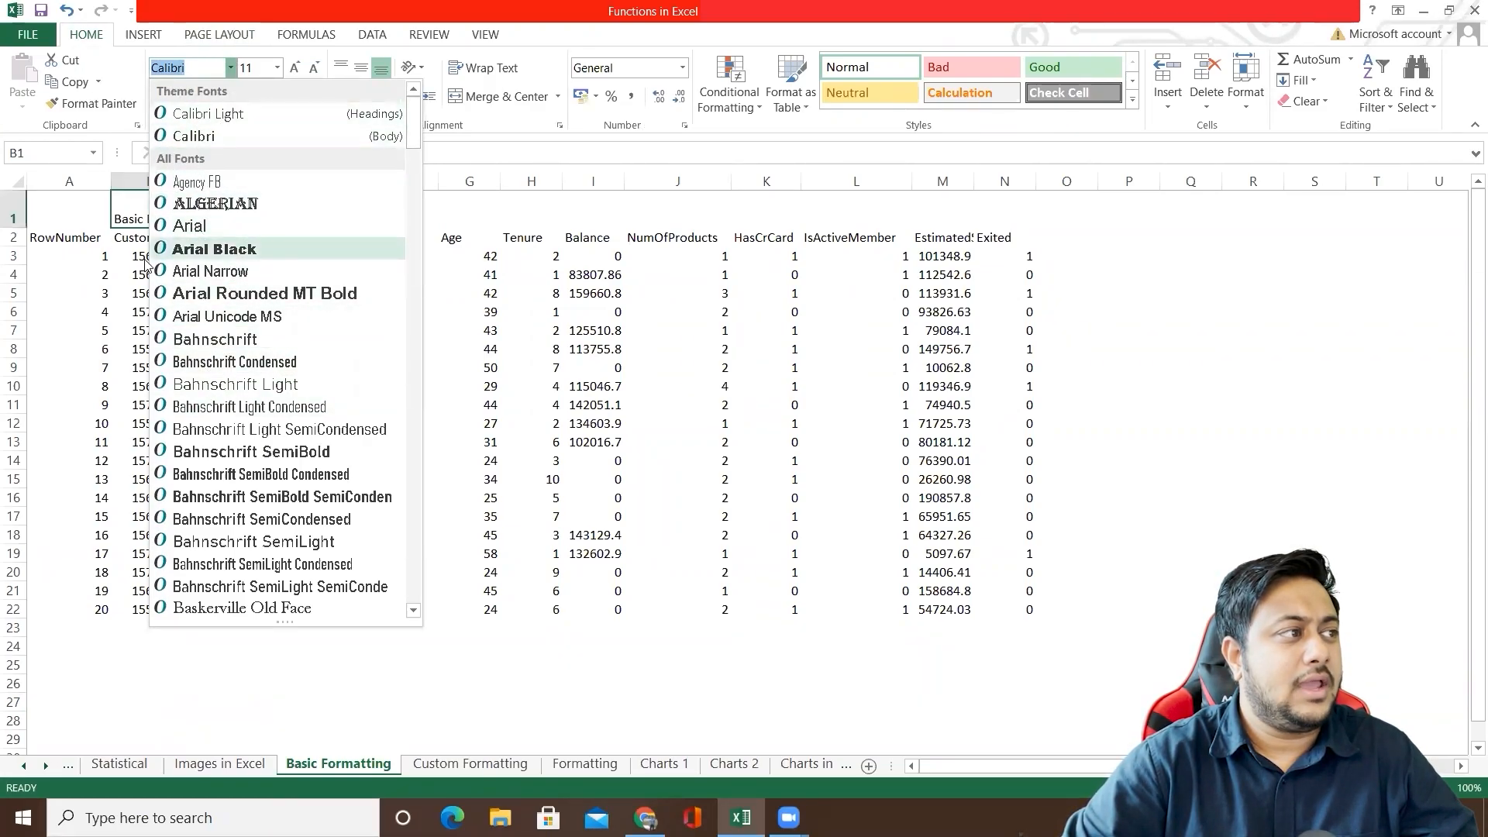
# Step: Set the Basic Formatting title in cell B1 to the Calibri font at size 50
pyautogui.press('Escape')
pyautogui.click(231, 68)
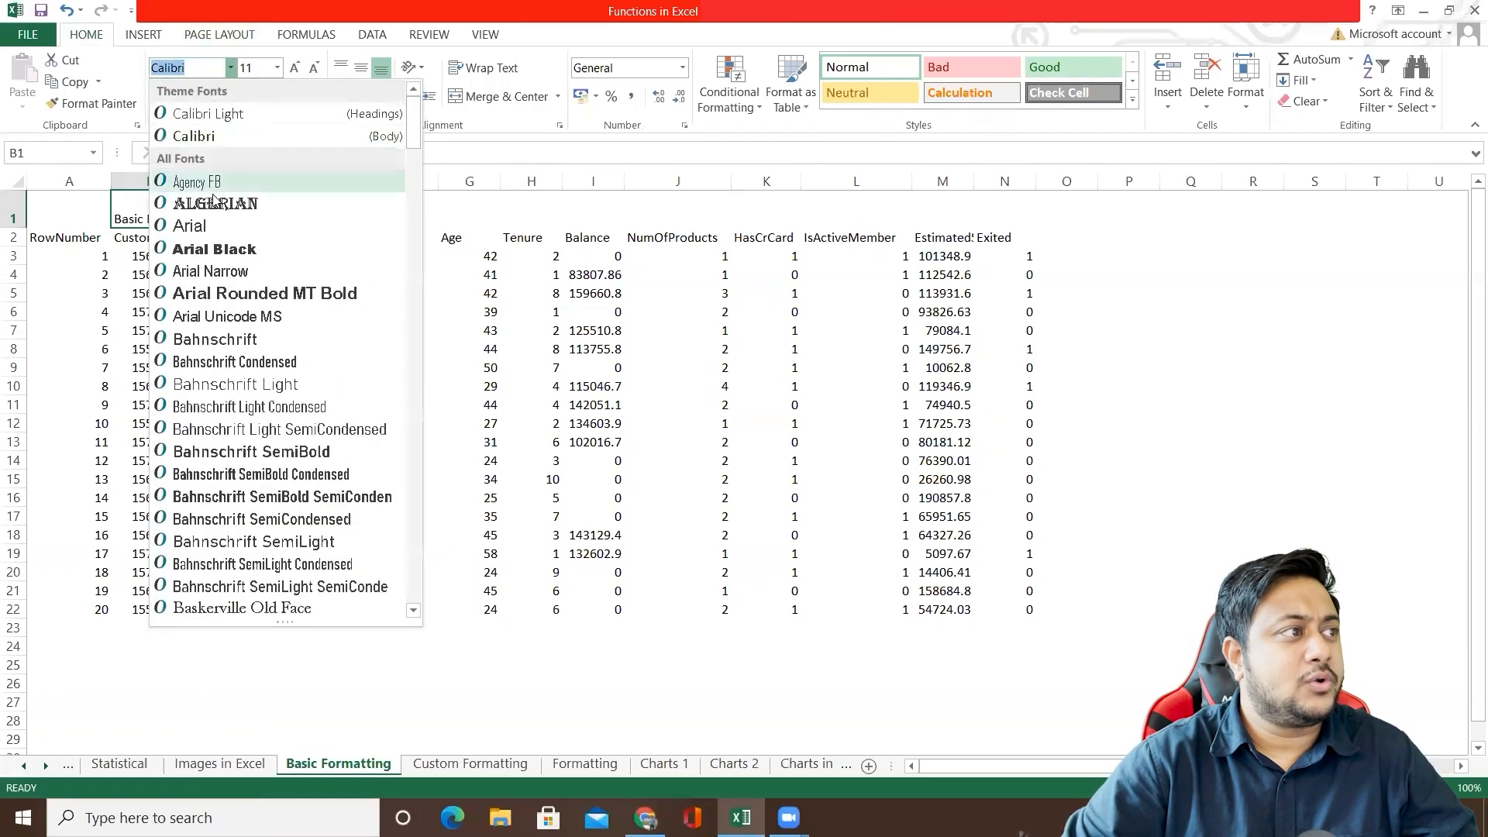
pyautogui.click(225, 138)
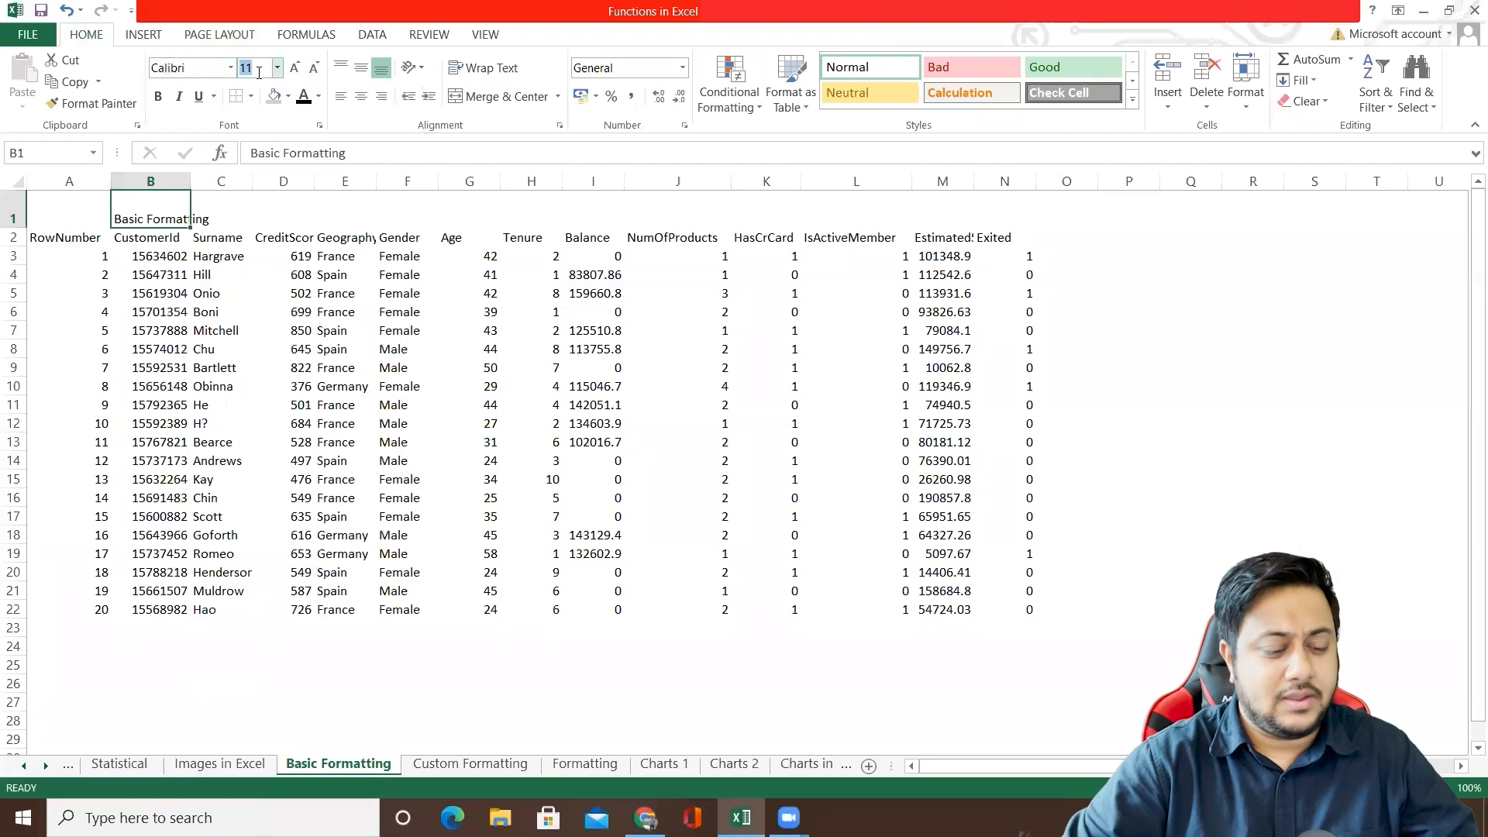
pyautogui.write('50')
pyautogui.press('Return')
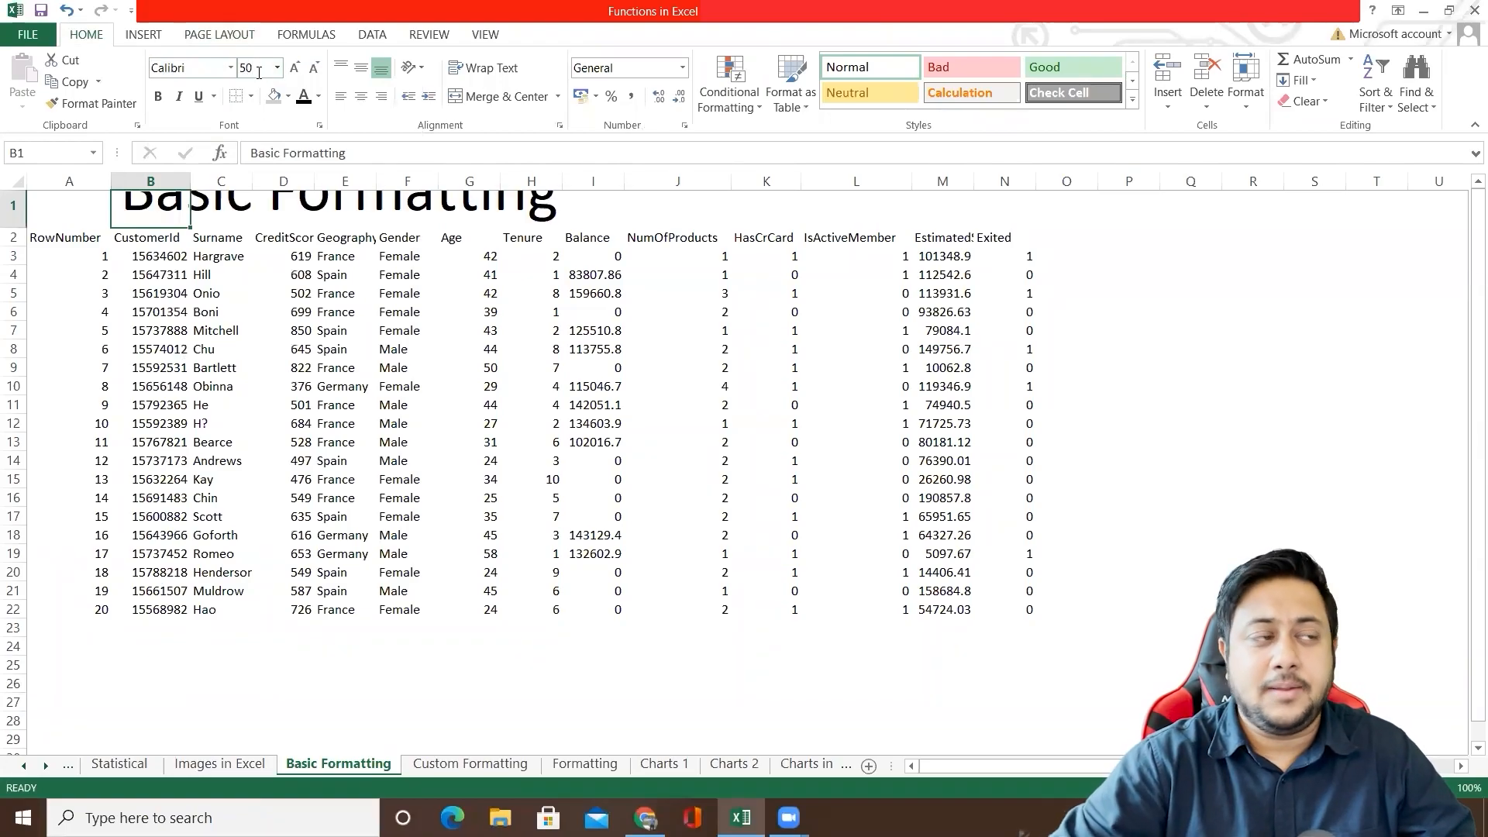
pyautogui.click(521, 339)
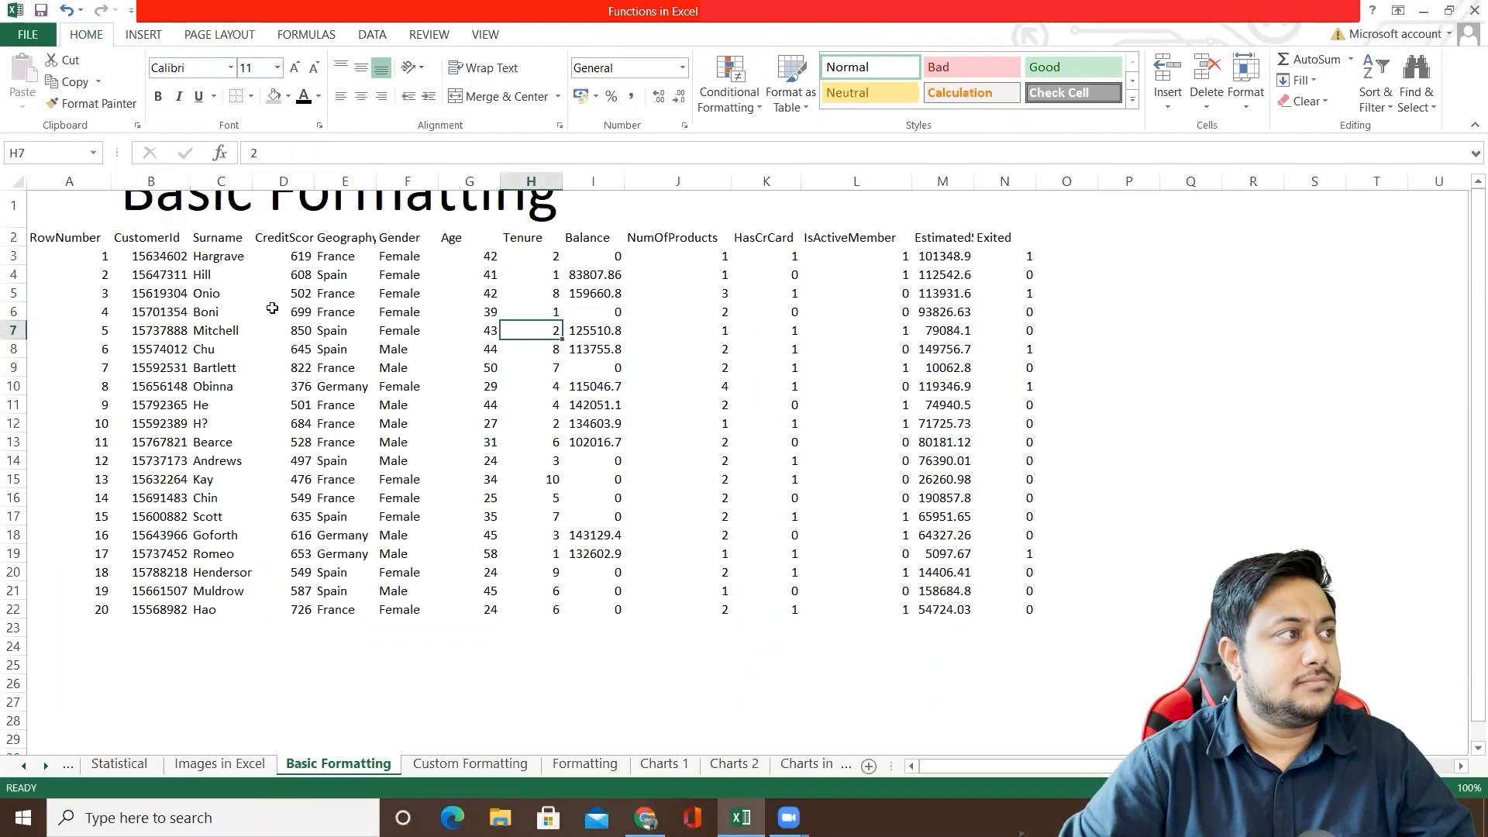
# Step: Increase the height of row 1 so that it fits the whole title
pyautogui.click(66, 207)
pyautogui.moveTo(17, 226); pyautogui.dragTo(13, 283)
pyautogui.click(221, 300)
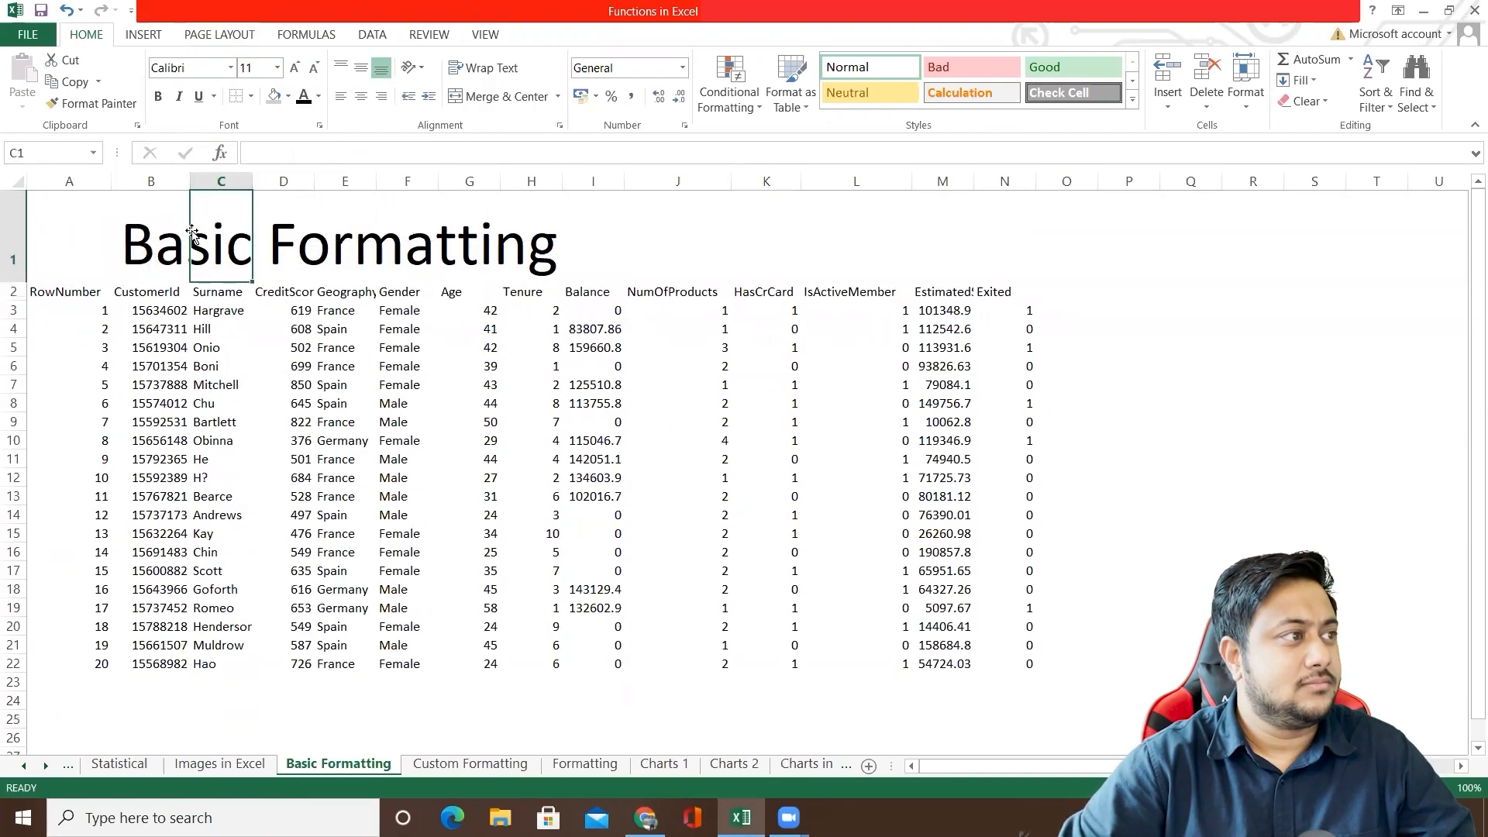
# Step: Change the font colour of the title in B1 to blue
pyautogui.click(146, 241)
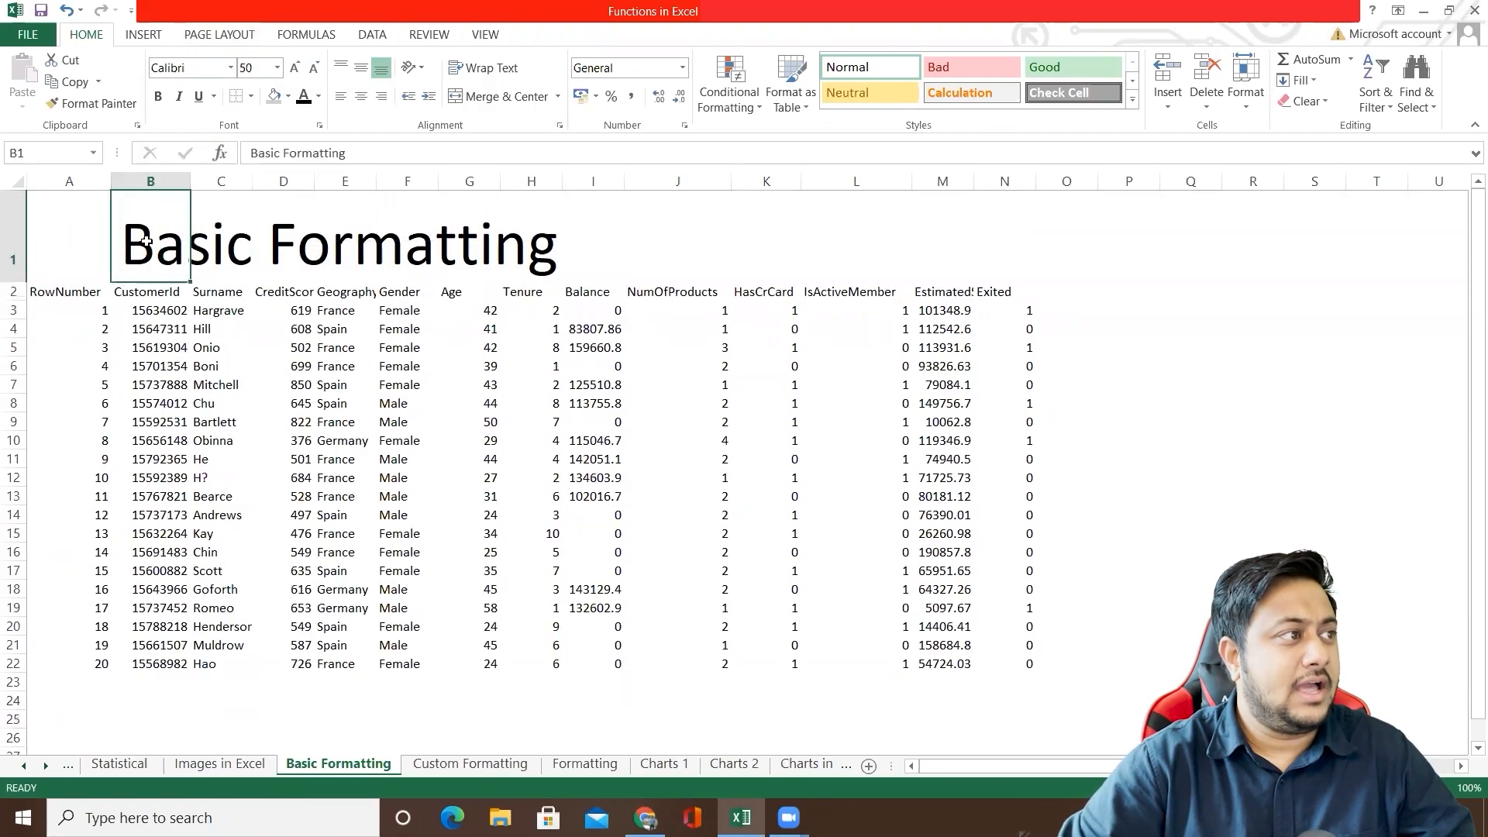
pyautogui.click(320, 97)
pyautogui.click(330, 160)
pyautogui.click(310, 368)
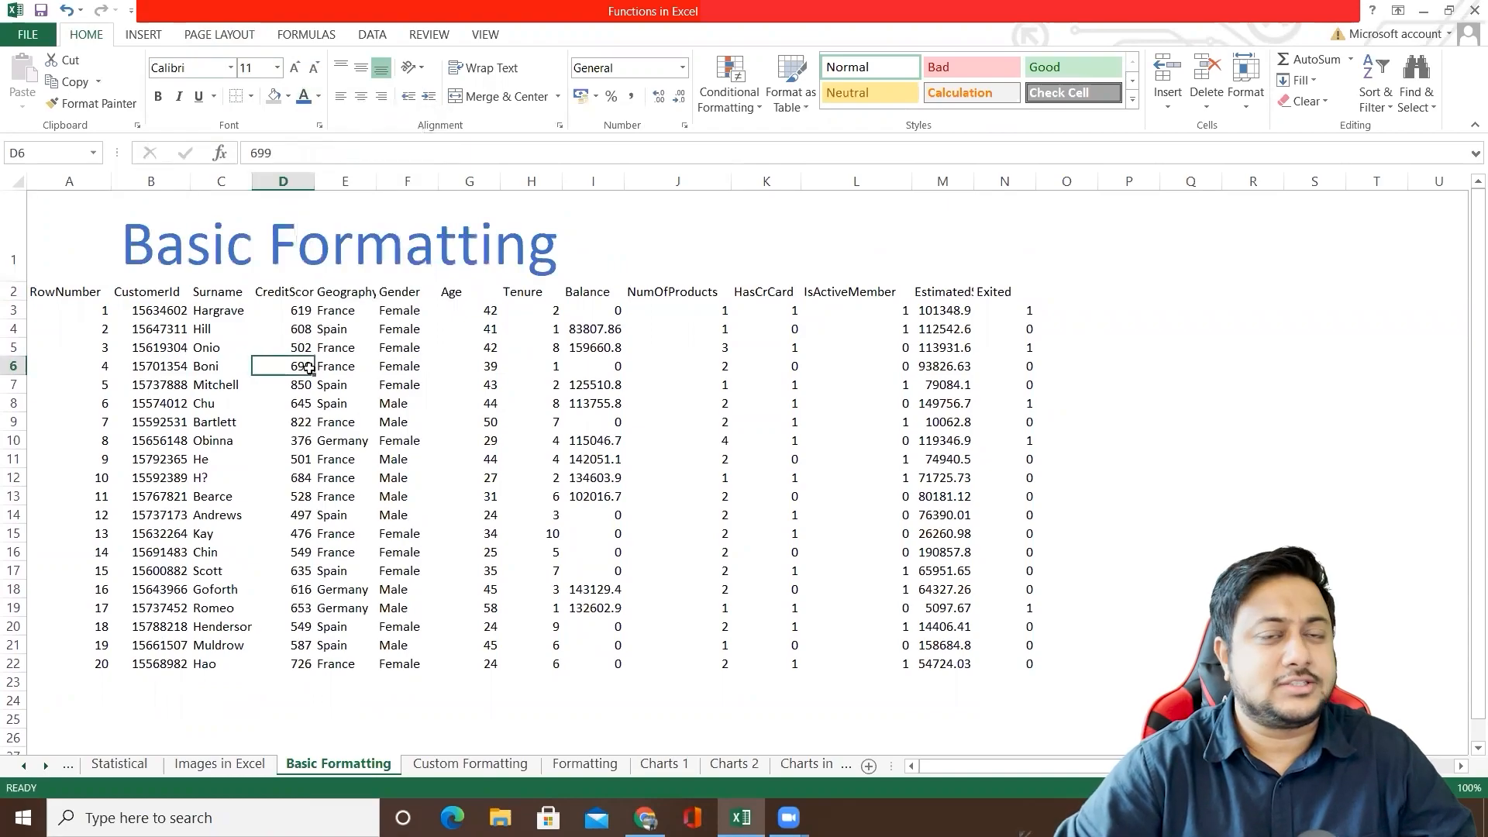
# Step: Apply All Borders to the customer table in A2:N22
pyautogui.doubleClick(47, 292)
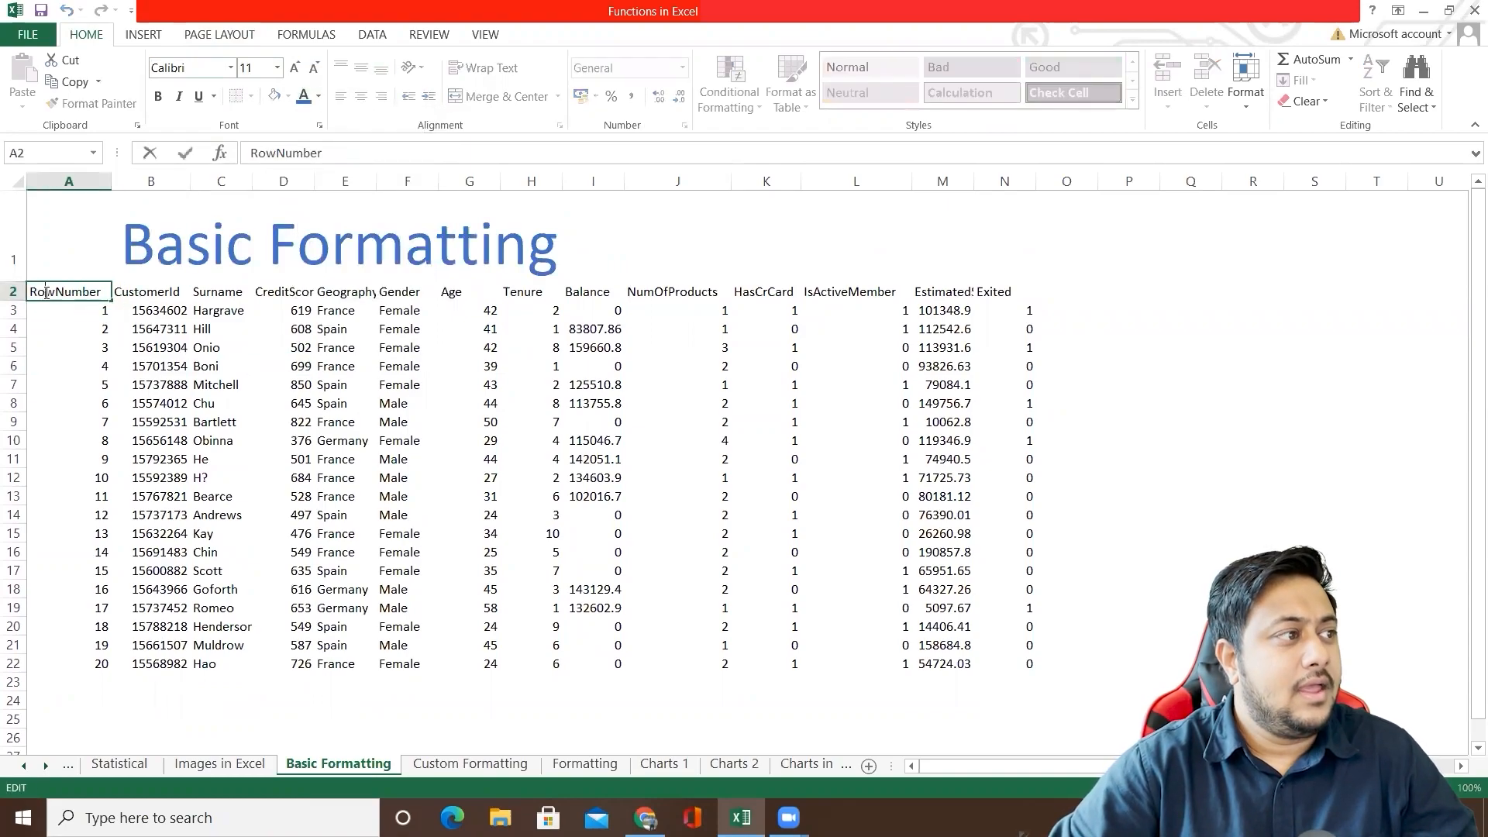
pyautogui.moveTo(46, 293); pyautogui.dragTo(997, 661)
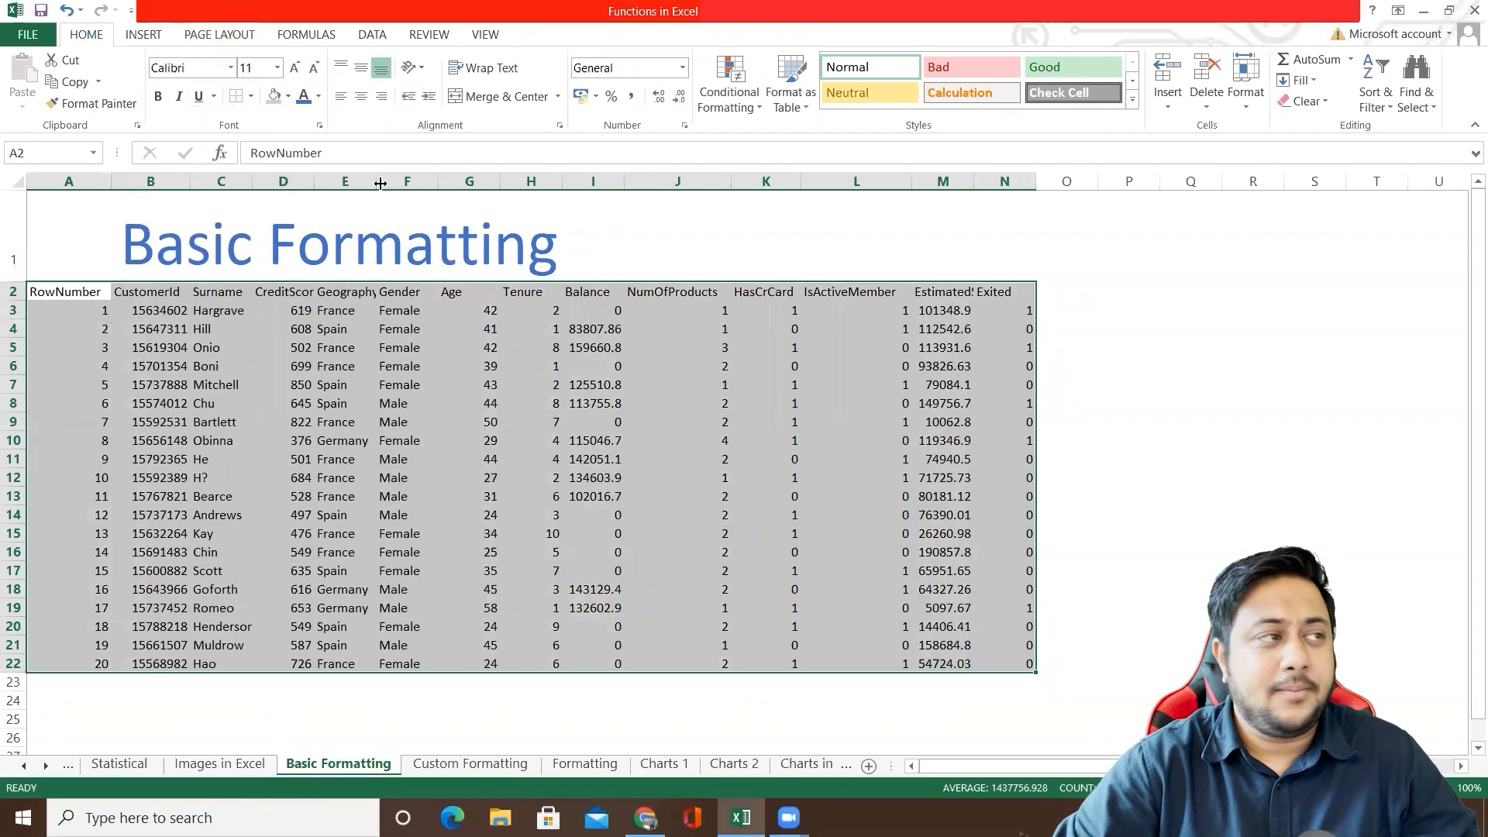
pyautogui.click(251, 98)
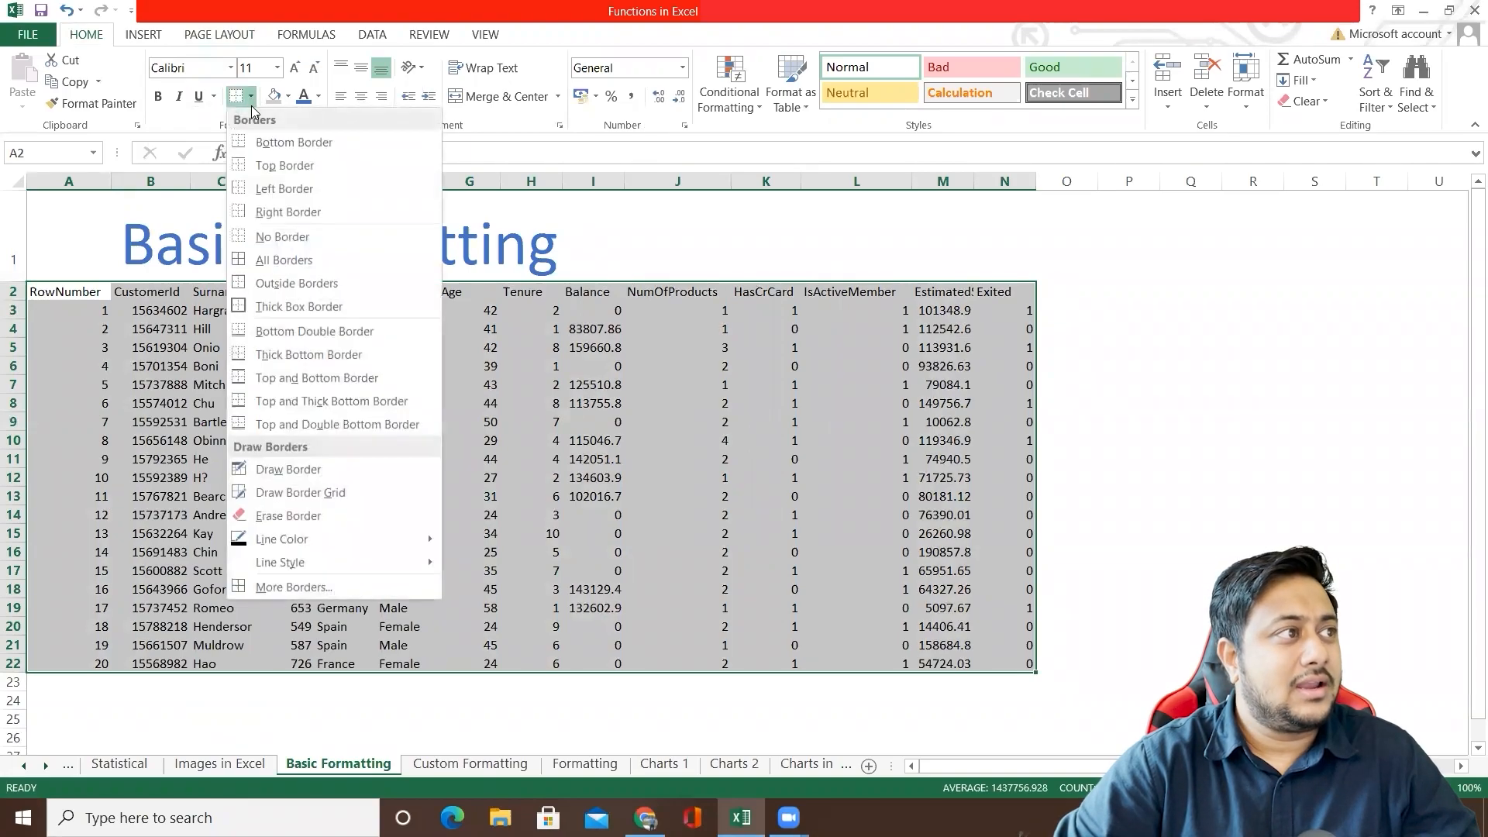
pyautogui.click(263, 261)
pyautogui.click(481, 418)
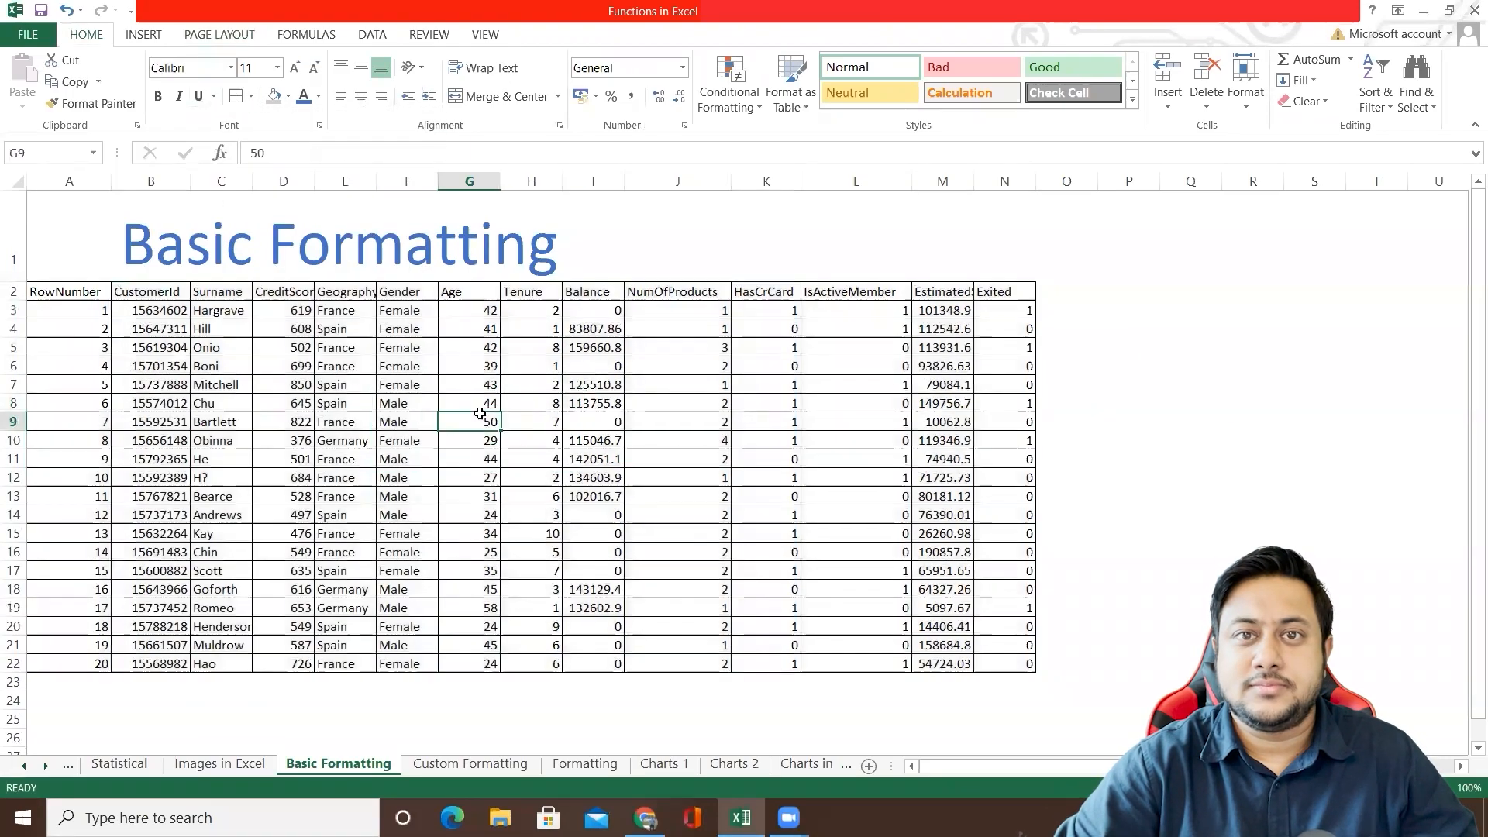
# Step: Make the table's header row A2:N2 bold
pyautogui.moveTo(30, 288); pyautogui.dragTo(1002, 312)
pyautogui.click(677, 366)
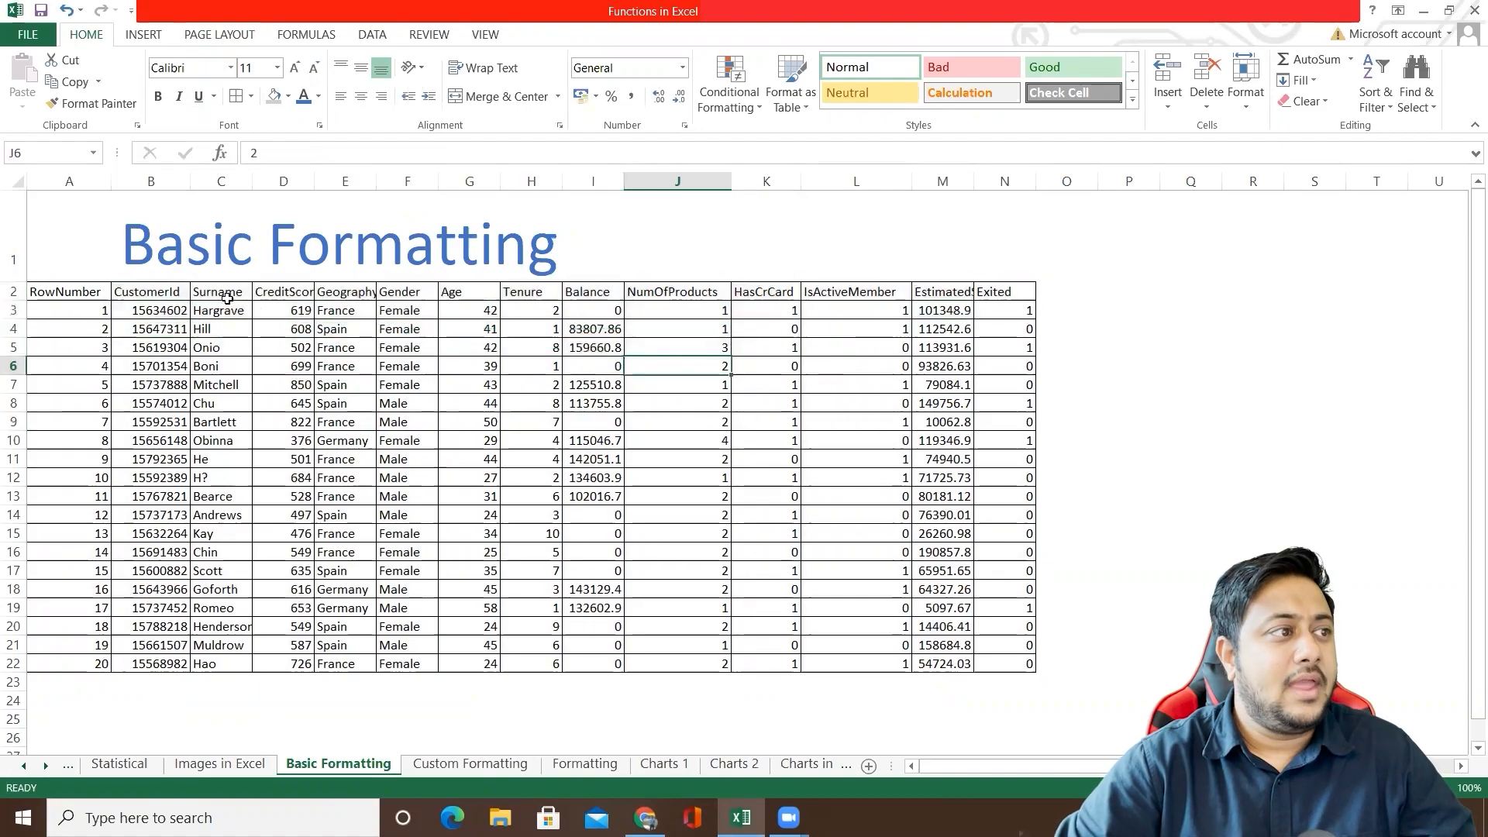
pyautogui.moveTo(64, 292); pyautogui.dragTo(1017, 293)
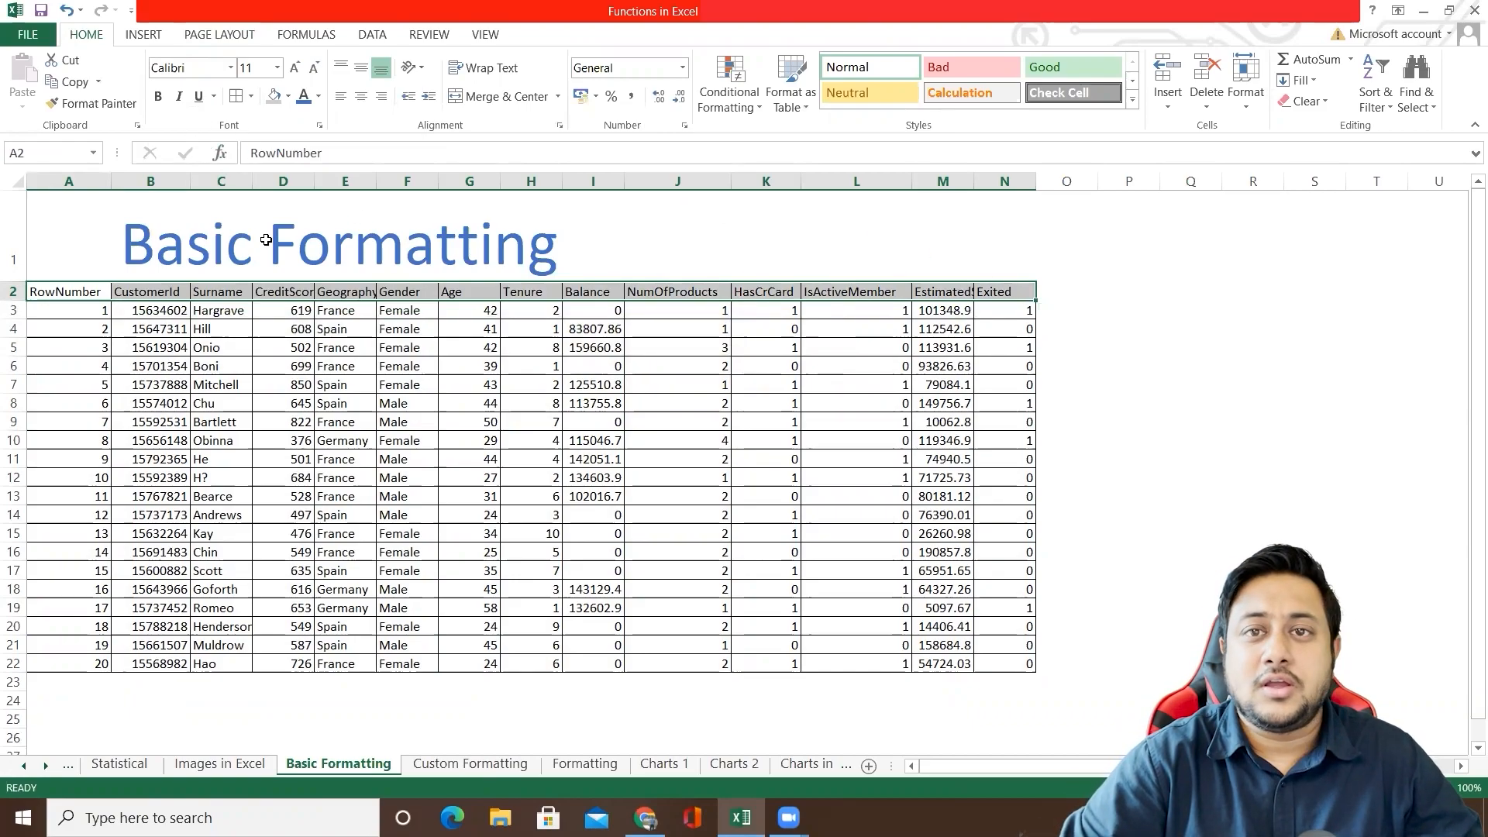
pyautogui.hotkey('ctrl', 'b')
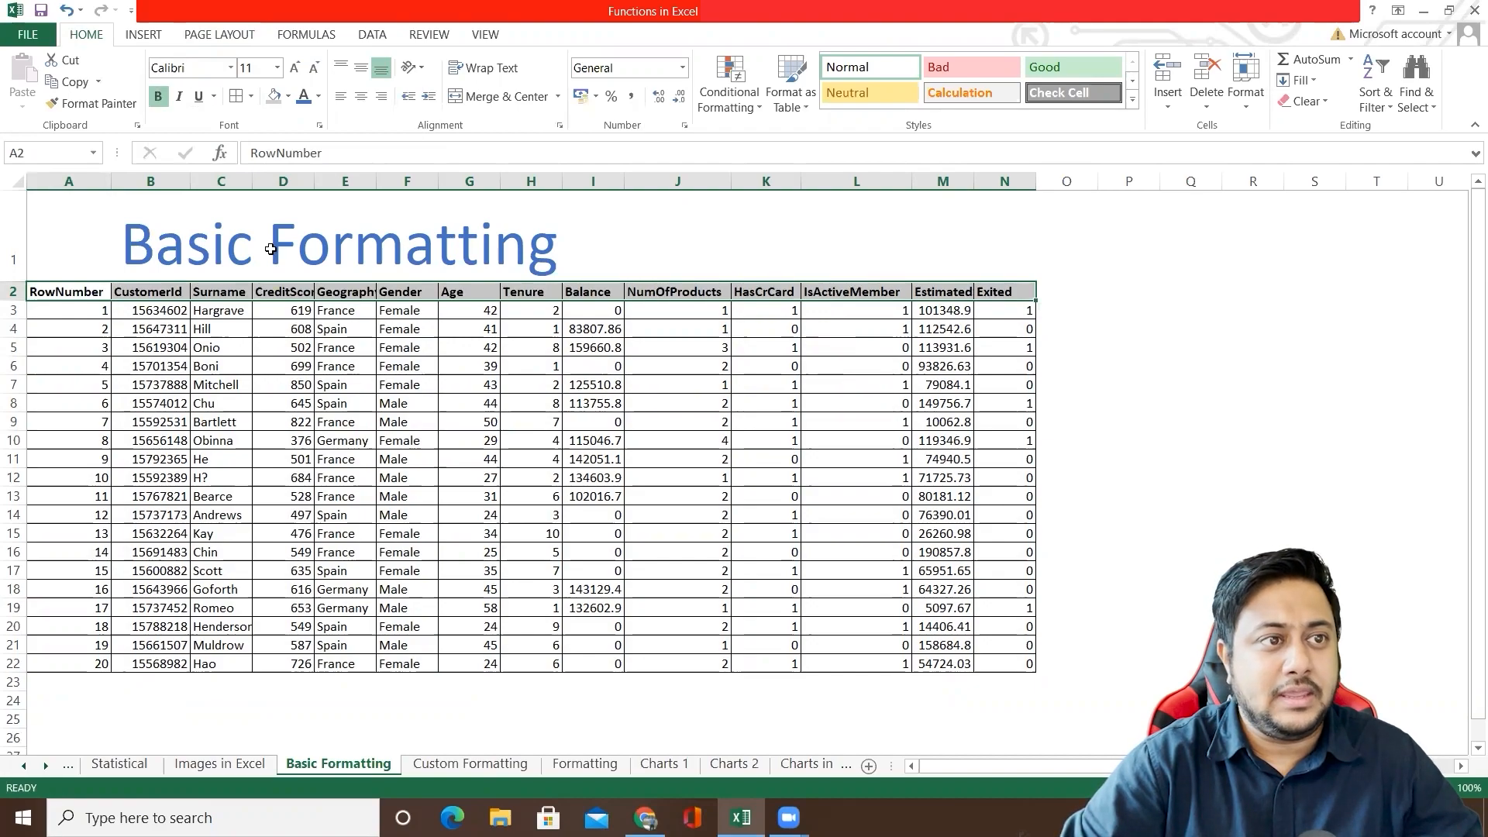
pyautogui.hotkey('ctrl', 'z')
pyautogui.click(158, 99)
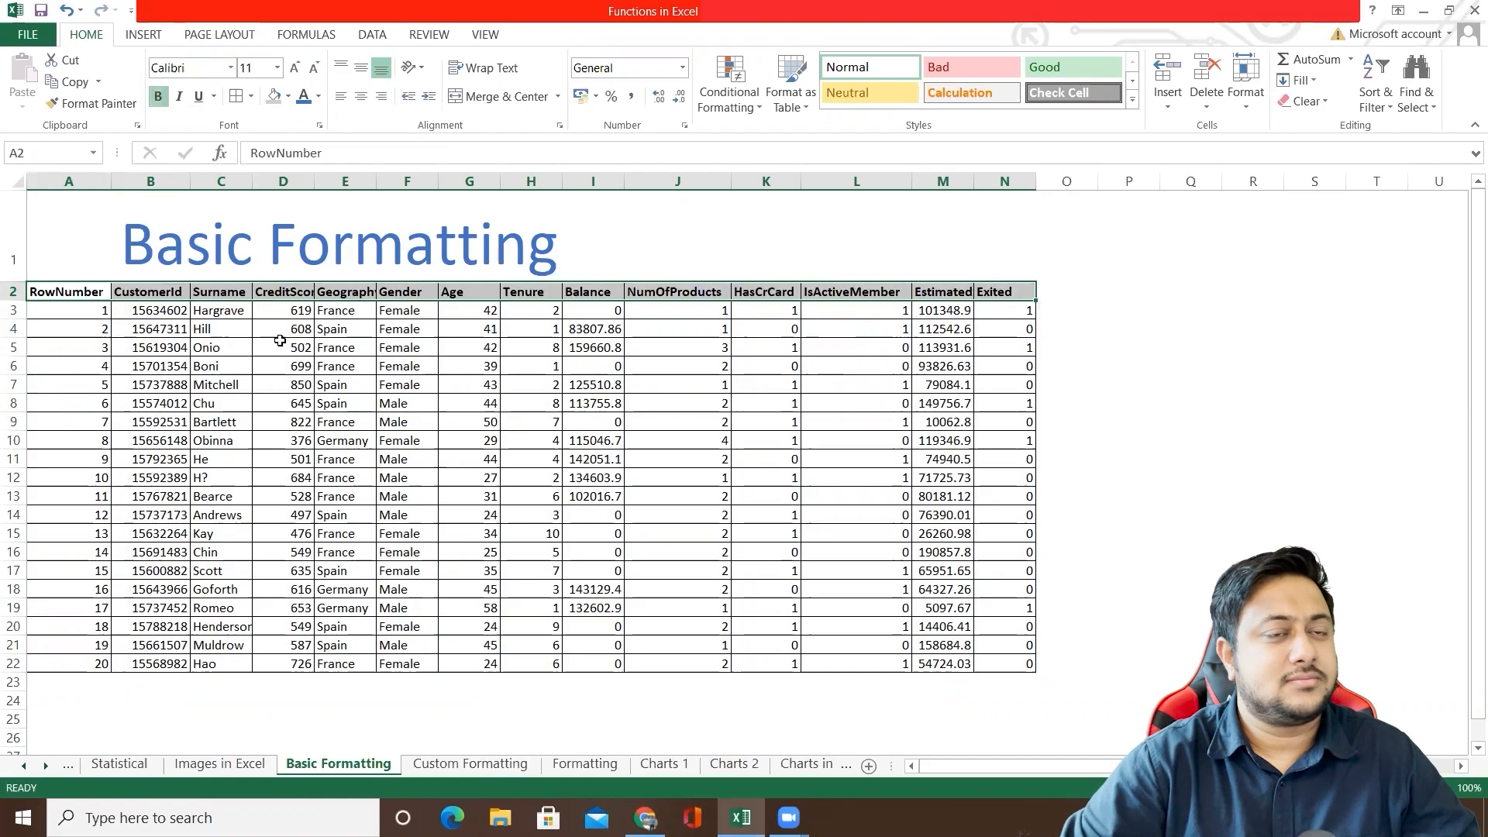
pyautogui.click(332, 386)
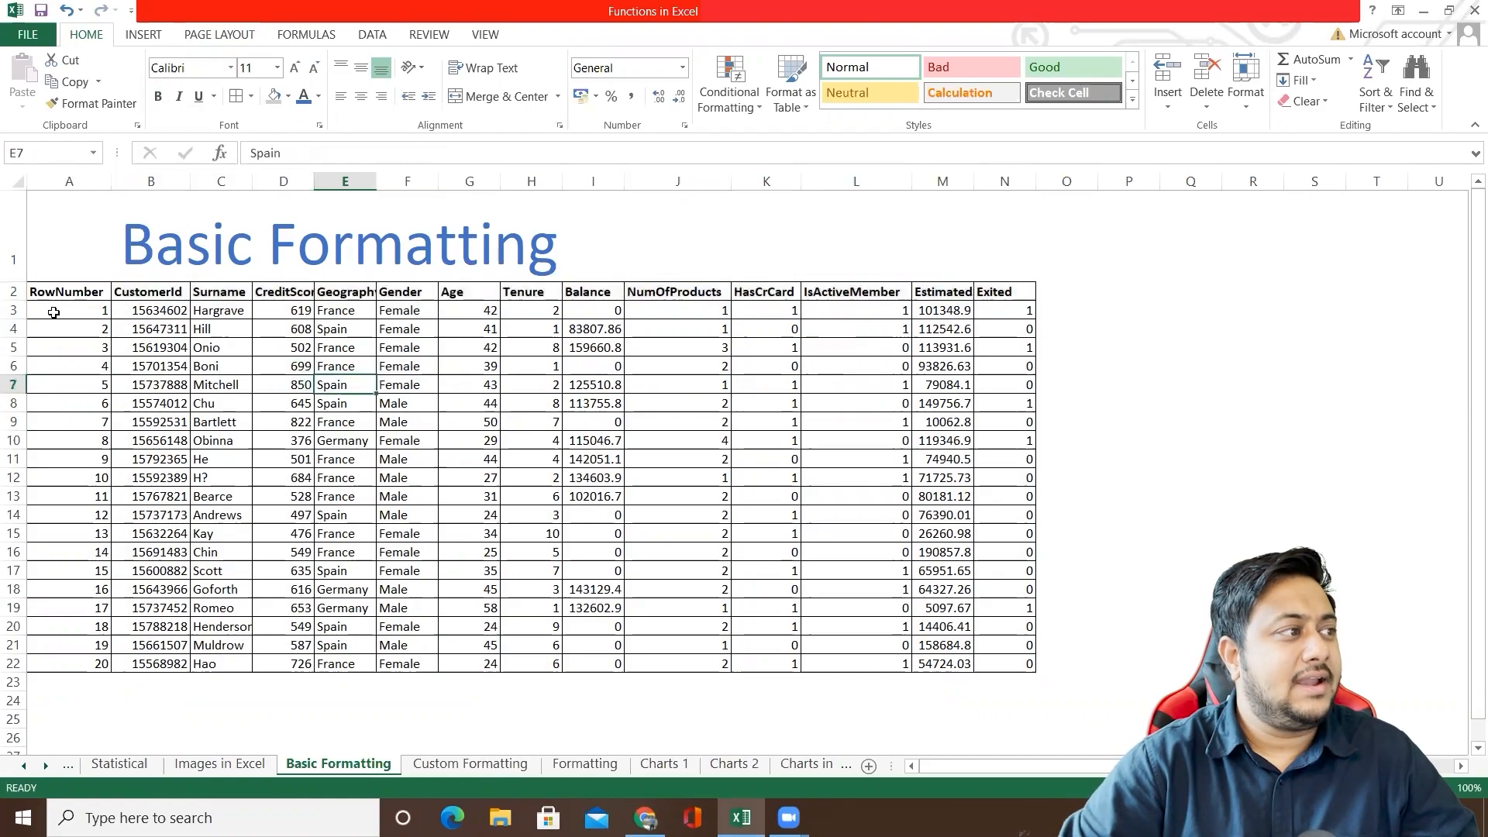
# Step: Fill the data rows A3:N22 with light blue and the header row A2:N2 with light orange
pyautogui.moveTo(66, 309)
pyautogui.mouseDown()
pyautogui.moveTo(318, 376)
pyautogui.moveTo(1020, 669)
pyautogui.mouseUp()
pyautogui.click(288, 96)
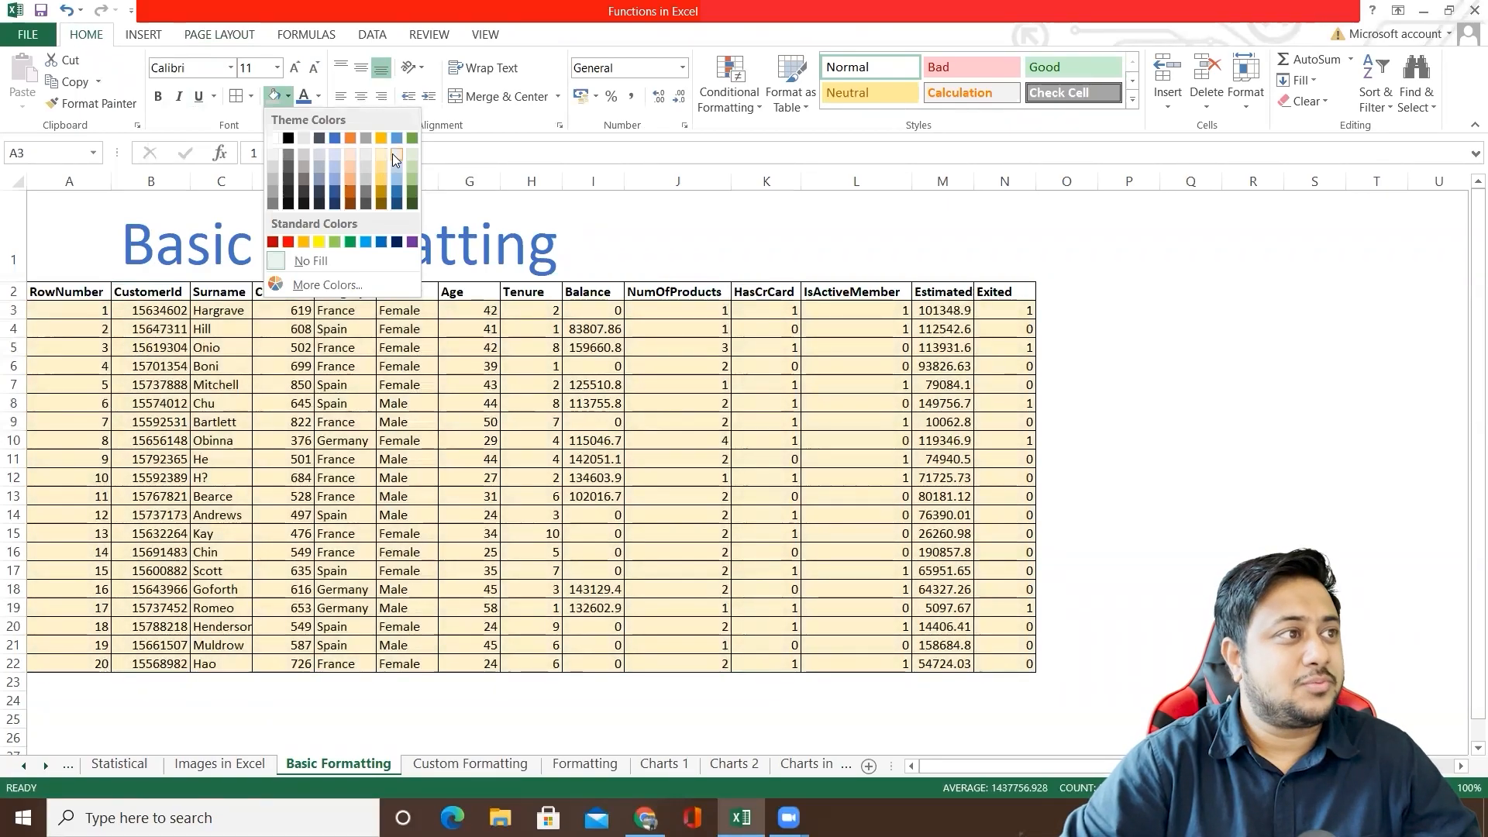
pyautogui.click(394, 155)
pyautogui.moveTo(31, 291); pyautogui.dragTo(1008, 291)
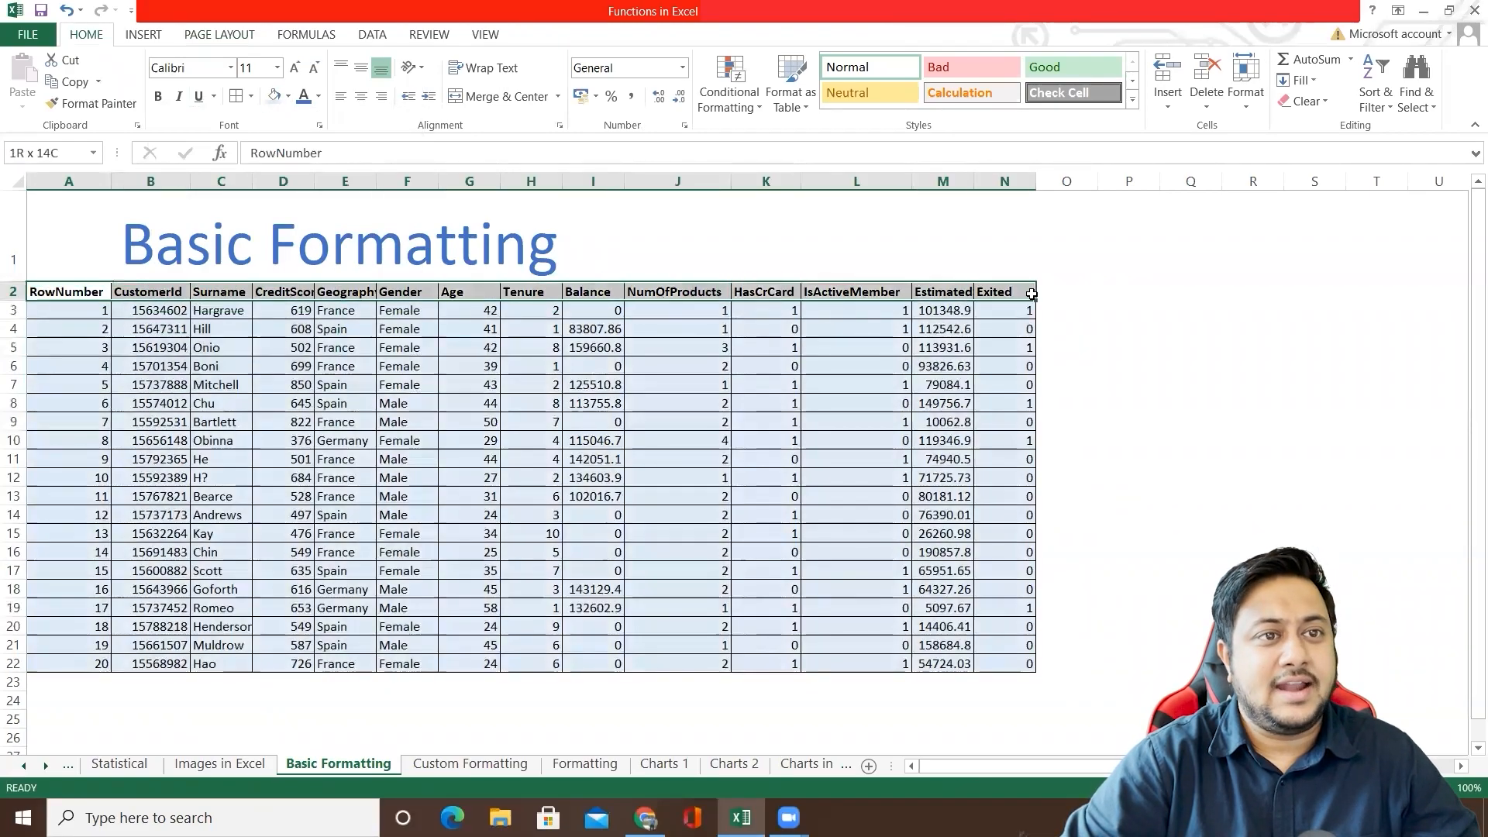
pyautogui.click(288, 96)
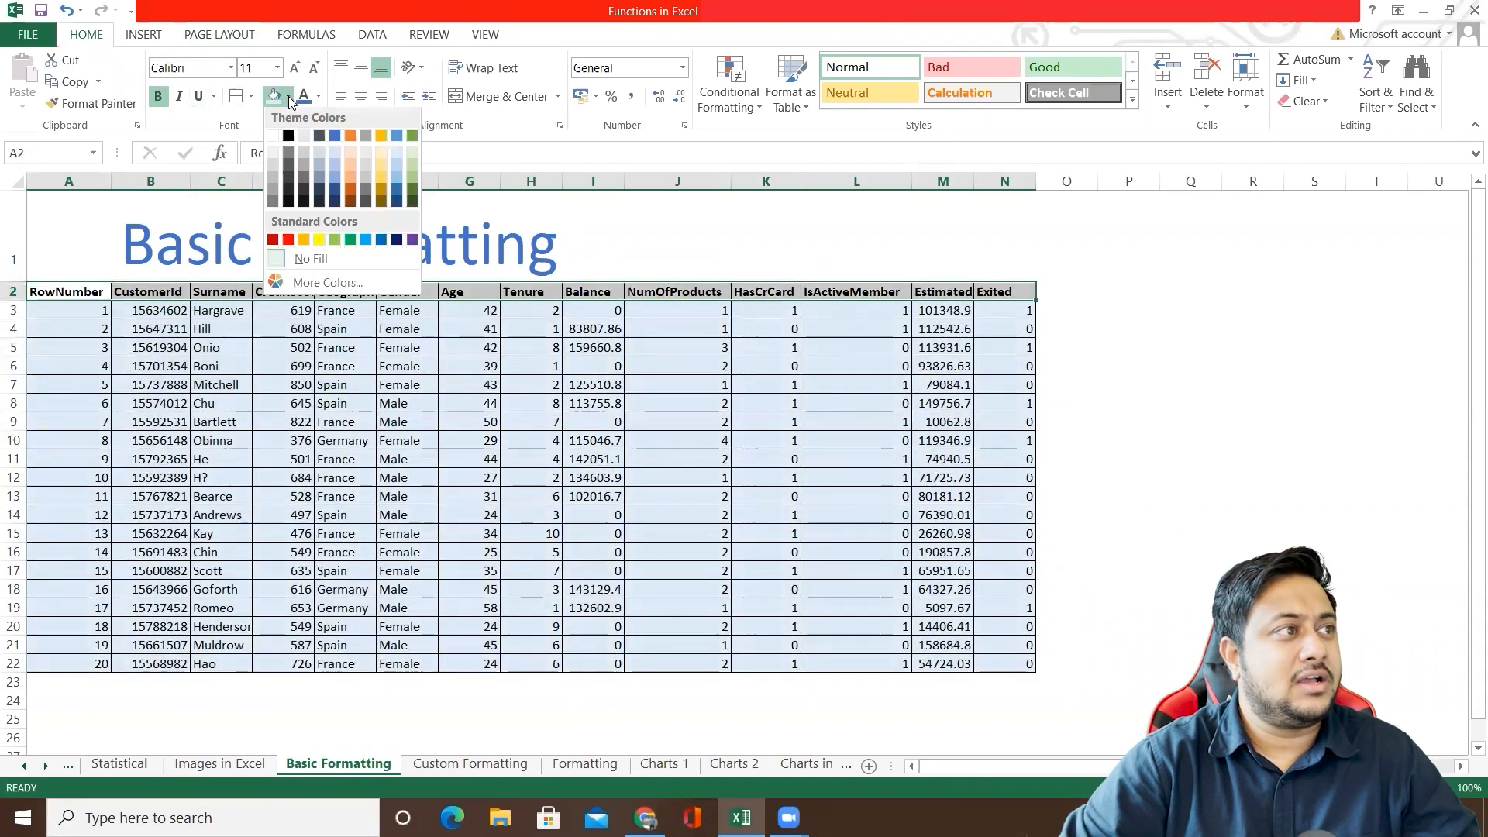
pyautogui.click(351, 153)
pyautogui.click(469, 422)
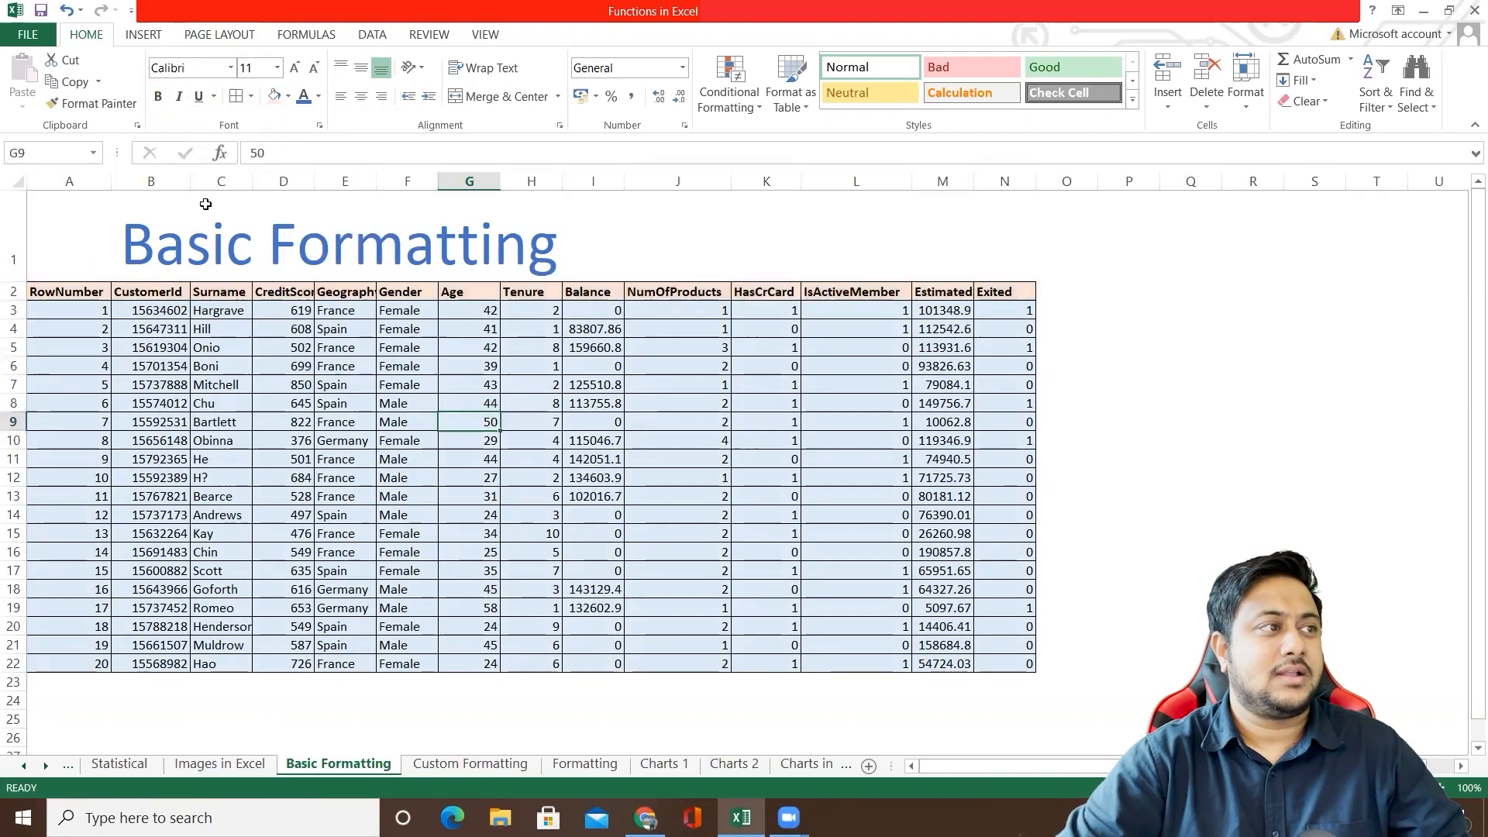
# Step: Autofit the Geography column and set the header row's font size to 14
pyautogui.doubleClick(376, 181)
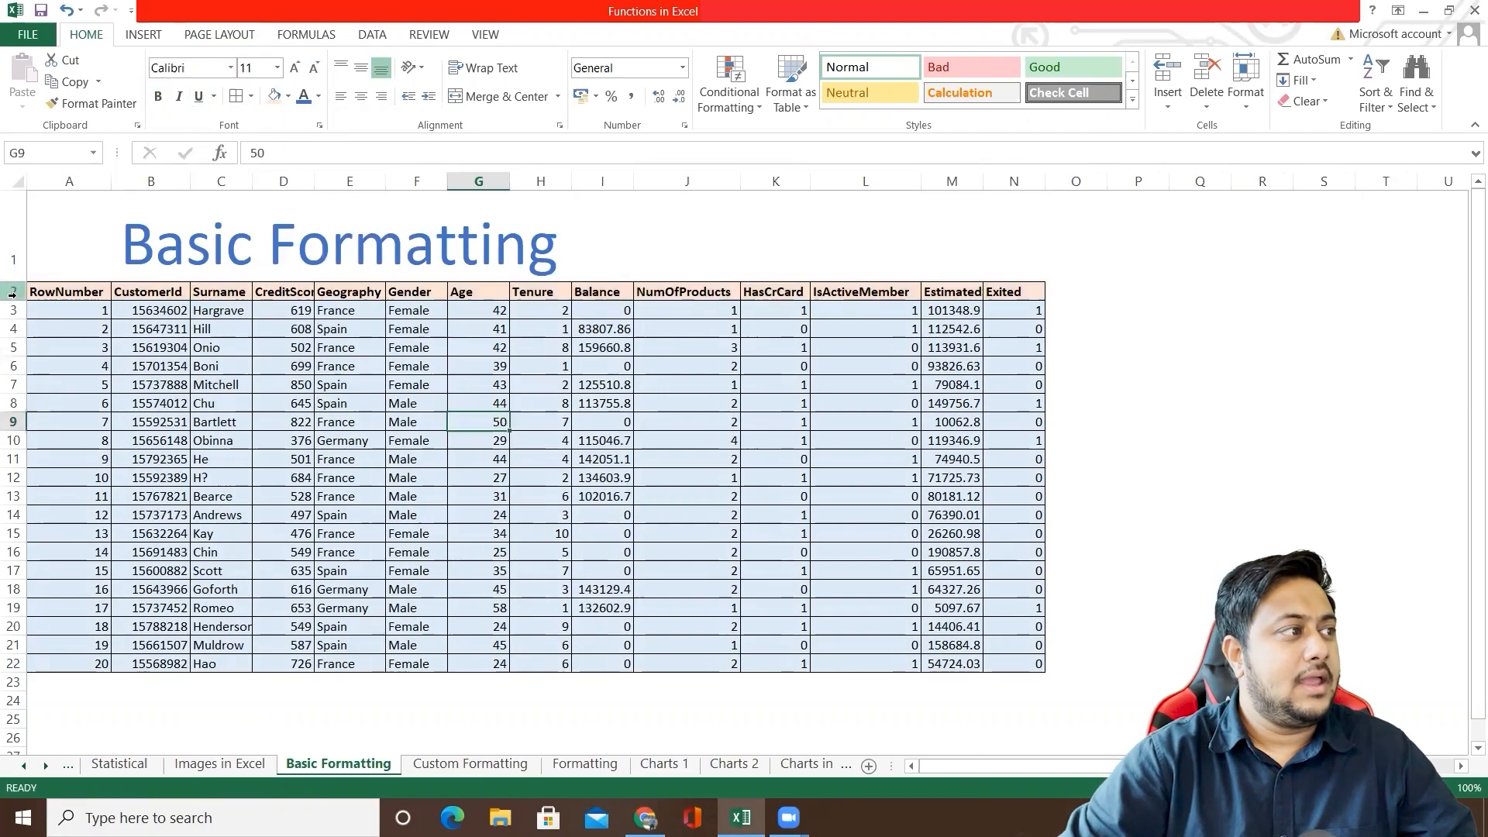
pyautogui.moveTo(7, 300); pyautogui.dragTo(1015, 304)
pyautogui.click(54, 305)
pyautogui.click(350, 364)
pyautogui.click(246, 68)
pyautogui.write('14')
pyautogui.press('Return')
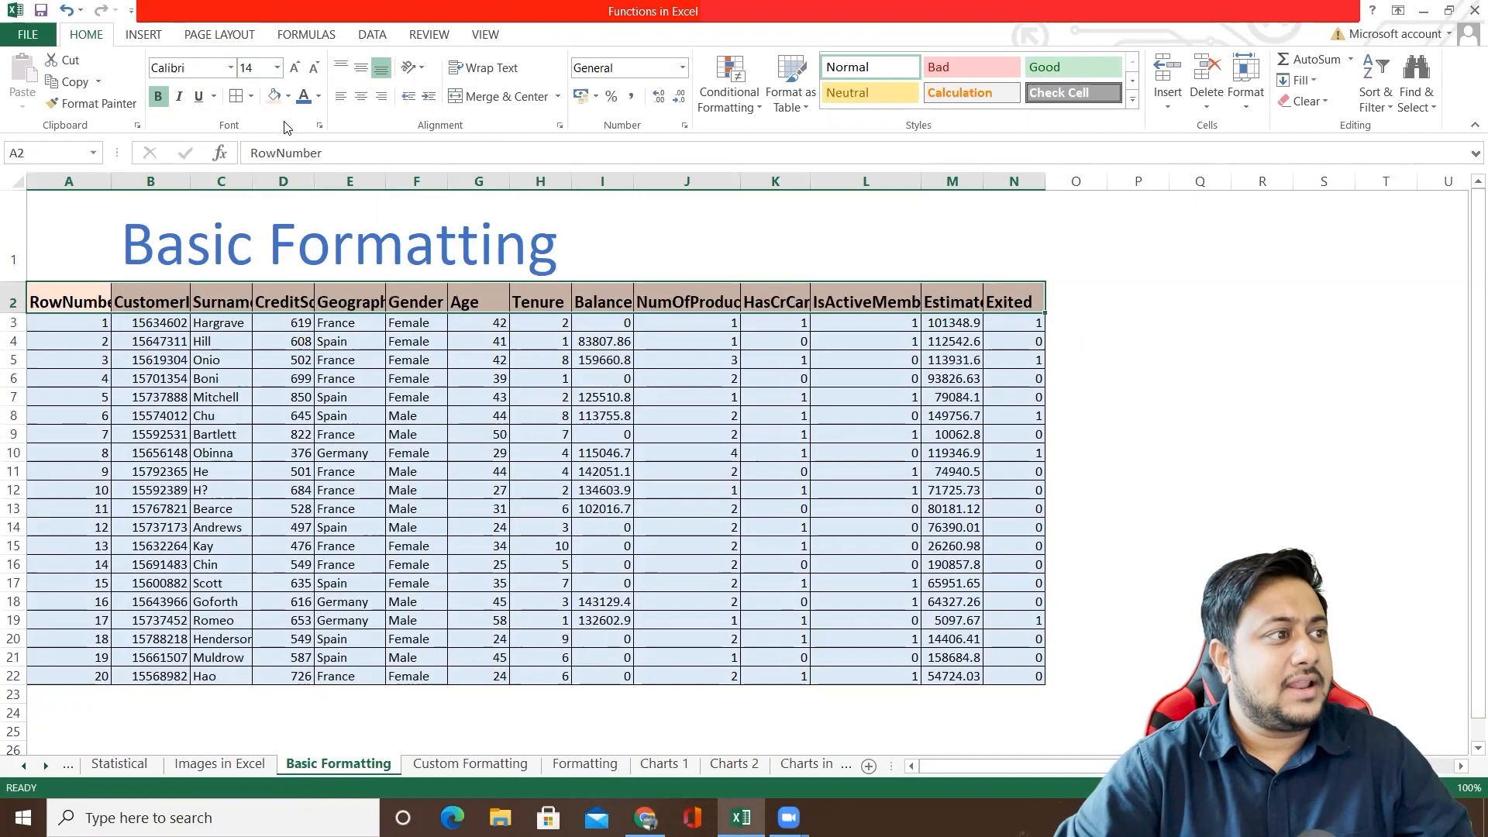
# Step: Autofit columns D, E, G and J to N one by one to their header text
pyautogui.doubleClick(386, 181)
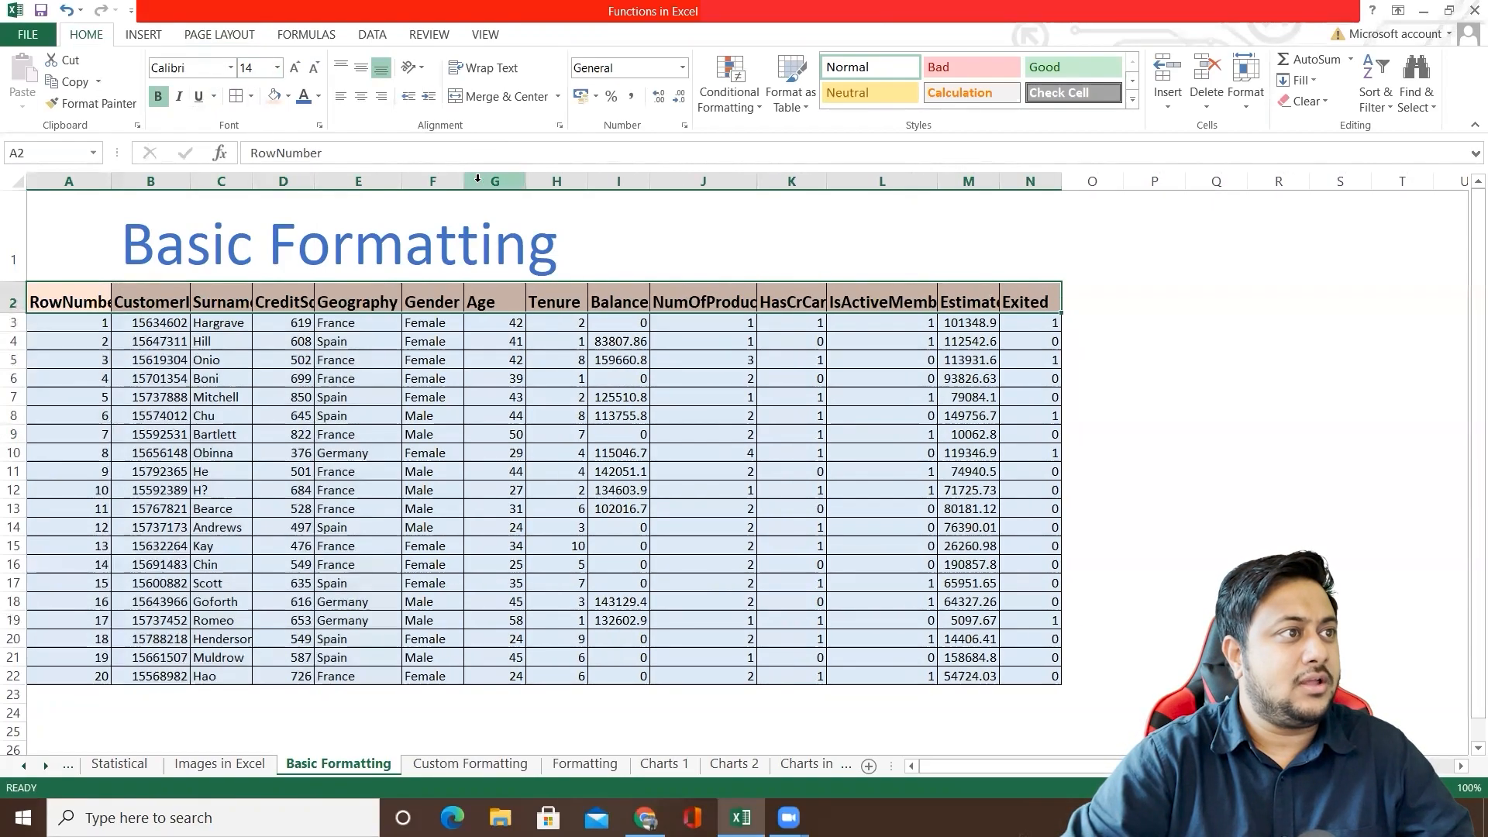
pyautogui.doubleClick(527, 181)
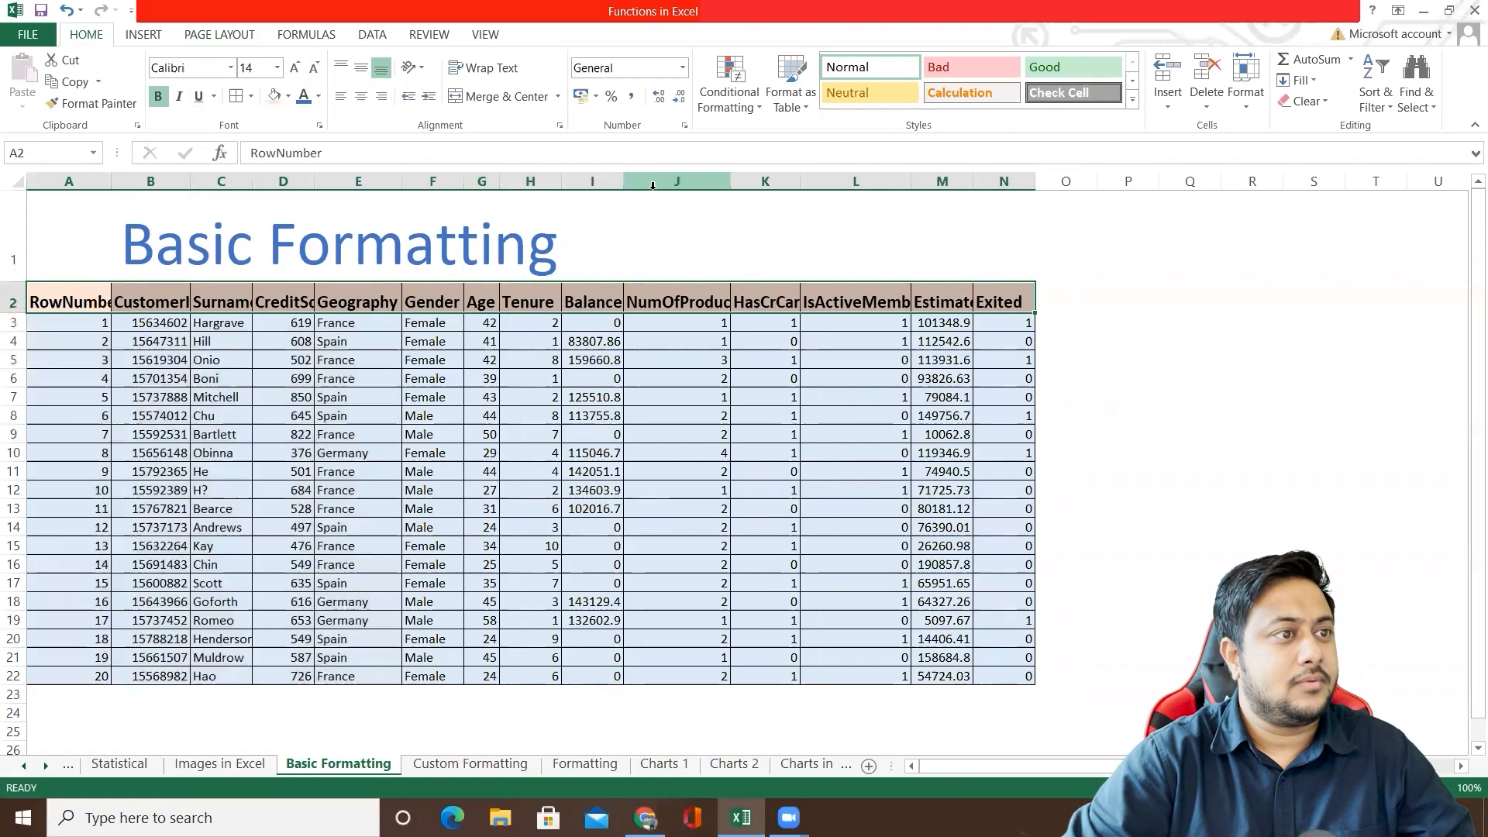
pyautogui.doubleClick(730, 181)
pyautogui.doubleClick(817, 179)
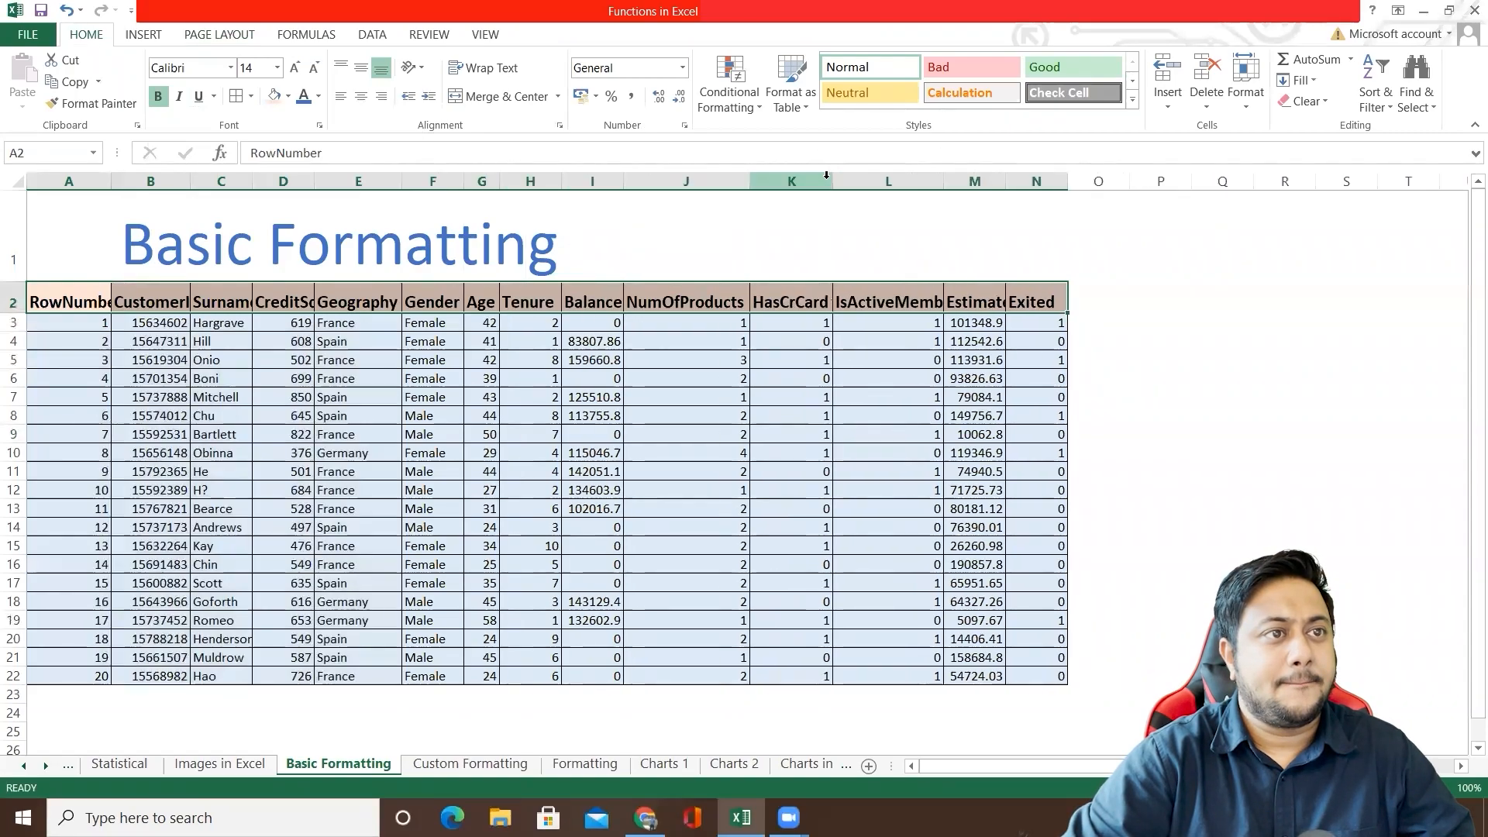
pyautogui.click(947, 181)
pyautogui.click(937, 180)
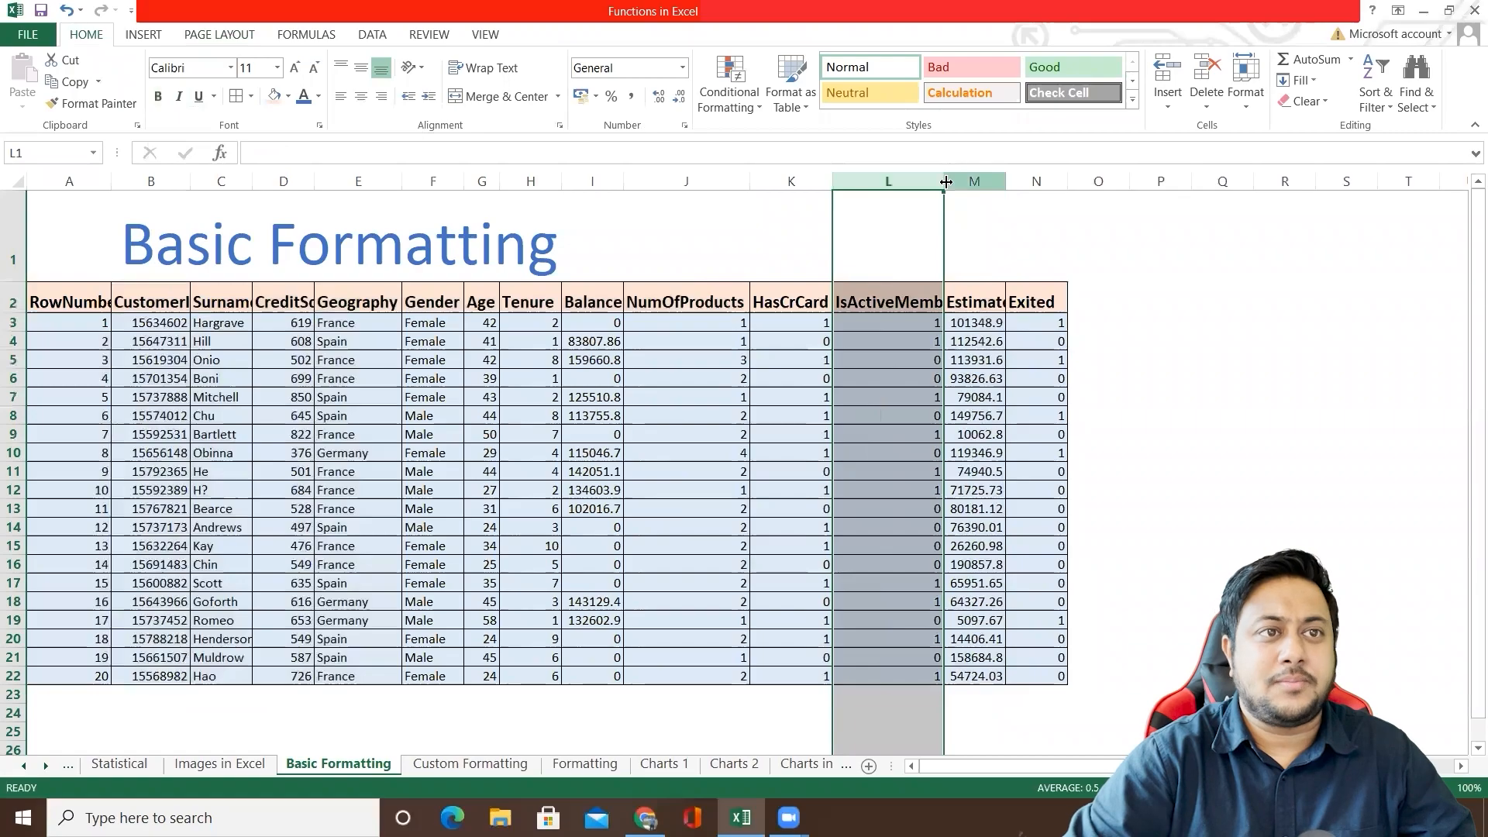
pyautogui.doubleClick(944, 181)
pyautogui.doubleClick(1028, 181)
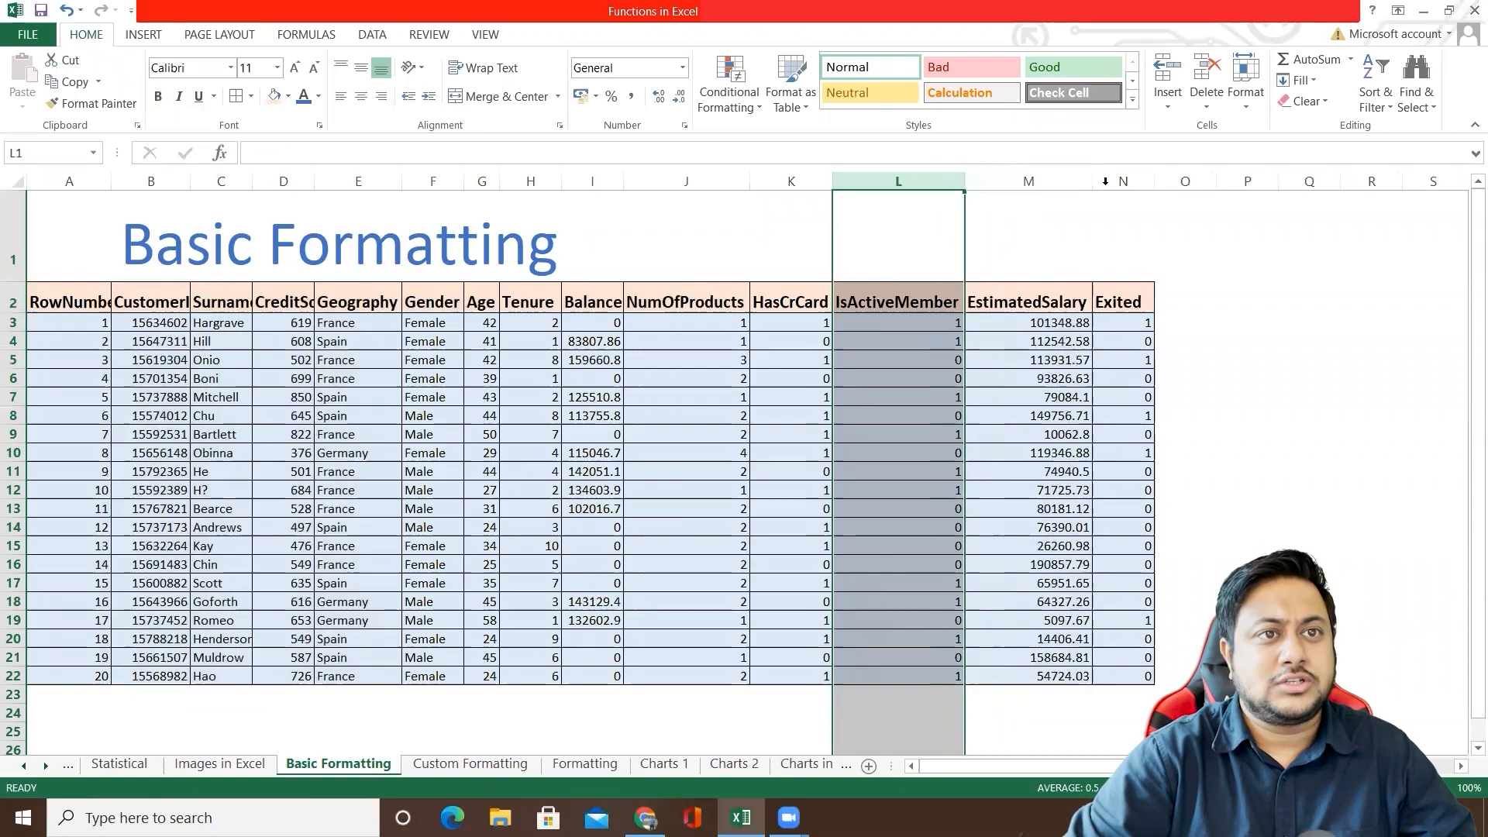
pyautogui.doubleClick(1155, 182)
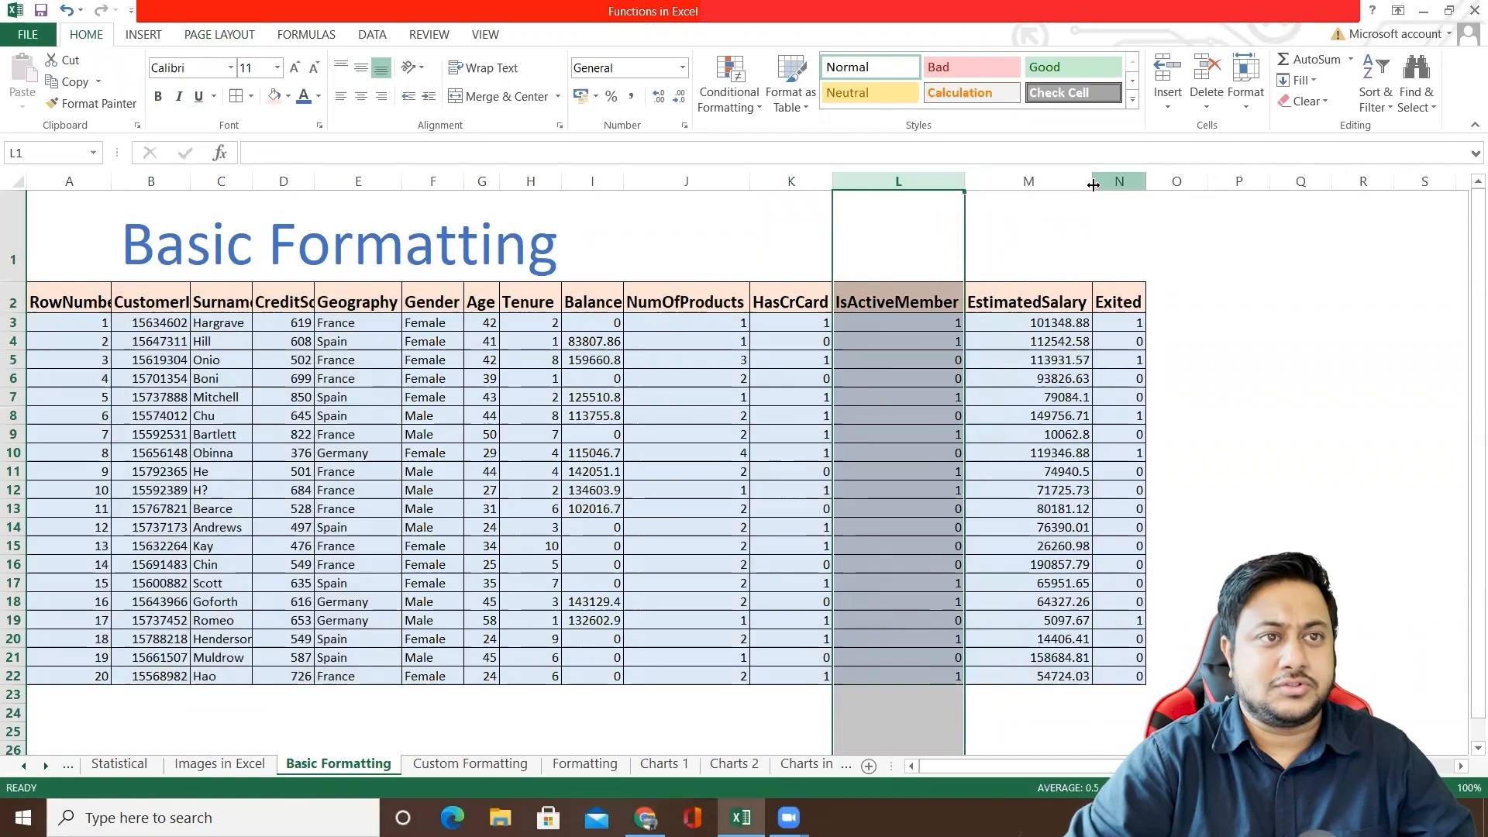
pyautogui.doubleClick(314, 179)
# Step: Resize all the sheet's columns at once, trying autofit and narrower widths before giving them one uniform wide width
pyautogui.click(23, 181)
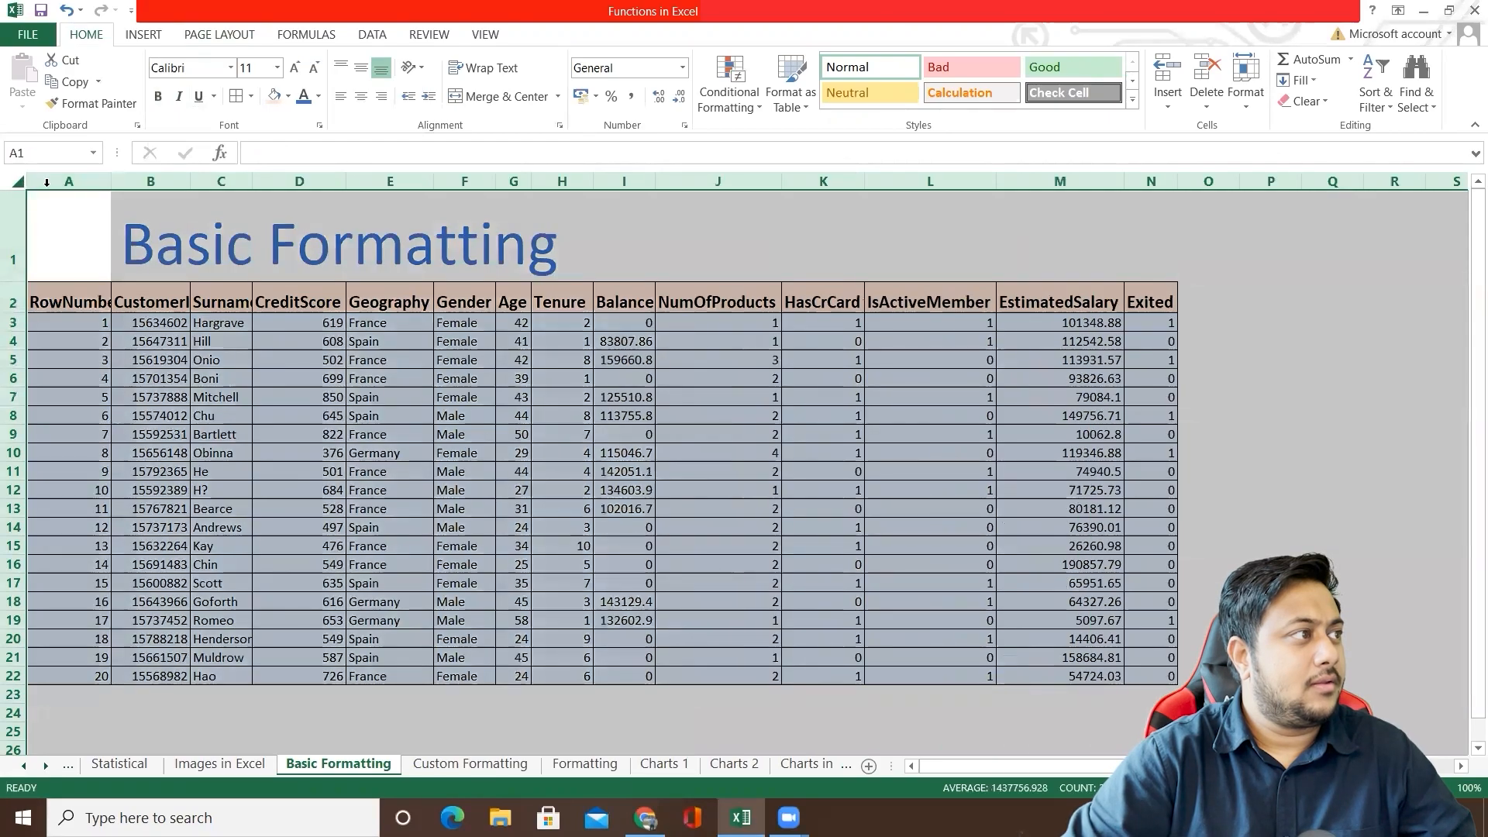
pyautogui.doubleClick(111, 179)
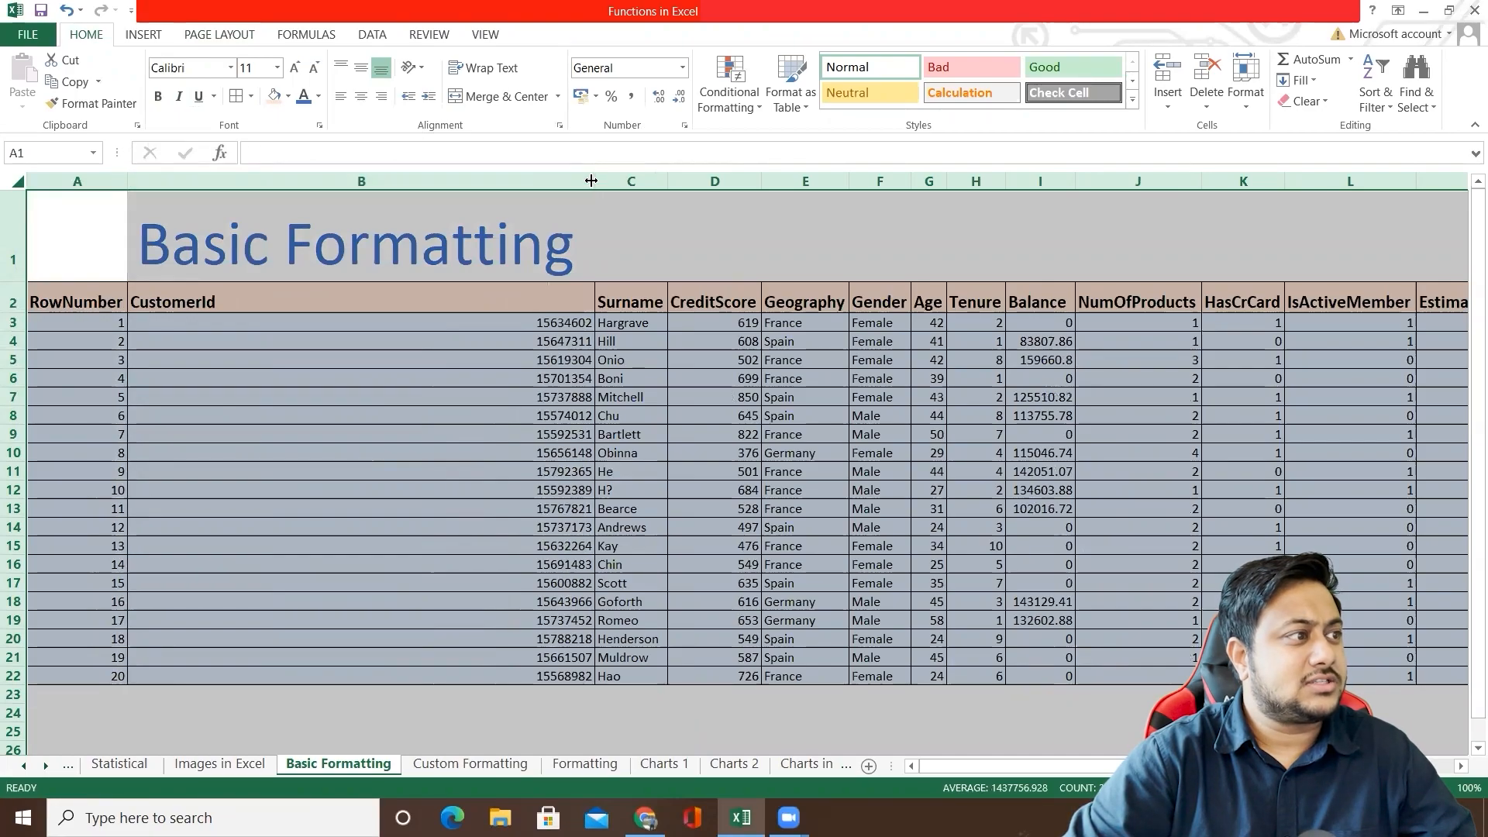
pyautogui.moveTo(591, 181); pyautogui.dragTo(224, 202)
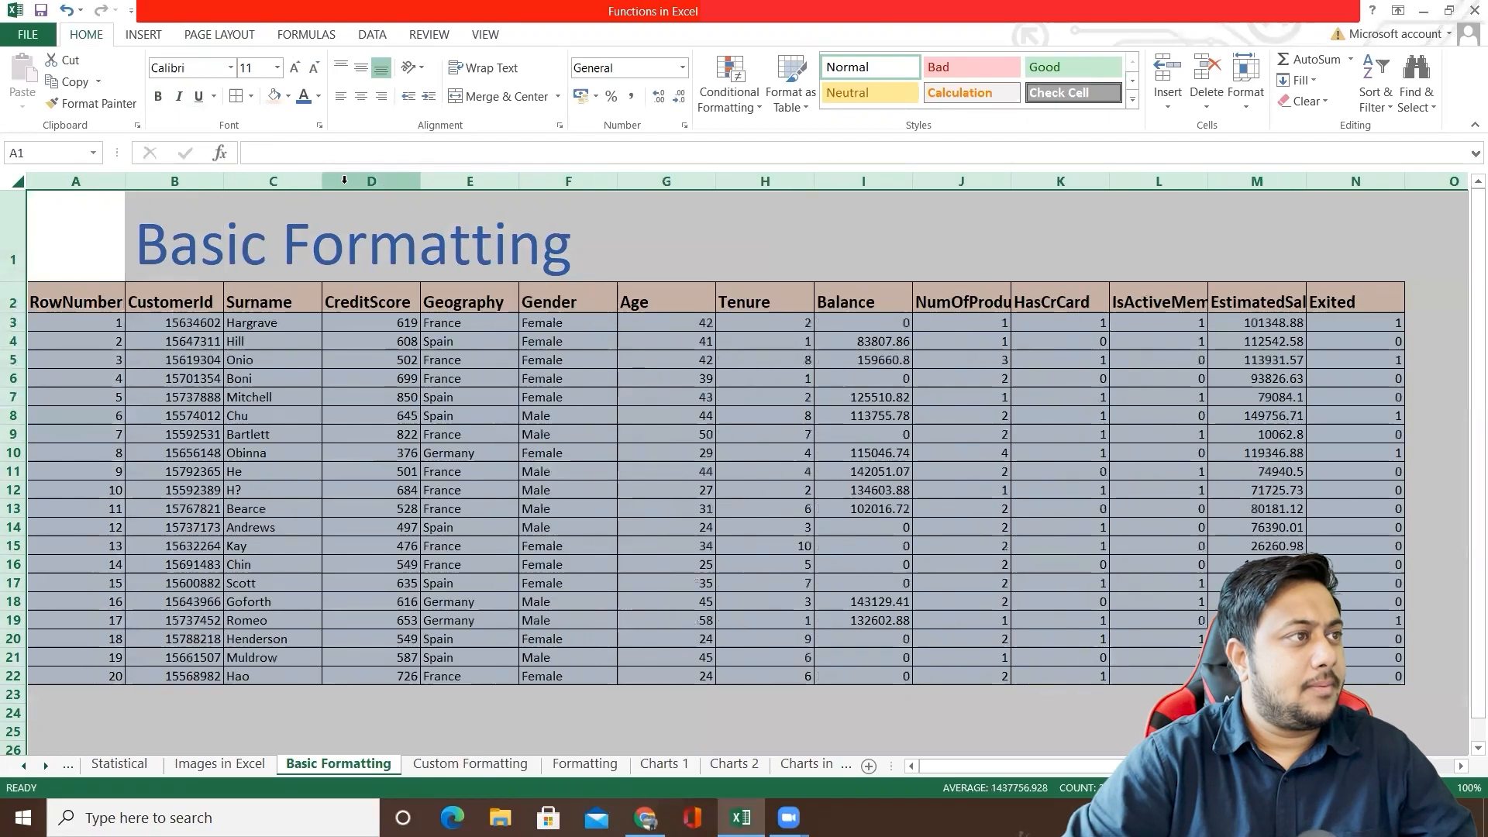
pyautogui.moveTo(321, 181); pyautogui.dragTo(293, 185)
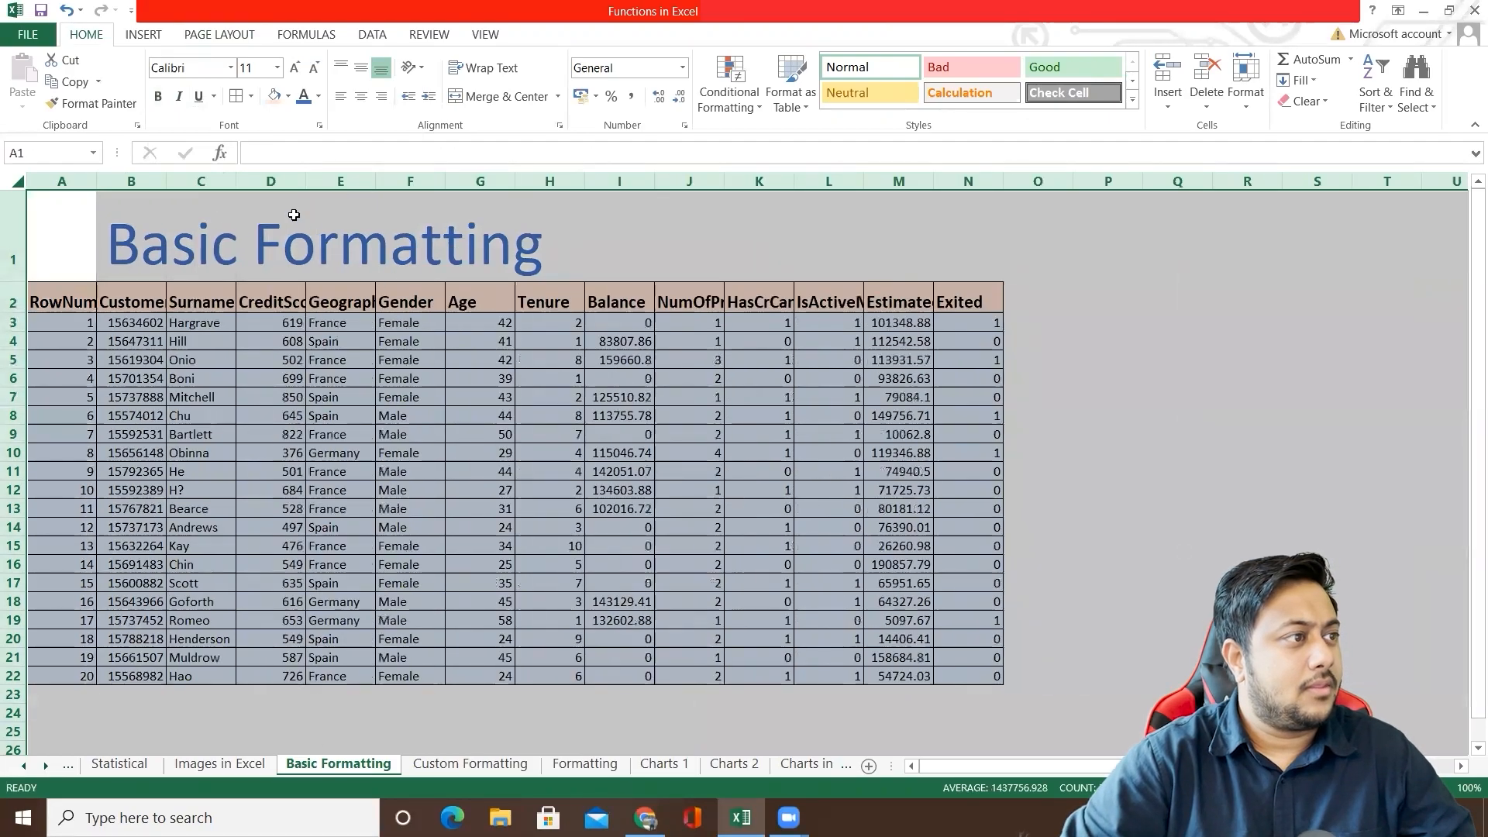
pyautogui.doubleClick(305, 180)
pyautogui.moveTo(593, 181); pyautogui.dragTo(507, 181)
# Step: Narrow columns A to G one by one so that each just fits its header text
pyautogui.click(413, 193)
pyautogui.moveTo(406, 180); pyautogui.dragTo(129, 183)
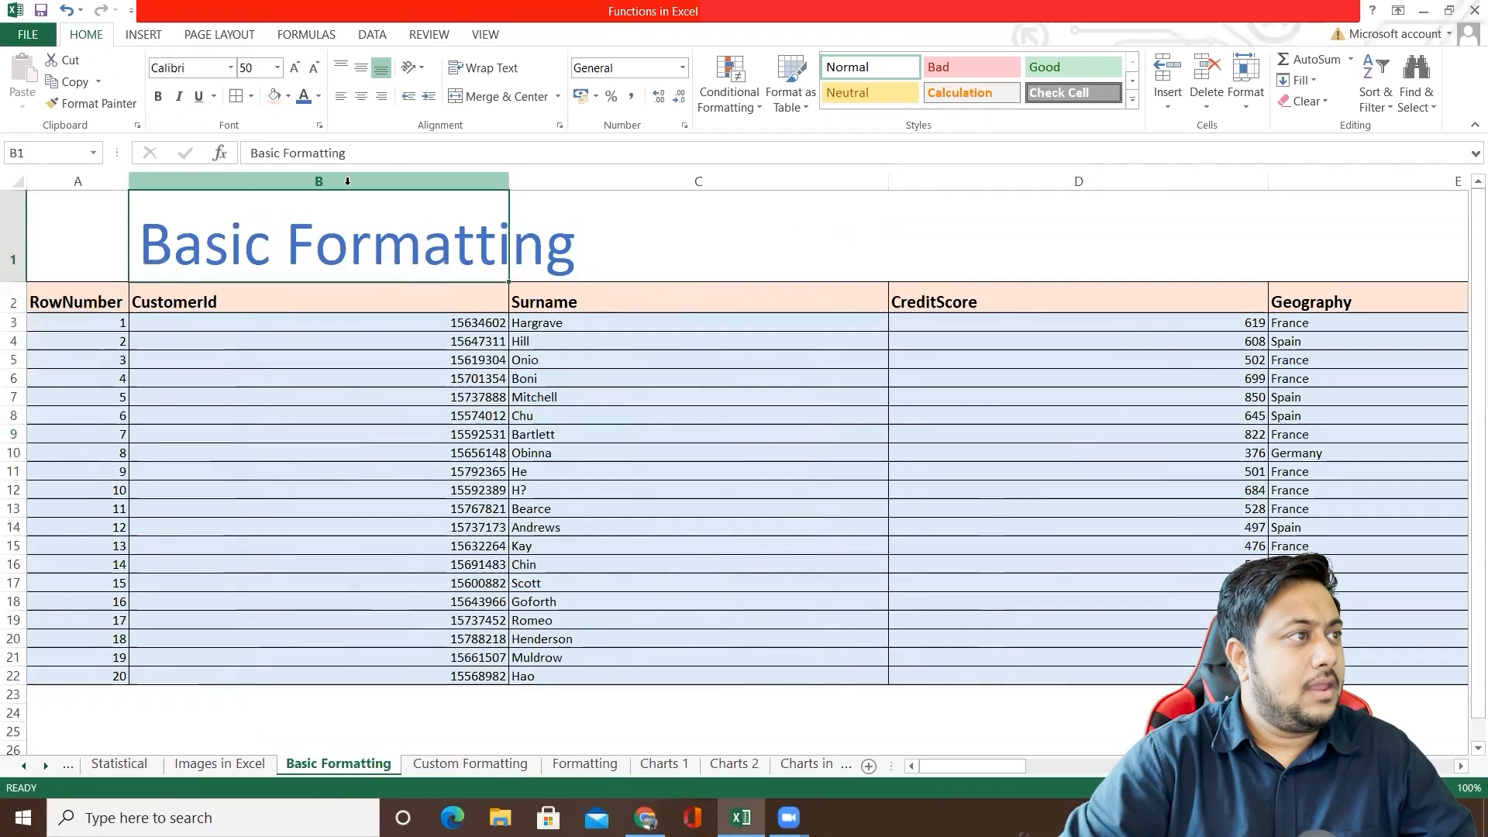
pyautogui.moveTo(508, 181); pyautogui.dragTo(223, 184)
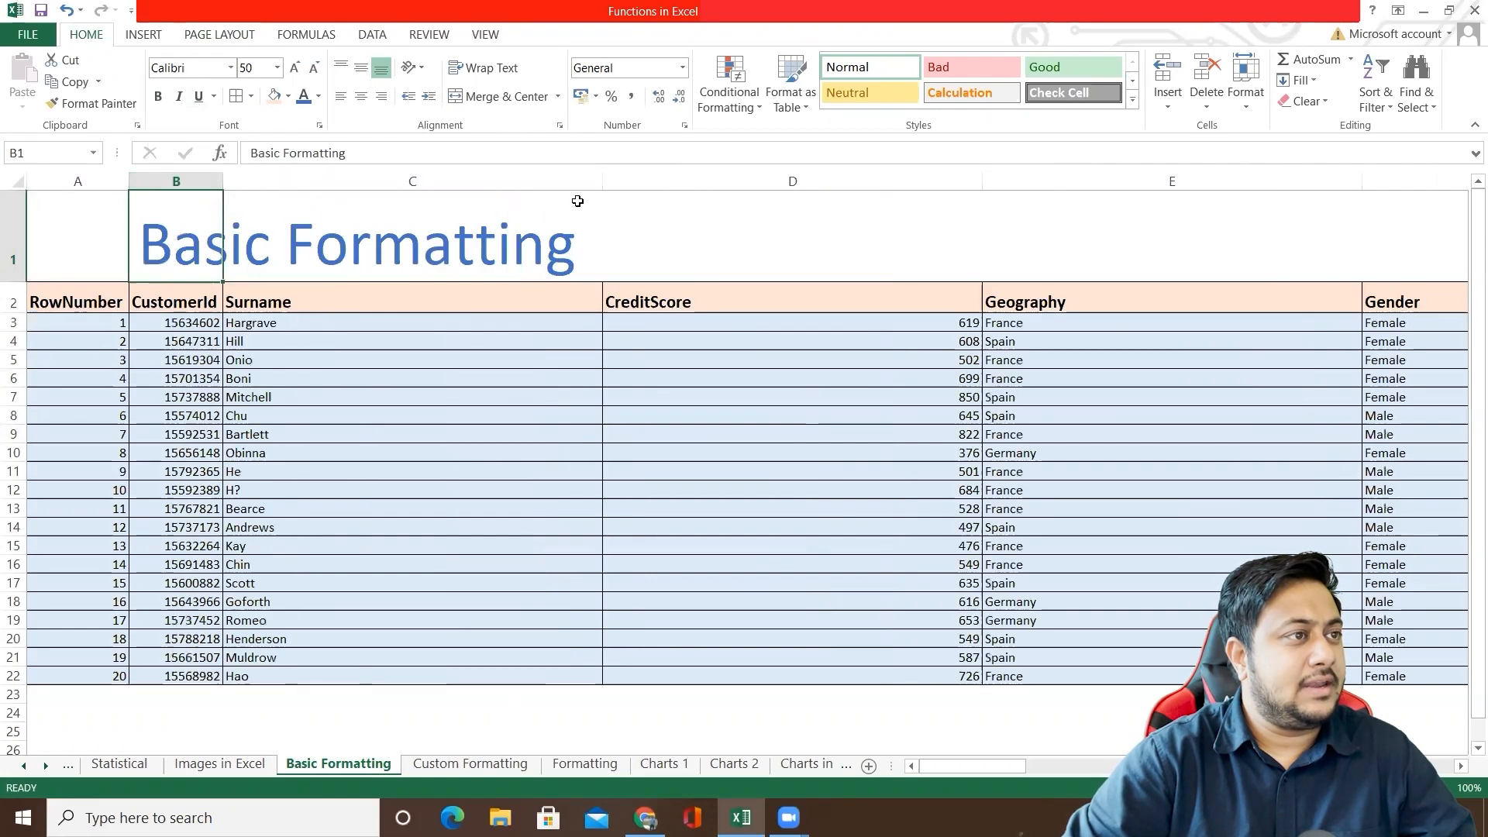
pyautogui.moveTo(602, 181); pyautogui.dragTo(302, 199)
pyautogui.moveTo(679, 183); pyautogui.dragTo(400, 185)
pyautogui.moveTo(779, 183); pyautogui.dragTo(497, 200)
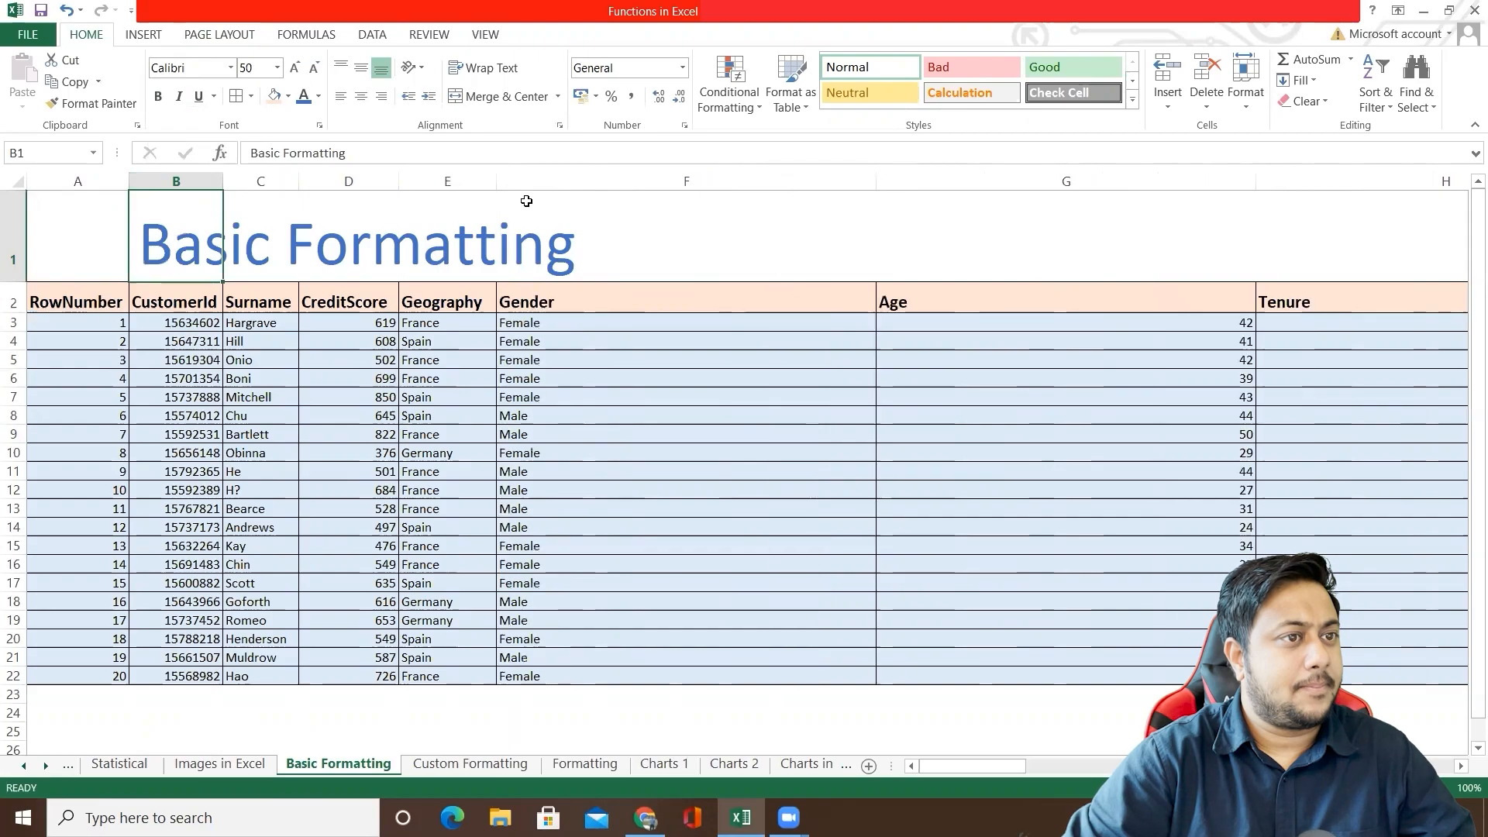
pyautogui.moveTo(876, 183); pyautogui.dragTo(566, 209)
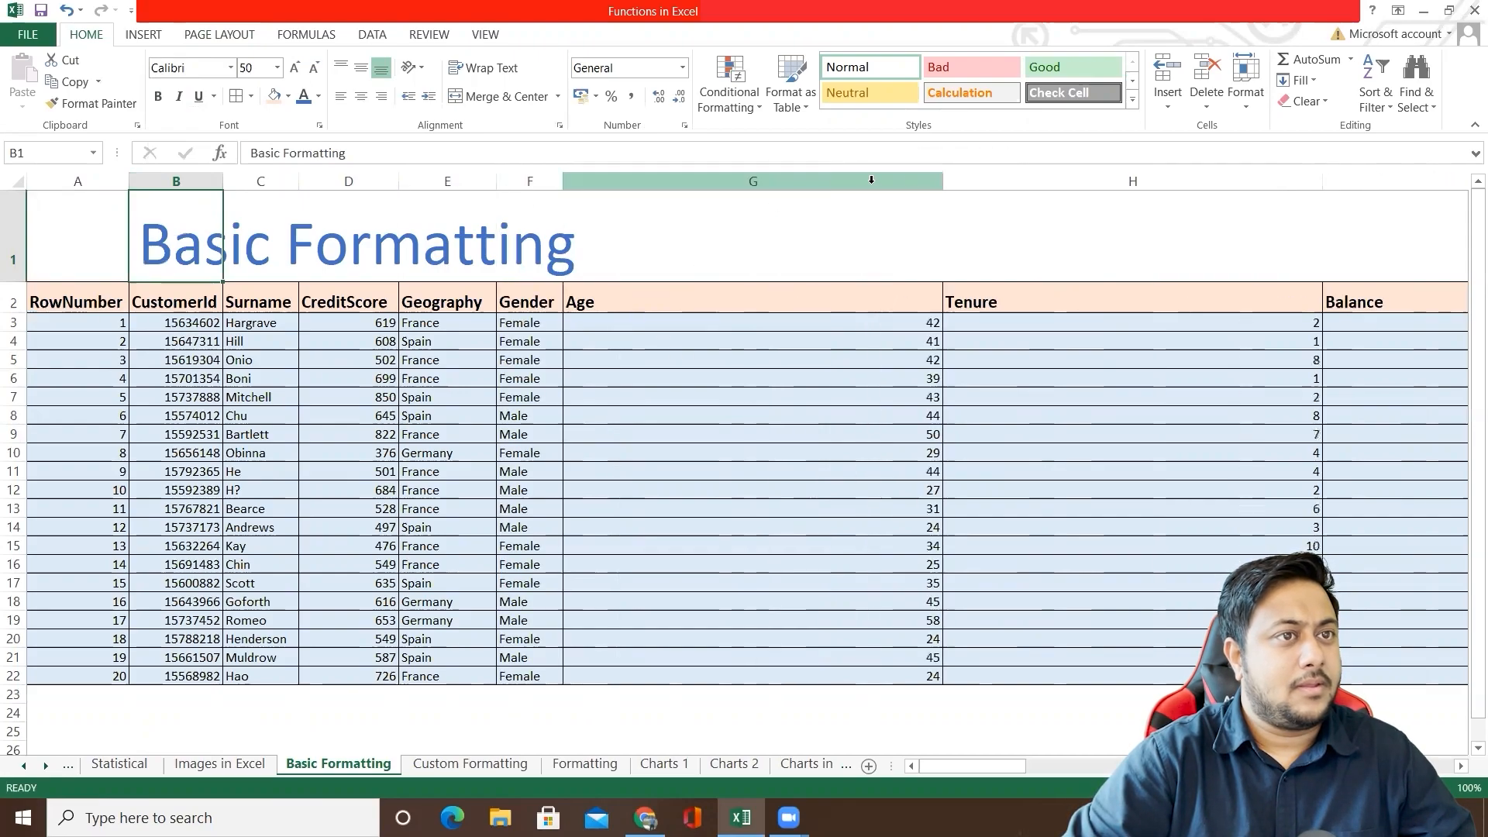
pyautogui.moveTo(942, 185); pyautogui.dragTo(605, 199)
# Step: Autofit columns H to N one by one to their contents
pyautogui.doubleClick(985, 181)
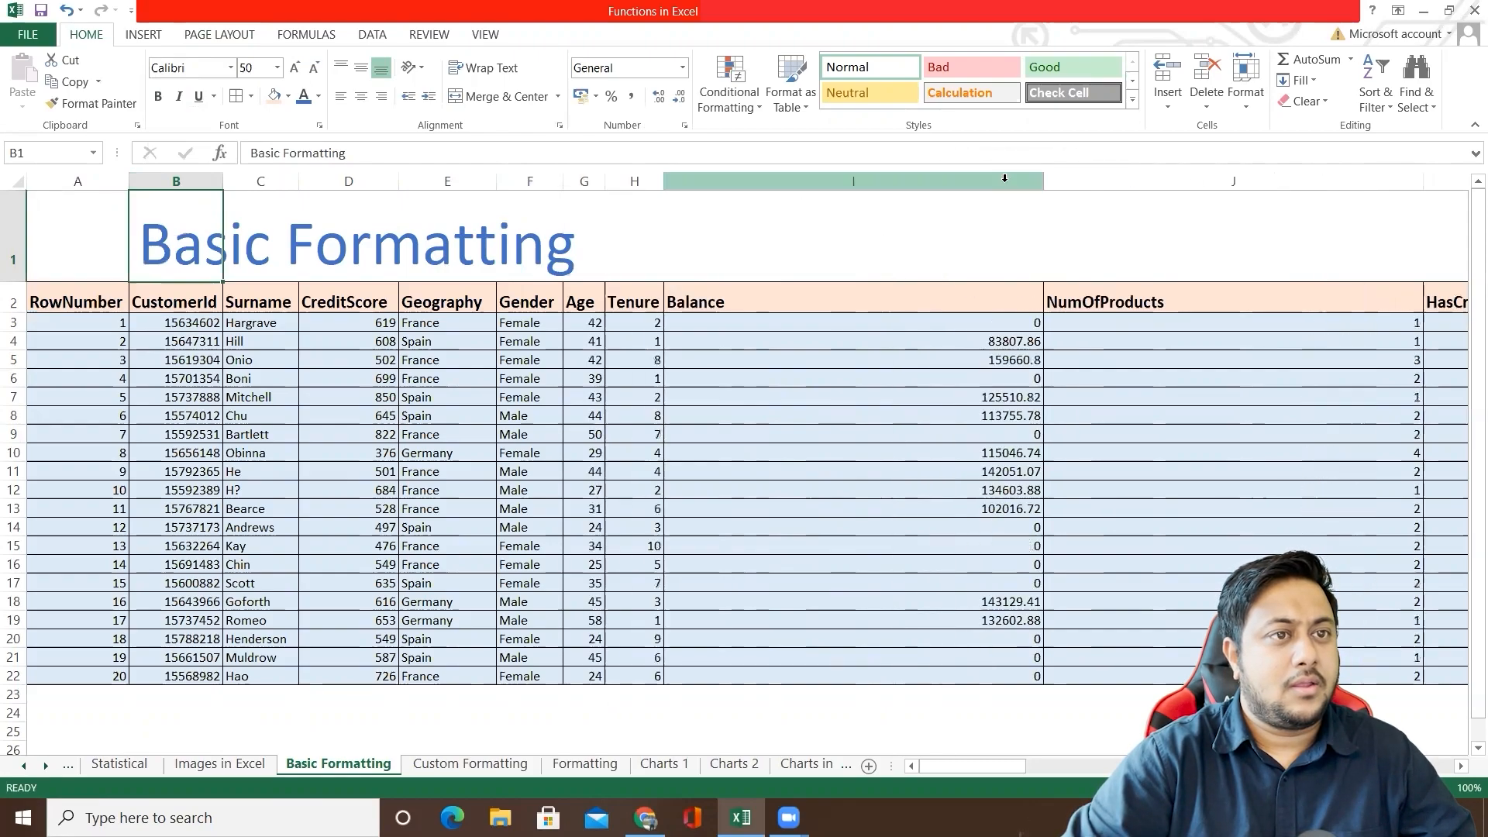
pyautogui.doubleClick(1043, 179)
pyautogui.doubleClick(1114, 181)
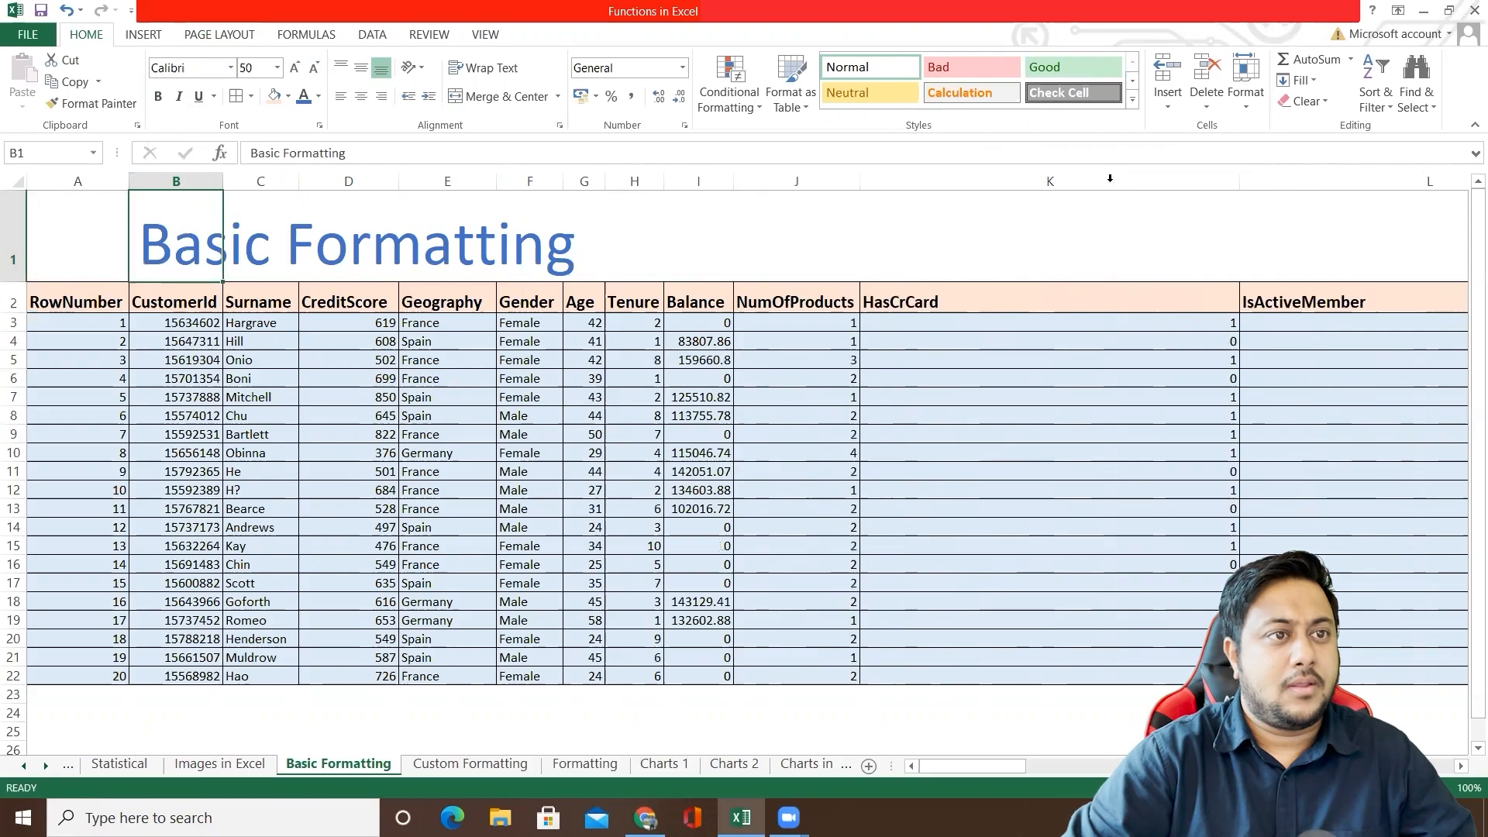
pyautogui.doubleClick(1240, 182)
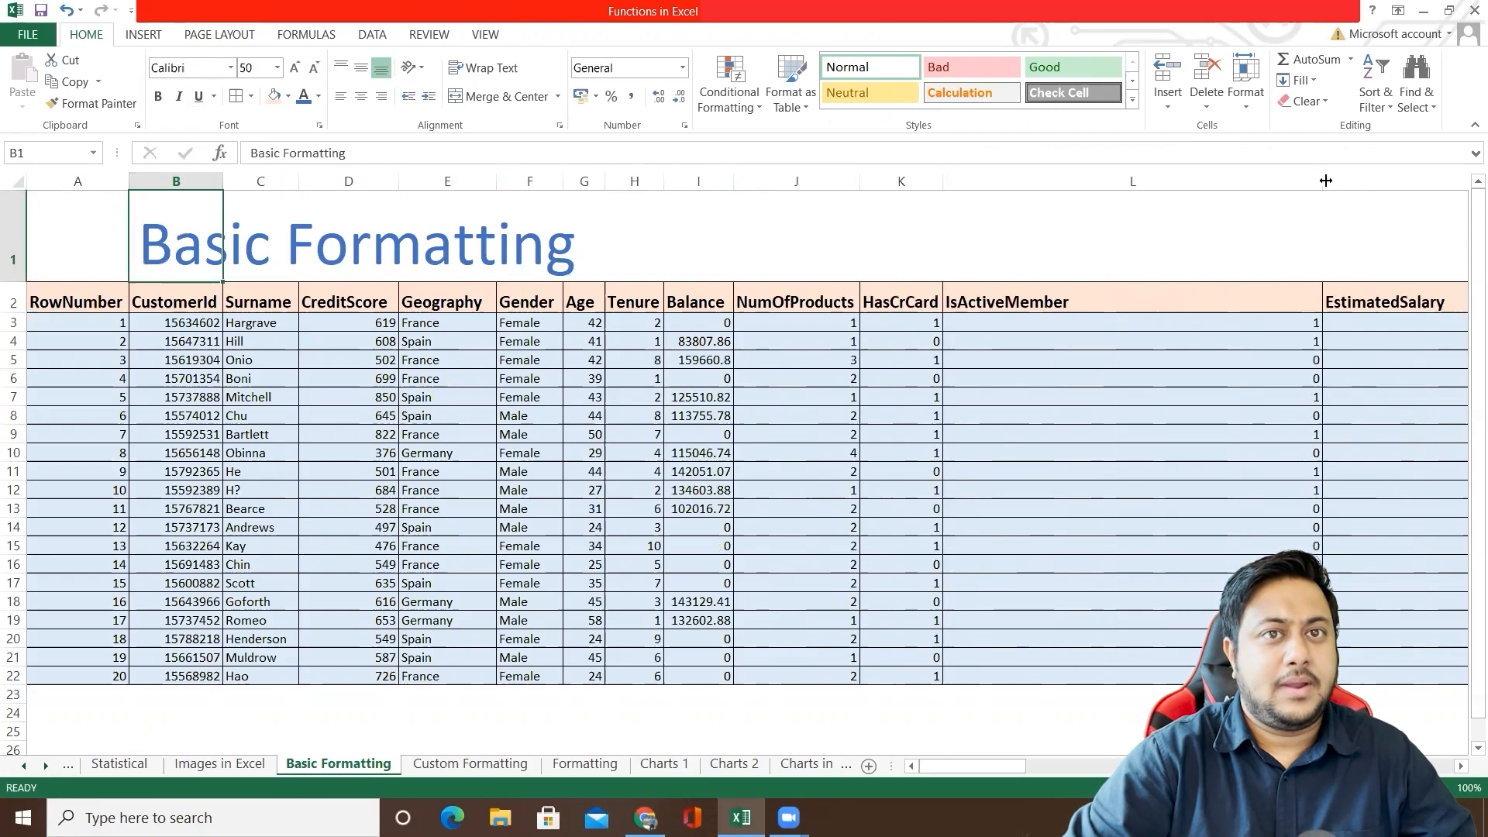
pyautogui.doubleClick(1324, 182)
pyautogui.doubleClick(1457, 181)
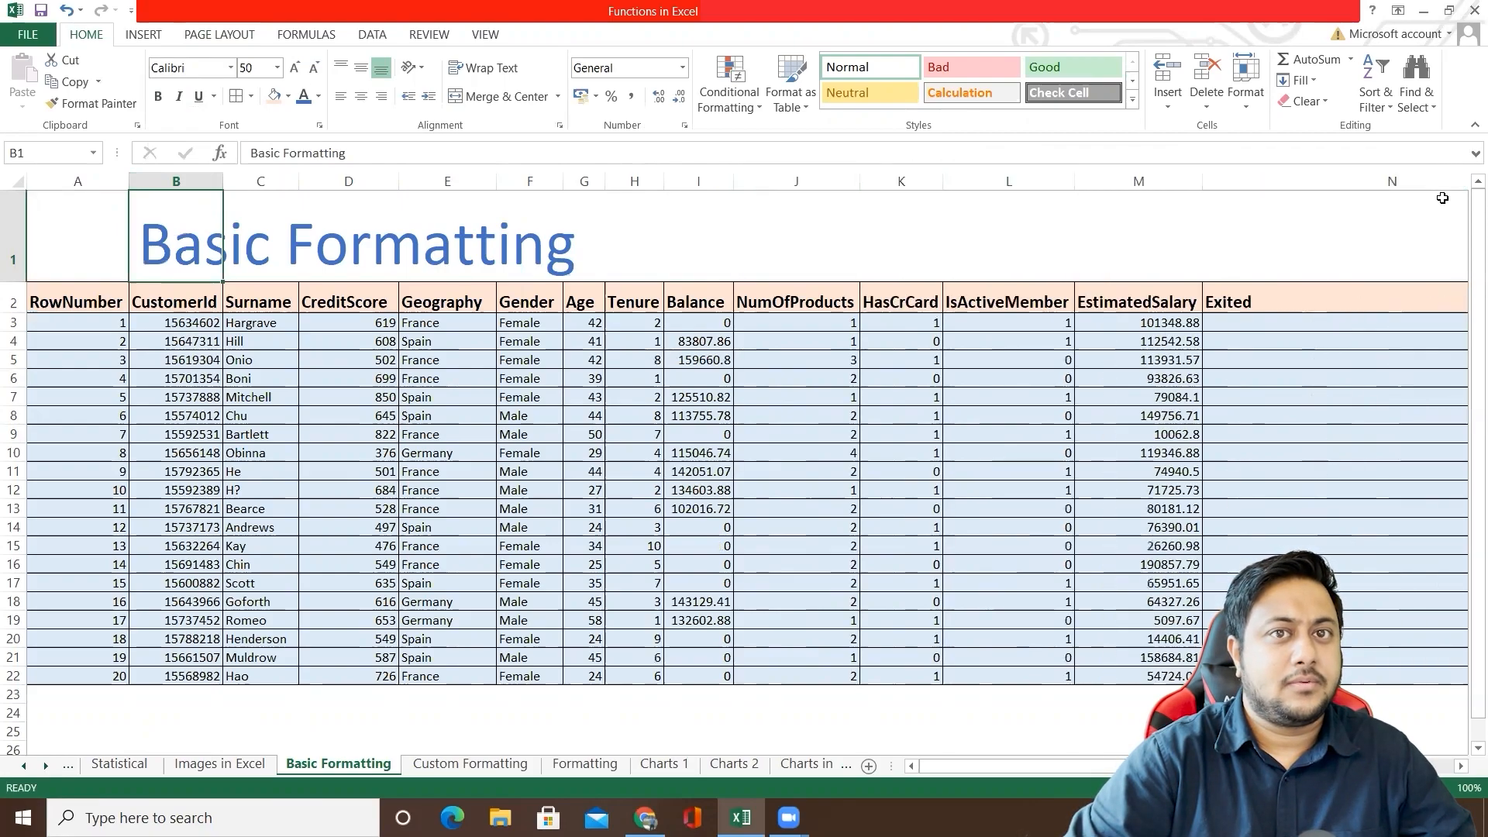
pyautogui.hscroll(2, 1434, 240)
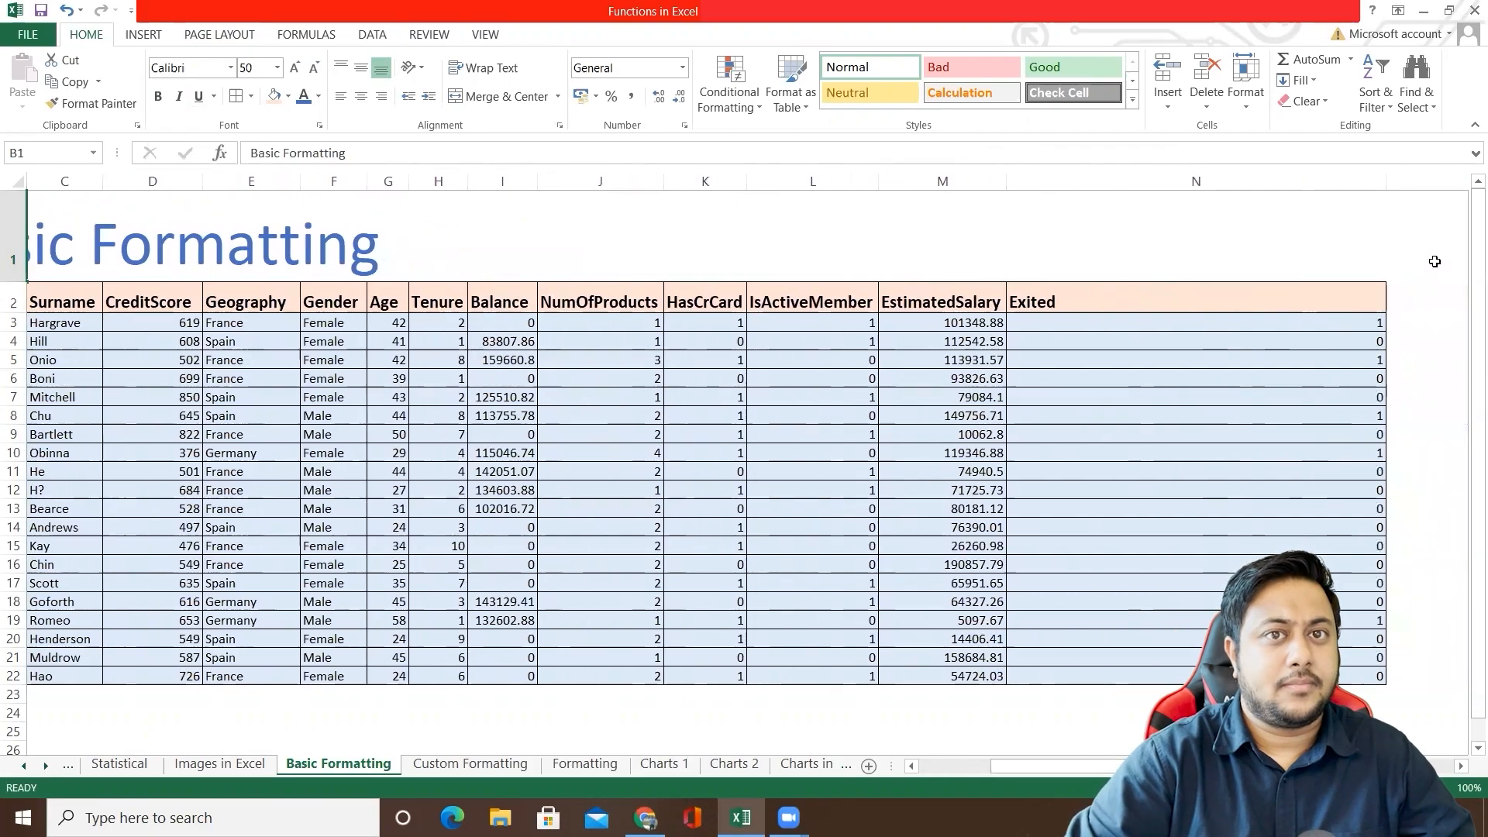
pyautogui.doubleClick(1386, 181)
pyautogui.moveTo(1013, 765); pyautogui.dragTo(957, 765)
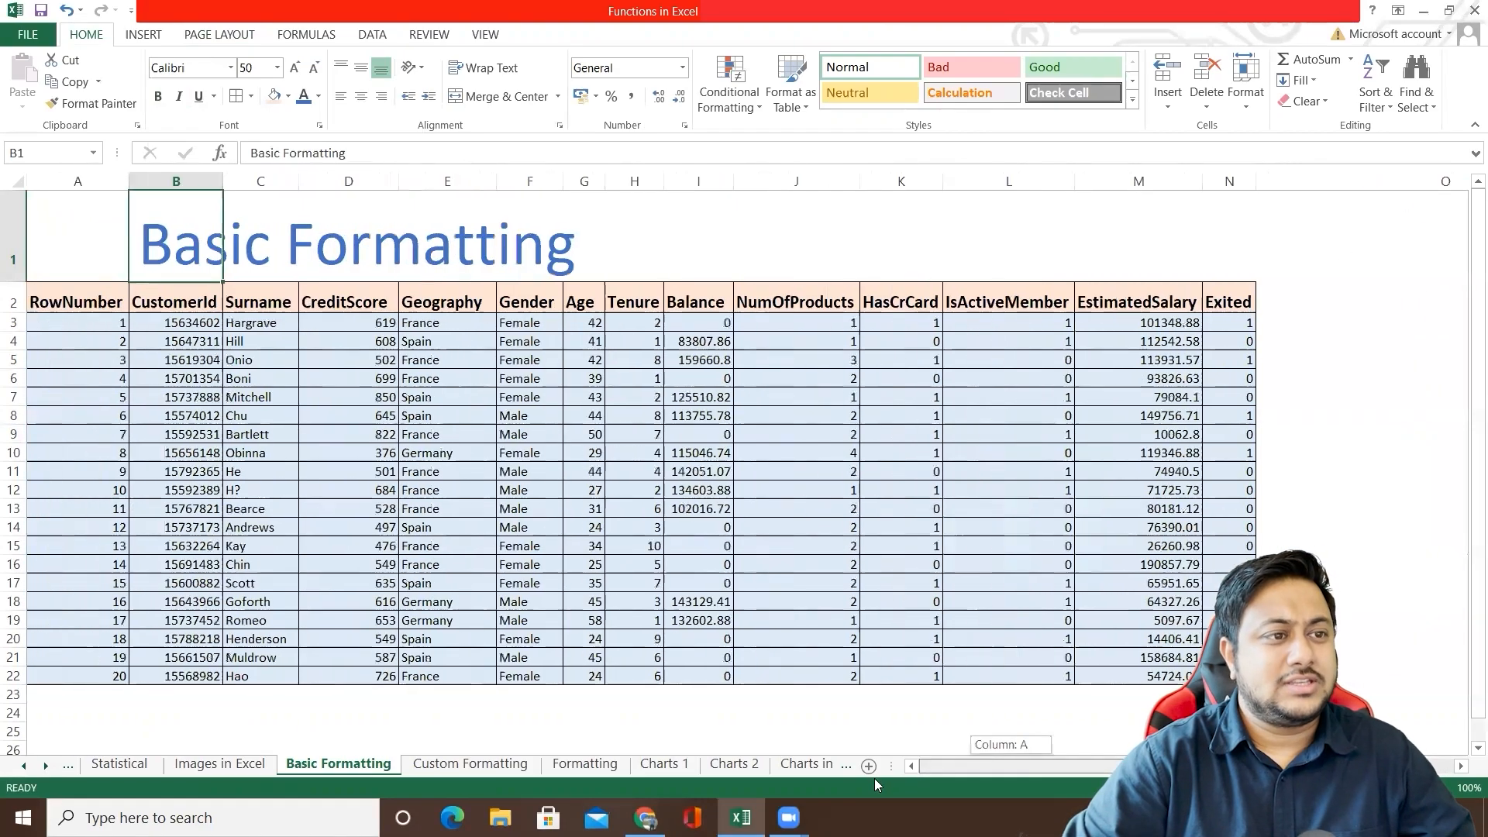
# Step: Select the Balance values in I3:I22, leaving out the header
pyautogui.click(591, 361)
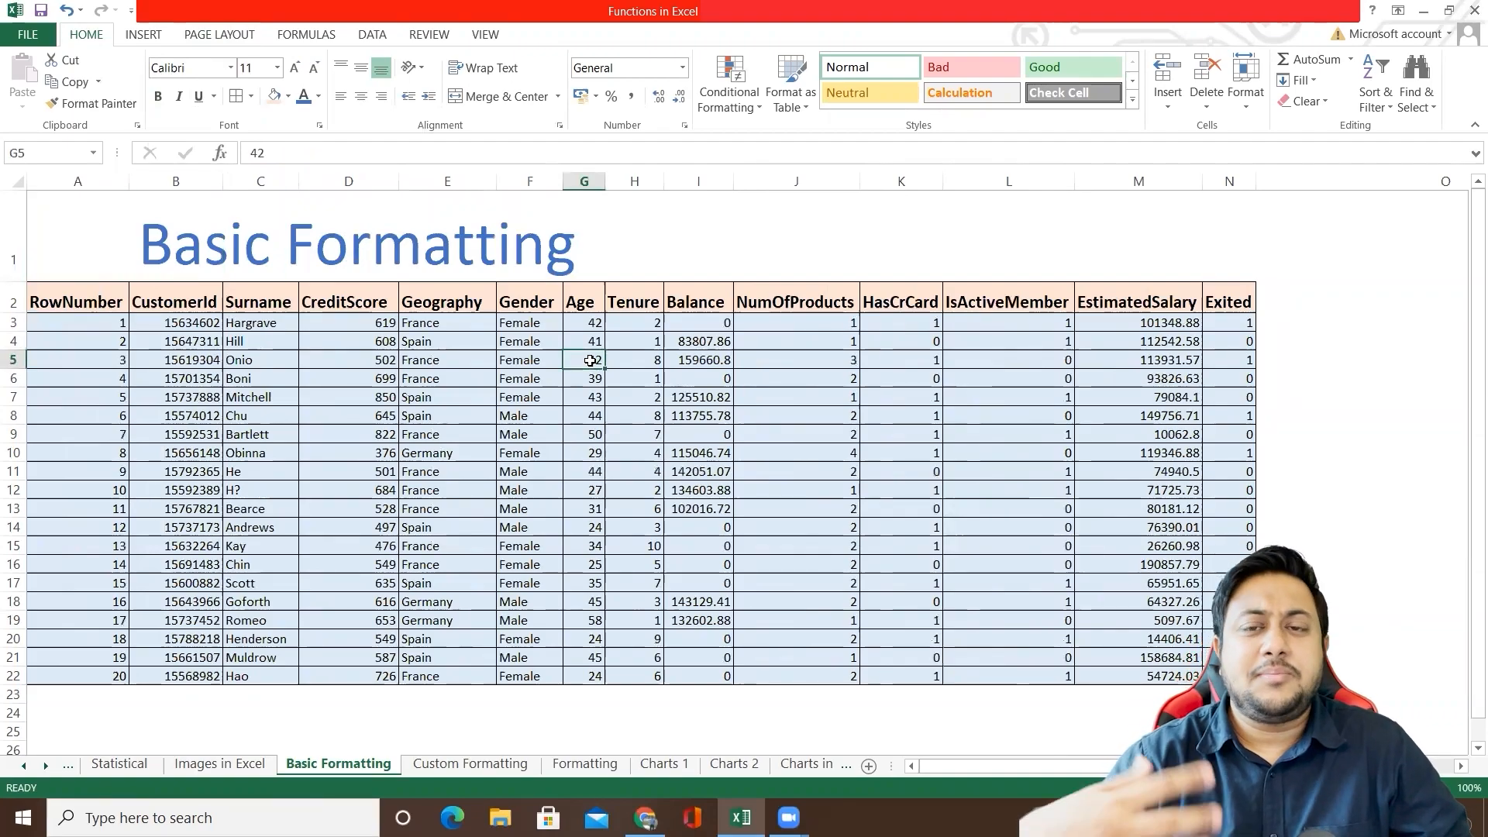
pyautogui.click(694, 347)
pyautogui.moveTo(696, 304); pyautogui.dragTo(683, 669)
pyautogui.moveTo(689, 322); pyautogui.dragTo(690, 667)
pyautogui.rightClick(686, 575)
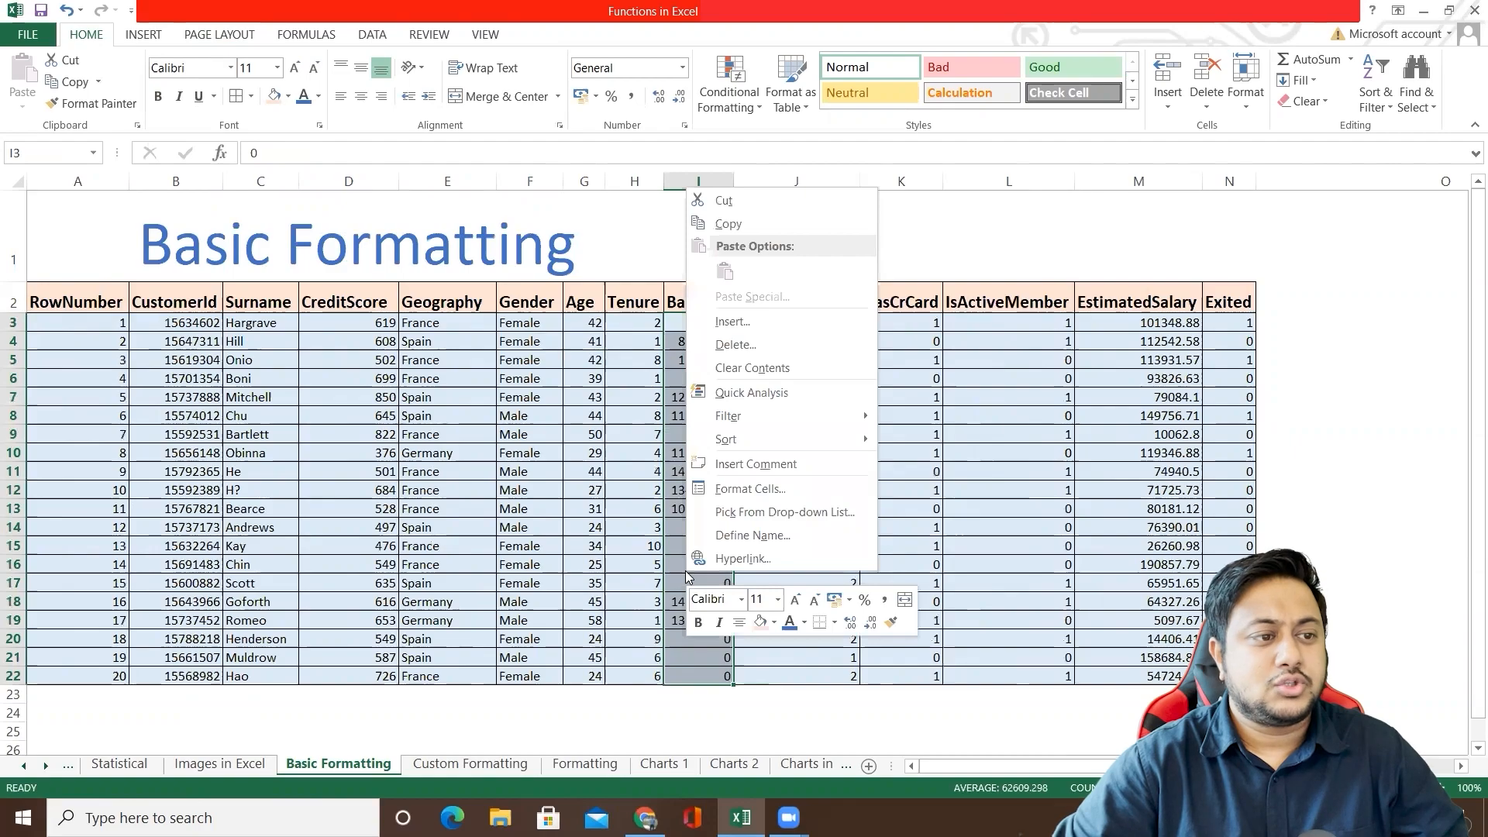
pyautogui.rightClick(673, 550)
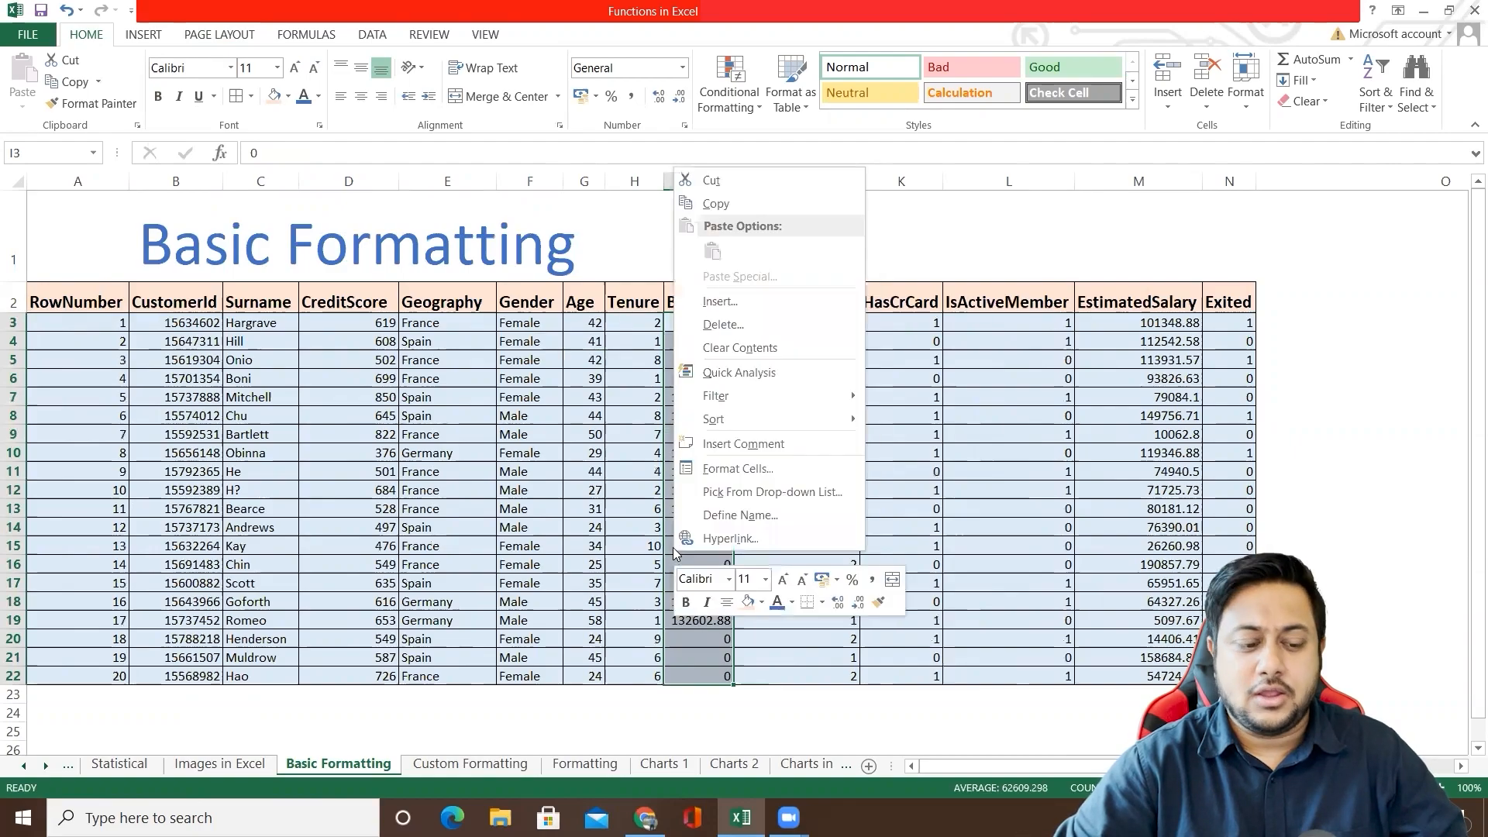
pyautogui.press('Escape')
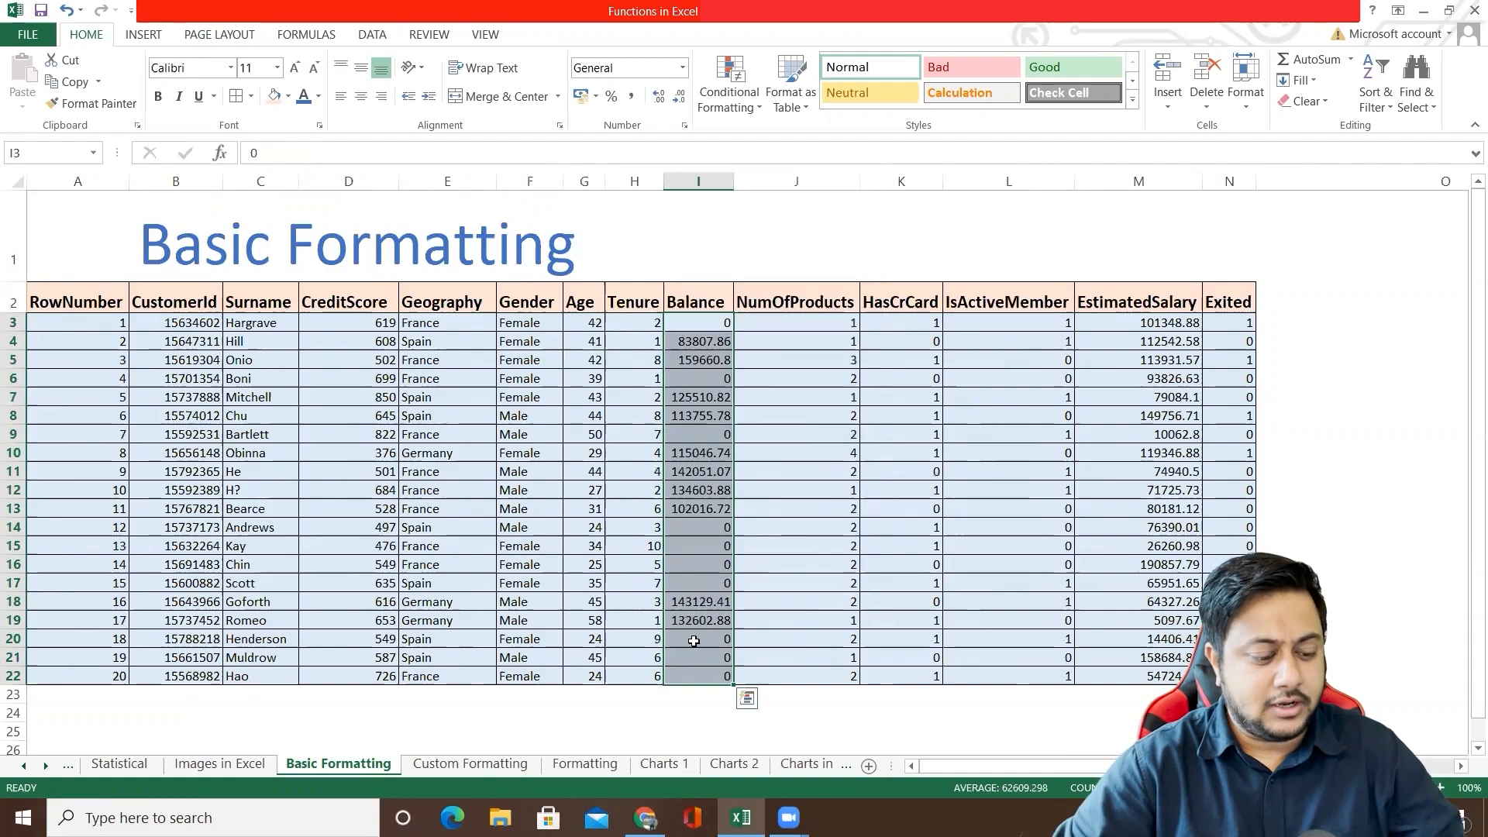
pyautogui.hotkey('ctrl', '1')
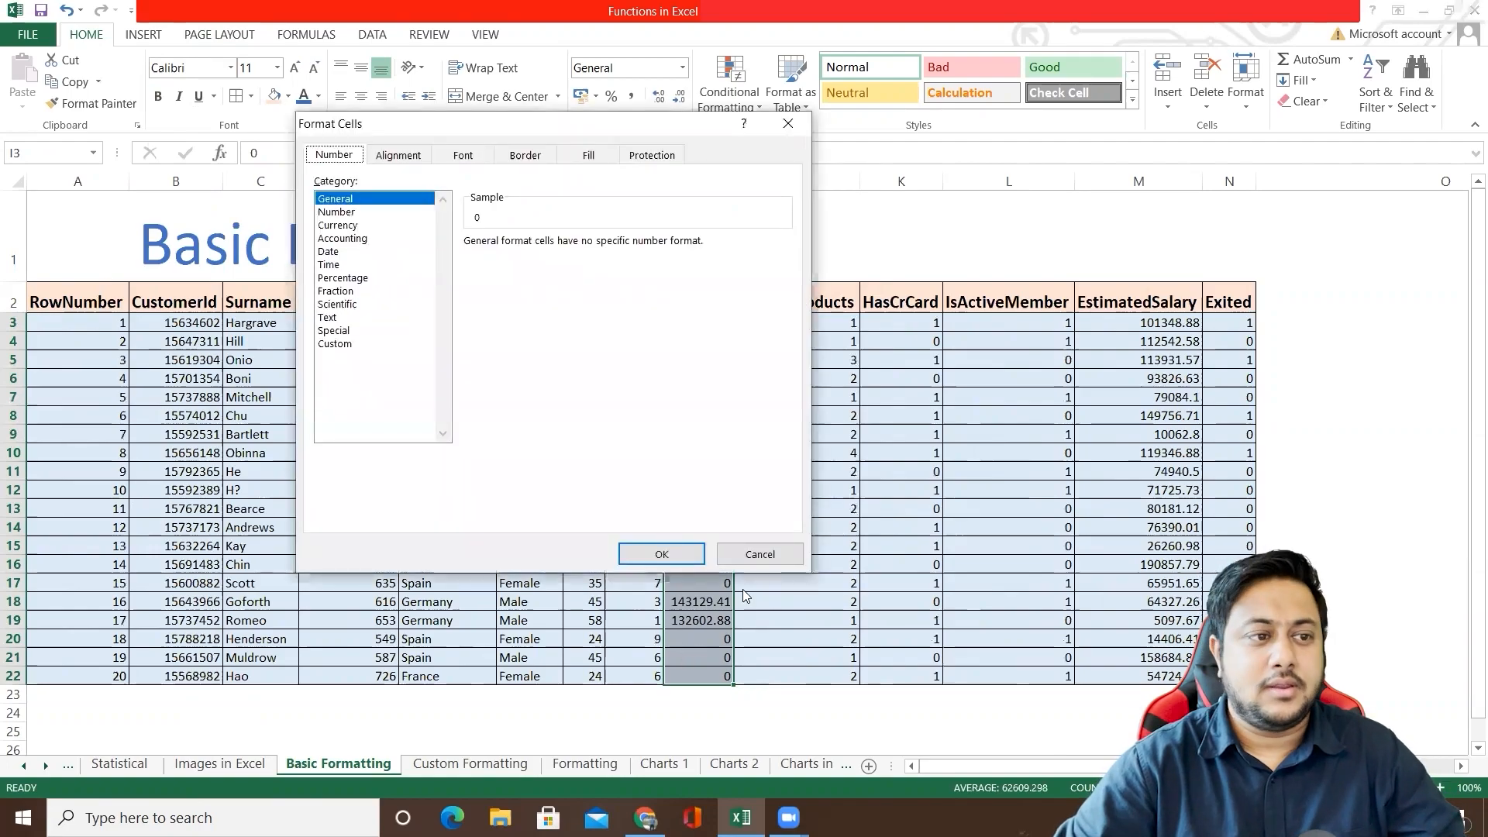
pyautogui.click(762, 552)
pyautogui.hotkey('ctrl', '1')
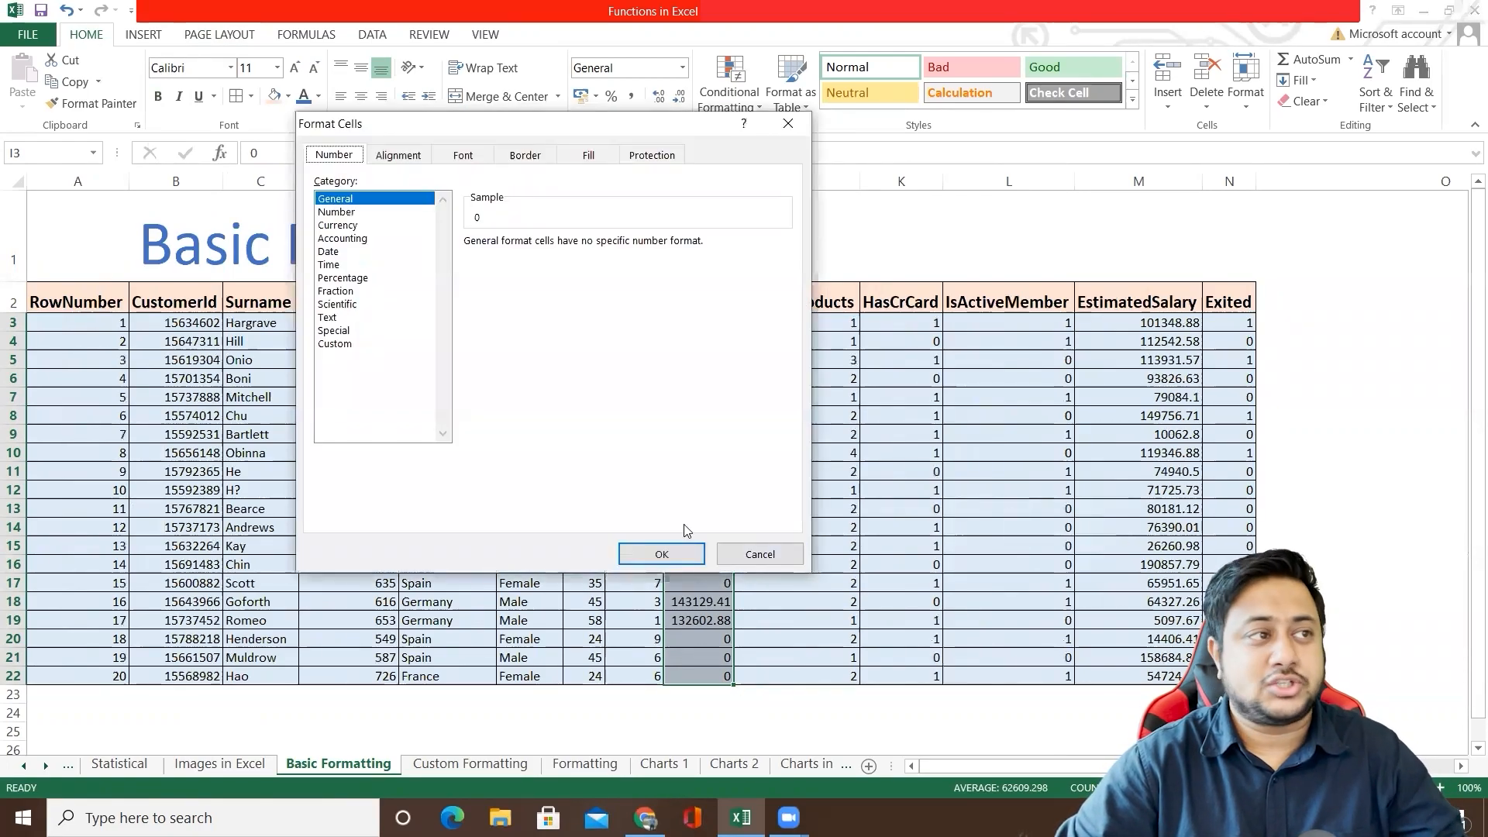
pyautogui.click(788, 123)
# Step: Open the Format Cells dialog for the Balance values and review its alignment, font, border, fill and protection options
pyautogui.rightClick(692, 372)
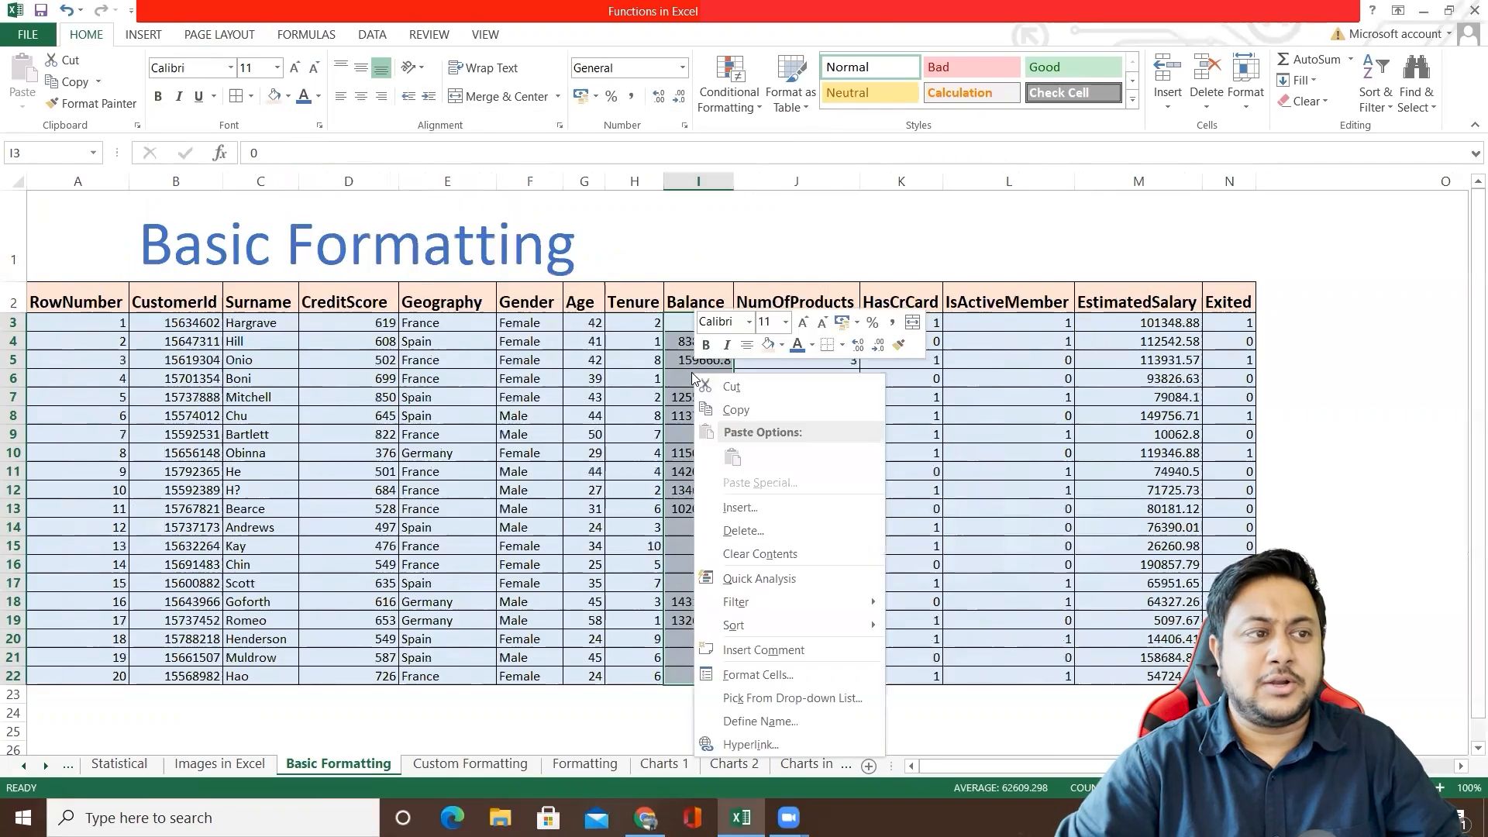
pyautogui.click(774, 681)
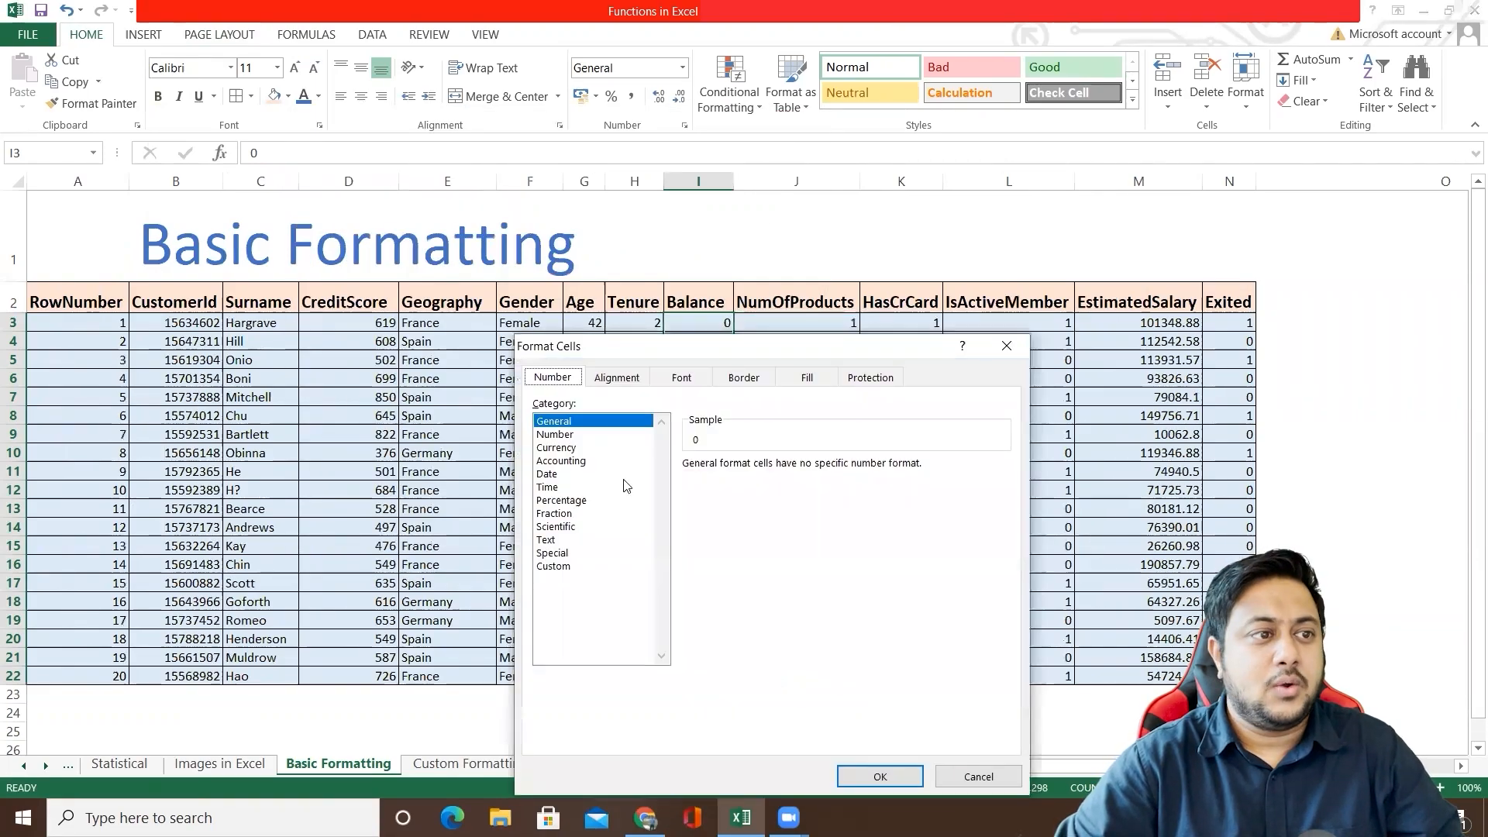
pyautogui.moveTo(671, 354); pyautogui.dragTo(863, 305)
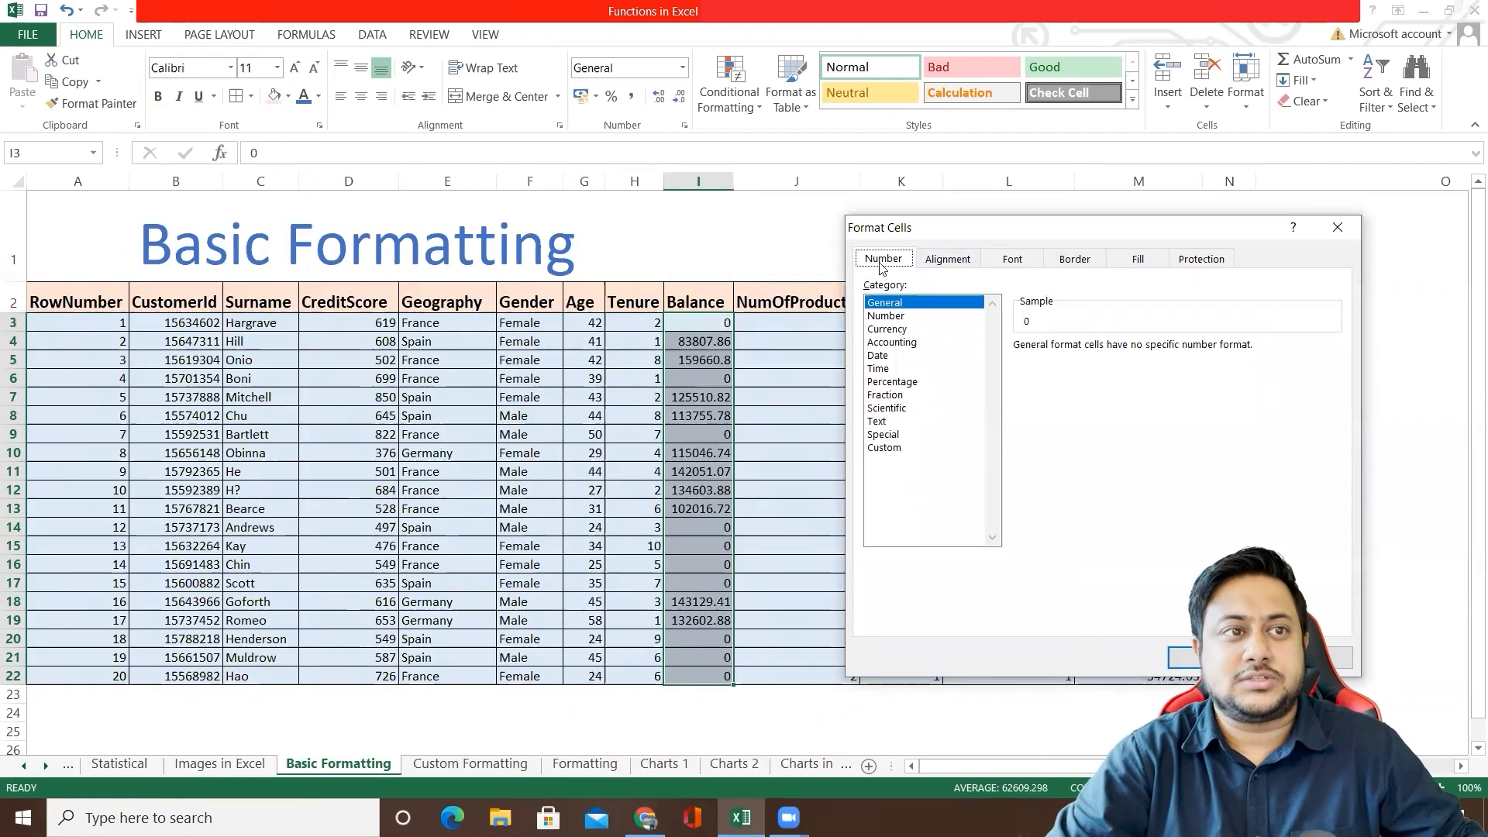
pyautogui.click(940, 265)
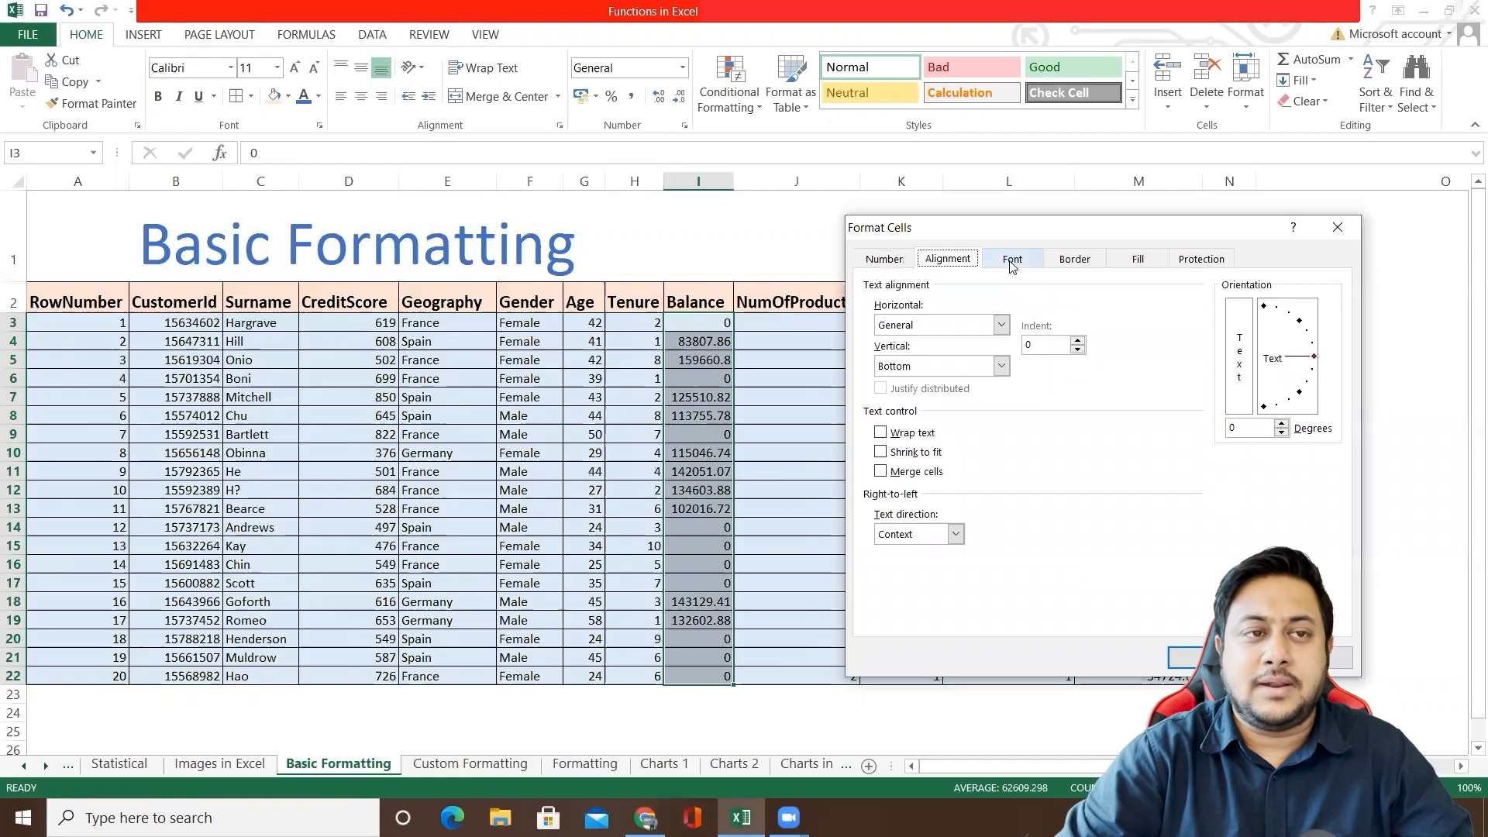
pyautogui.click(1013, 265)
pyautogui.click(1085, 265)
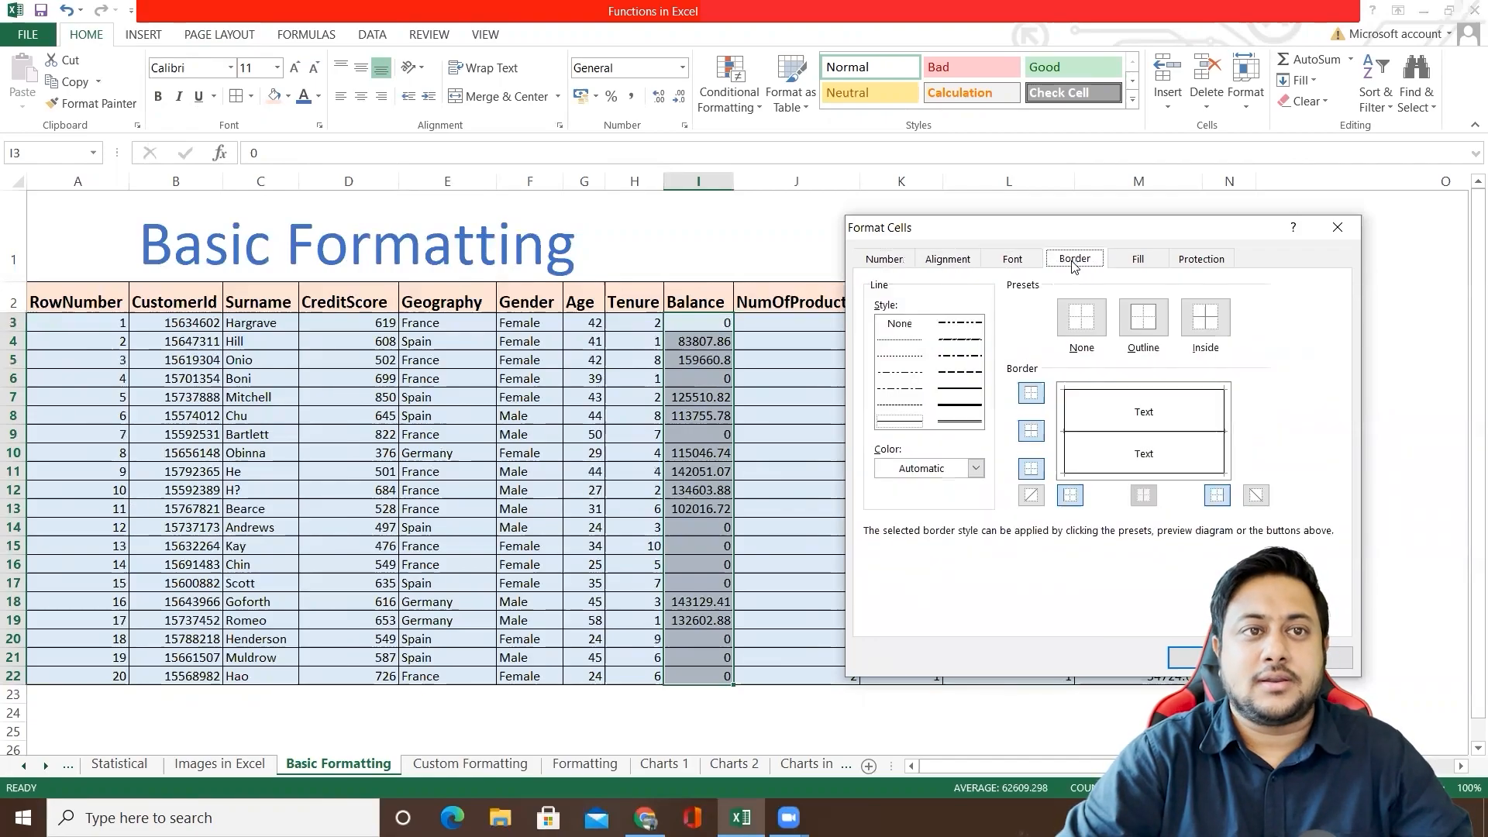
pyautogui.click(1139, 262)
pyautogui.click(1205, 261)
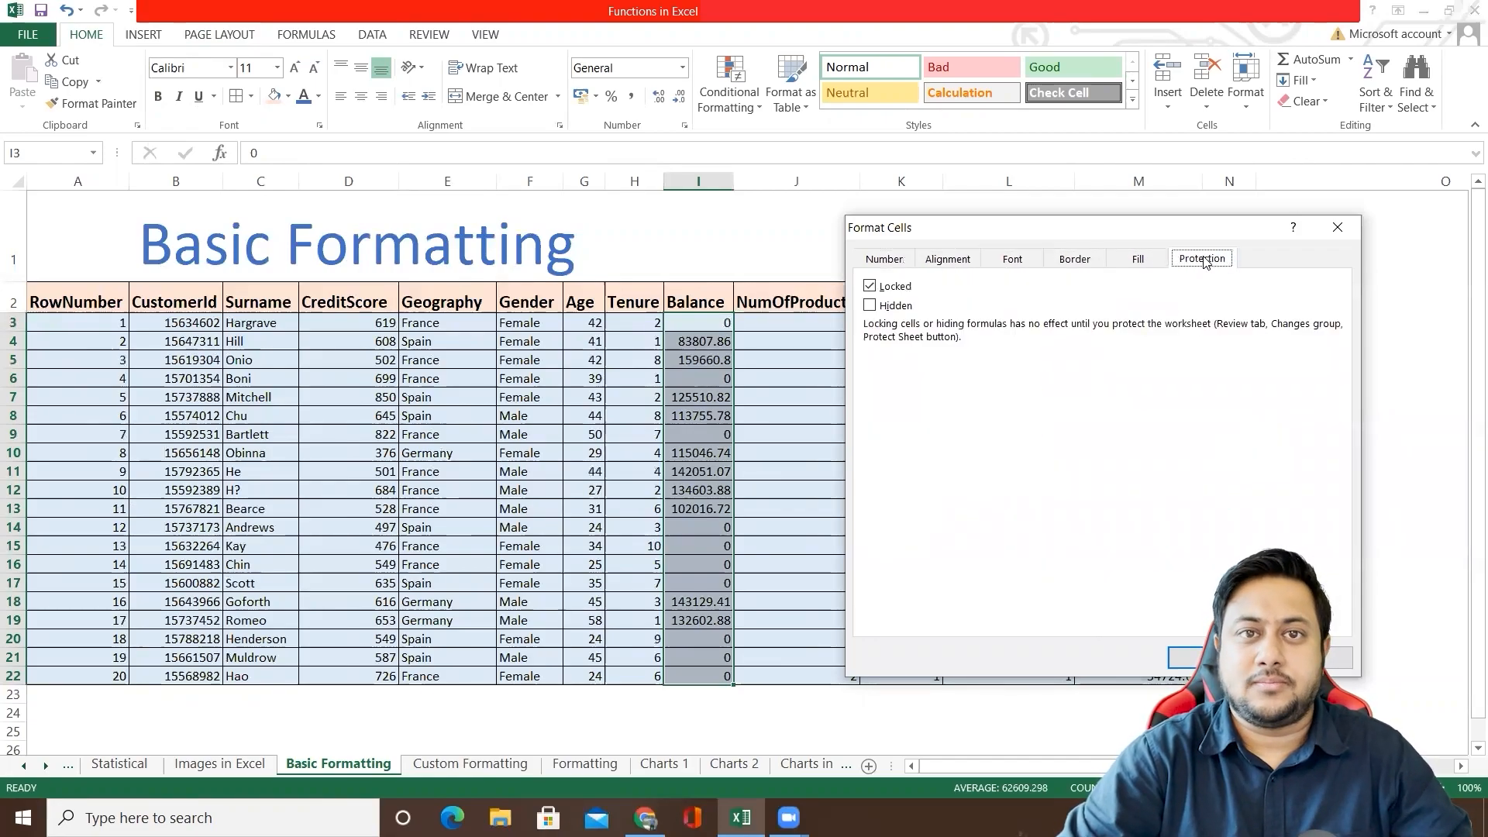
pyautogui.click(897, 266)
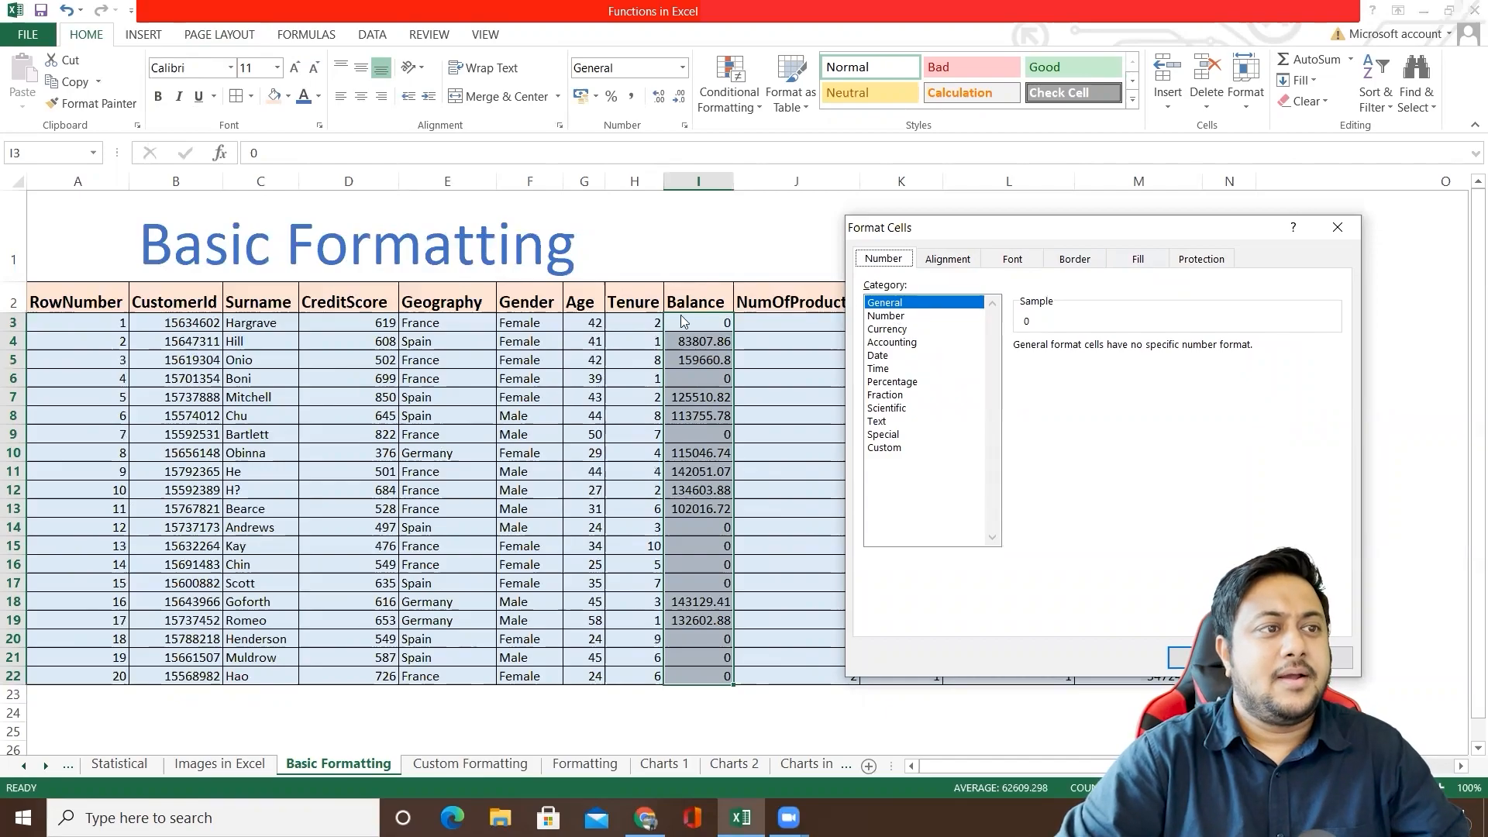
# Step: Format the Balance values as Number with 0 decimal places
pyautogui.click(887, 317)
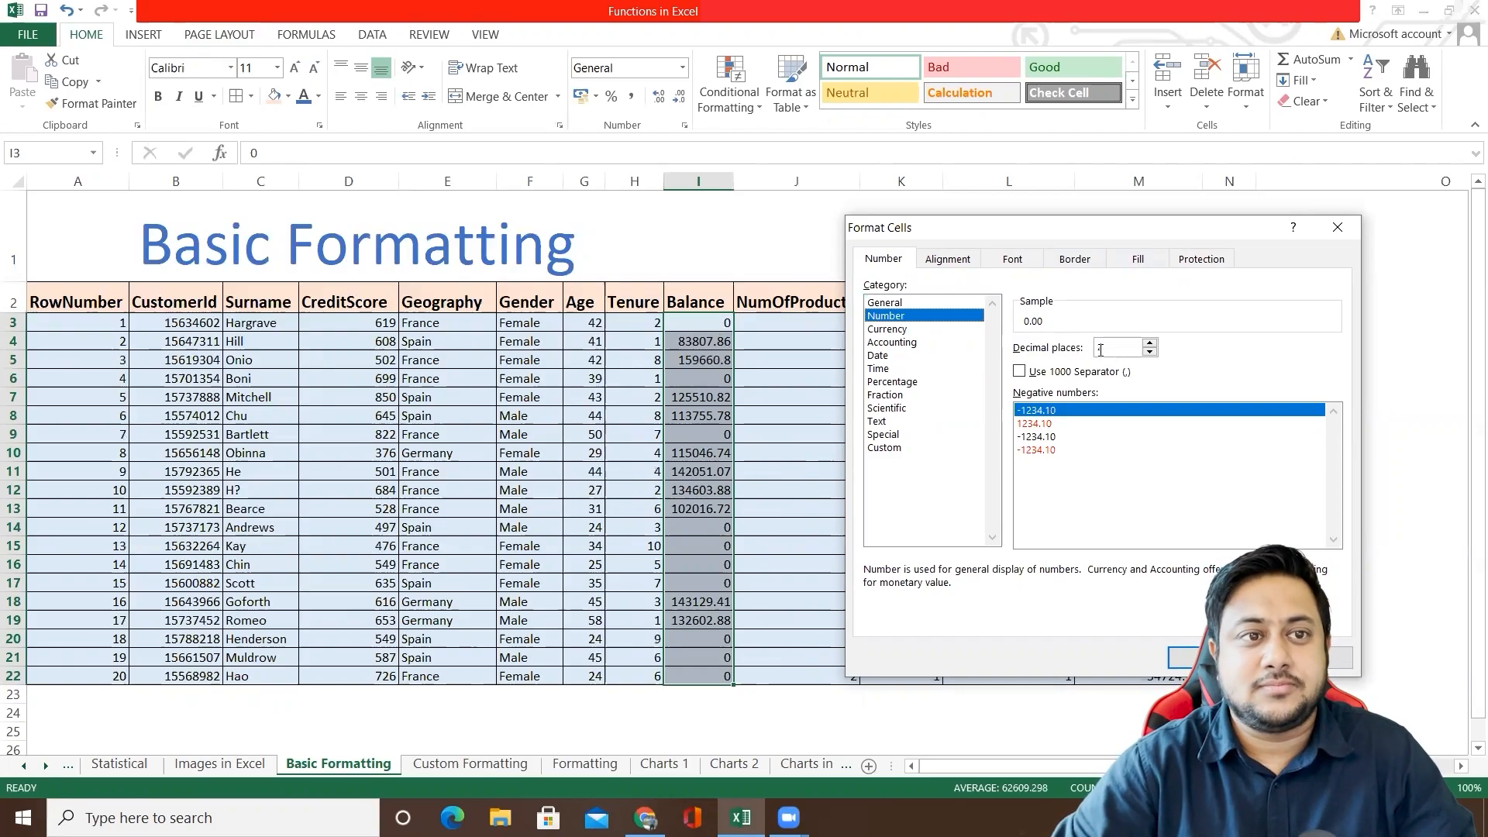
pyautogui.click(1150, 353)
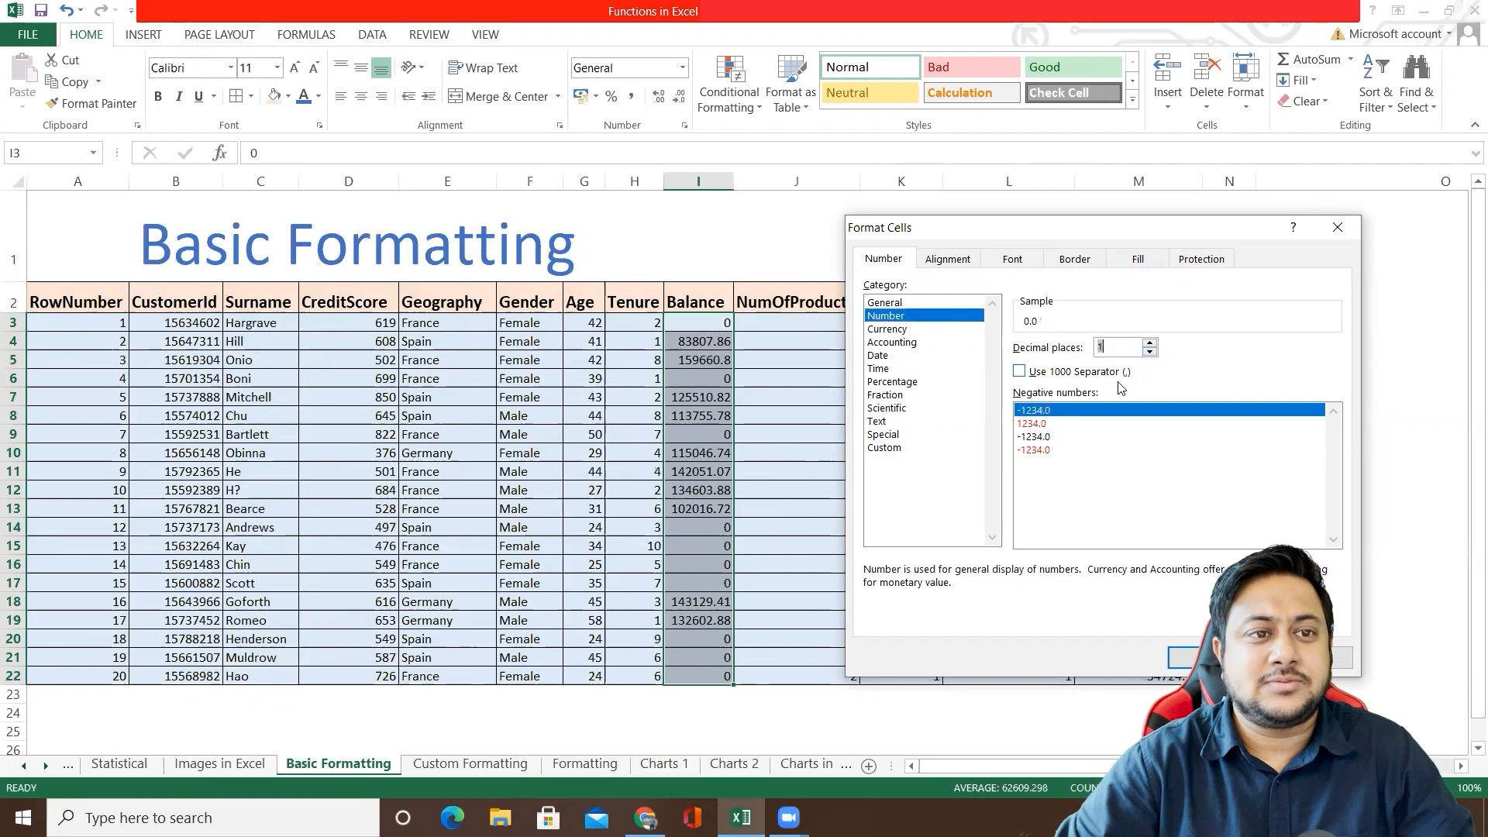
pyautogui.click(1151, 352)
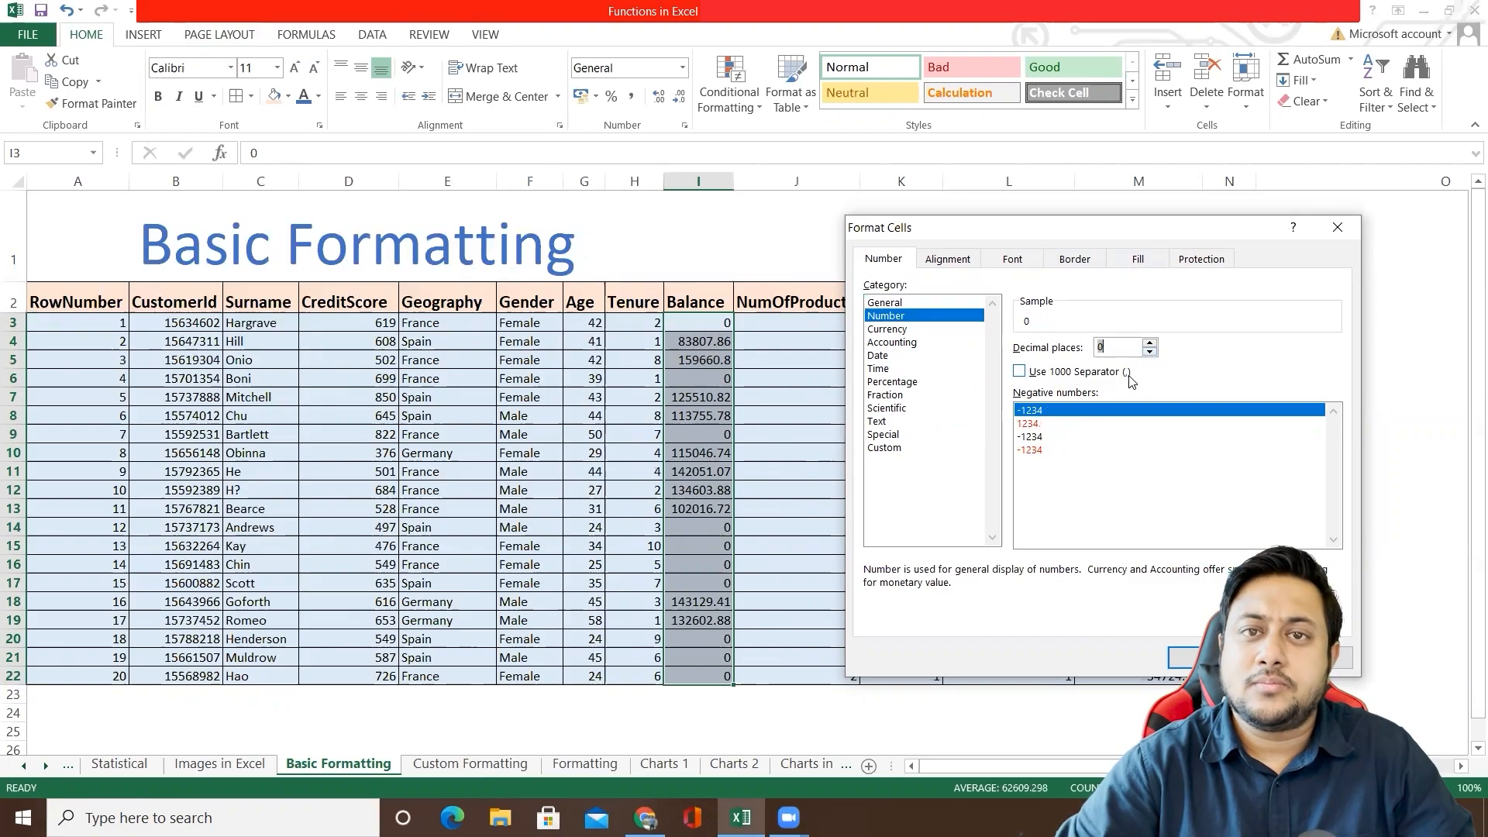
pyautogui.click(1189, 661)
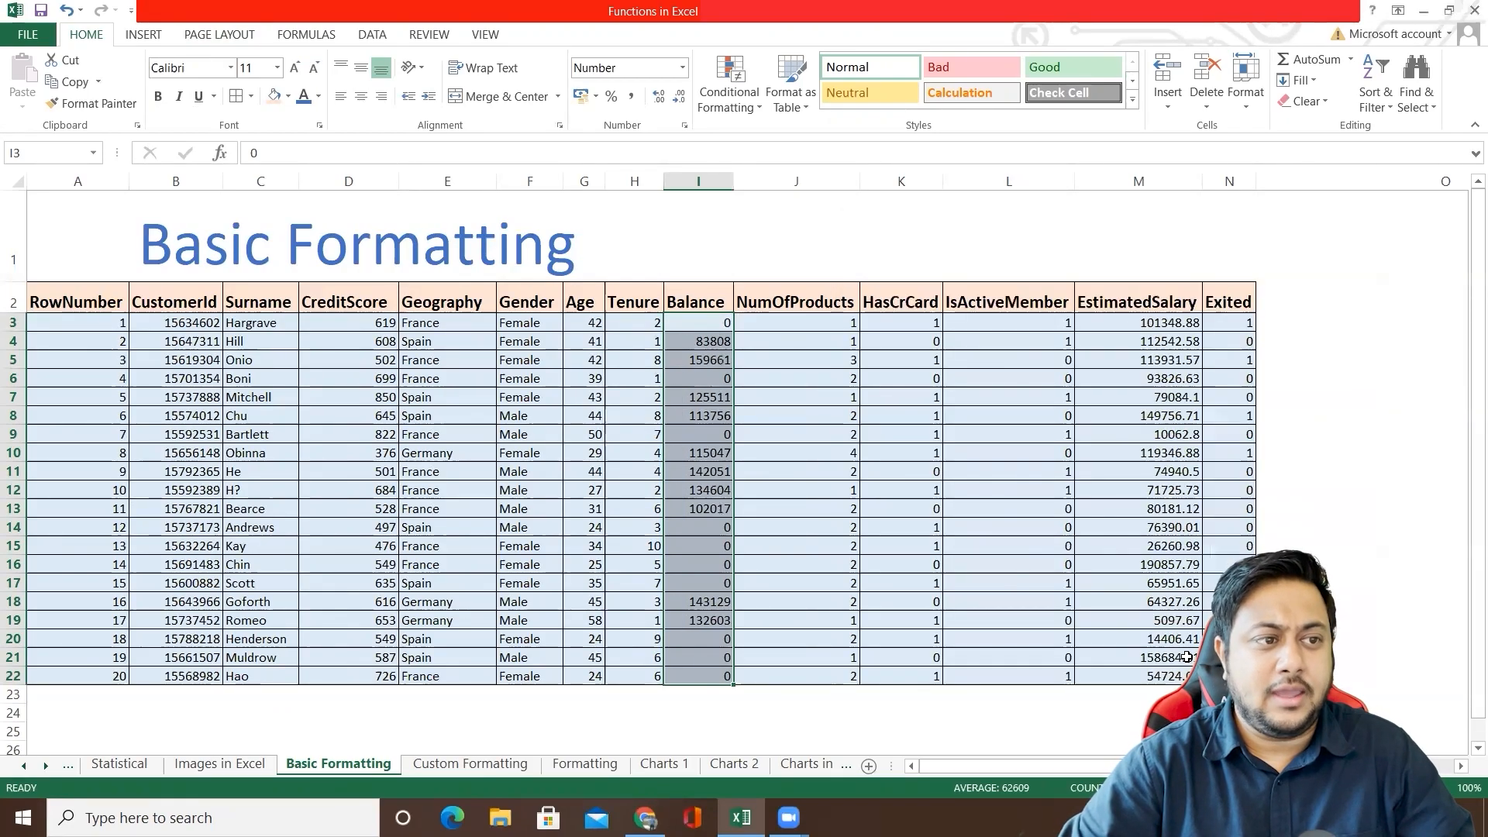
# Step: Try formatting the Balance values in I3:I22 as Text, and undo that change
pyautogui.rightClick(701, 354)
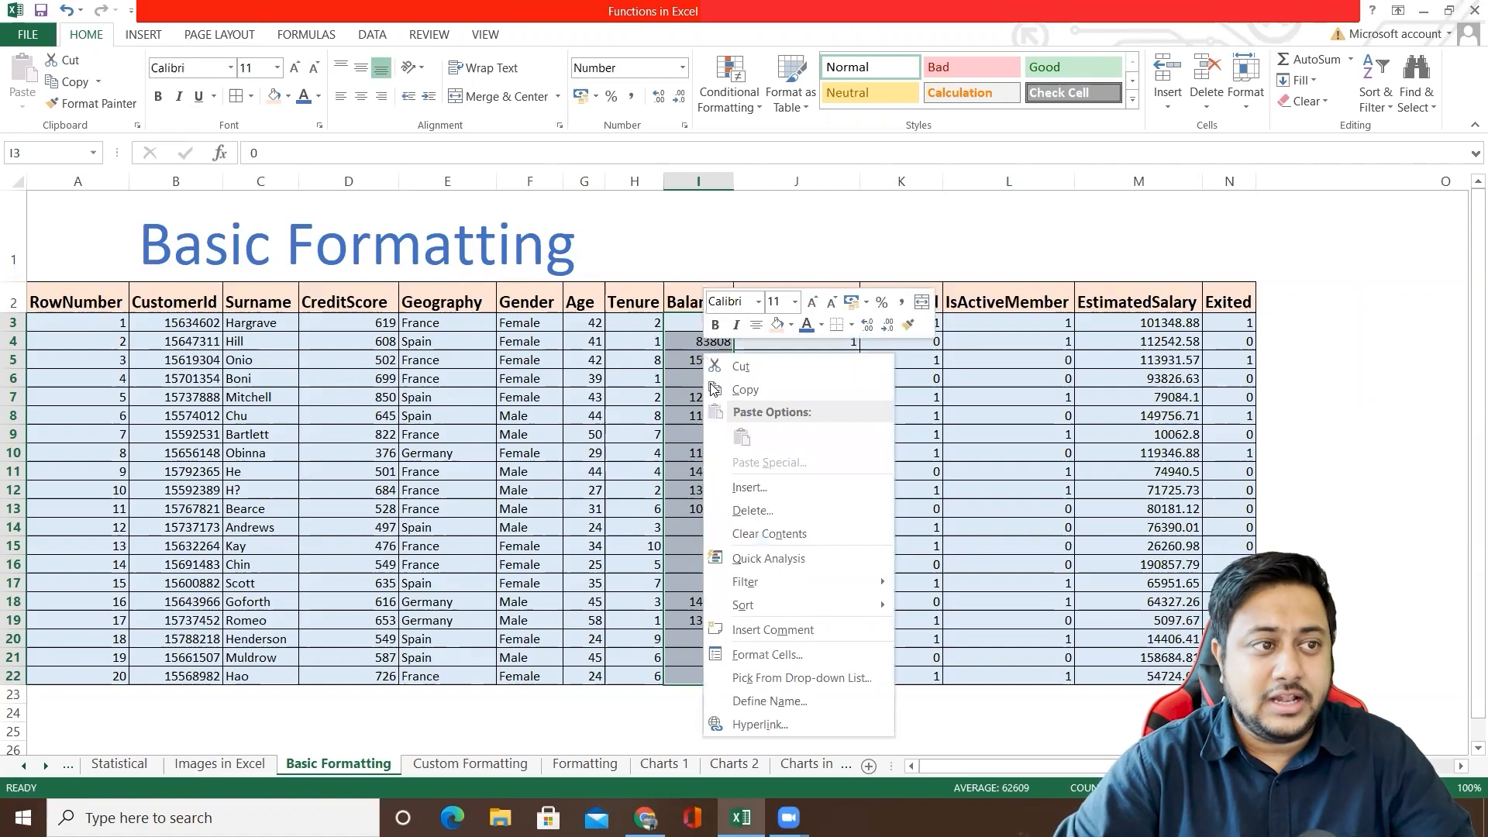
pyautogui.click(786, 659)
pyautogui.moveTo(878, 349); pyautogui.dragTo(1191, 181)
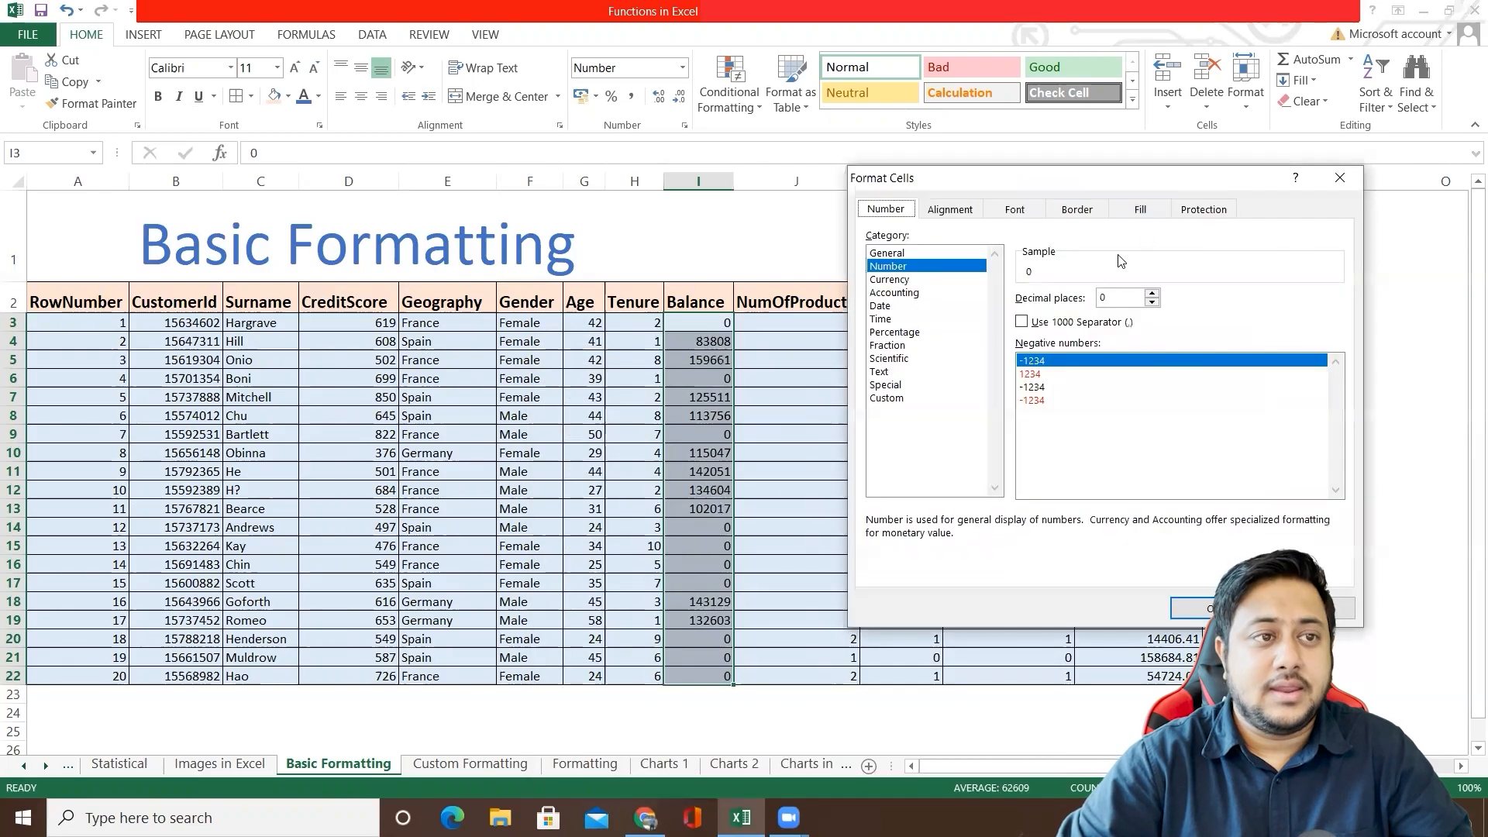
pyautogui.click(882, 372)
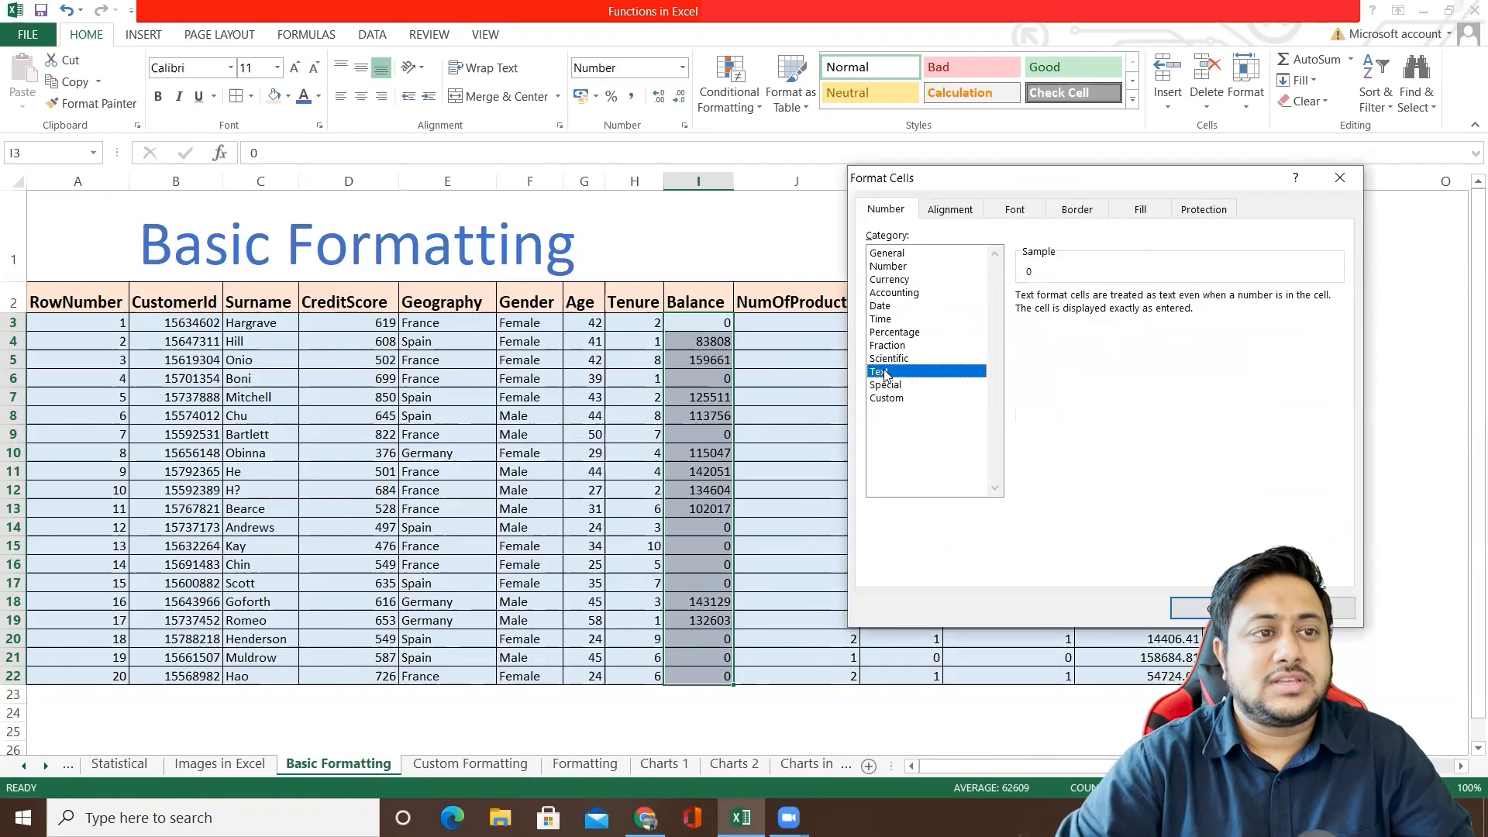
pyautogui.click(1197, 608)
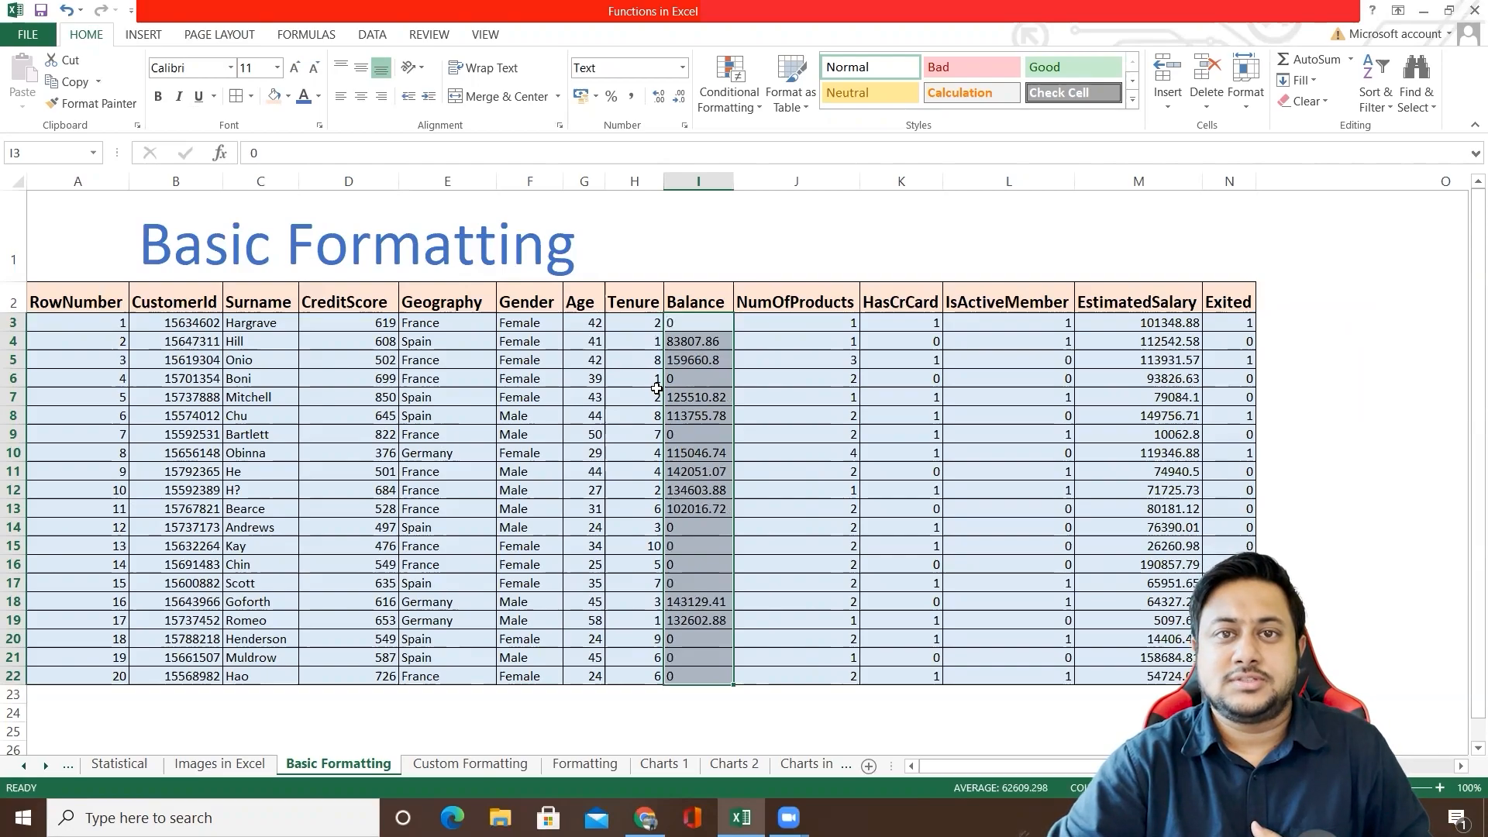
pyautogui.hotkey('ctrl', 'z')
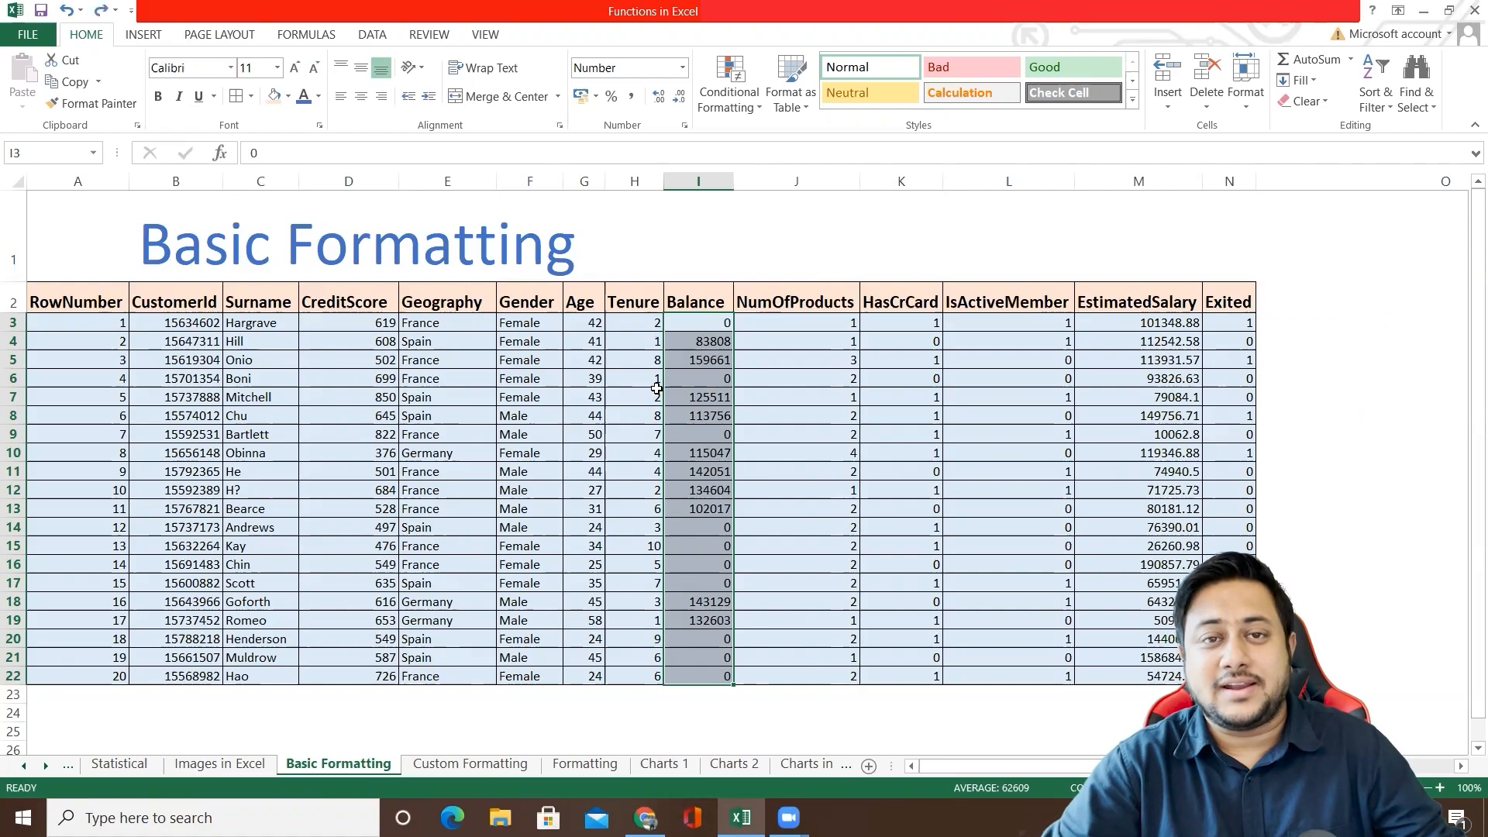
# Step: Open the Format Cells dialog for the Balance values in I3:I22 and review the number categories, including Percentage, Date, Custom and General
pyautogui.rightClick(708, 340)
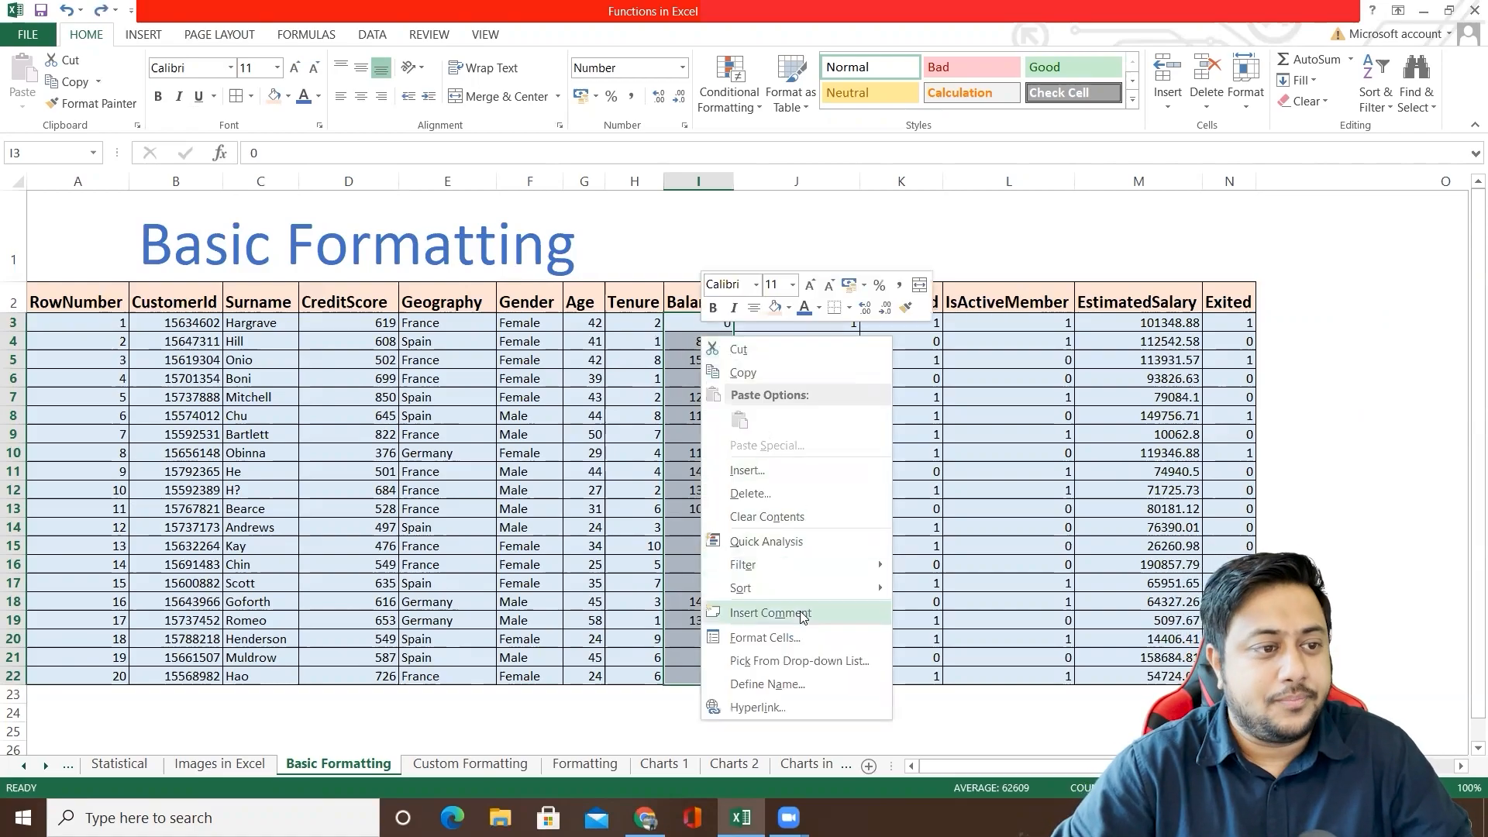
pyautogui.click(765, 637)
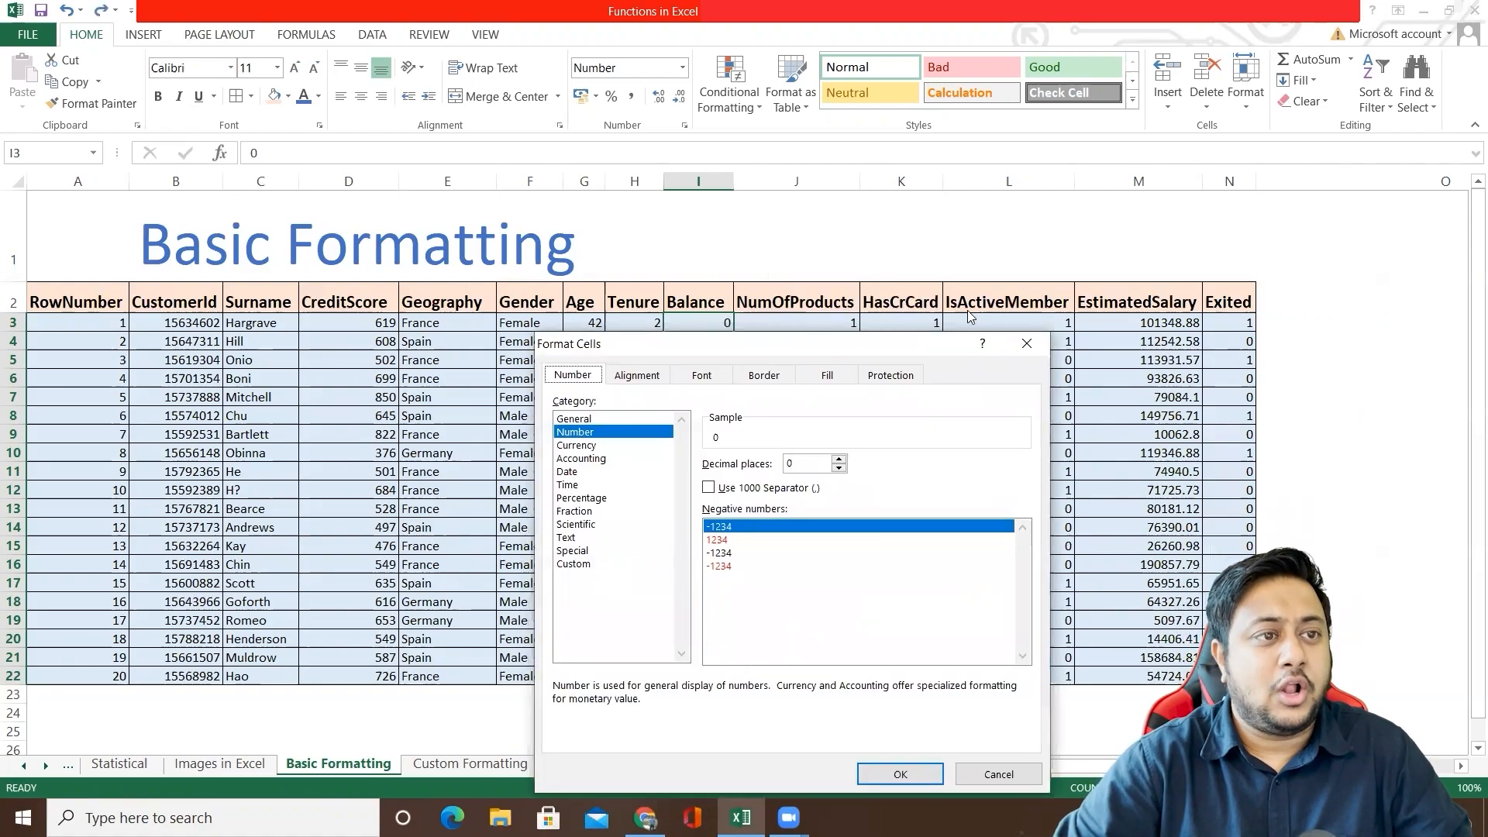
pyautogui.moveTo(882, 348); pyautogui.dragTo(1166, 226)
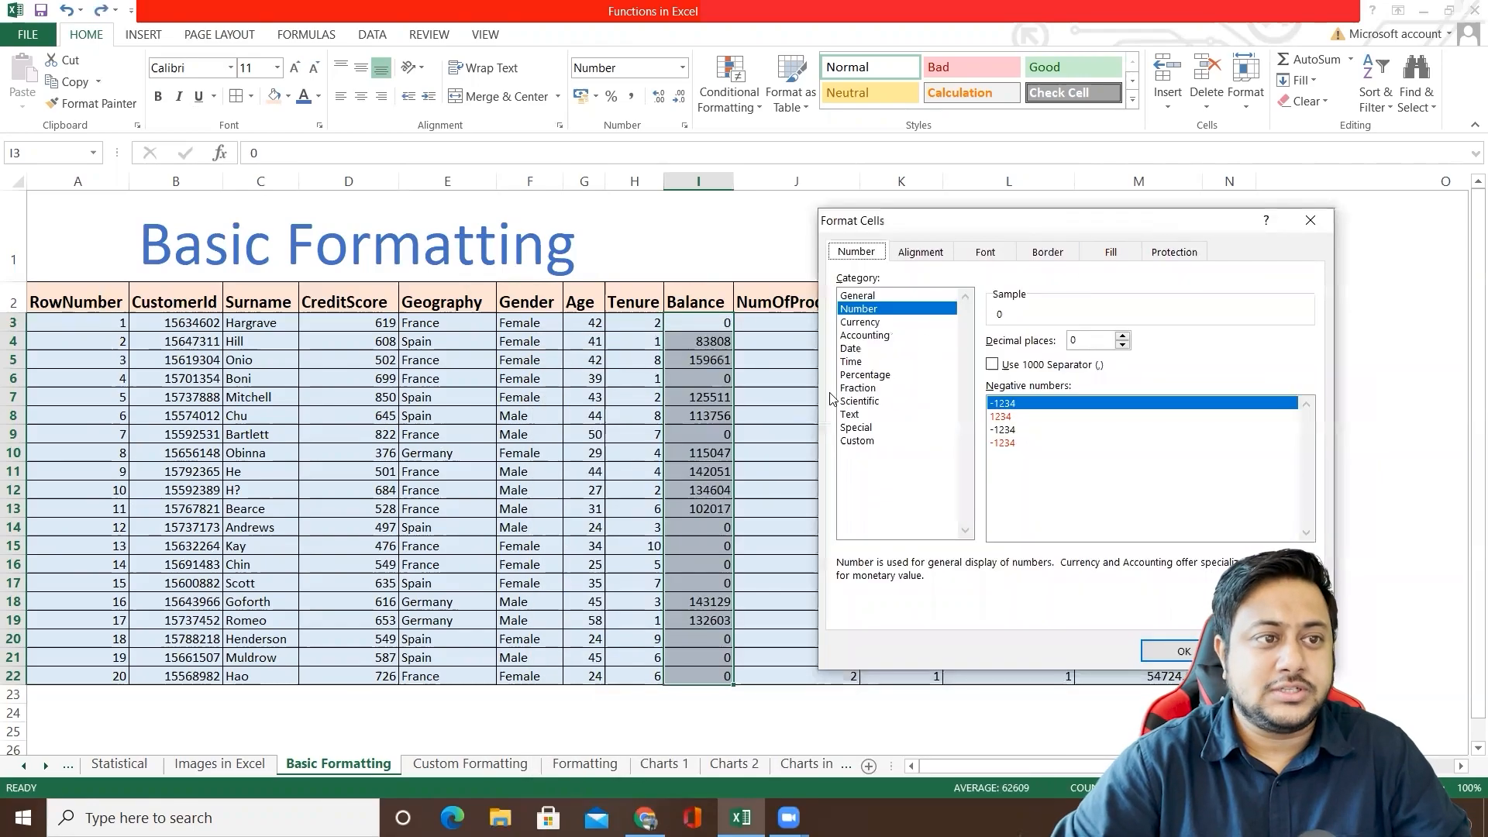
pyautogui.click(856, 389)
pyautogui.click(862, 376)
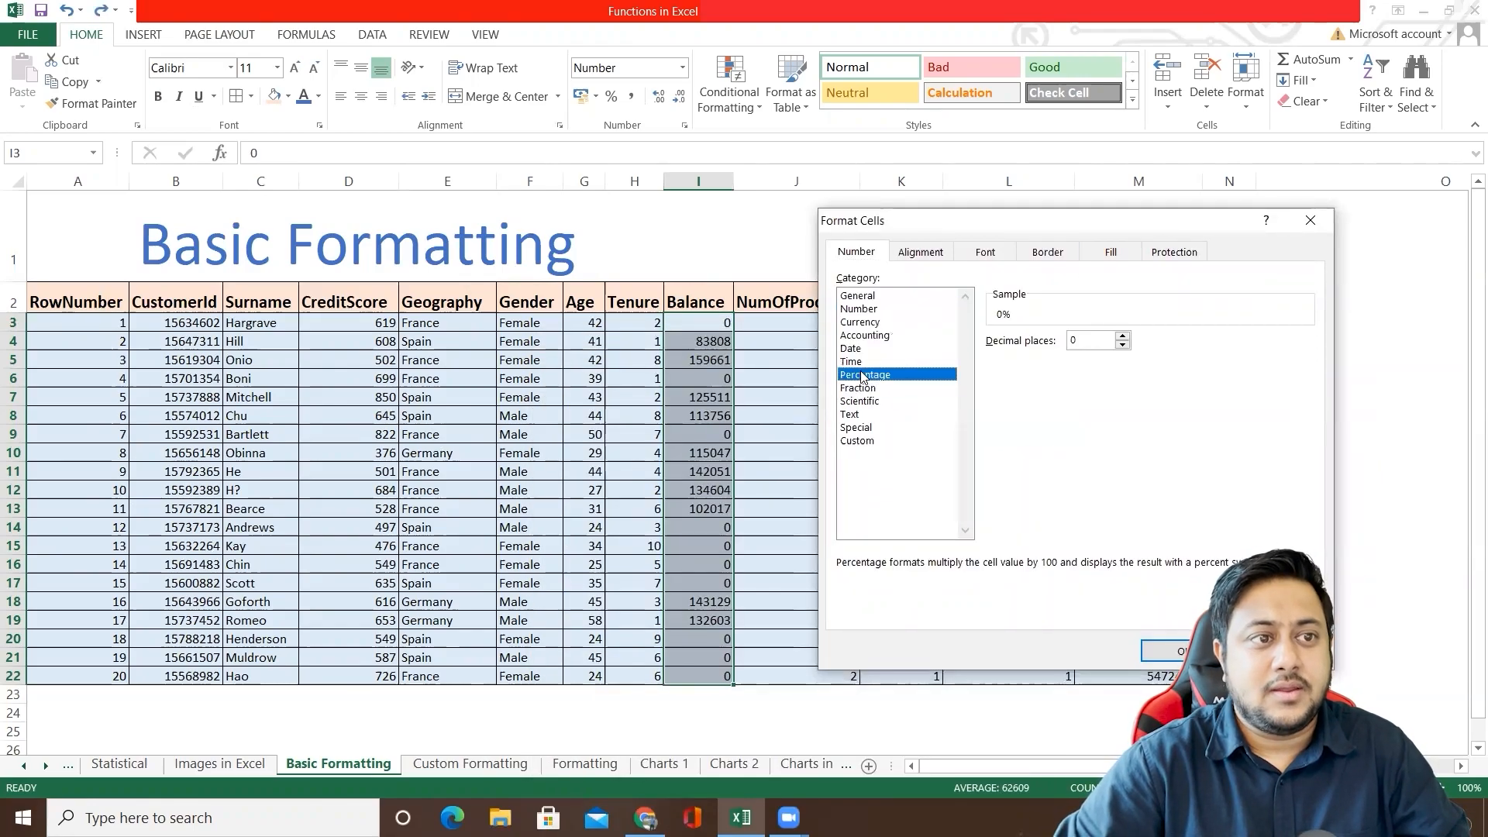
pyautogui.click(862, 349)
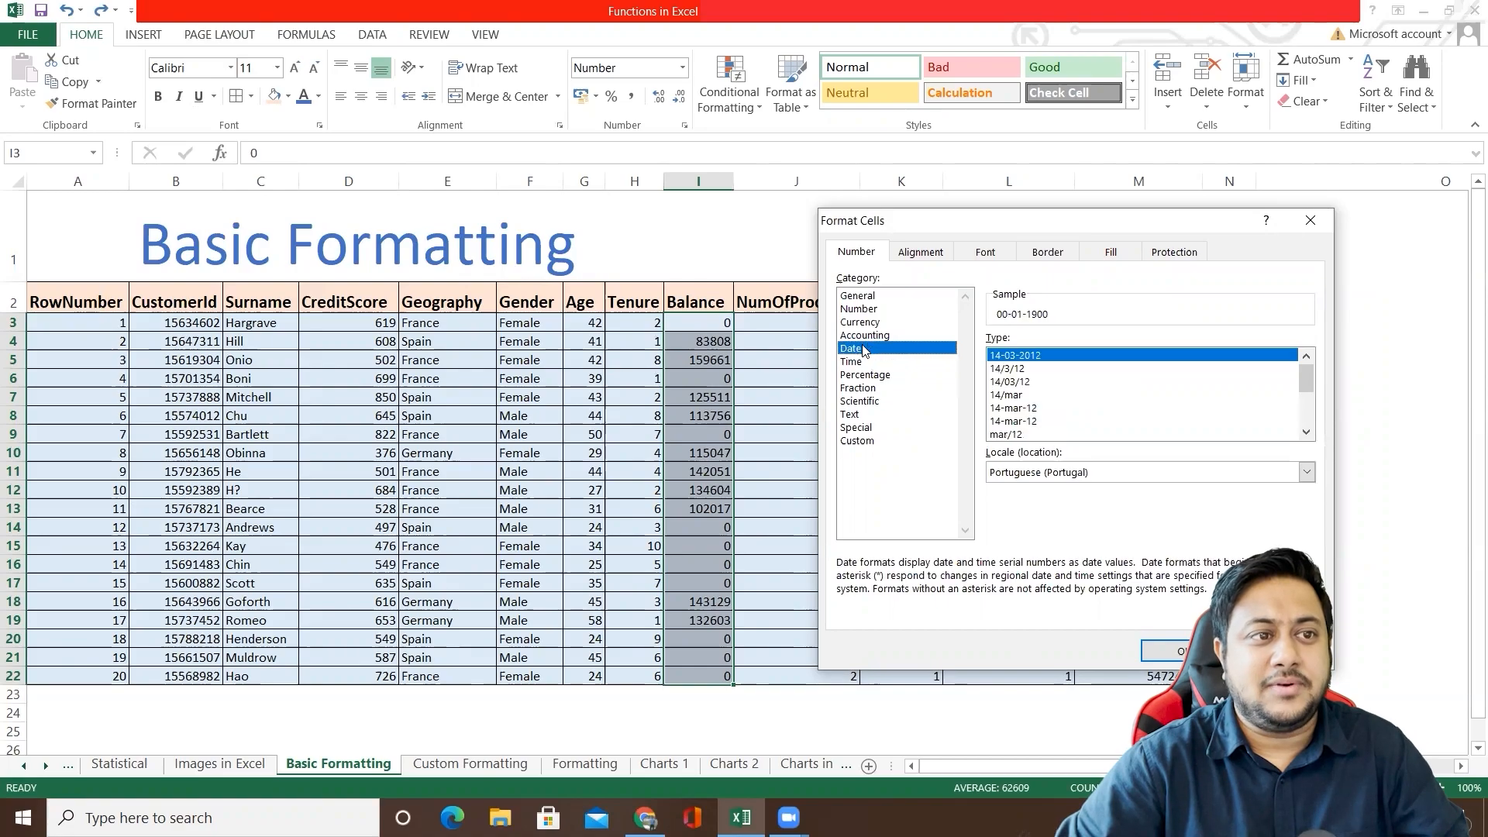
pyautogui.moveTo(912, 224); pyautogui.dragTo(910, 237)
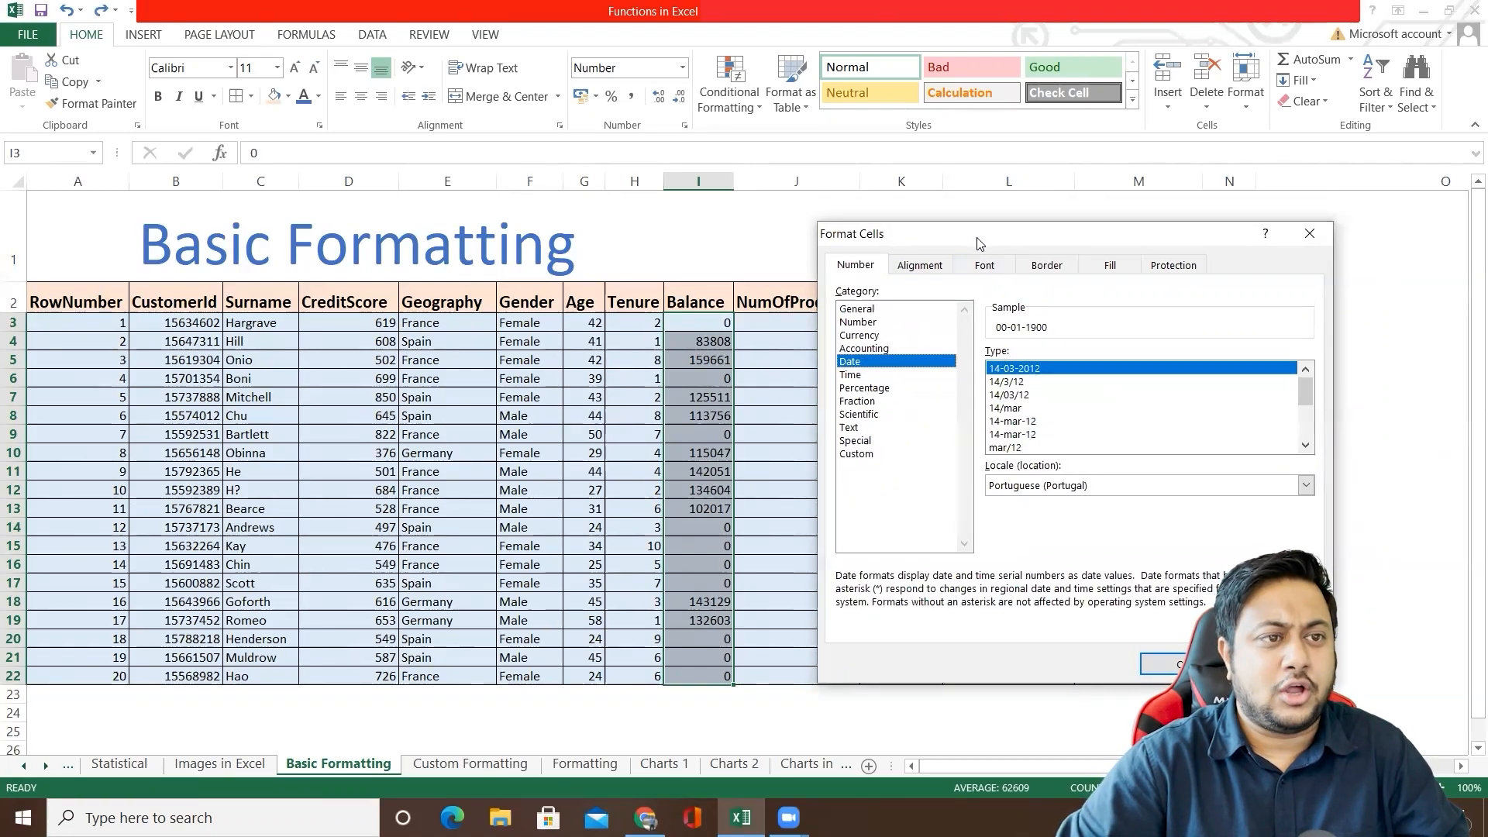
pyautogui.moveTo(979, 244); pyautogui.dragTo(917, 276)
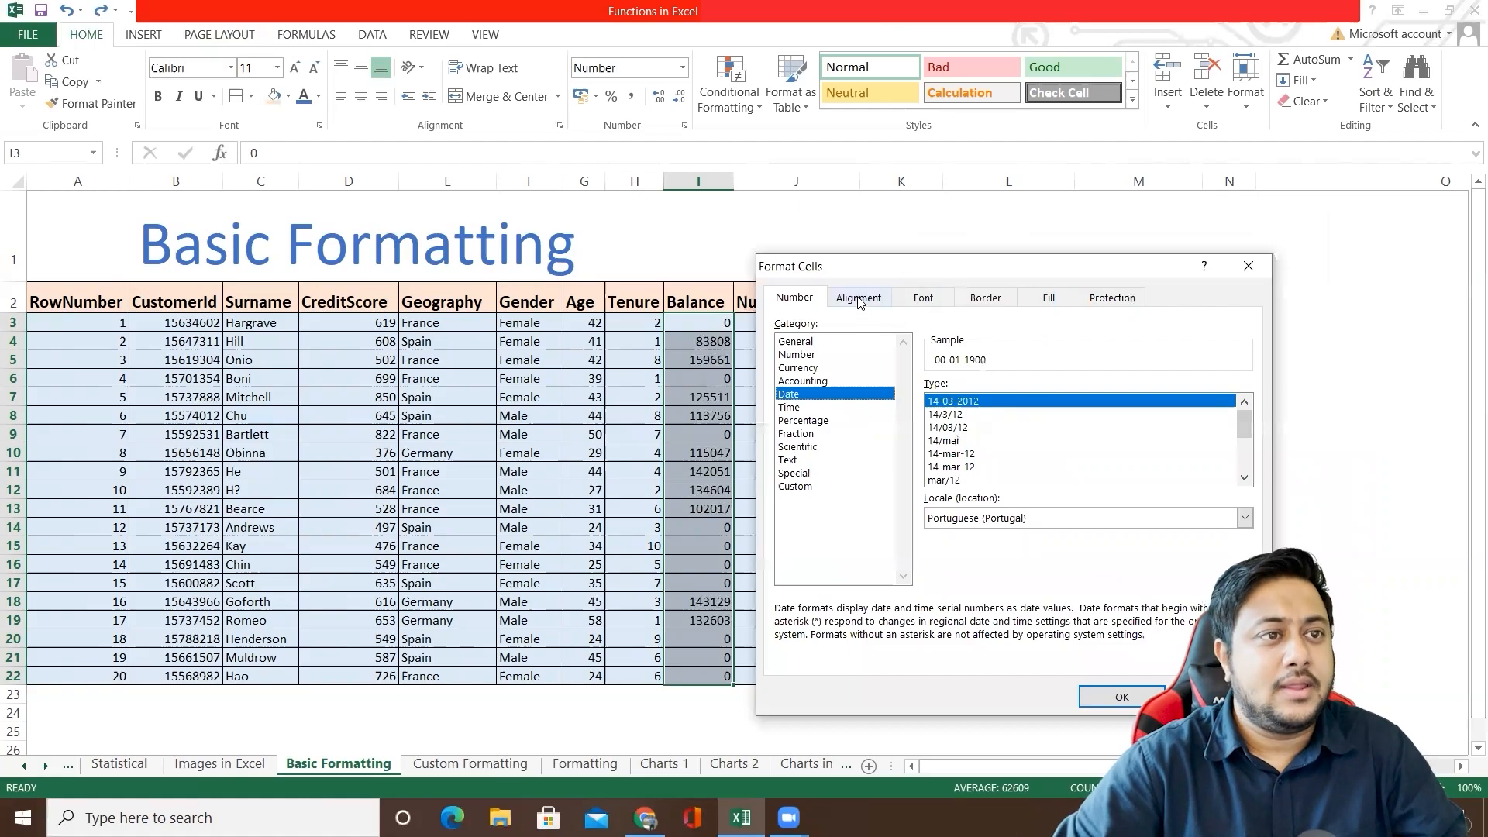
pyautogui.moveTo(807, 342); pyautogui.dragTo(816, 487)
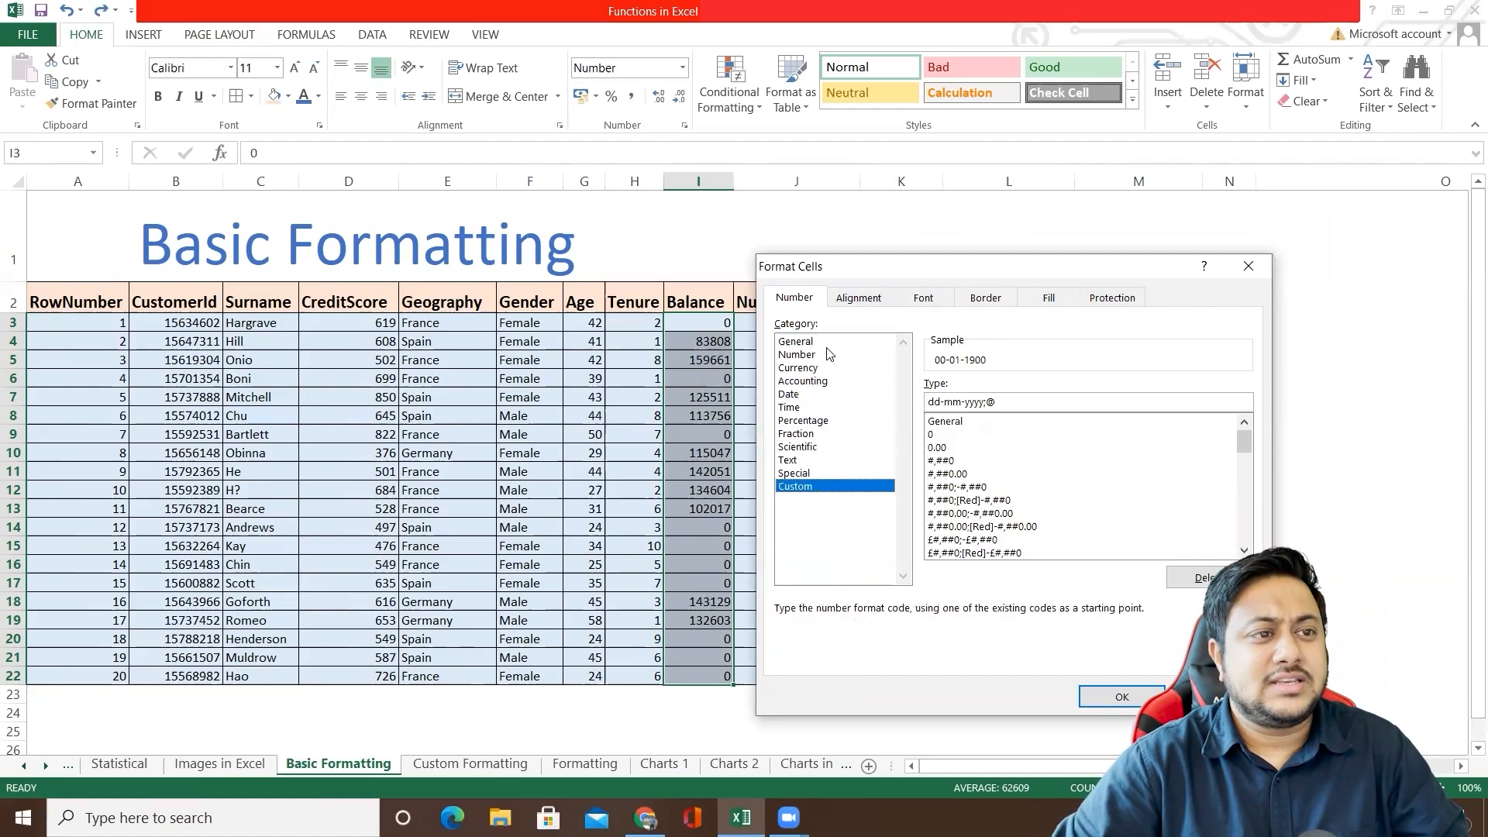
pyautogui.click(823, 345)
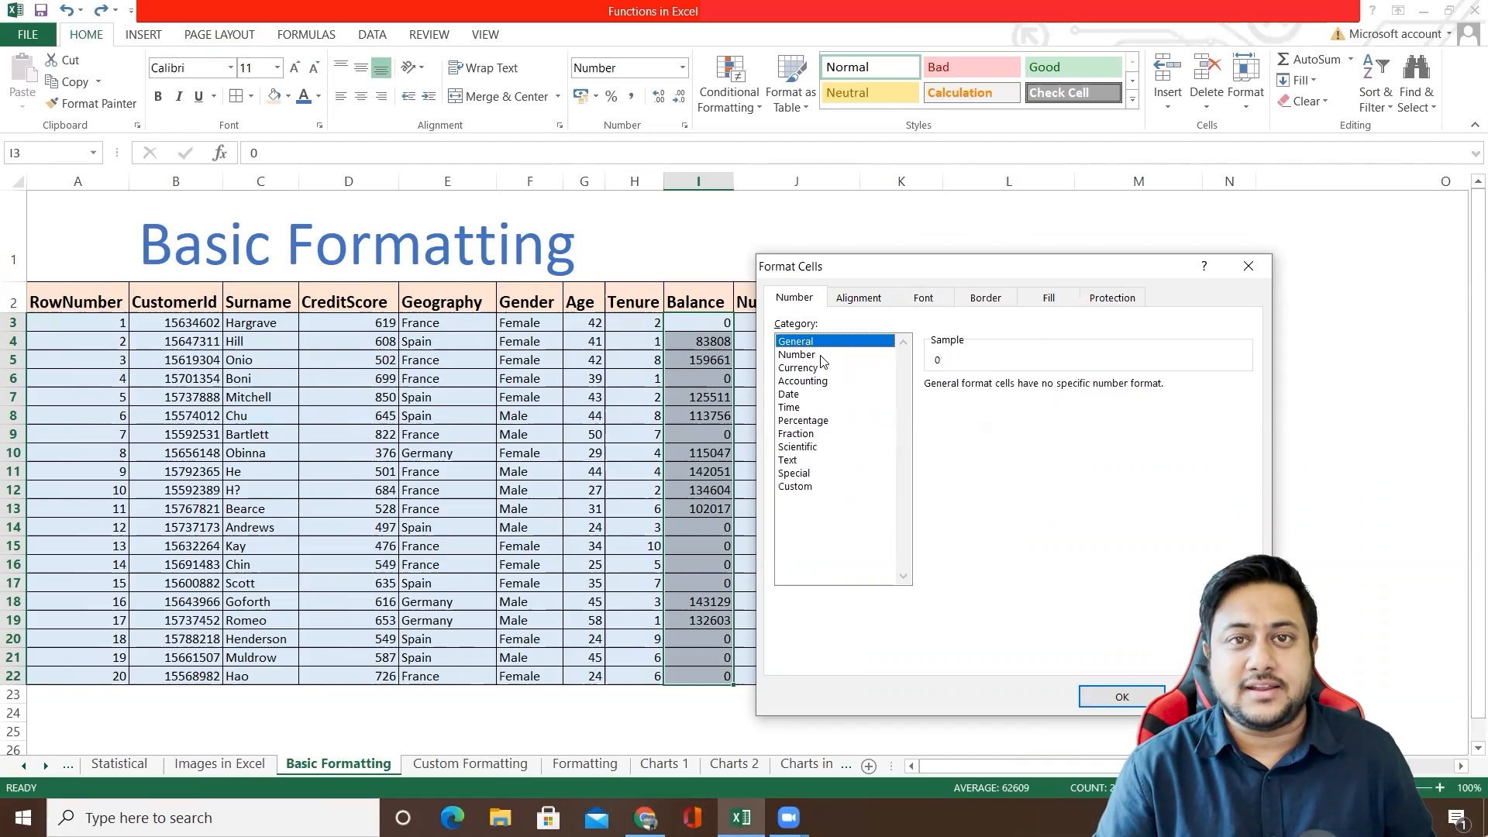
# Step: Try Left, Center and Right horizontal alignment and the vertical options for the Balance values, and close the dialog without applying them
pyautogui.click(860, 299)
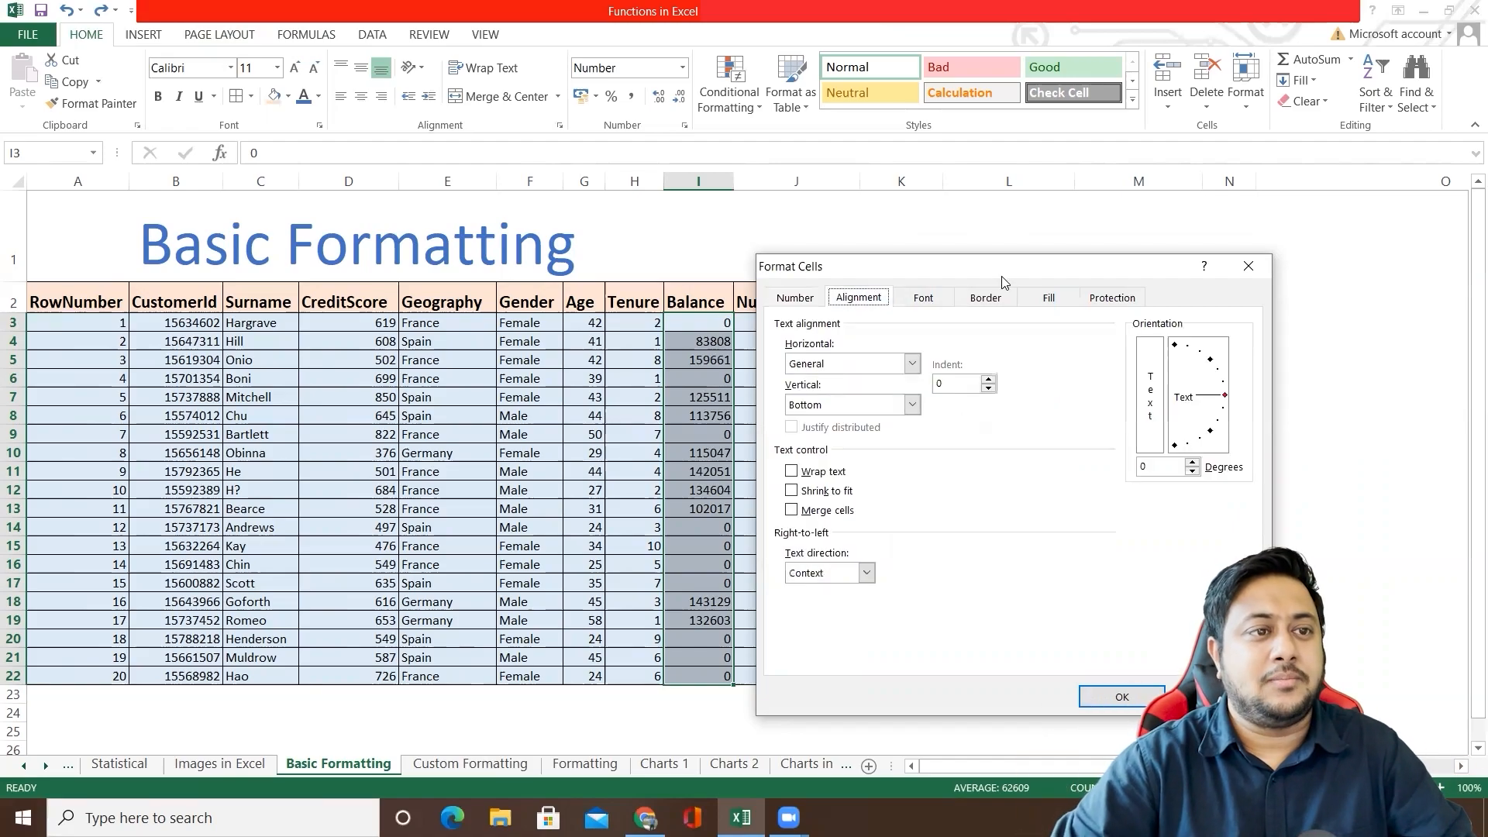
pyautogui.moveTo(999, 273); pyautogui.dragTo(1143, 209)
pyautogui.click(1056, 299)
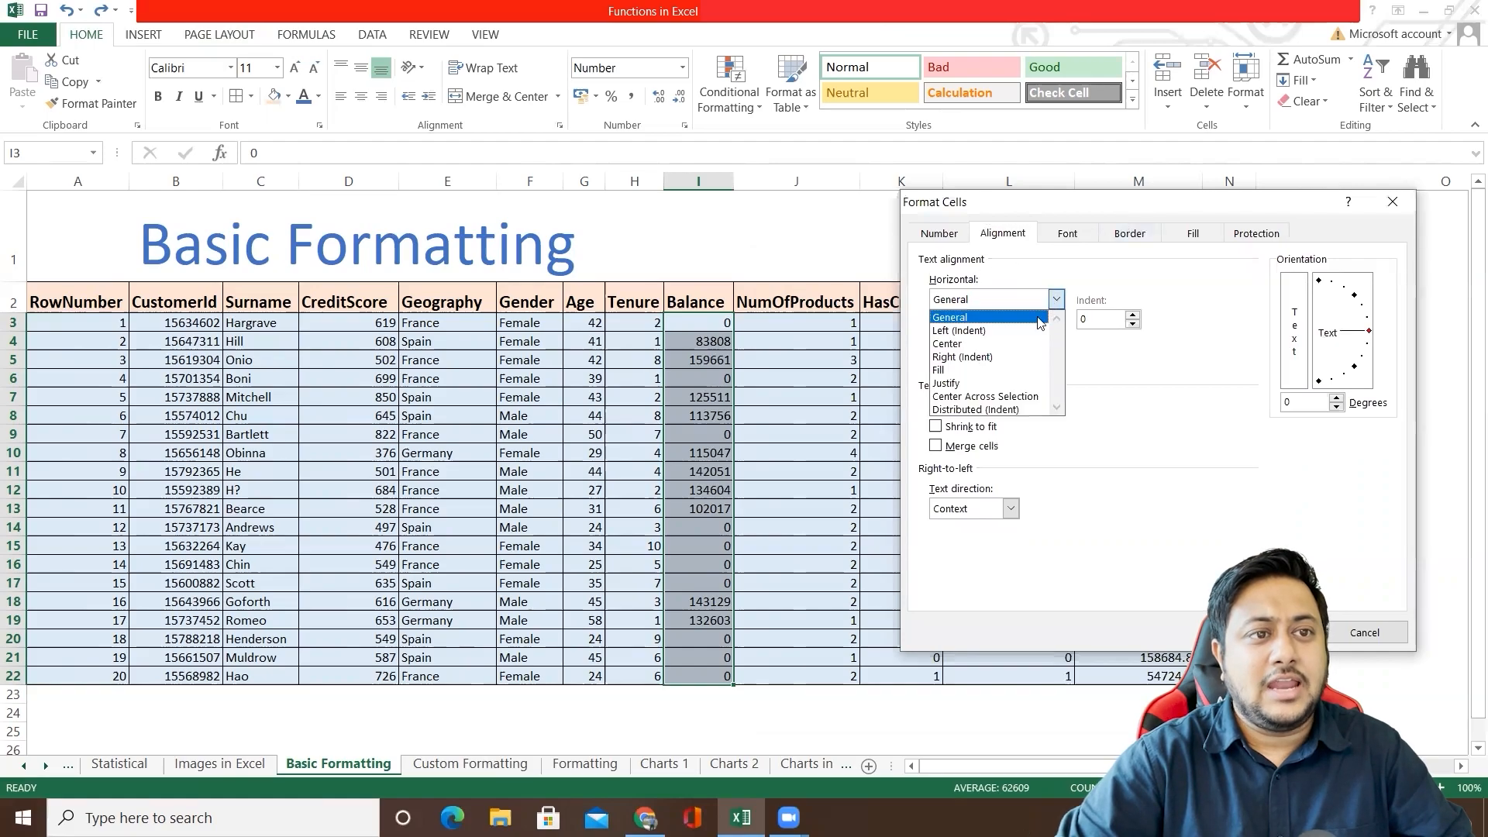
pyautogui.click(968, 334)
pyautogui.click(1056, 299)
pyautogui.click(978, 345)
pyautogui.click(1057, 299)
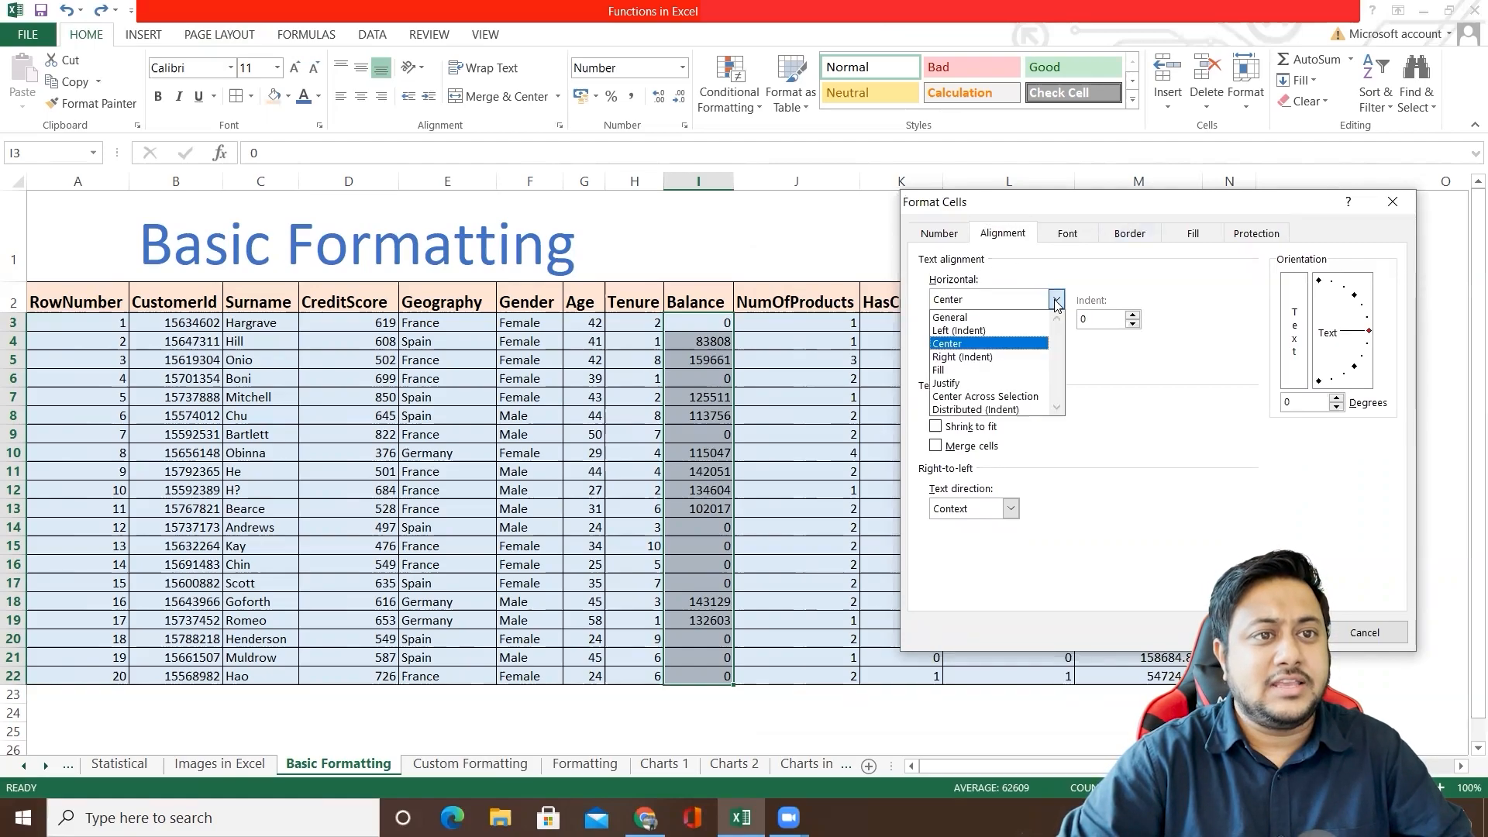
pyautogui.click(977, 360)
pyautogui.click(1057, 341)
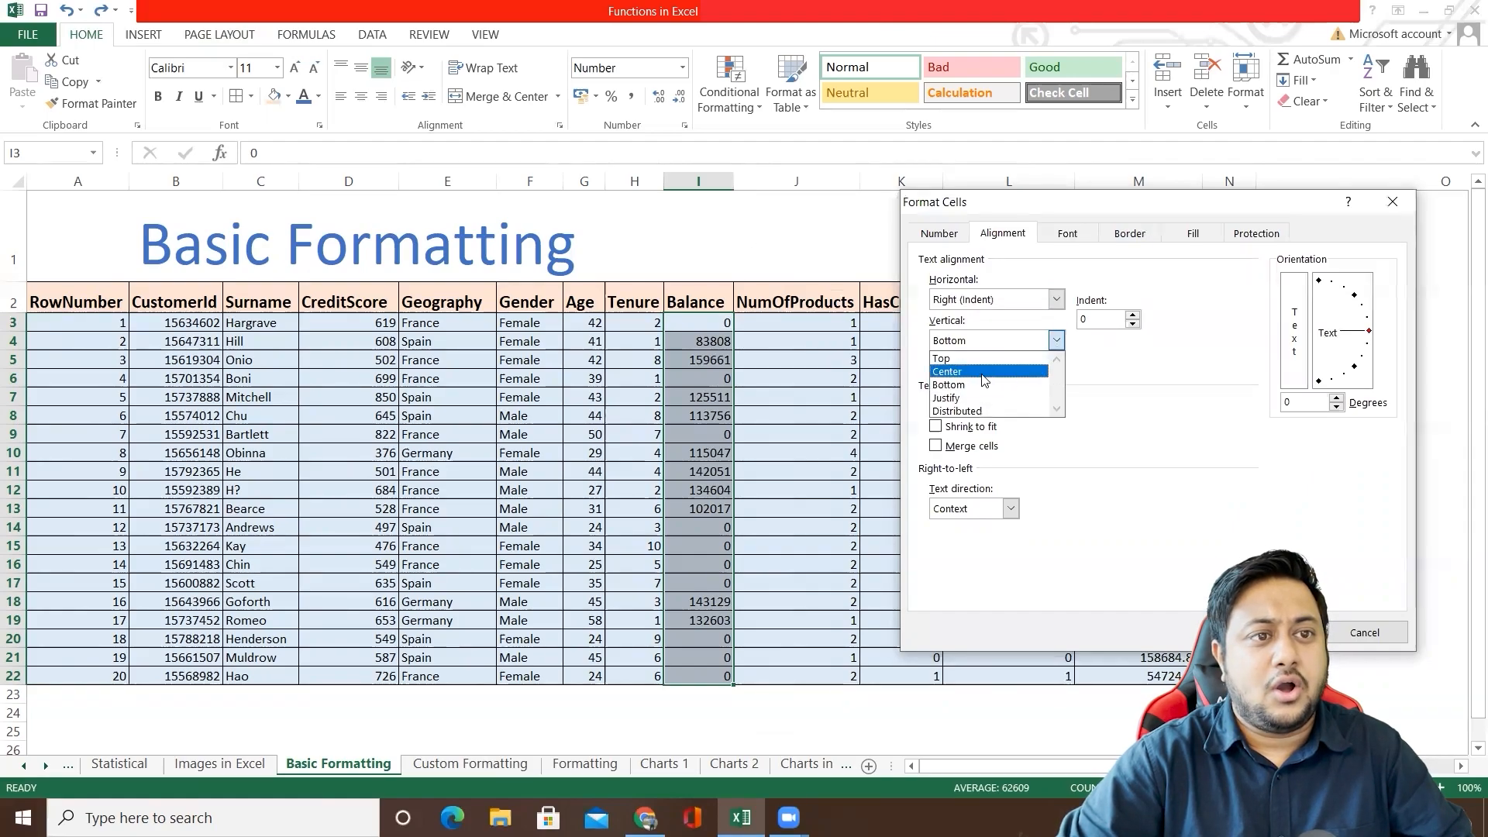
pyautogui.click(969, 379)
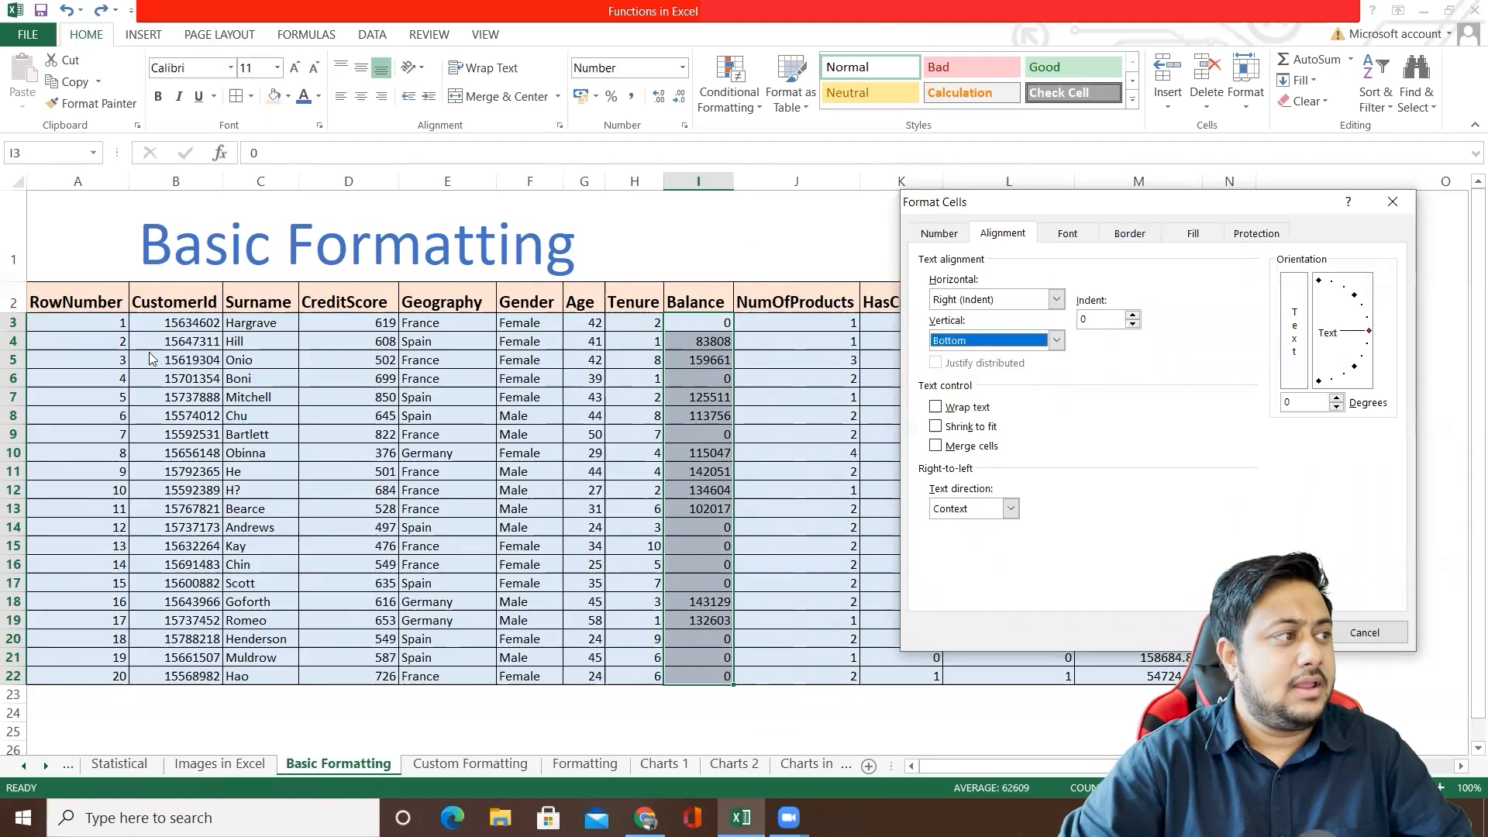
pyautogui.press('Return')
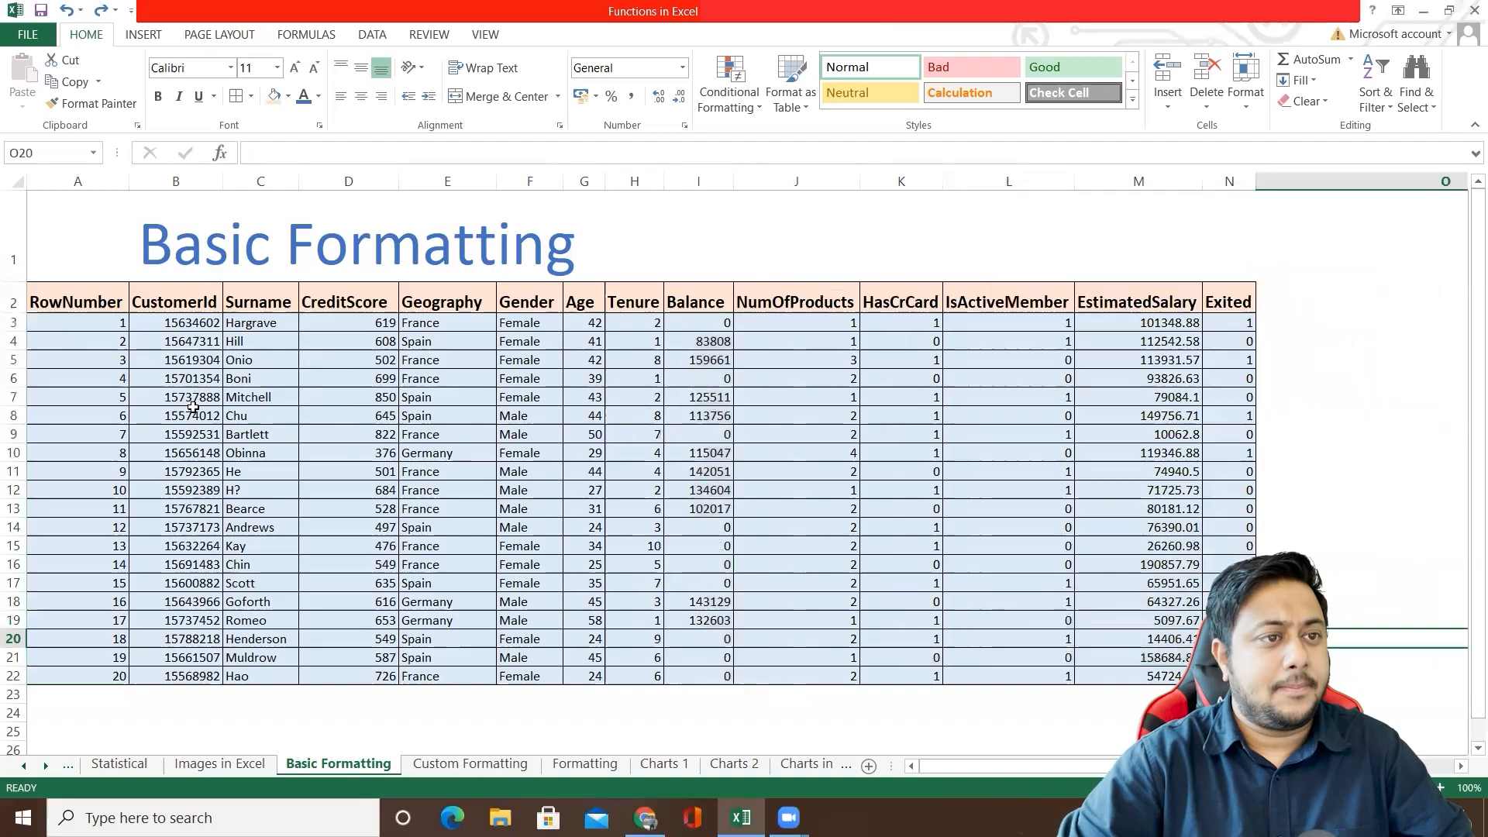
# Step: Make row 3 several times taller and select its Balance cell, I3
pyautogui.moveTo(702, 322); pyautogui.dragTo(704, 380)
pyautogui.moveTo(10, 332); pyautogui.dragTo(11, 403)
pyautogui.click(709, 387)
# Step: Set the alignment of cell I3 to Center both horizontally and vertically in the Format Cells dialog
pyautogui.rightClick(708, 385)
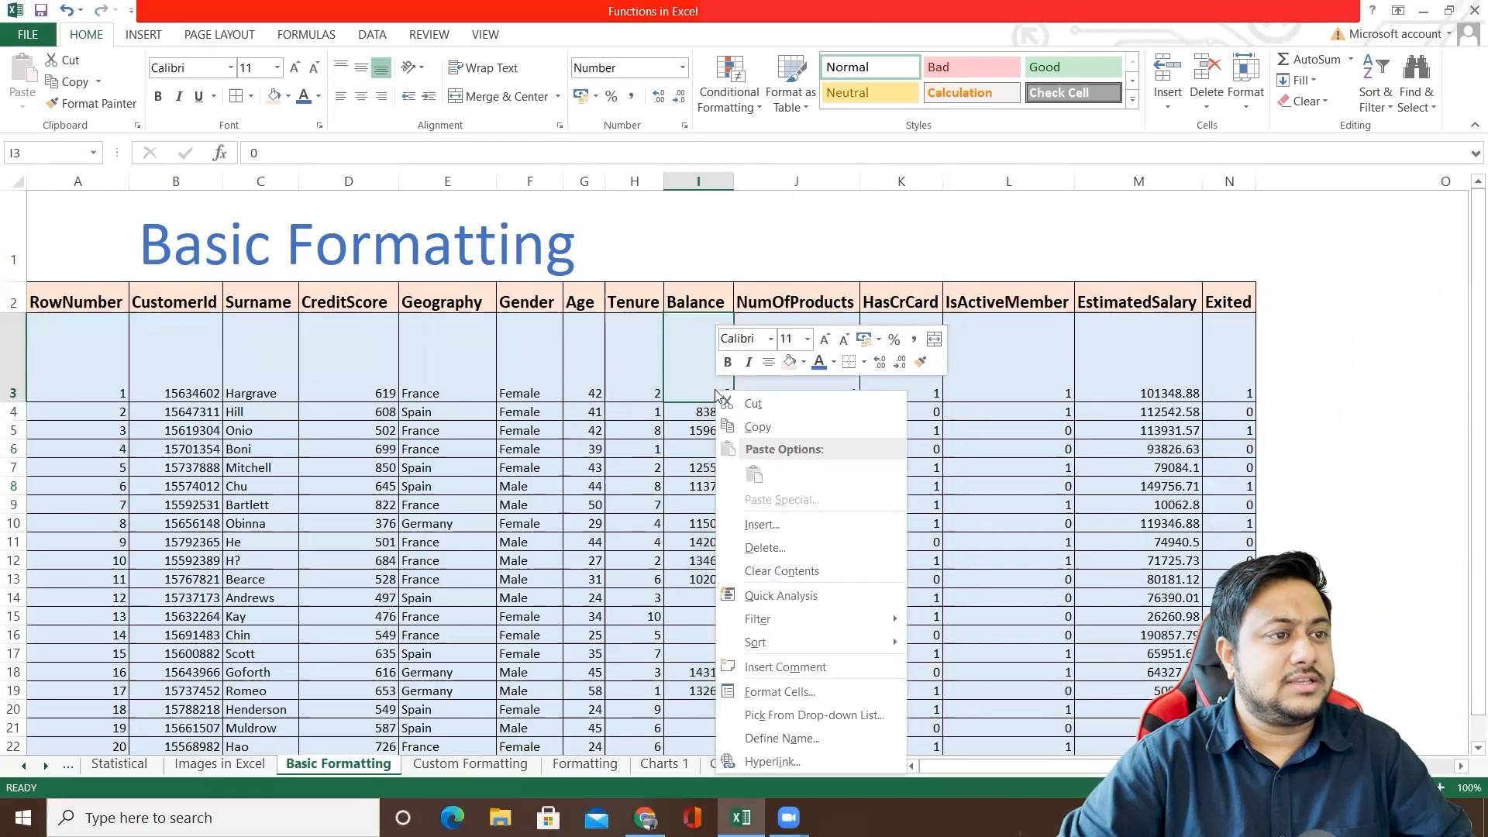
pyautogui.click(786, 693)
pyautogui.moveTo(724, 356); pyautogui.dragTo(1099, 231)
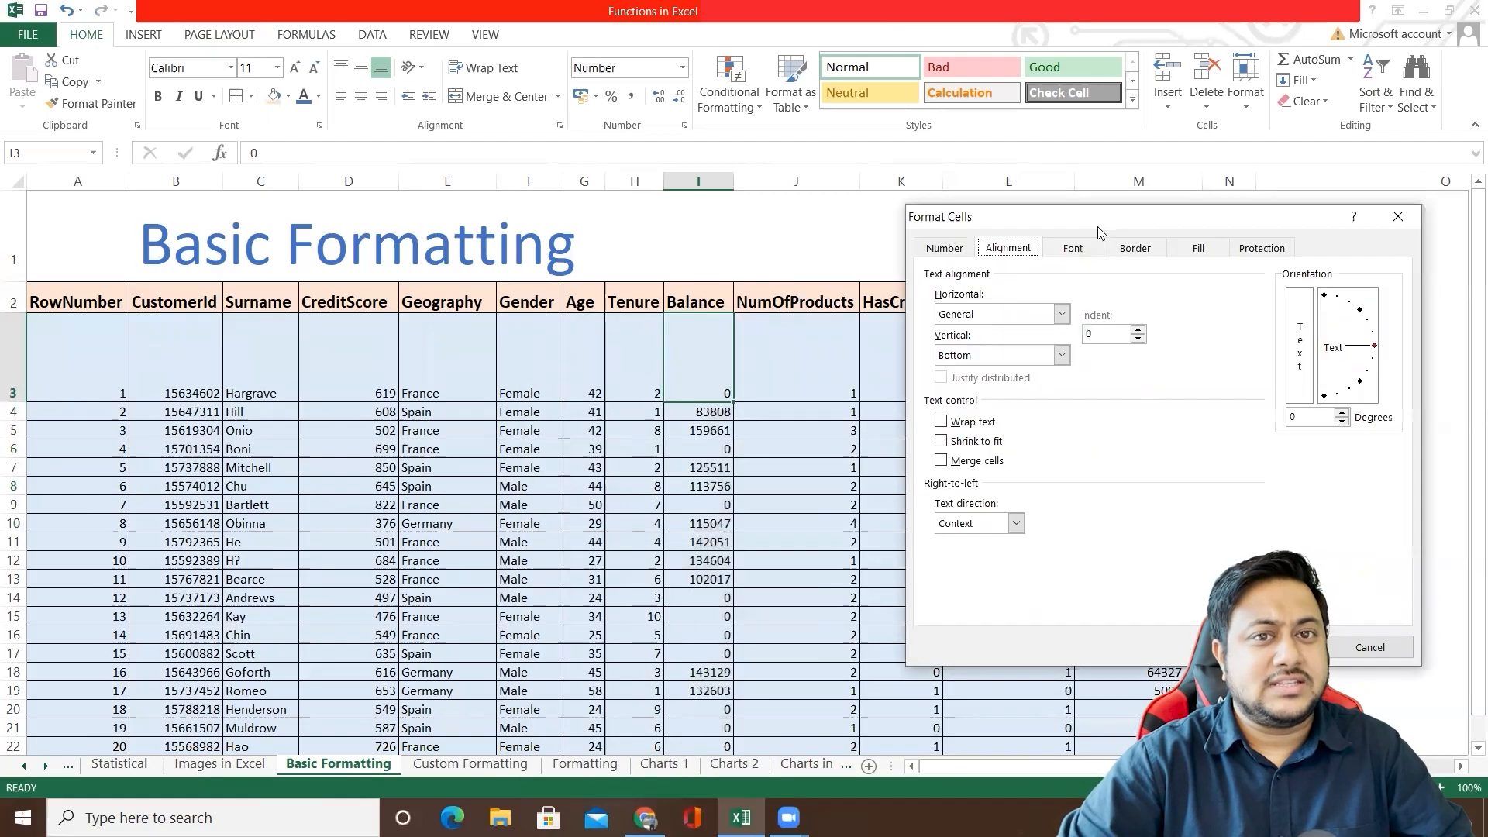
pyautogui.click(1062, 314)
pyautogui.click(977, 357)
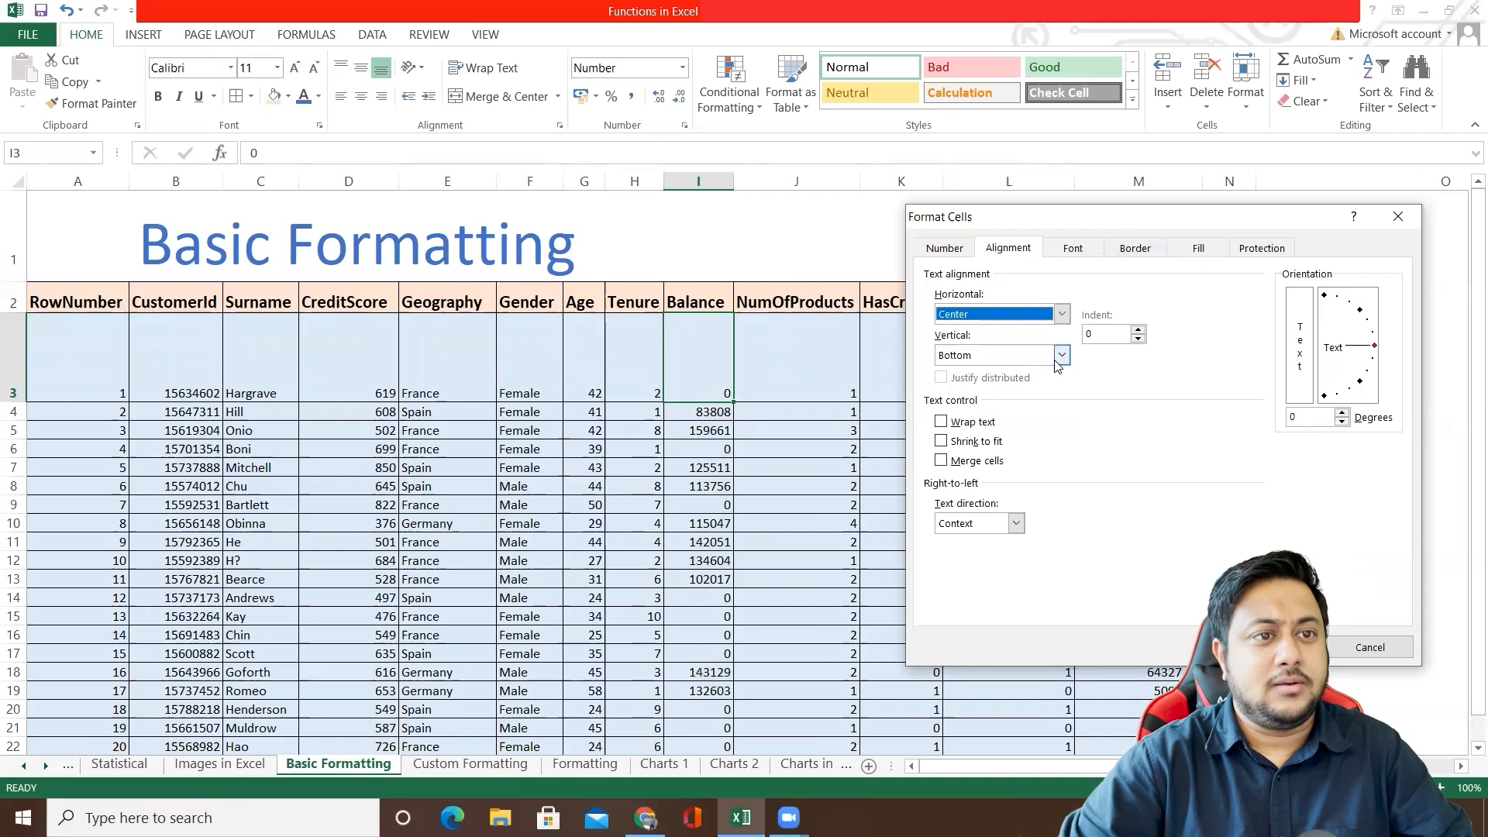
pyautogui.click(1062, 358)
pyautogui.click(1000, 385)
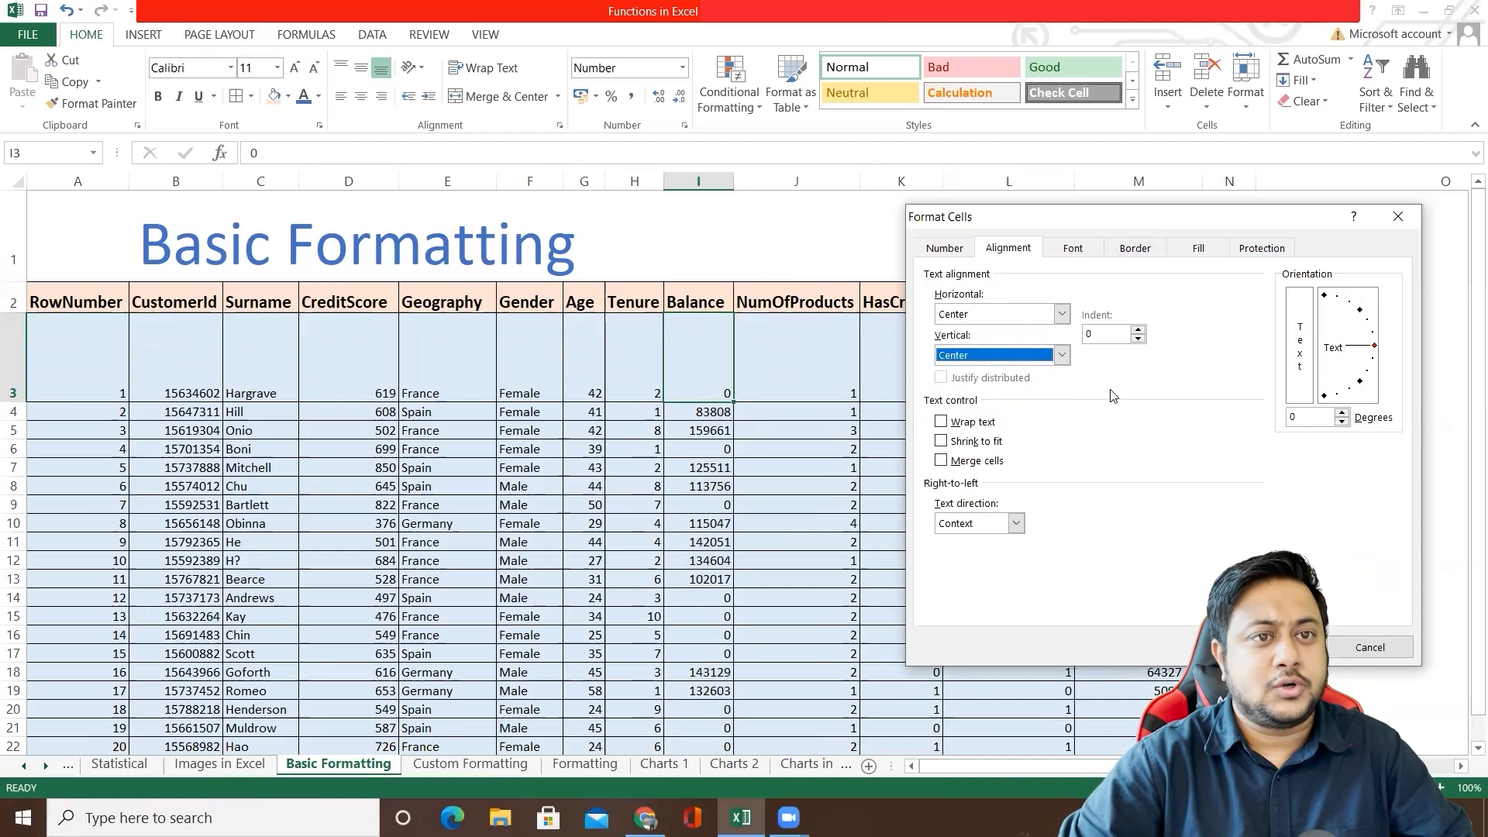
# Step: Give cell I3 a left indent of 5, turn on Wrap text, and apply the alignment settings
pyautogui.click(1138, 329)
pyautogui.click(1138, 330)
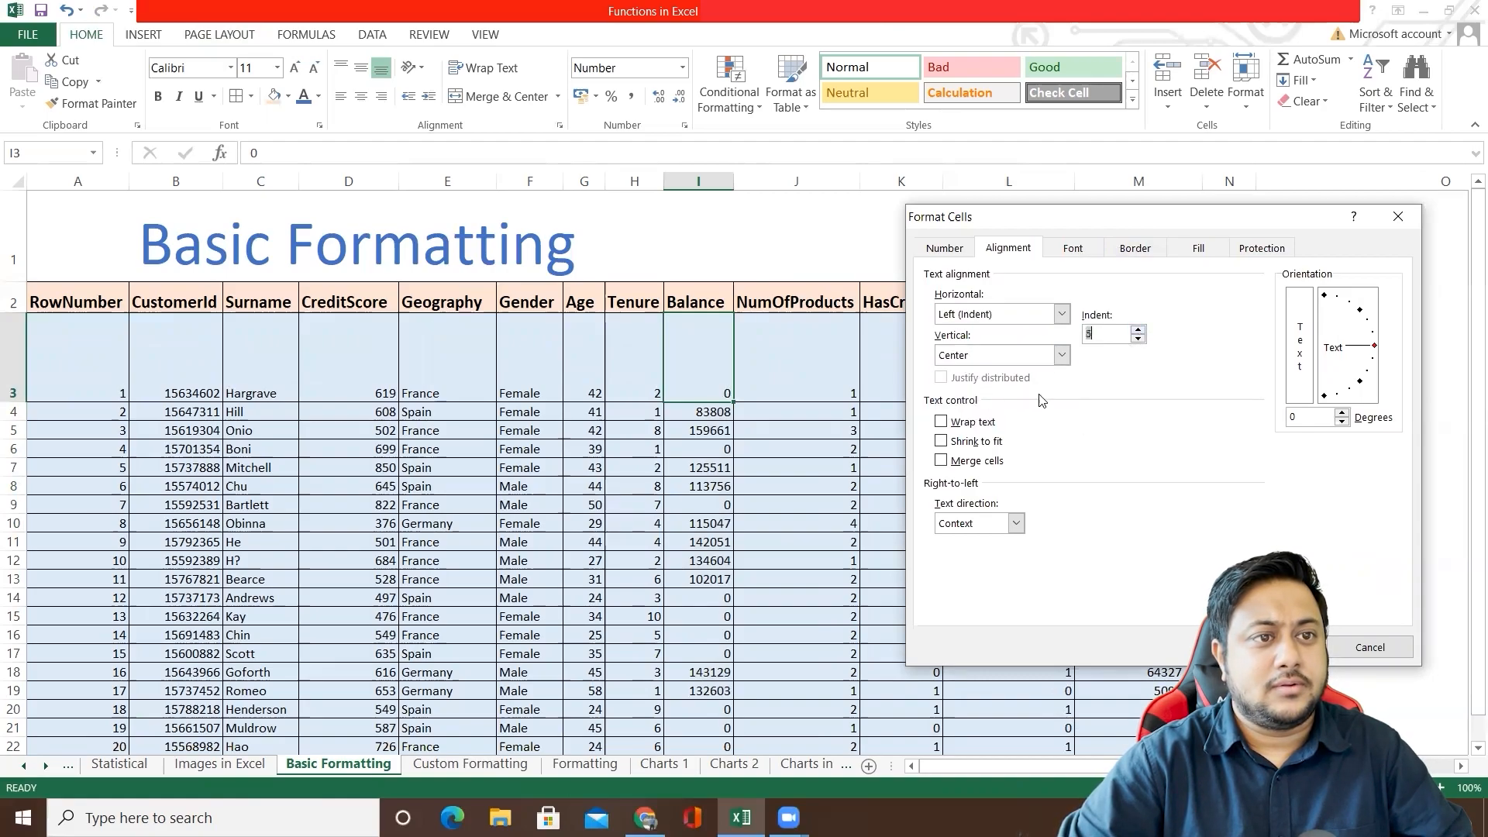
pyautogui.click(942, 421)
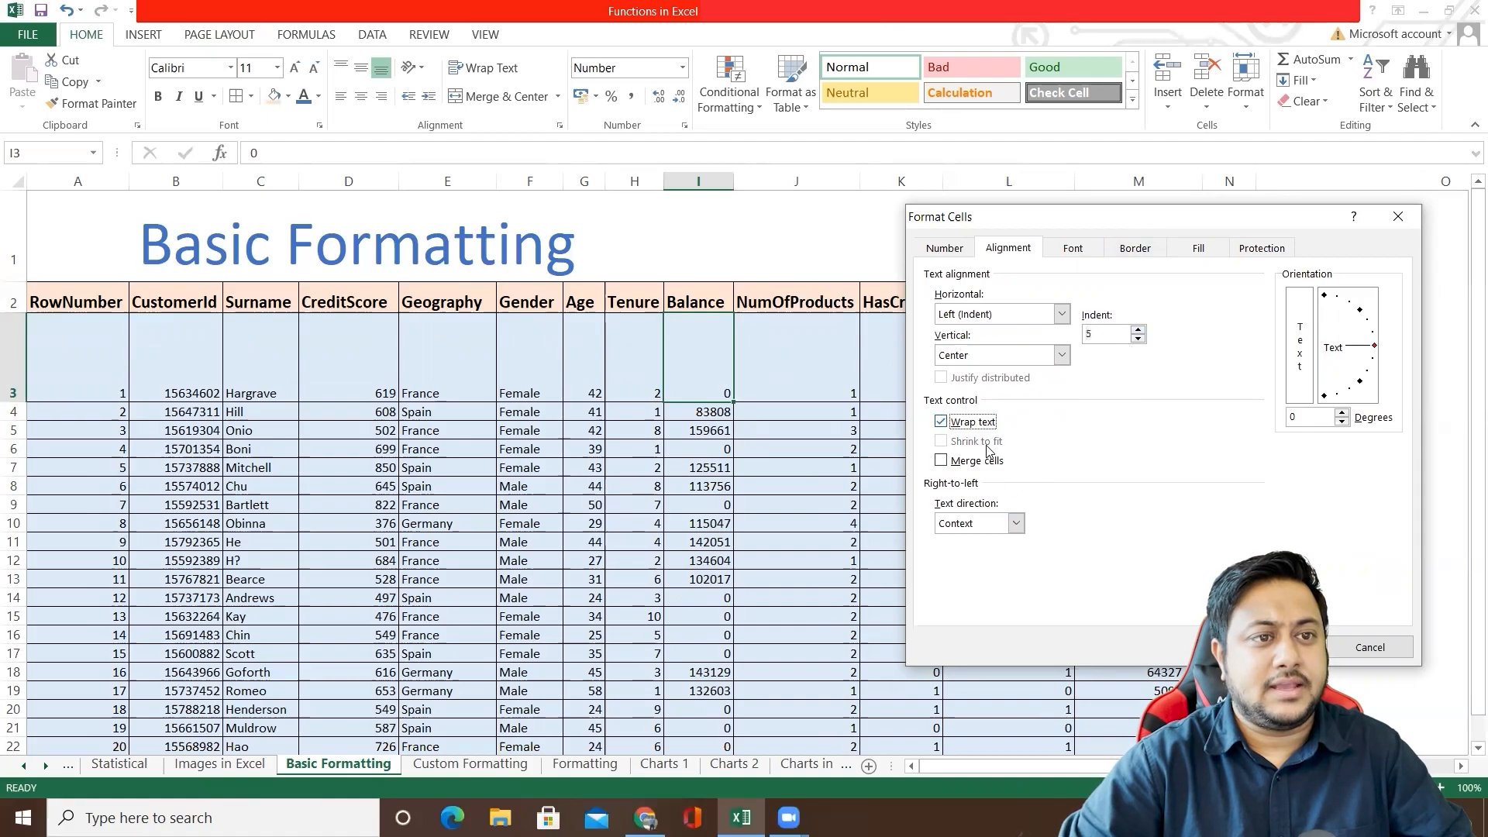
pyautogui.click(1285, 648)
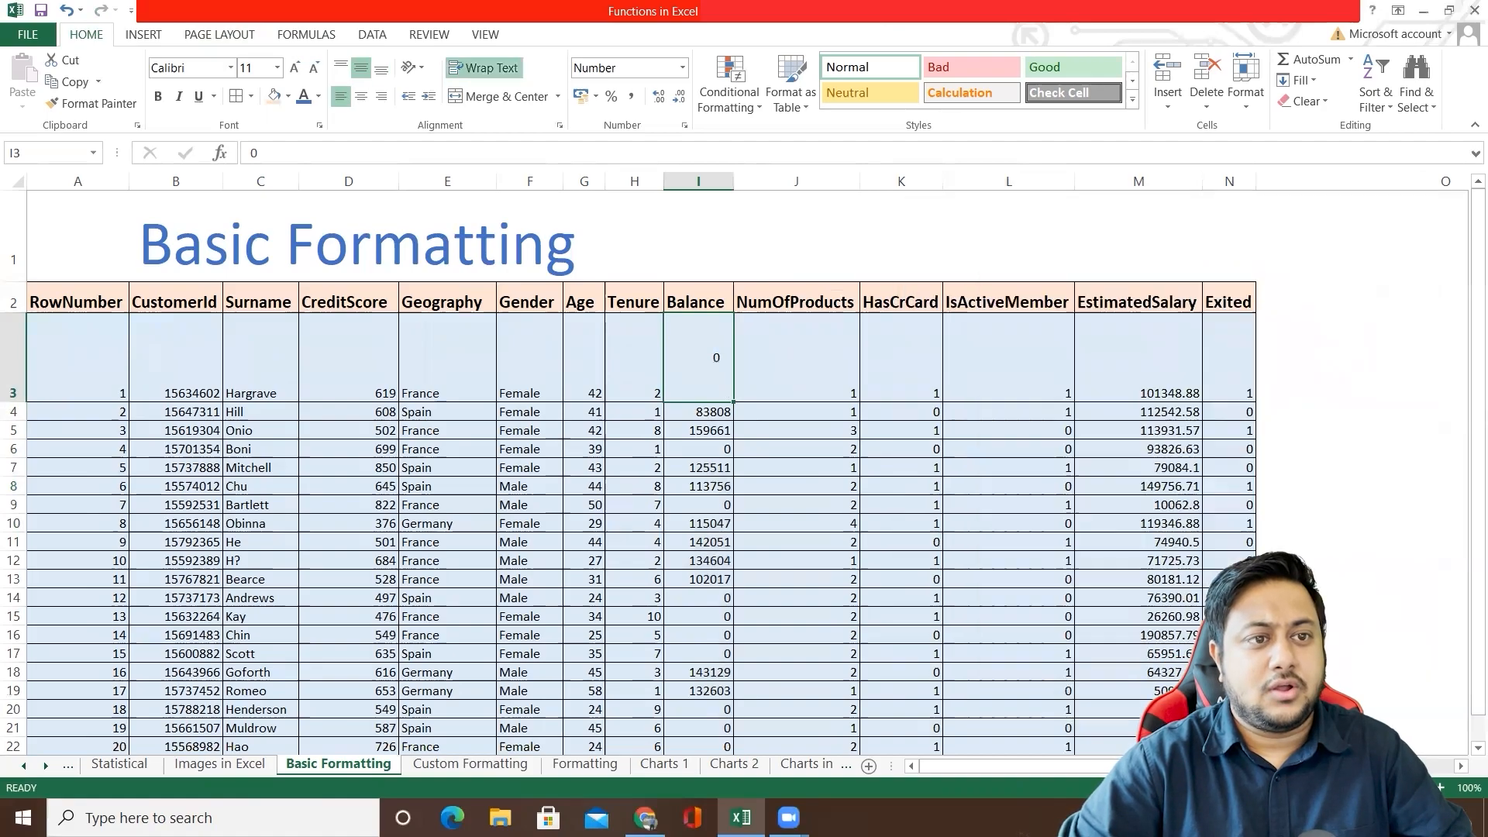
# Step: Reopen the Format Cells dialog for I3, review its alignment and font options, and close it without changes
pyautogui.rightClick(702, 377)
pyautogui.click(767, 680)
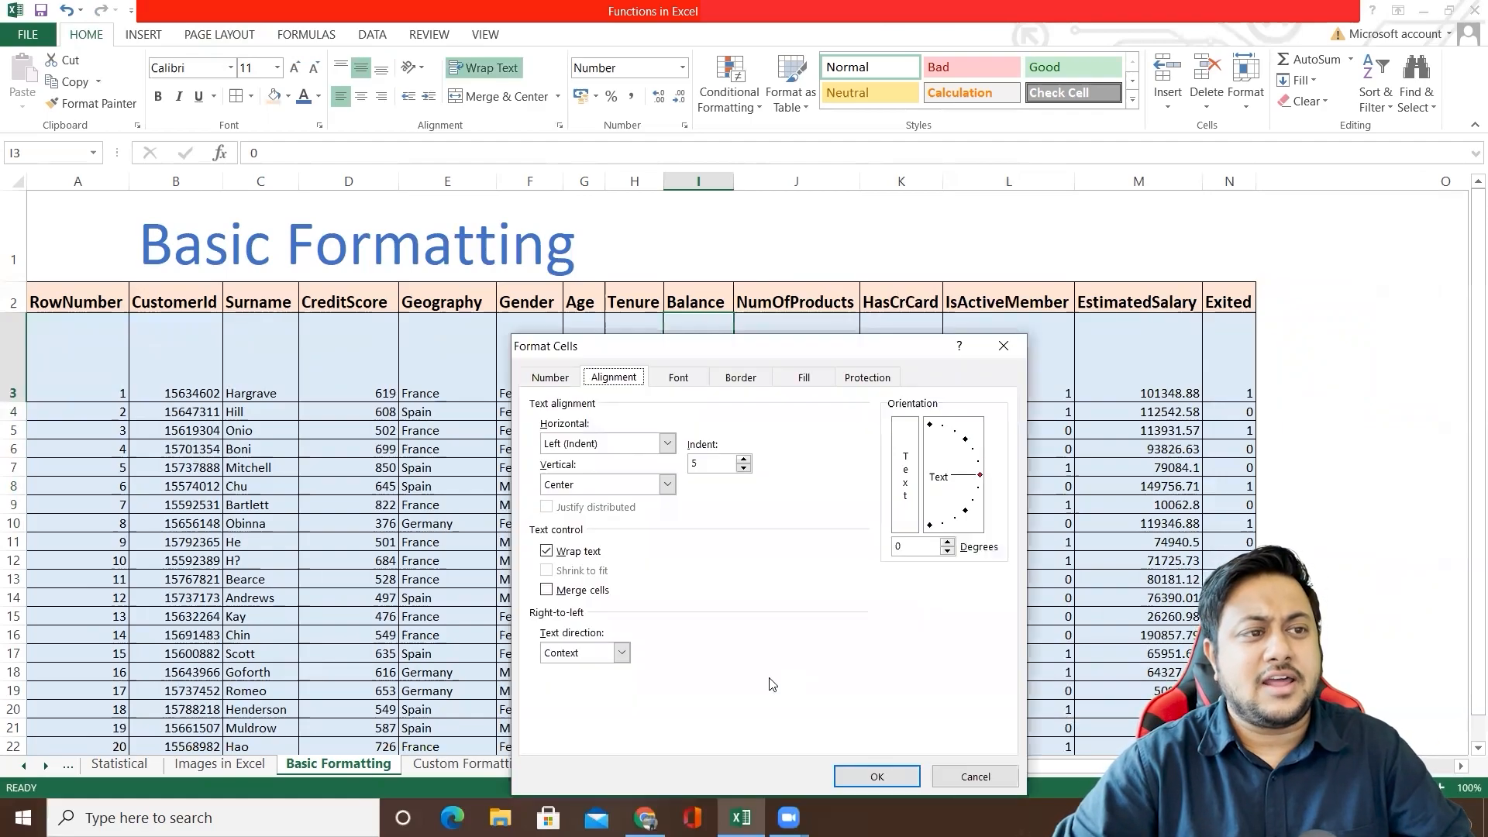
pyautogui.moveTo(682, 349); pyautogui.dragTo(1115, 266)
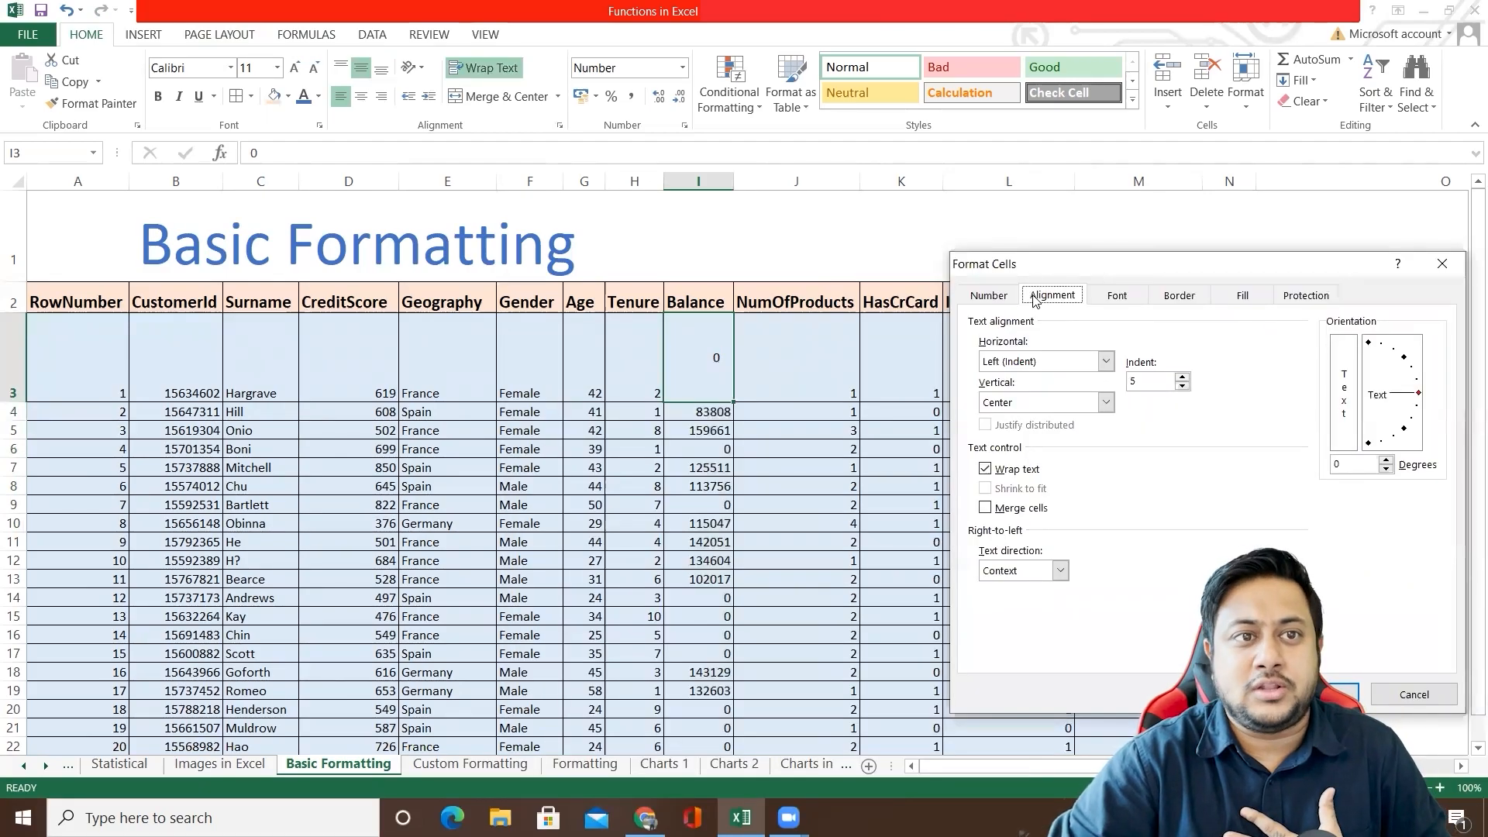
pyautogui.click(1117, 297)
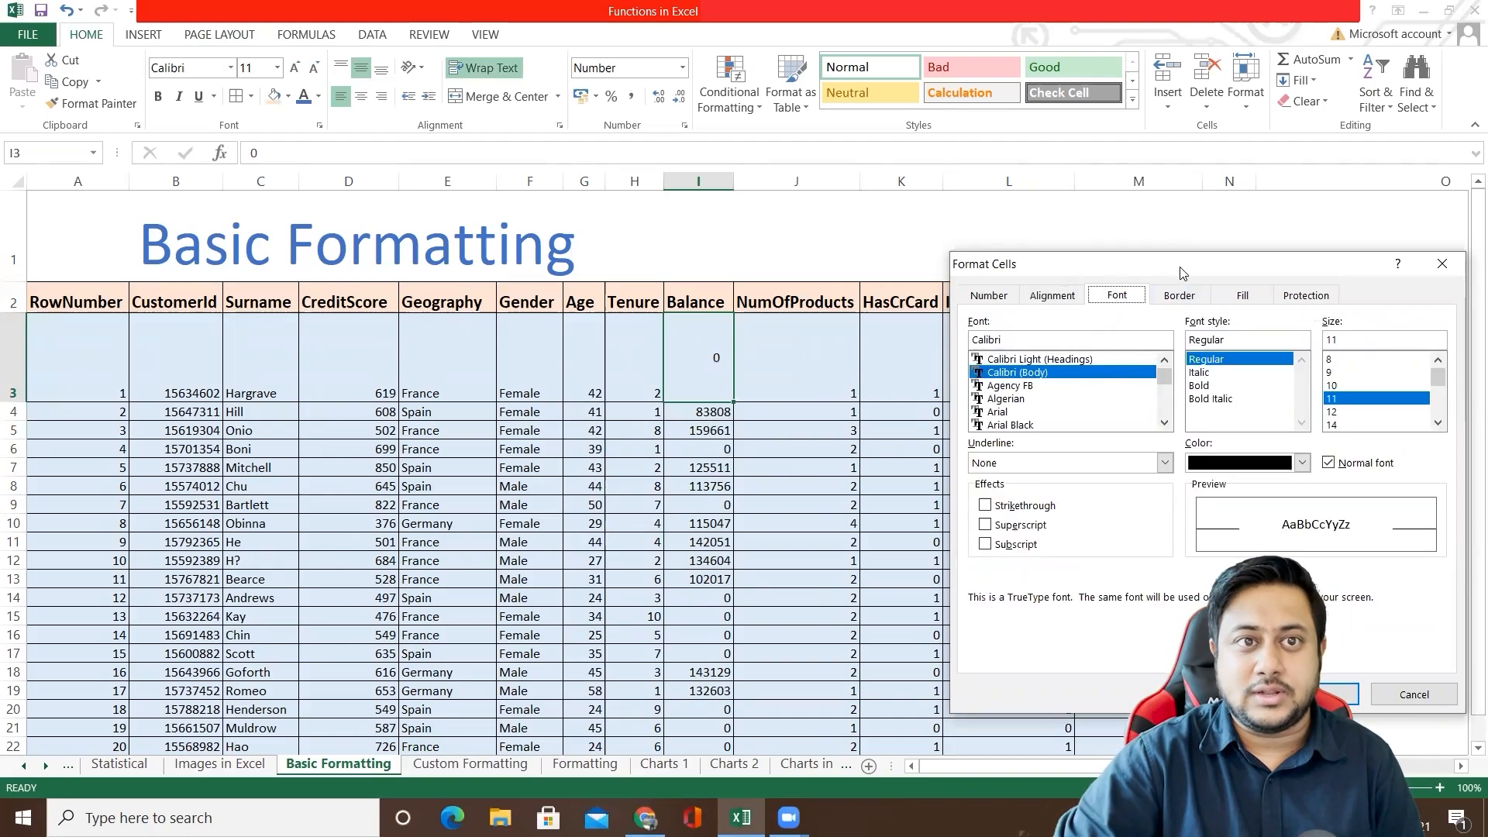
pyautogui.moveTo(1178, 272); pyautogui.dragTo(1035, 230)
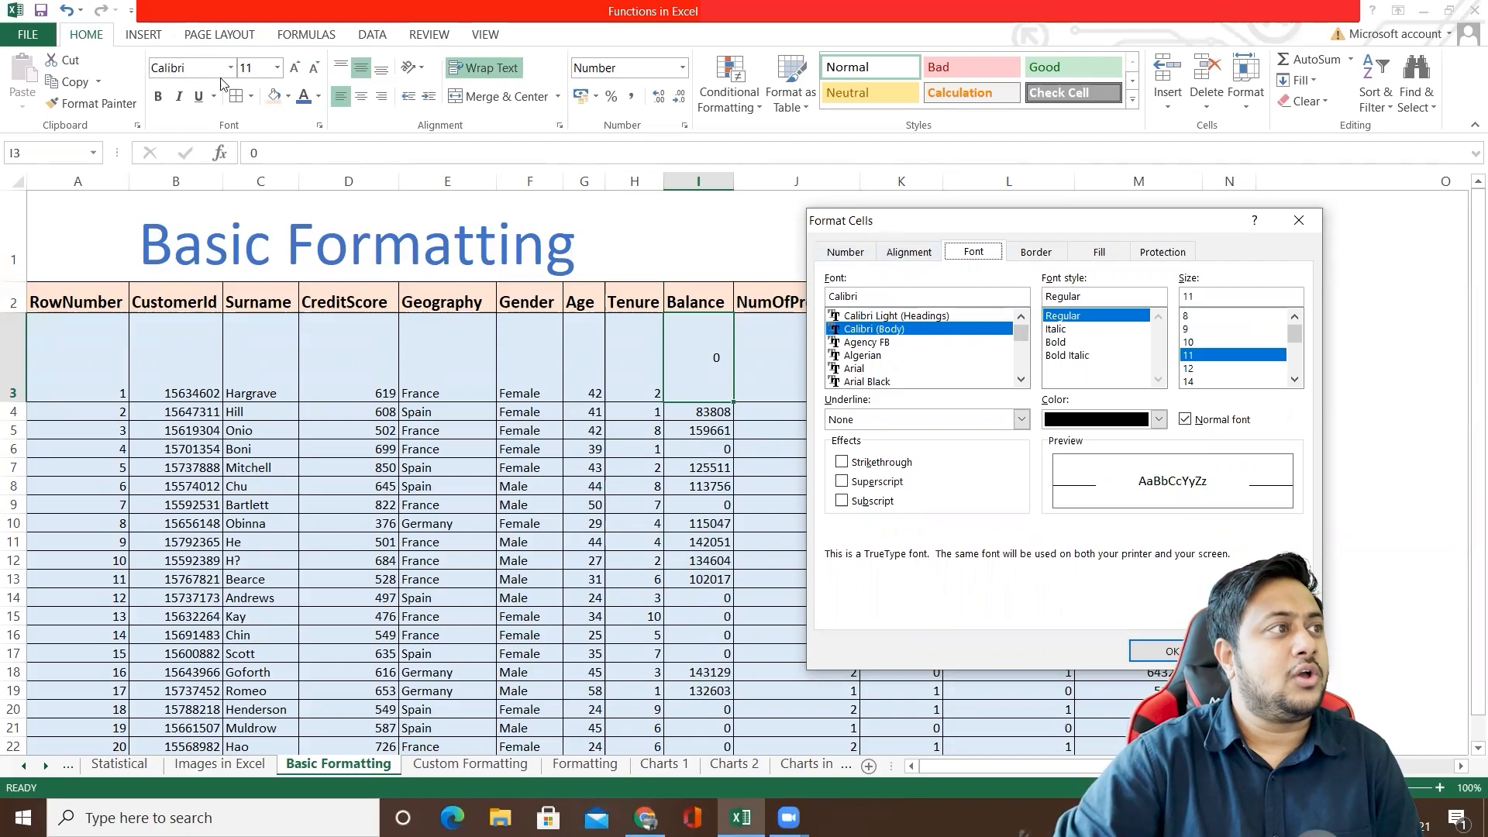
pyautogui.press('Escape')
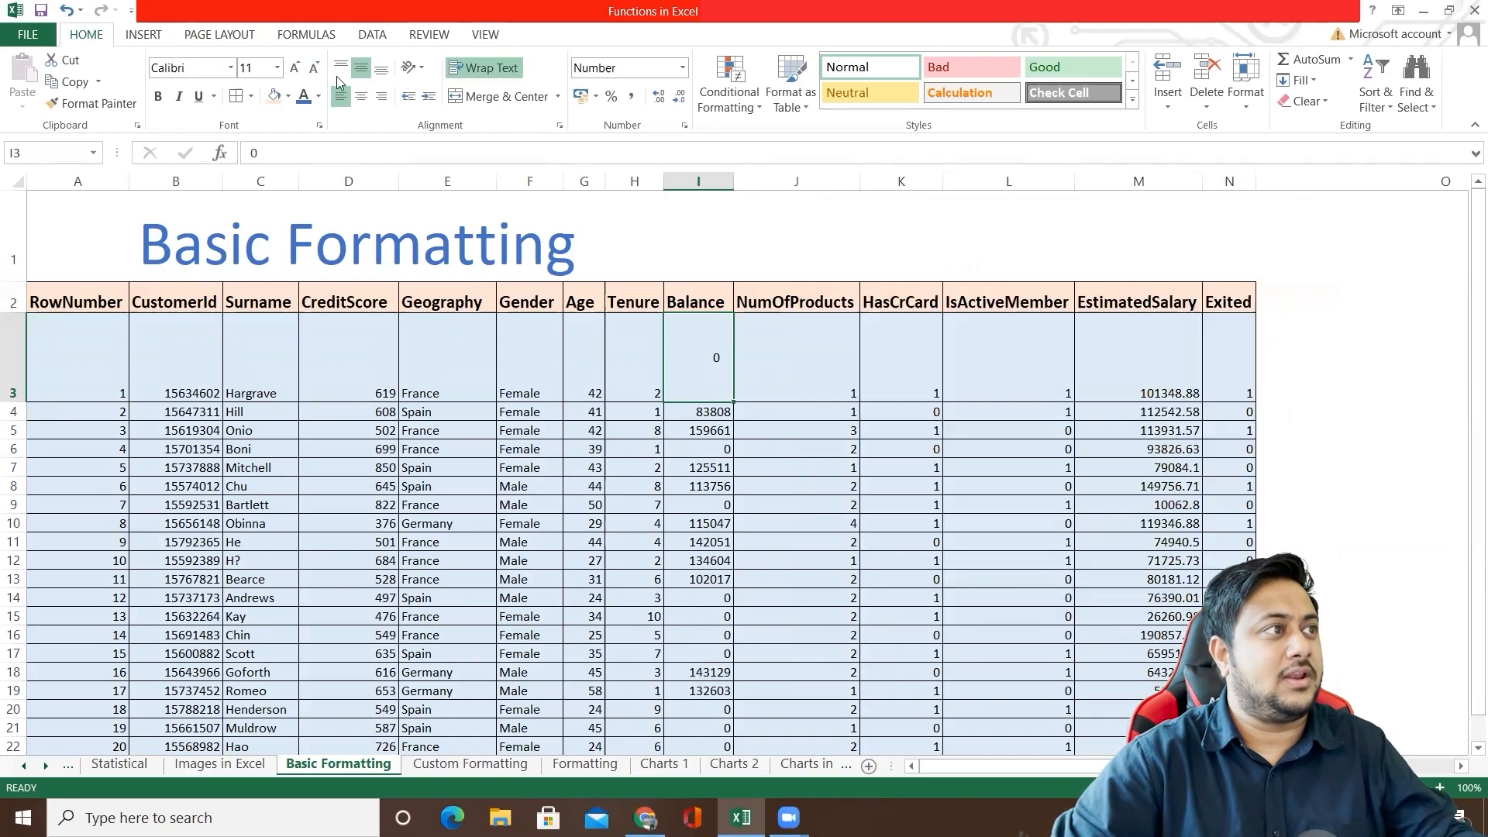
# Step: Change the font of the entire Balance column I to Arial Black
pyautogui.click(231, 67)
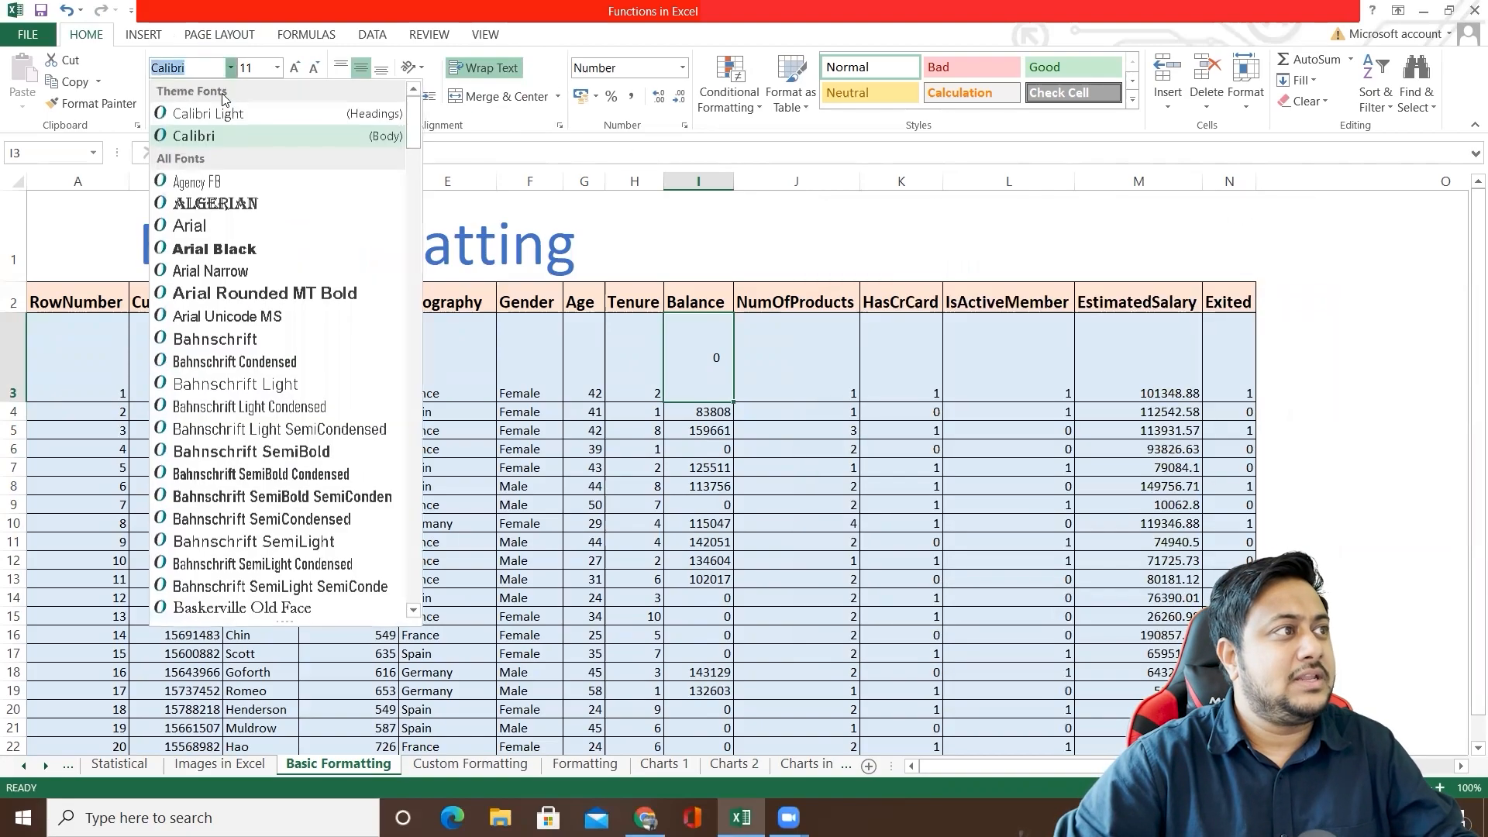
pyautogui.click(701, 408)
pyautogui.click(698, 181)
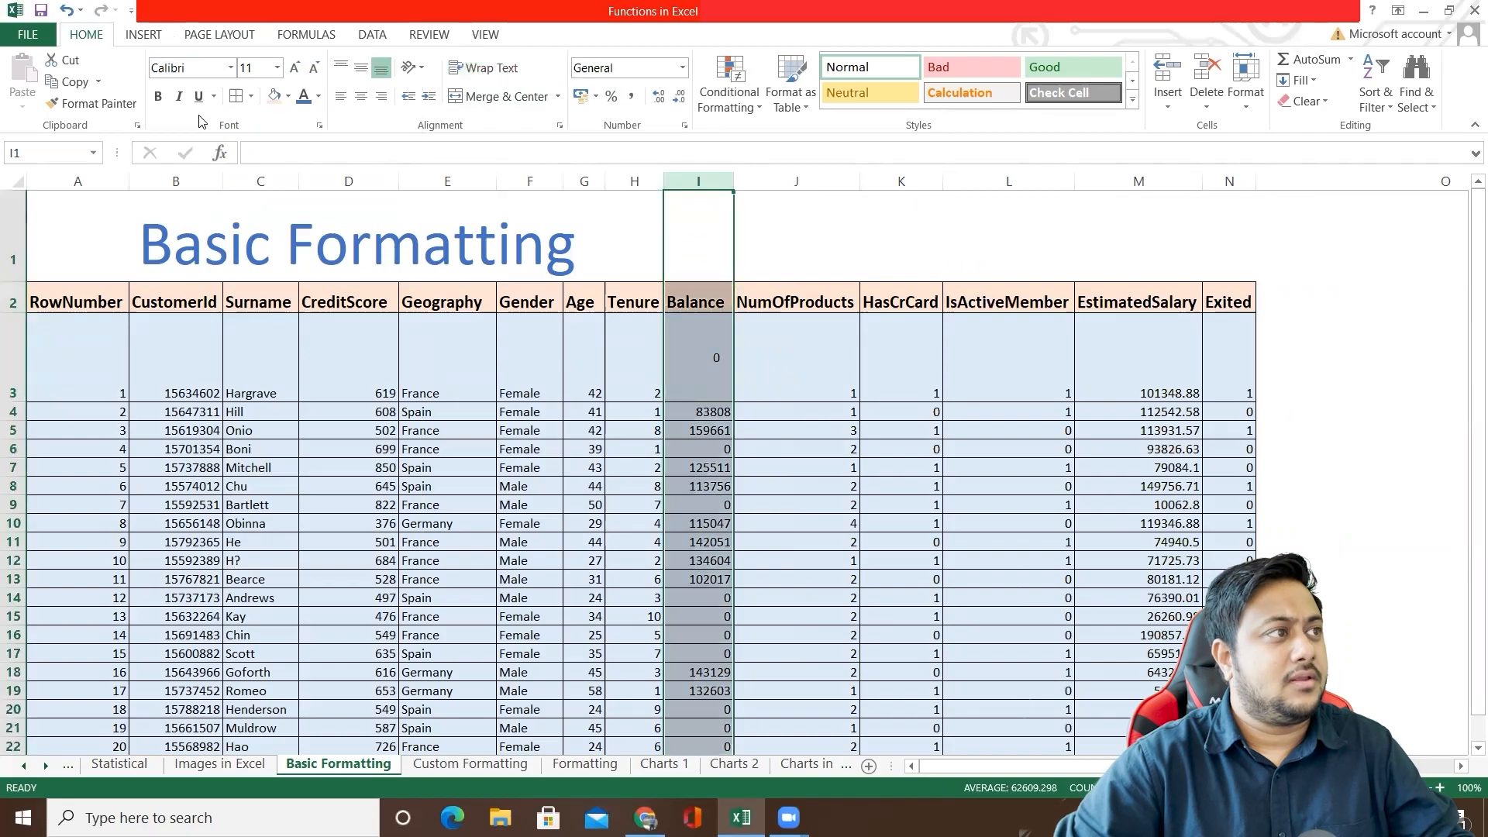
pyautogui.click(230, 69)
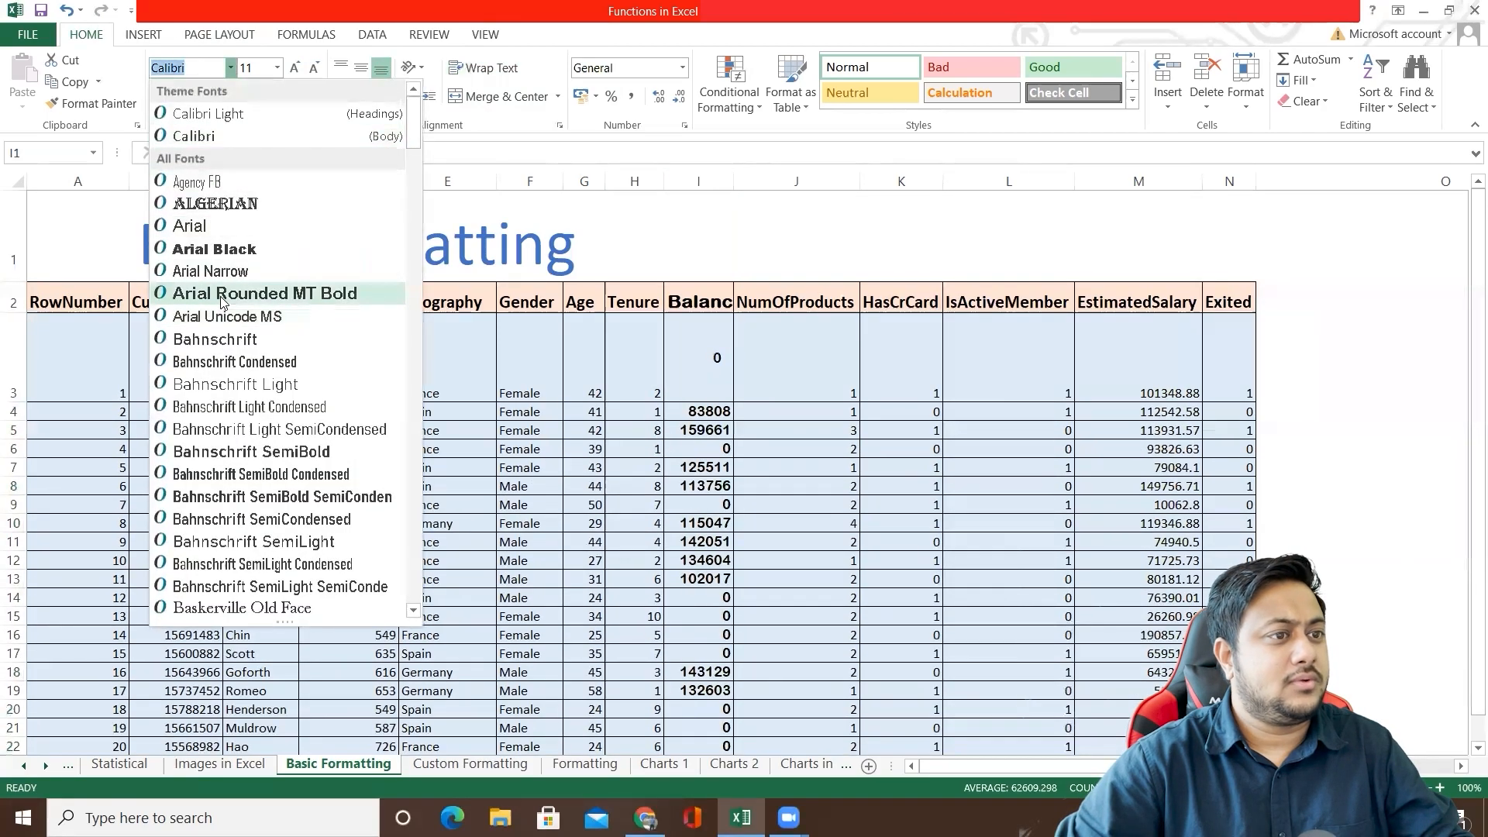
pyautogui.click(236, 250)
# Step: Set the Balance column's font to Arial Rounded MT Bold through Format Cells and autofit the column width
pyautogui.rightClick(679, 371)
pyautogui.press('Escape')
pyautogui.rightClick(679, 371)
pyautogui.click(760, 574)
pyautogui.click(655, 384)
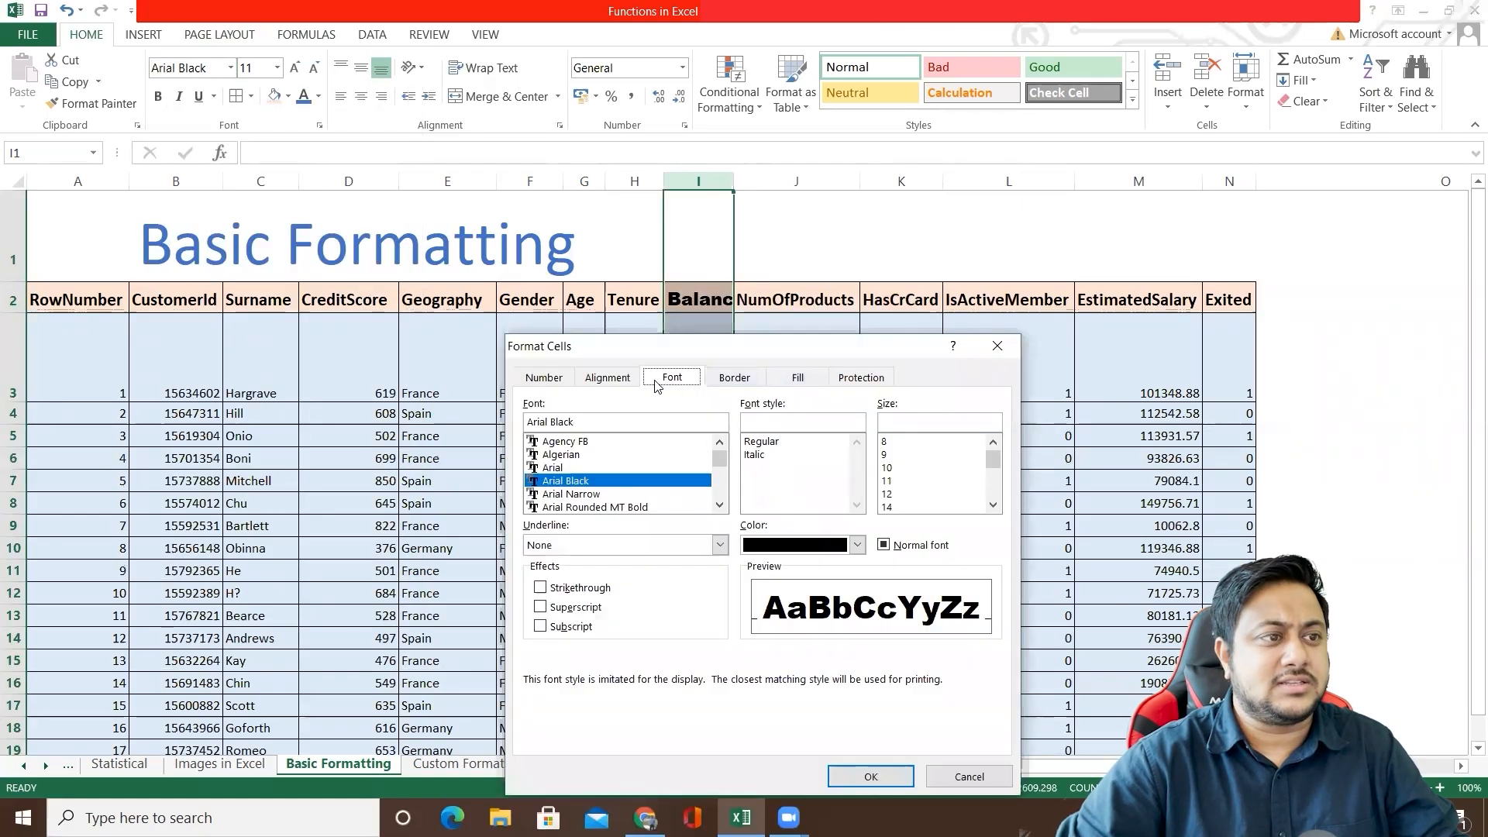
pyautogui.moveTo(707, 348); pyautogui.dragTo(1038, 231)
pyautogui.click(892, 338)
pyautogui.click(893, 351)
pyautogui.click(893, 365)
pyautogui.click(891, 388)
pyautogui.click(1299, 658)
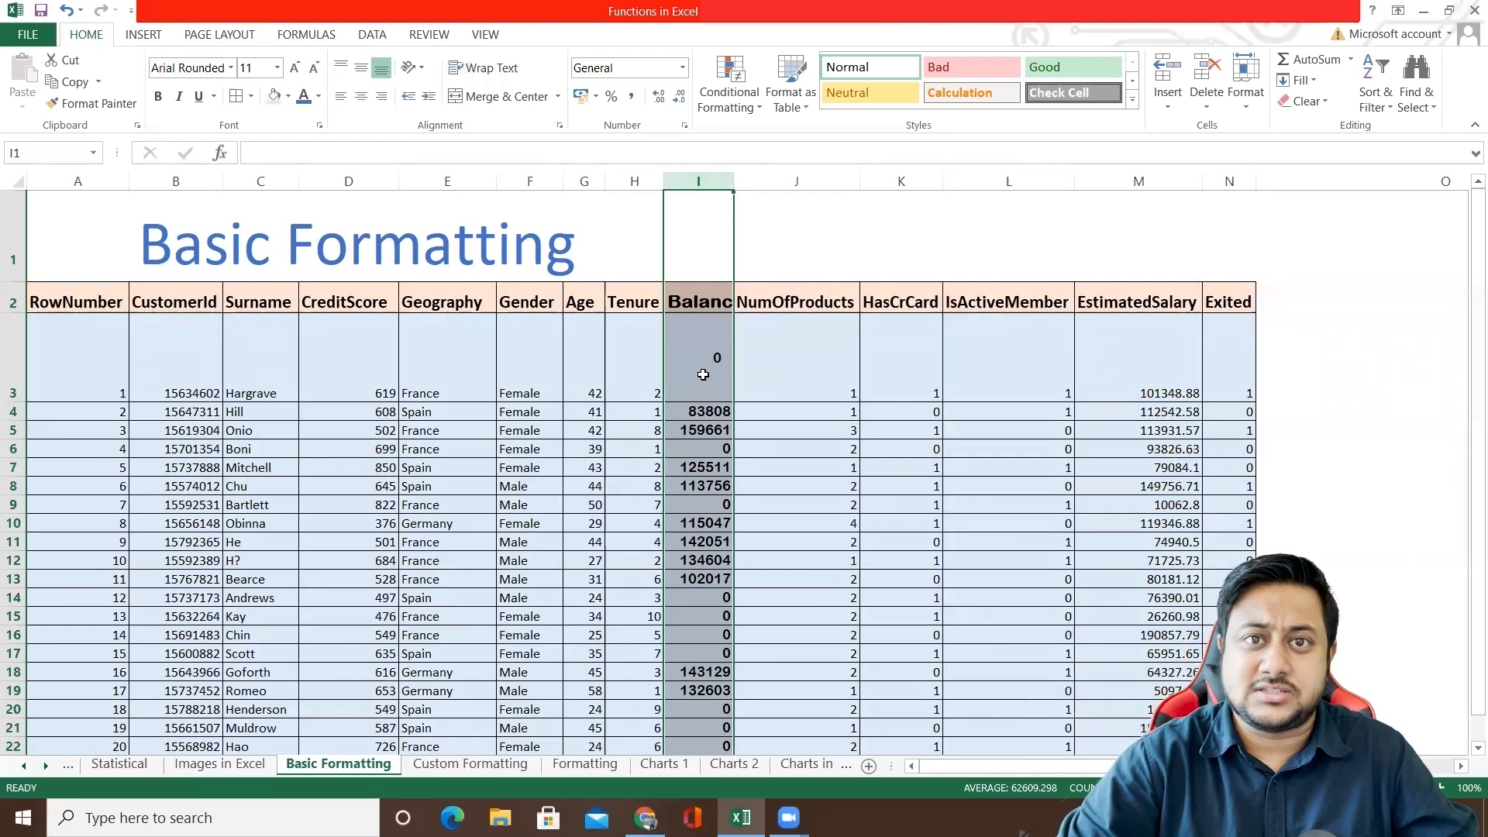
pyautogui.doubleClick(733, 180)
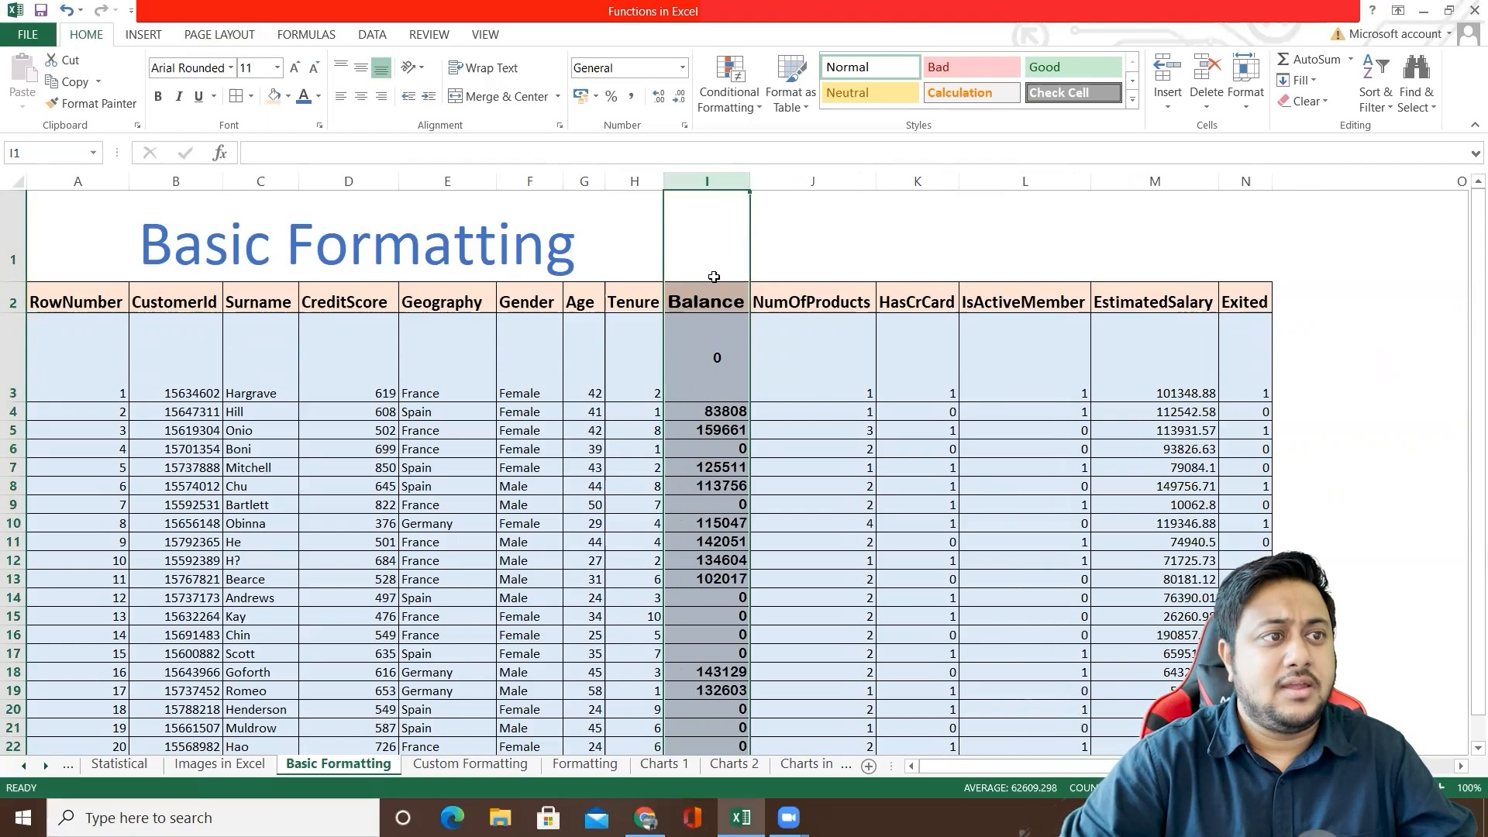
# Step: Try a thick border line style on the entire Balance column I through Format Cells
pyautogui.rightClick(702, 300)
pyautogui.click(776, 533)
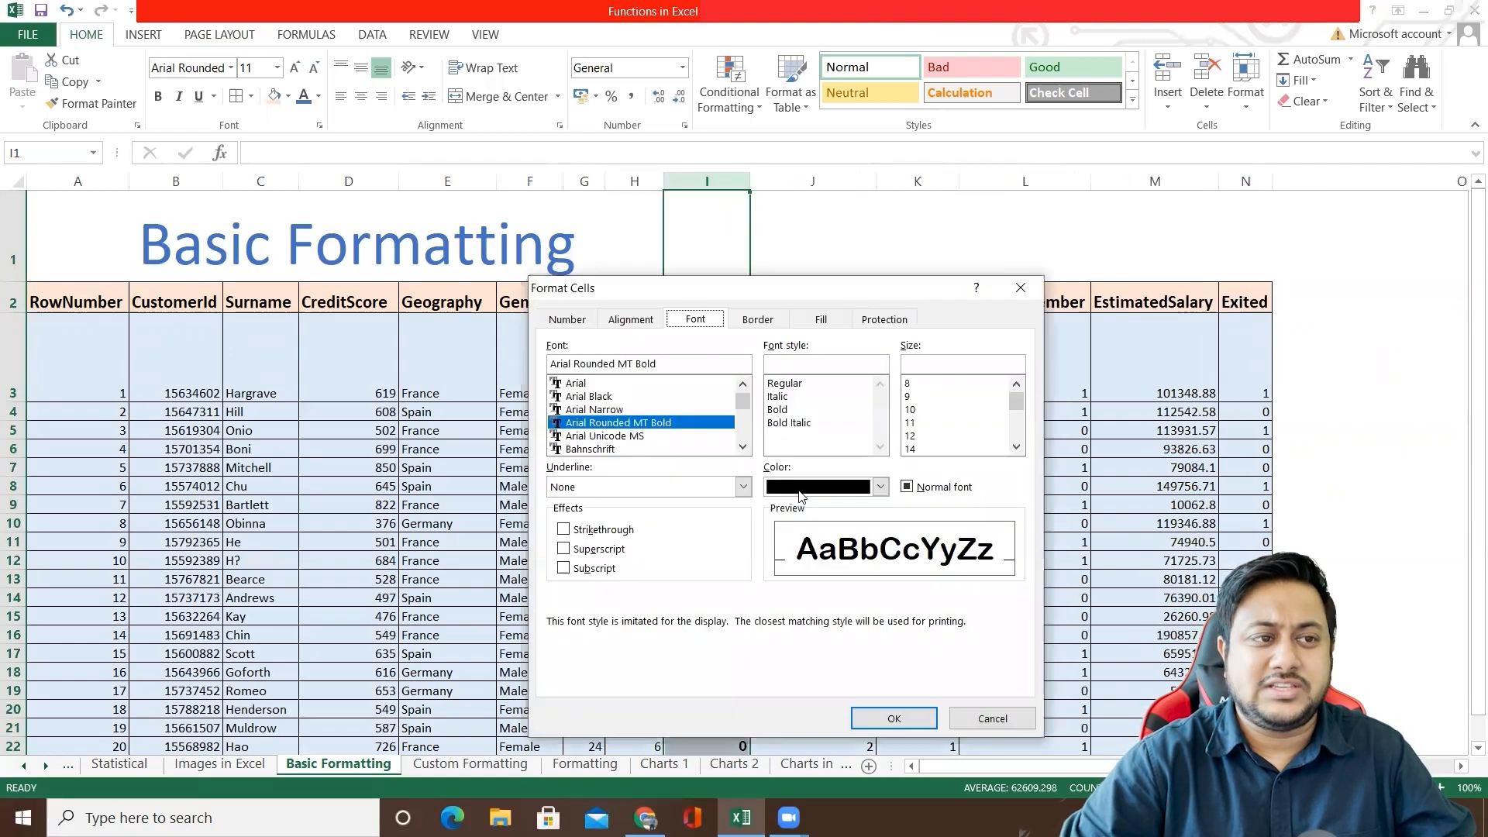
pyautogui.click(756, 320)
pyautogui.moveTo(779, 289); pyautogui.dragTo(1117, 231)
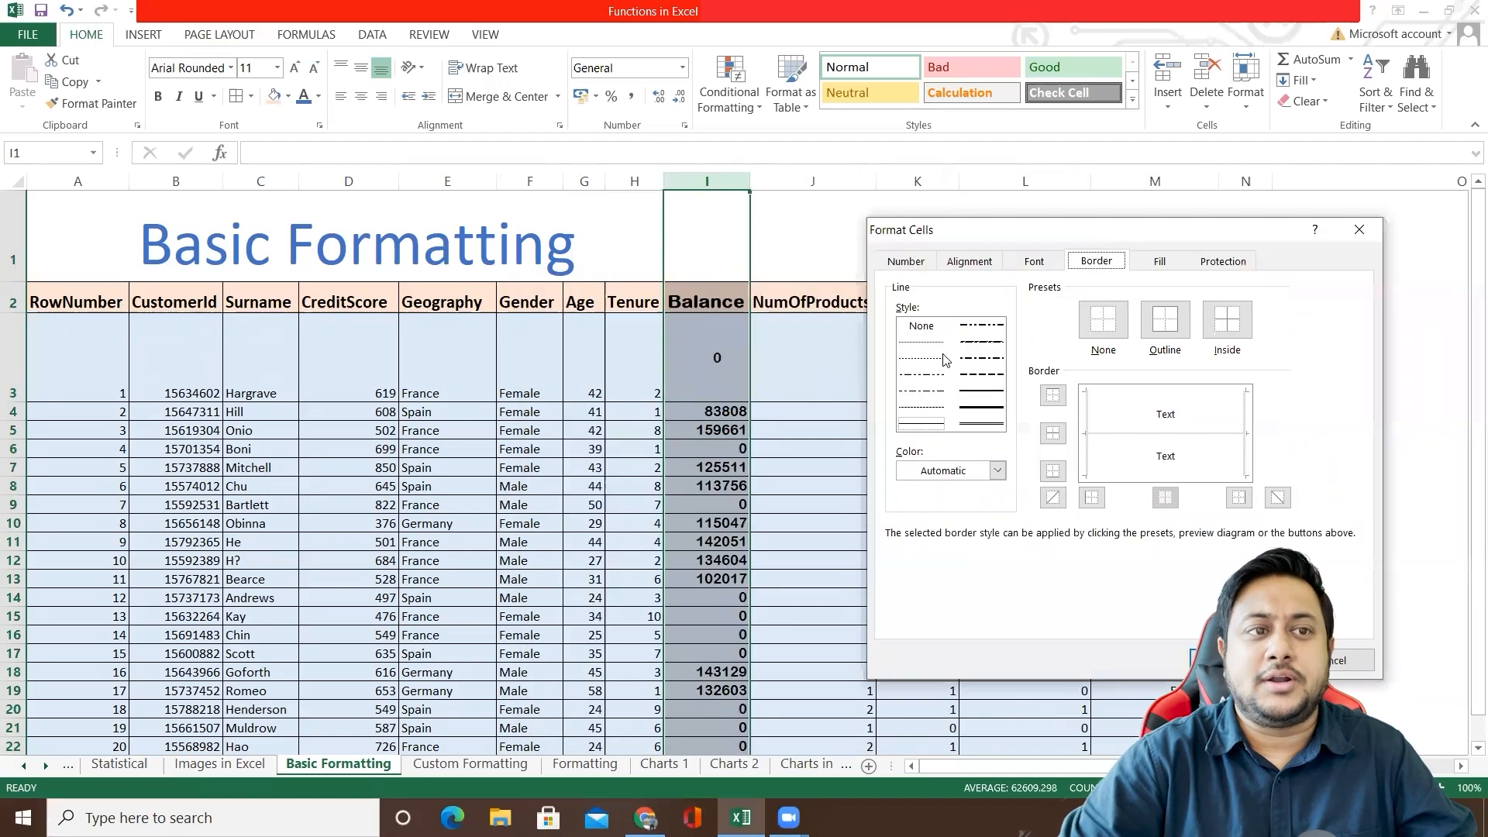
pyautogui.click(978, 390)
pyautogui.click(980, 408)
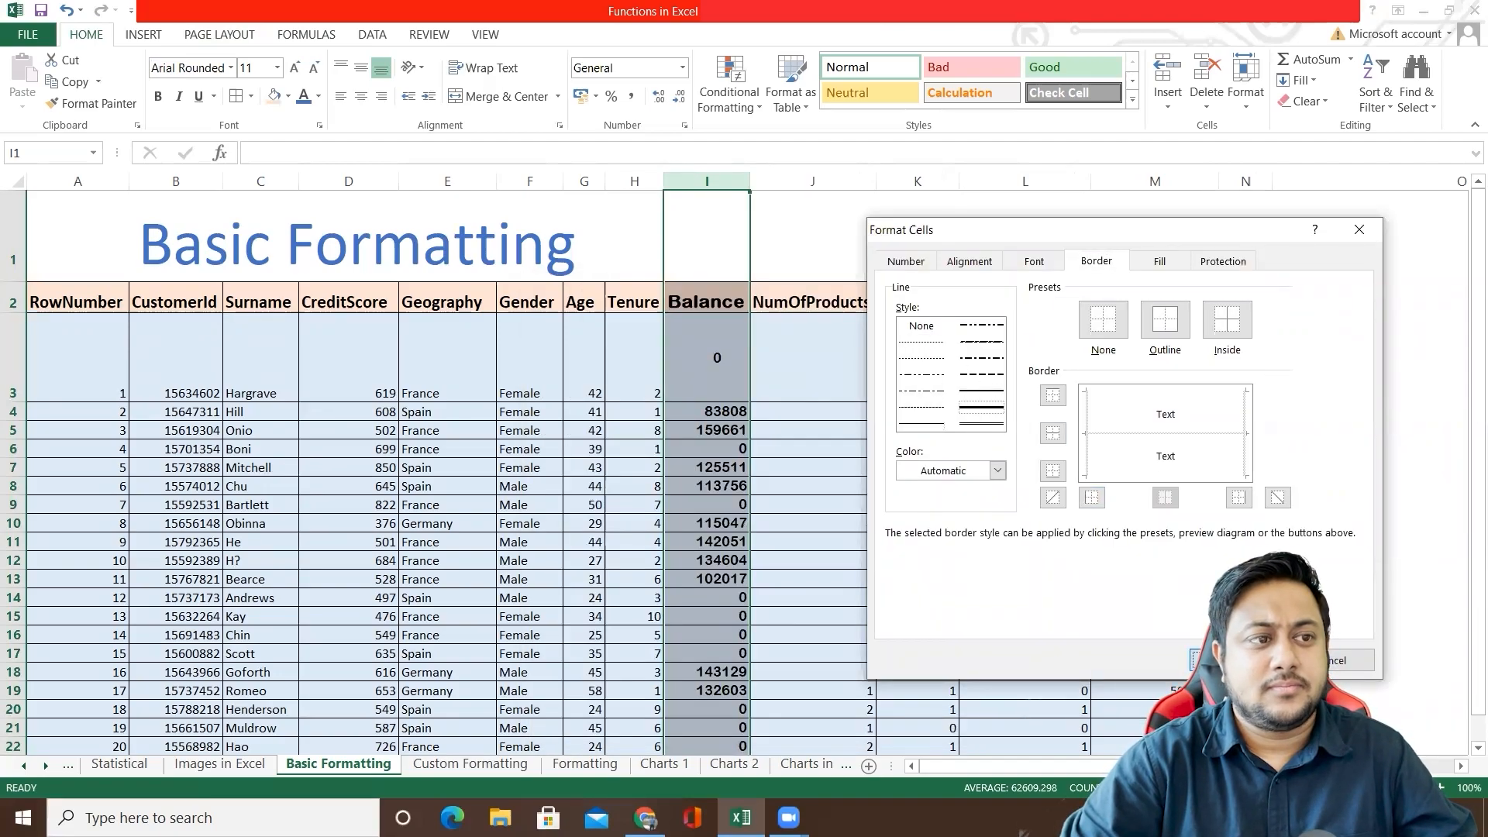
pyautogui.click(1223, 660)
pyautogui.click(717, 380)
pyautogui.click(703, 411)
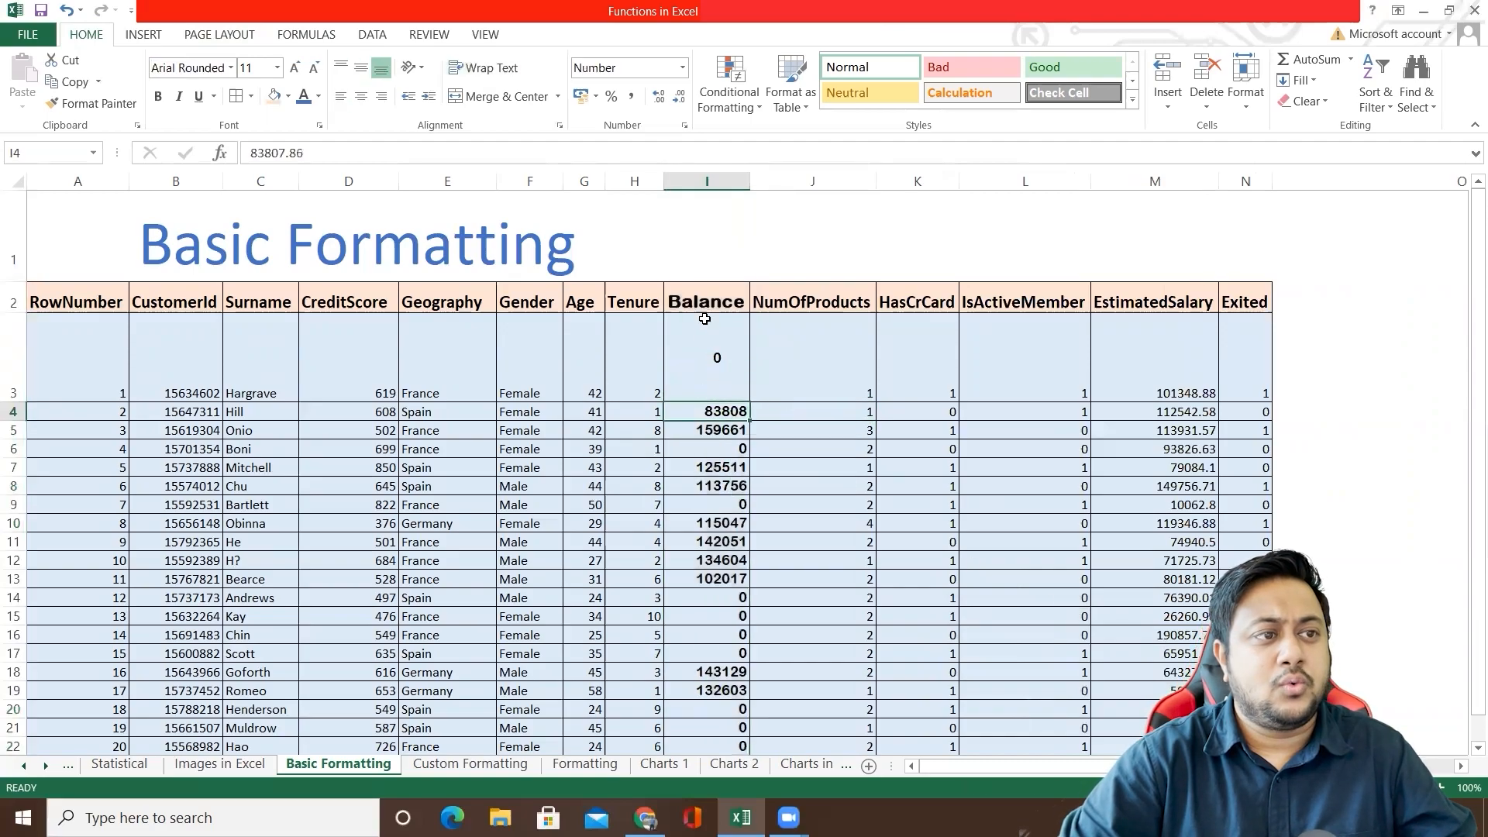
# Step: Try a solid gold background fill on the entire Balance column I and undo it
pyautogui.click(703, 183)
pyautogui.rightClick(699, 280)
pyautogui.click(736, 497)
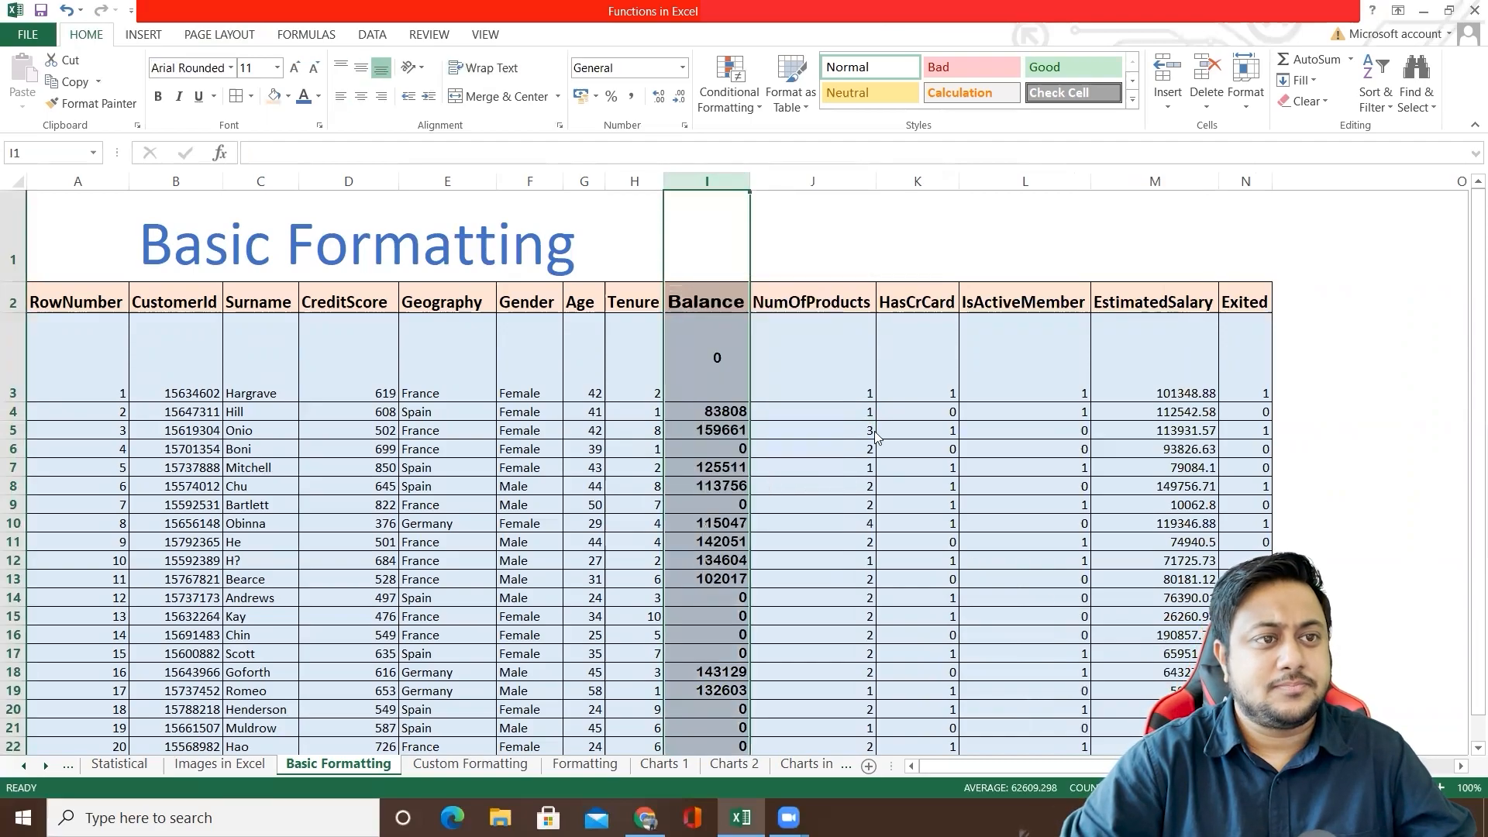
pyautogui.click(789, 298)
pyautogui.moveTo(798, 267); pyautogui.dragTo(1175, 264)
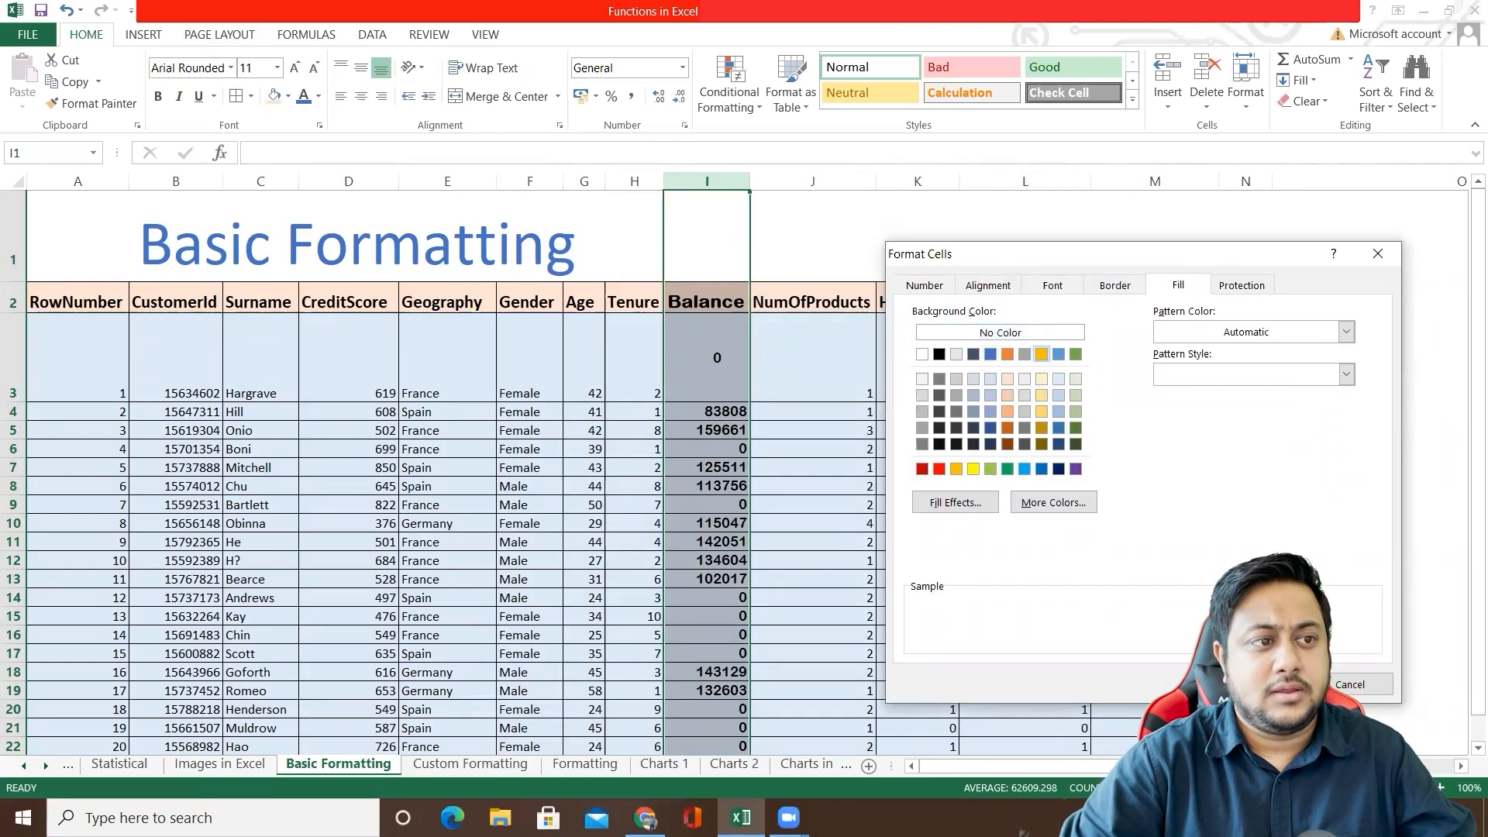
pyautogui.doubleClick(1042, 354)
pyautogui.click(876, 429)
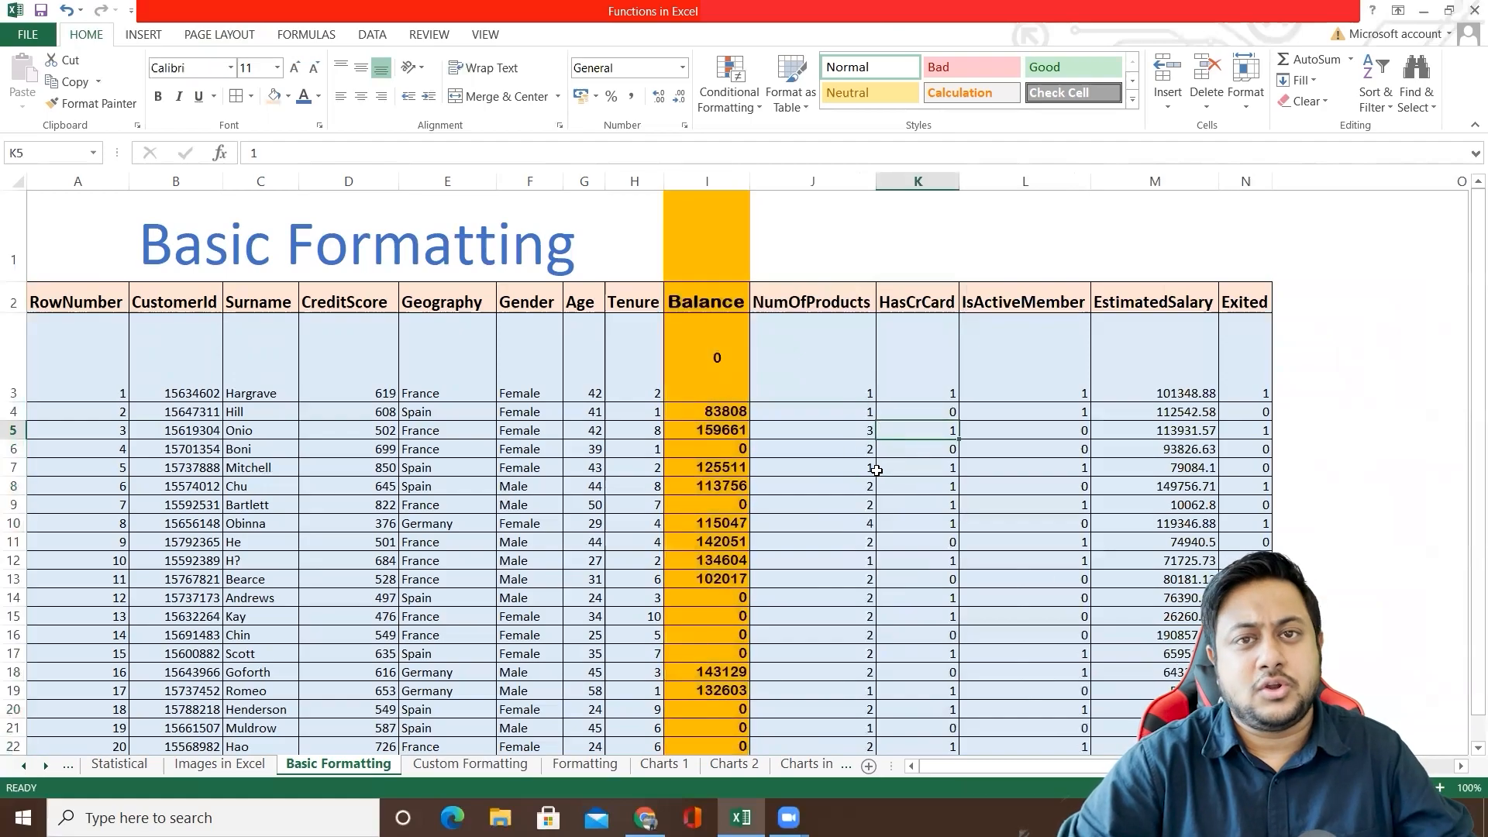
pyautogui.hotkey('ctrl', 'z')
# Step: Fill the Balance values I3:I22 with a two-colour white-to-blue gradient using the Diagonal up shading style
pyautogui.click(711, 293)
pyautogui.click(715, 339)
pyautogui.scroll(-2, 759, 427)
pyautogui.keyDown('shift'); pyautogui.click(725, 481); pyautogui.keyUp('shift')
pyautogui.scroll(2, 708, 415)
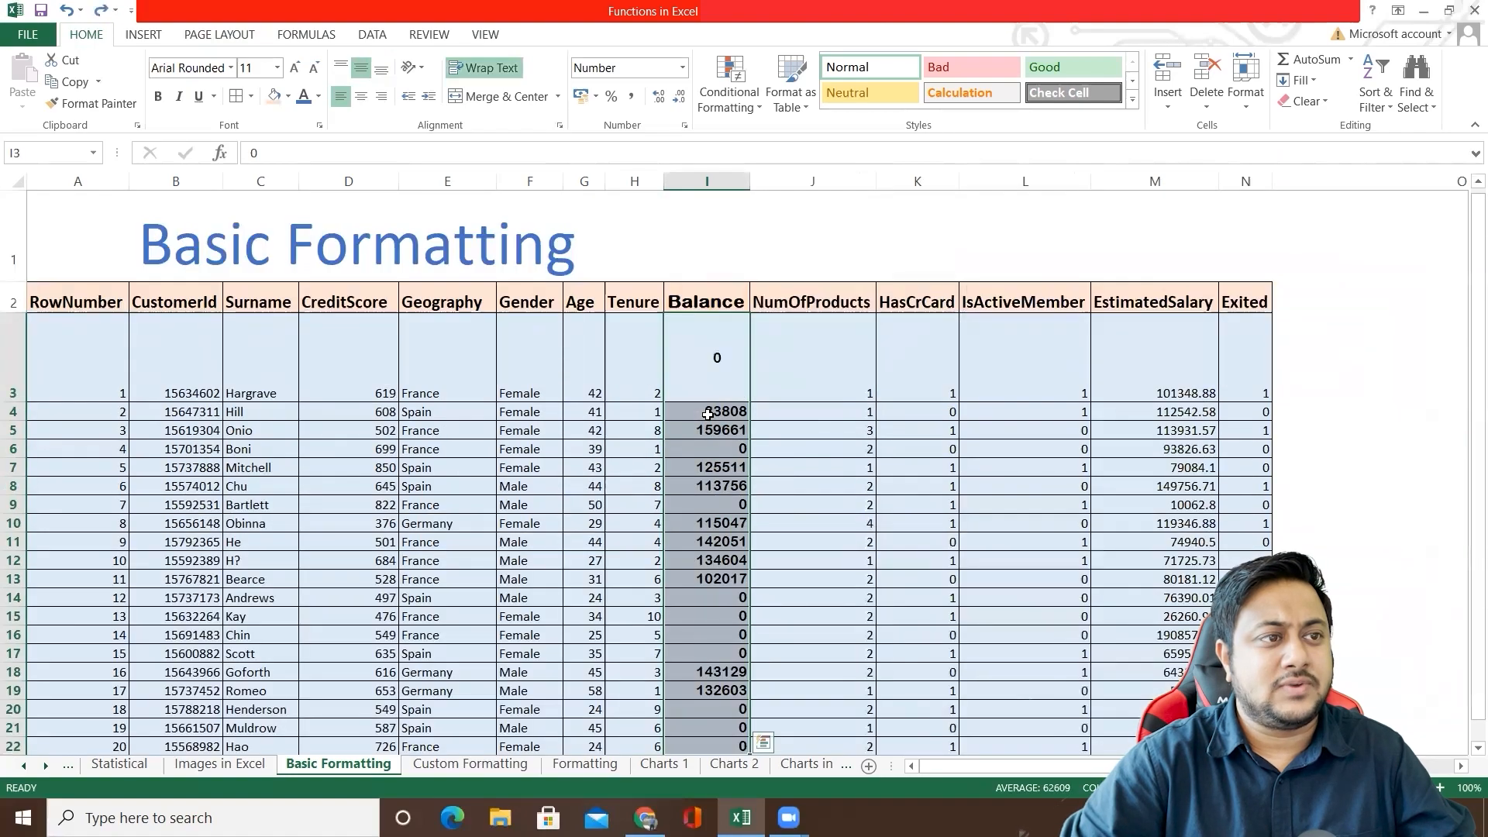
pyautogui.rightClick(708, 415)
pyautogui.click(763, 400)
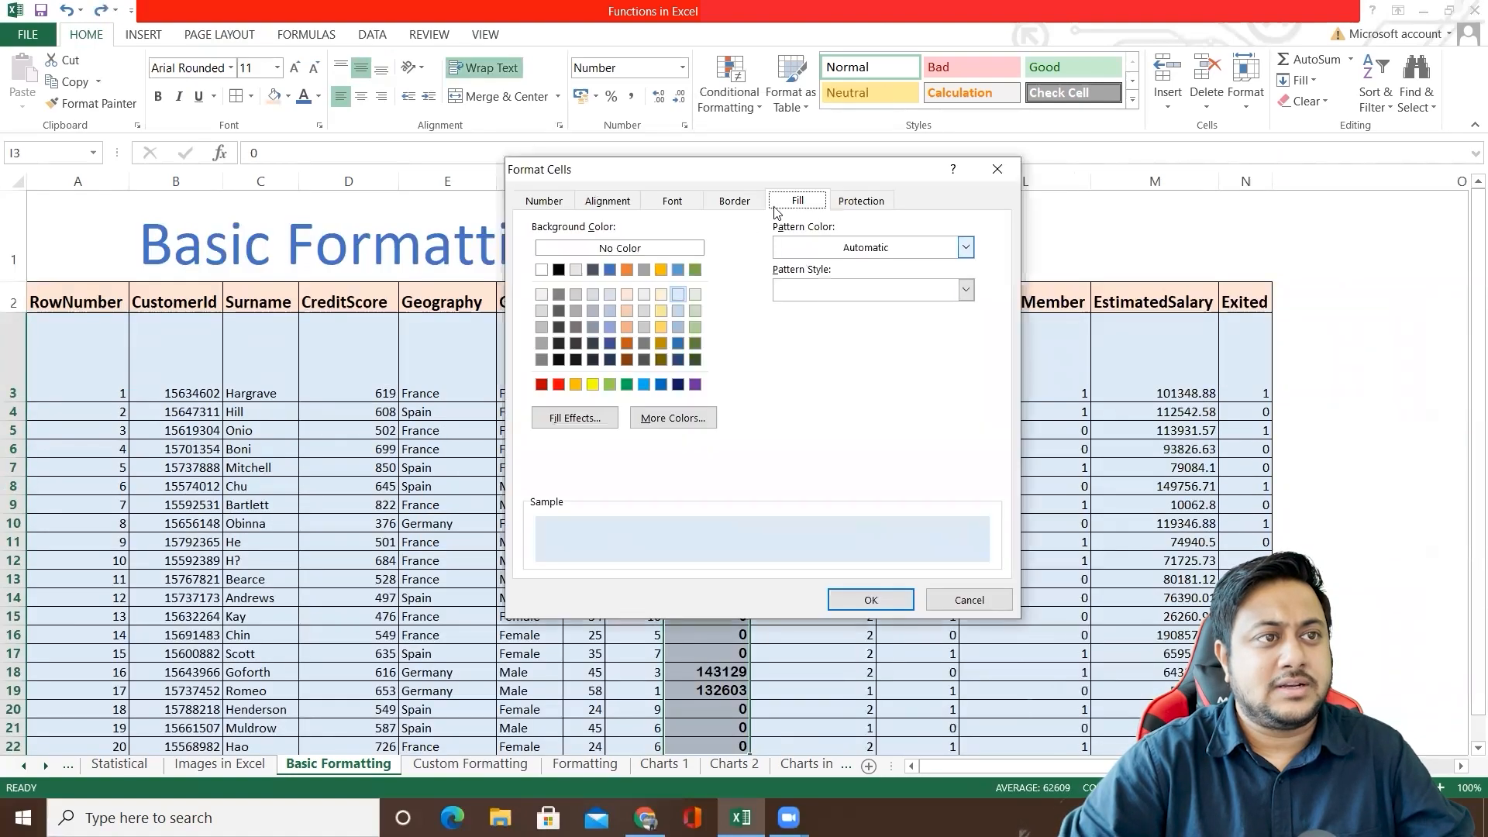
pyautogui.click(660, 298)
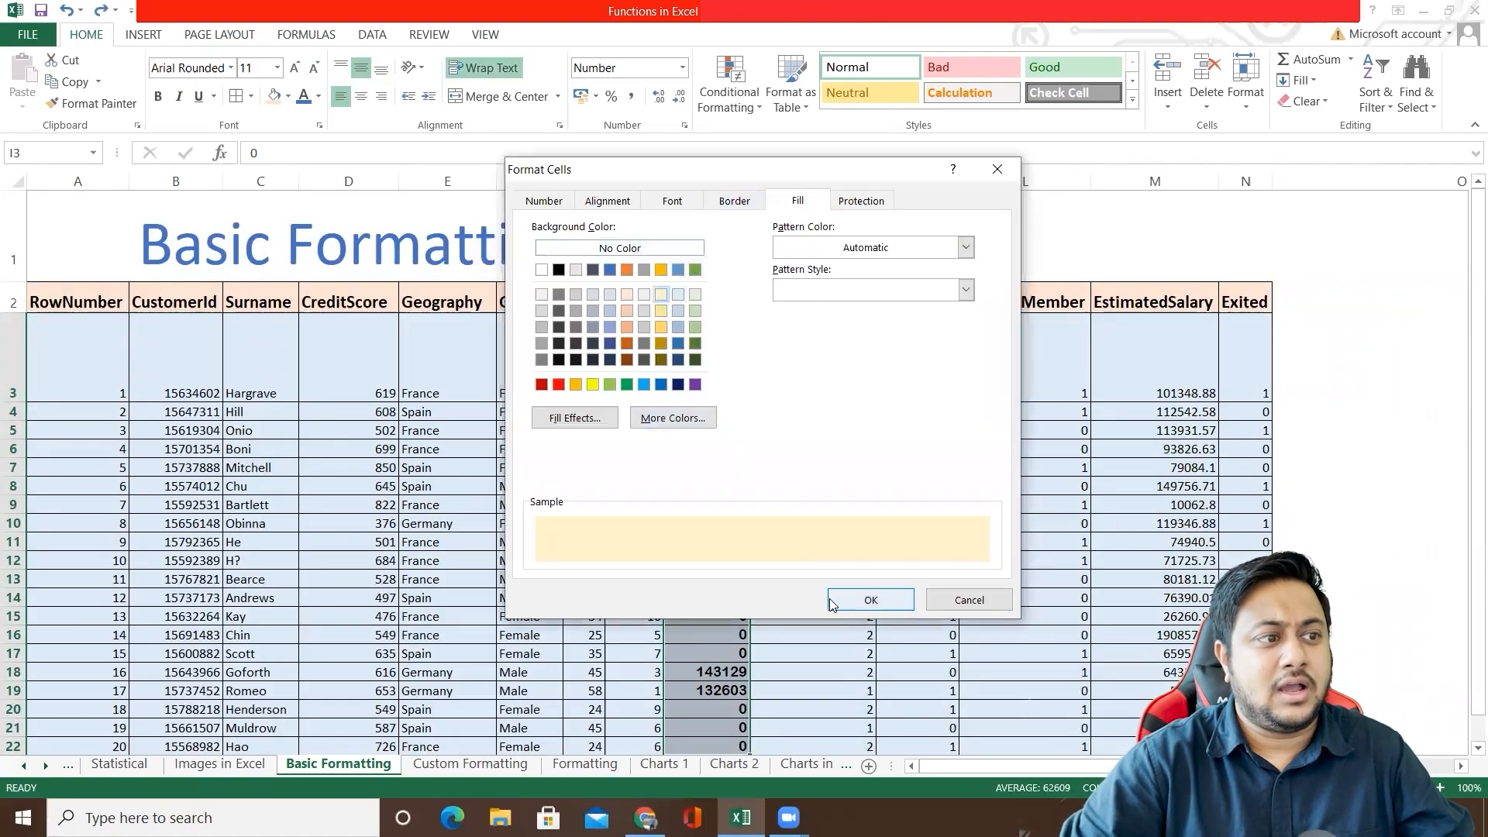
pyautogui.click(575, 419)
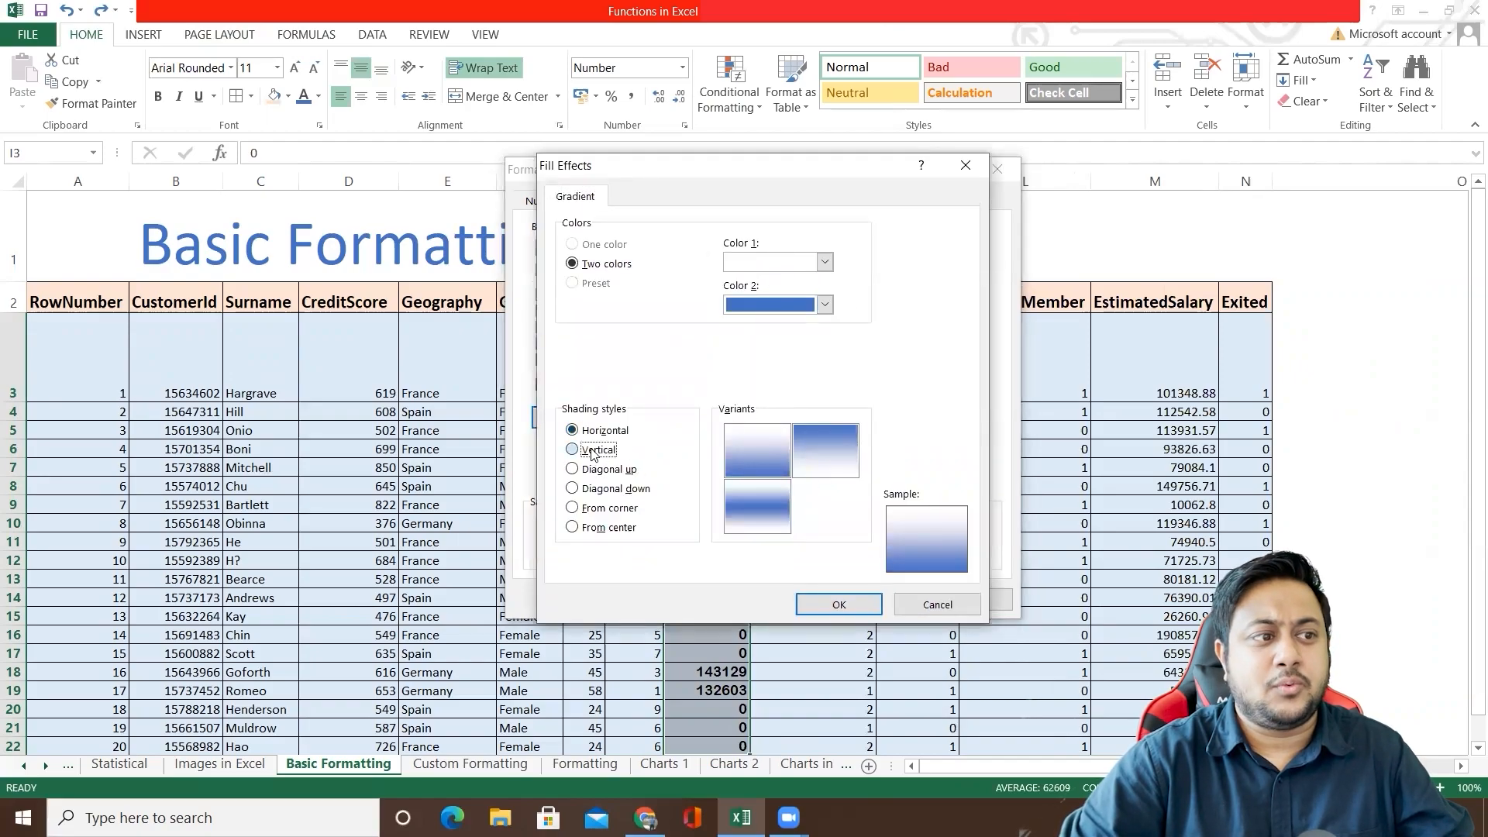
pyautogui.click(599, 450)
pyautogui.click(611, 470)
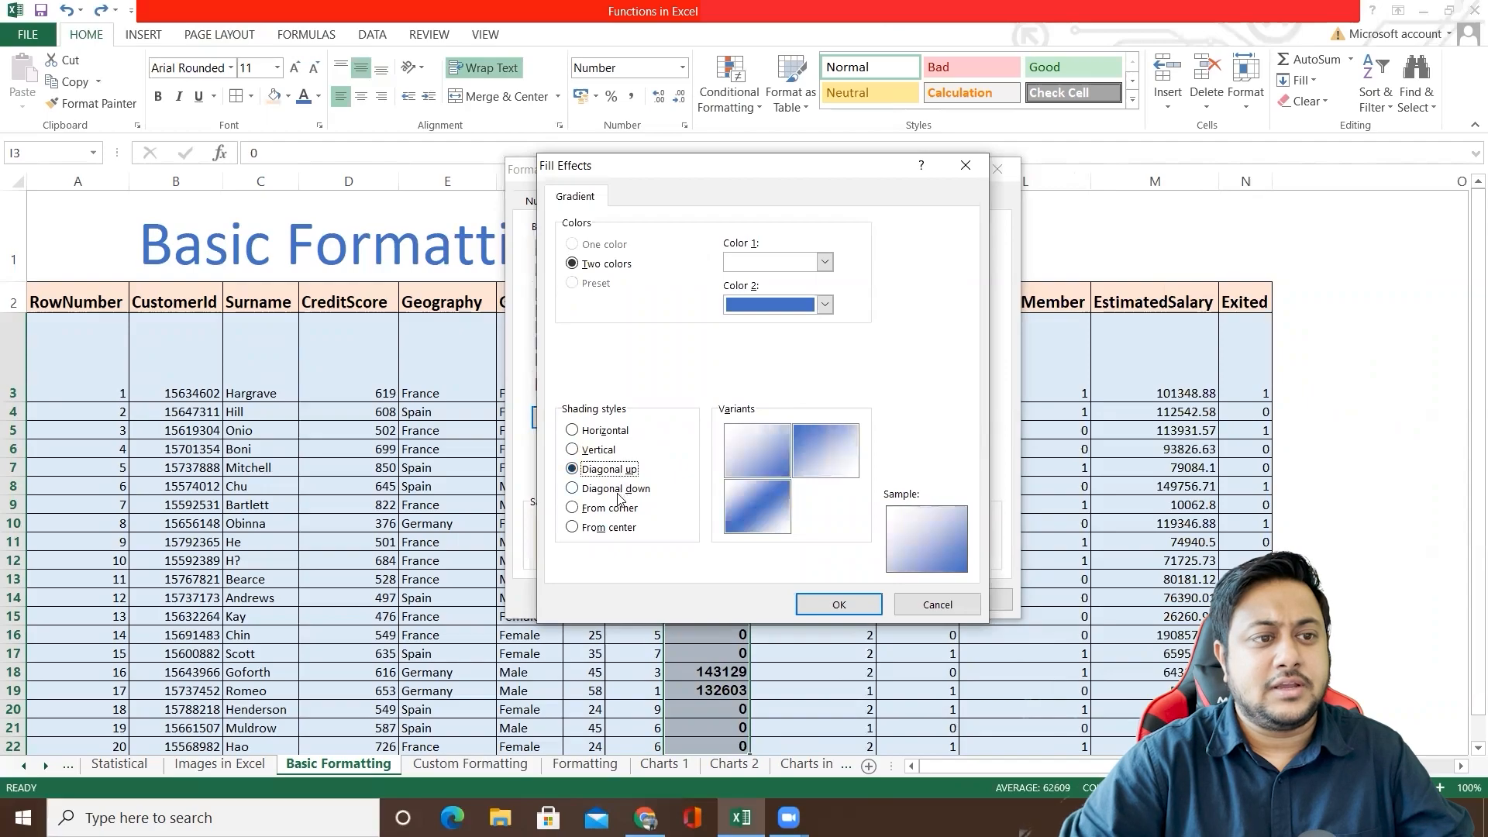
pyautogui.click(839, 603)
pyautogui.click(860, 605)
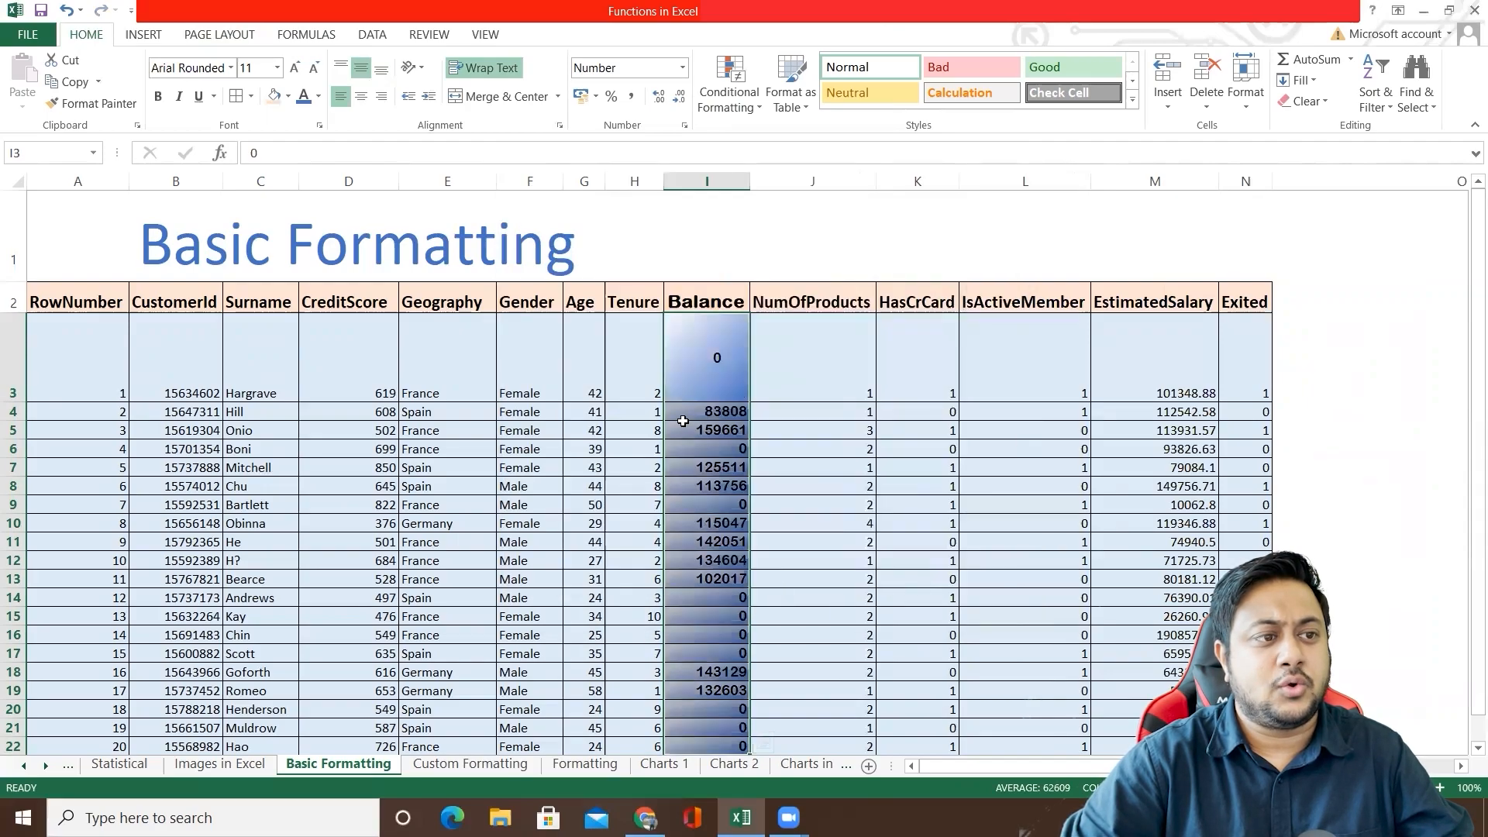
pyautogui.click(814, 369)
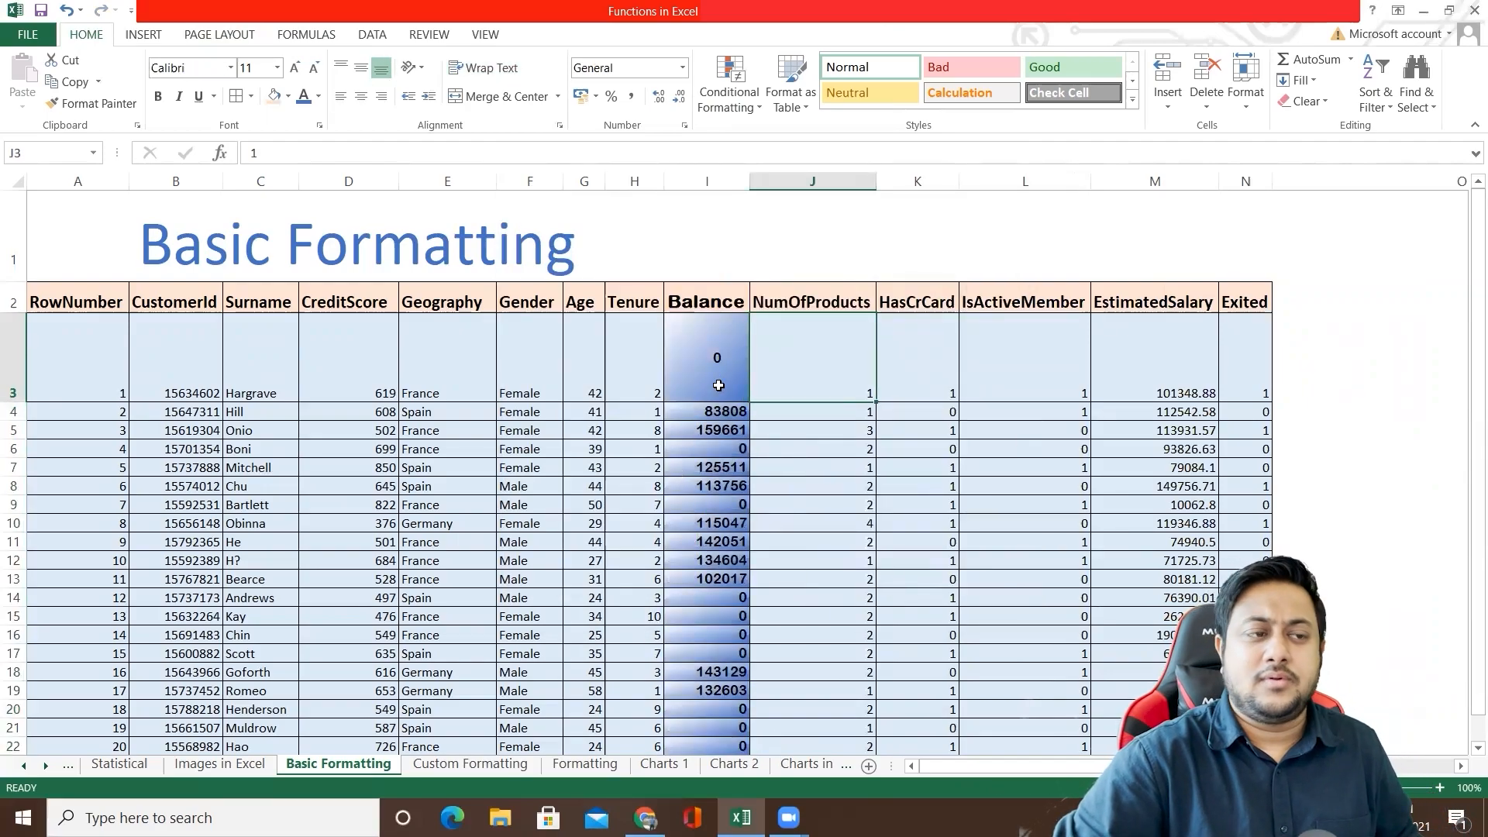
pyautogui.click(709, 352)
pyautogui.click(642, 376)
pyautogui.click(703, 363)
pyautogui.click(778, 360)
pyautogui.click(735, 366)
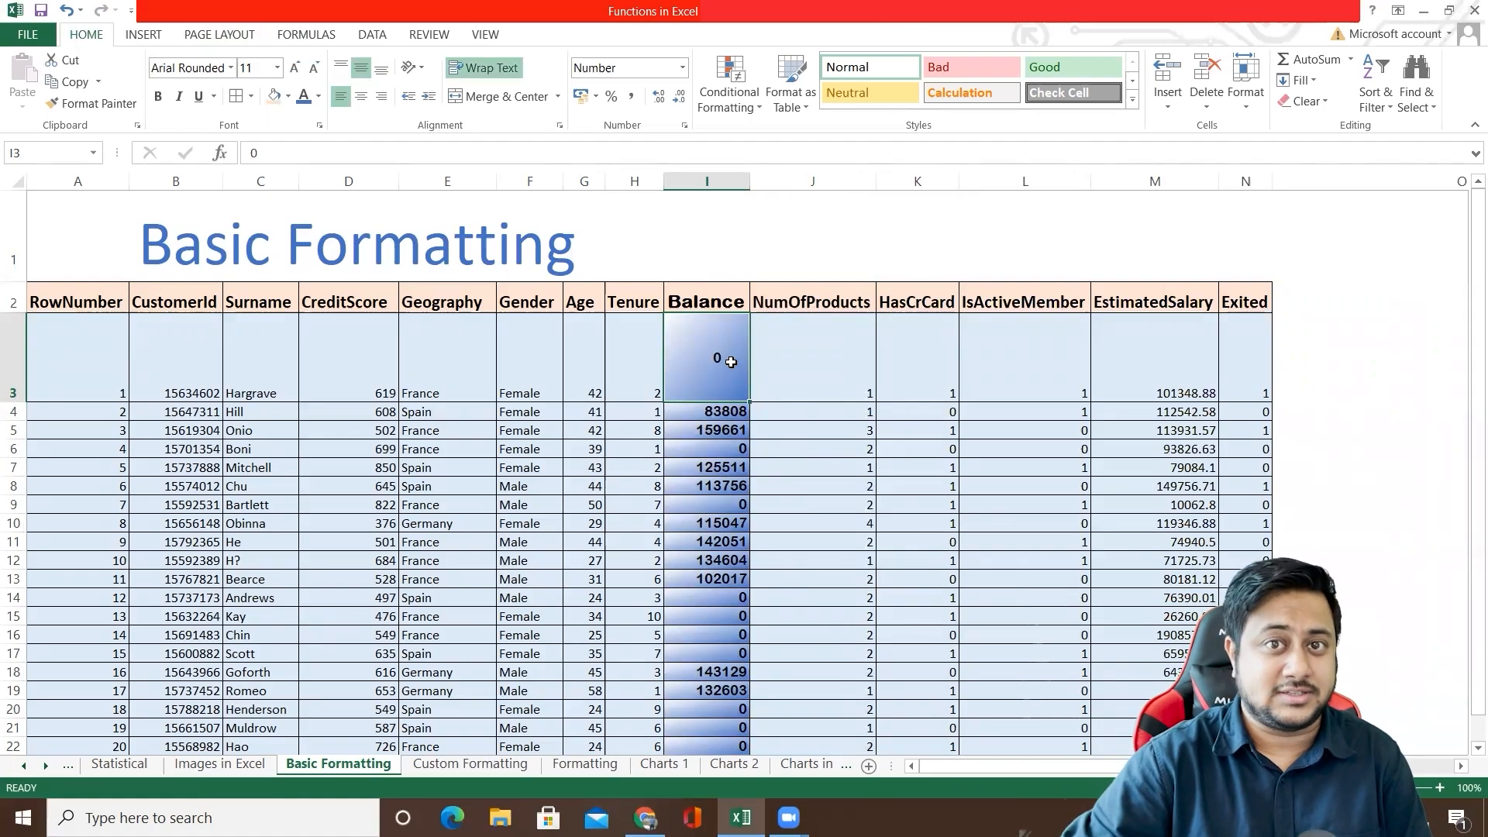
pyautogui.click(800, 361)
# Step: Examine the Locked and Hidden protection options in Format Cells for the Balance values I3:I22
pyautogui.moveTo(695, 365); pyautogui.dragTo(724, 481)
pyautogui.scroll(-2, 707, 466)
pyautogui.rightClick(712, 412)
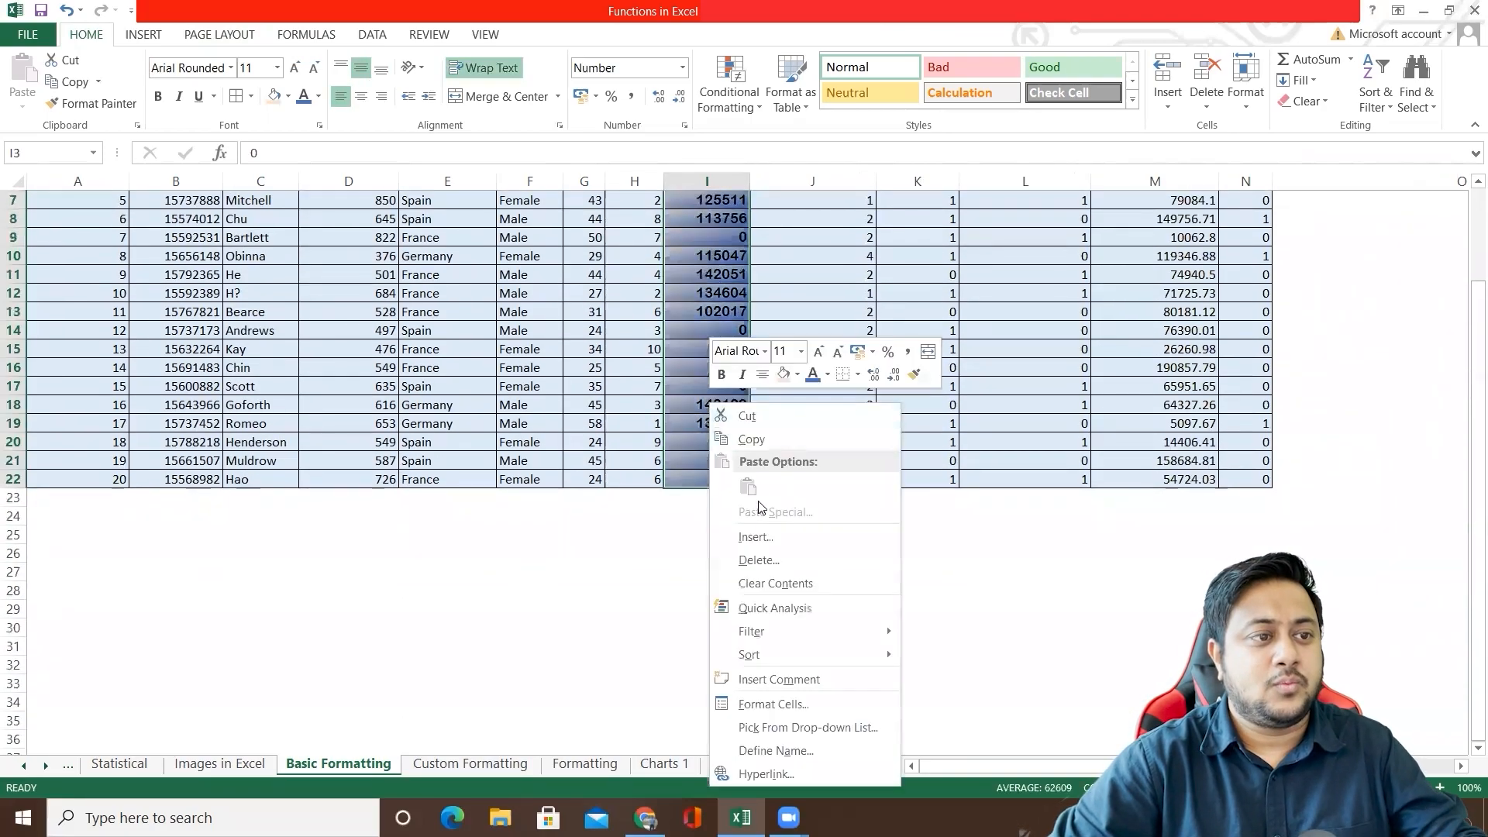
pyautogui.click(775, 705)
pyautogui.click(882, 377)
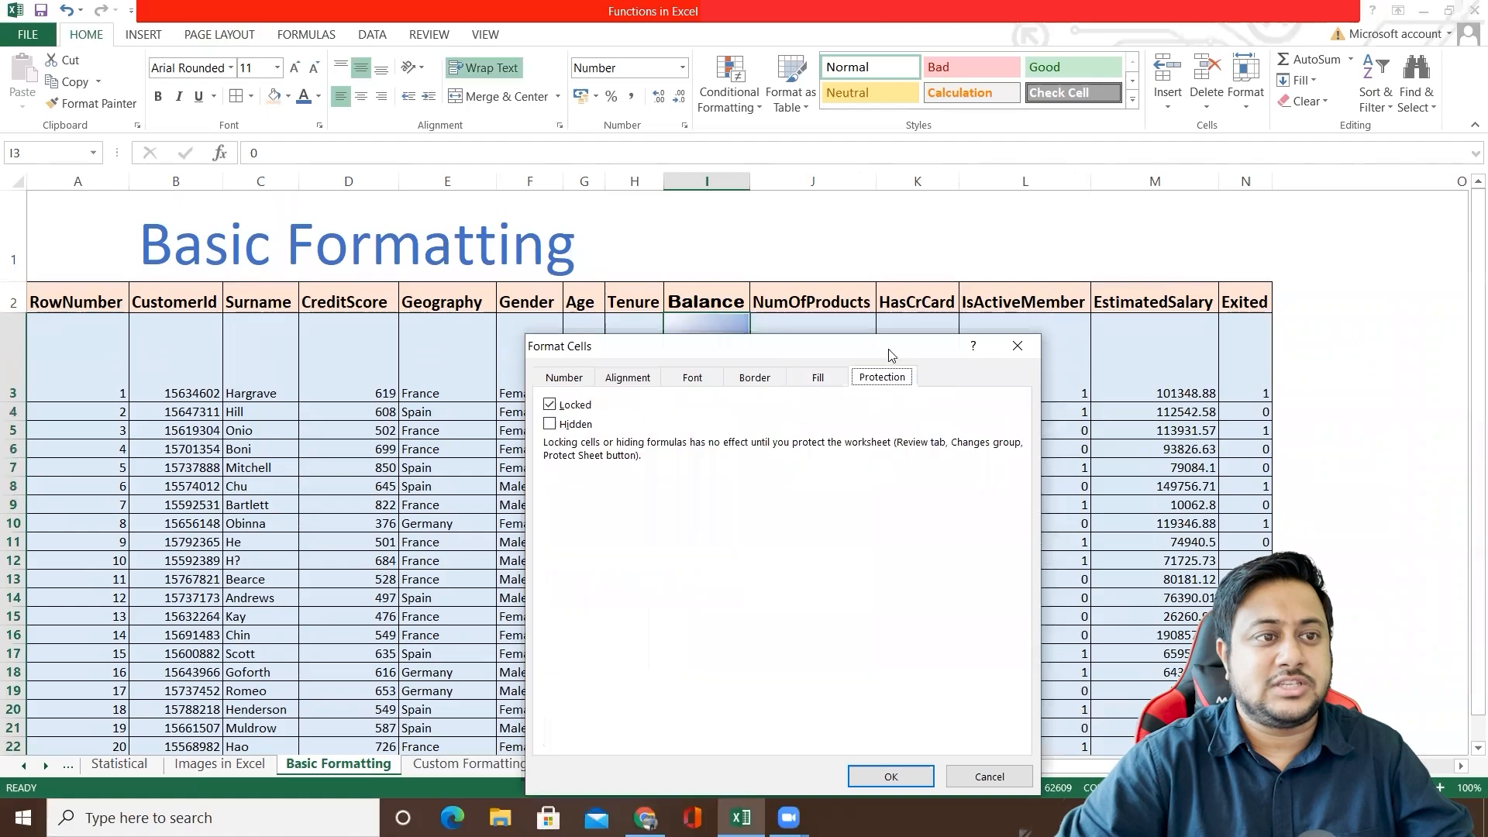
pyautogui.moveTo(893, 346); pyautogui.dragTo(1006, 211)
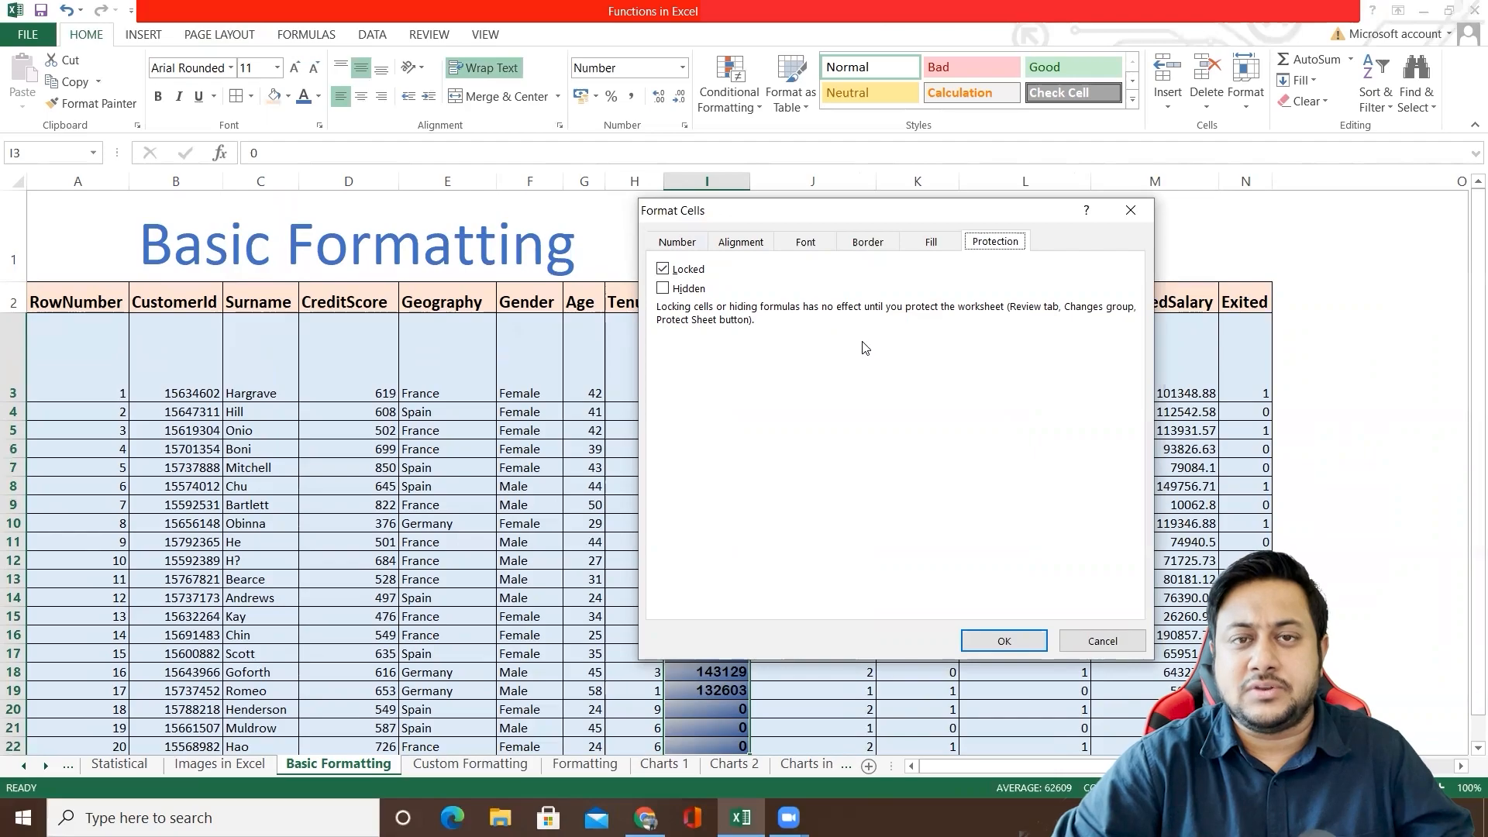
# Step: Review the fill, border, font, number and alignment settings of the Balance values and close Format Cells without changes
pyautogui.click(934, 243)
pyautogui.click(867, 243)
pyautogui.click(806, 242)
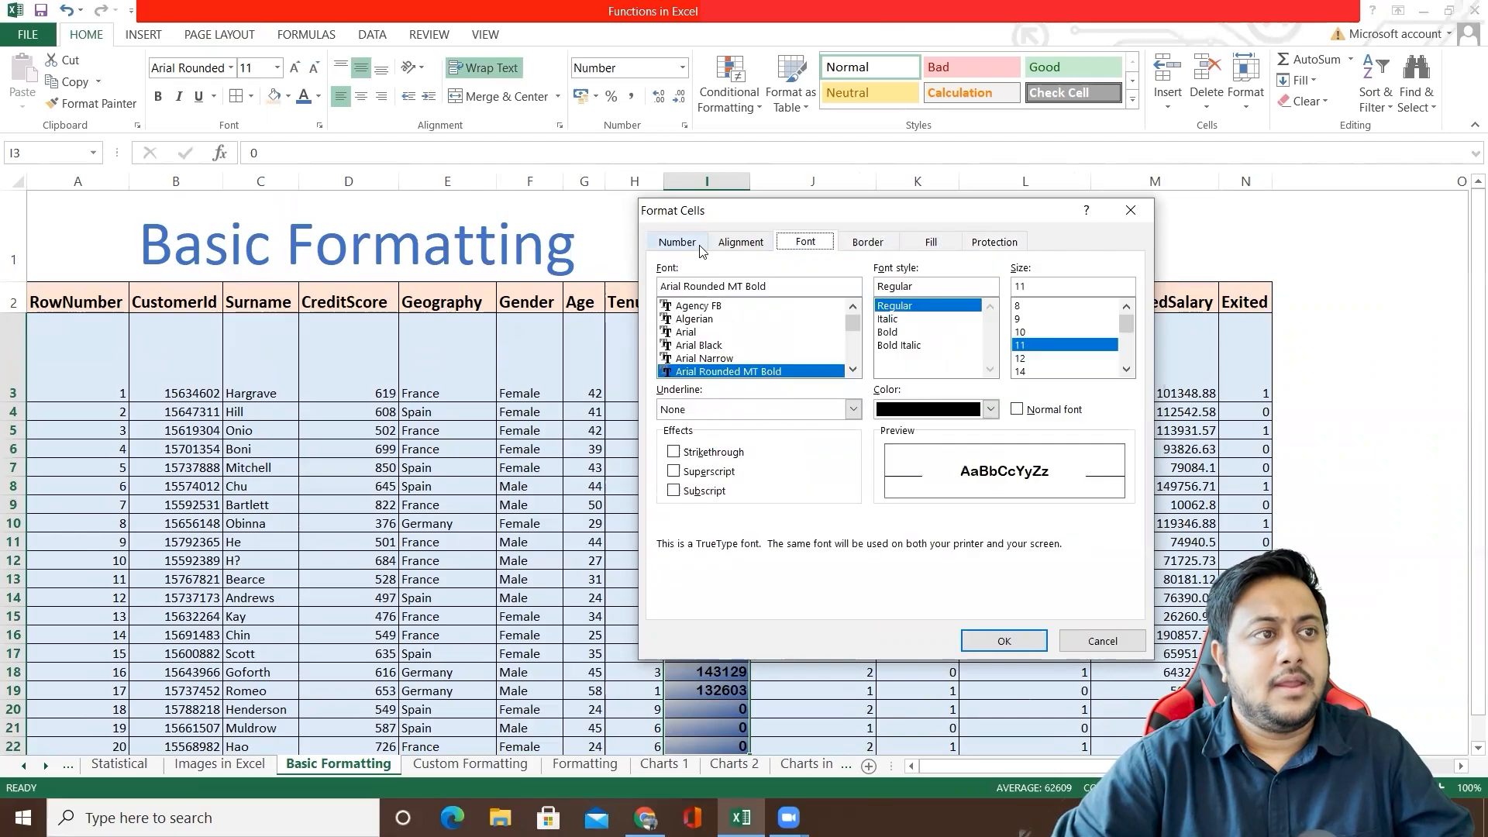
pyautogui.click(679, 245)
pyautogui.click(726, 244)
pyautogui.click(675, 244)
pyautogui.click(755, 241)
pyautogui.click(807, 241)
pyautogui.click(677, 242)
pyautogui.click(740, 242)
pyautogui.click(1131, 210)
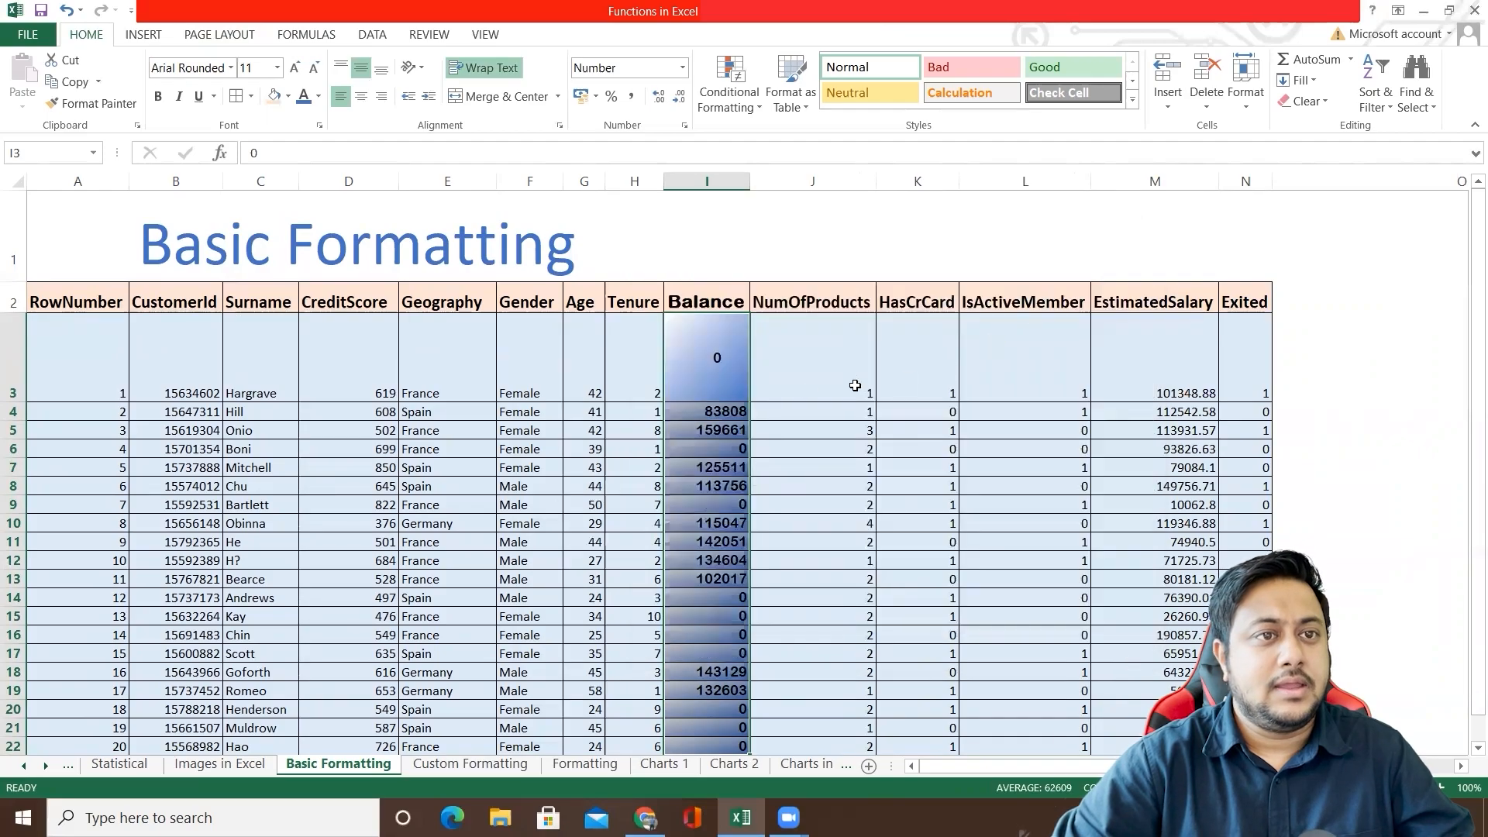
pyautogui.click(802, 366)
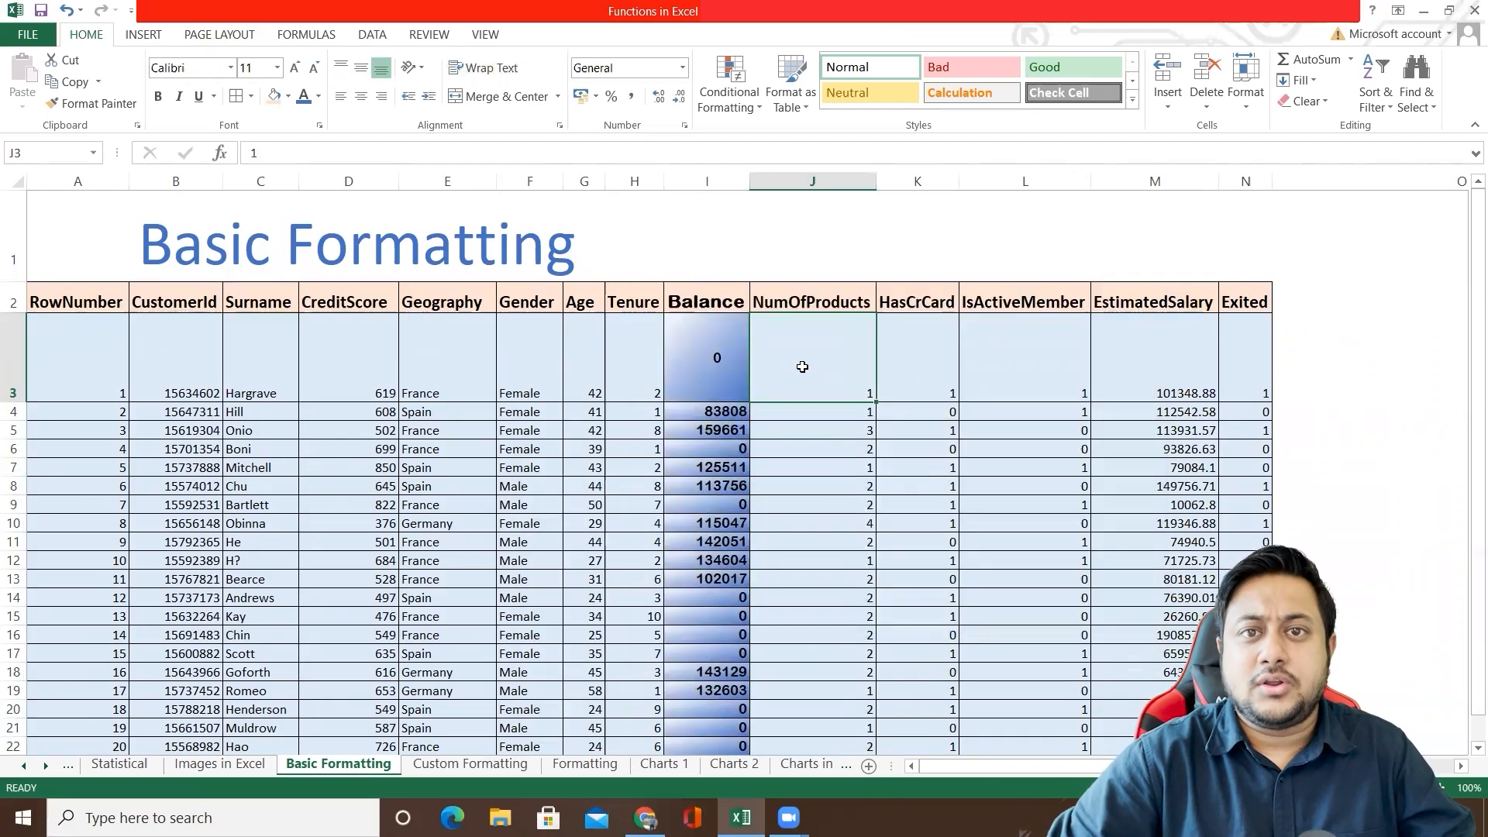
pyautogui.click(700, 365)
pyautogui.scroll(-2, 721, 516)
pyautogui.keyDown('shift'); pyautogui.click(721, 479); pyautogui.keyUp('shift')
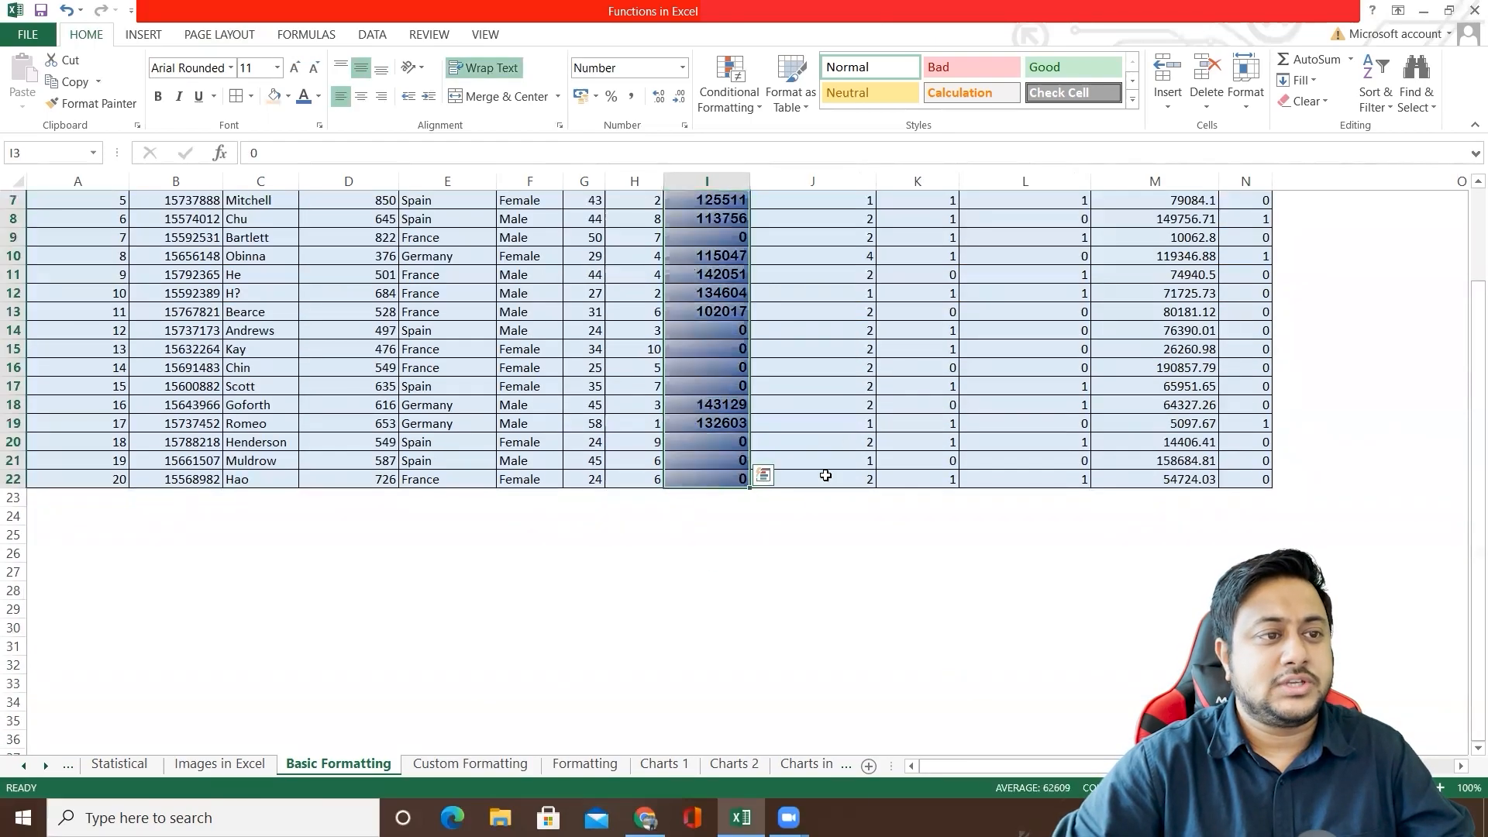
pyautogui.click(620, 520)
pyautogui.click(356, 532)
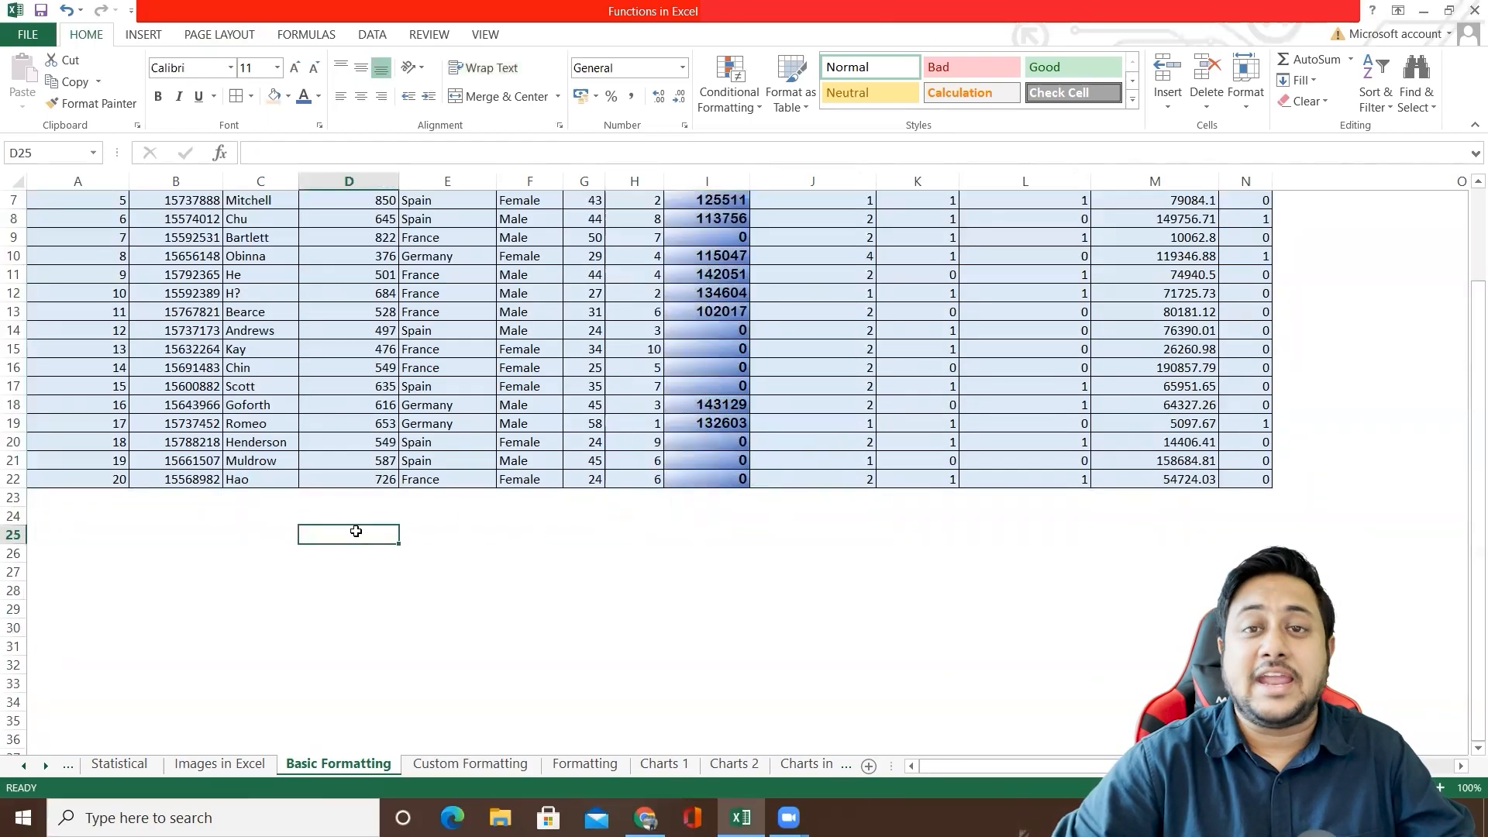
# Step: Enter the heading "Date Formatting" in cell A25 below the table
pyautogui.click(72, 527)
pyautogui.write('Da')
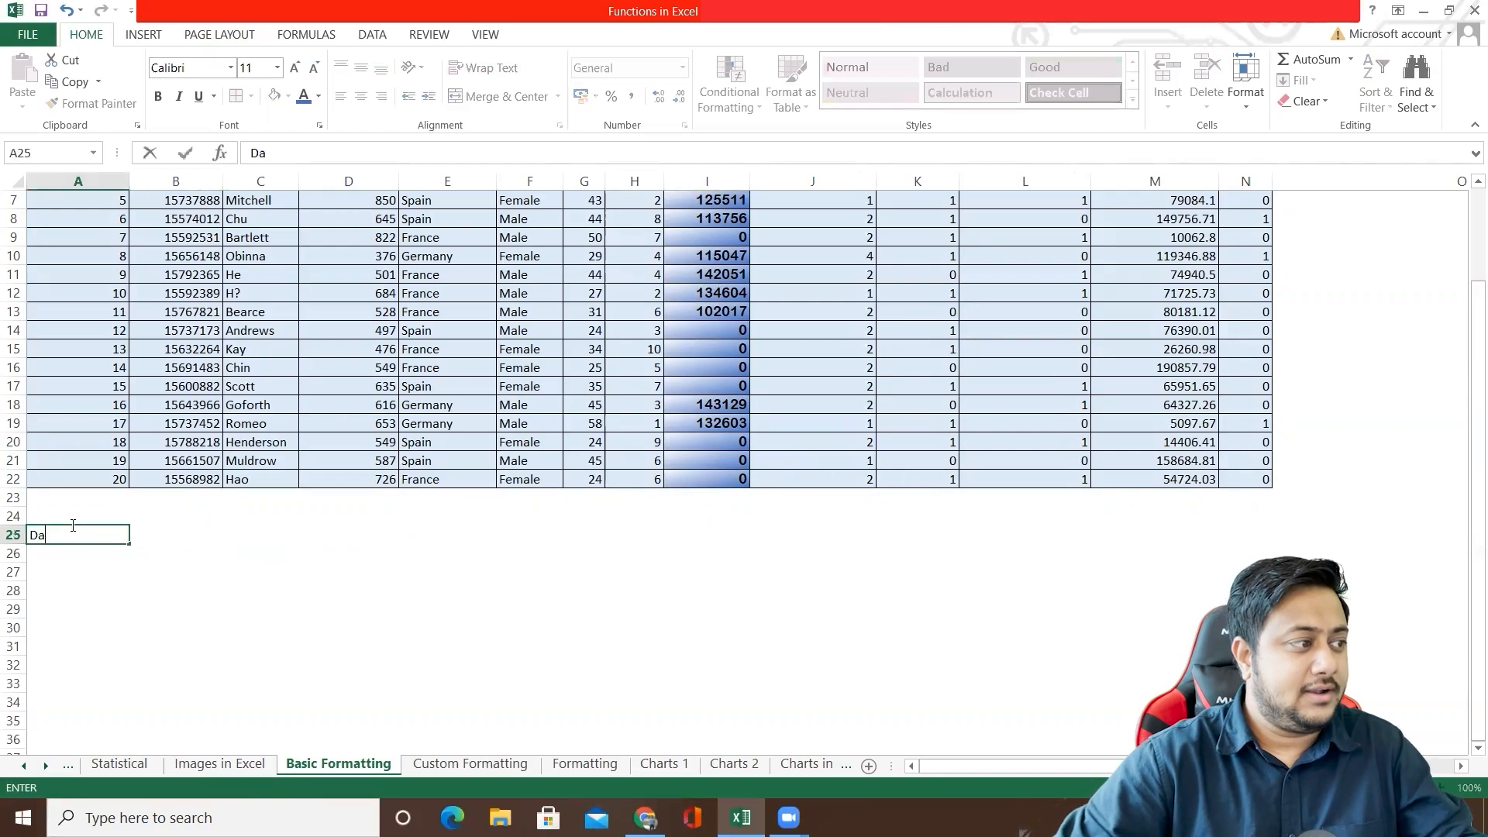
pyautogui.write('te Formatting')
pyautogui.press('Return')
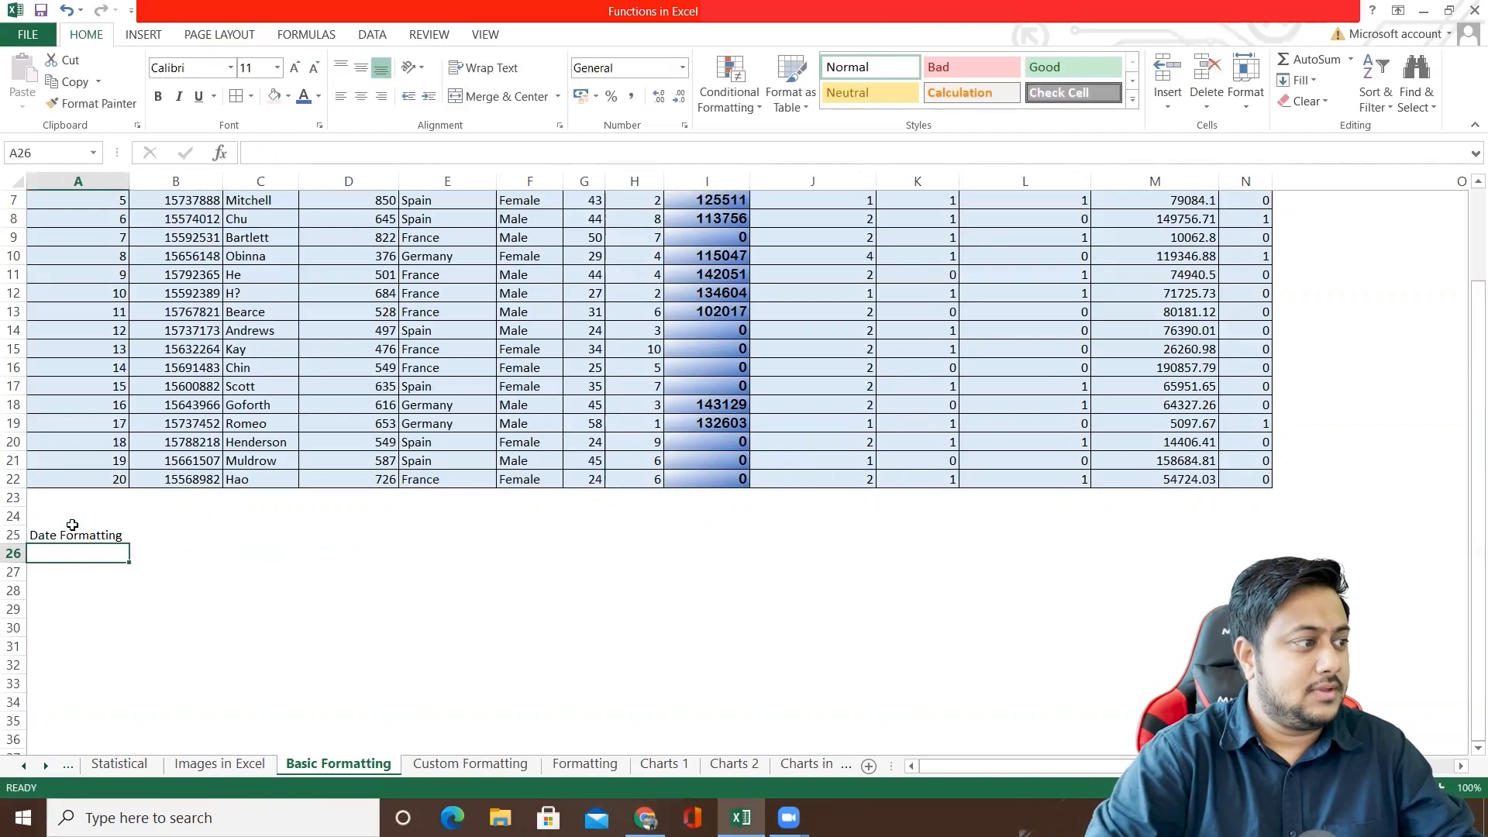
# Step: Format the A25 heading as bold size 20 with a light orange fill, and widen column A to fit it
pyautogui.click(78, 535)
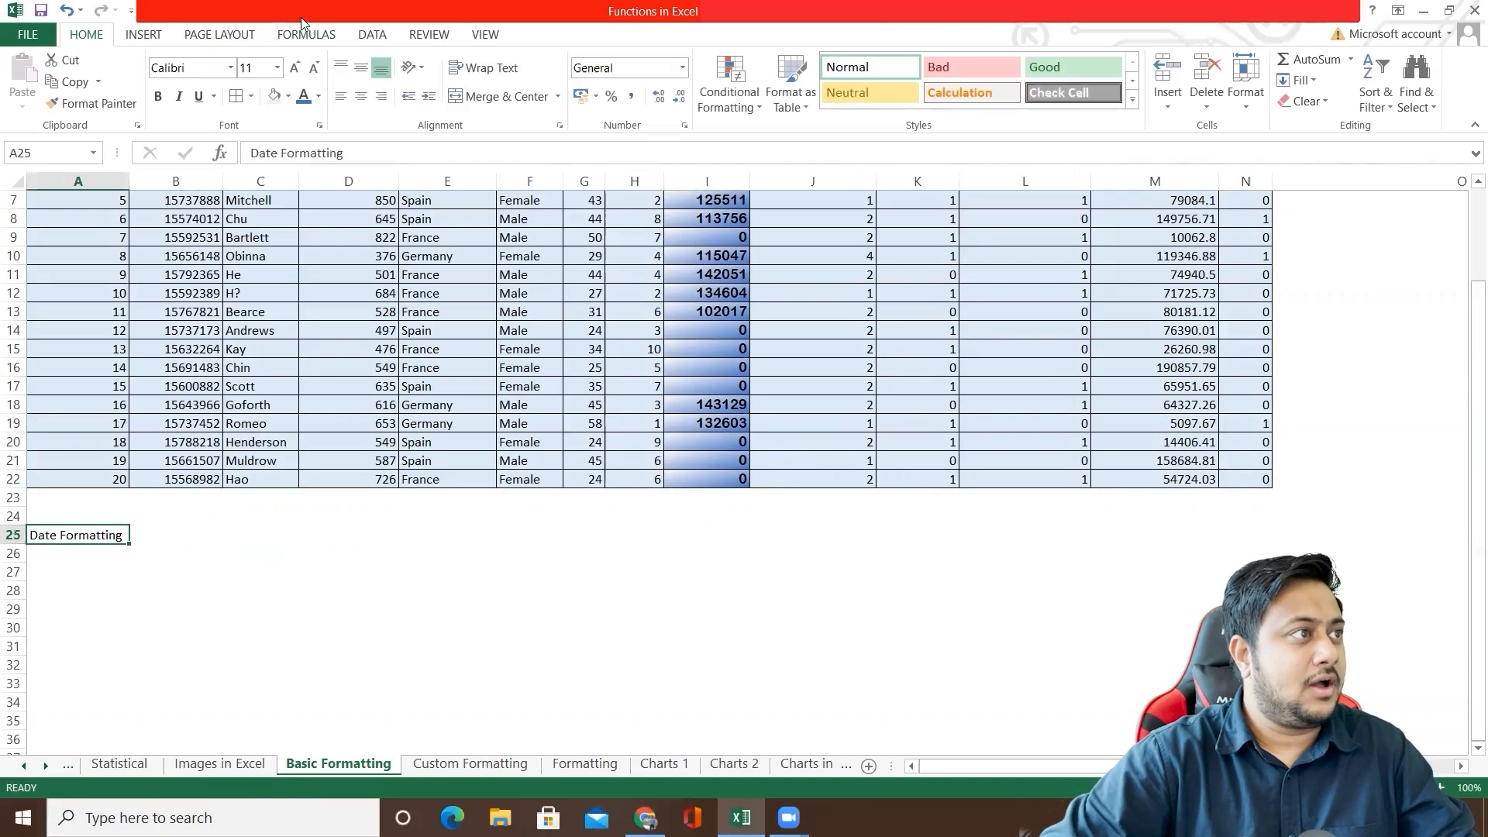
pyautogui.click(251, 67)
pyautogui.write('20')
pyautogui.press('Return')
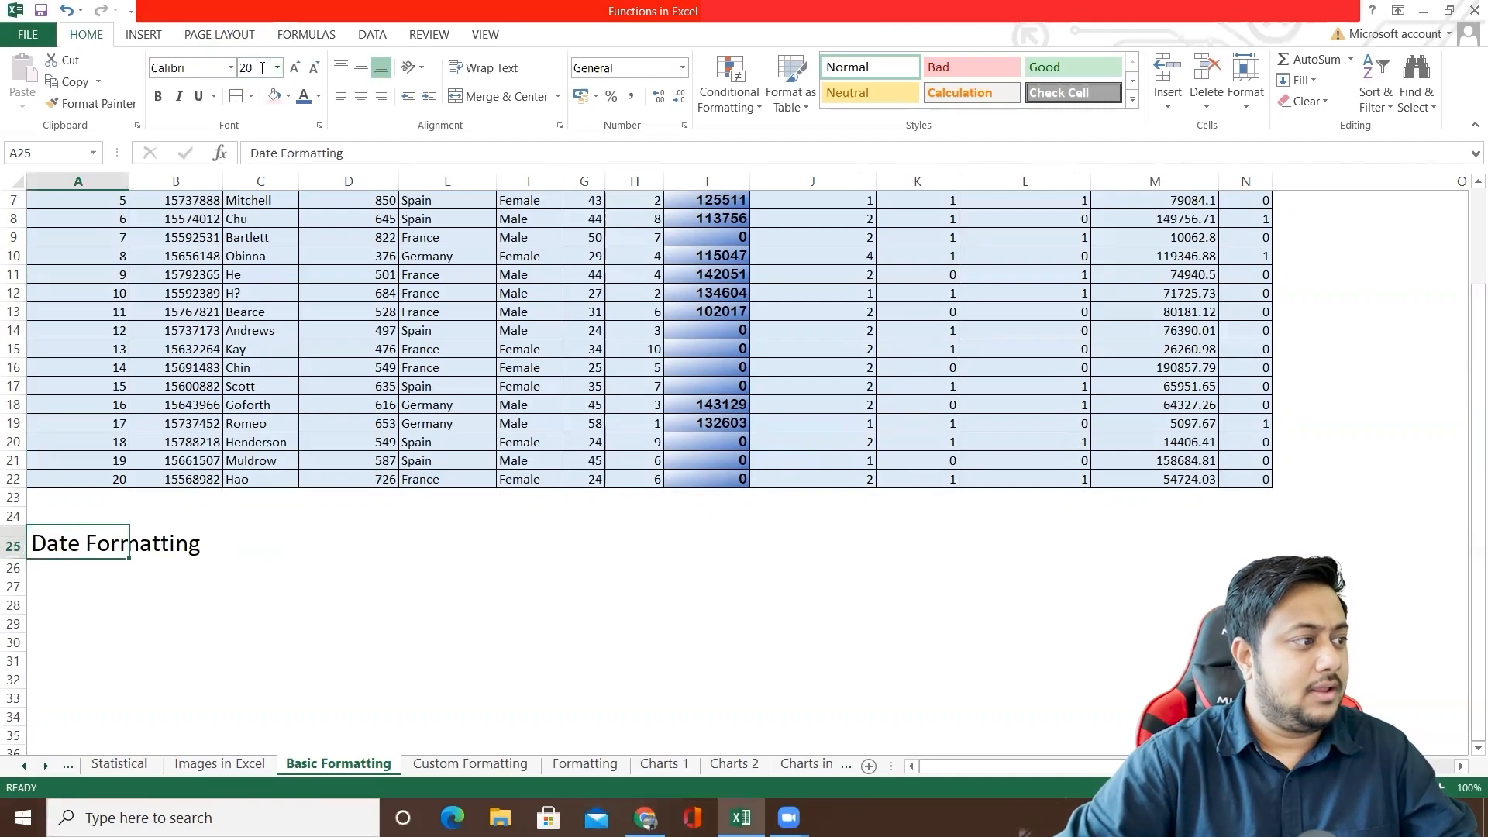
pyautogui.hotkey('ctrl', 'b')
pyautogui.click(275, 95)
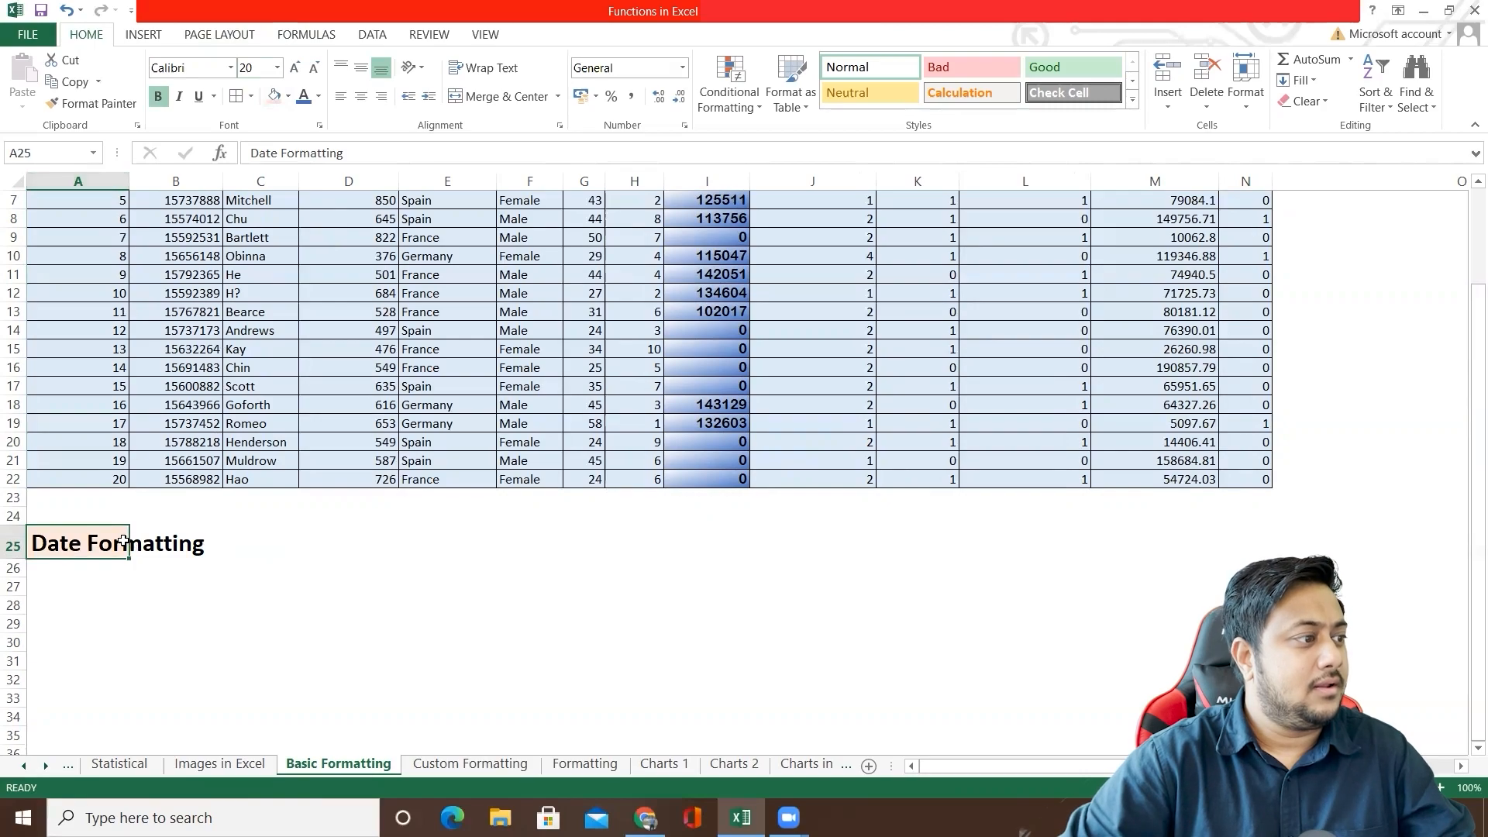
pyautogui.moveTo(129, 180); pyautogui.dragTo(229, 181)
# Step: Enter the dates 01/01/2020 in A27 and 01/02/2020 in A28
pyautogui.click(114, 574)
pyautogui.click(104, 594)
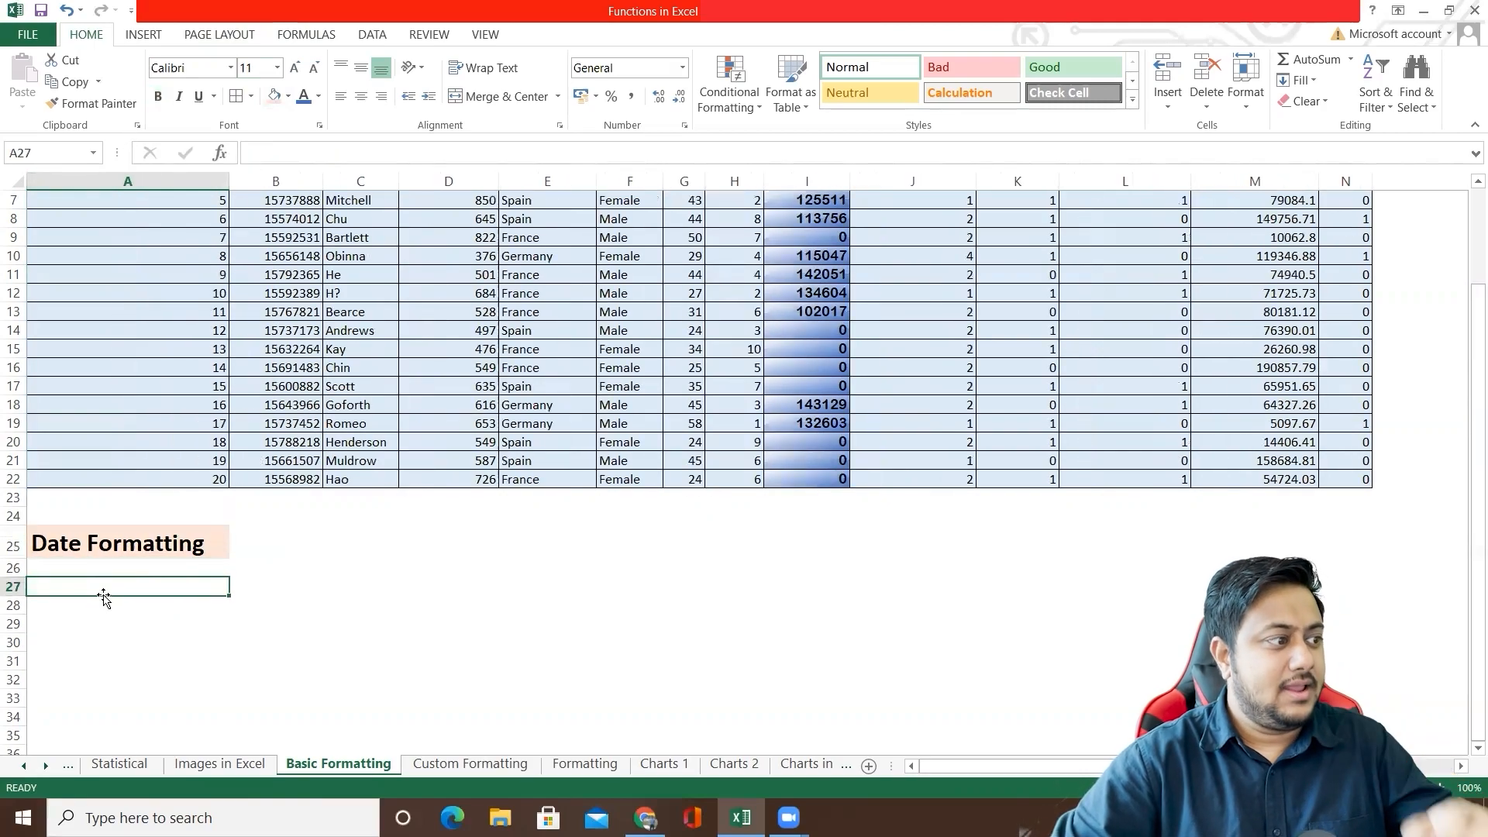
pyautogui.write('0')
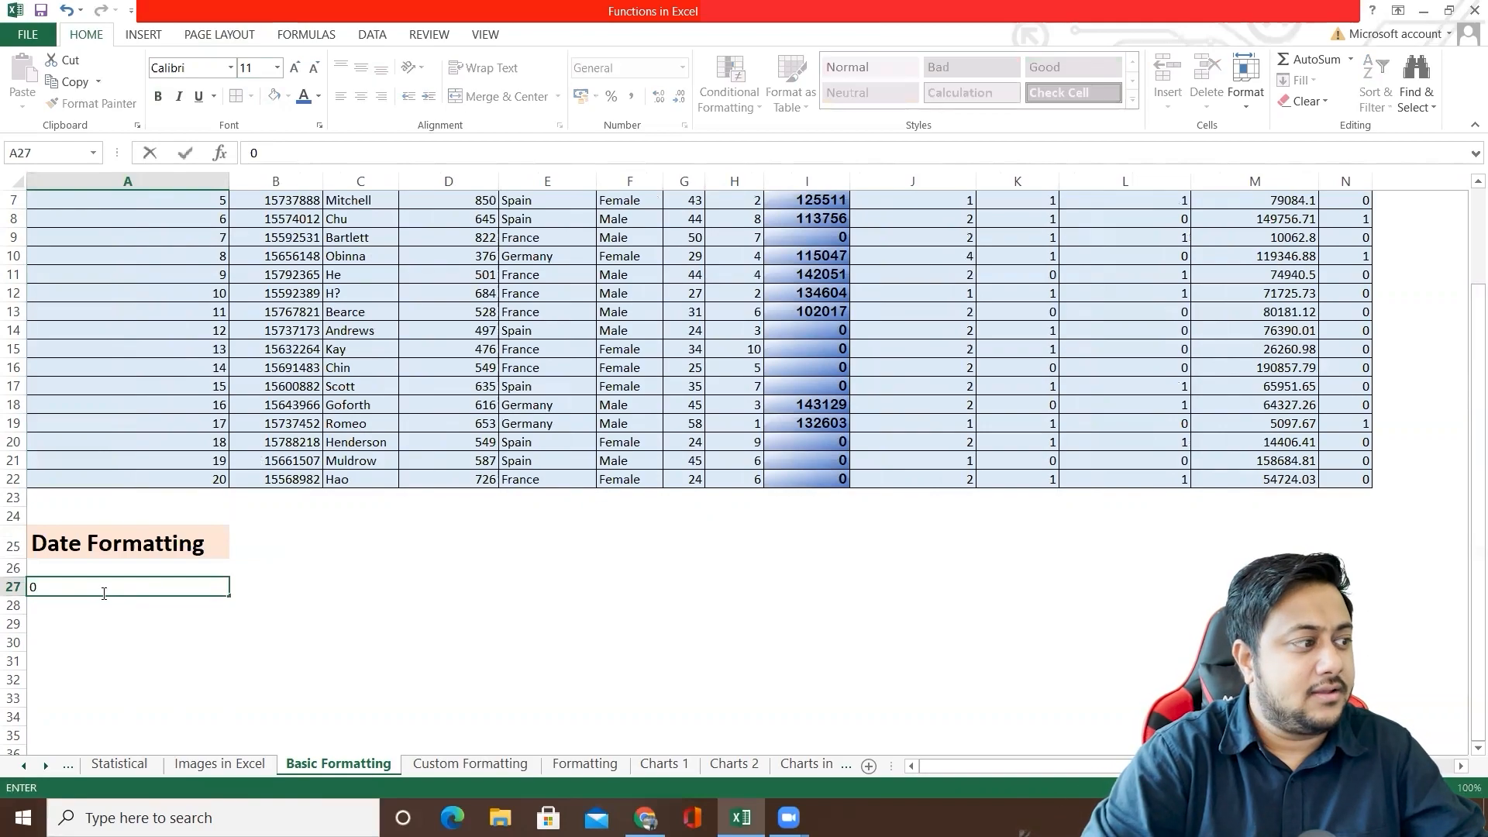
pyautogui.write('1/01/2020')
pyautogui.press('Return')
pyautogui.write('01/02/2020')
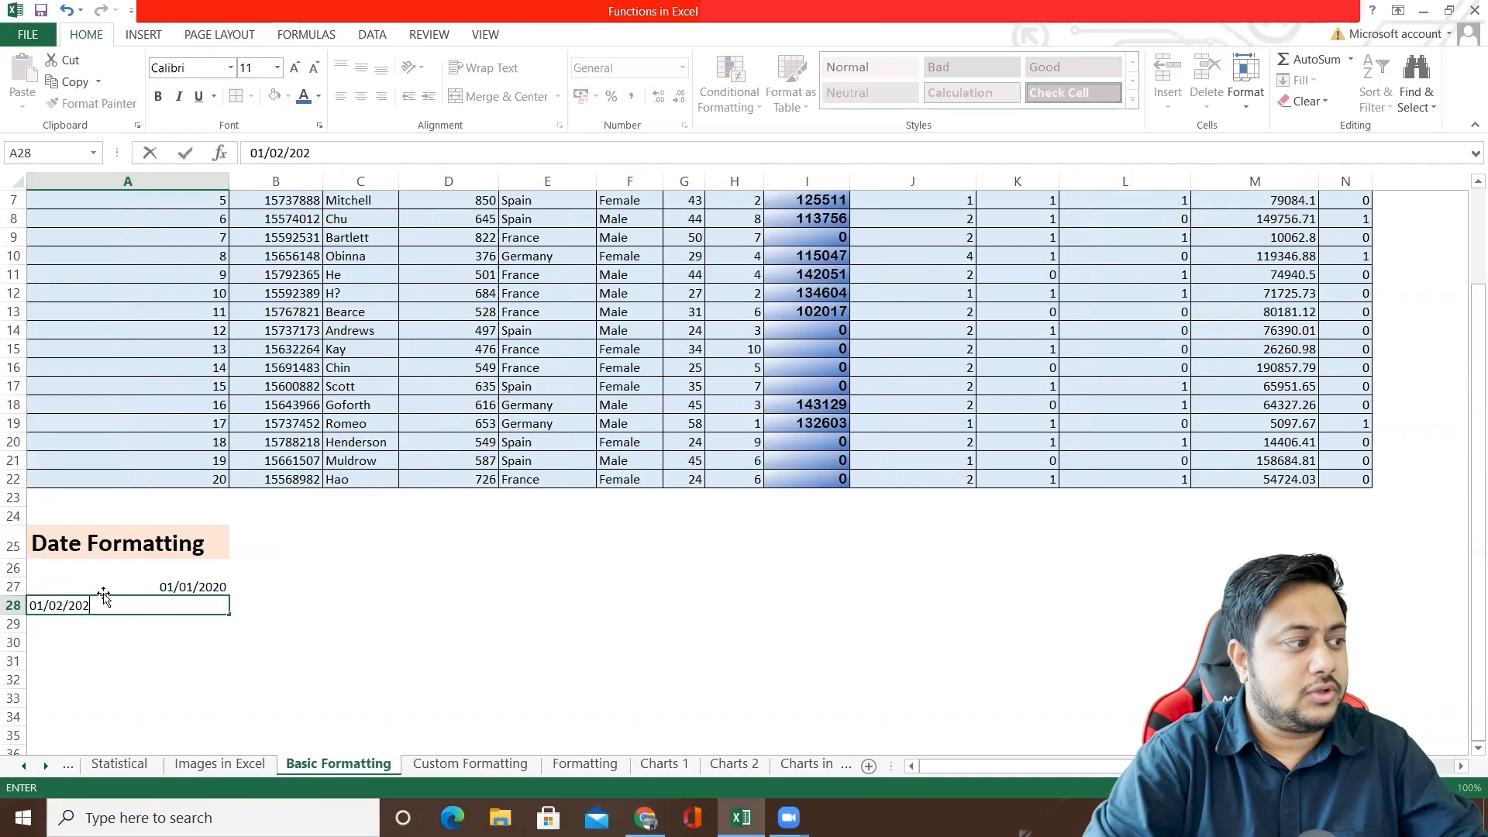
pyautogui.press('Return')
# Step: Format the dates in A27:A28 with the Date type *14 March 2012 and check both cells
pyautogui.moveTo(211, 586)
pyautogui.mouseDown()
pyautogui.moveTo(197, 625)
pyautogui.moveTo(206, 585)
pyautogui.moveTo(209, 604)
pyautogui.moveTo(194, 605)
pyautogui.mouseUp()
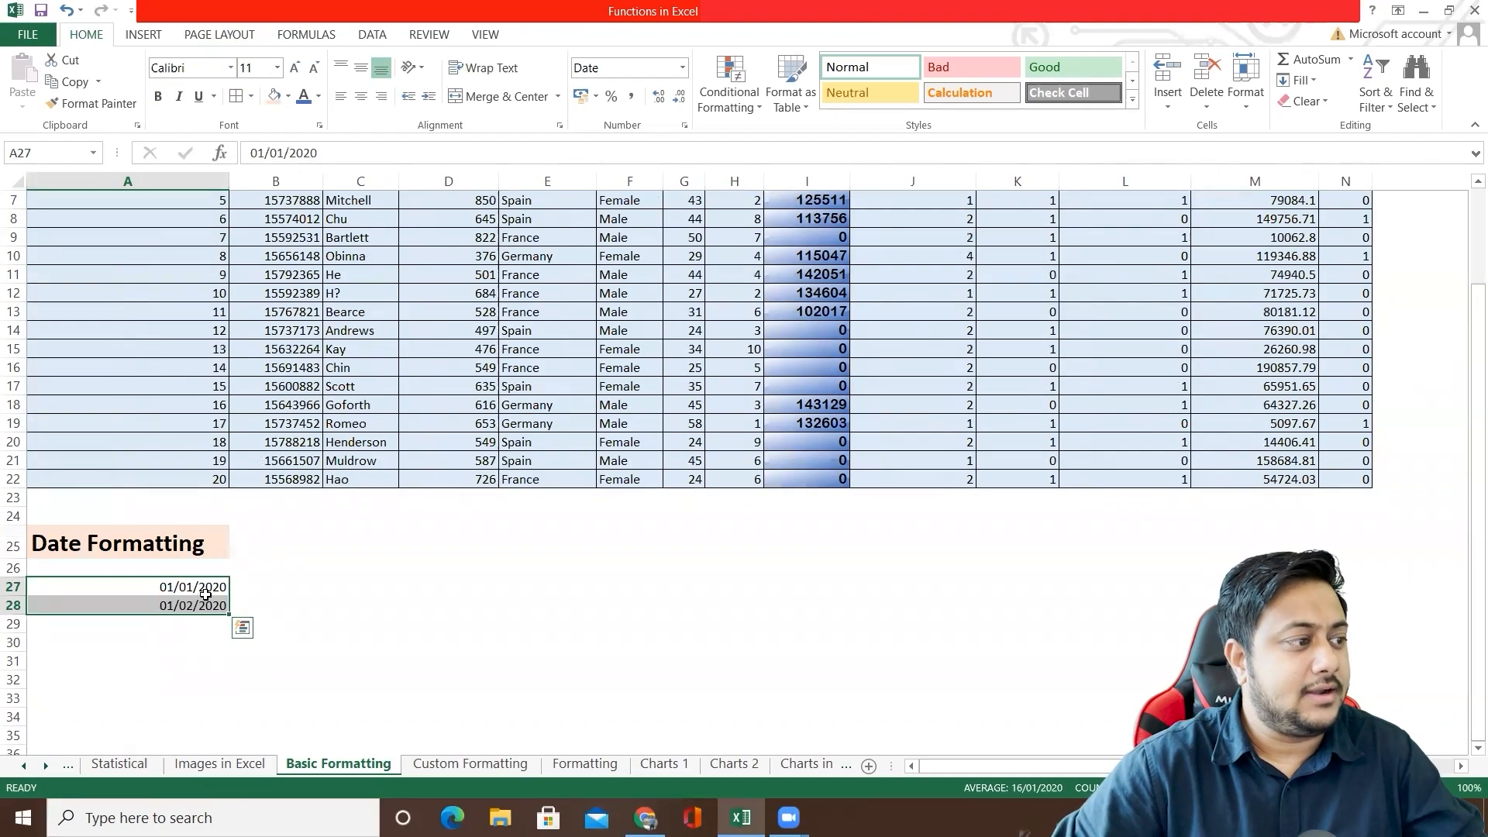
pyautogui.rightClick(208, 594)
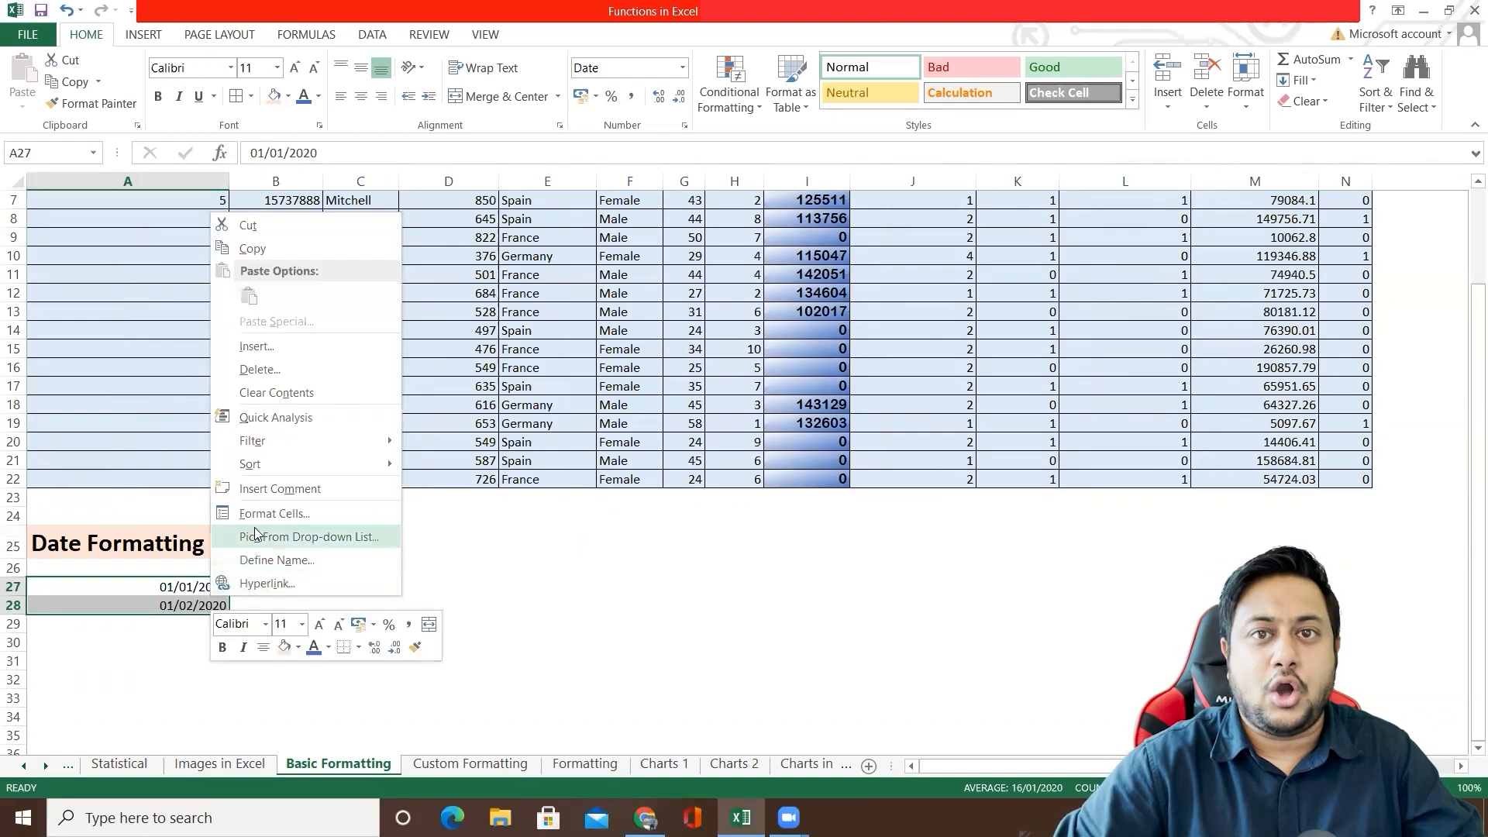
pyautogui.click(274, 513)
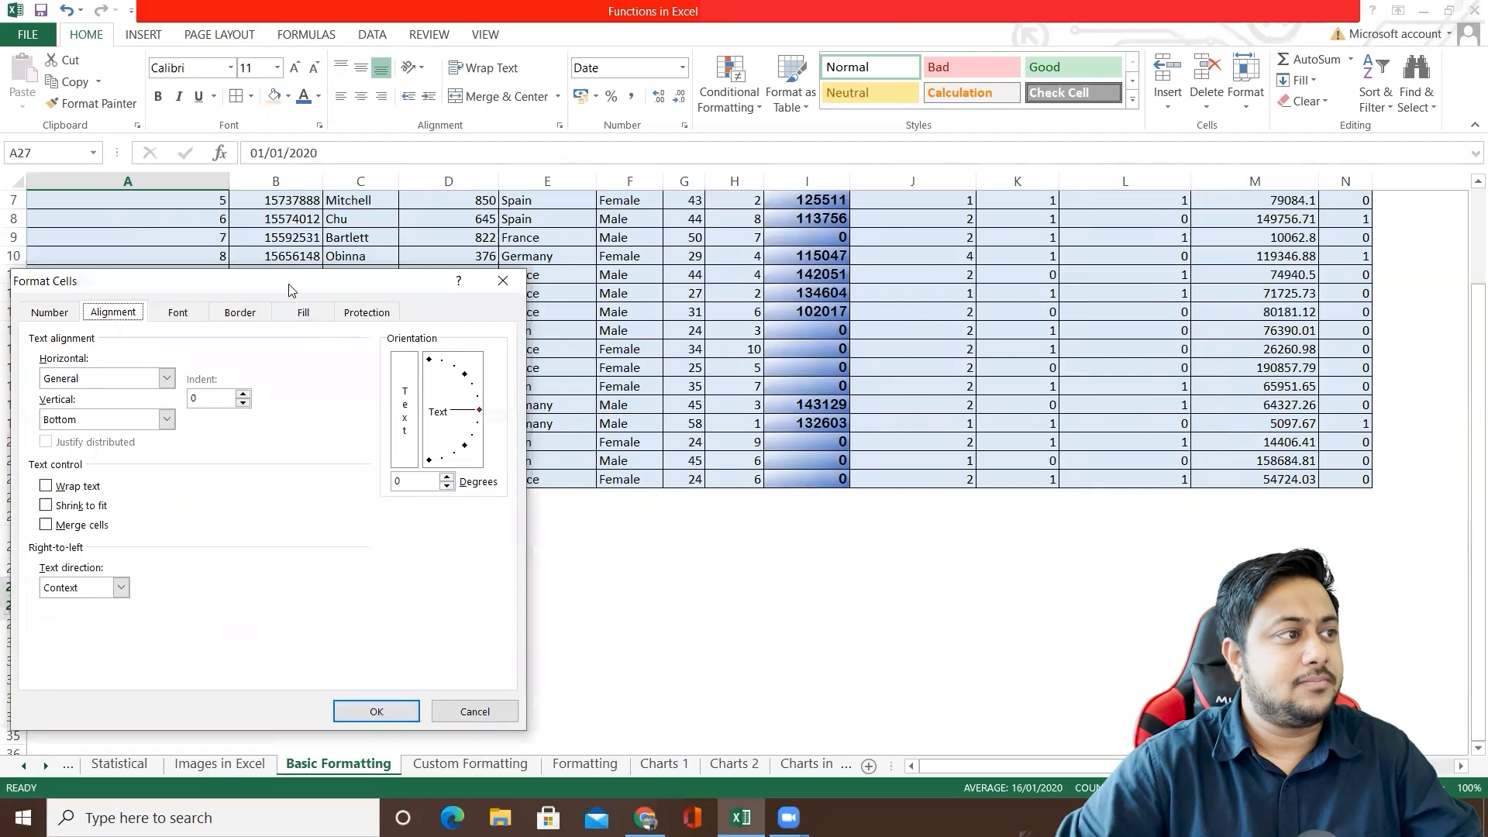
pyautogui.click(577, 269)
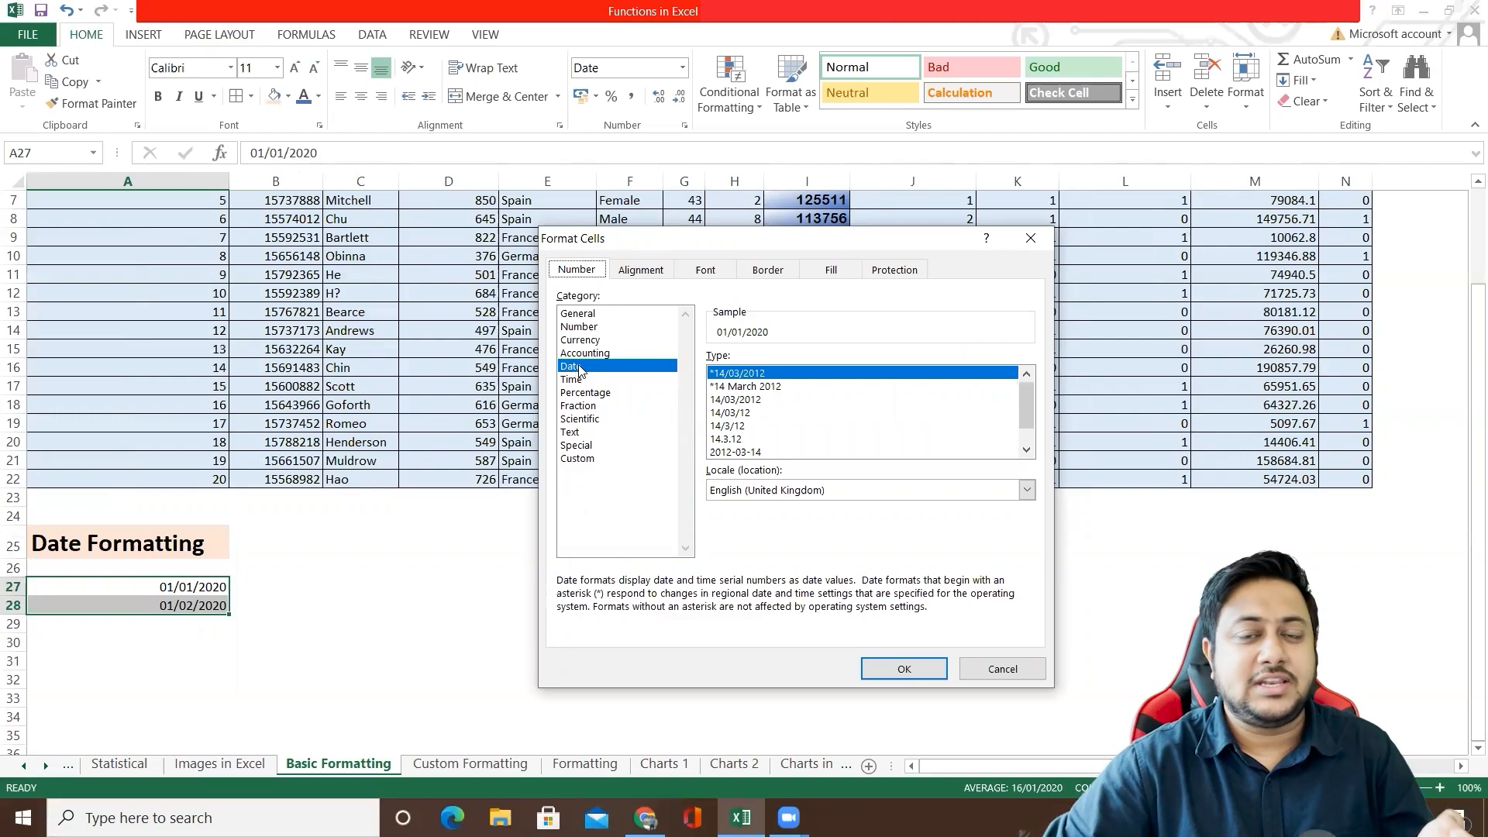
pyautogui.click(745, 387)
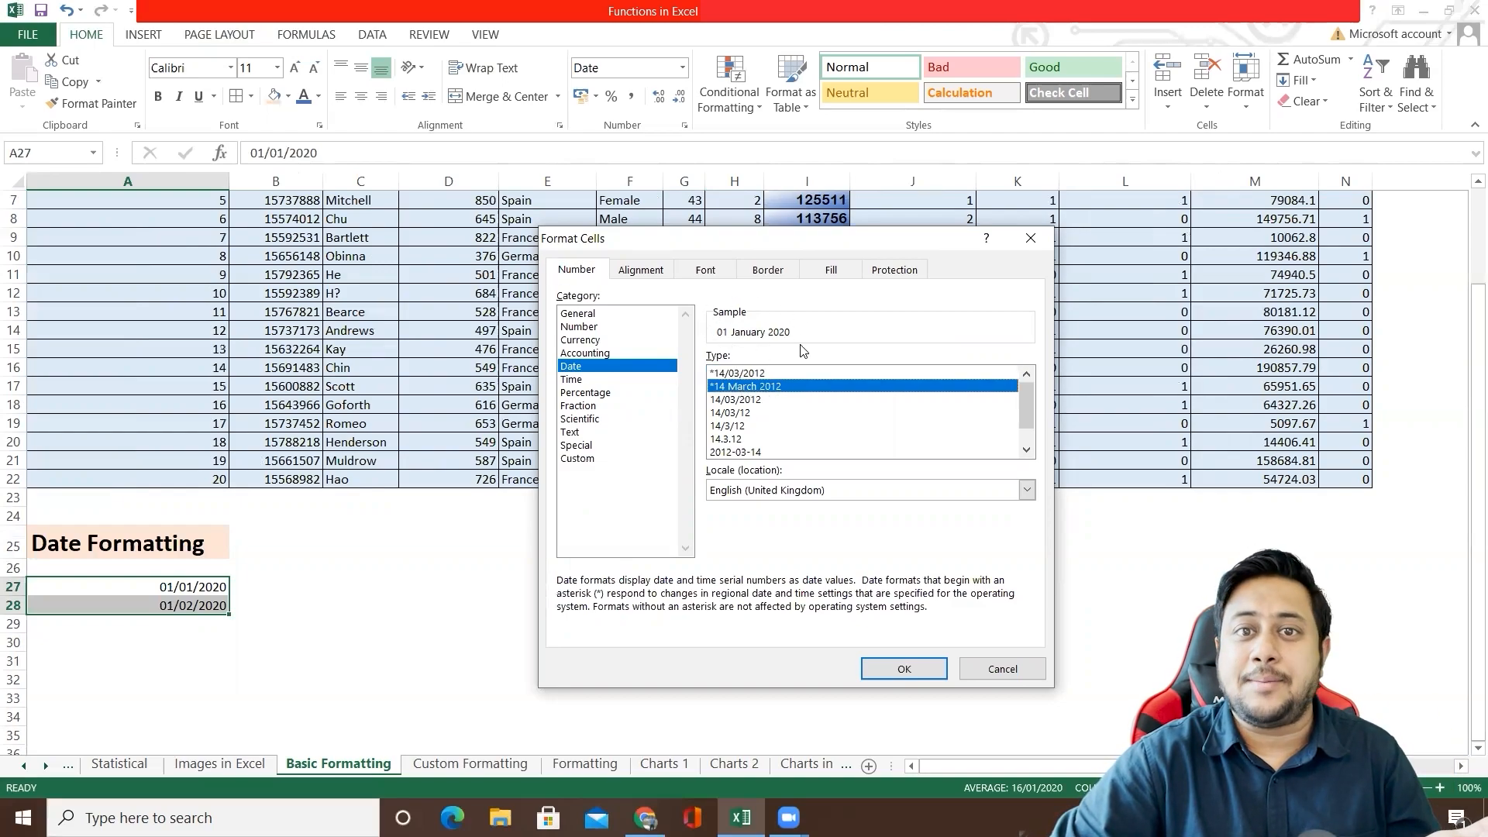
pyautogui.click(732, 400)
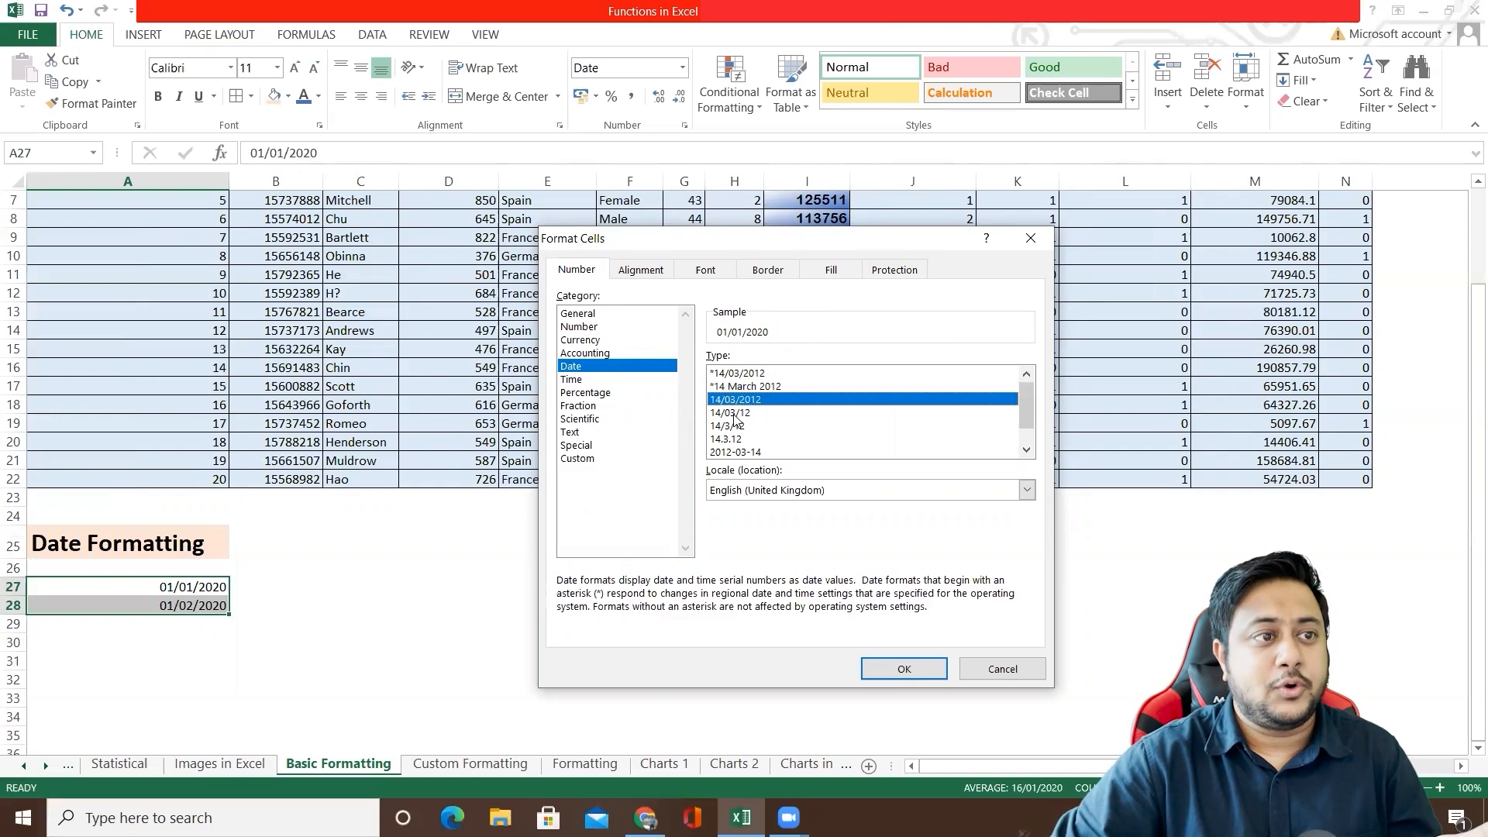
pyautogui.click(742, 388)
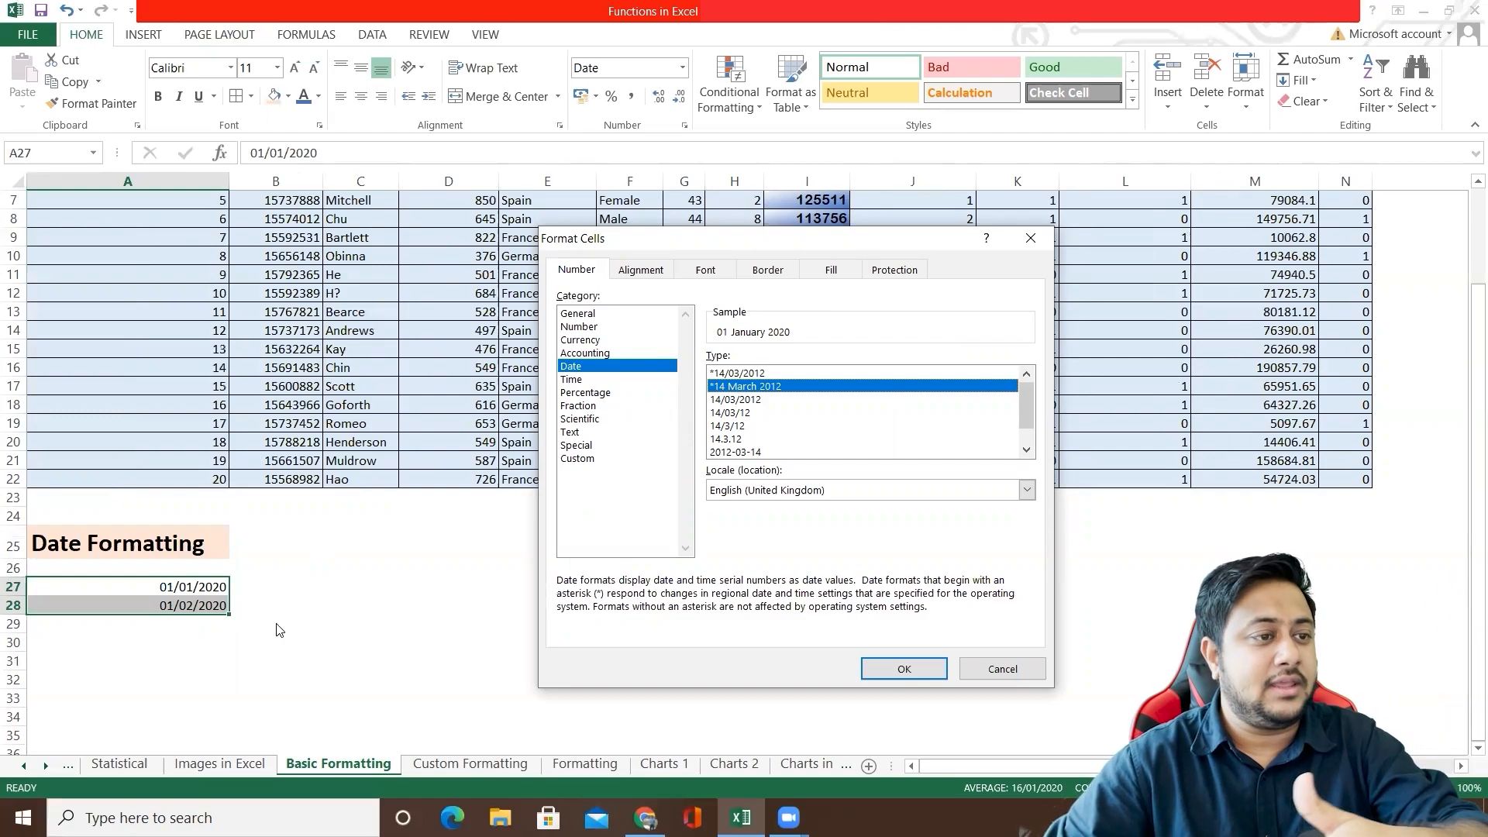
pyautogui.click(900, 670)
pyautogui.click(162, 592)
pyautogui.click(170, 606)
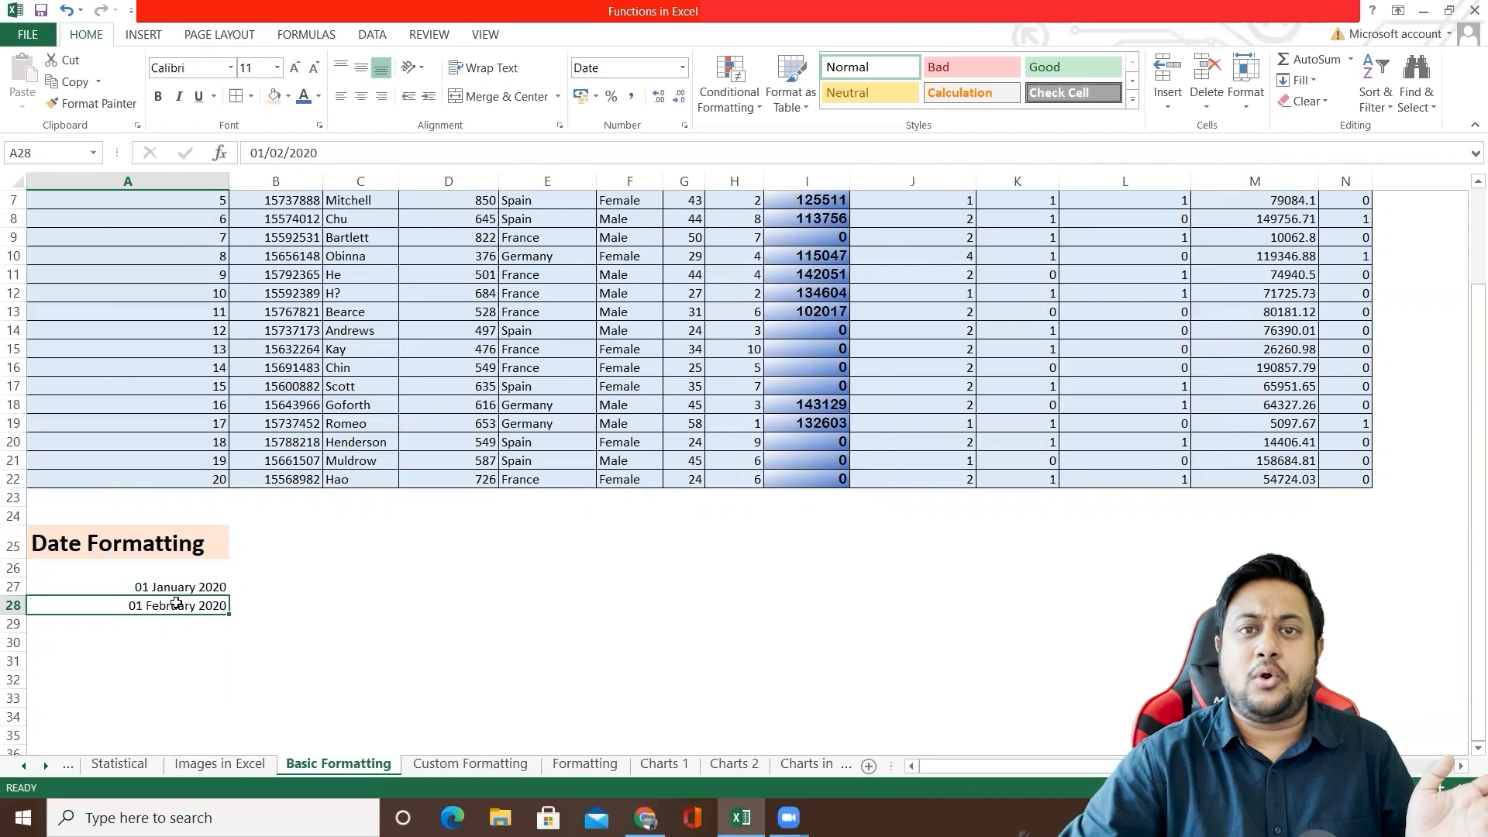
# Step: Reopen Format Cells for the dates in A27:A28 and examine the sample for the different Time types
pyautogui.moveTo(178, 590); pyautogui.dragTo(183, 608)
pyautogui.rightClick(203, 603)
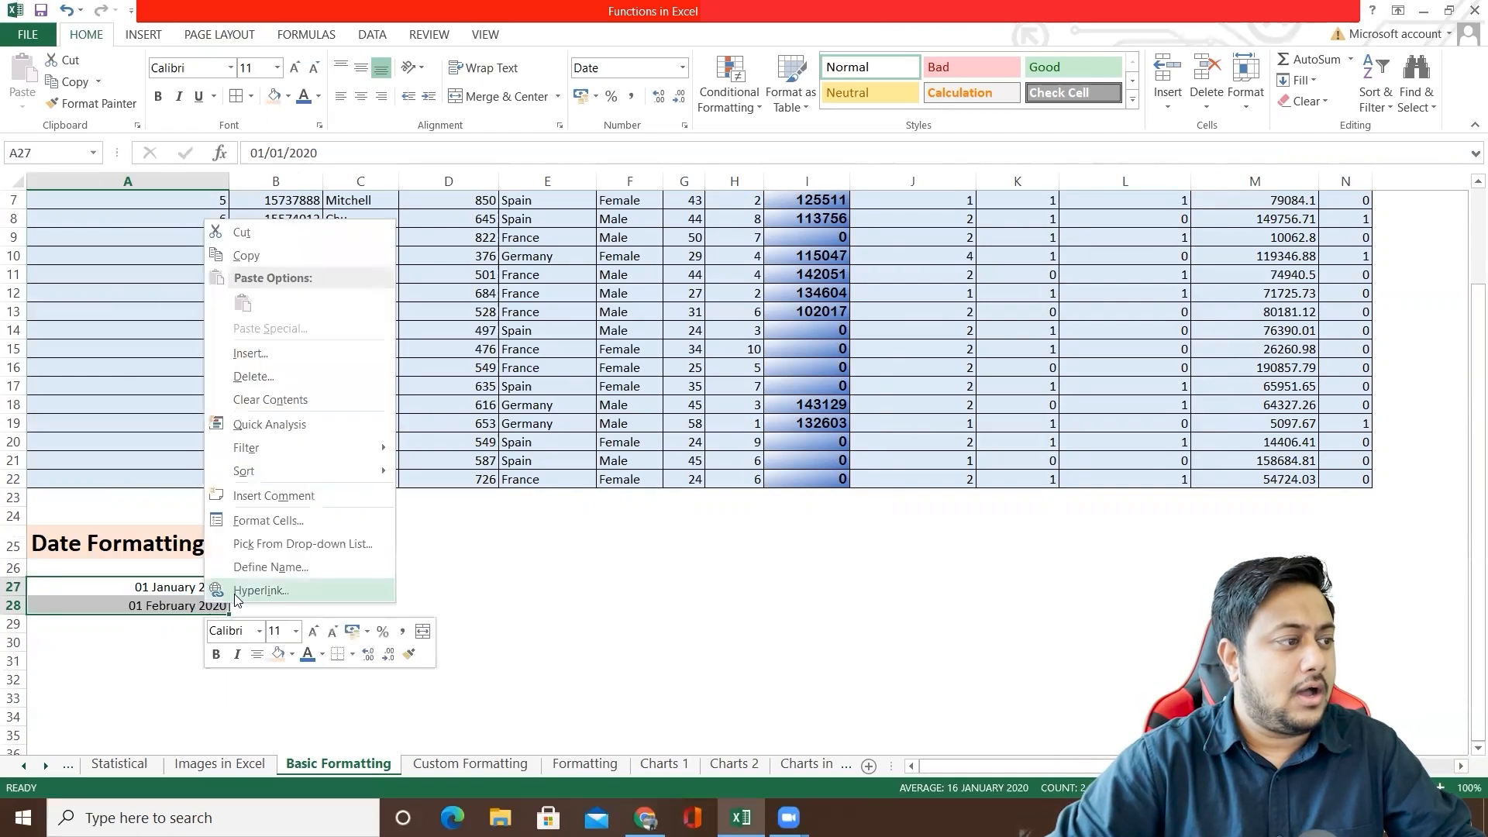
pyautogui.click(275, 520)
pyautogui.click(93, 434)
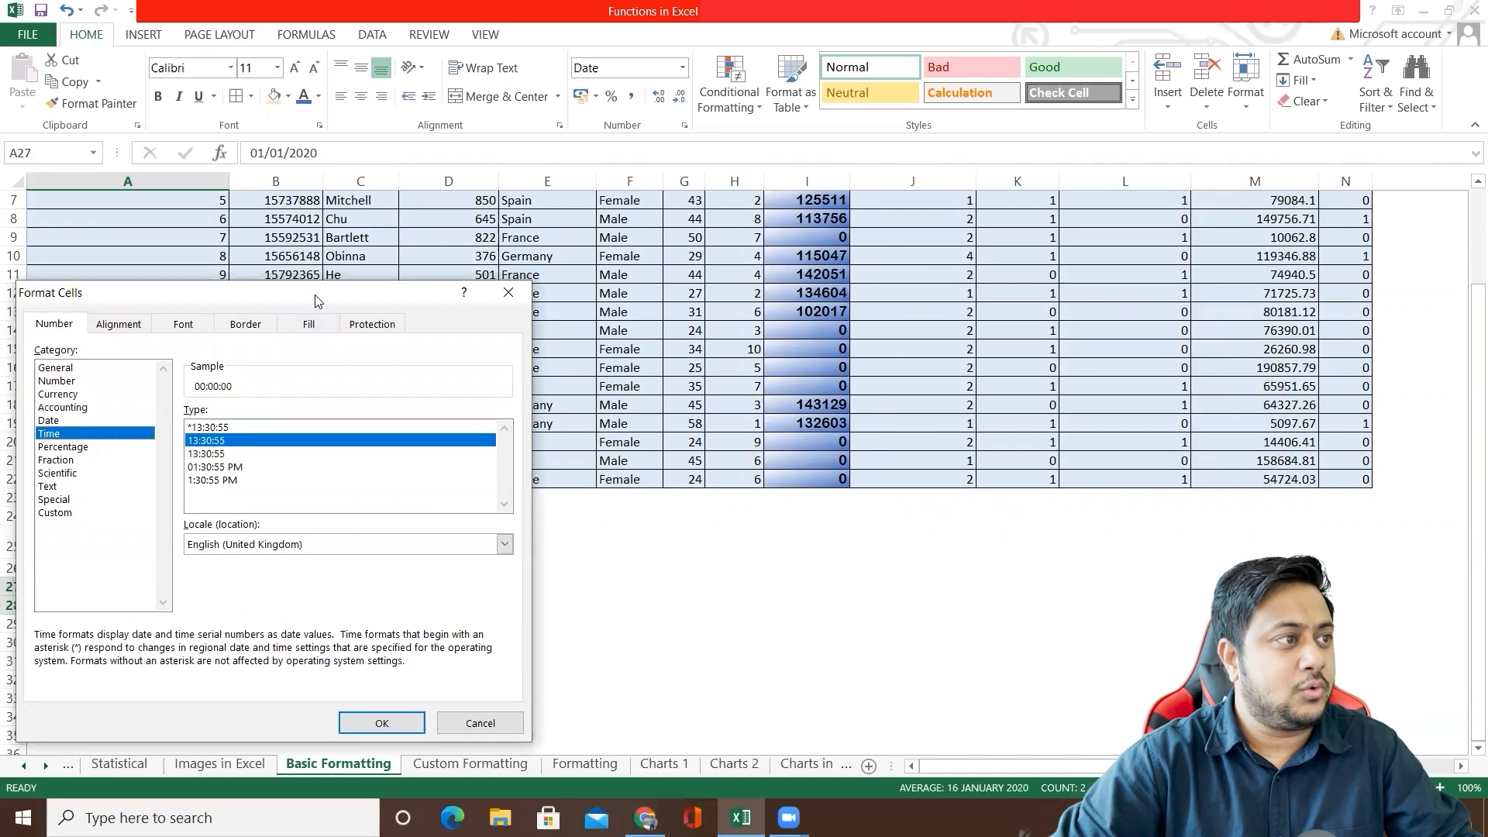
pyautogui.moveTo(324, 300); pyautogui.dragTo(873, 235)
pyautogui.click(616, 357)
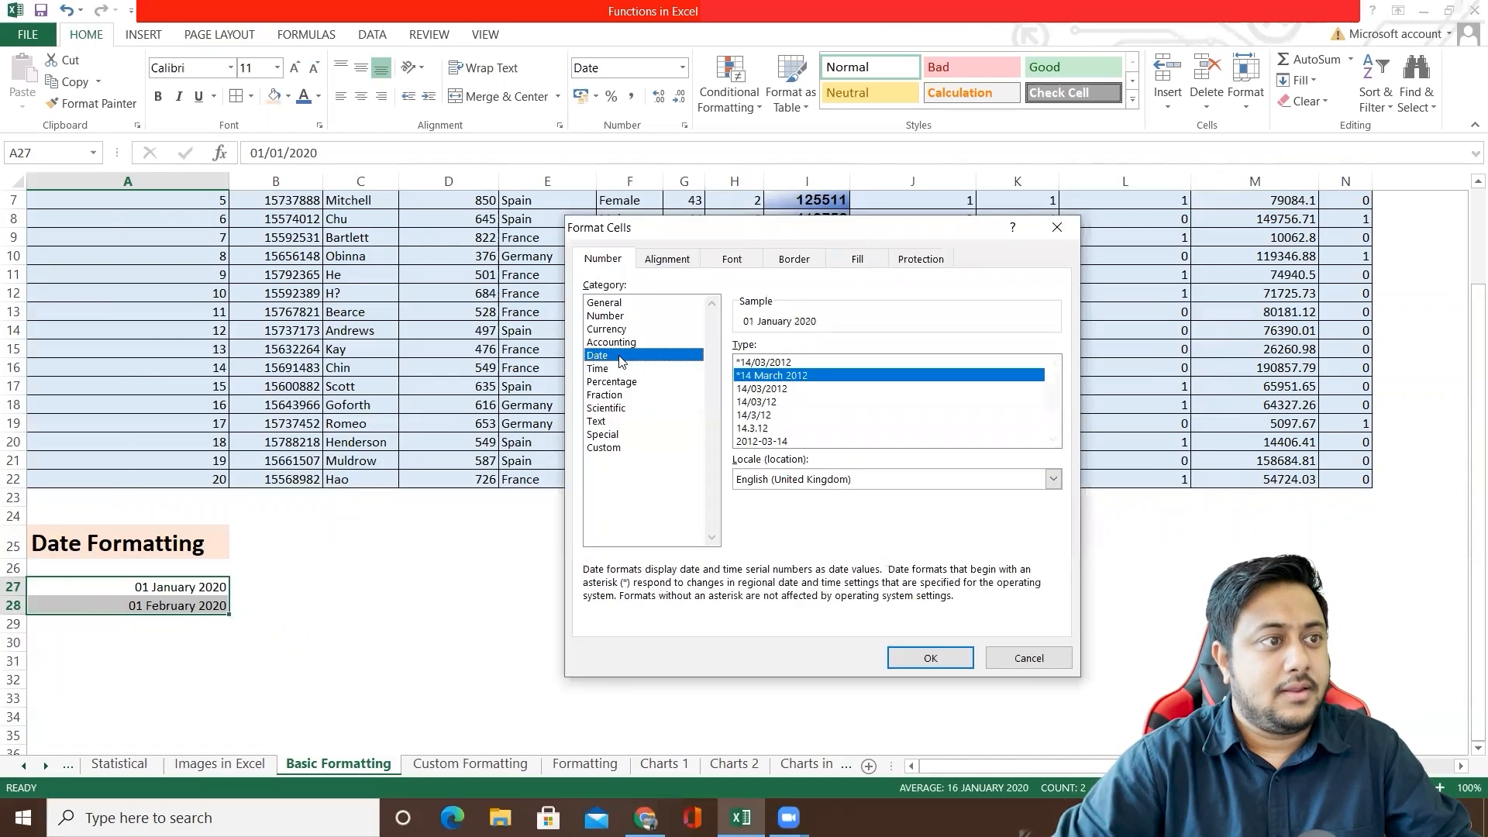
pyautogui.moveTo(1053, 400)
pyautogui.mouseDown()
pyautogui.moveTo(1056, 442)
pyautogui.moveTo(1064, 397)
pyautogui.mouseUp()
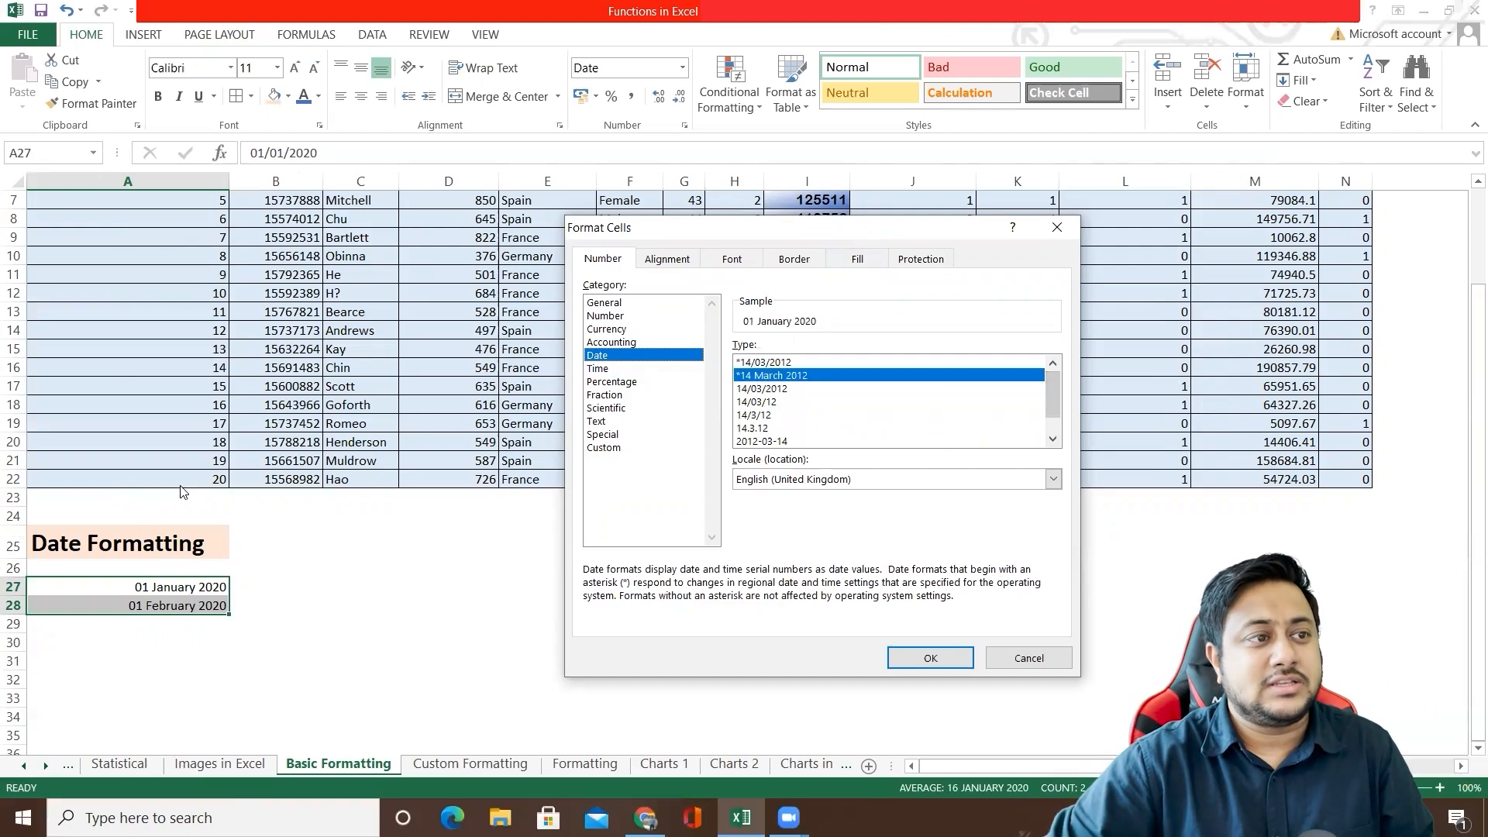
pyautogui.click(612, 369)
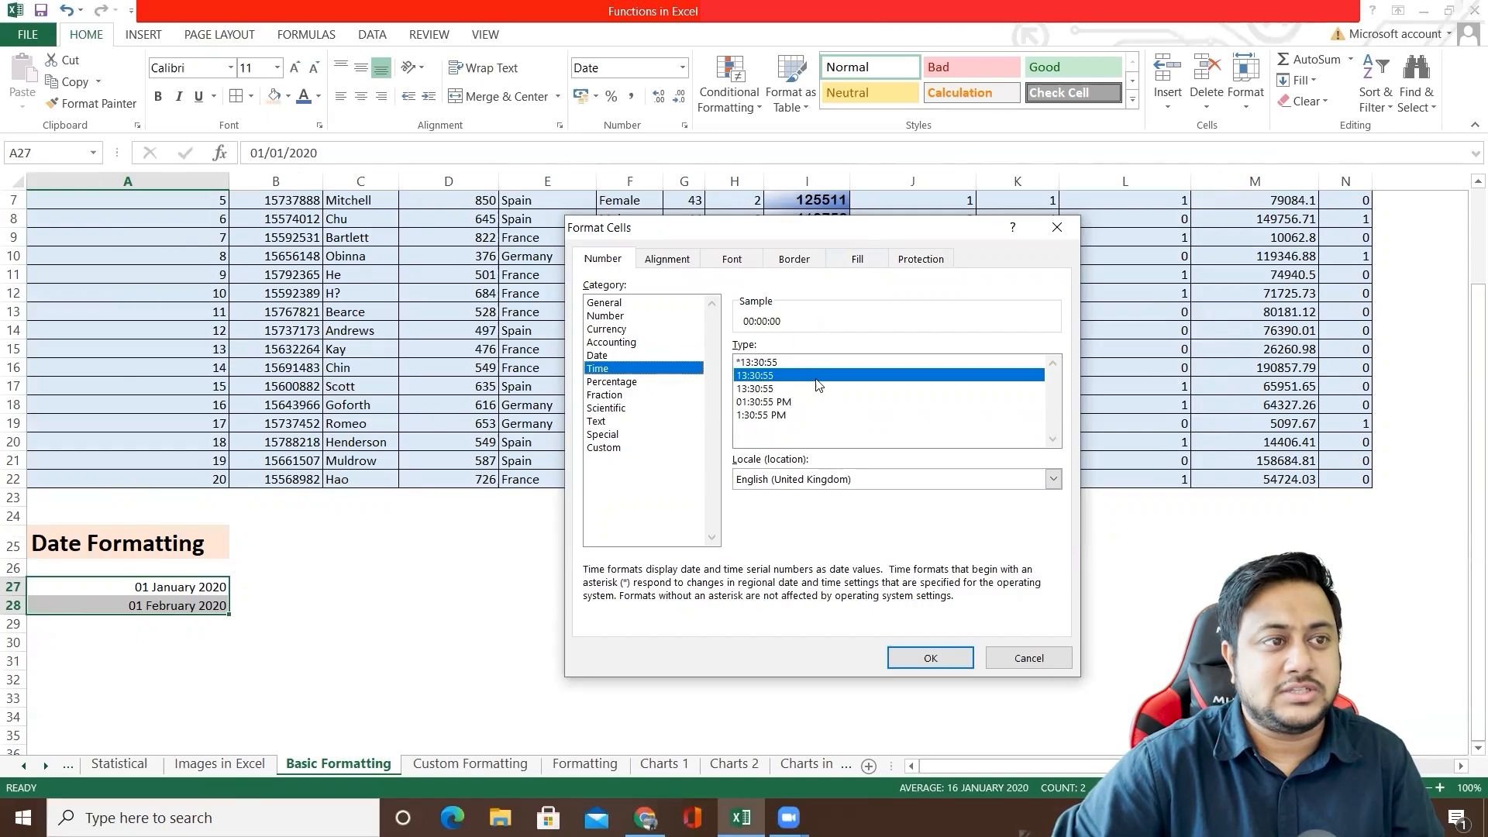
pyautogui.click(771, 389)
pyautogui.click(766, 362)
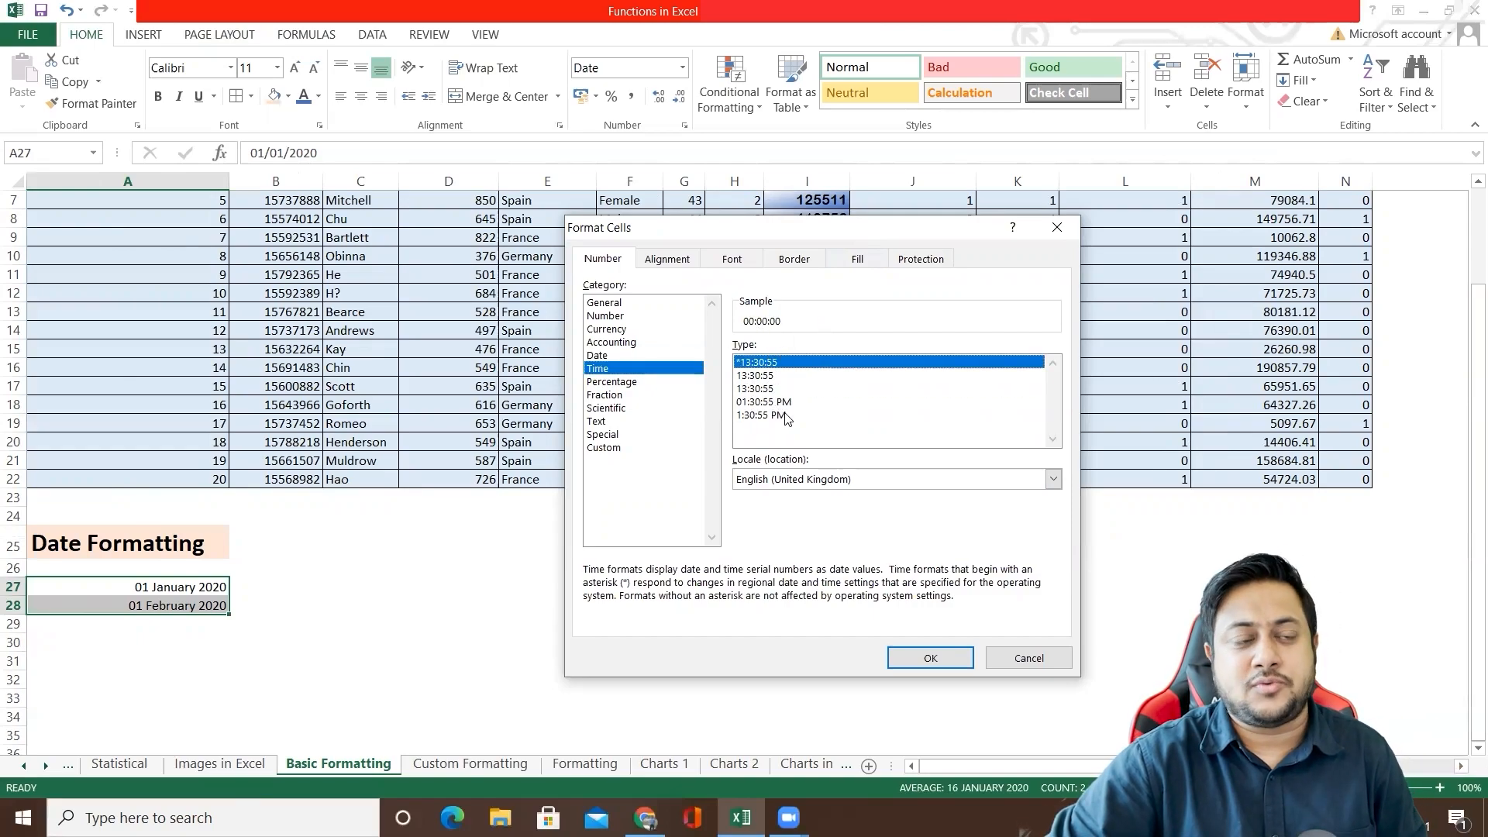
pyautogui.click(766, 378)
# Step: Compare the samples of the Date types, including 2012-03-14, *14 March 2012 and 14/03/2012, and close Format Cells without applying changes
pyautogui.click(611, 356)
pyautogui.moveTo(1048, 390)
pyautogui.mouseDown()
pyautogui.moveTo(1057, 413)
pyautogui.moveTo(1049, 379)
pyautogui.mouseUp()
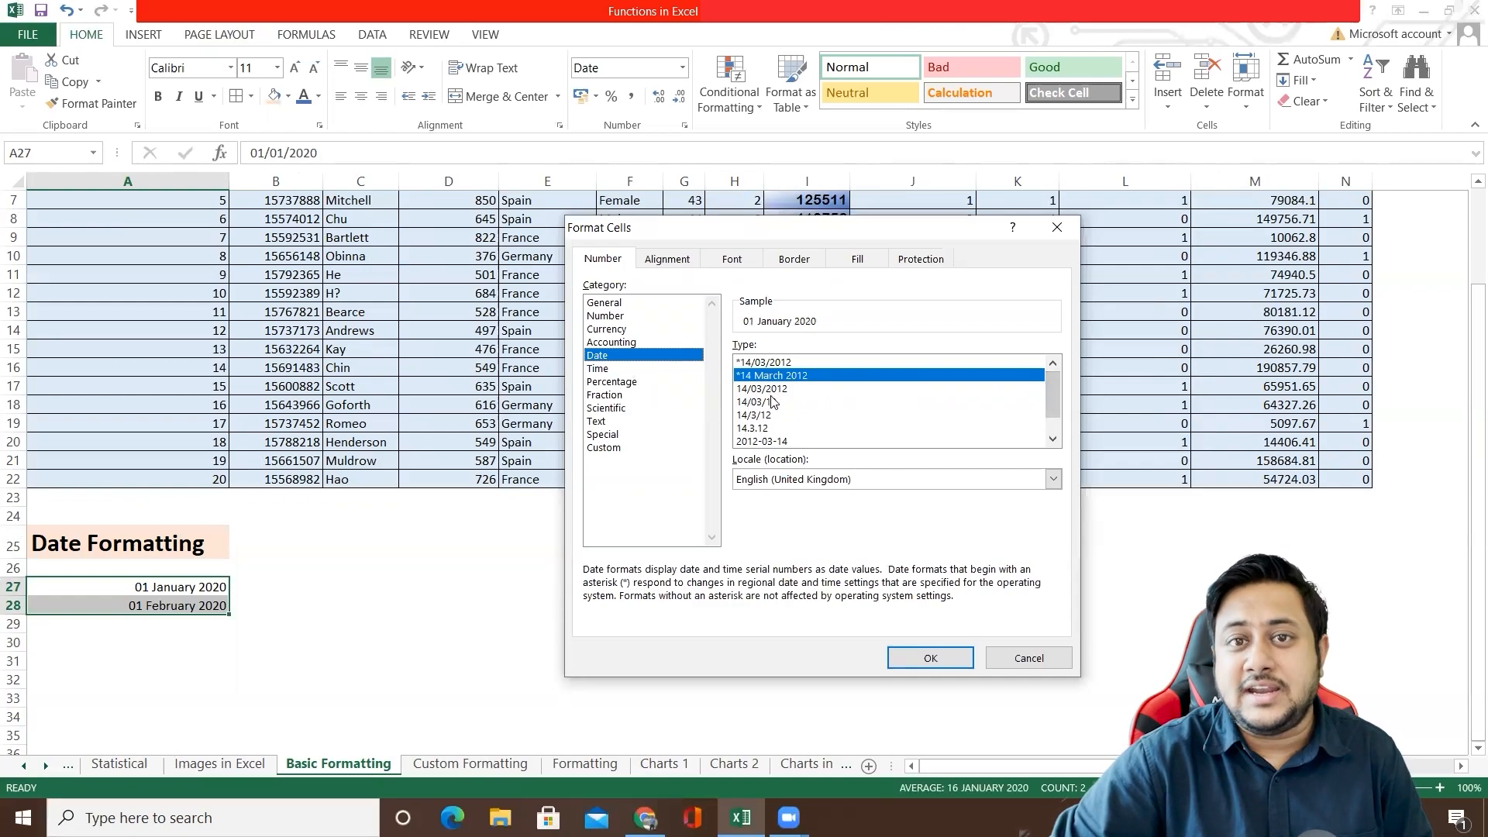
pyautogui.click(762, 441)
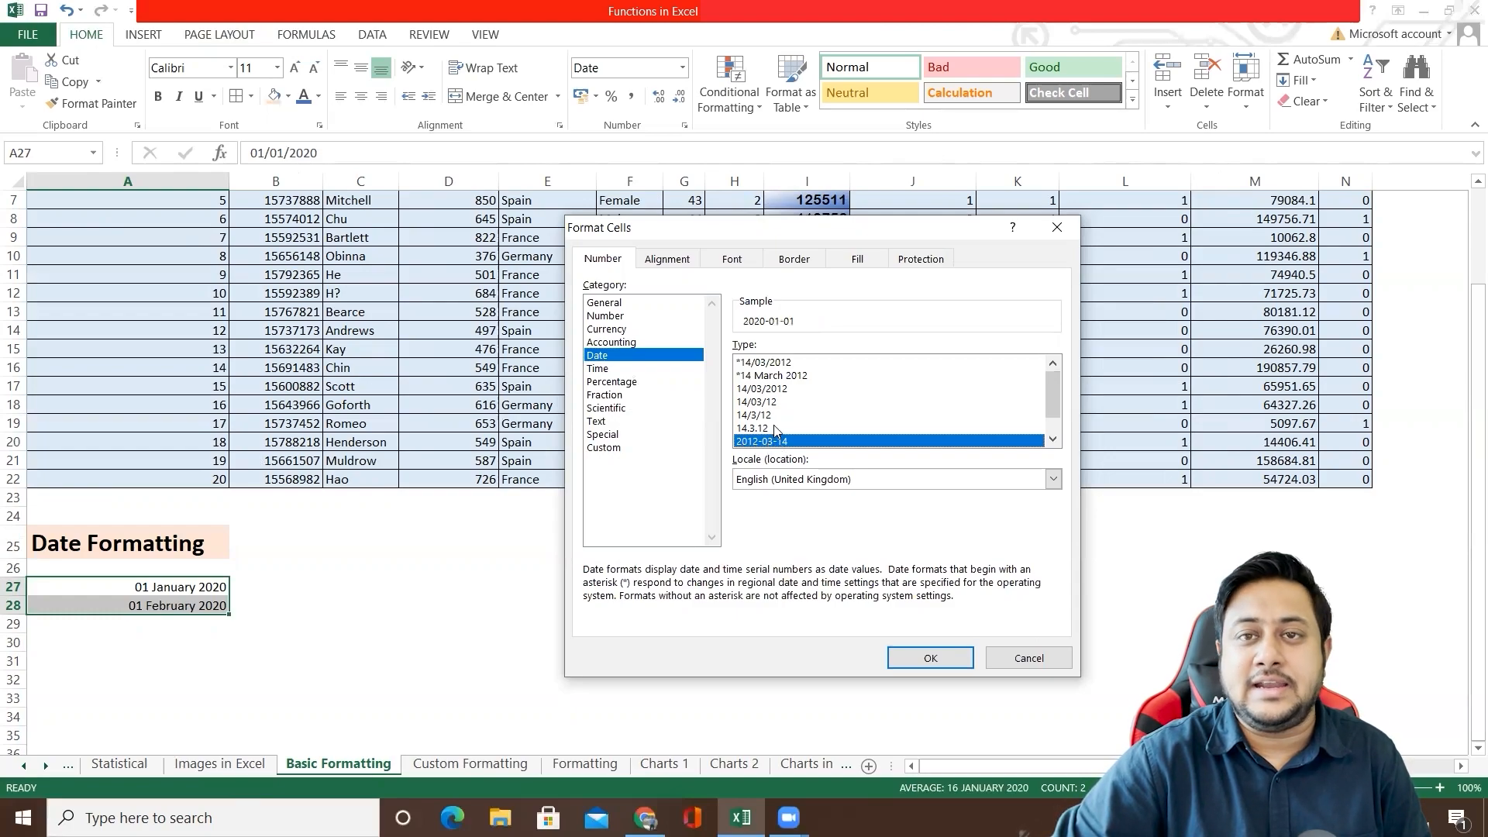
pyautogui.click(783, 375)
pyautogui.scroll(-1, 1055, 408)
pyautogui.scroll(1, 1055, 408)
pyautogui.click(820, 389)
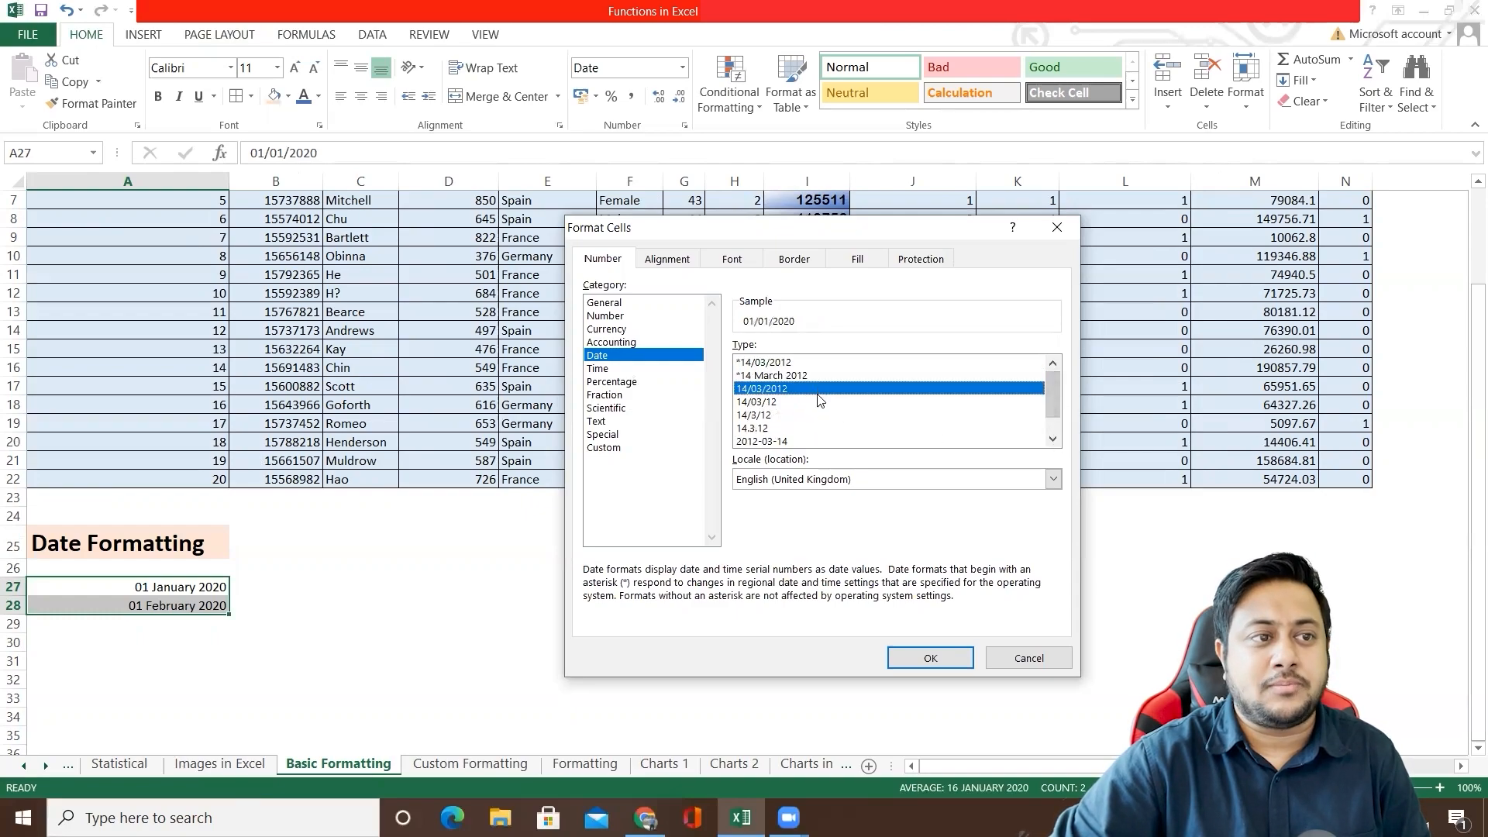
pyautogui.click(1048, 663)
pyautogui.click(342, 555)
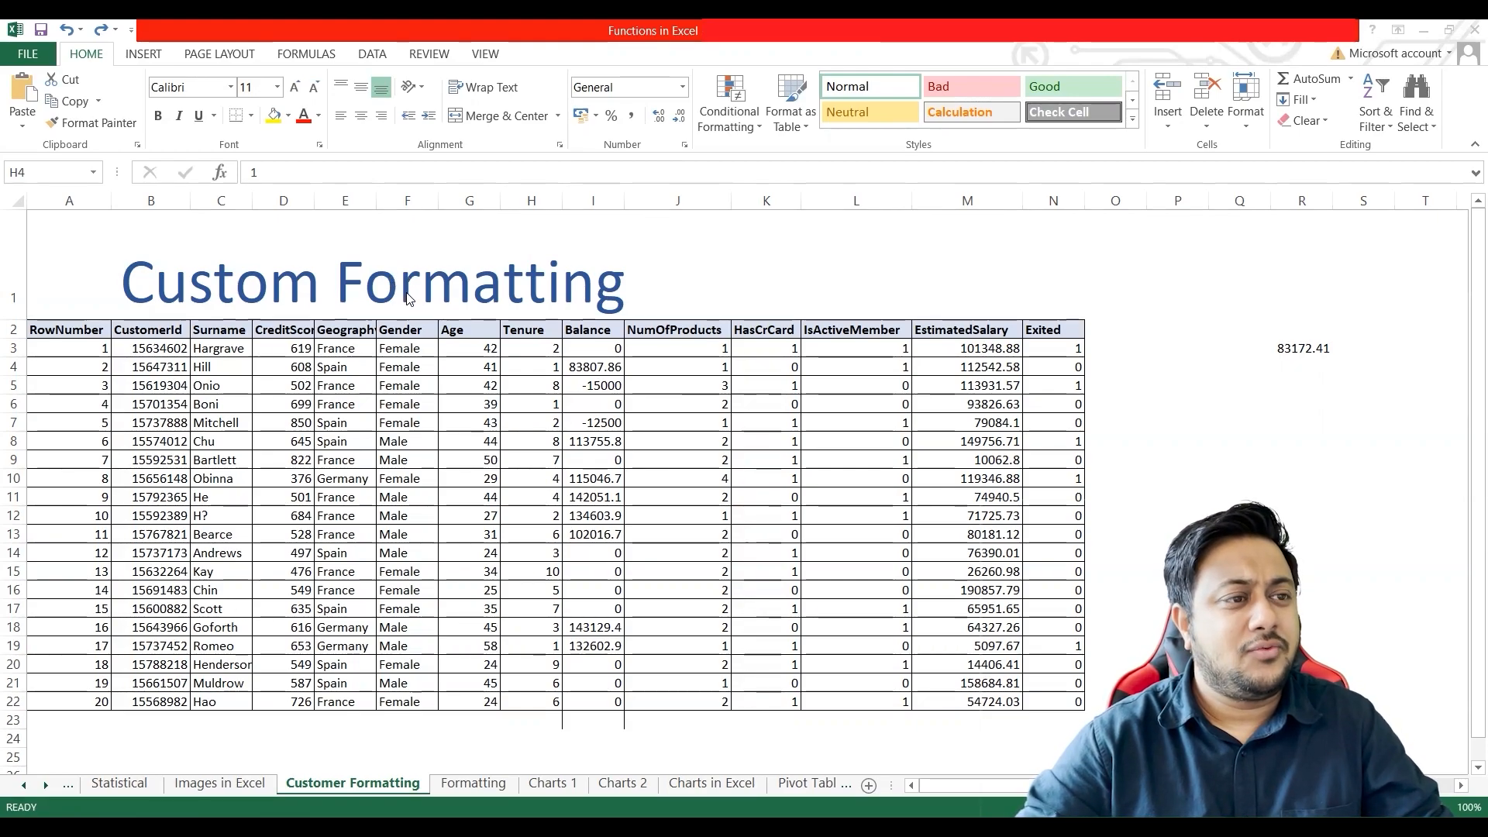
pyautogui.scroll(1, 409, 299)
pyautogui.scroll(-1, 410, 300)
pyautogui.scroll(2, 409, 299)
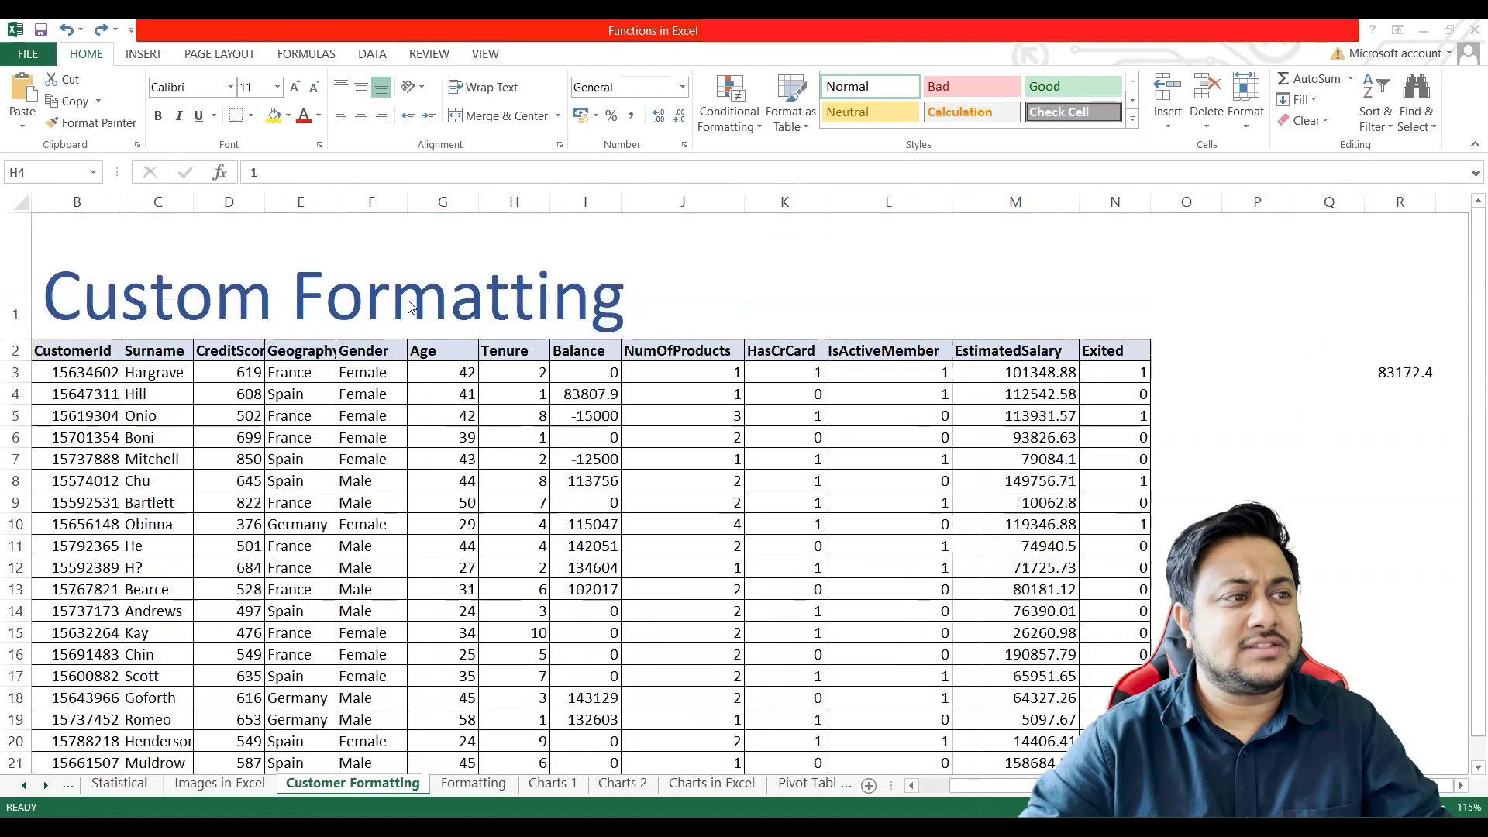
pyautogui.scroll(-1, 411, 307)
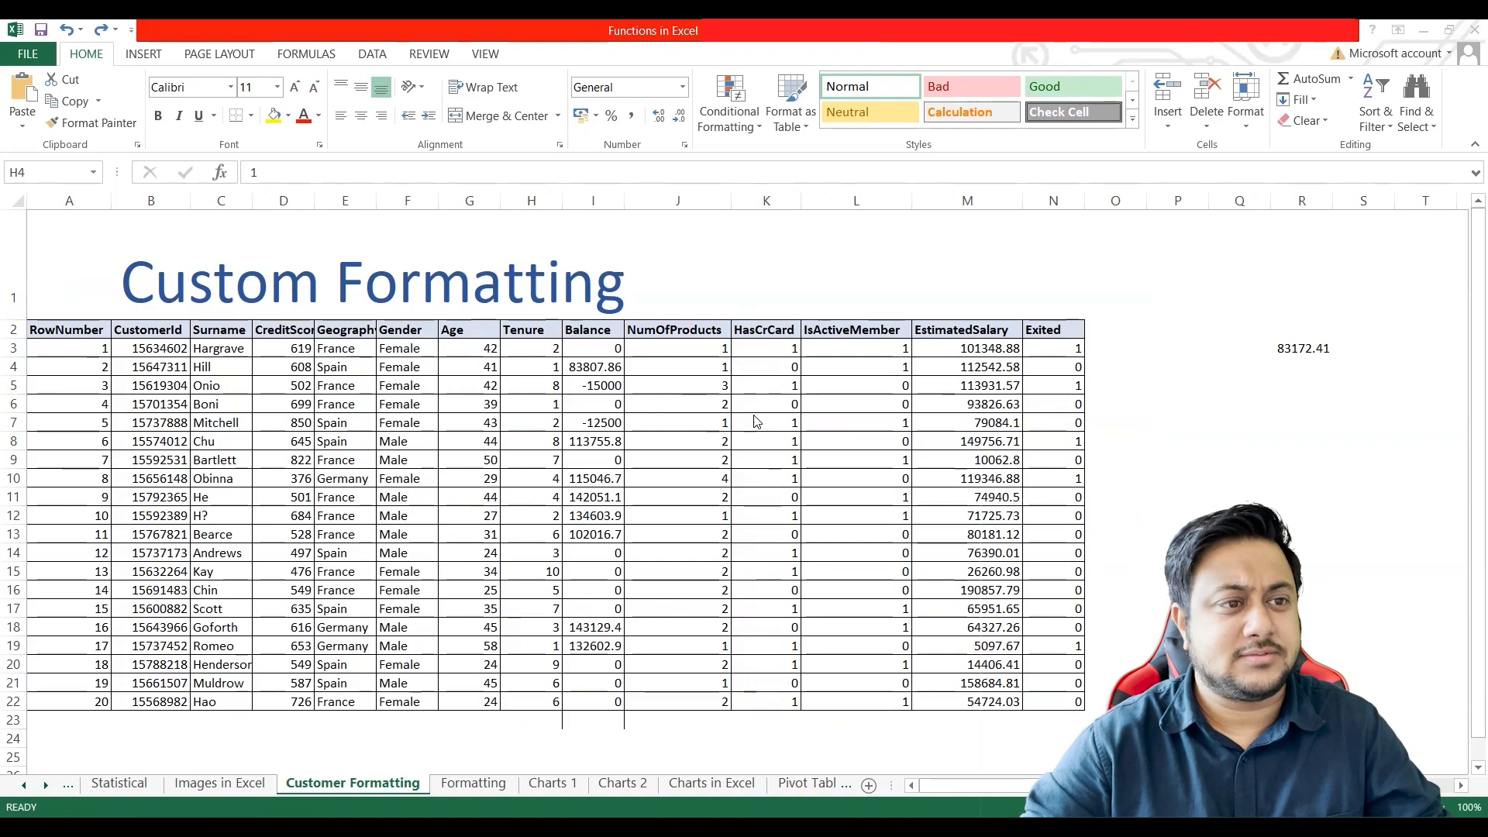
pyautogui.click(598, 330)
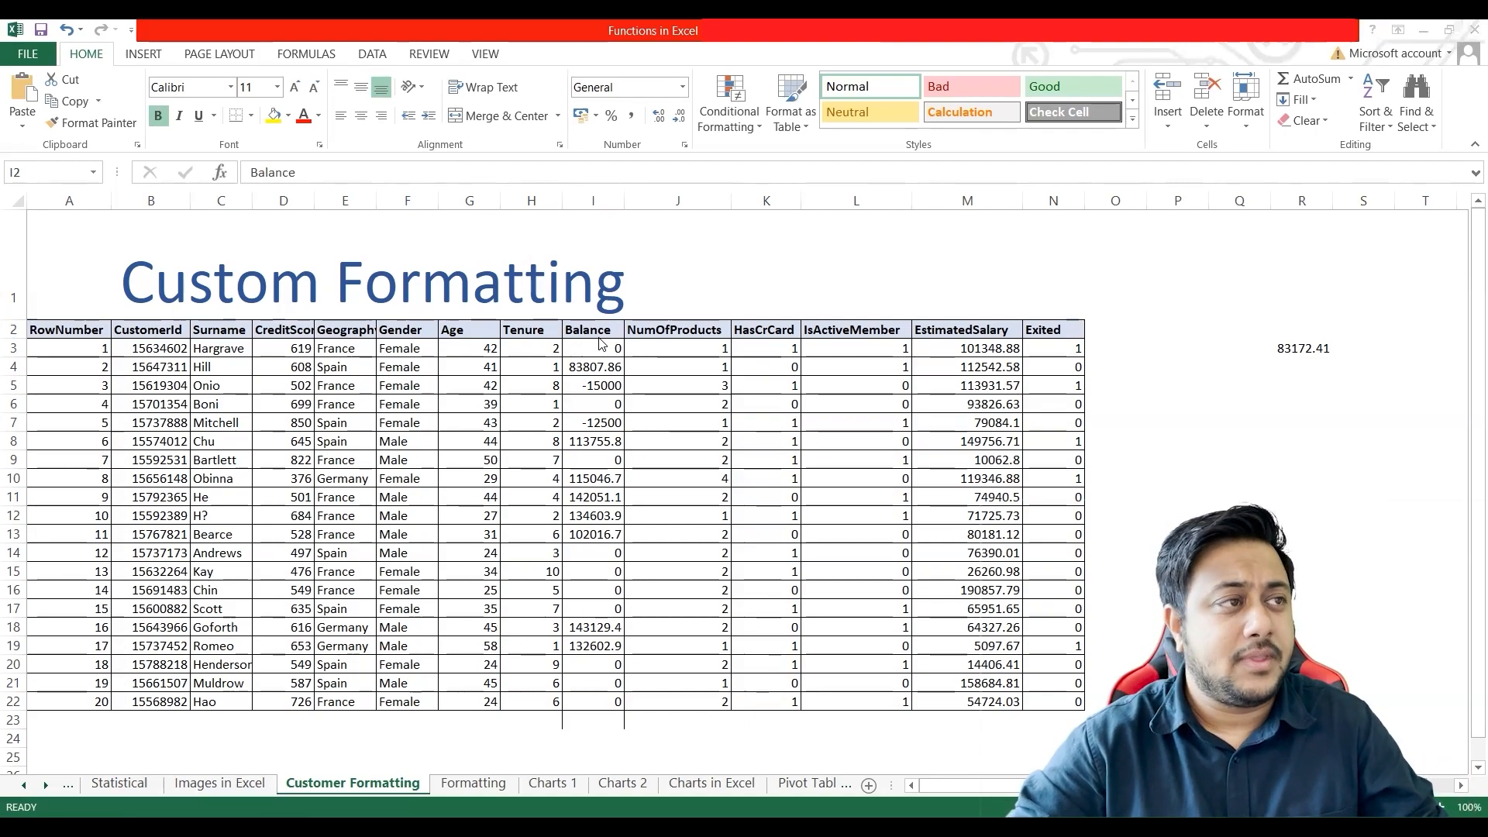
pyautogui.click(604, 376)
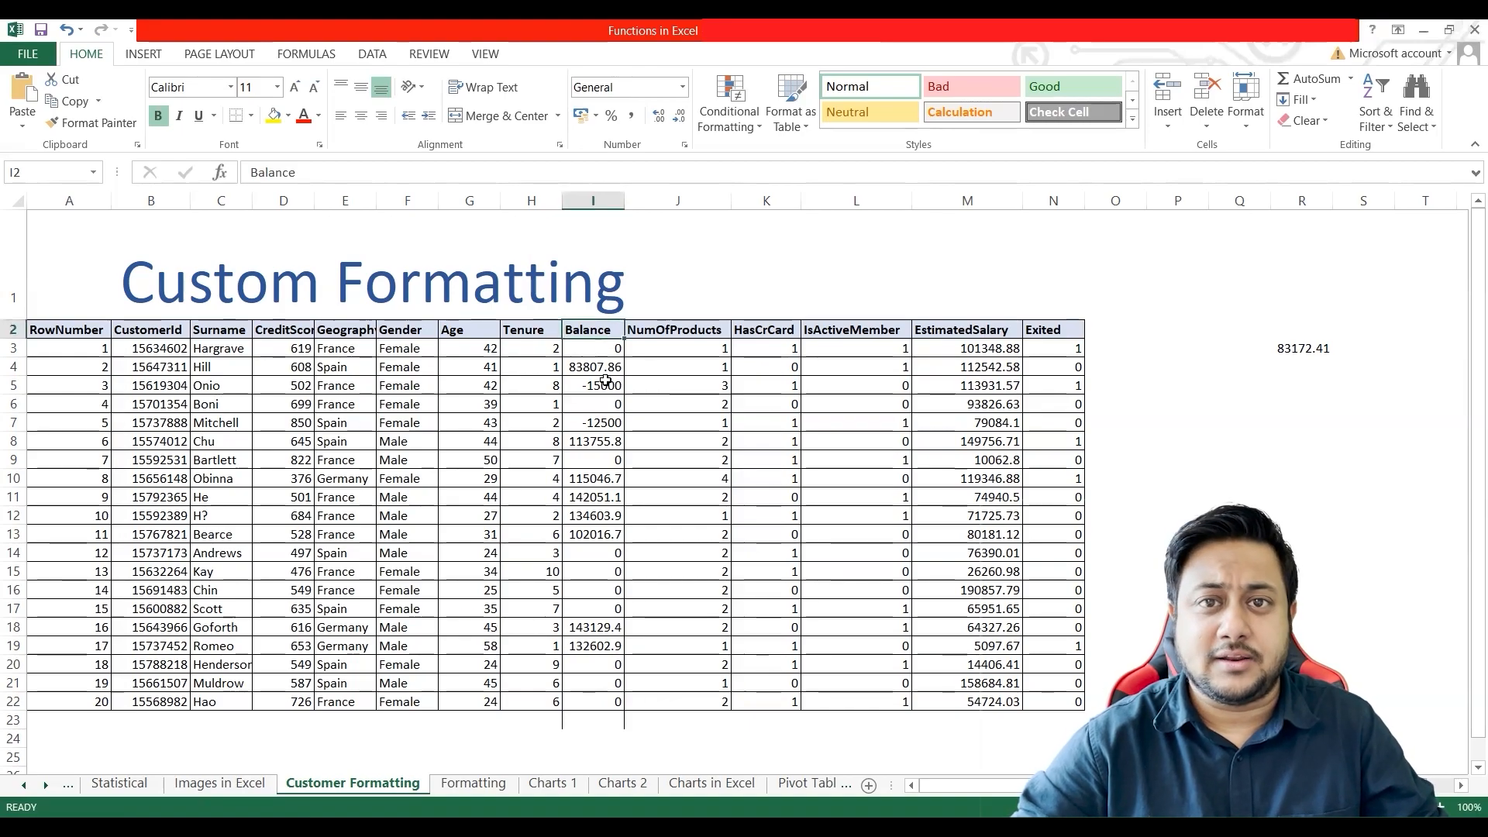
# Step: Enter 12000 in cell K1 and 12,000 in cell L1 to compare a number without and with a thousands separator
pyautogui.click(771, 255)
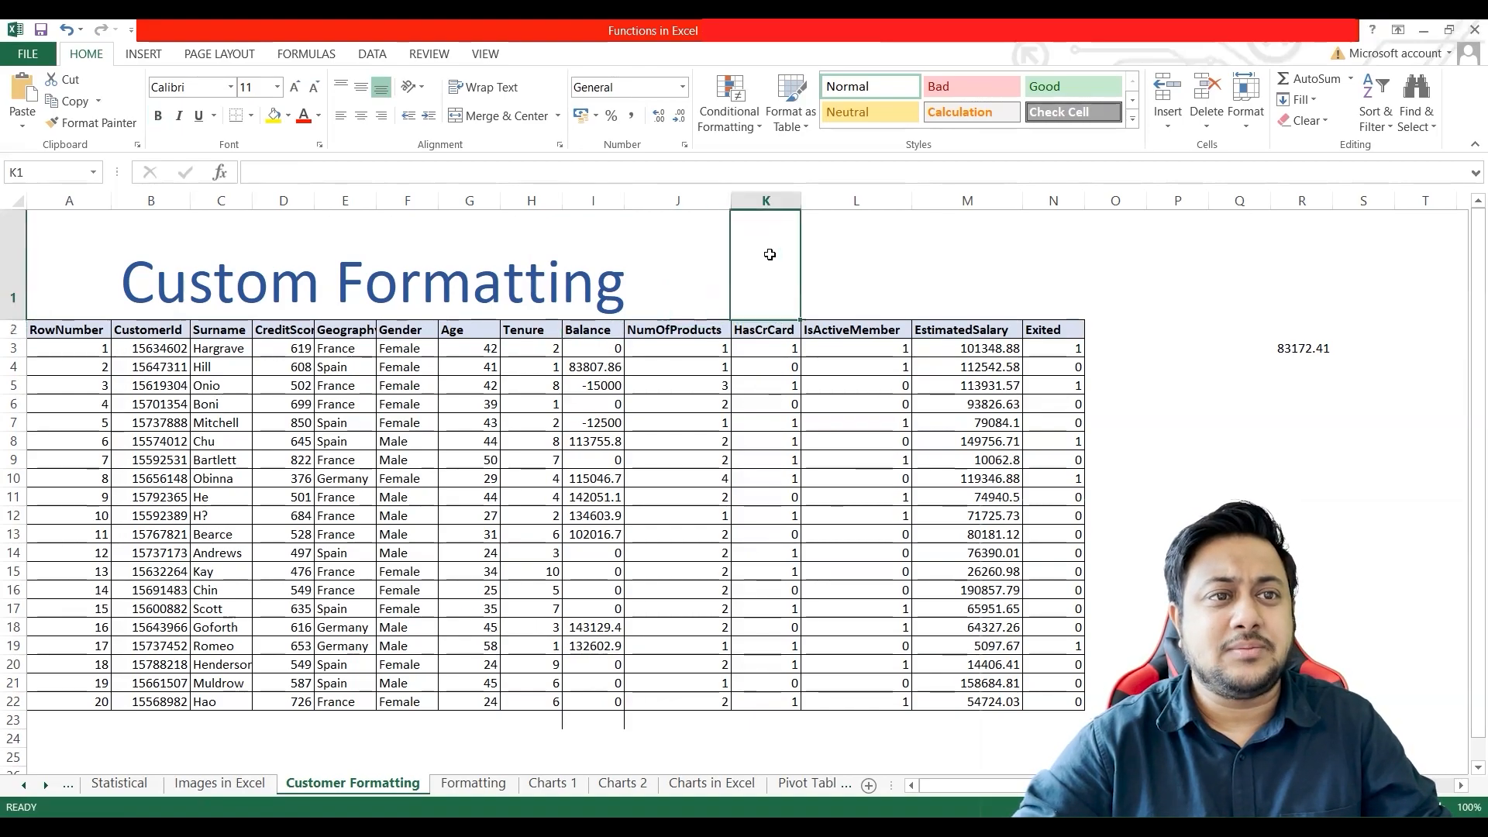
pyautogui.write('12000')
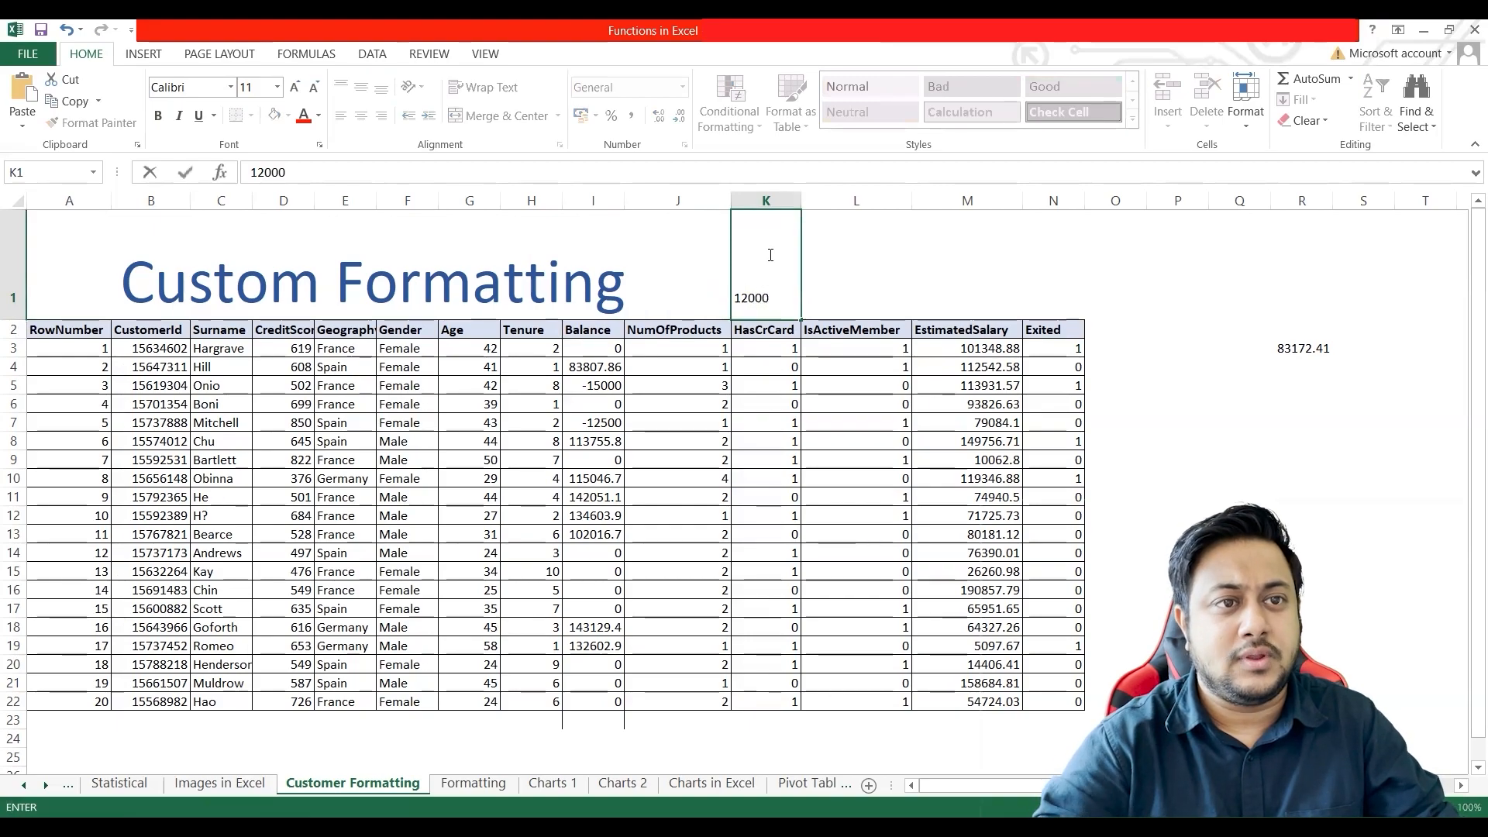
pyautogui.click(830, 284)
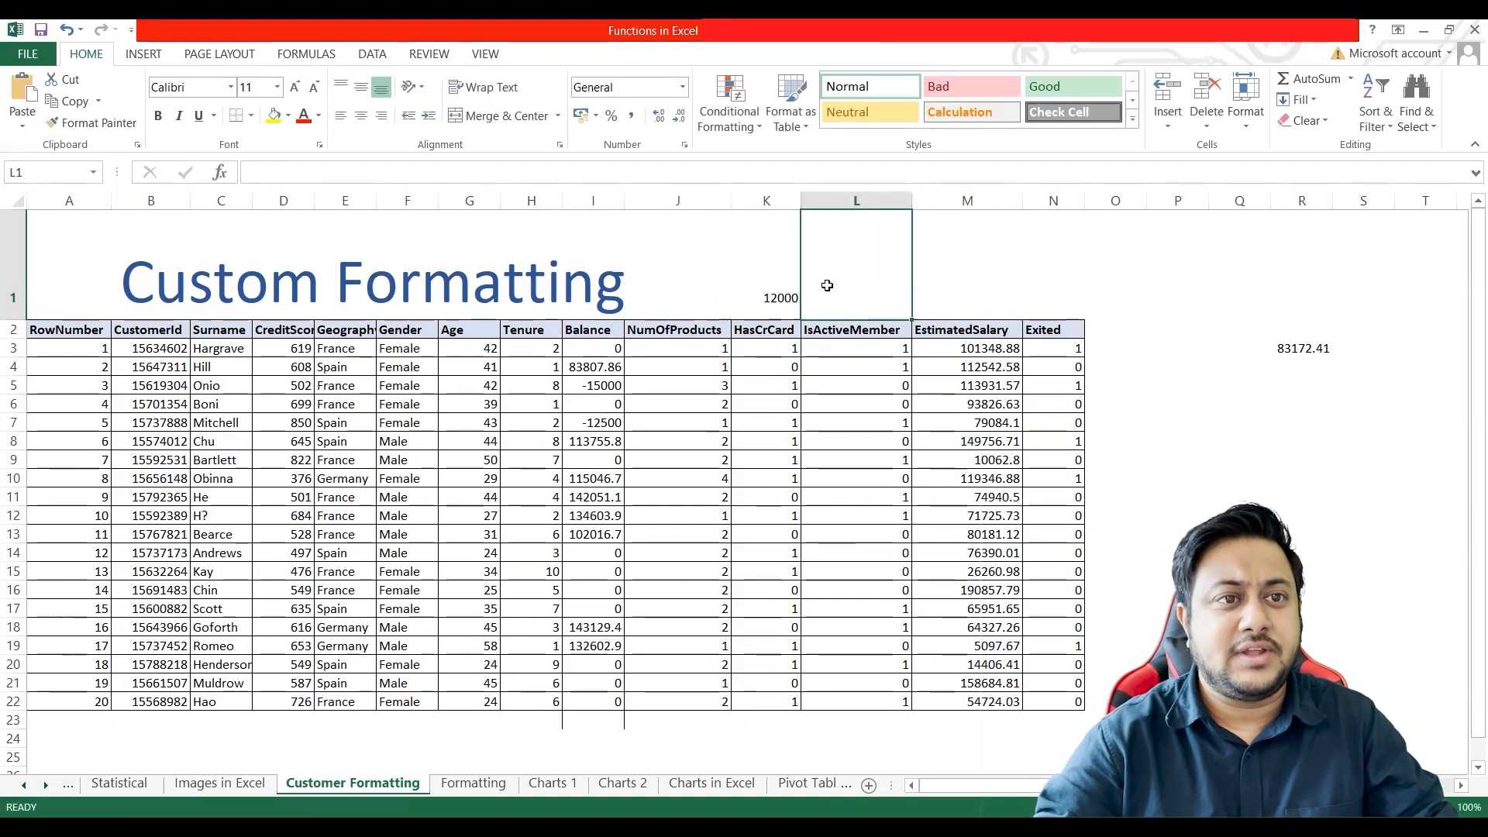
pyautogui.write('12,000')
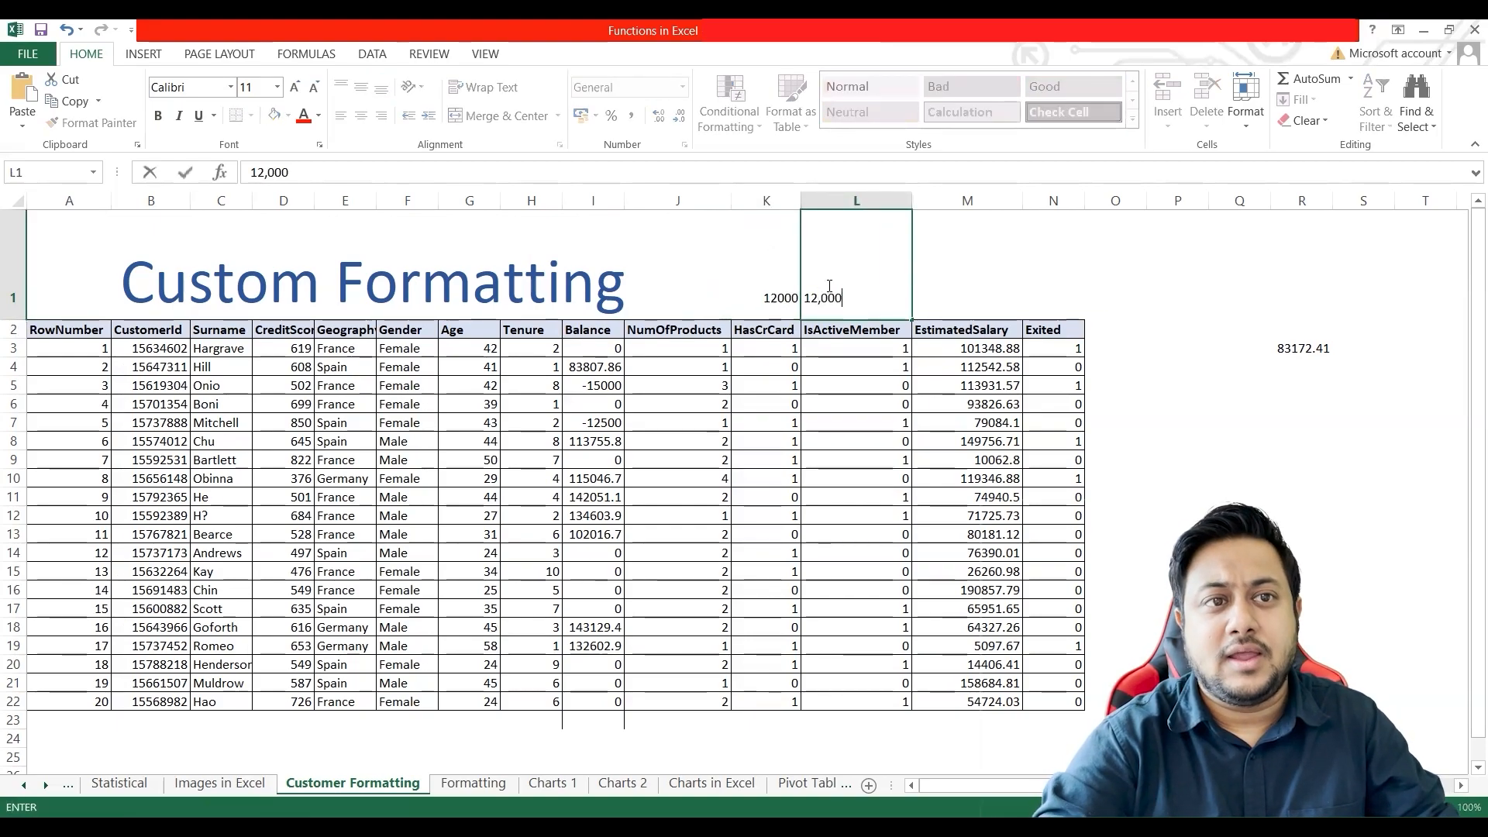
pyautogui.click(757, 297)
pyautogui.click(872, 298)
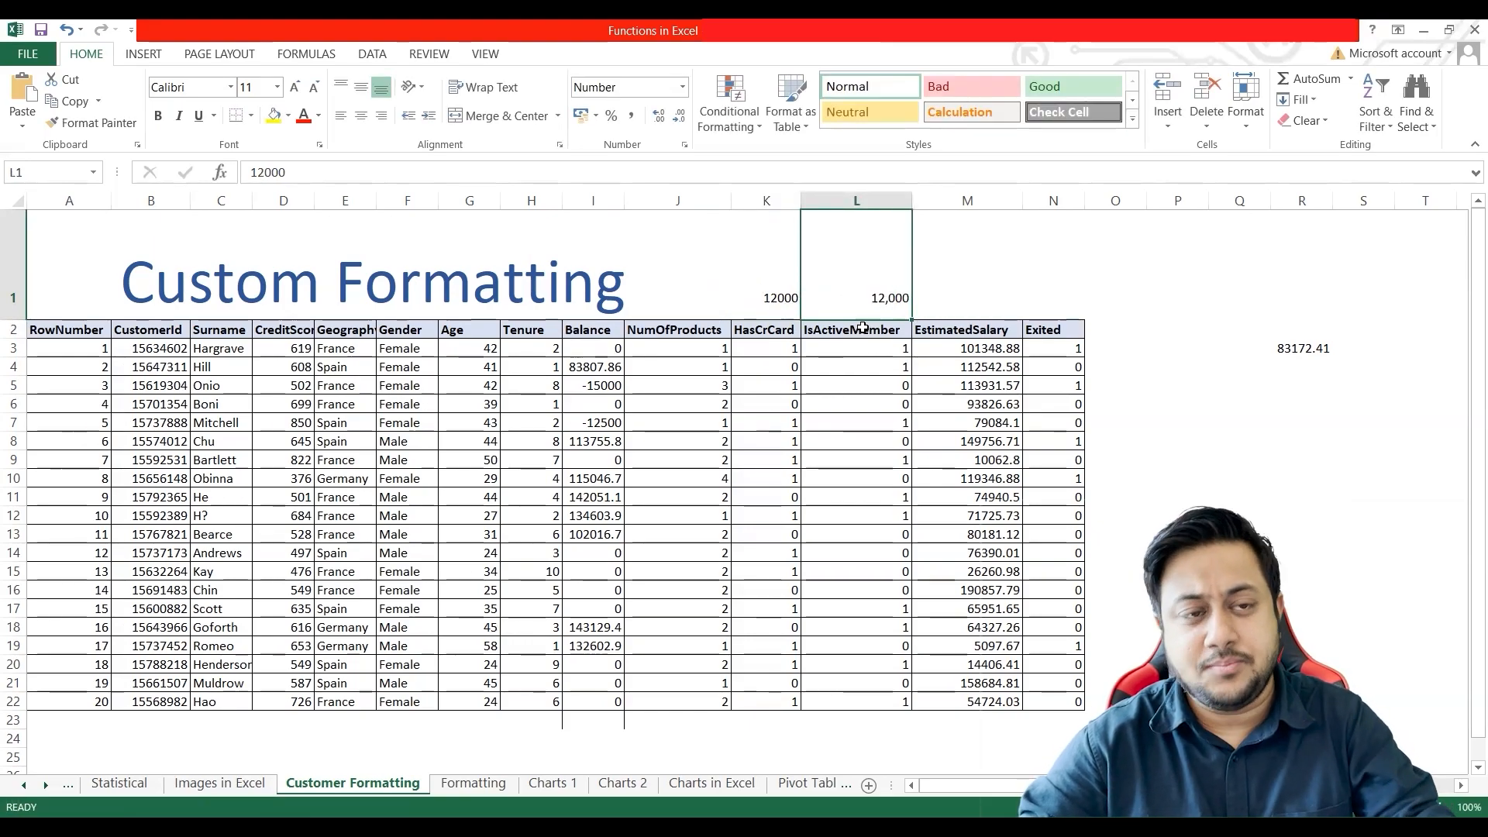
# Step: Clear the two sample numbers from cells L1 and K1
pyautogui.press('Delete')
pyautogui.click(771, 287)
pyautogui.press('Delete')
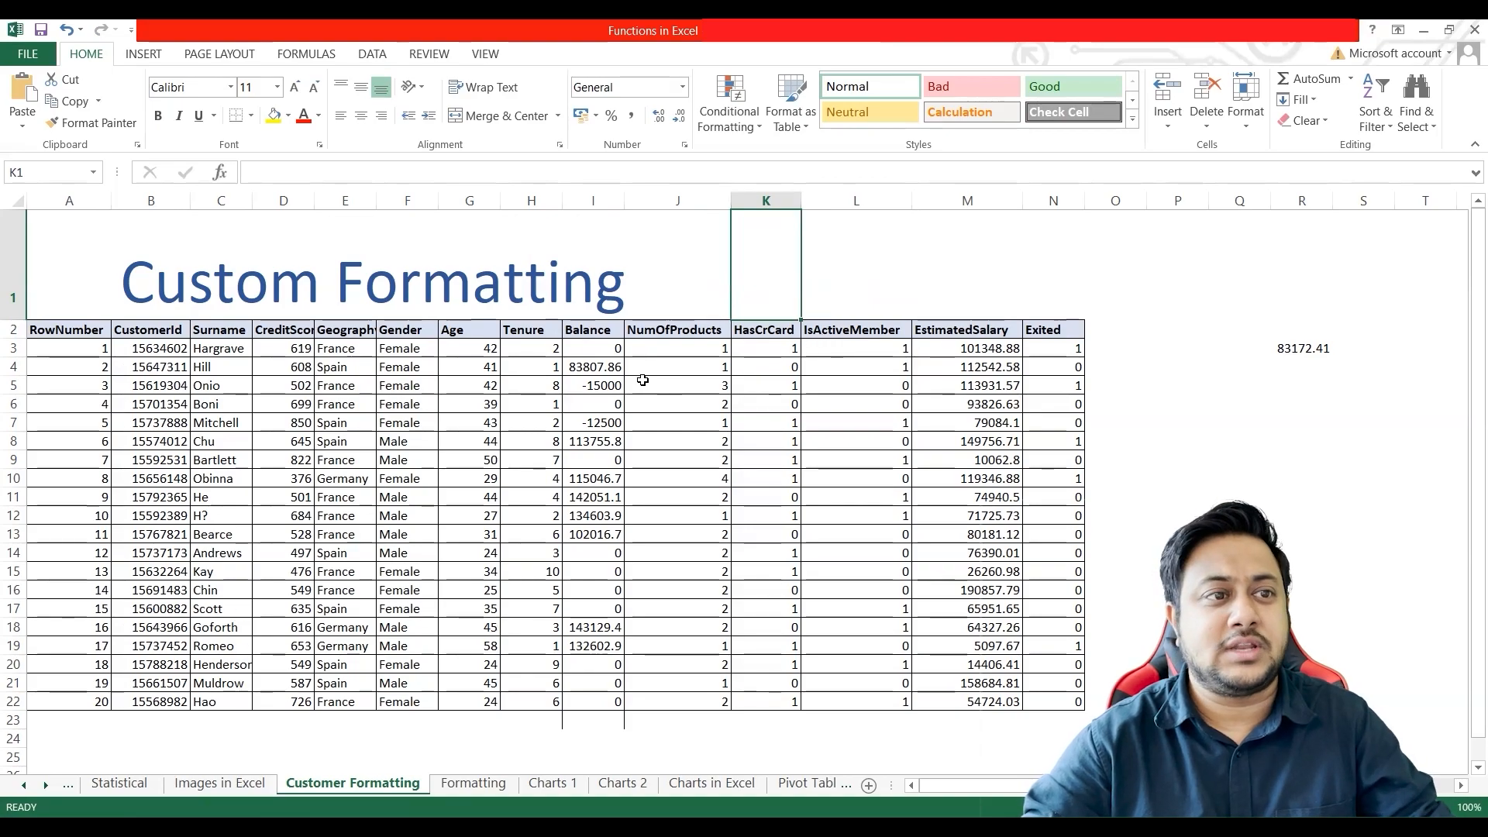
# Step: Open Format Cells for the EstimatedSalary column and look through the Number, Currency, Accounting, Date and Custom categories
pyautogui.click(594, 200)
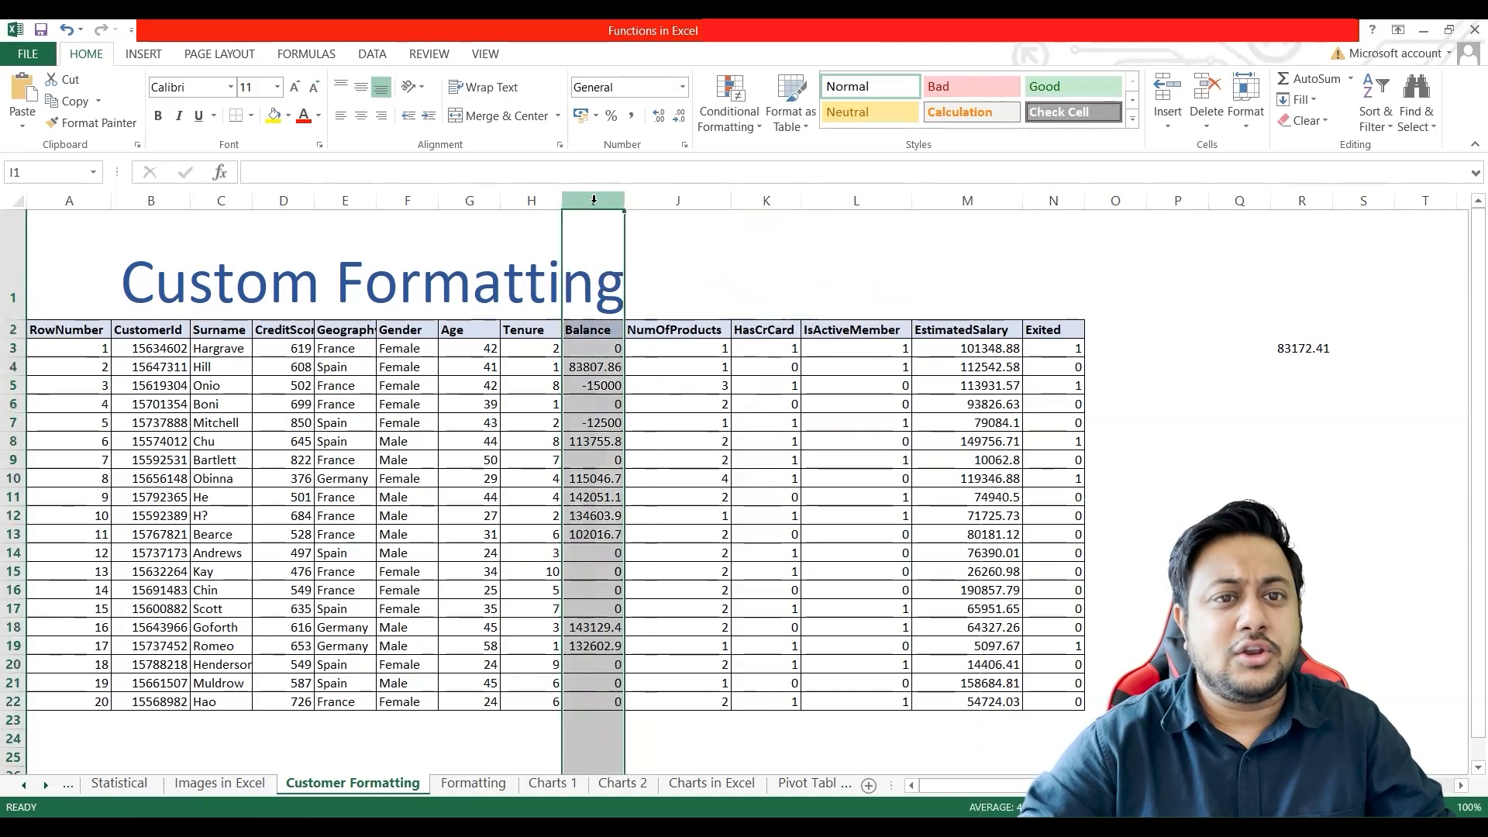
pyautogui.click(987, 380)
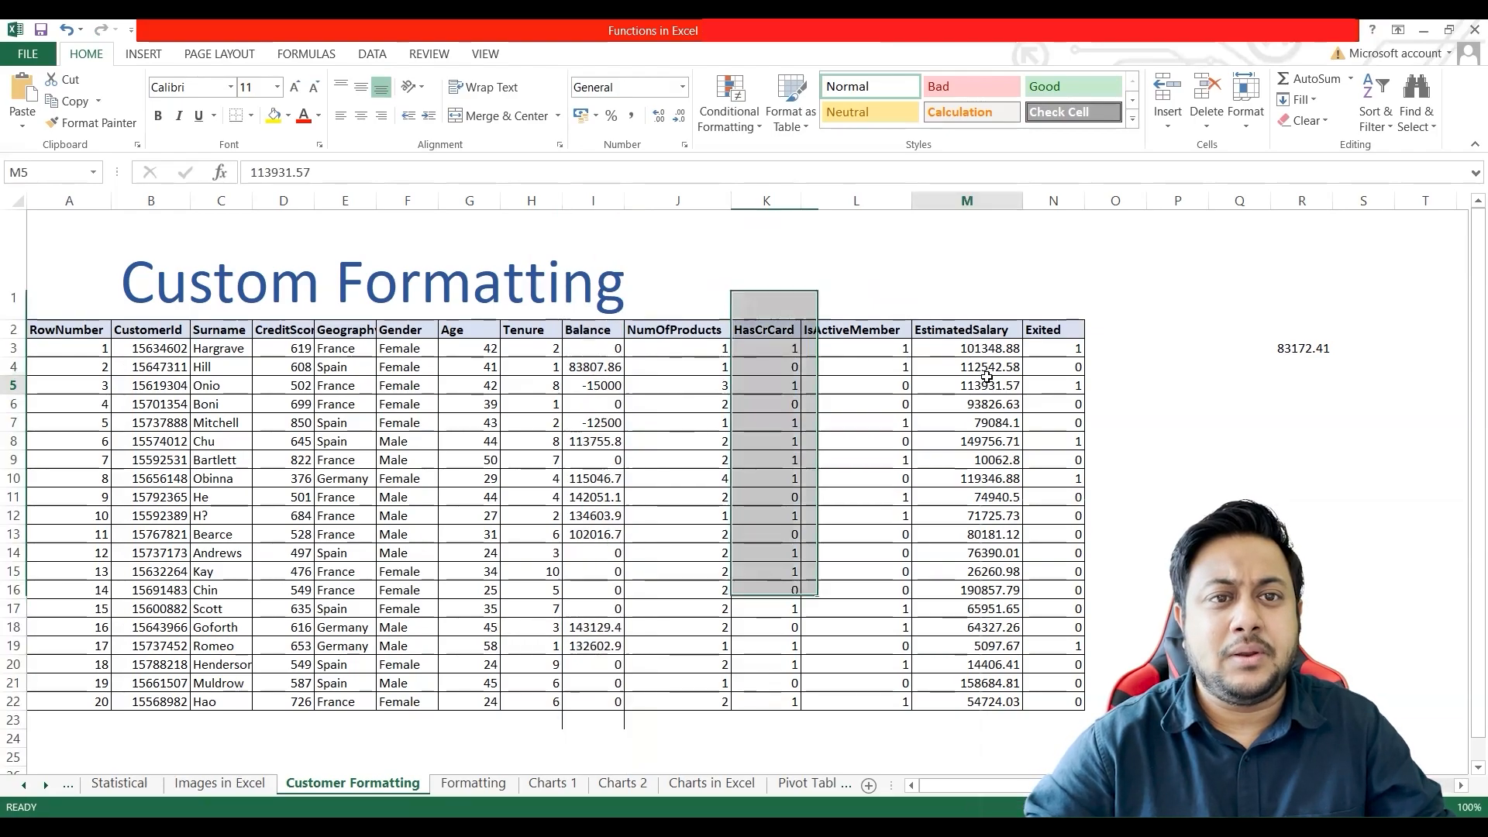
pyautogui.click(969, 200)
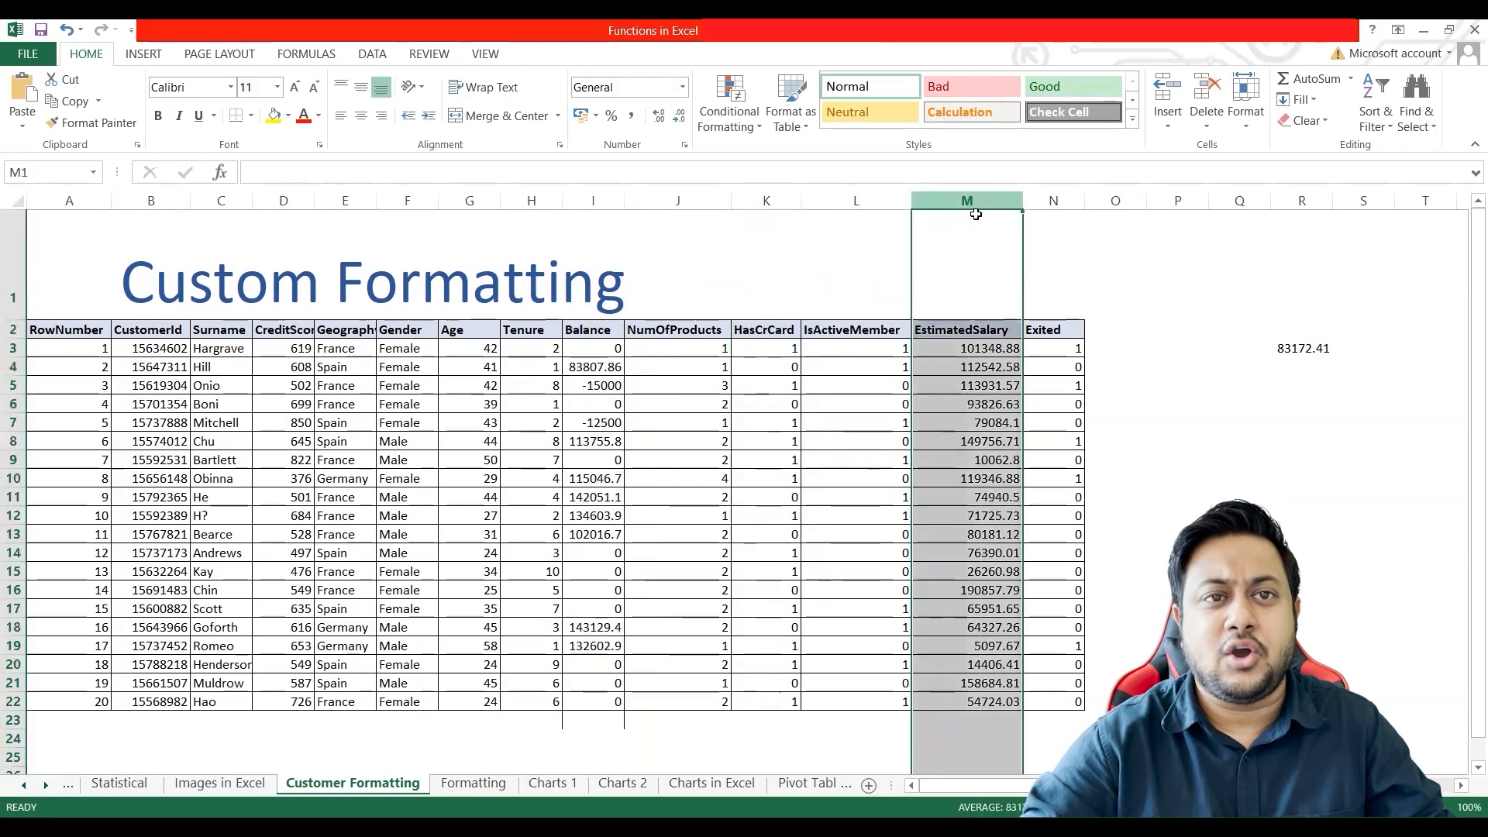
pyautogui.rightClick(975, 389)
pyautogui.click(1039, 552)
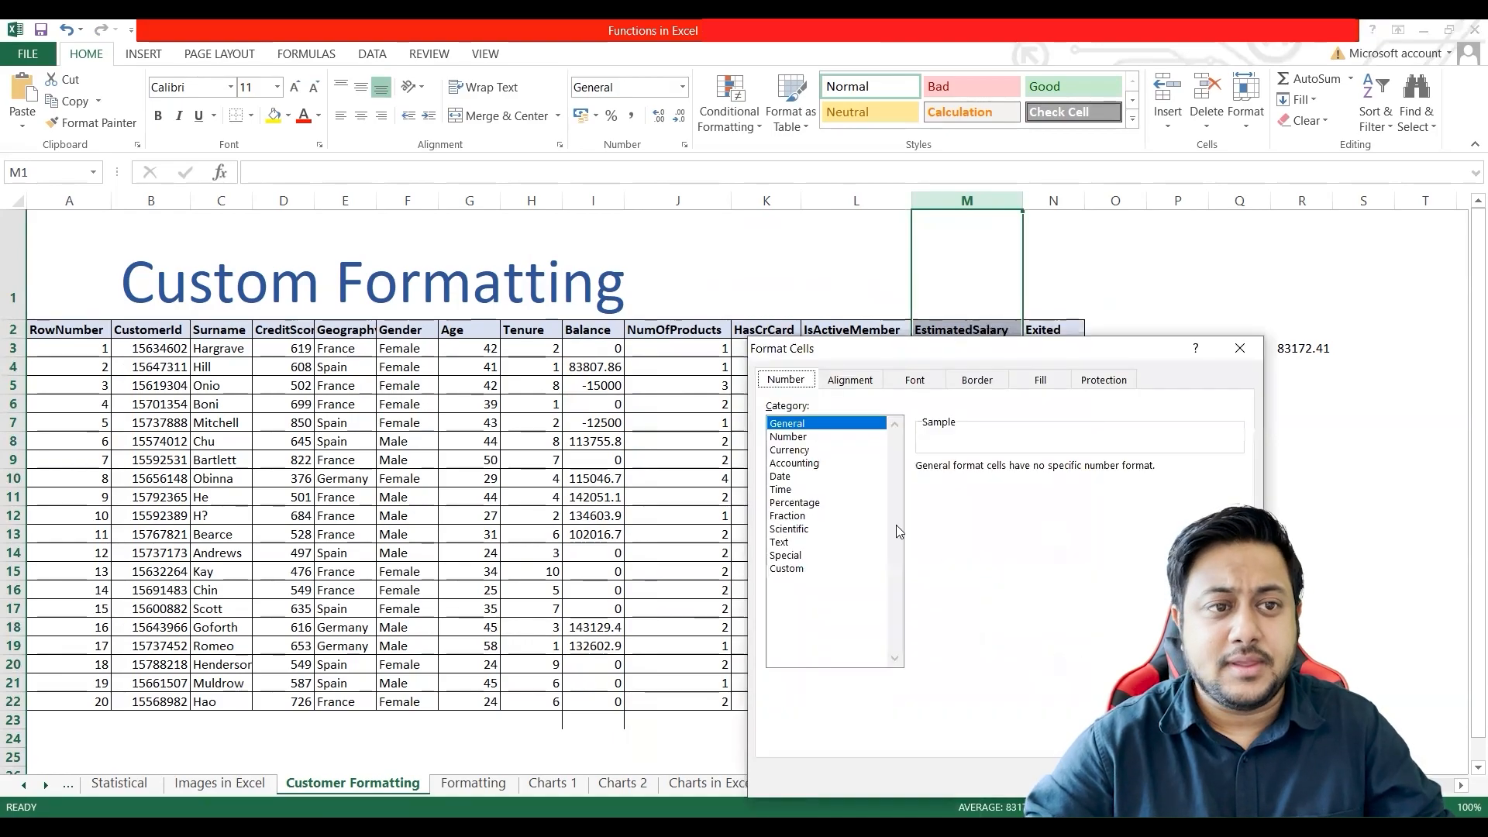
pyautogui.moveTo(917, 351); pyautogui.dragTo(659, 278)
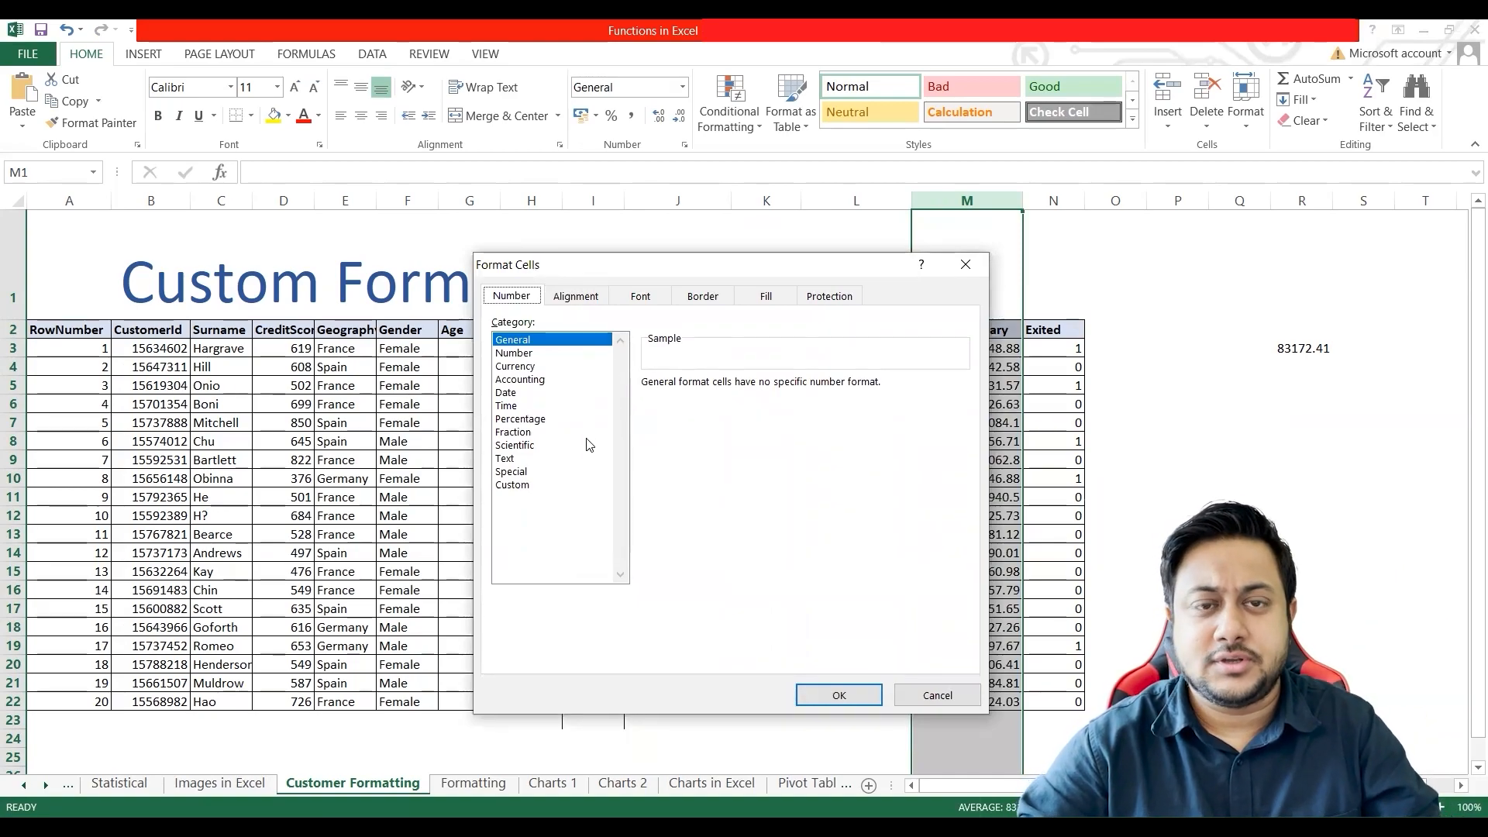
pyautogui.click(522, 355)
pyautogui.click(523, 367)
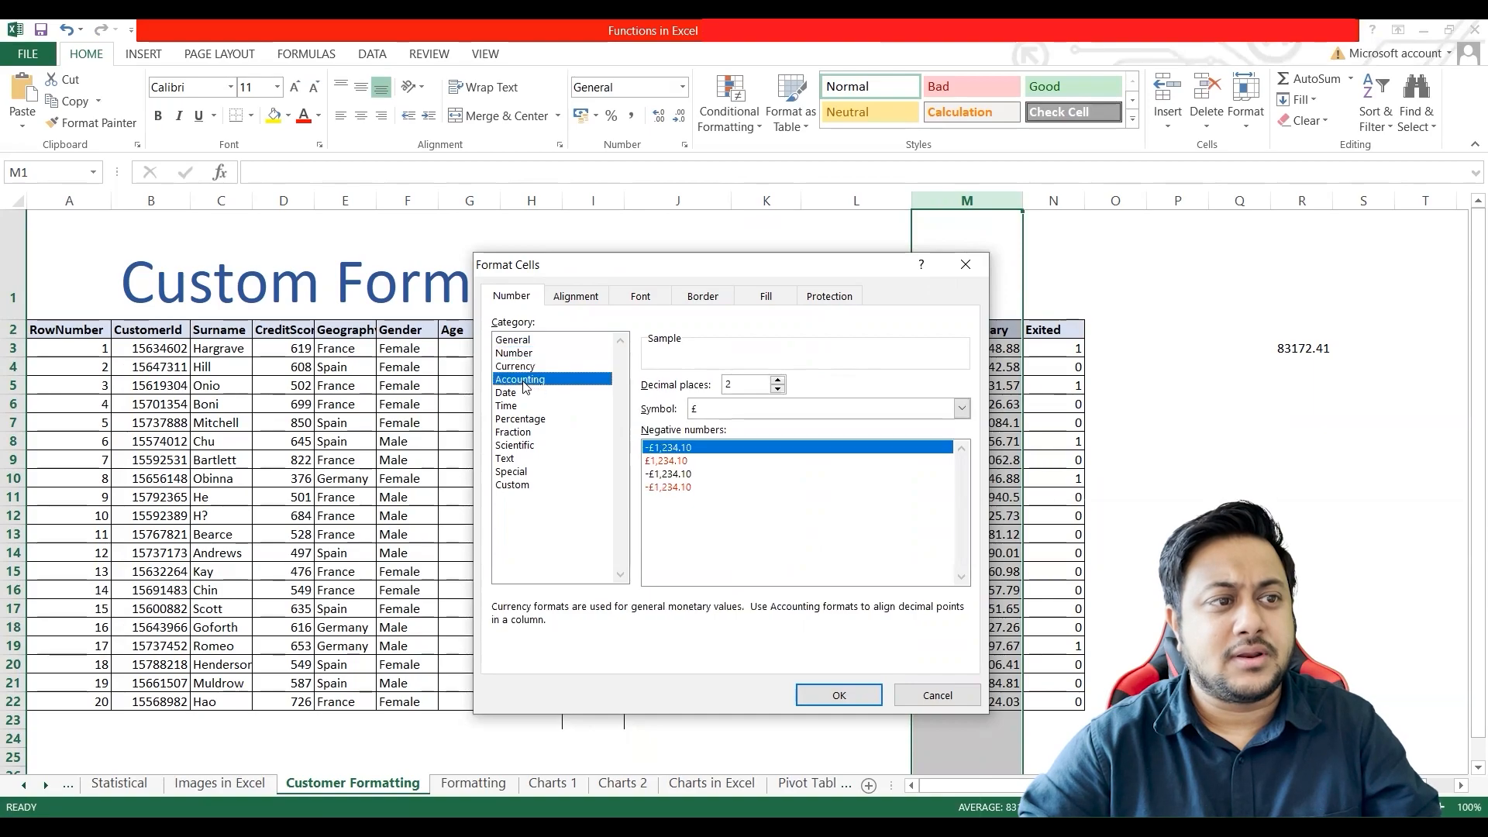
pyautogui.click(522, 380)
pyautogui.click(519, 393)
pyautogui.click(526, 486)
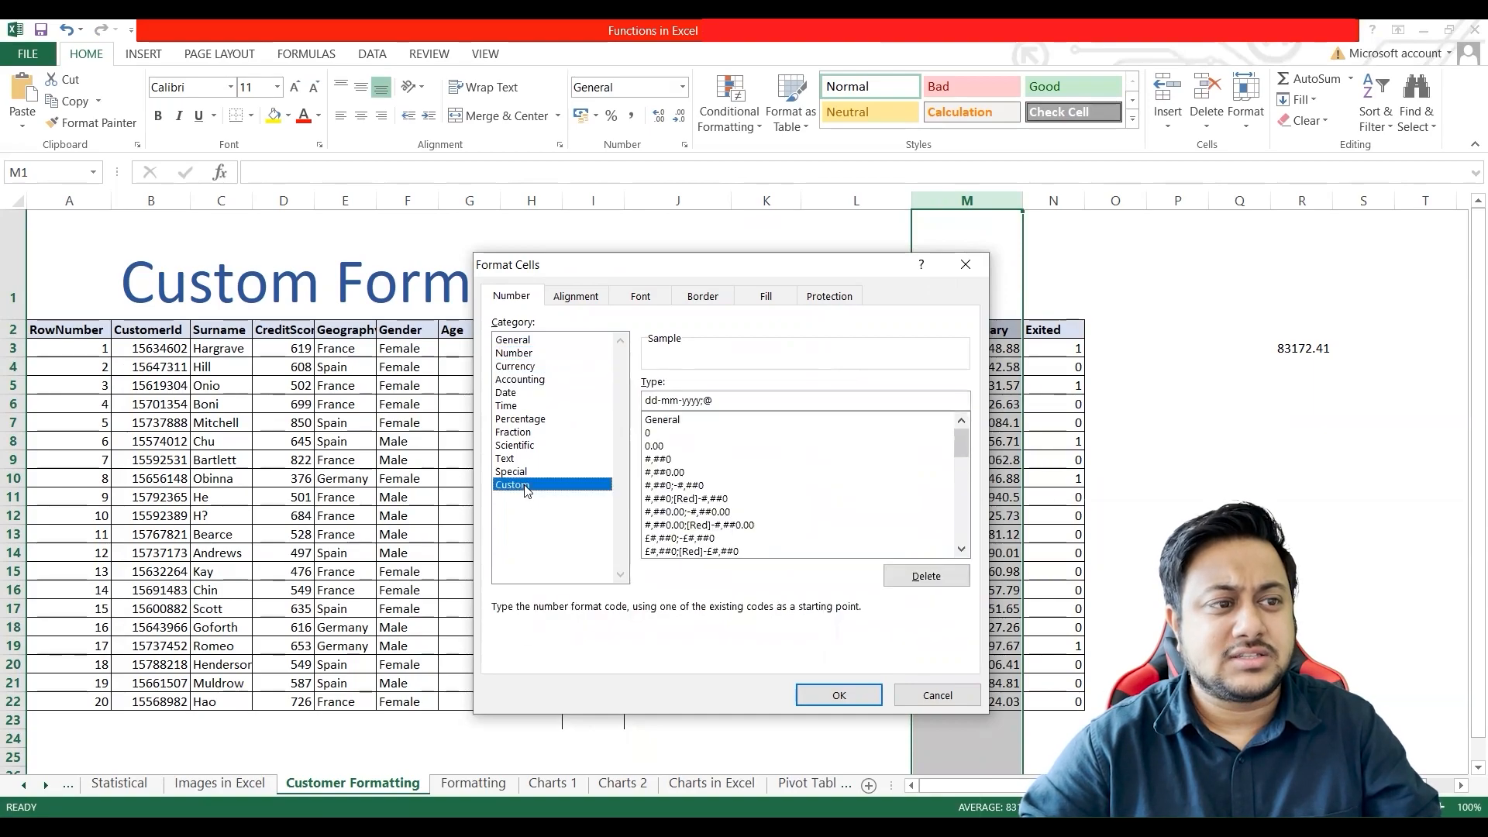
# Step: Choose the Number category for the salary column and examine the matching 0.00 format code under Custom
pyautogui.click(517, 353)
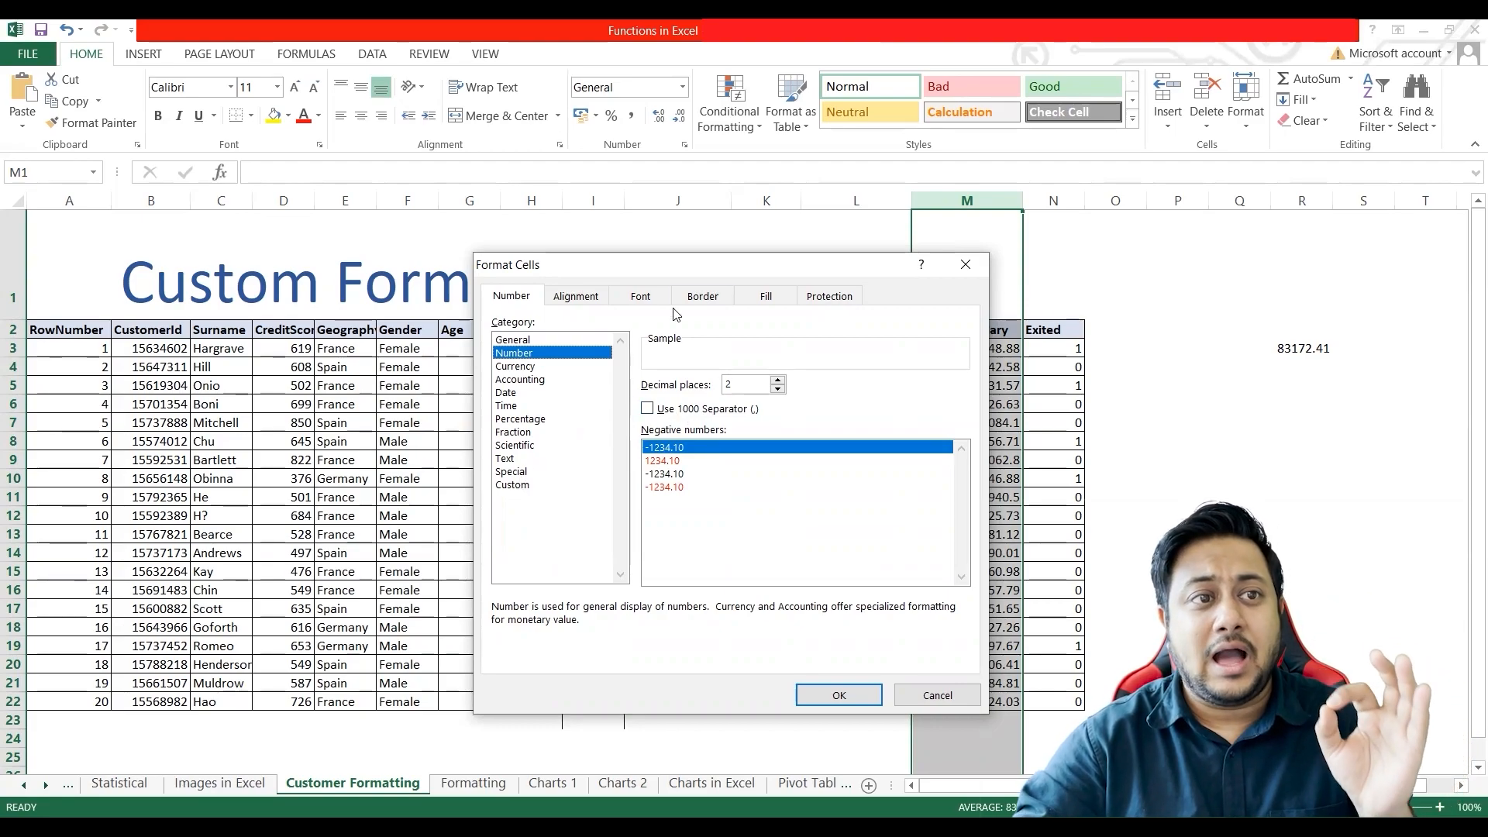
pyautogui.moveTo(698, 268); pyautogui.dragTo(488, 270)
pyautogui.click(304, 487)
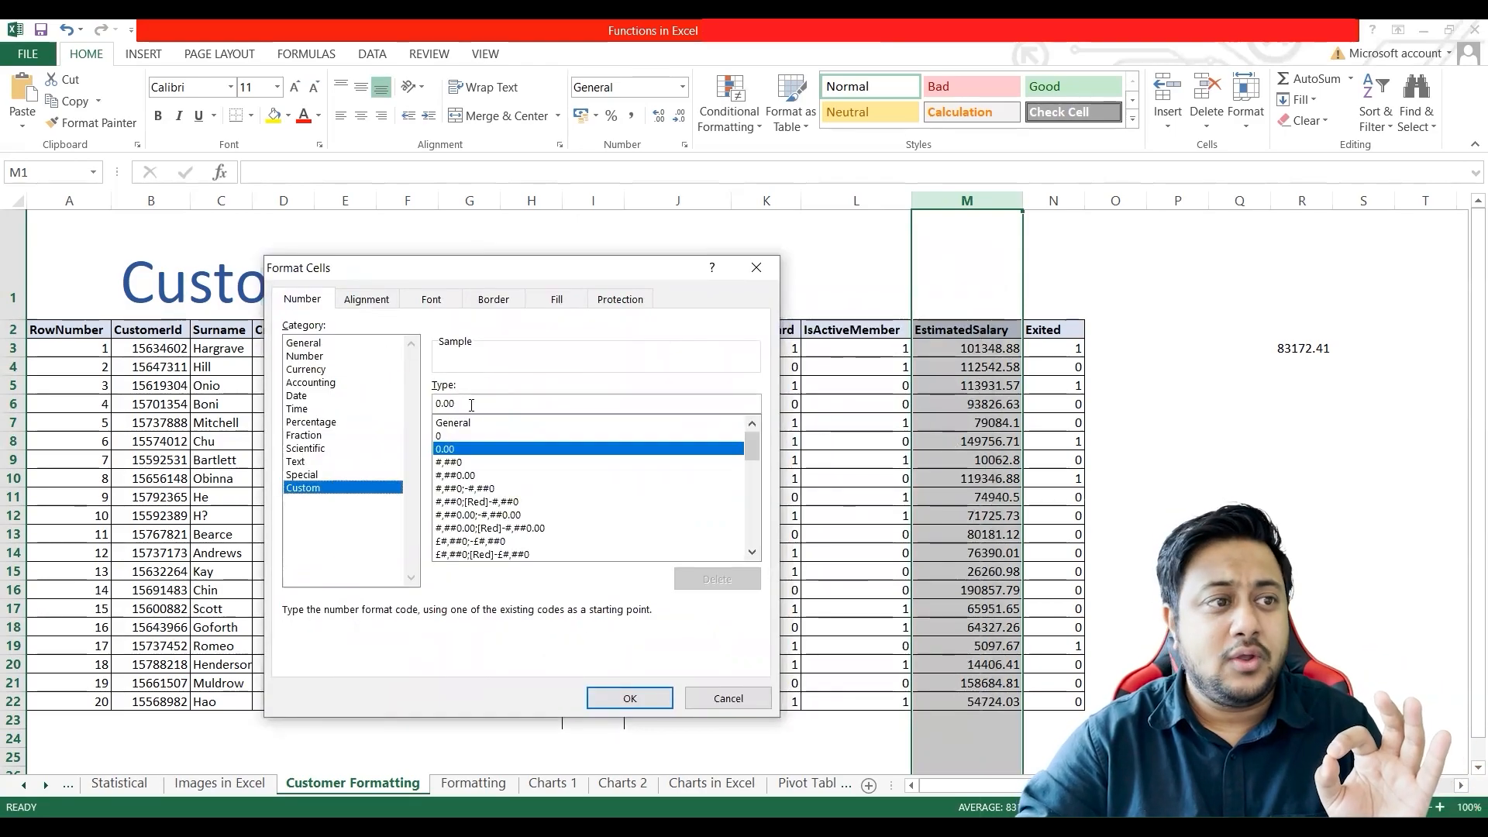
pyautogui.moveTo(455, 404); pyautogui.dragTo(419, 411)
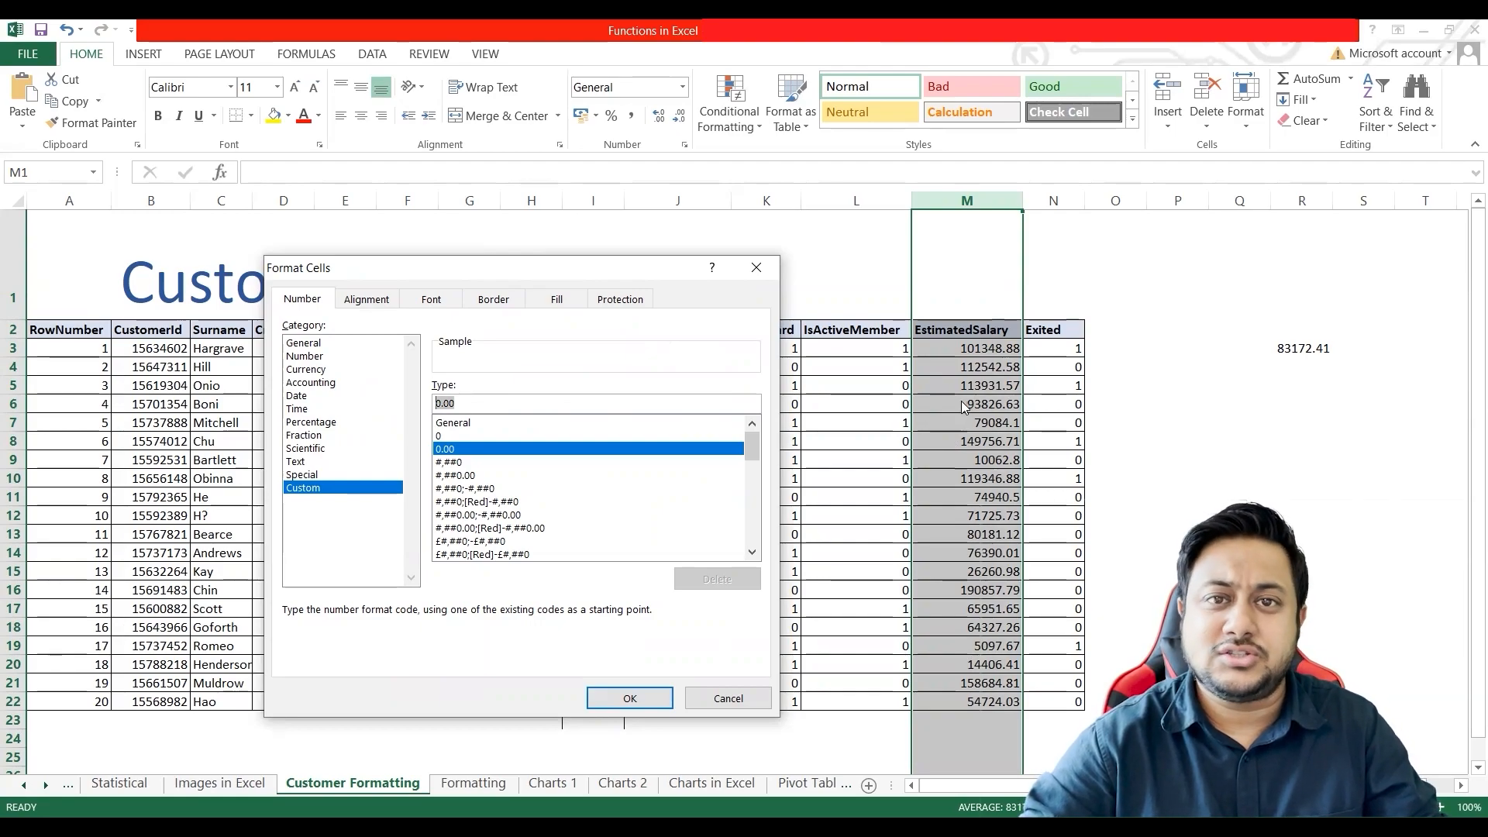
# Step: Format the EstimatedSalary column as Number with a thousands separator and 0 decimal places
pyautogui.click(305, 357)
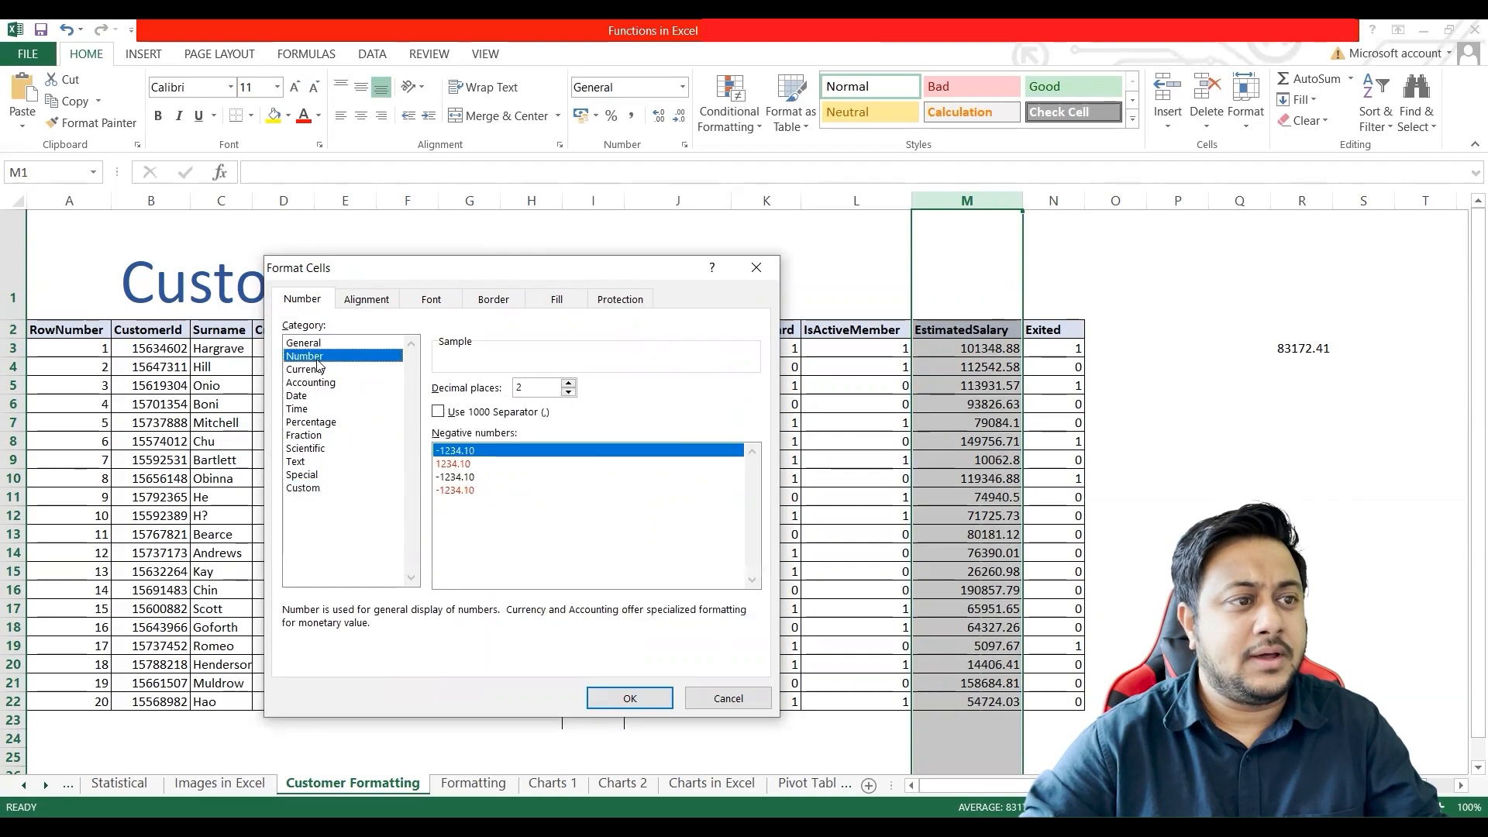
pyautogui.click(438, 413)
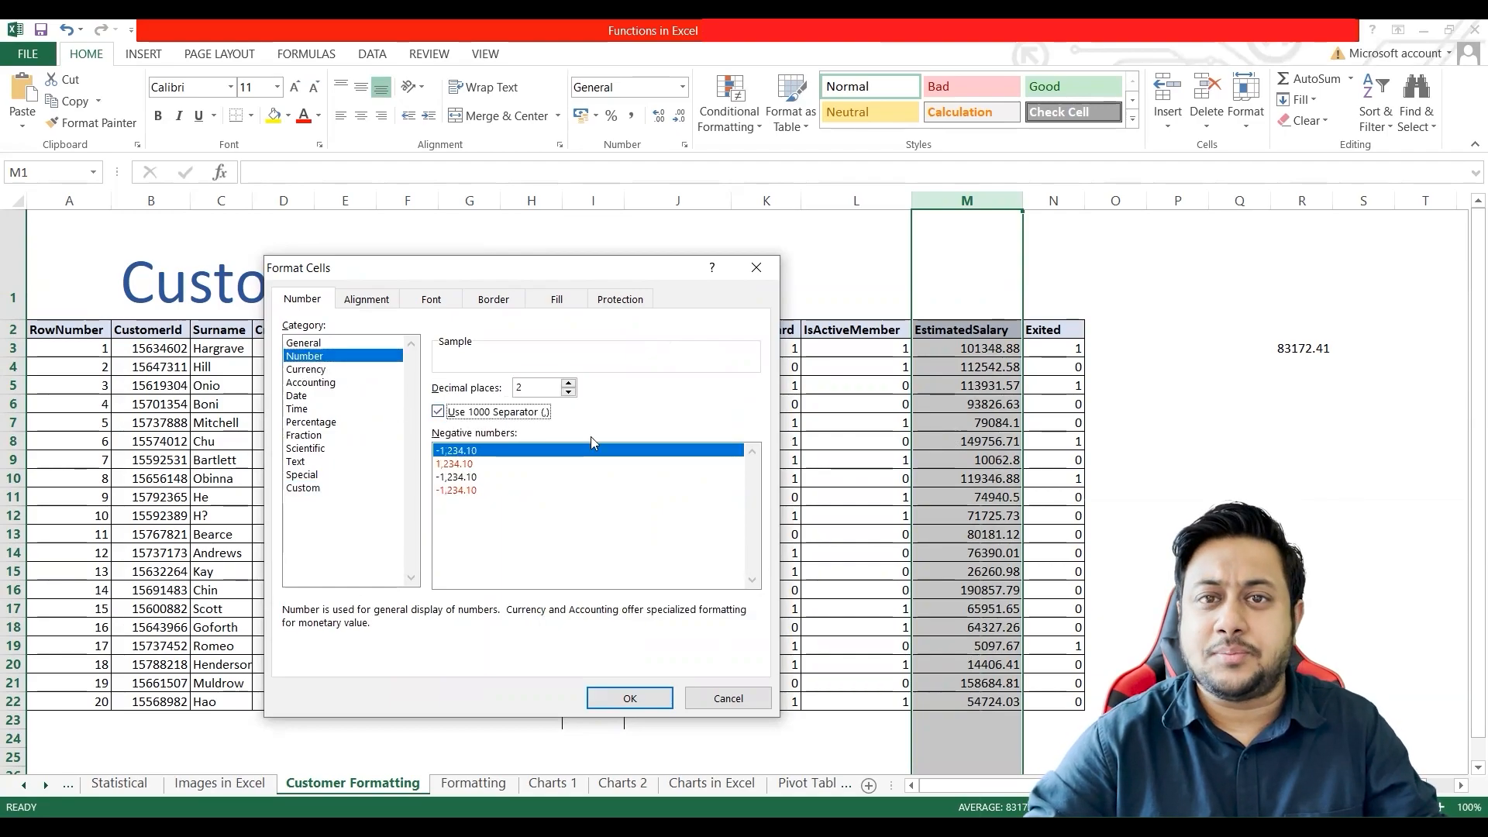
pyautogui.click(568, 392)
pyautogui.click(568, 392)
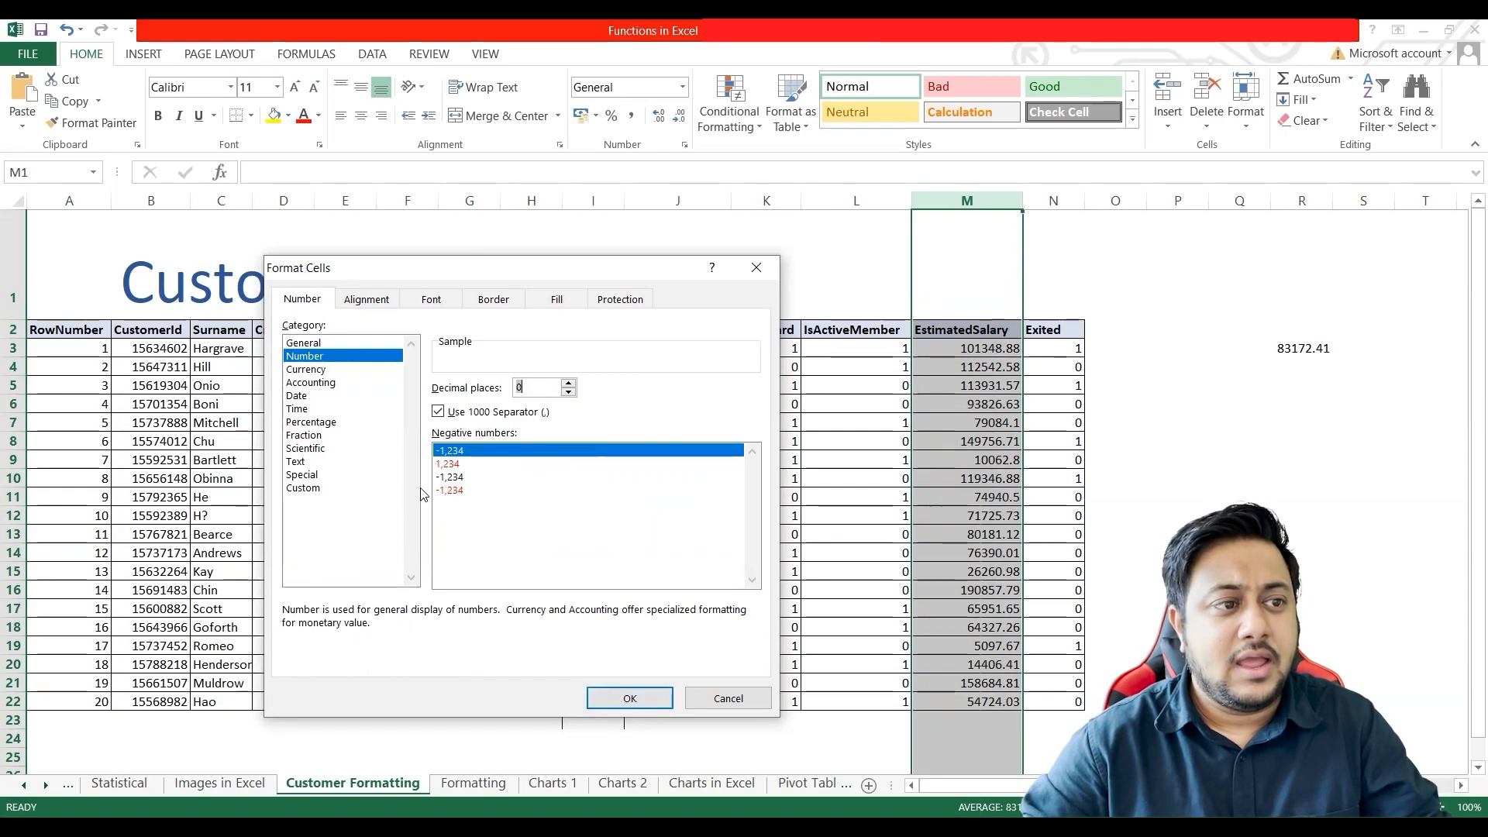
pyautogui.click(629, 699)
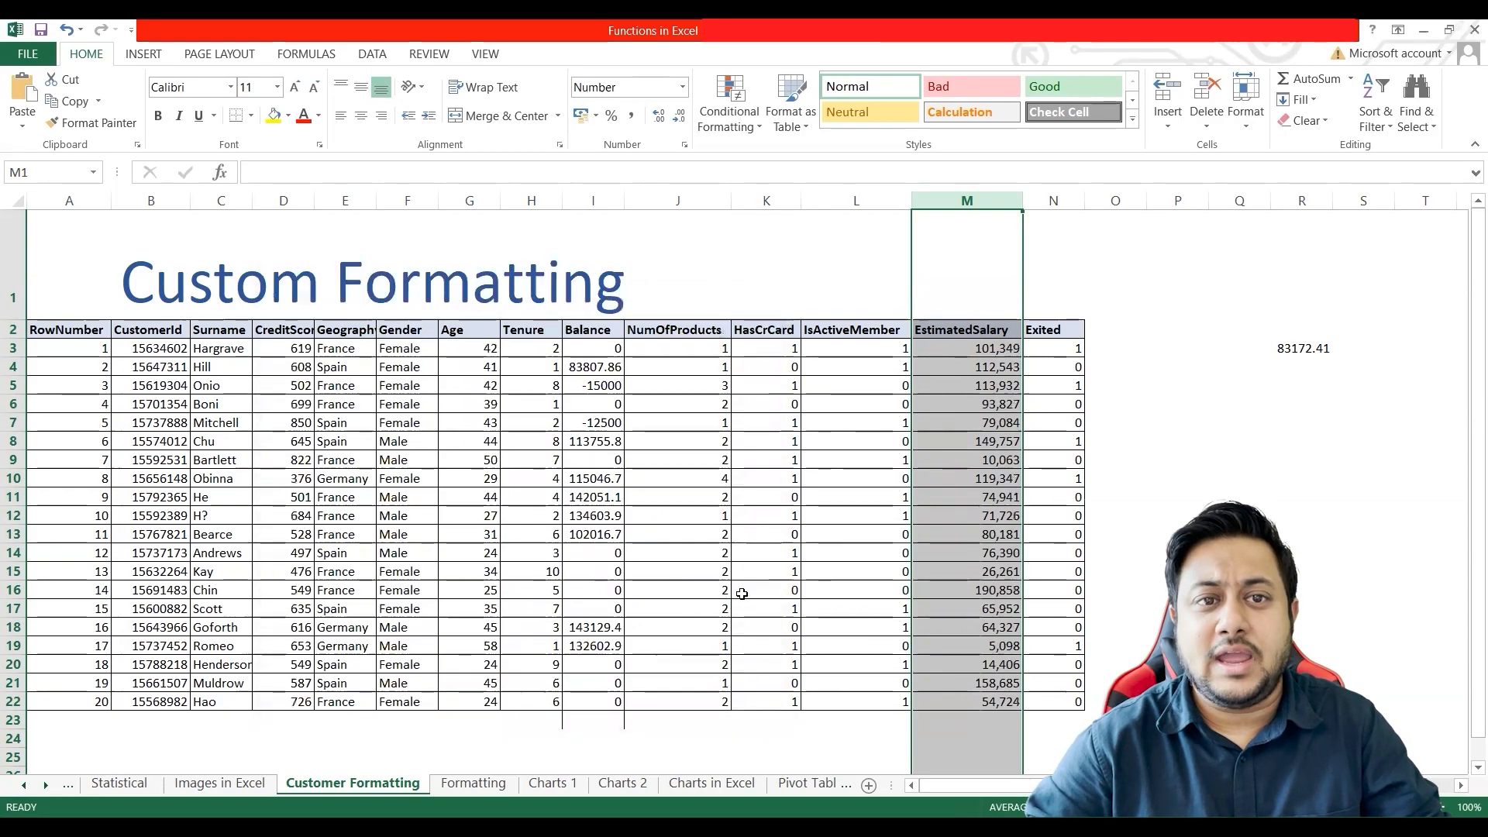
# Step: Reopen Format Cells for the EstimatedSalary column, examine the custom code #,##0, and close it without applying changes
pyautogui.rightClick(968, 355)
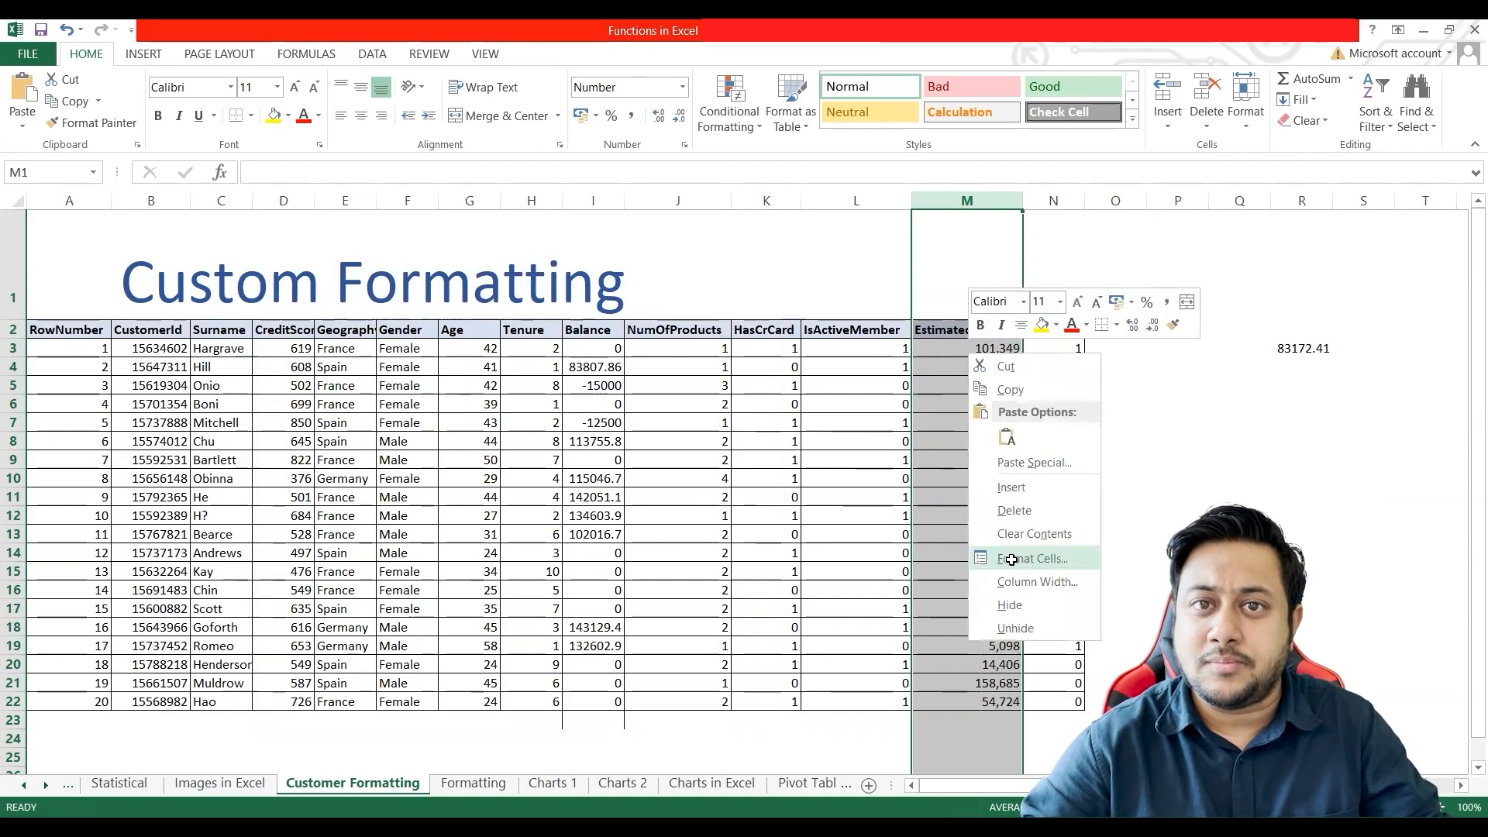
pyautogui.click(1013, 559)
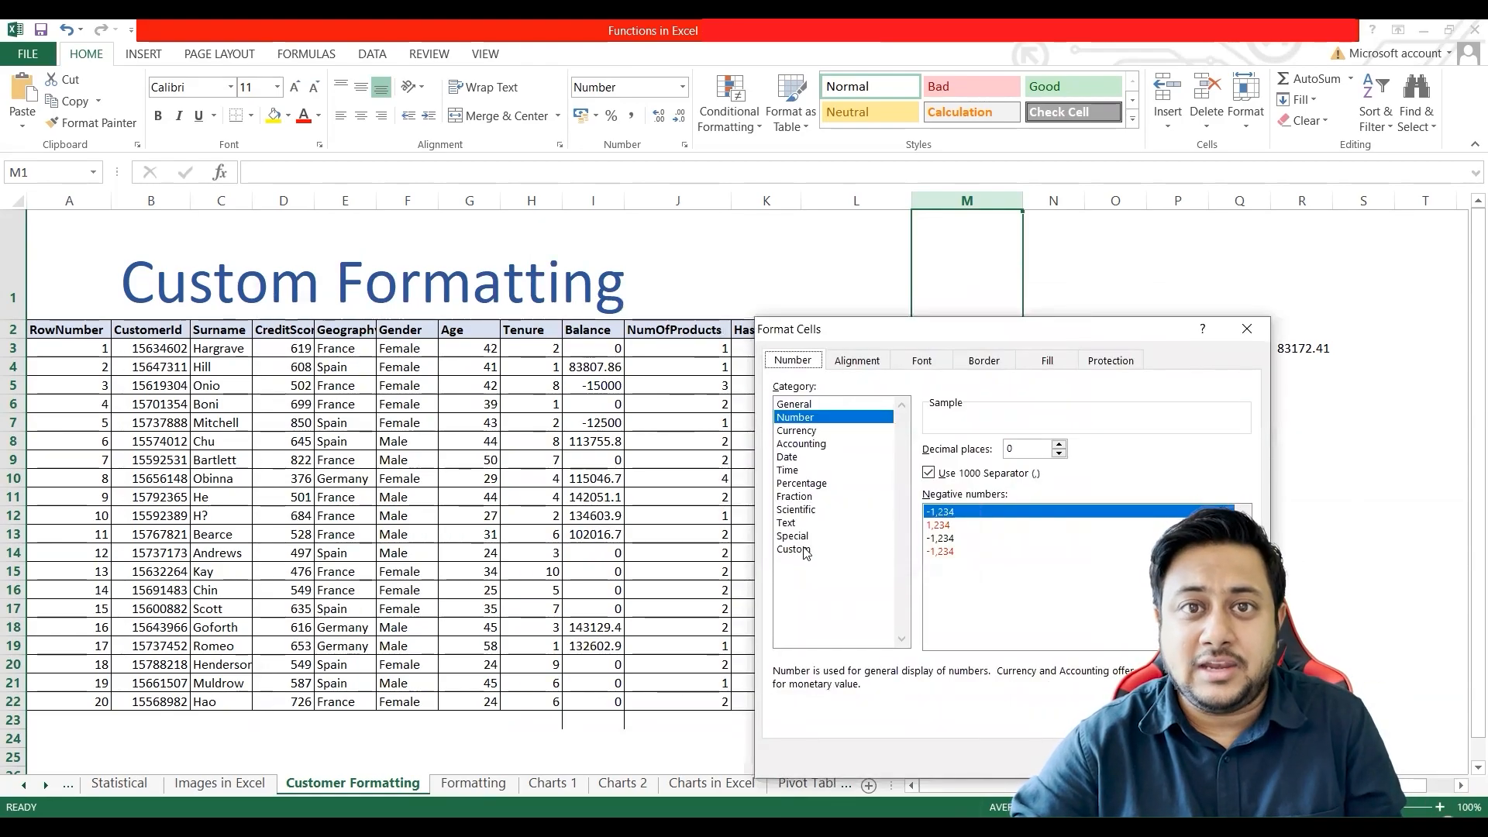
pyautogui.click(798, 548)
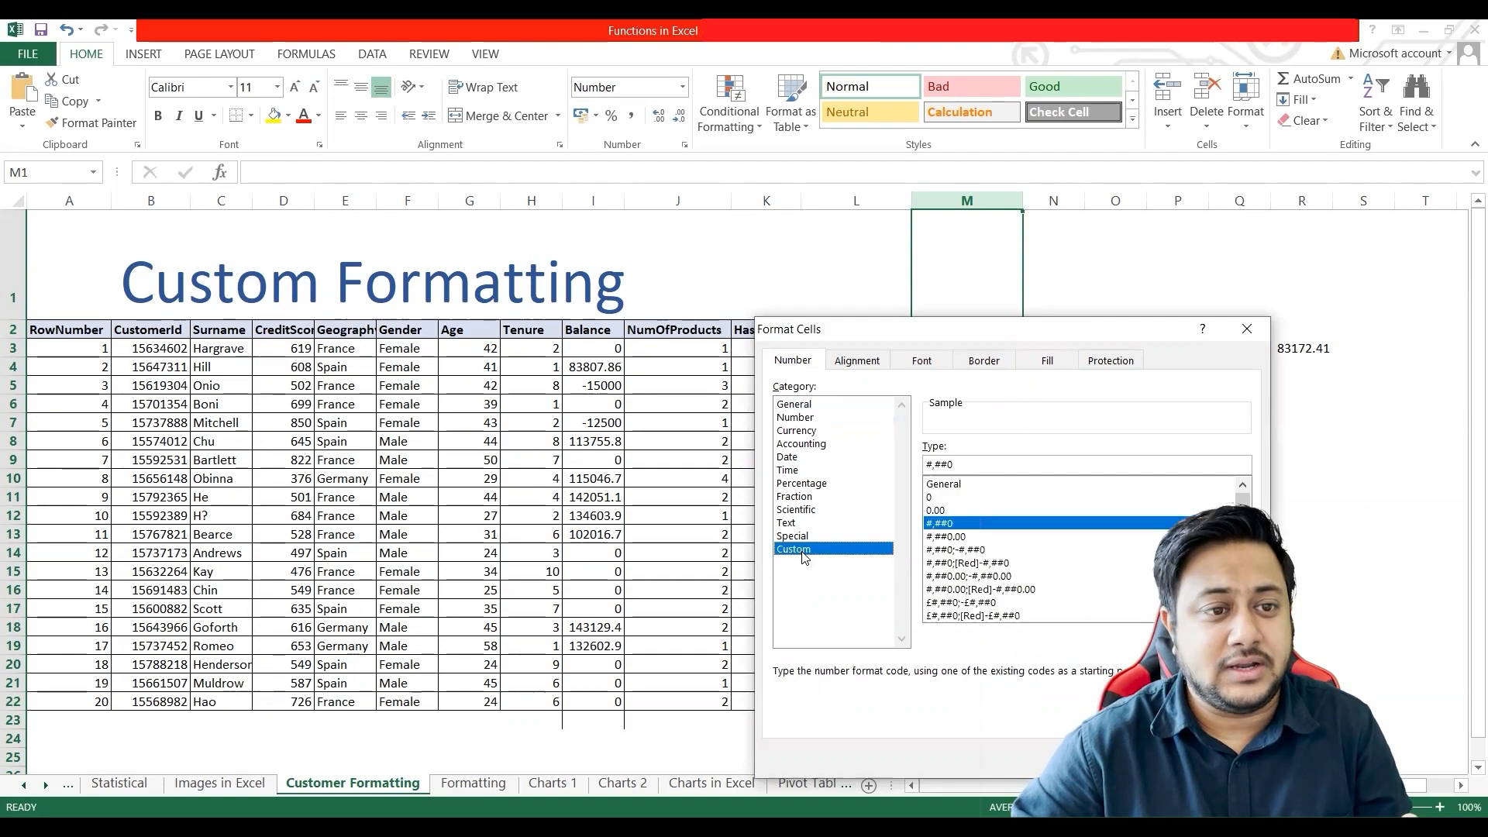
pyautogui.doubleClick(949, 471)
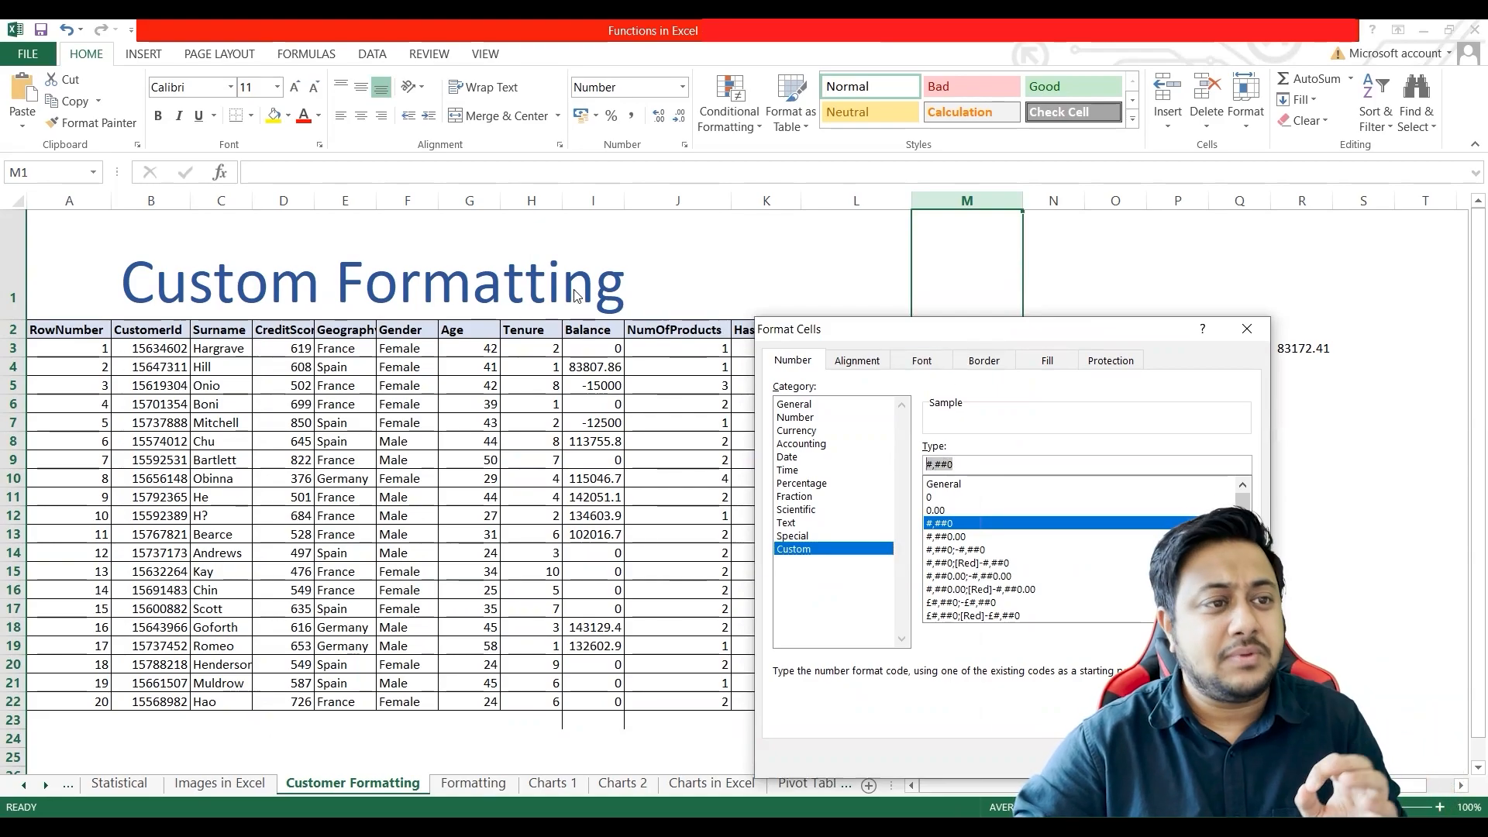
pyautogui.moveTo(1115, 336); pyautogui.dragTo(725, 302)
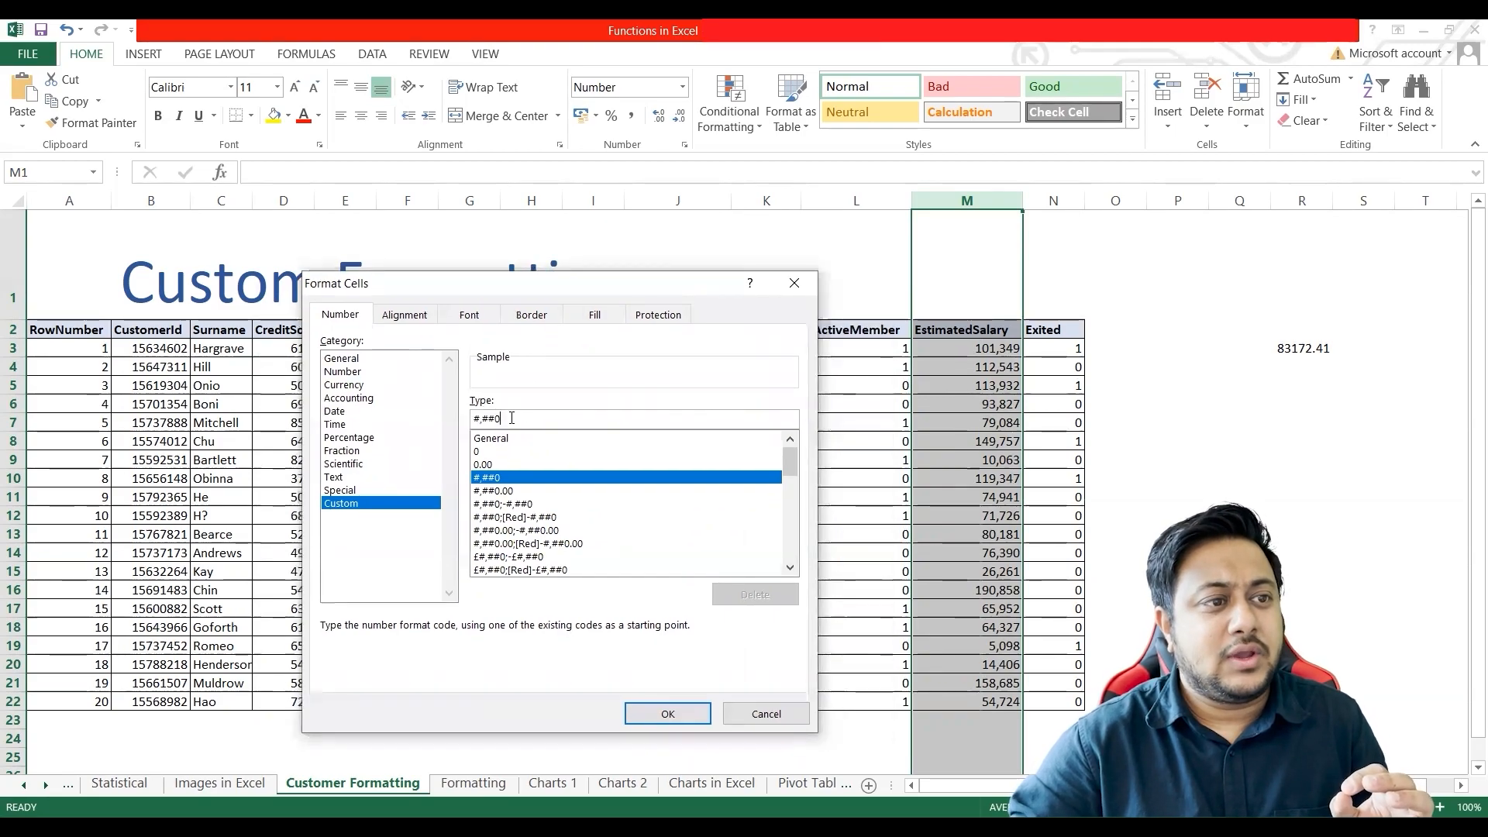
pyautogui.moveTo(512, 420); pyautogui.dragTo(443, 423)
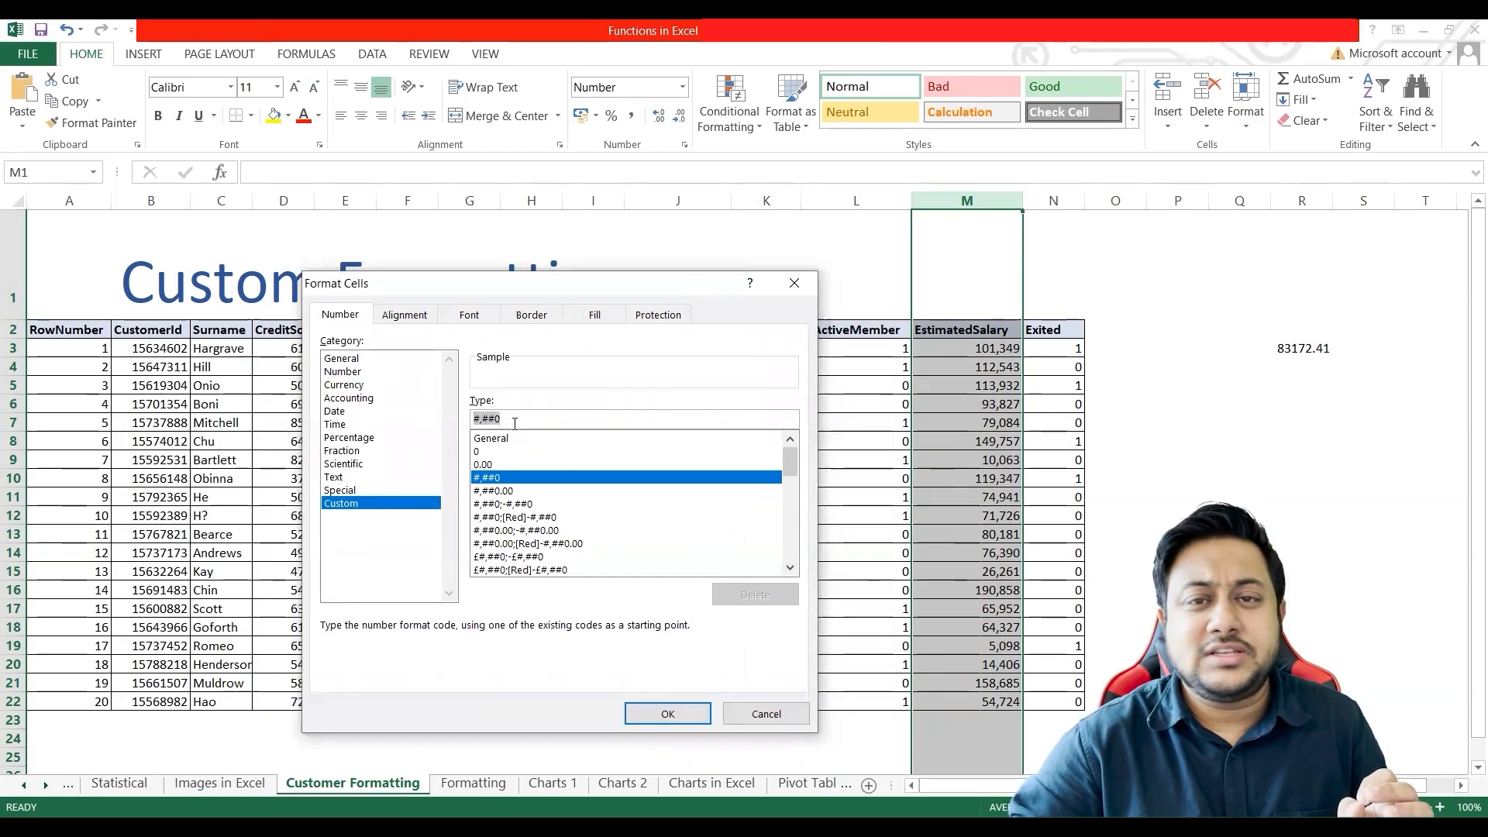
pyautogui.click(483, 419)
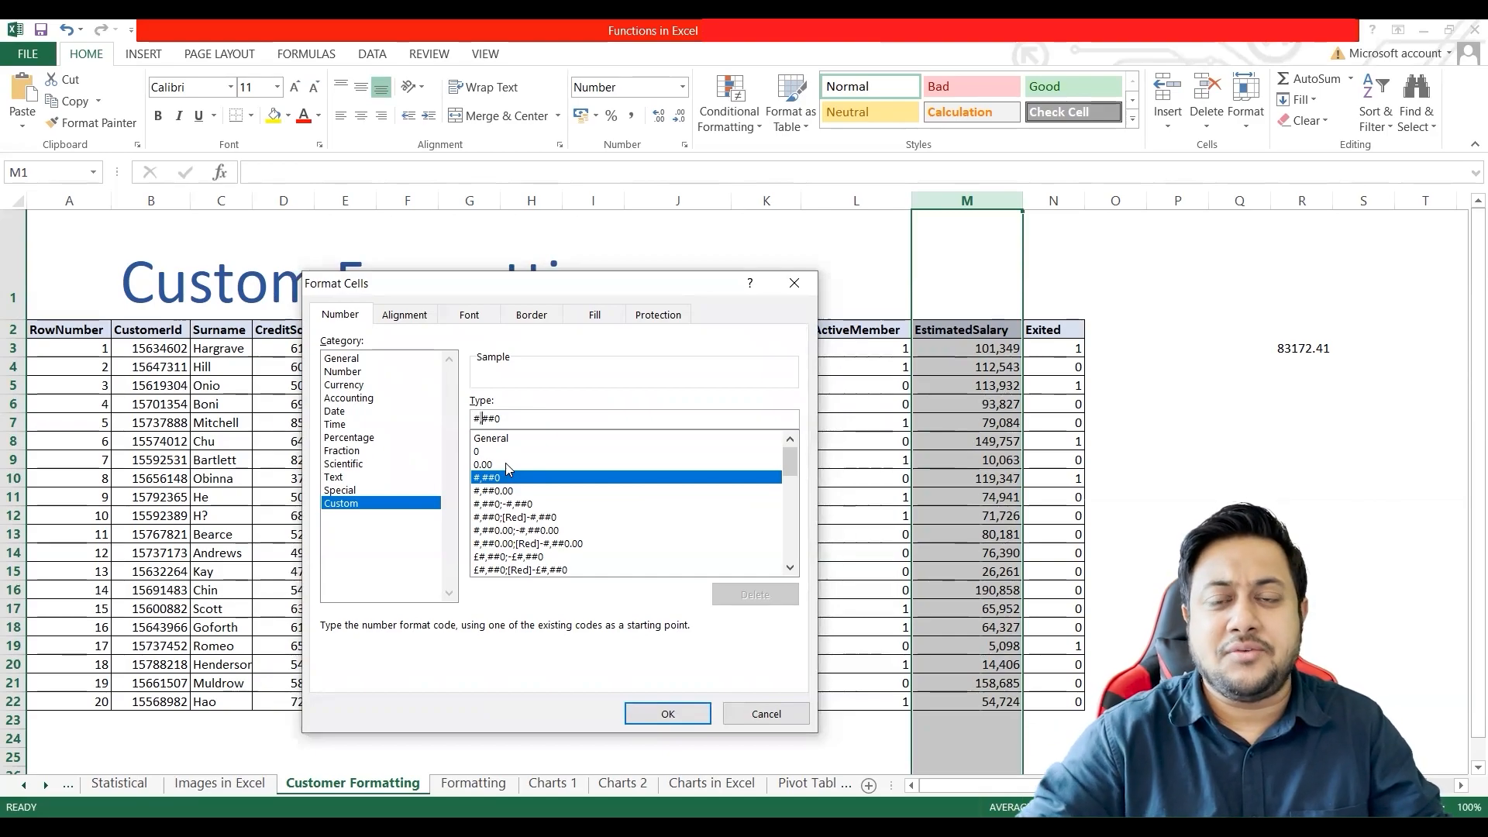
pyautogui.click(799, 288)
# Step: Enter 120,000,000 as the first EstimatedSalary value in cell M3
pyautogui.click(964, 349)
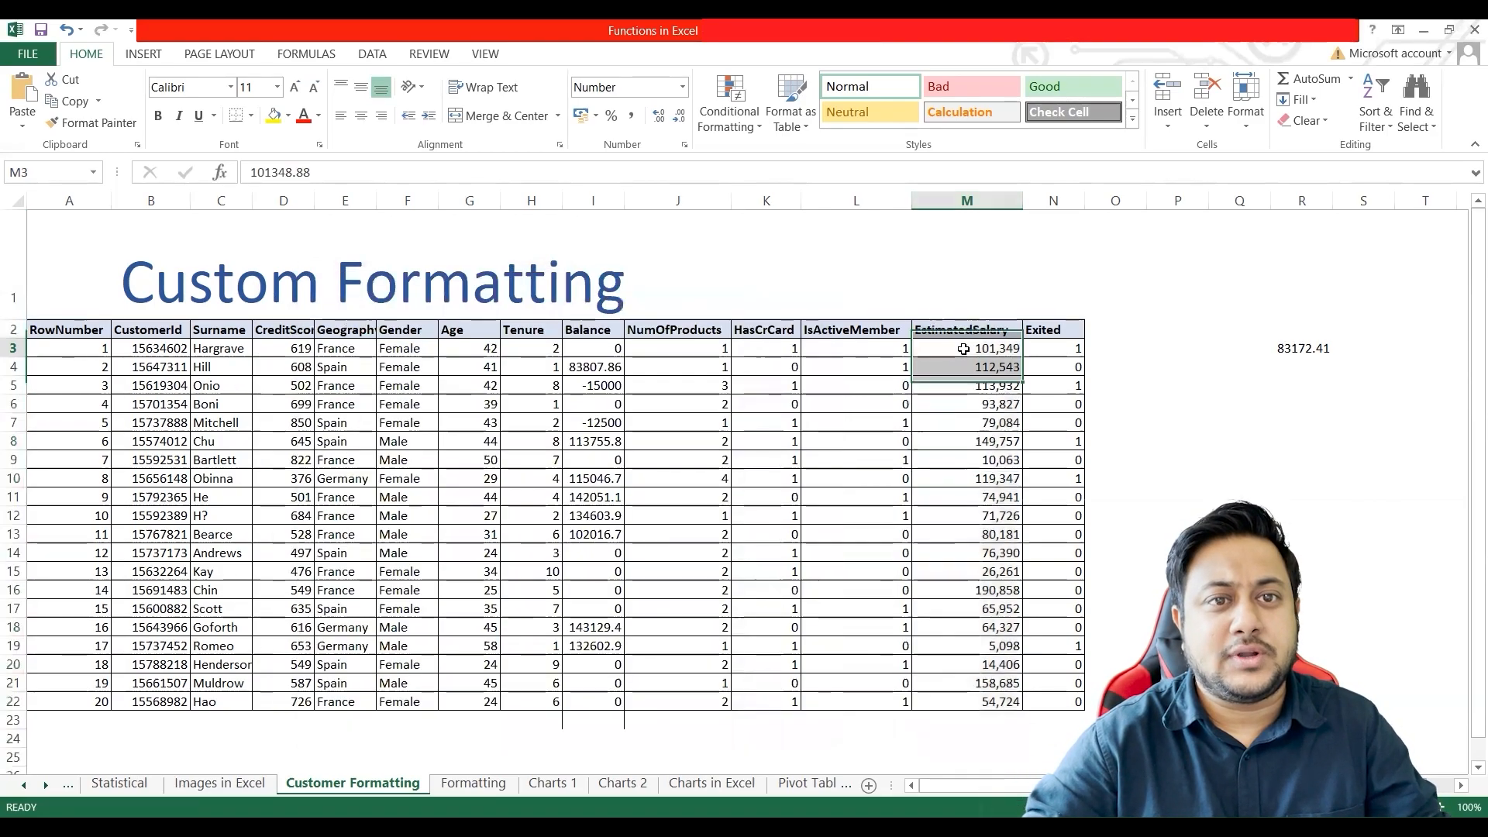
pyautogui.write('120,000,000')
pyautogui.press('Return')
# Step: Open Format Cells for cell M3, examine the custom code #,##0 against its sample, and close it without applying changes
pyautogui.click(938, 351)
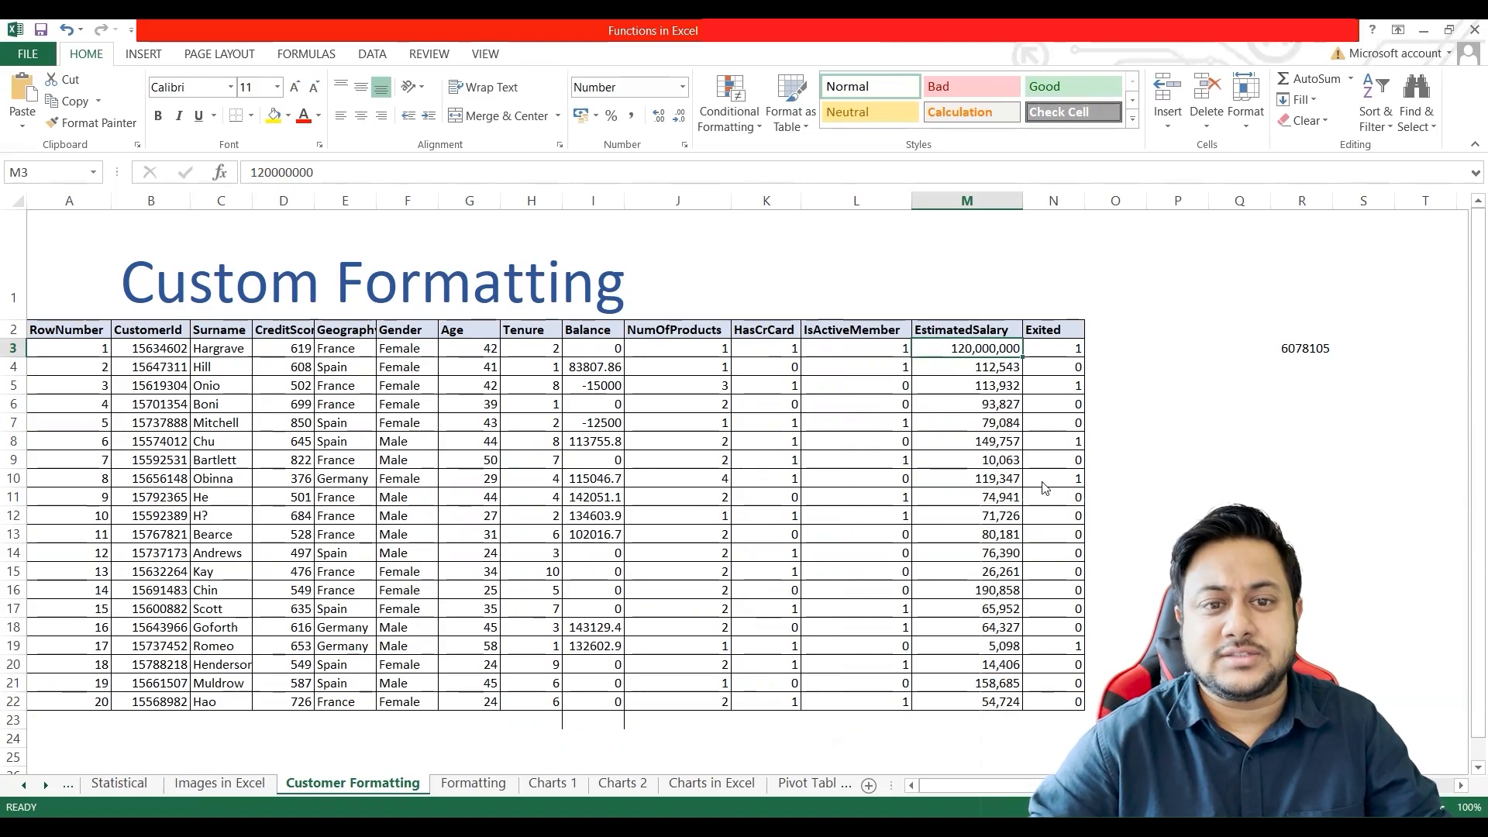
pyautogui.hotkey('shift', 'F10')
pyautogui.press('Return')
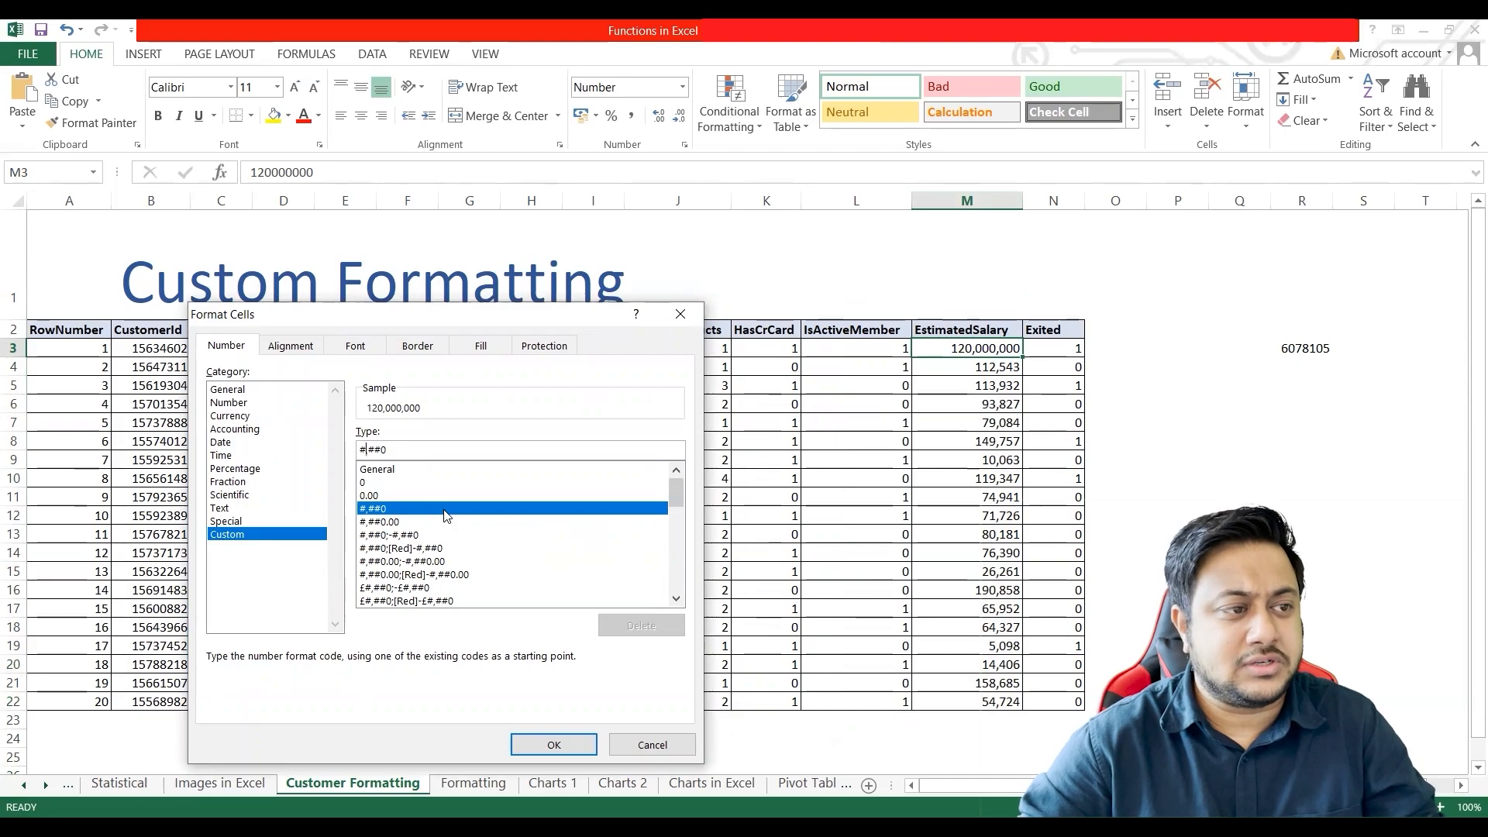
pyautogui.moveTo(673, 495)
pyautogui.mouseDown()
pyautogui.moveTo(675, 594)
pyautogui.moveTo(678, 492)
pyautogui.mouseUp()
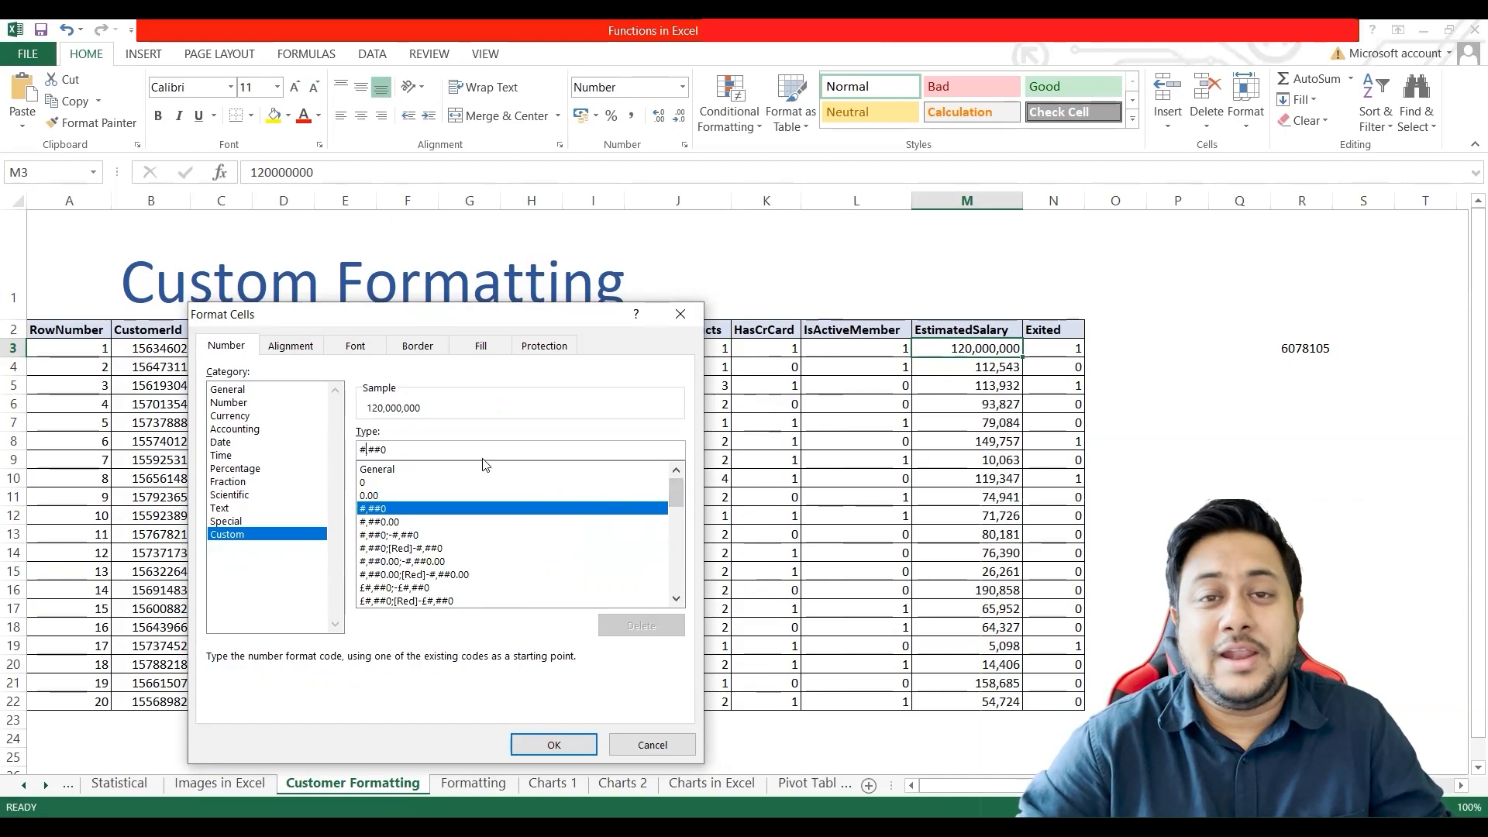
pyautogui.moveTo(473, 450); pyautogui.dragTo(327, 453)
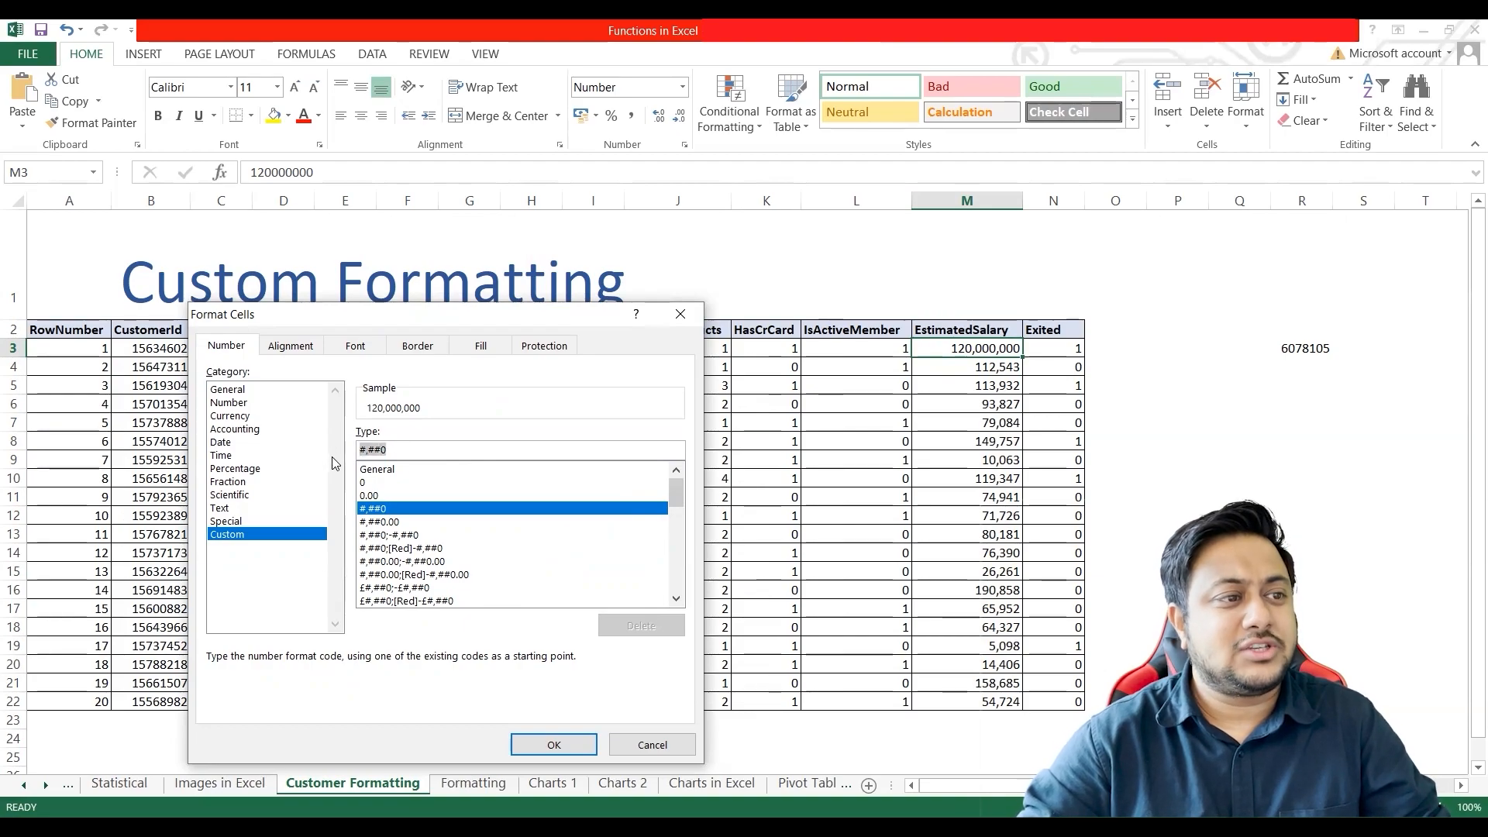
pyautogui.click(651, 744)
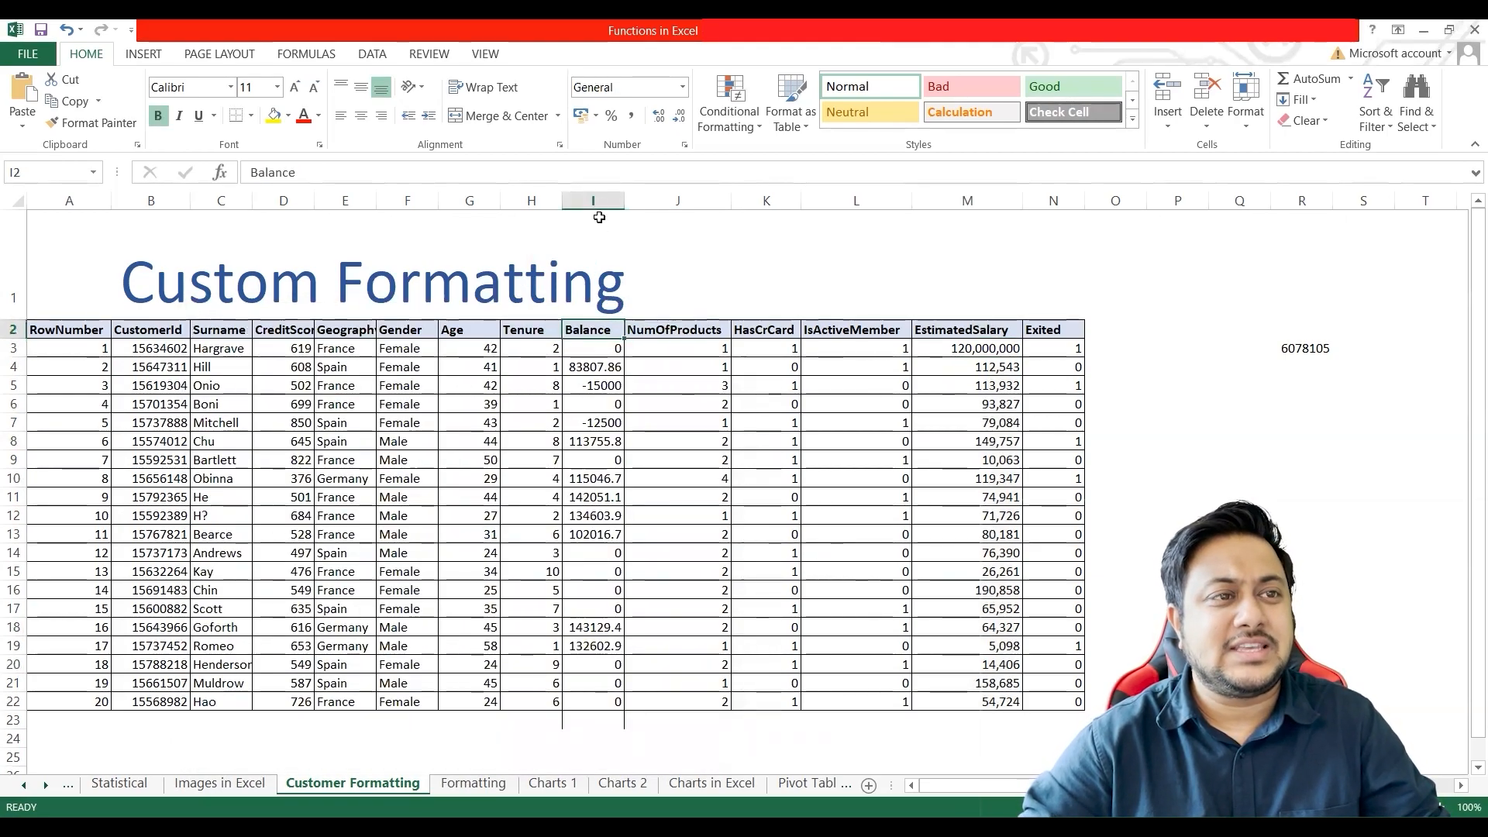
# Step: Apply the custom number format #,##0 to the Balance cells I2:I22
pyautogui.keyDown('shift'); pyautogui.click(597, 701); pyautogui.keyUp('shift')
pyautogui.rightClick(609, 521)
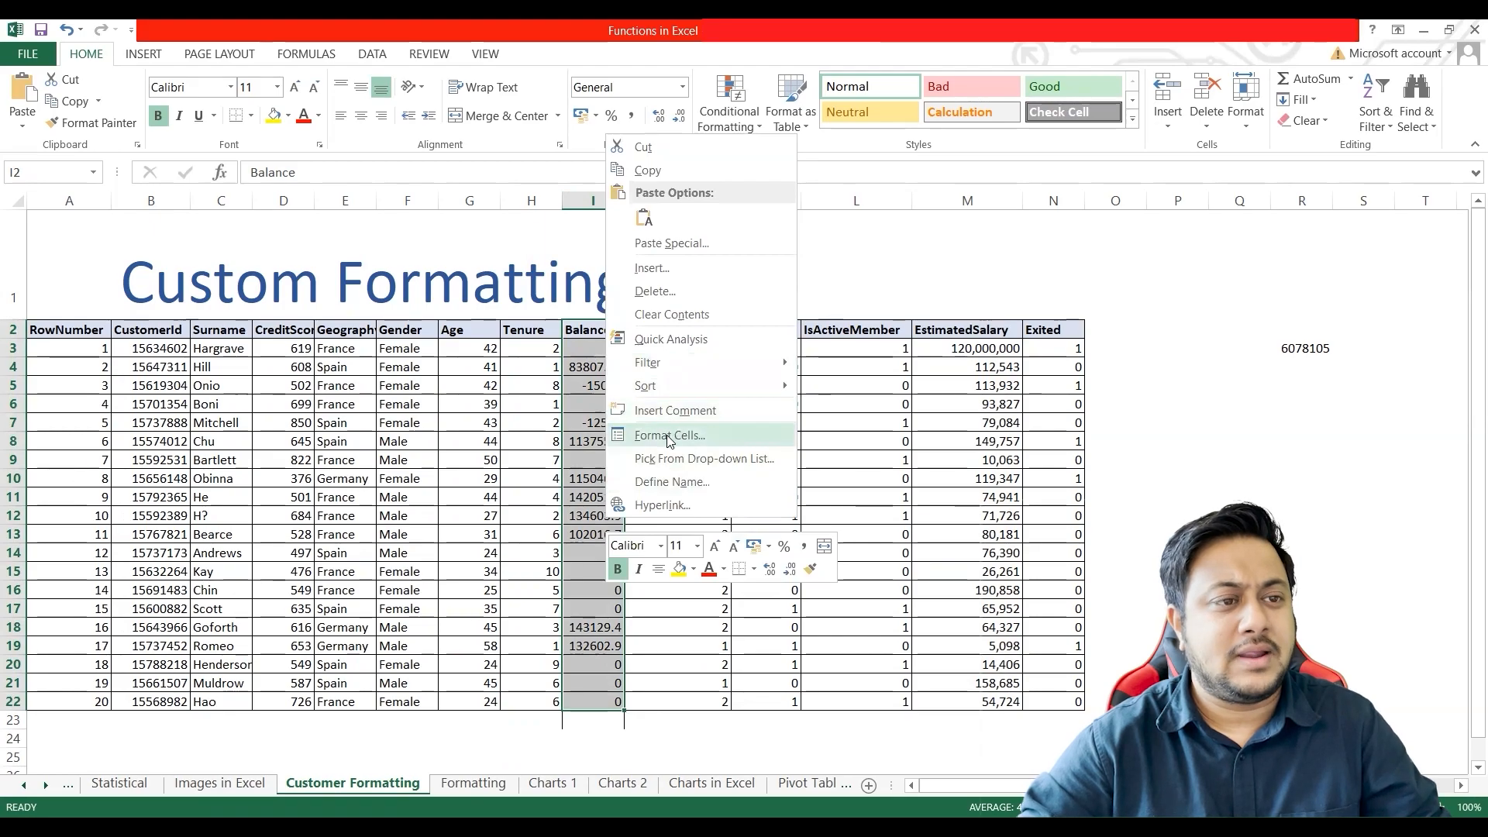
pyautogui.click(623, 439)
pyautogui.click(474, 425)
pyautogui.moveTo(631, 345); pyautogui.dragTo(558, 337)
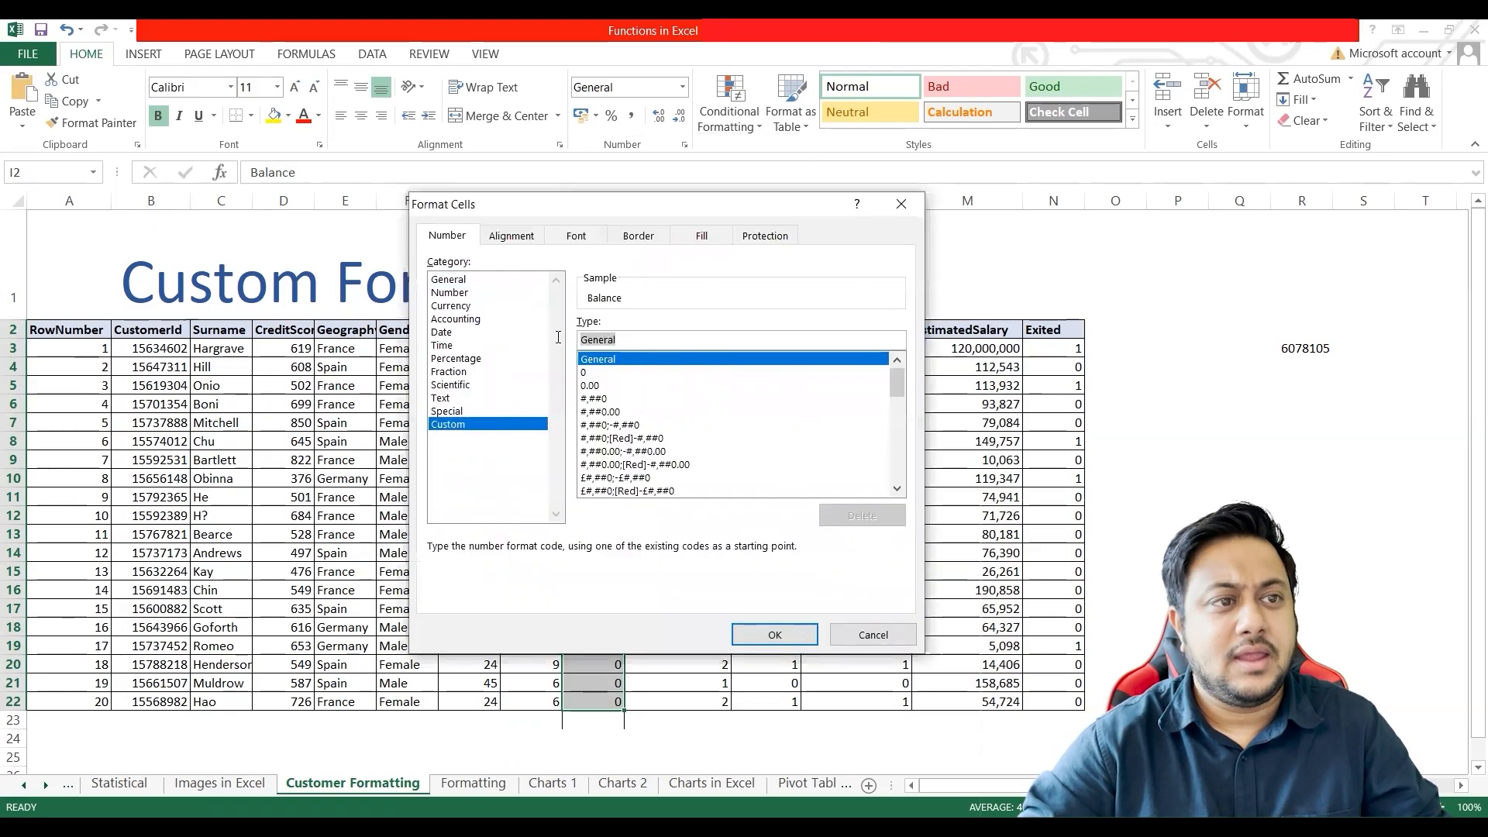
pyautogui.write('#,##0')
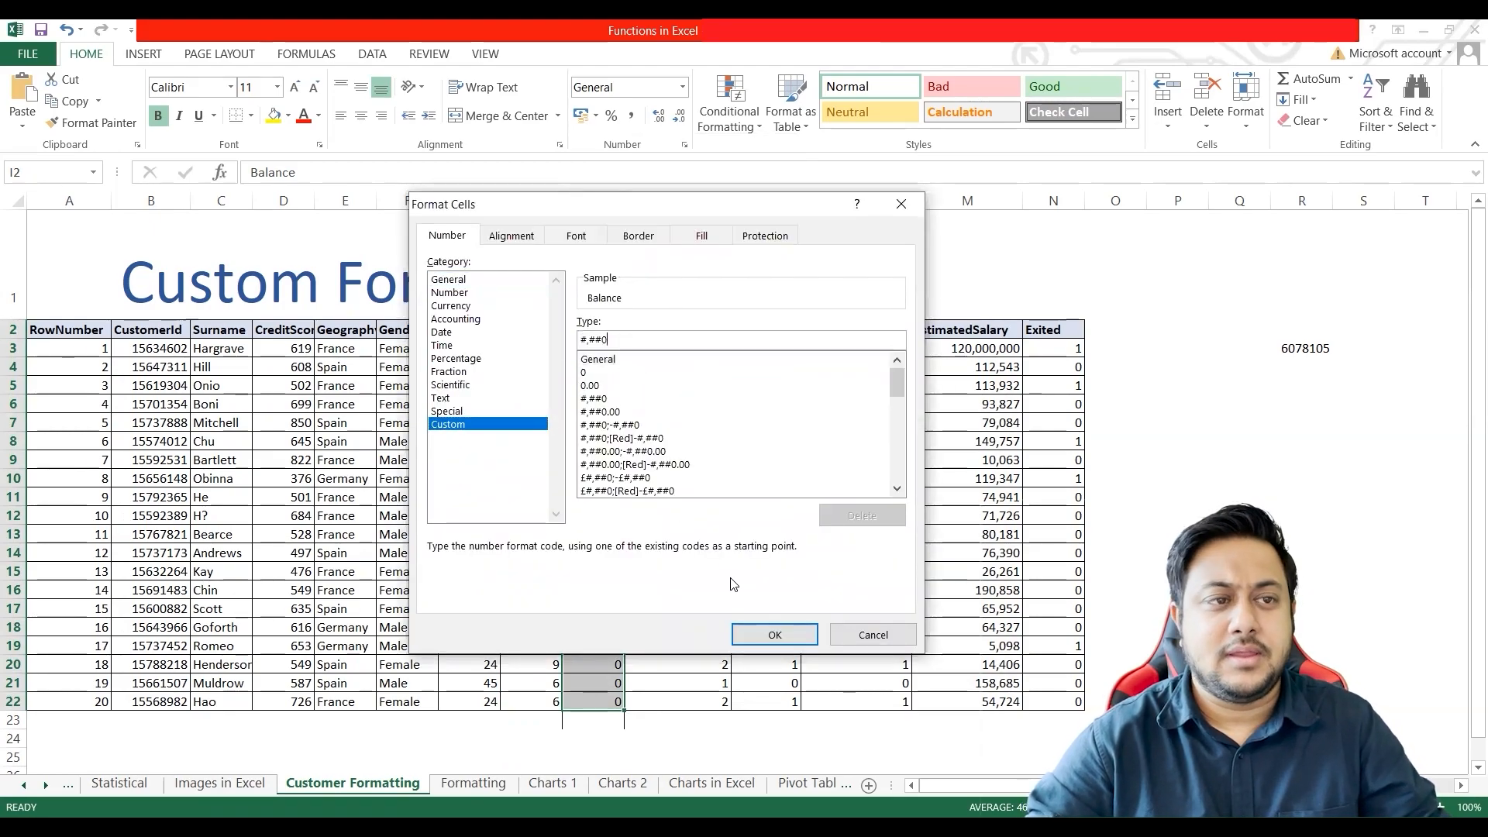
pyautogui.moveTo(695, 211); pyautogui.dragTo(1066, 236)
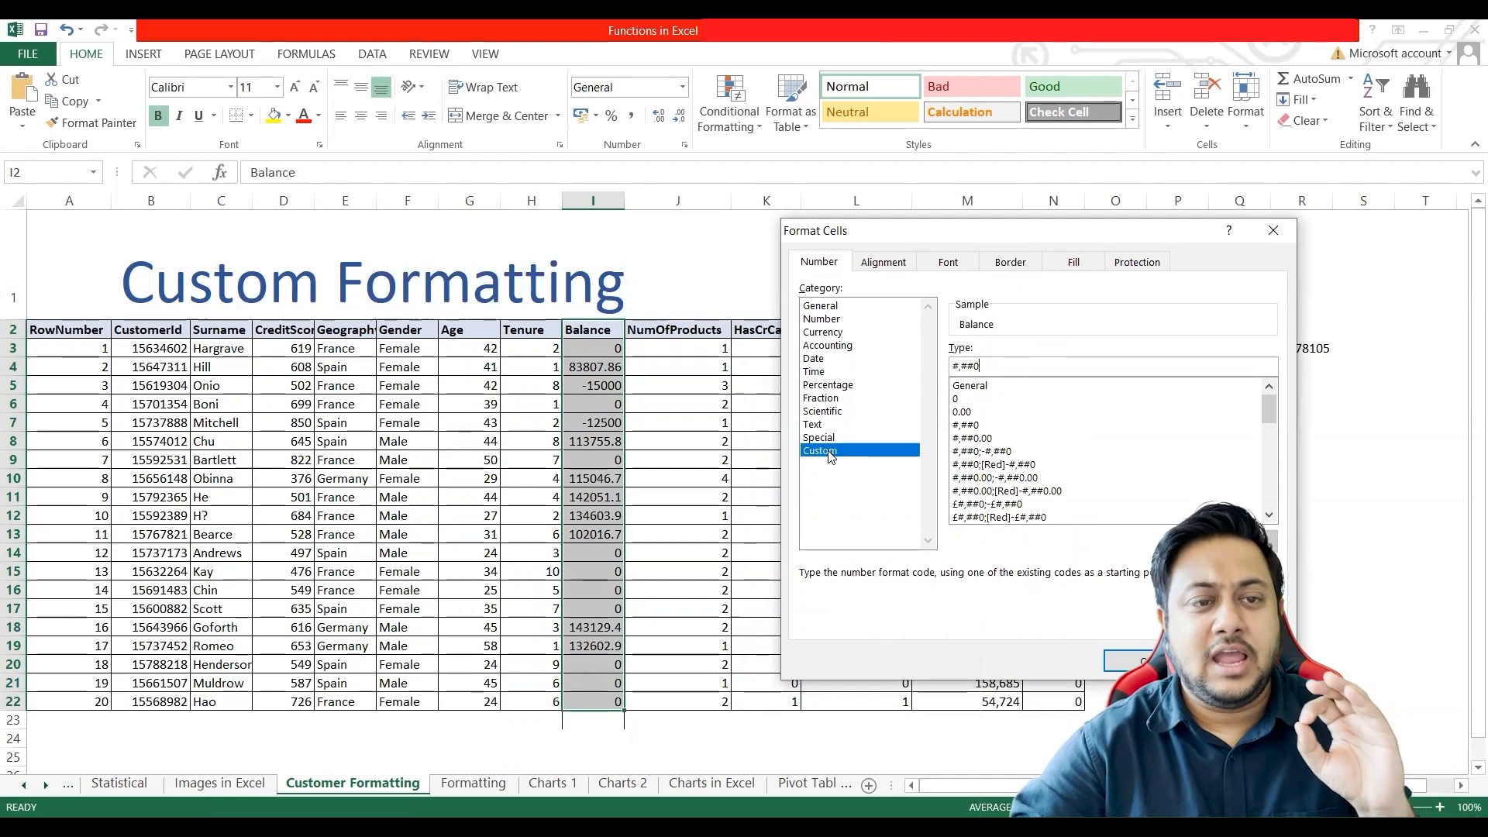
pyautogui.doubleClick(971, 366)
pyautogui.hotkey('ctrl', 'c')
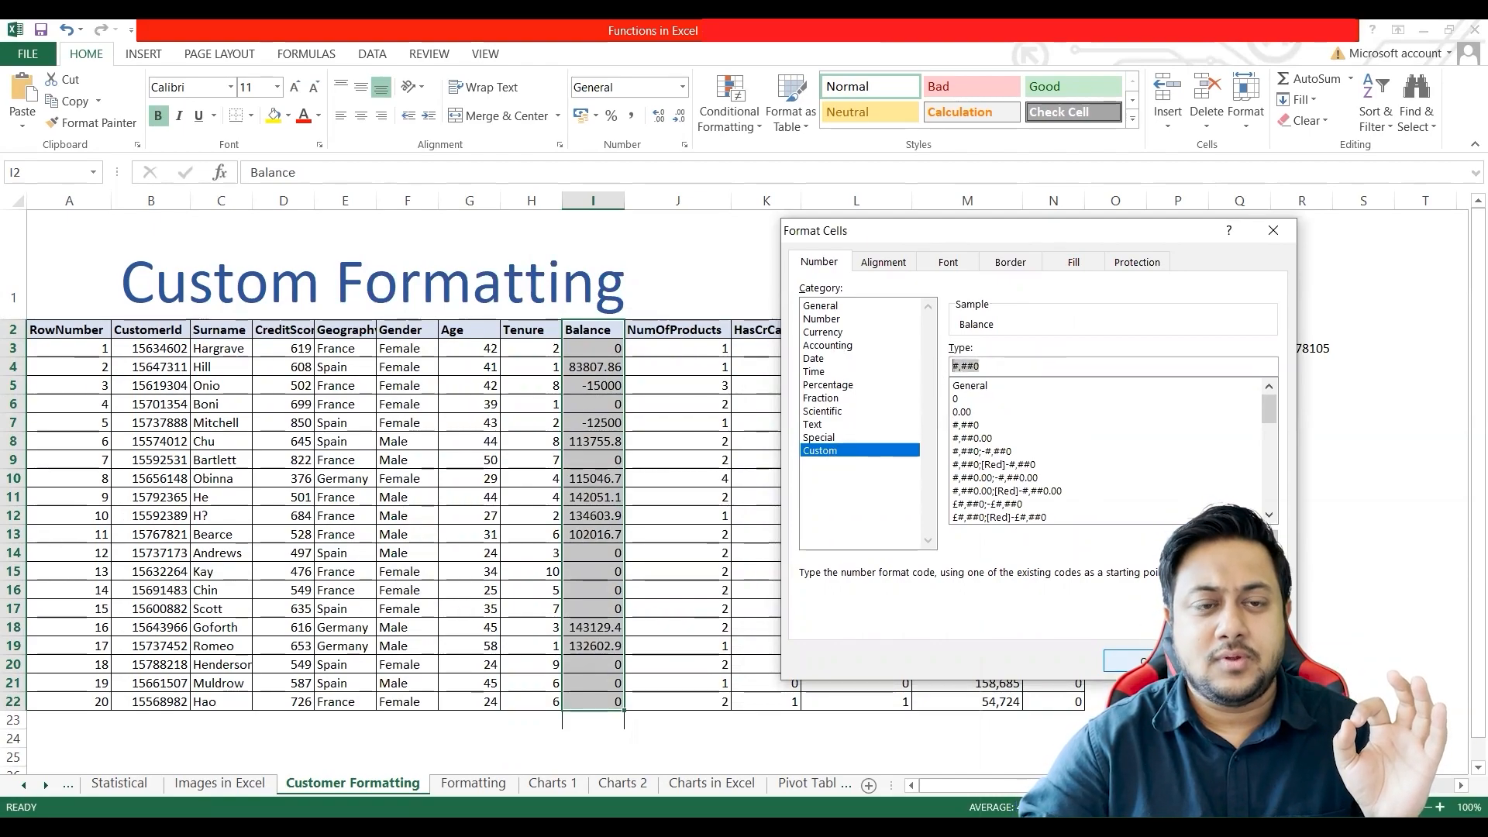
pyautogui.press('Return')
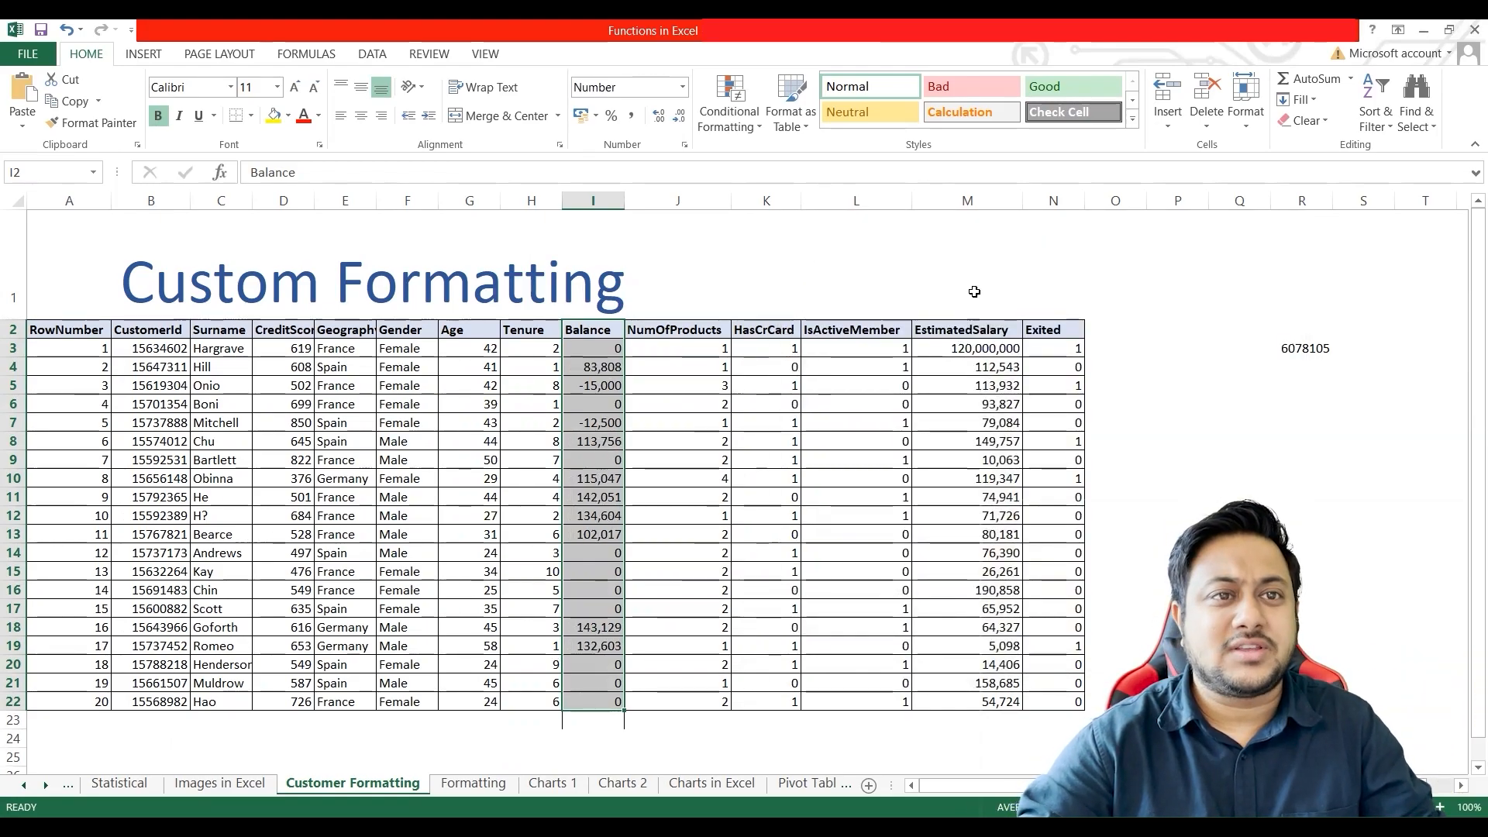
# Step: Paste the format code #,##0 as sample text into cell K1 above the table
pyautogui.click(775, 247)
pyautogui.hotkey('ctrl', 'v')
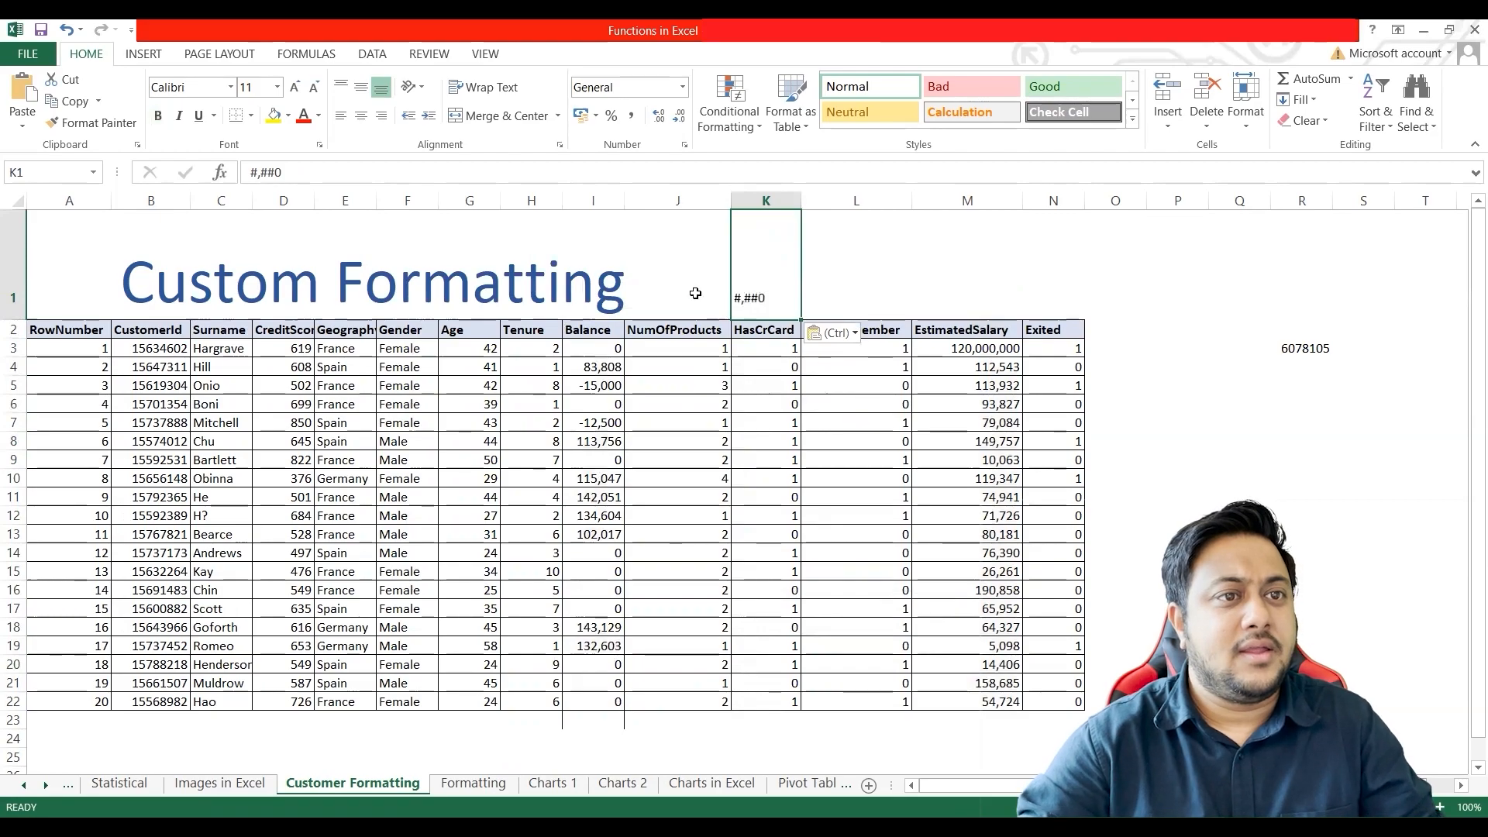
pyautogui.moveTo(288, 176); pyautogui.dragTo(245, 180)
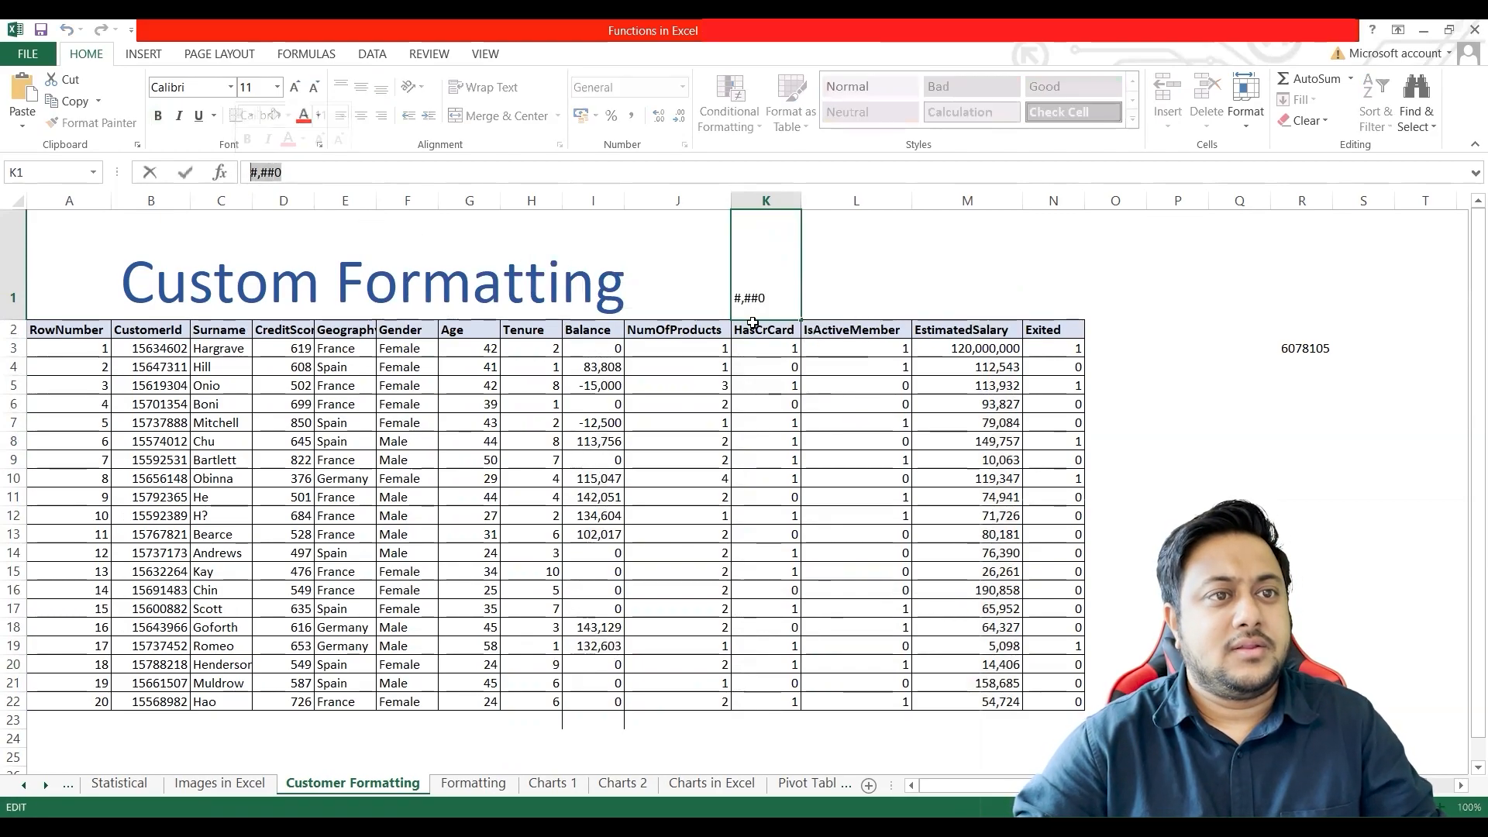
pyautogui.click(702, 310)
pyautogui.click(784, 304)
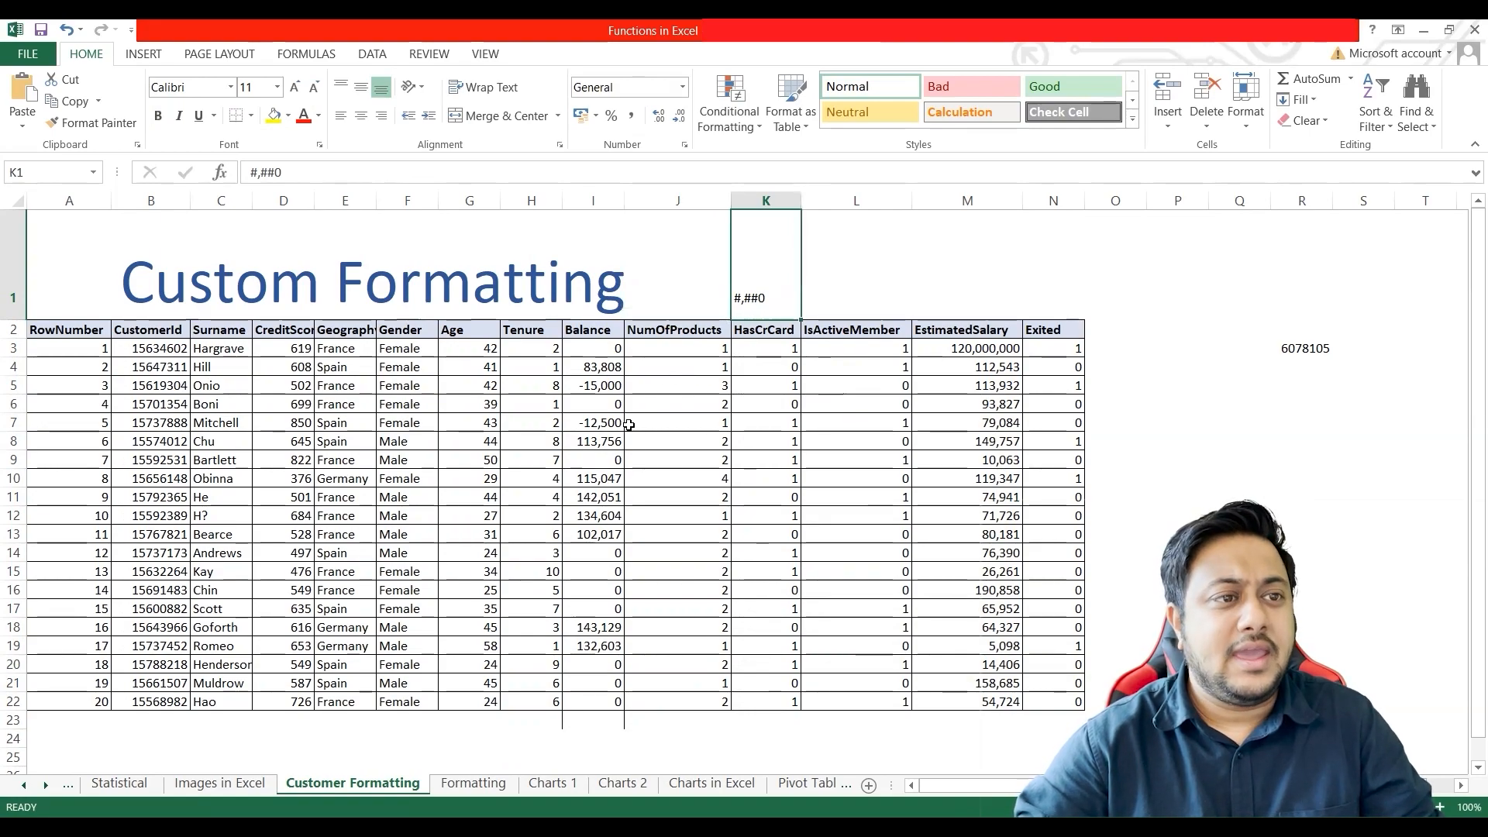
# Step: Open Format Cells for the whole Balance column I and enter the four-section custom code #,##0;#,##0;#,##0;#,##0
pyautogui.click(593, 201)
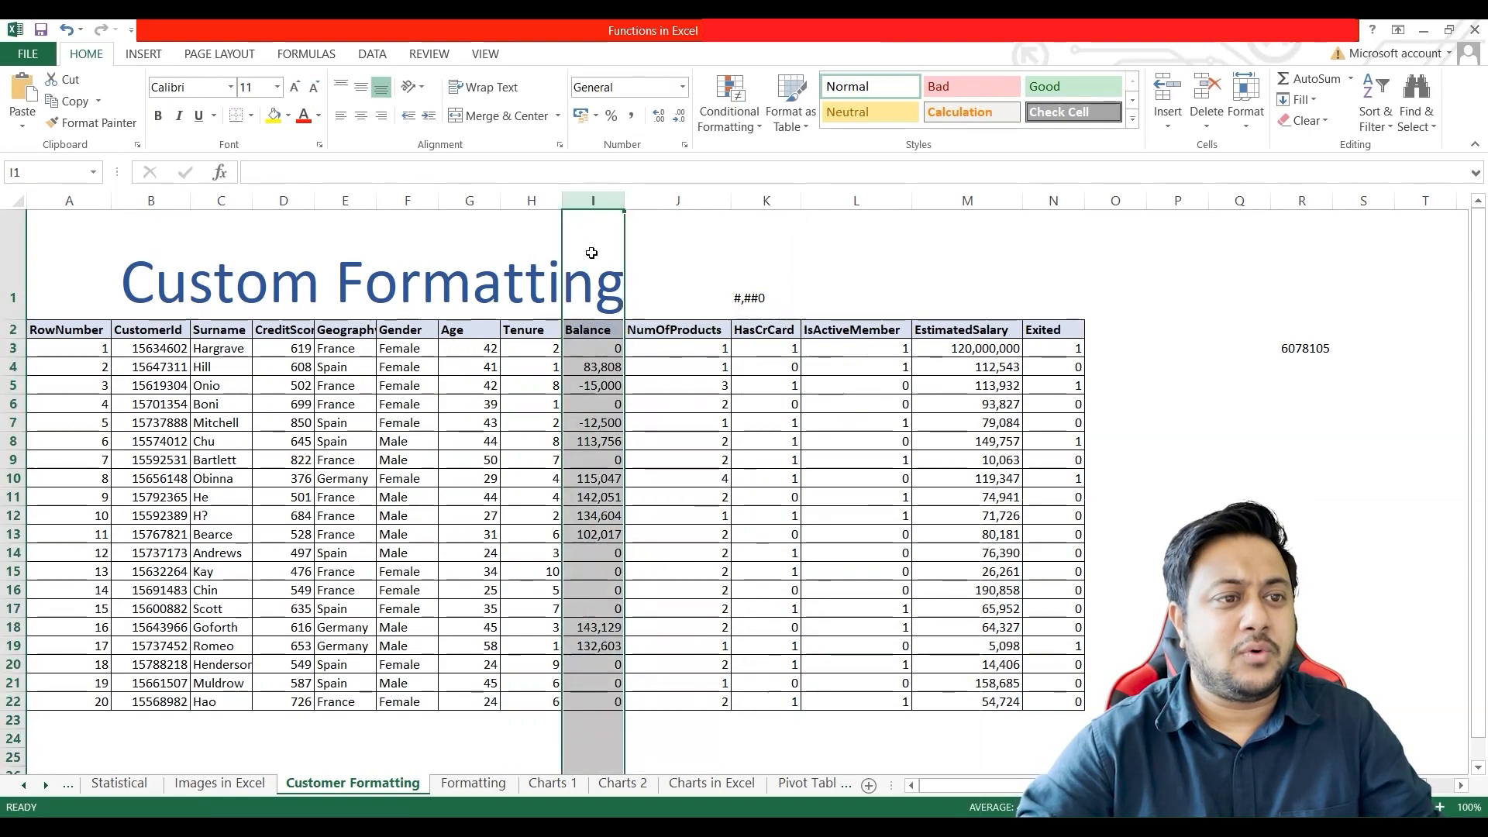
pyautogui.hotkey('ctrl', '1')
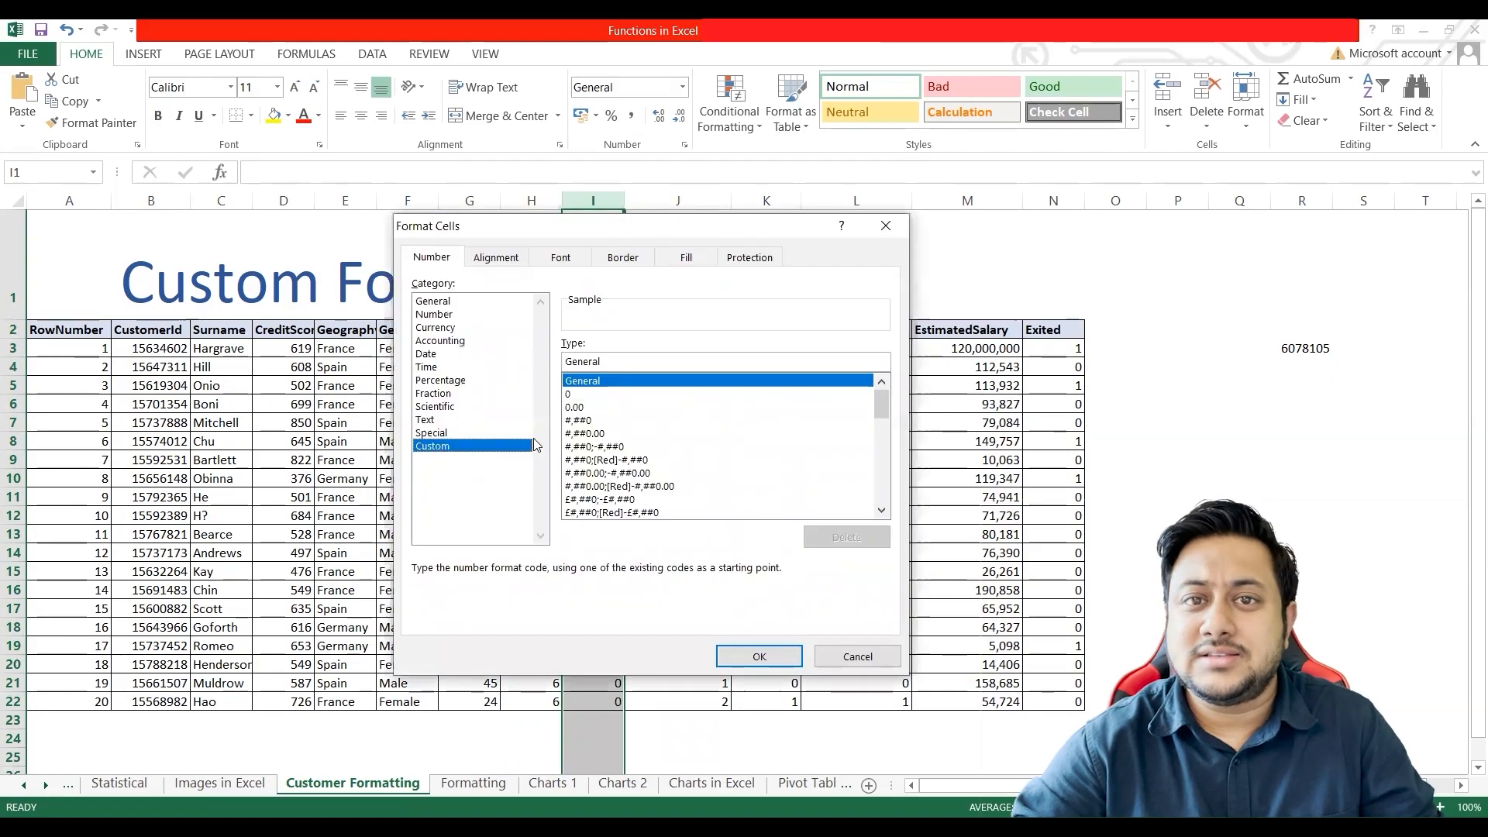
pyautogui.write('#,##0')
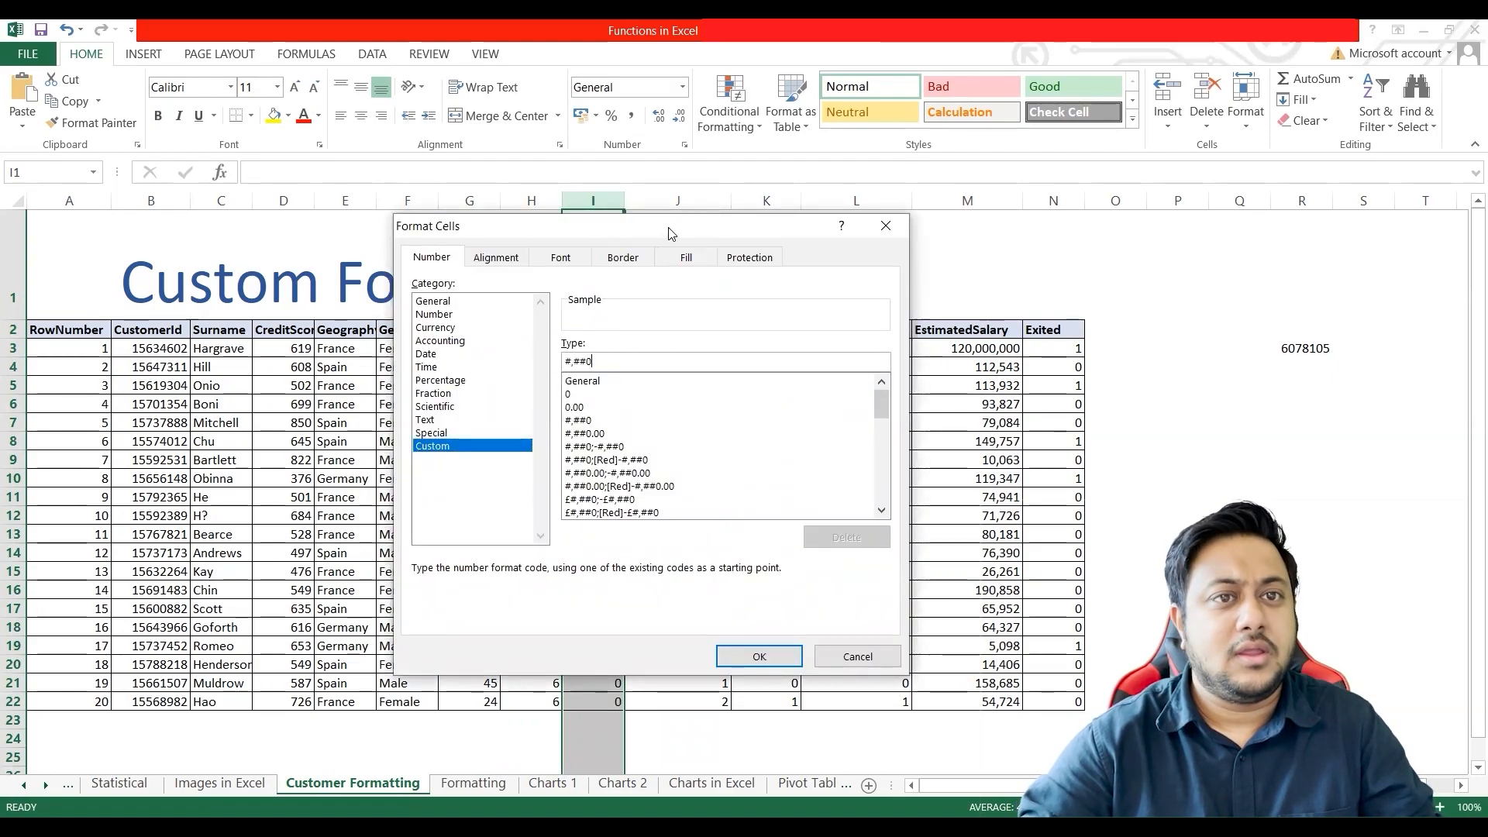
pyautogui.moveTo(672, 234); pyautogui.dragTo(970, 210)
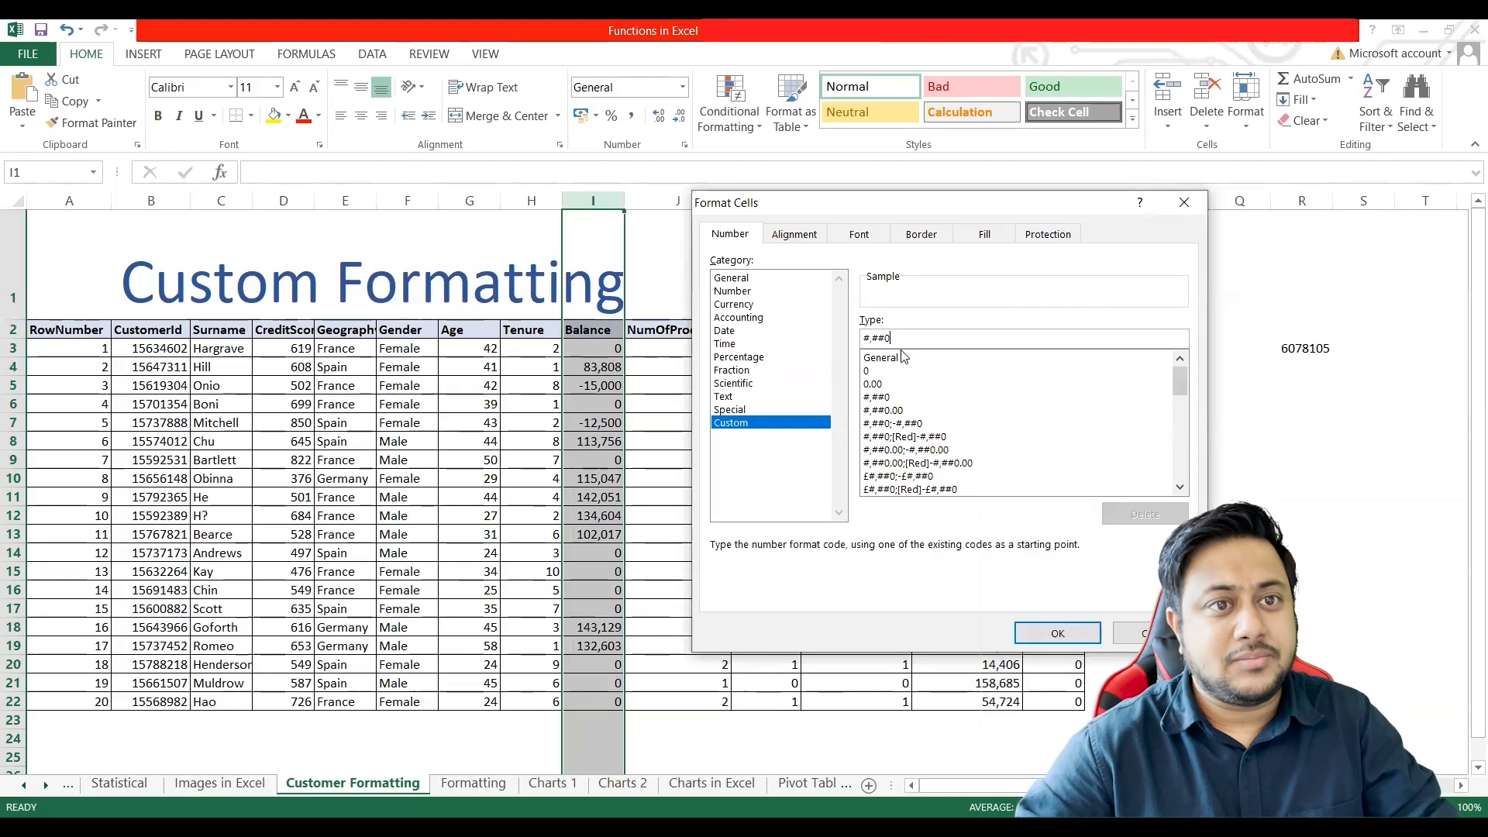
pyautogui.write(';#,##0;#,##0;#,##0')
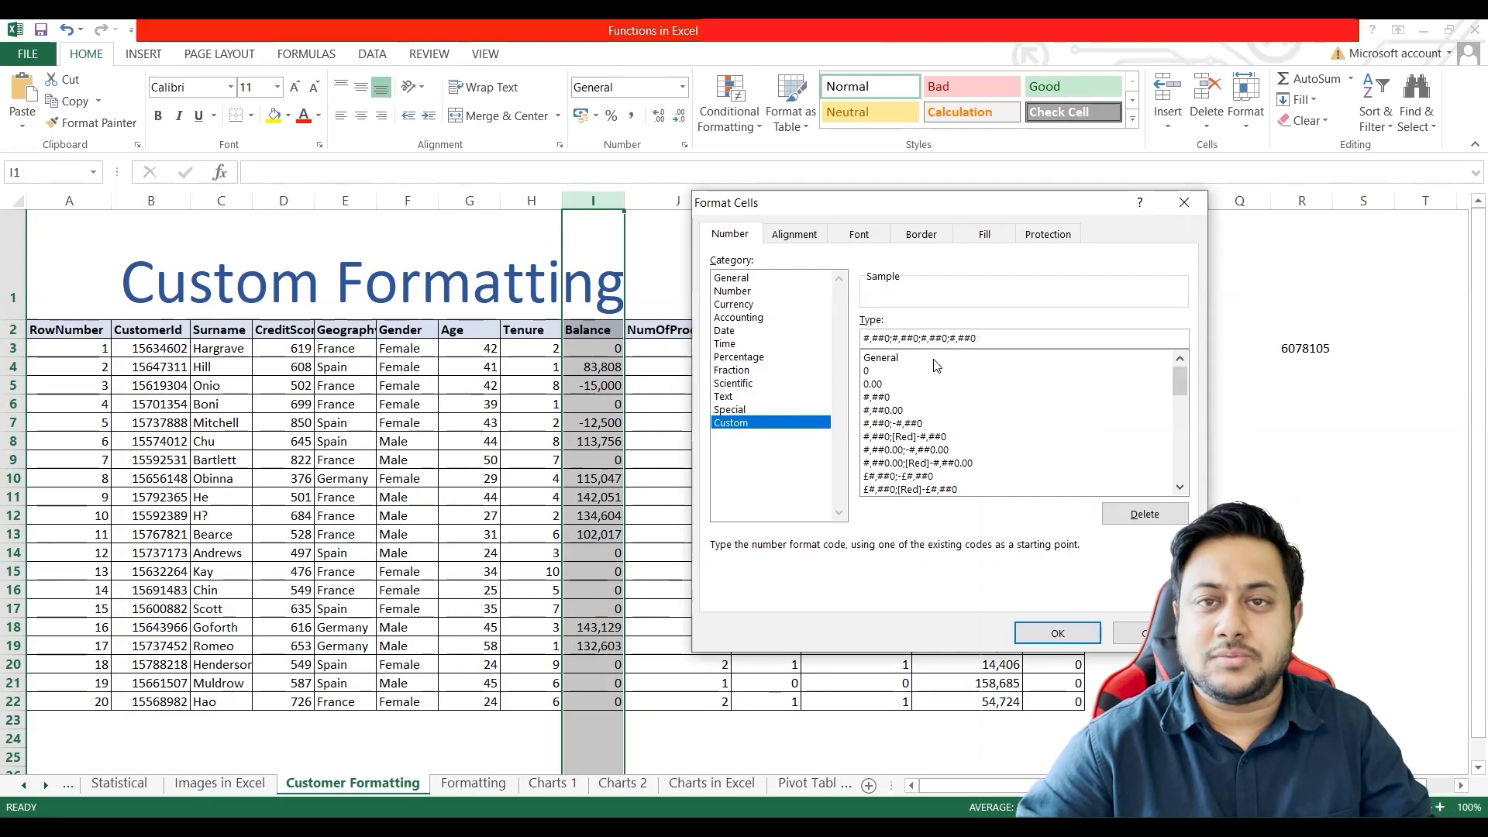
# Step: Examine each of the four semicolon-separated sections of the custom code in turn
pyautogui.moveTo(893, 339)
pyautogui.mouseDown()
pyautogui.moveTo(983, 339)
pyautogui.moveTo(894, 339)
pyautogui.mouseUp()
pyautogui.click(980, 338)
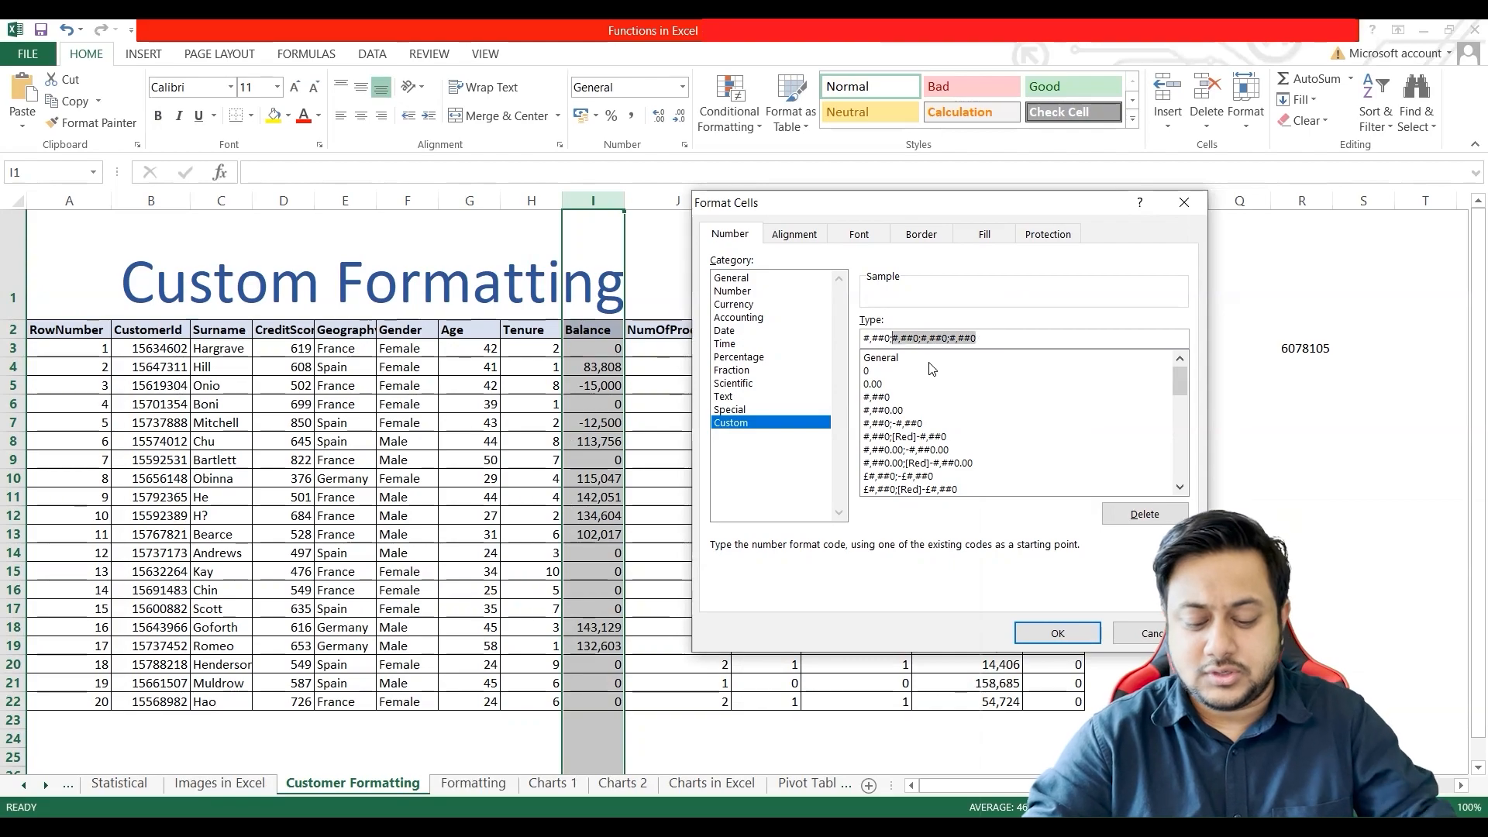
pyautogui.click(876, 339)
pyautogui.moveTo(866, 338); pyautogui.dragTo(888, 338)
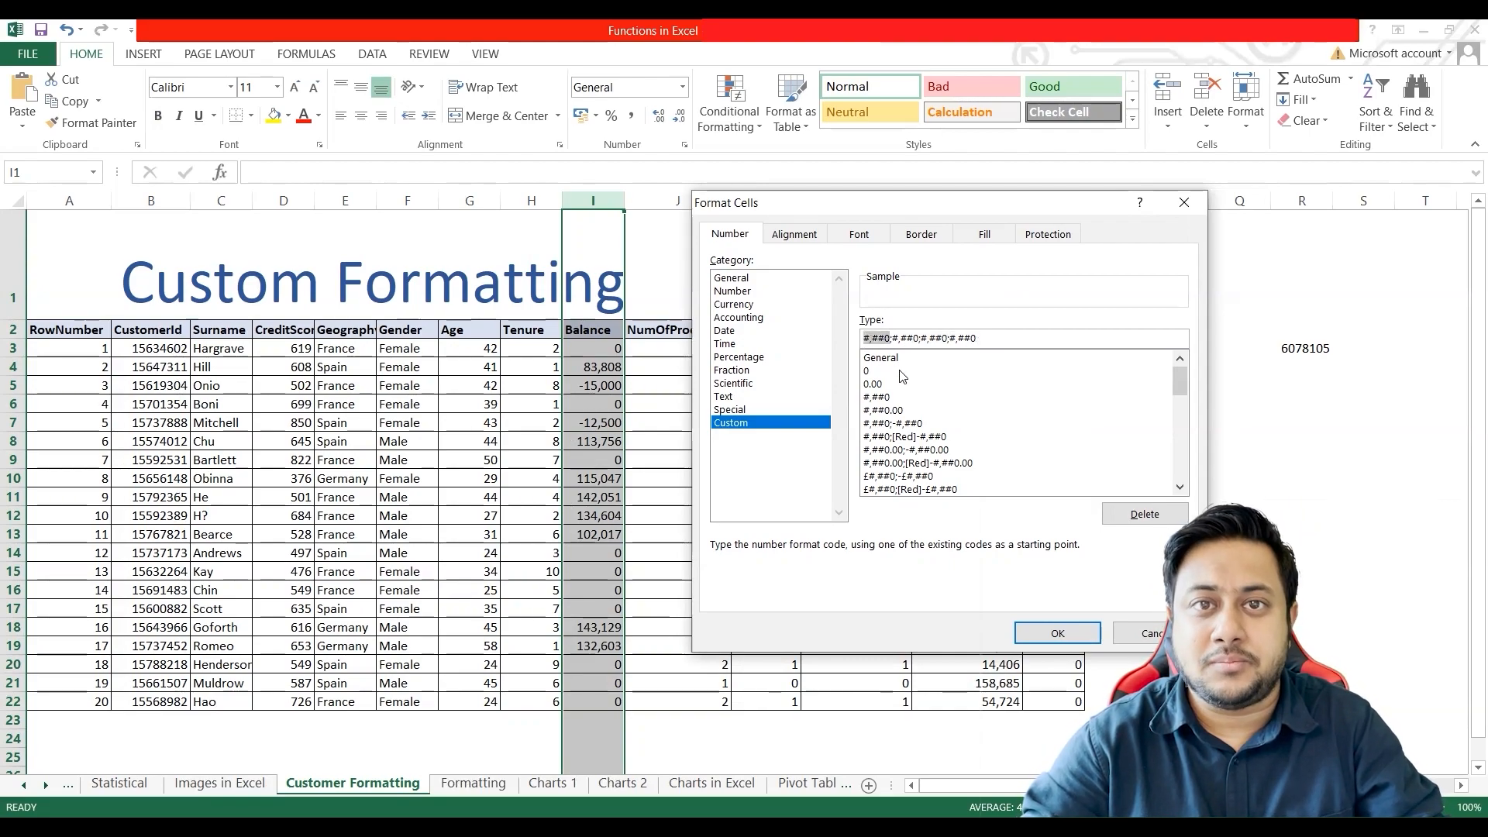
pyautogui.moveTo(892, 338); pyautogui.dragTo(918, 339)
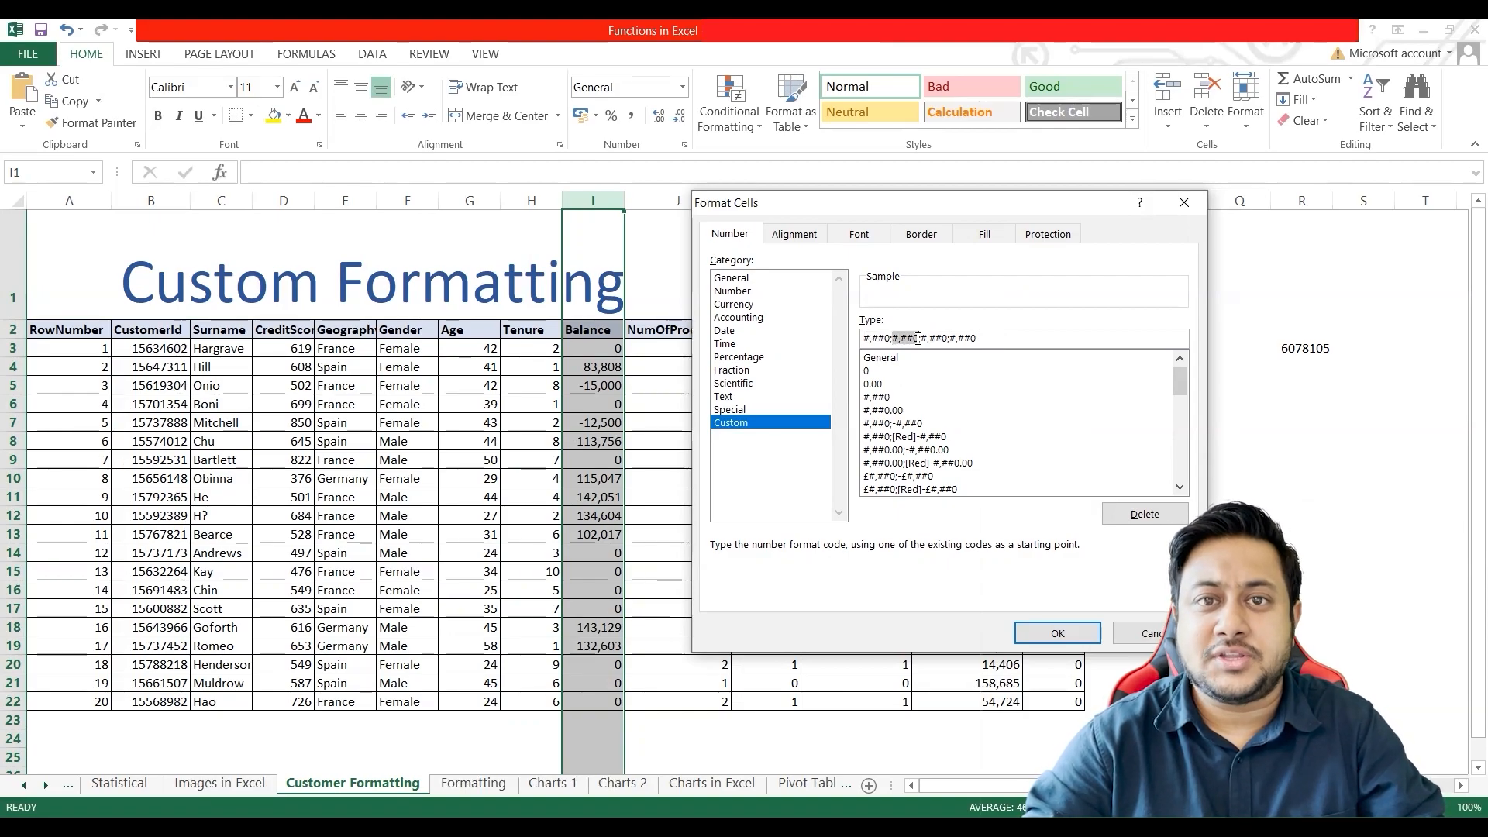
pyautogui.moveTo(921, 338); pyautogui.dragTo(945, 339)
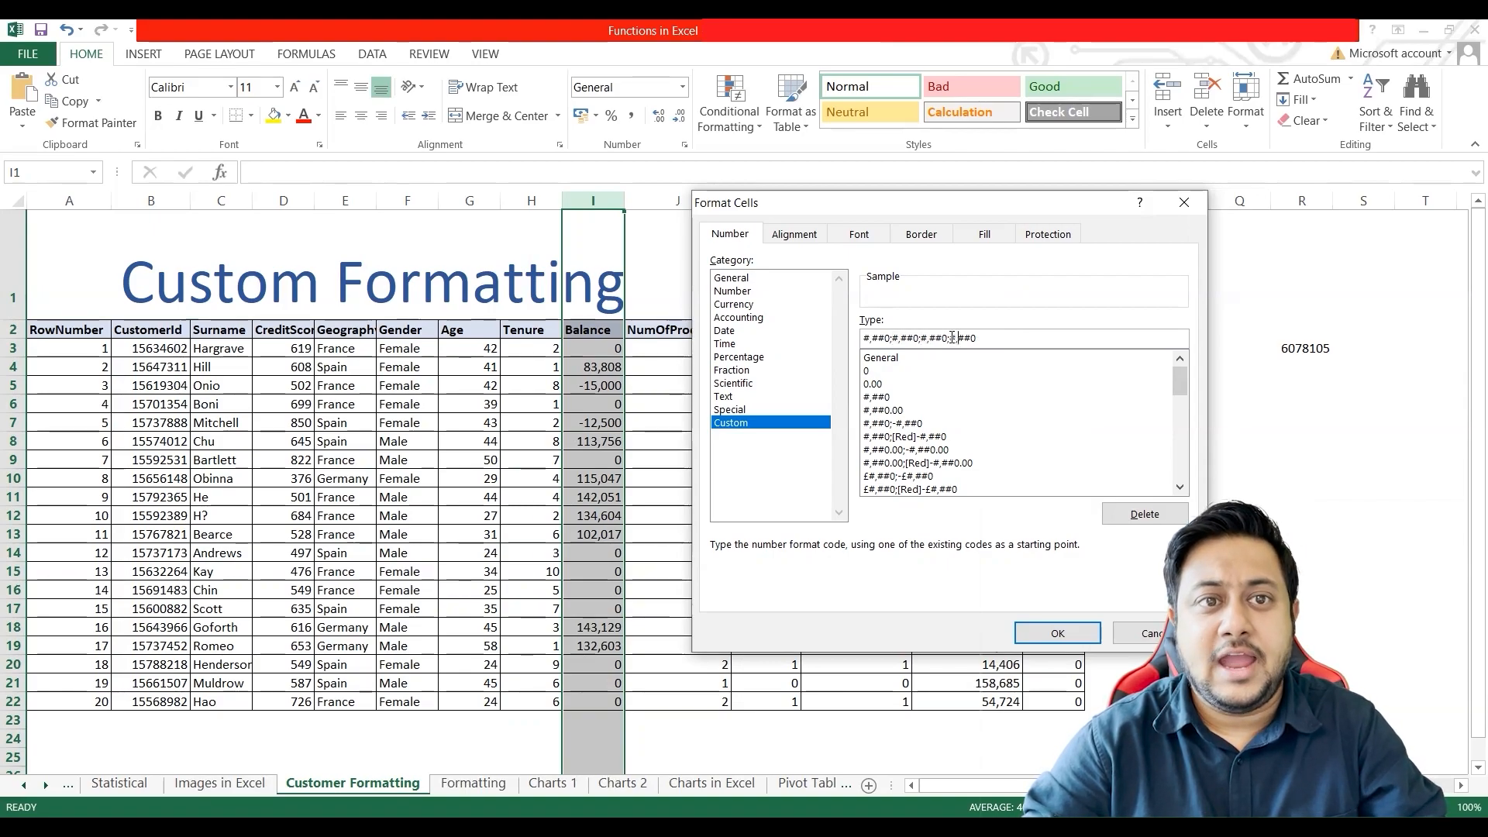
pyautogui.moveTo(951, 339); pyautogui.dragTo(978, 339)
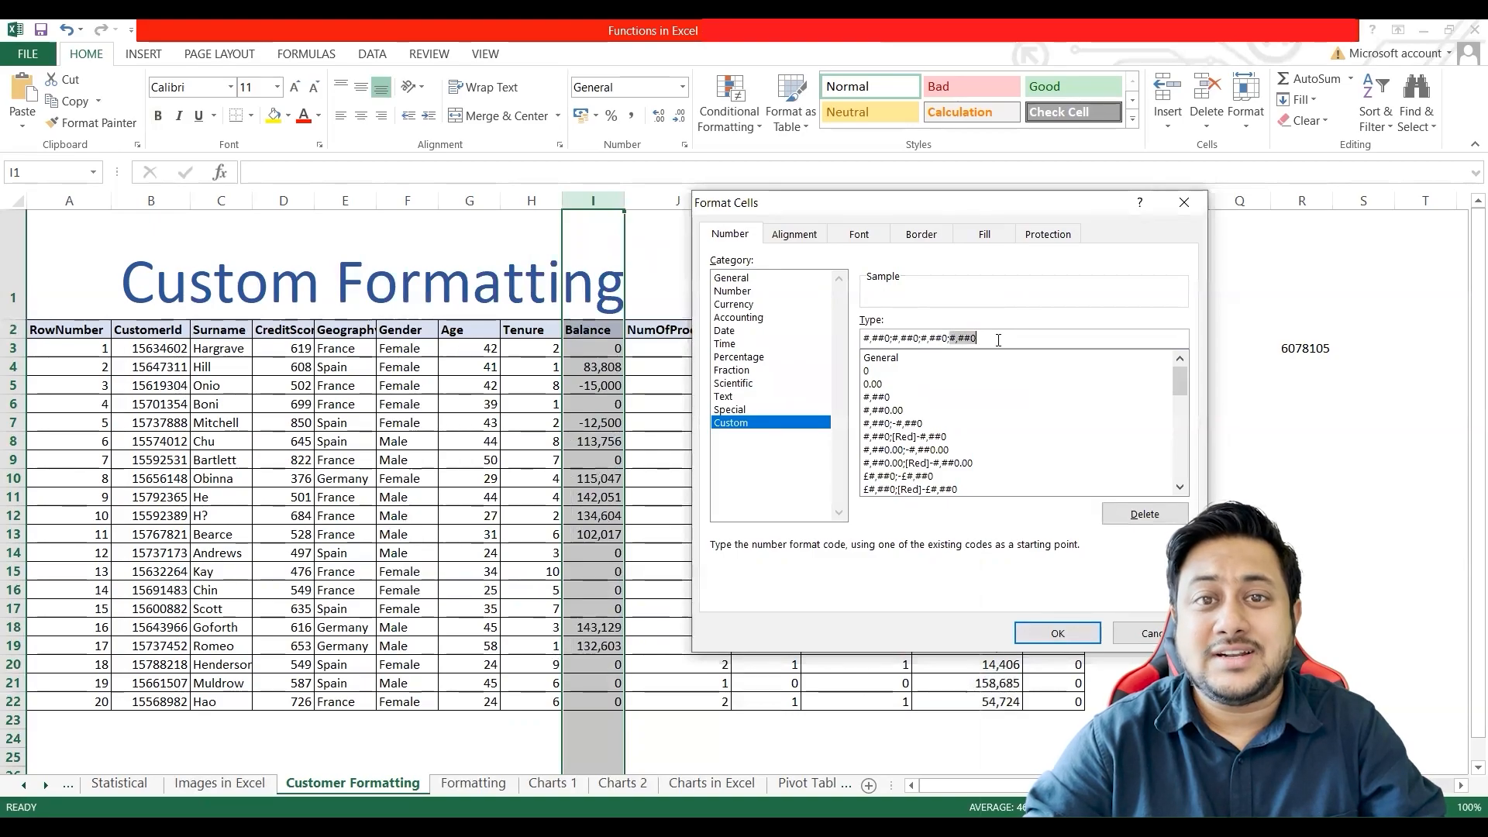
pyautogui.click(1000, 339)
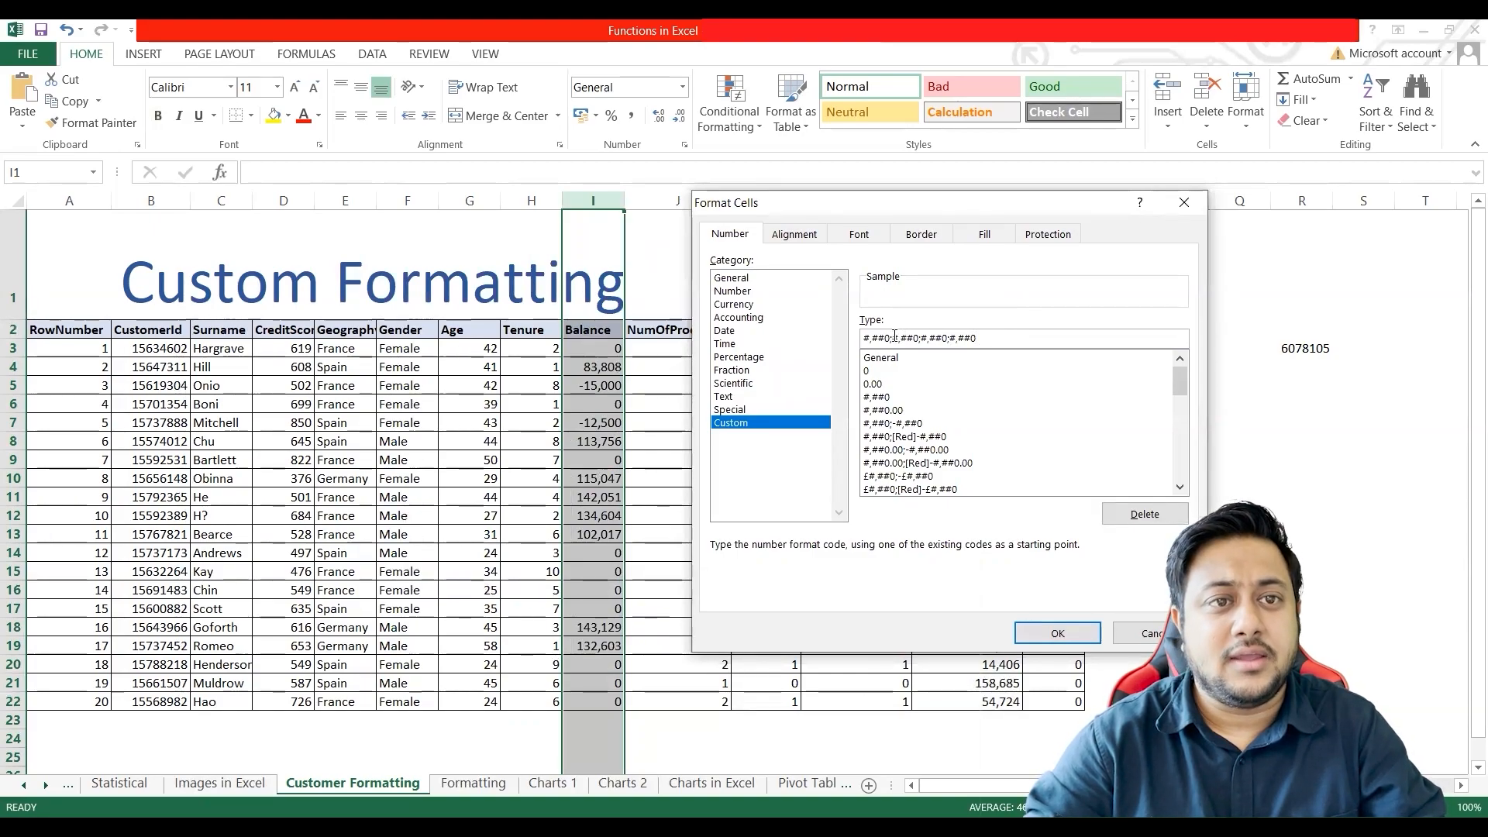
# Step: Reduce the custom code to #,##0;-#,##0 and apply it to column I
pyautogui.moveTo(894, 339); pyautogui.dragTo(1006, 344)
pyautogui.press('BackSpace')
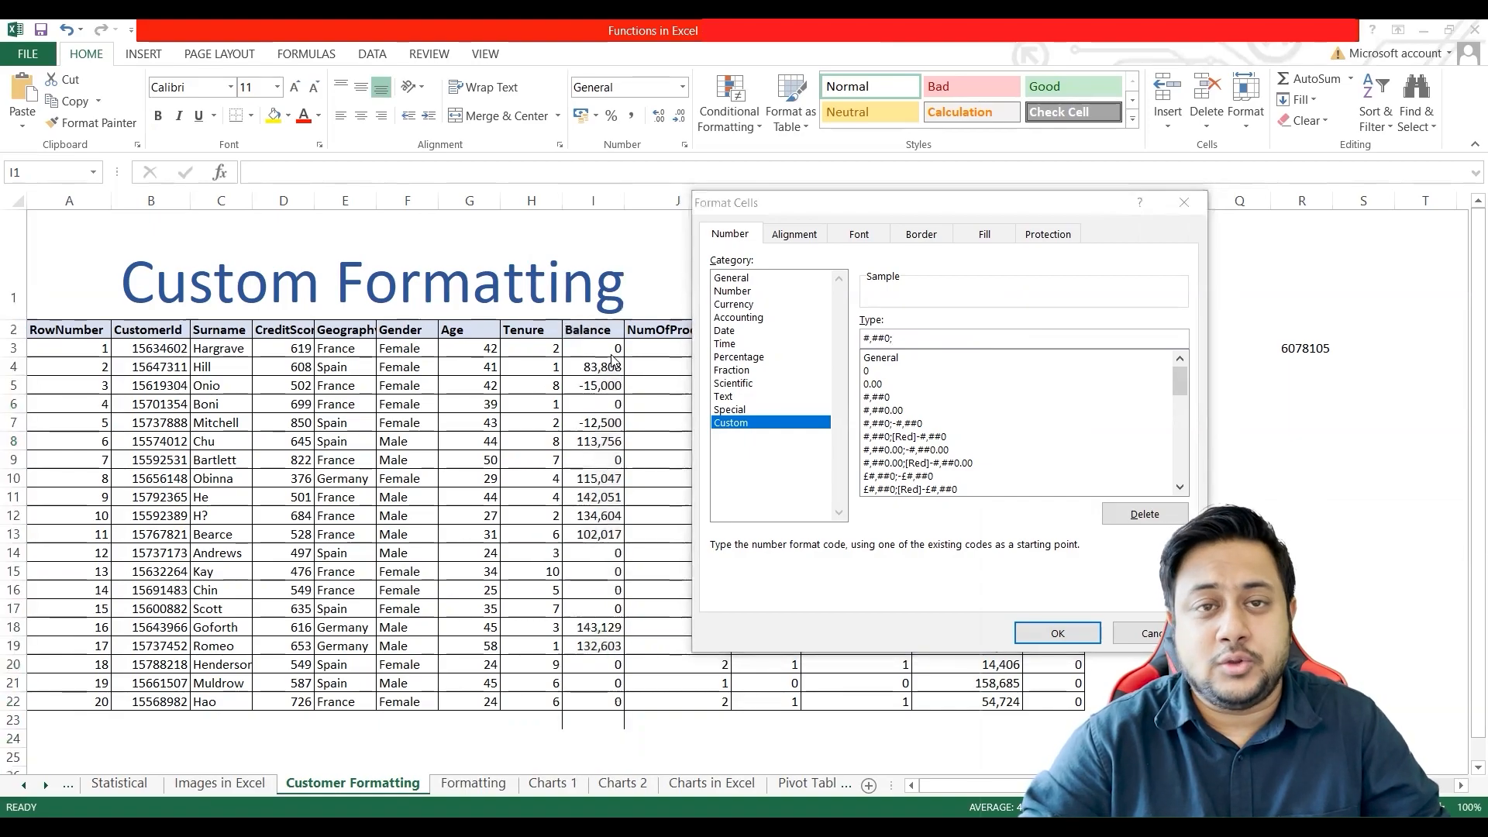
pyautogui.click(908, 340)
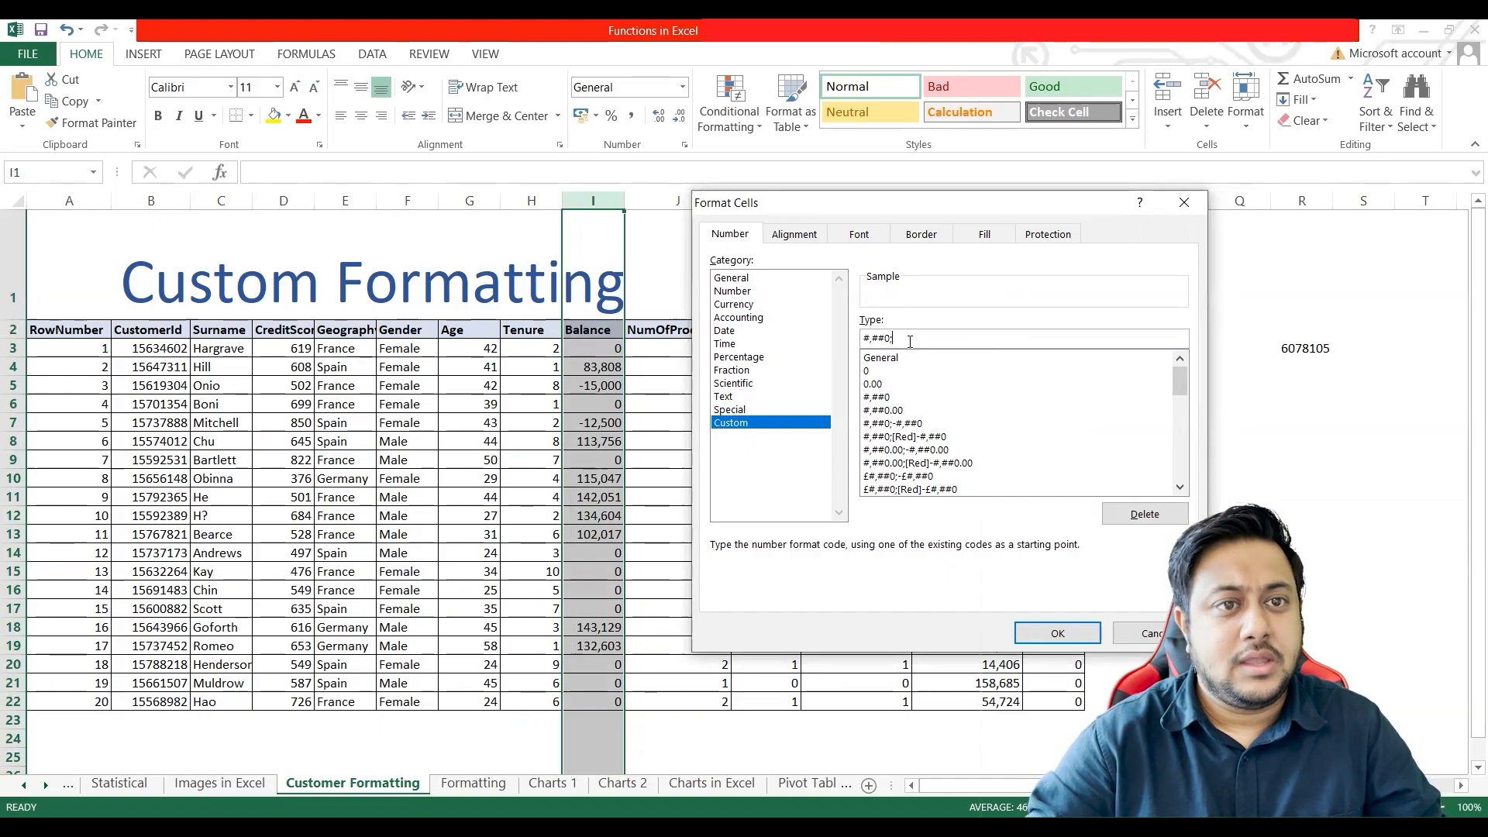
pyautogui.write('-#,##0')
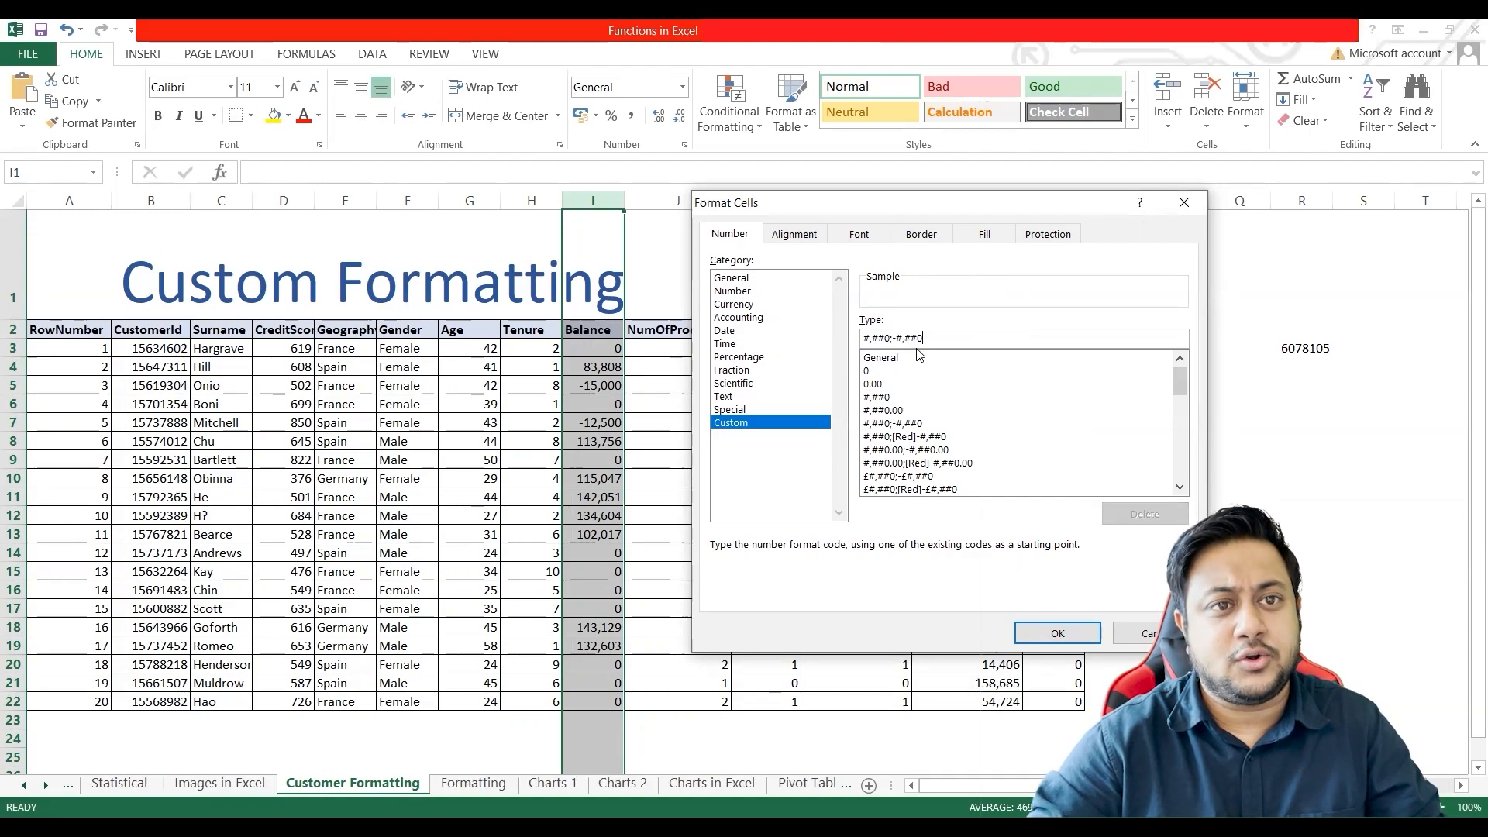
pyautogui.moveTo(892, 338); pyautogui.dragTo(911, 340)
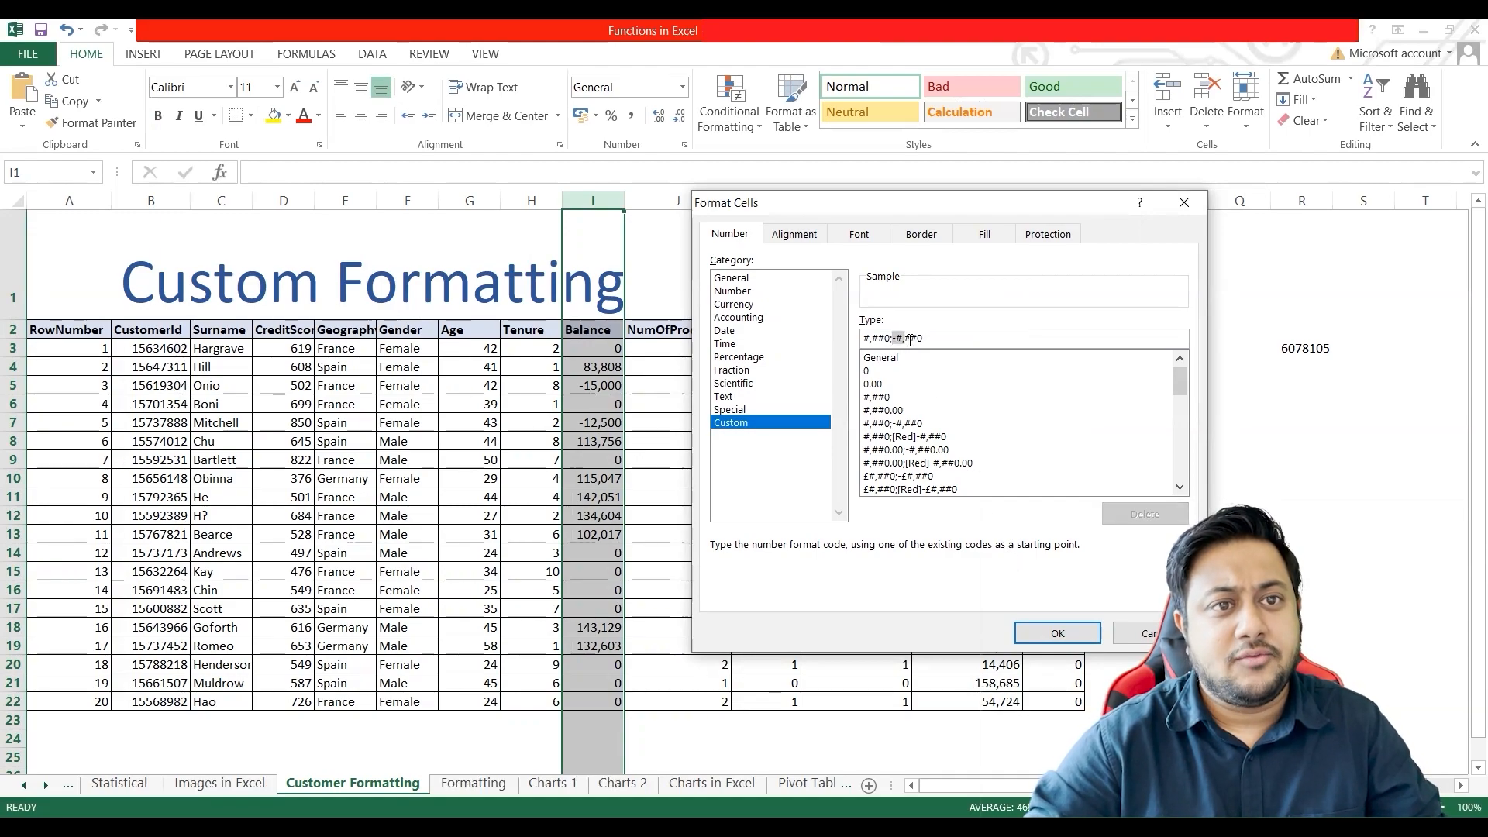
pyautogui.click(1058, 633)
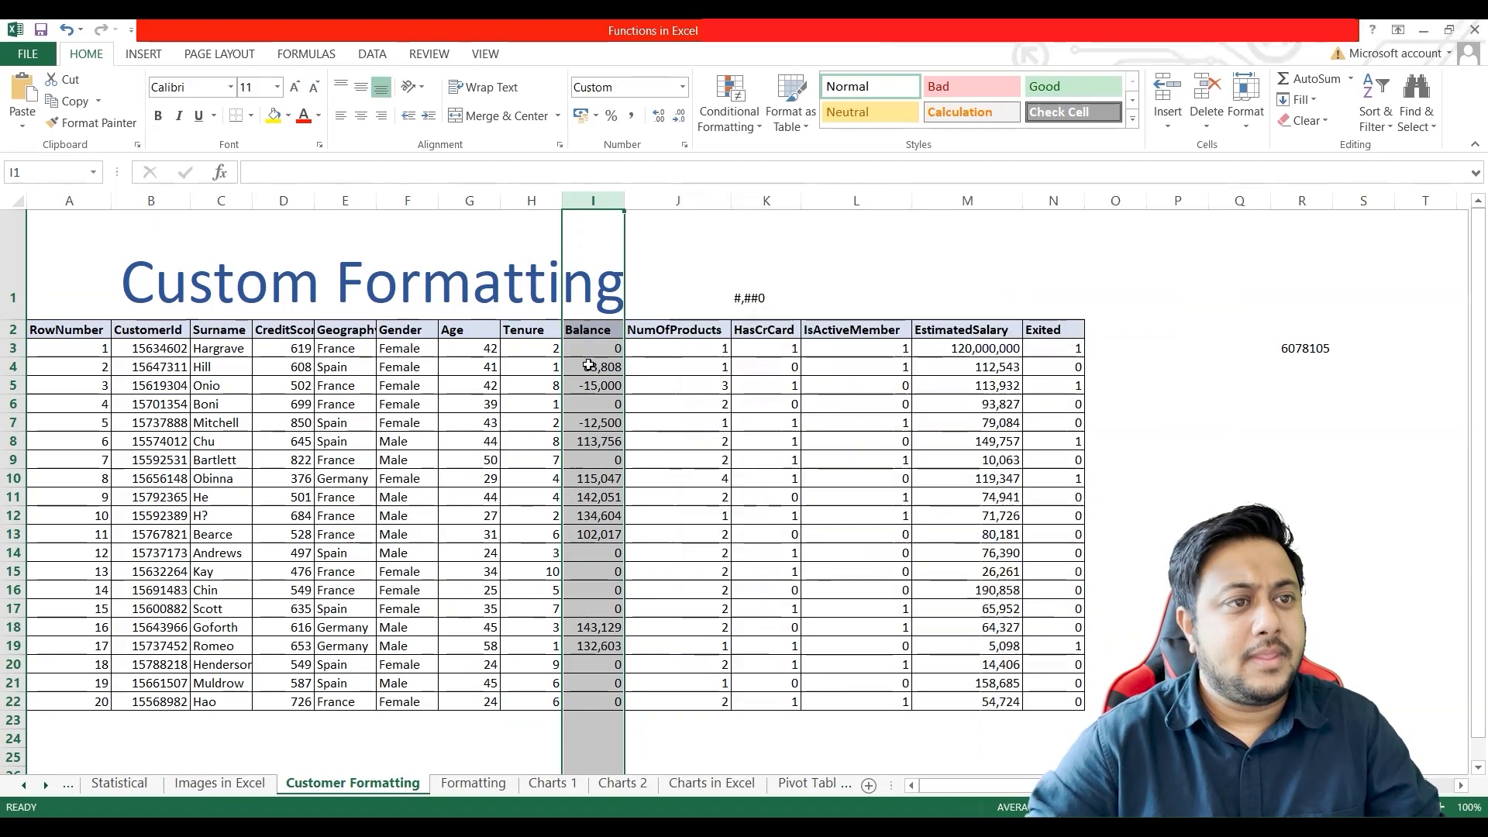
# Step: Apply the custom number format #,##0;-#,##0;; to the whole of column I to hide zeros
pyautogui.hotkey('ctrl', '1')
pyautogui.moveTo(704, 343); pyautogui.dragTo(1057, 289)
pyautogui.click(1010, 429)
pyautogui.write(';-#,##0')
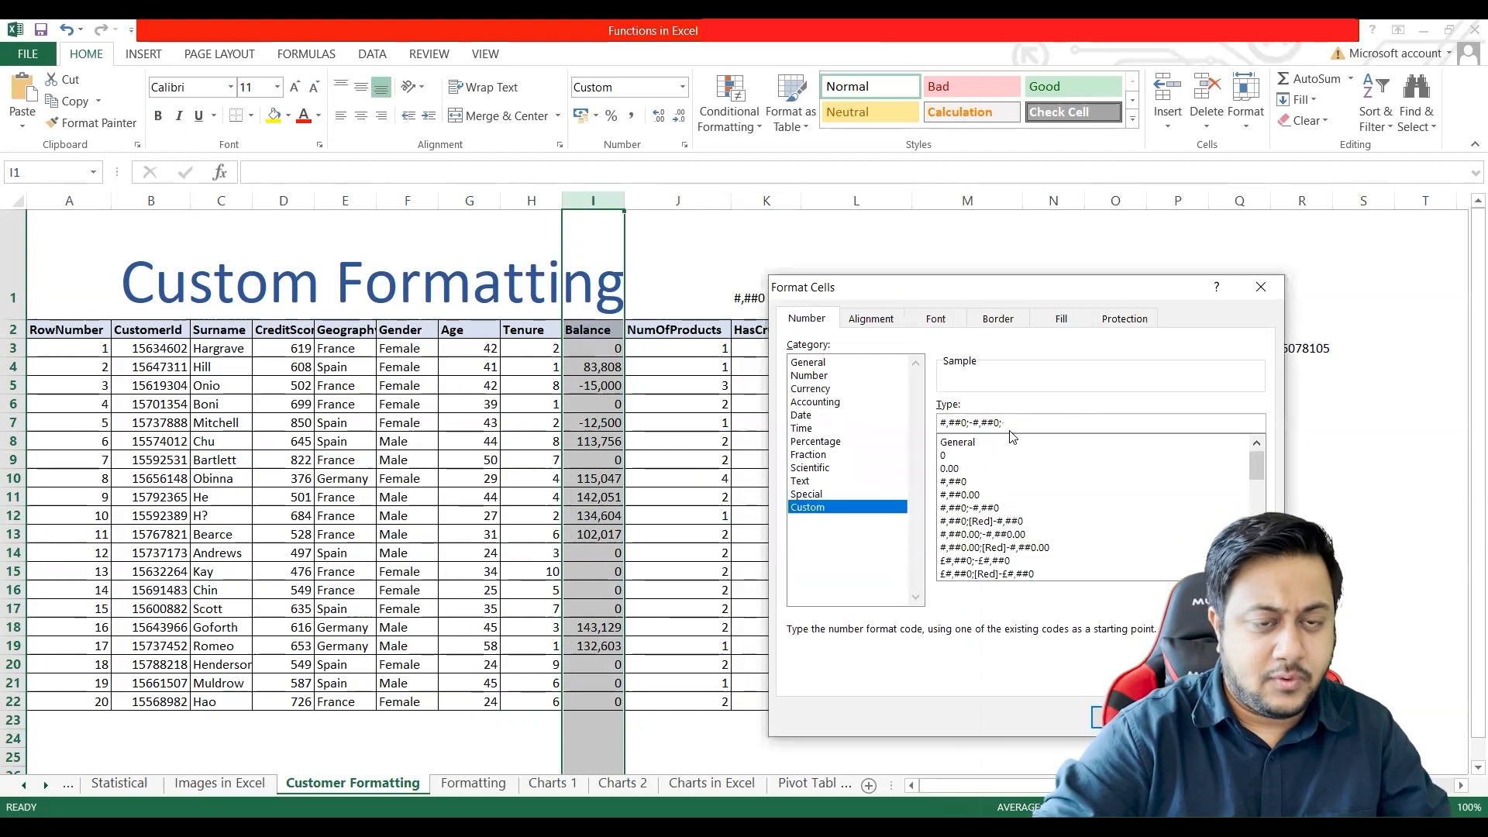
pyautogui.write(';')
pyautogui.press('Return')
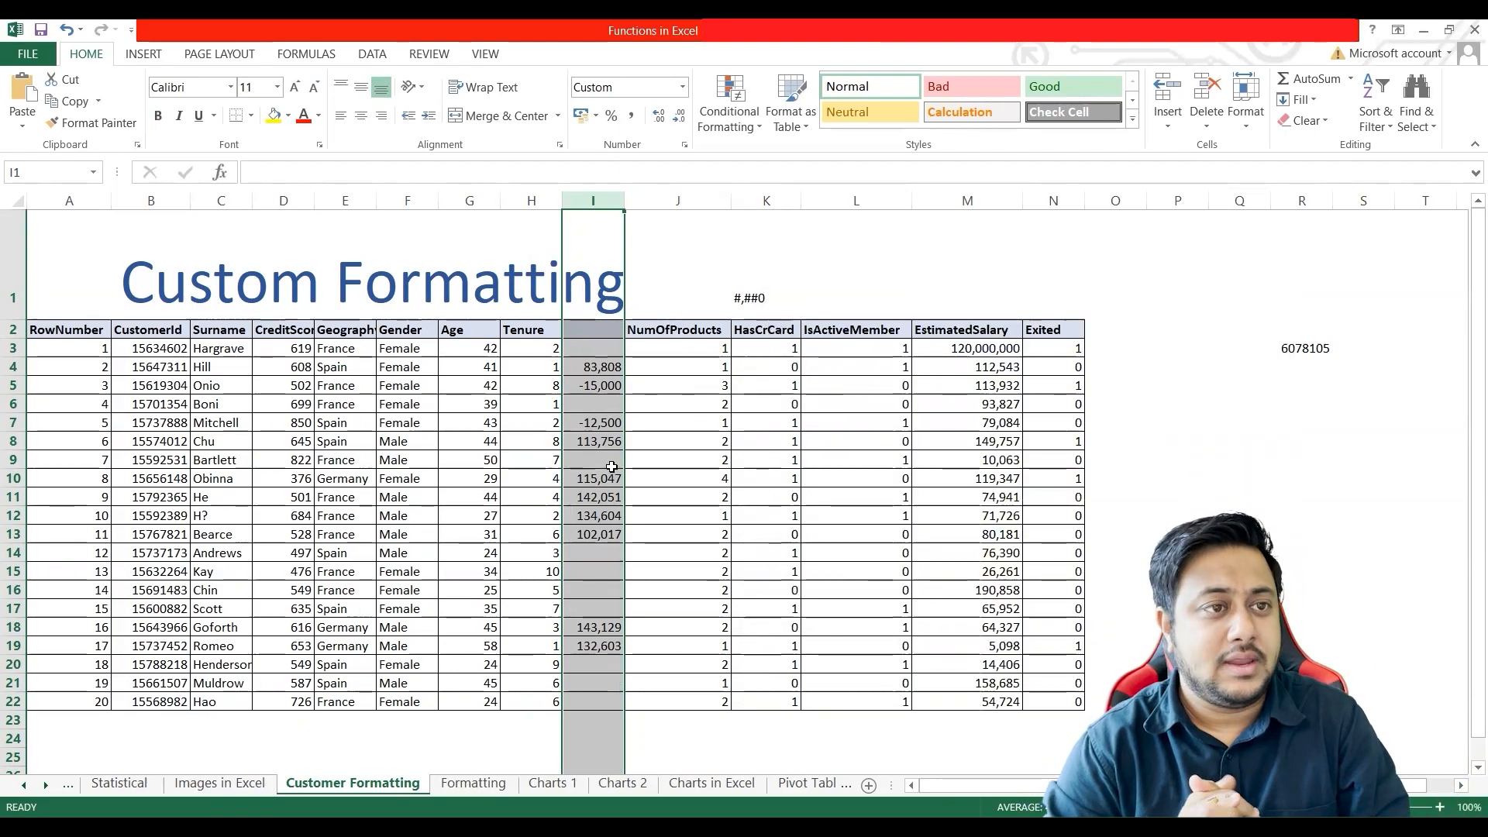
# Step: Clear the sample code from cell K1, and undo both that deletion and the last format change on column I
pyautogui.click(598, 351)
pyautogui.click(768, 293)
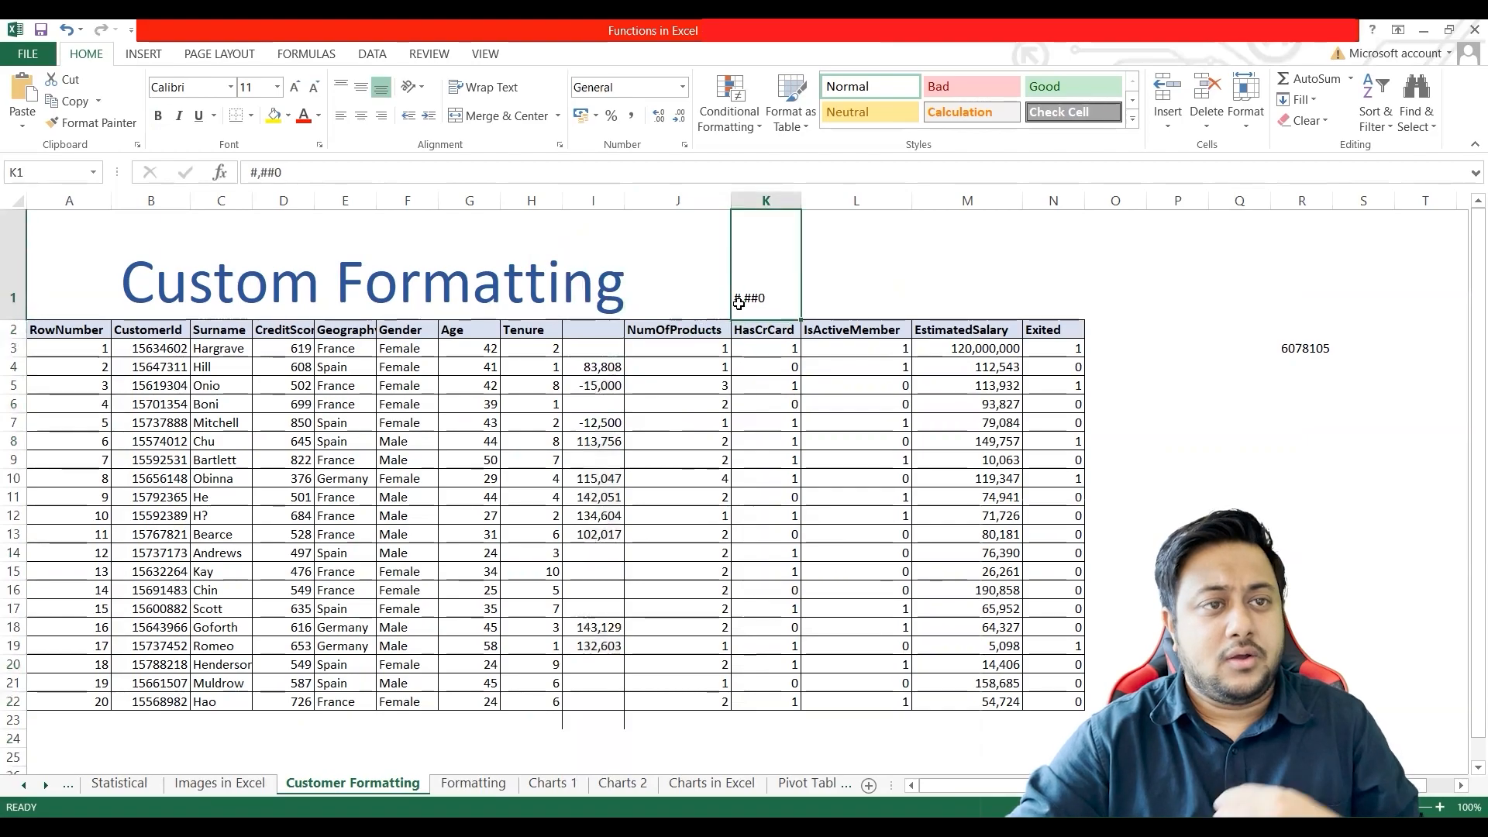
pyautogui.press('Delete')
pyautogui.click(601, 351)
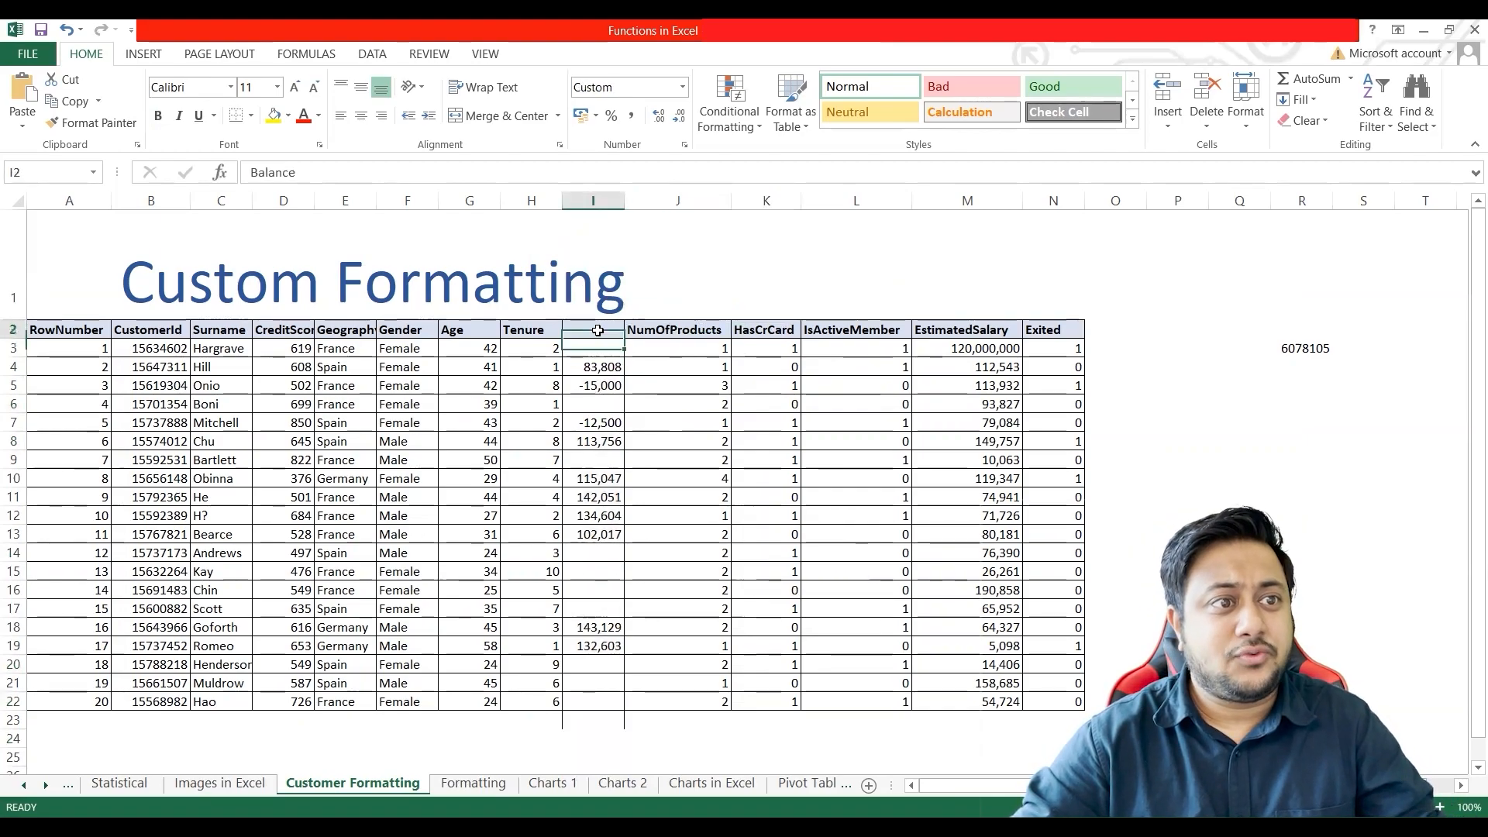
pyautogui.hotkey('ctrl', 'z')
pyautogui.hotkey('ctrl', 'z')
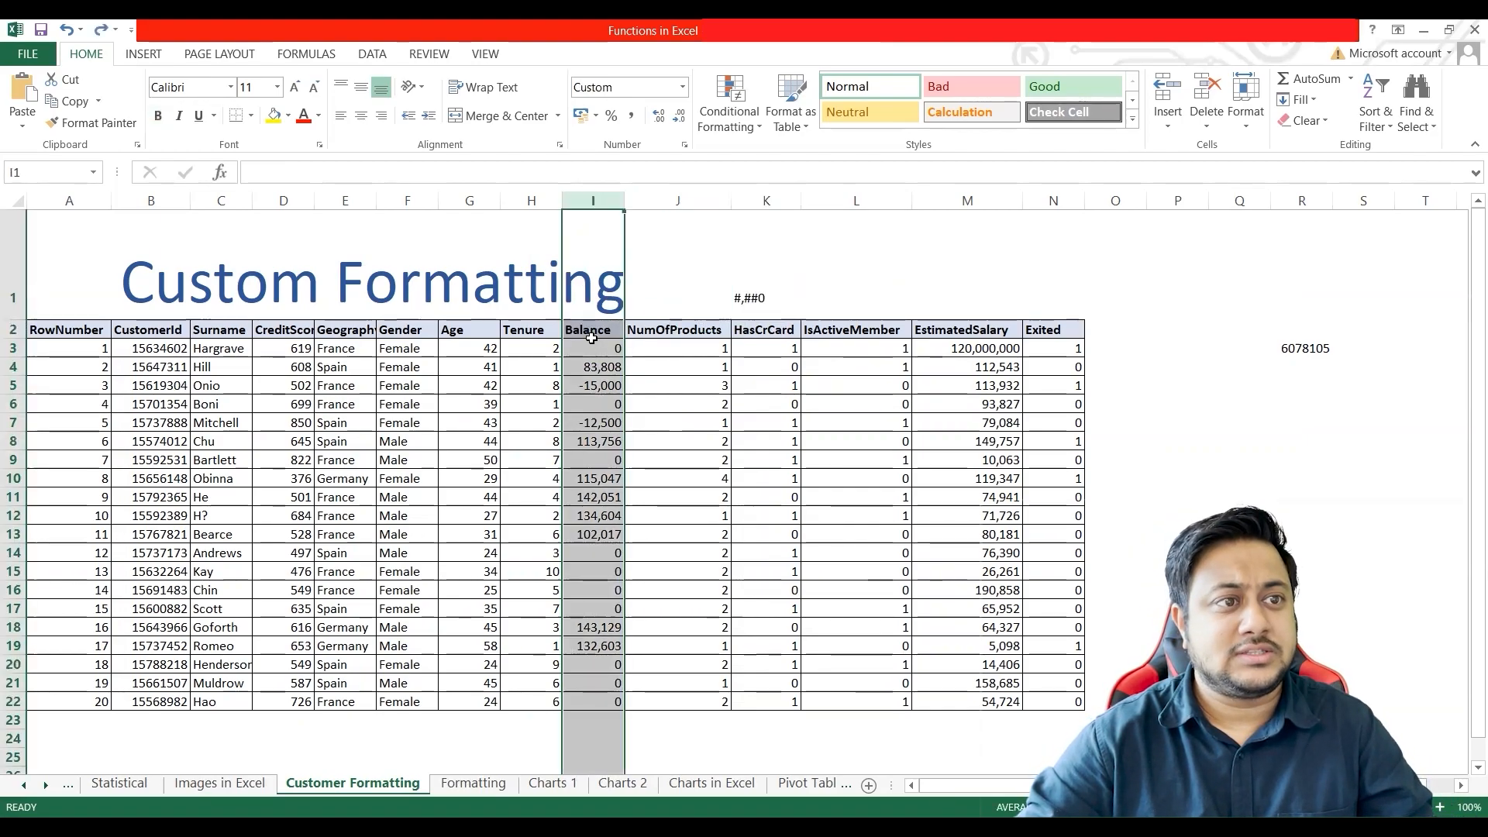
# Step: Apply the custom number format #,##0;-#,##0;; to only the Balance values I3:I22, leaving out the header
pyautogui.click(602, 350)
pyautogui.keyDown('shift'); pyautogui.click(612, 702); pyautogui.keyUp('shift')
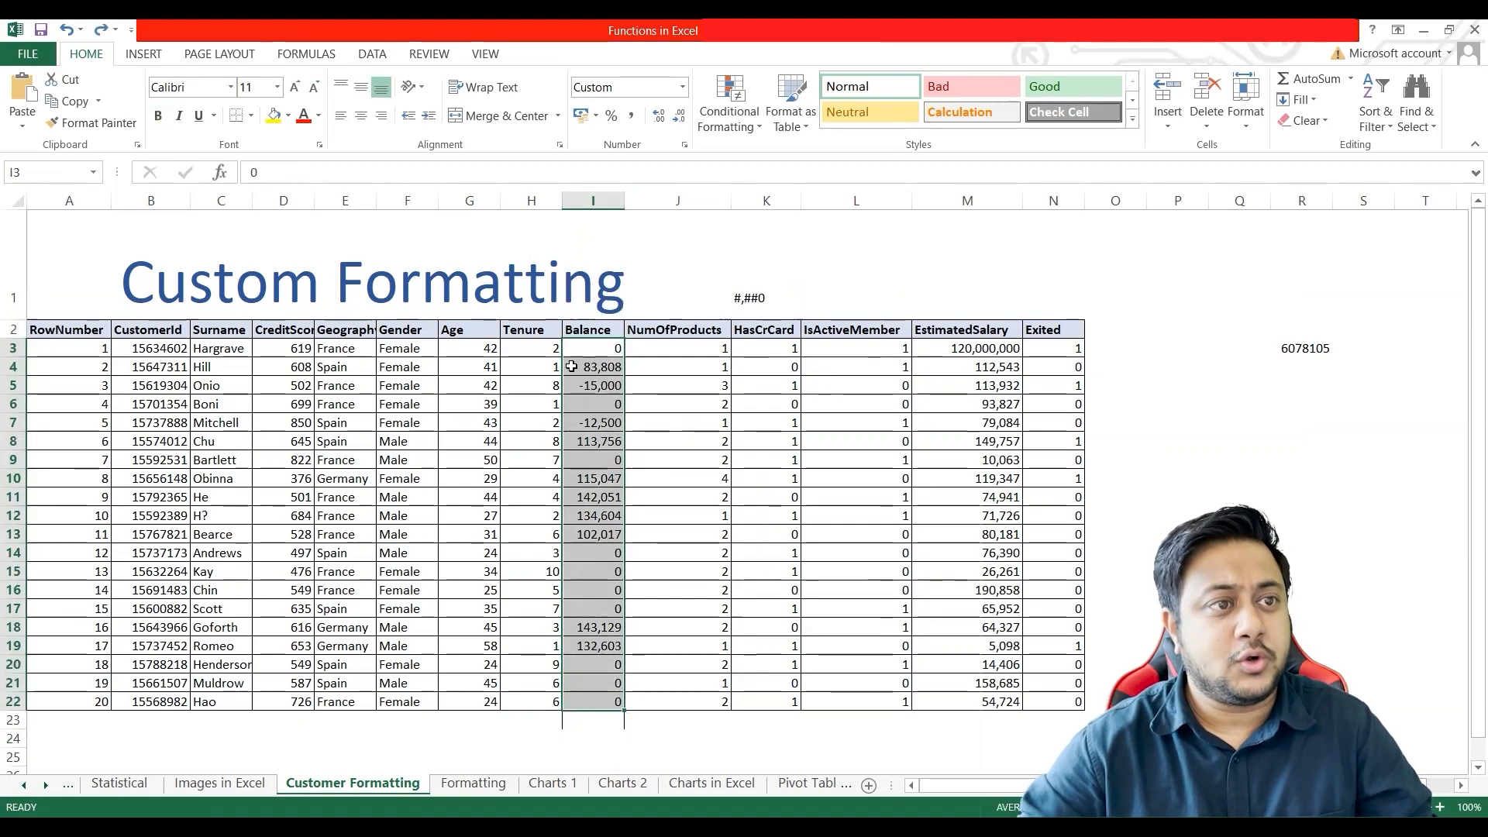
pyautogui.rightClick(593, 429)
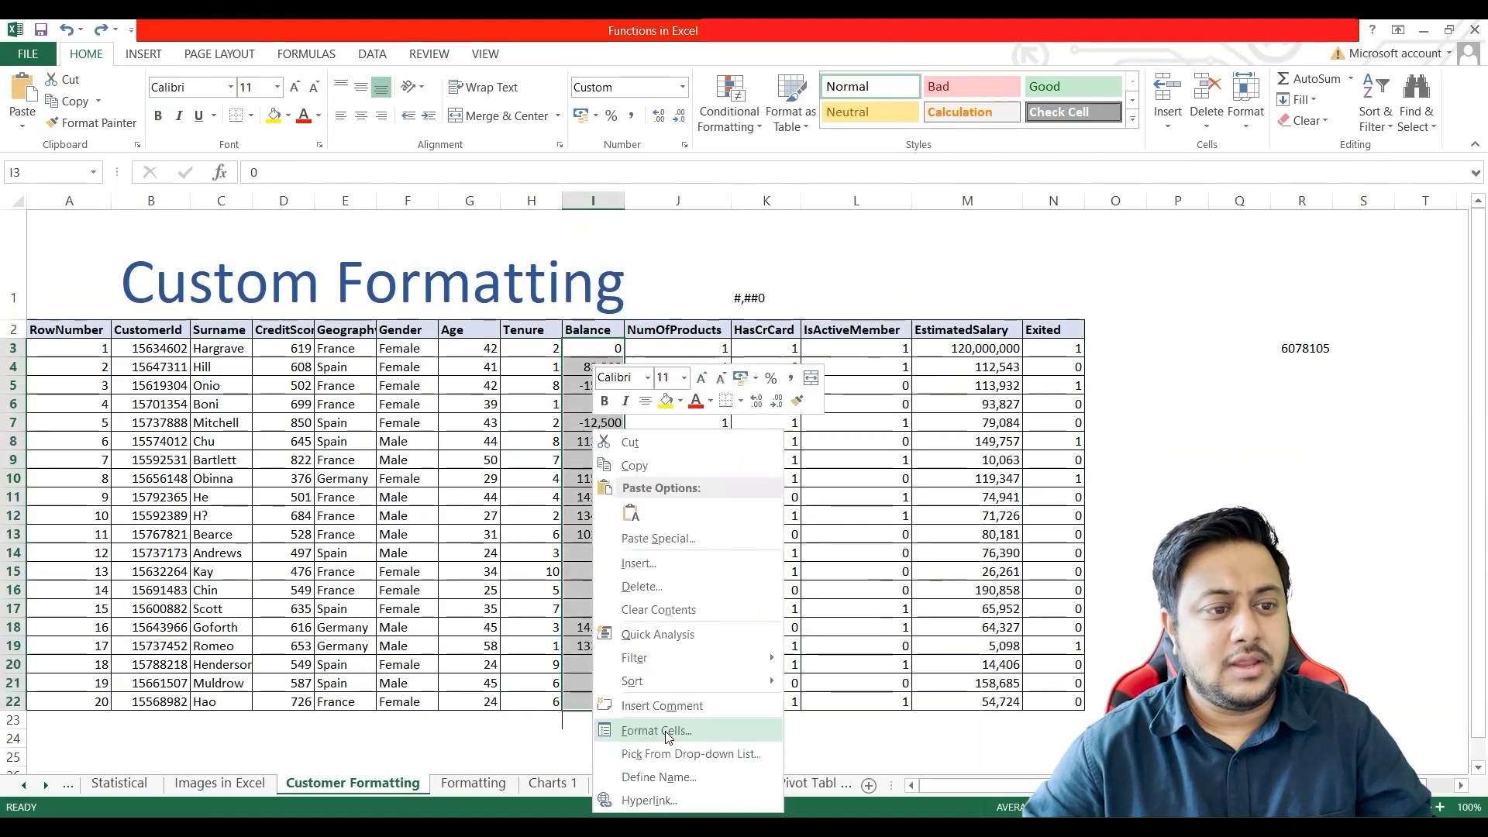
pyautogui.click(657, 731)
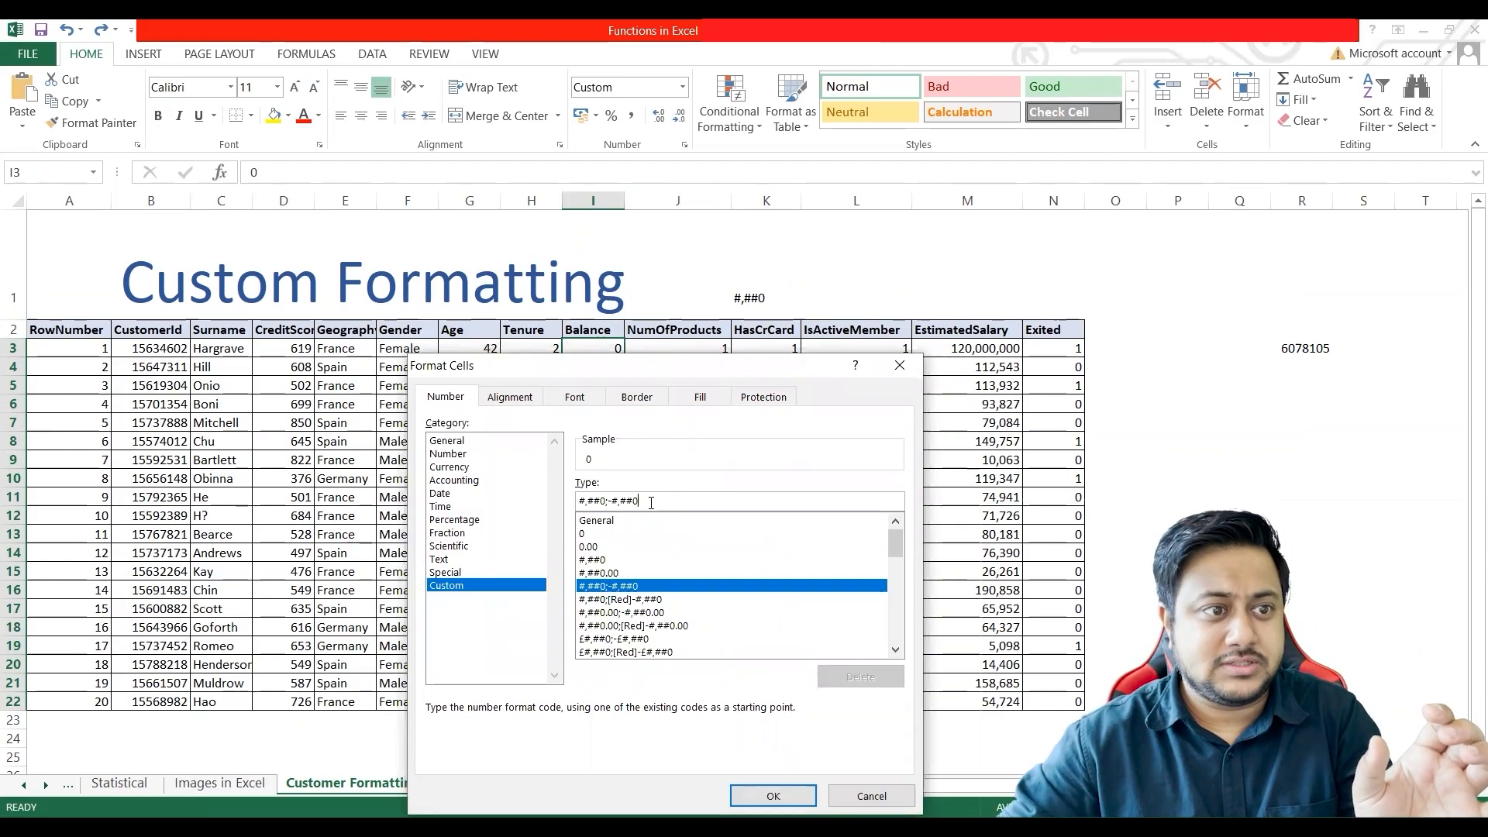
pyautogui.moveTo(578, 501); pyautogui.dragTo(641, 501)
pyautogui.click(651, 502)
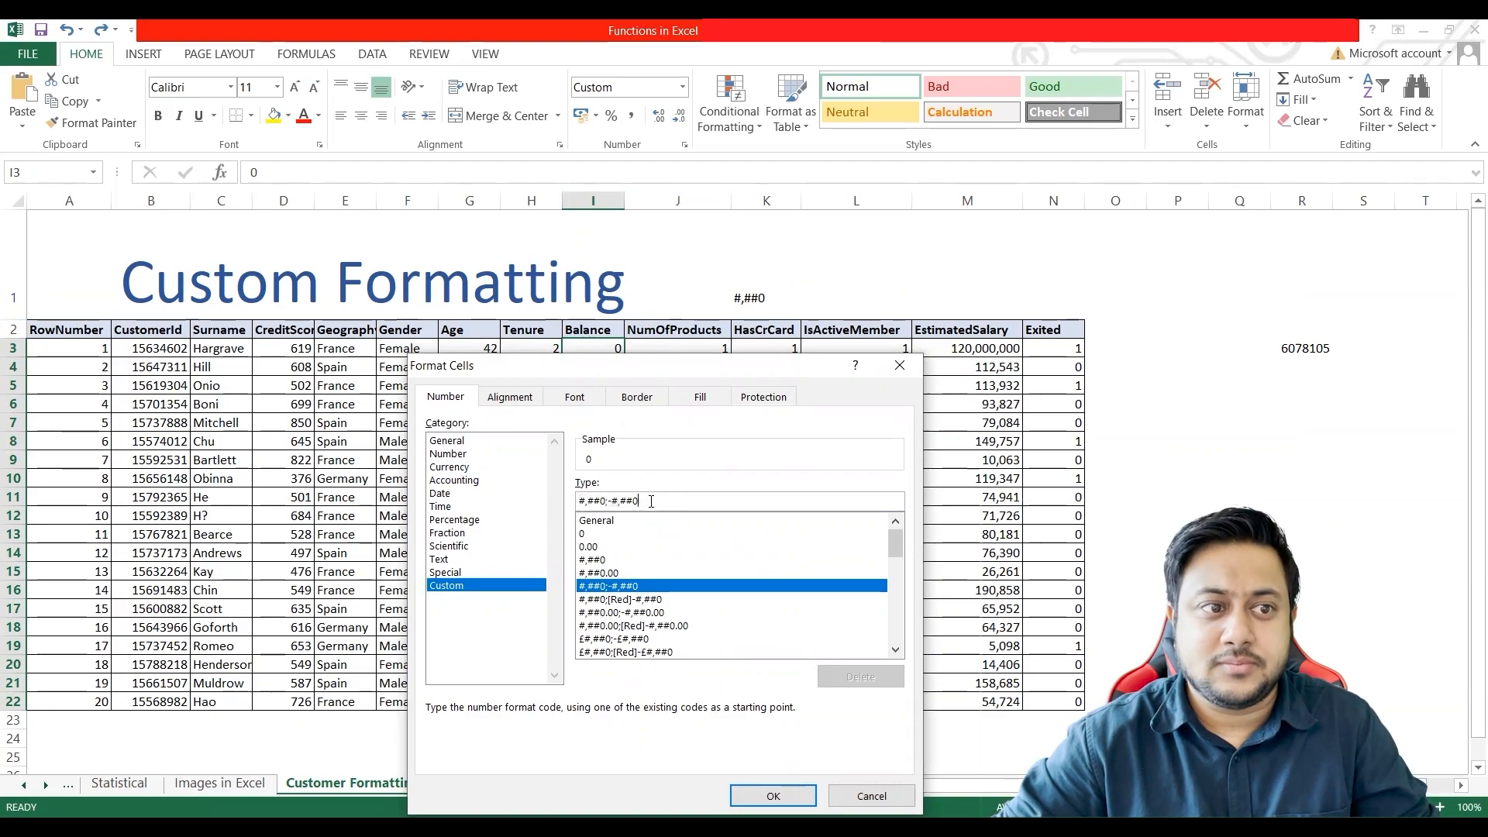
pyautogui.write(';')
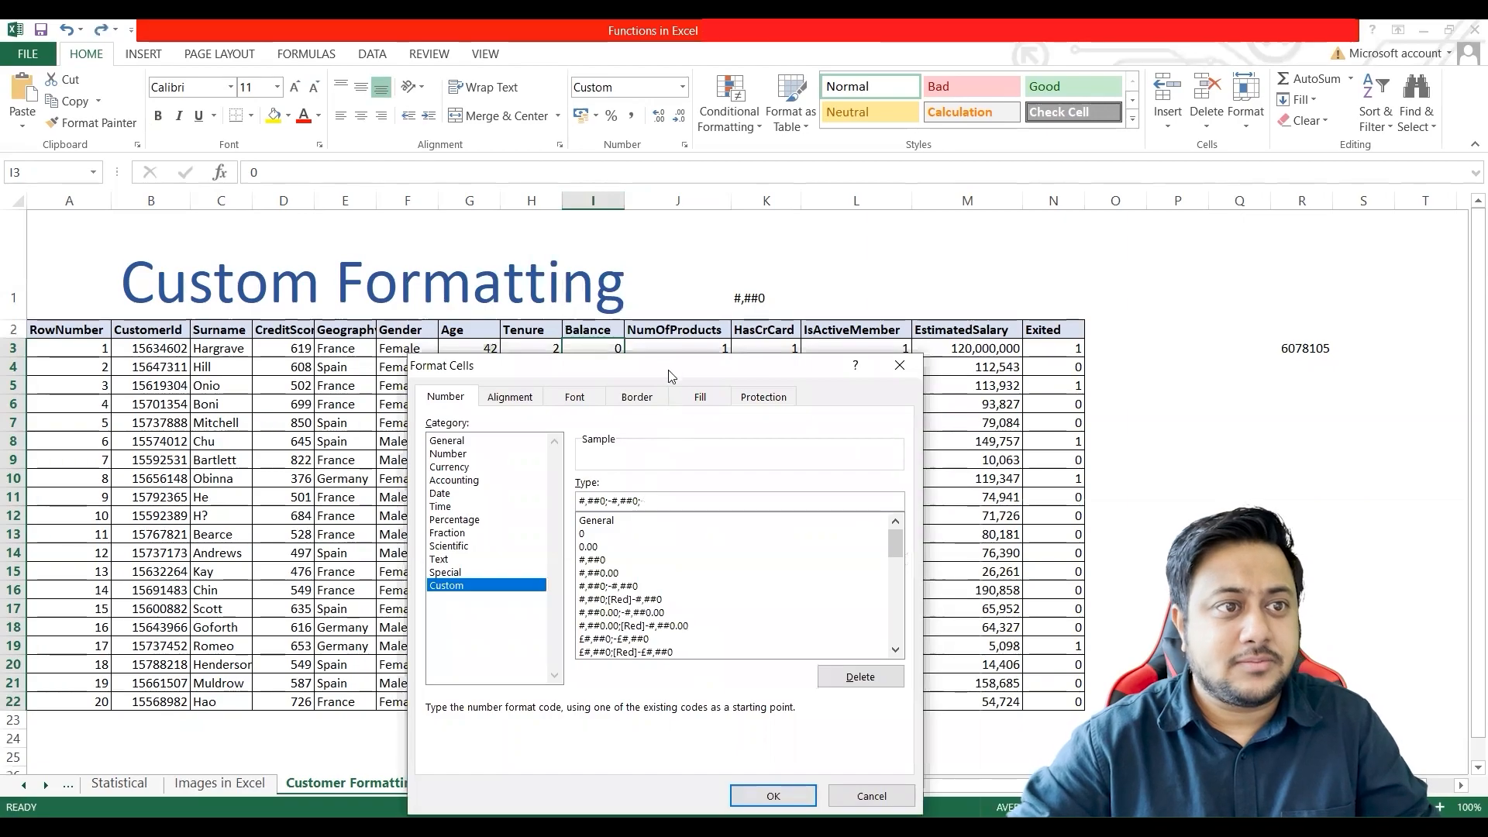
pyautogui.moveTo(665, 373); pyautogui.dragTo(1024, 264)
pyautogui.write(';')
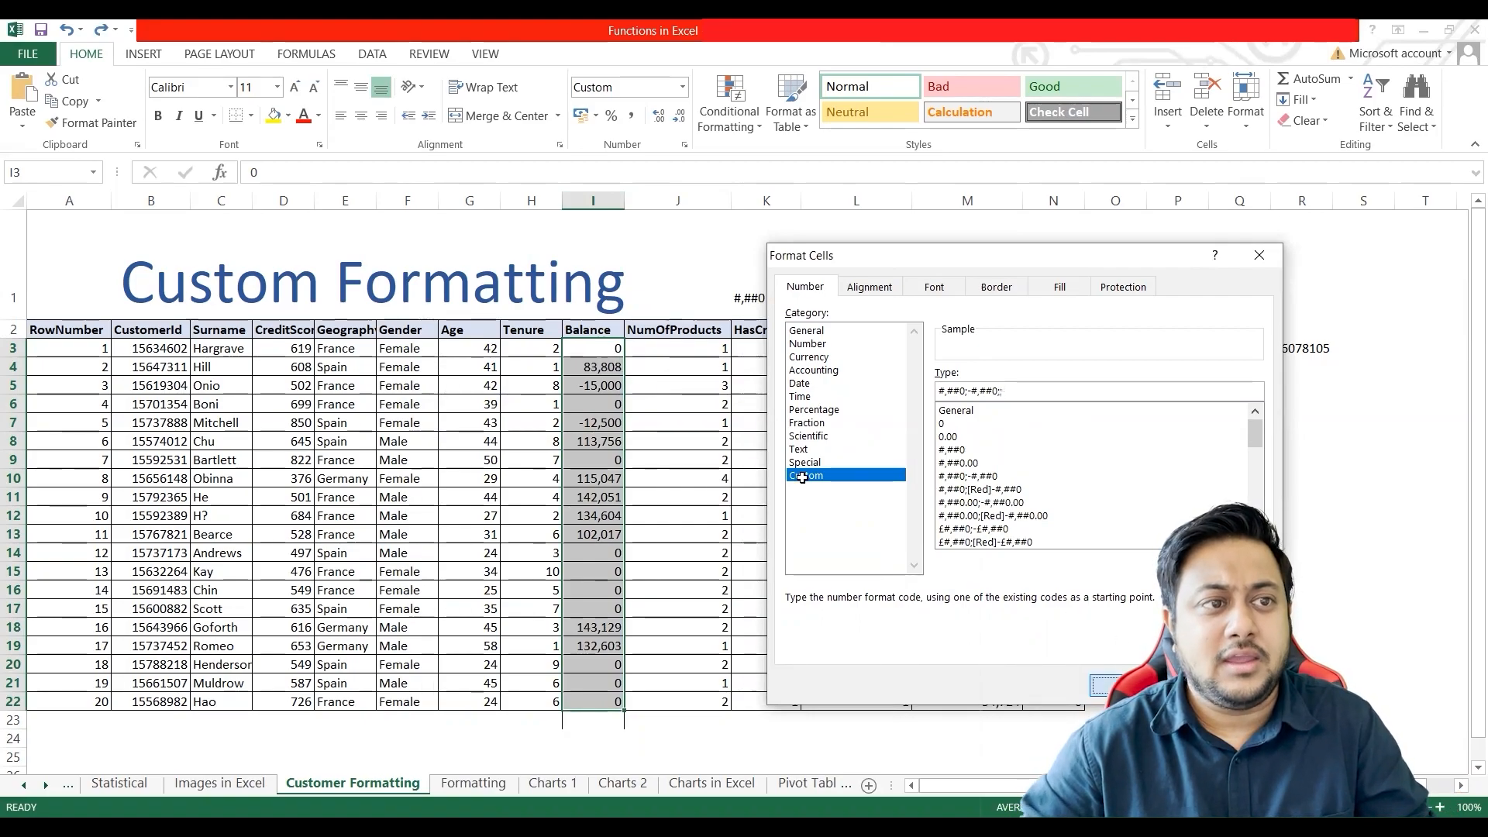
pyautogui.press('Return')
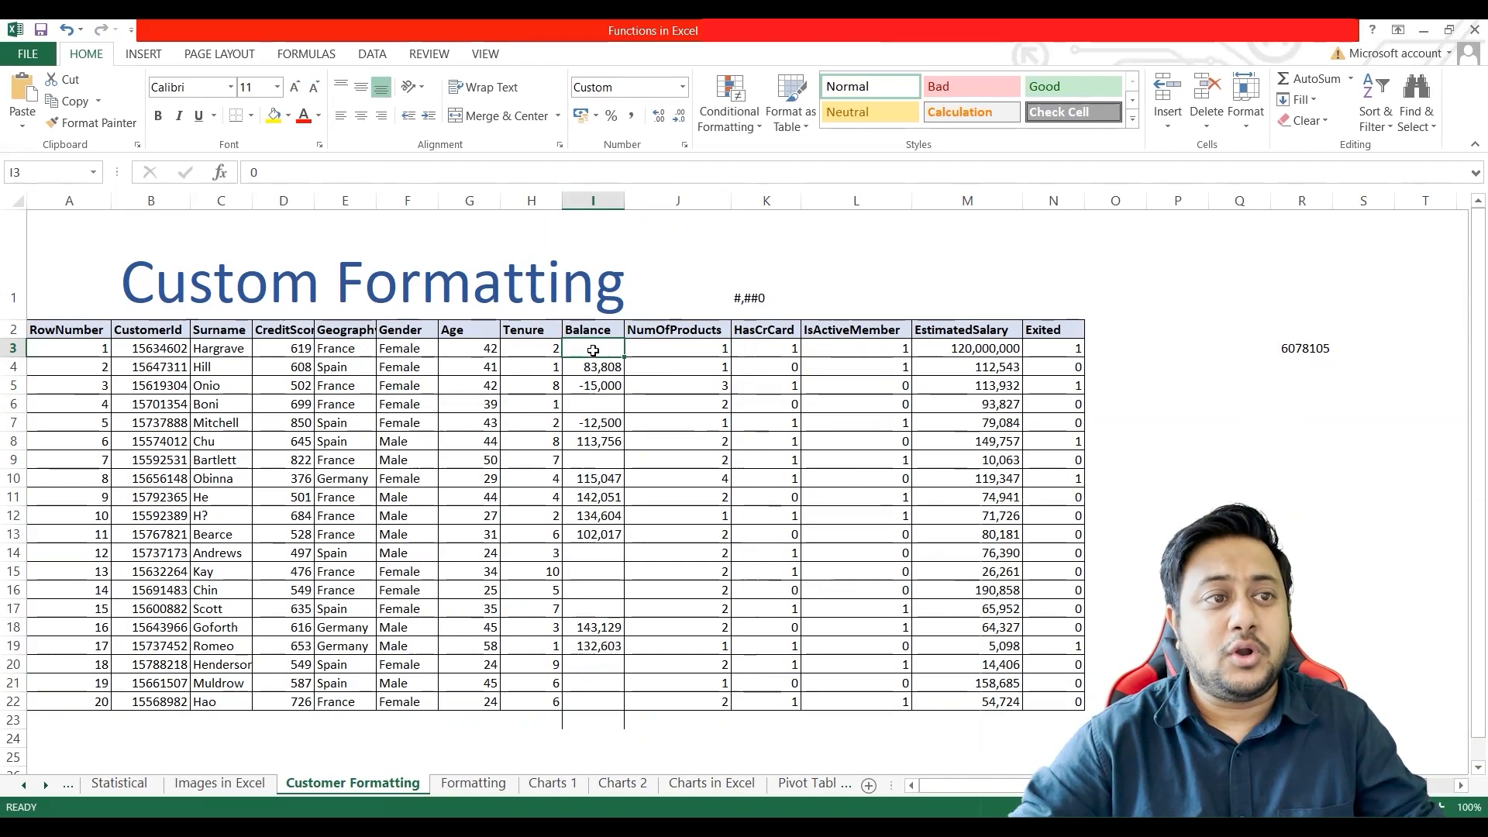
# Step: Enter the formula =SUM(I3,5) in cell I24 to test the hidden zero in I3
pyautogui.click(588, 750)
pyautogui.press('Up')
pyautogui.press('Up')
pyautogui.press('Down')
pyautogui.write('=')
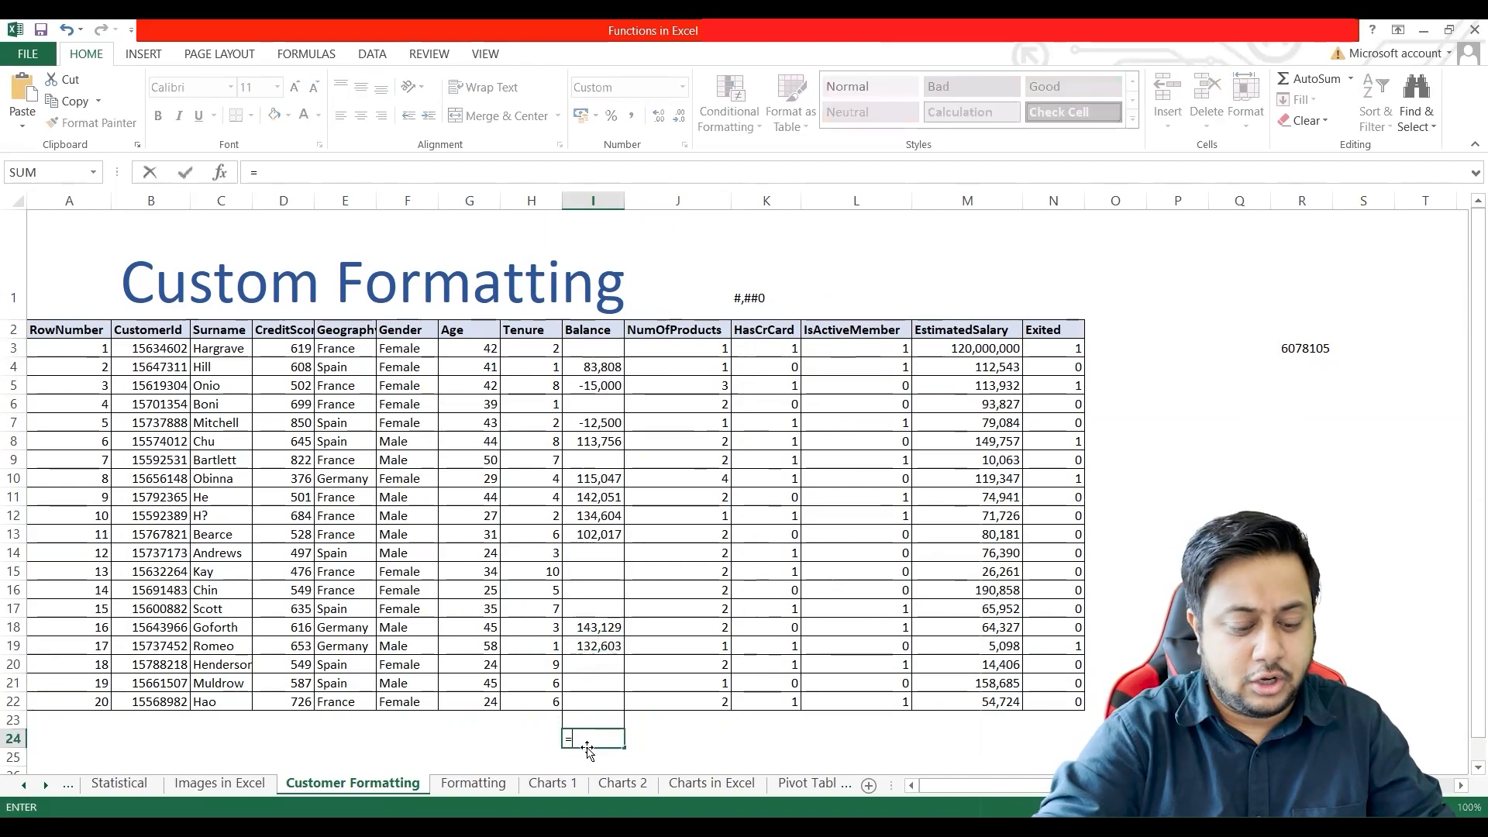
pyautogui.write('SUM')
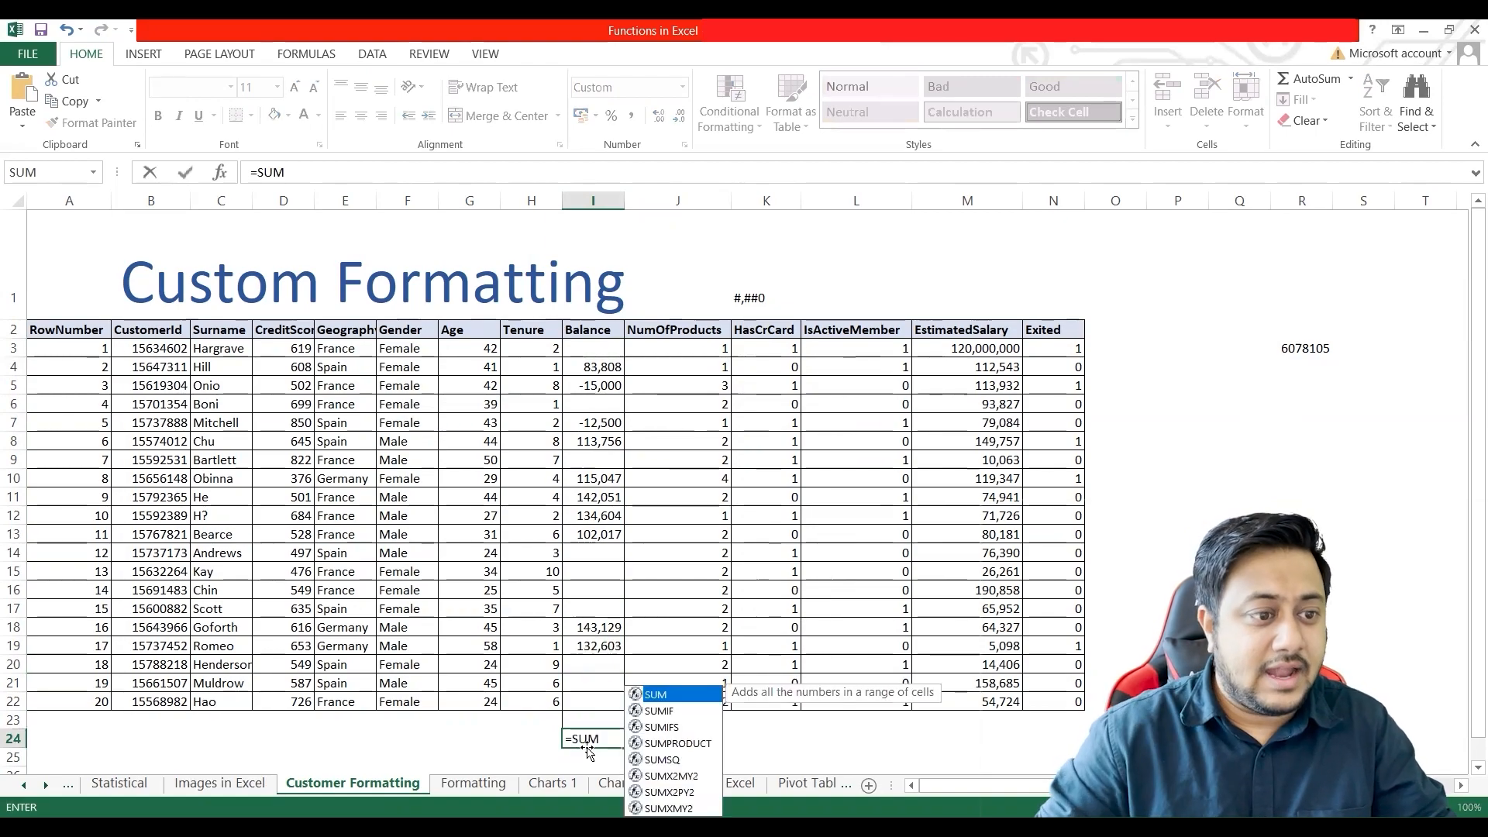
pyautogui.write('(')
pyautogui.click(595, 348)
pyautogui.write(',5')
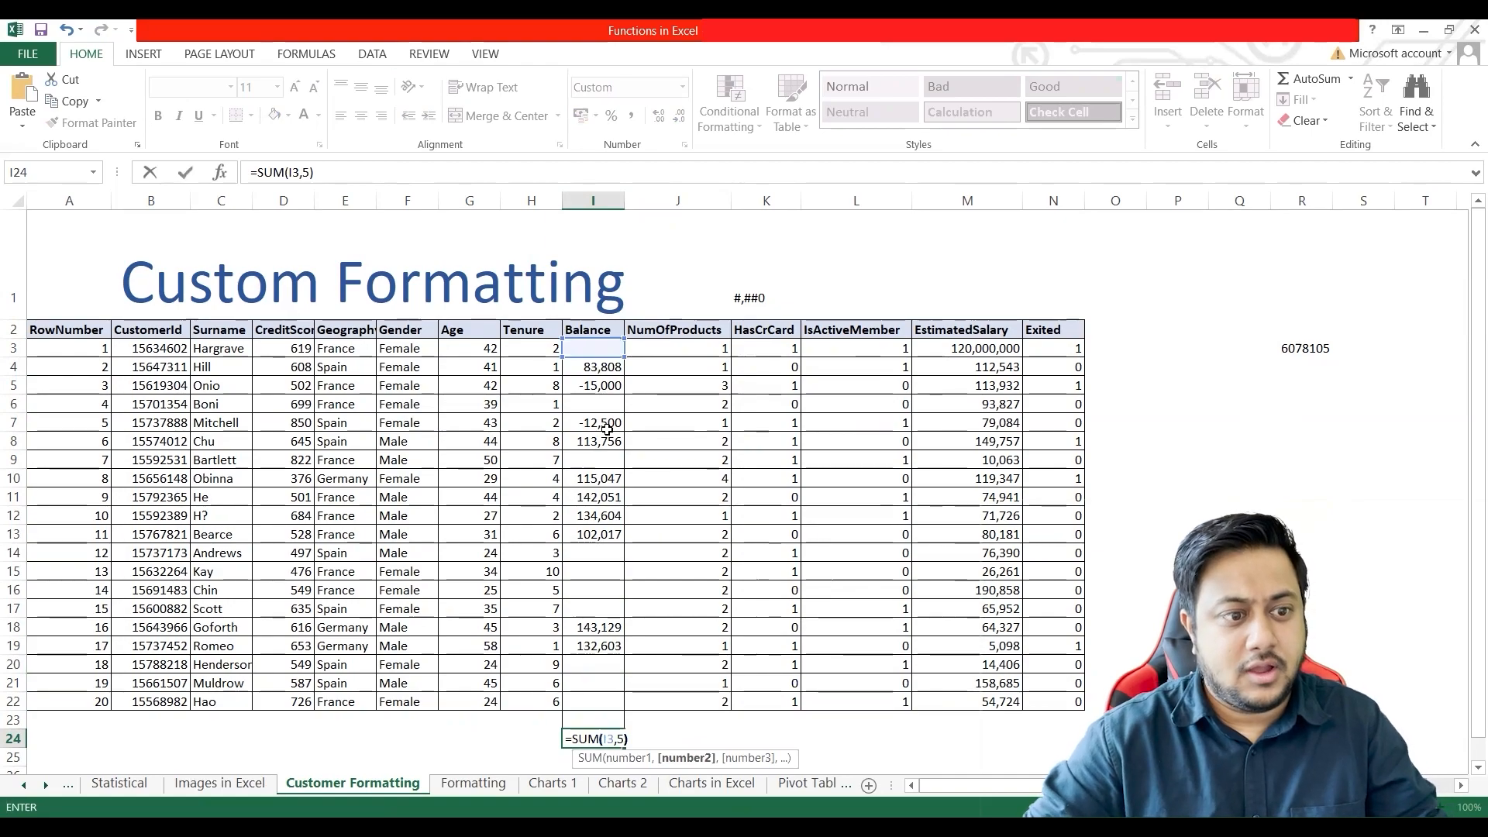
pyautogui.hotkey('ctrl', 'Return')
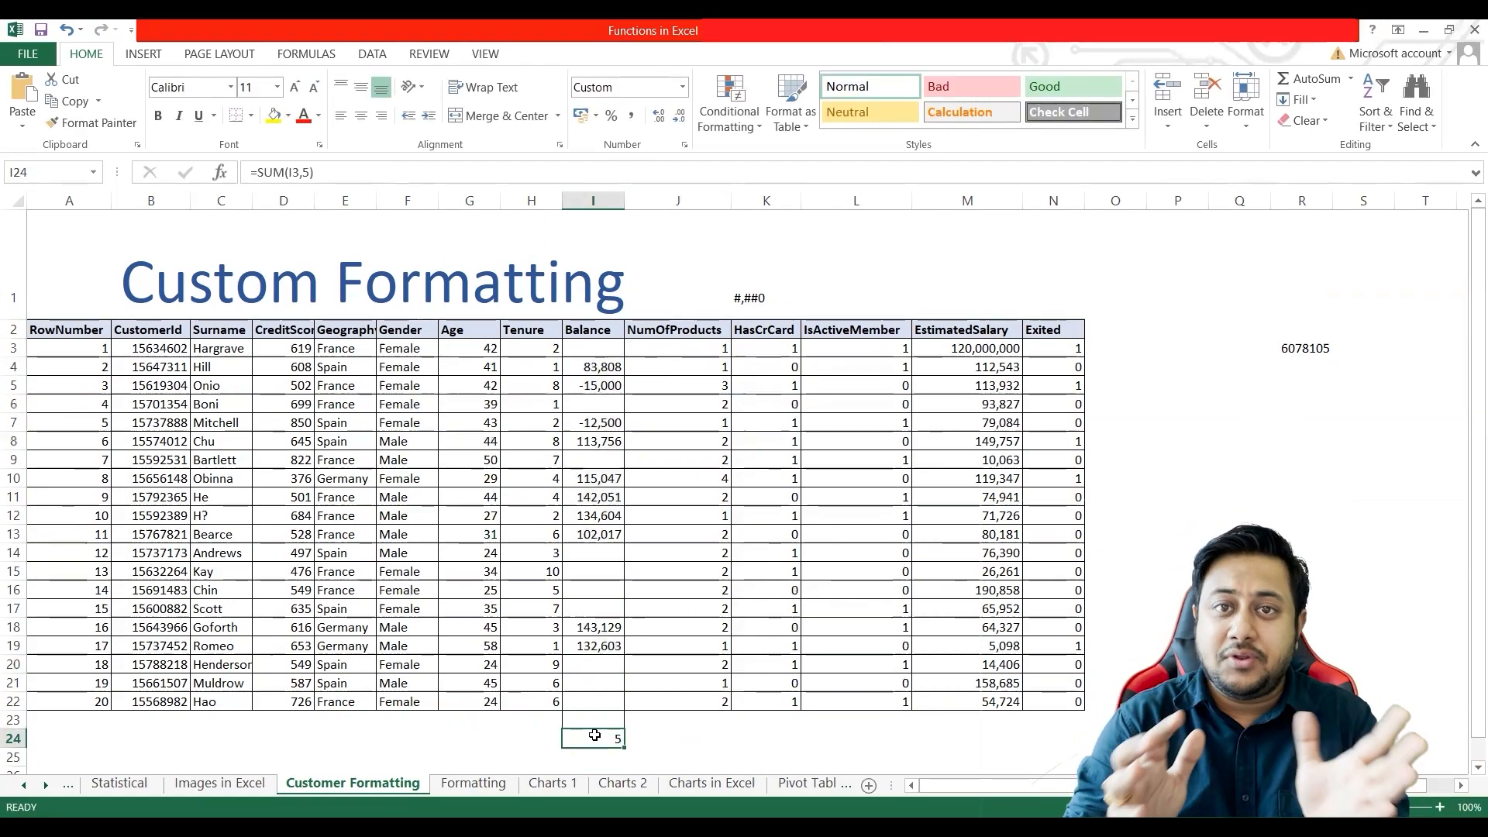
# Step: Clear the test formula from cell I24 and inspect the stored value behind the blank-looking Balance cell I3
pyautogui.press('Delete')
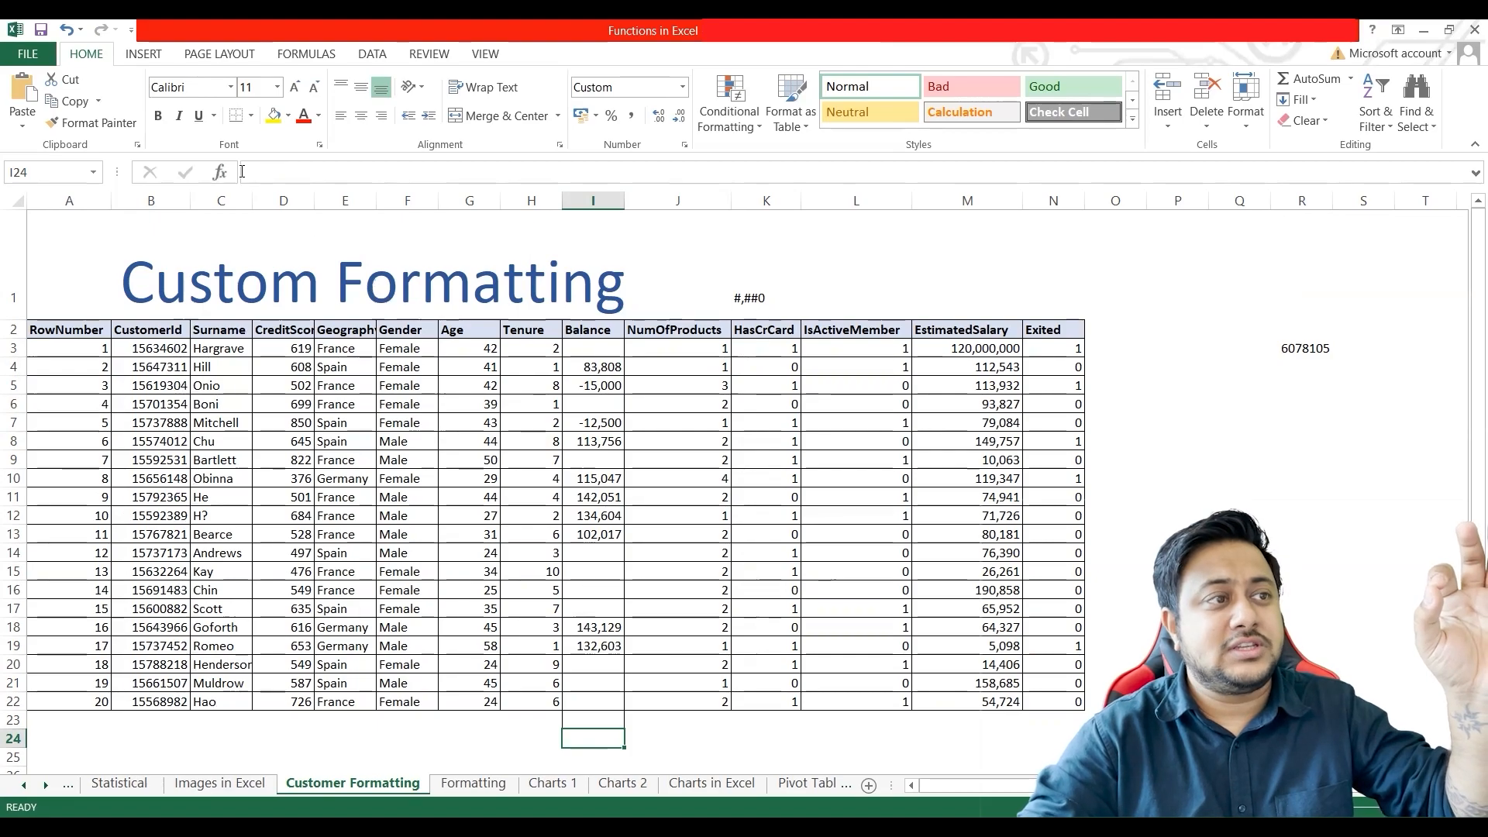
pyautogui.click(593, 349)
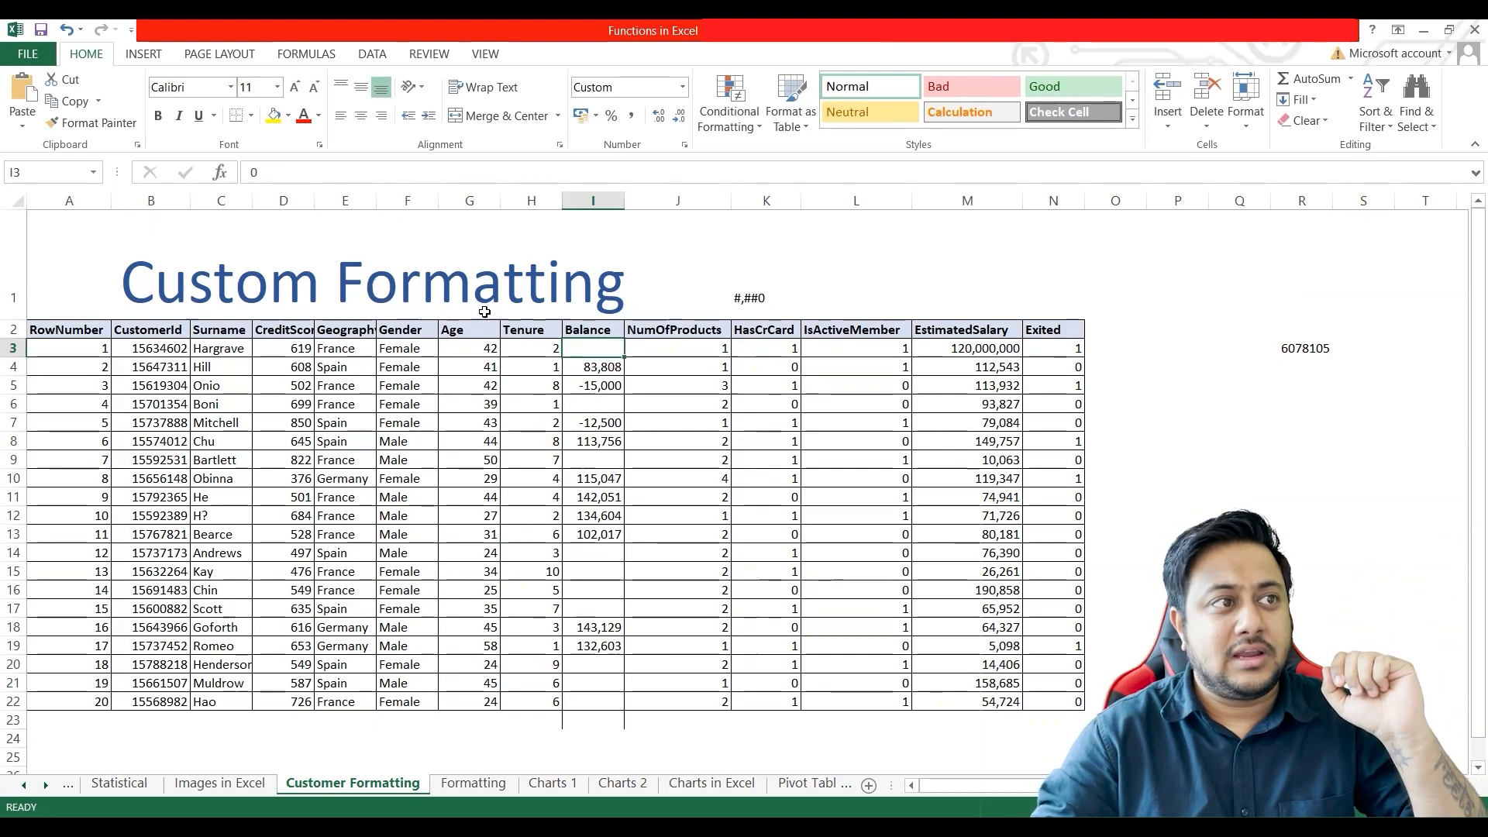
pyautogui.click(266, 173)
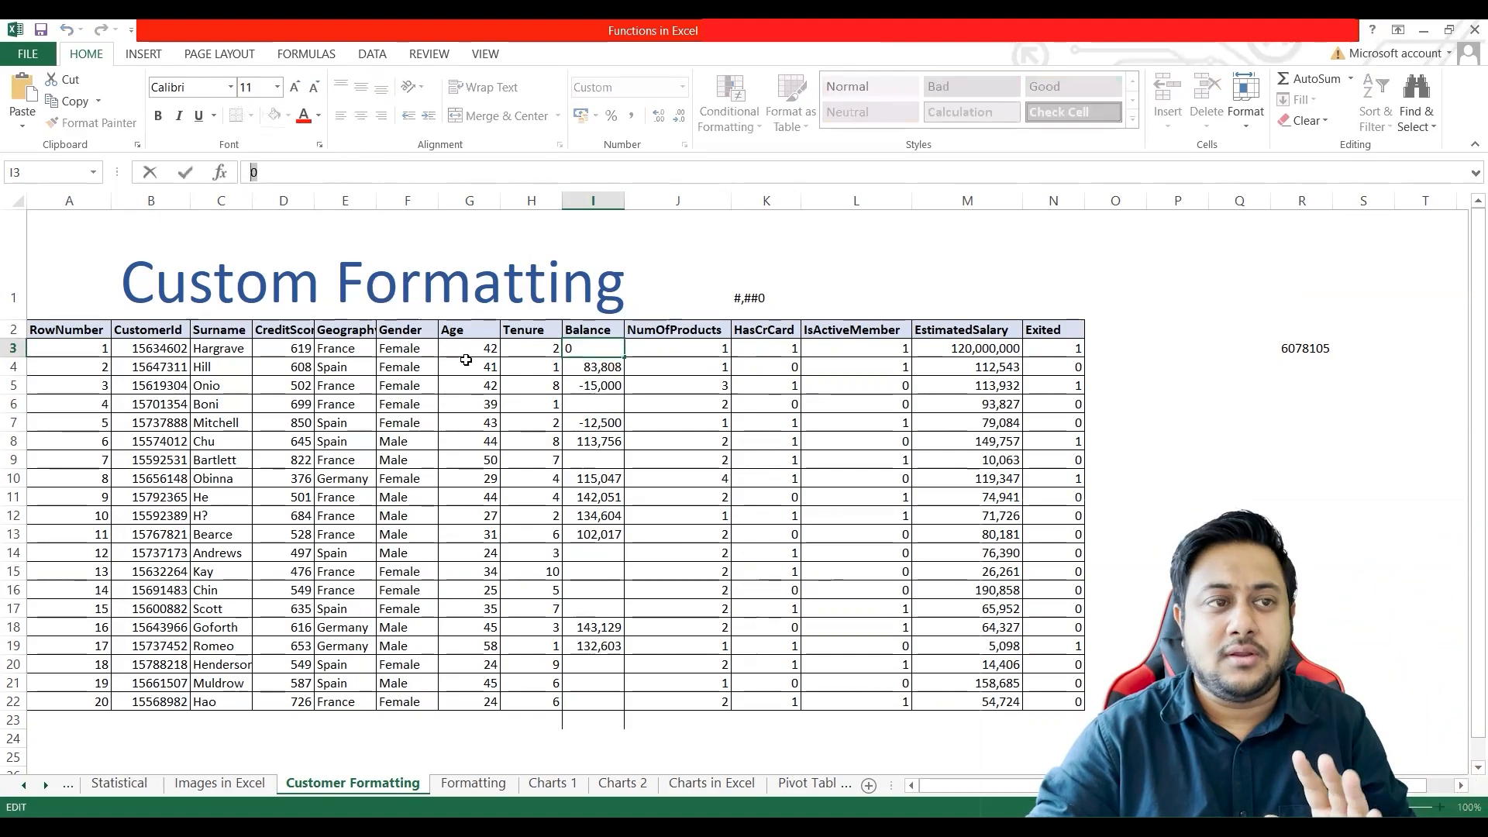
pyautogui.click(616, 369)
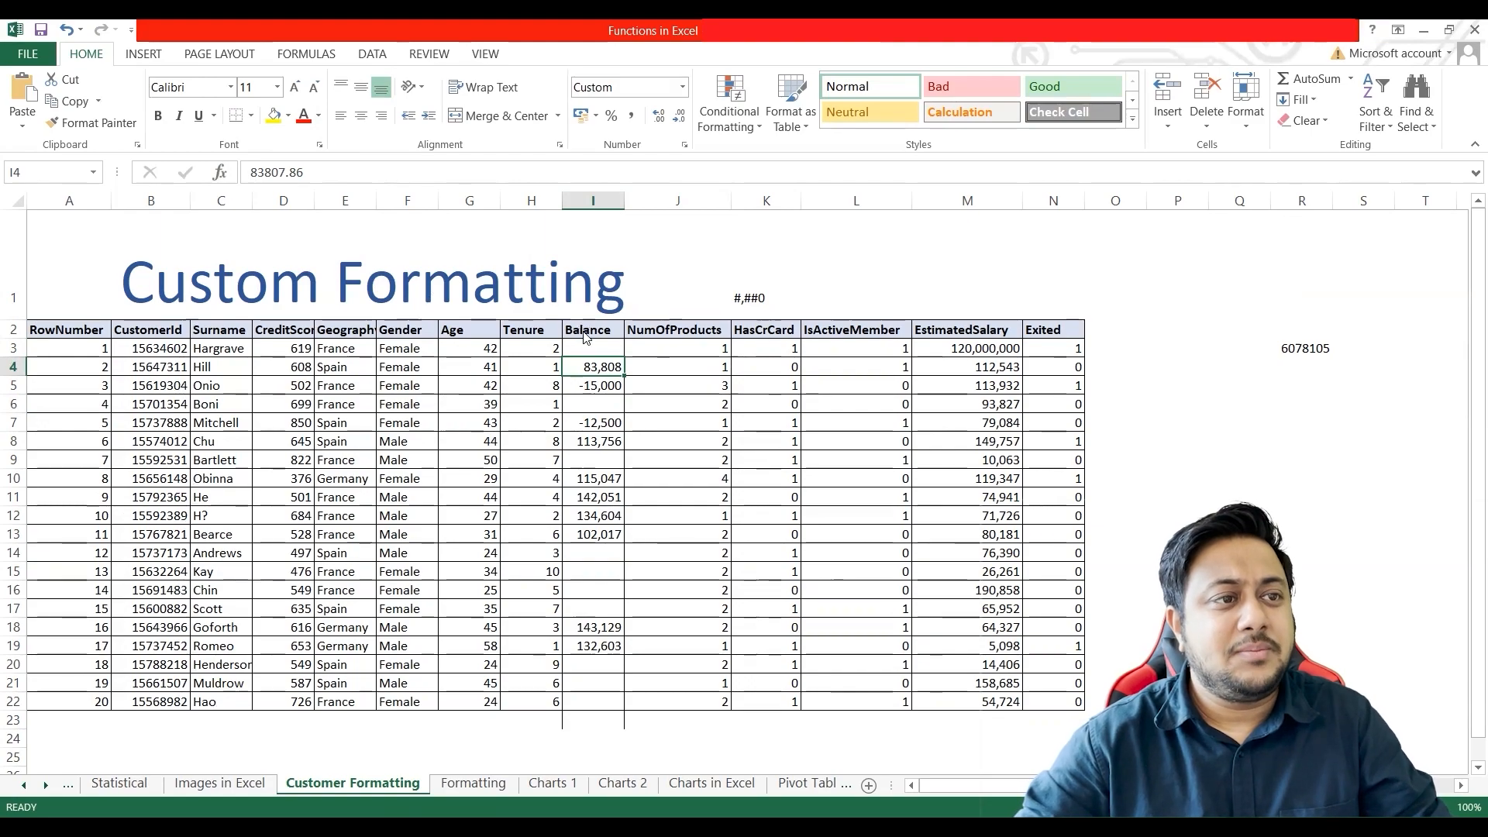
pyautogui.hotkey('alt', 'Tab')
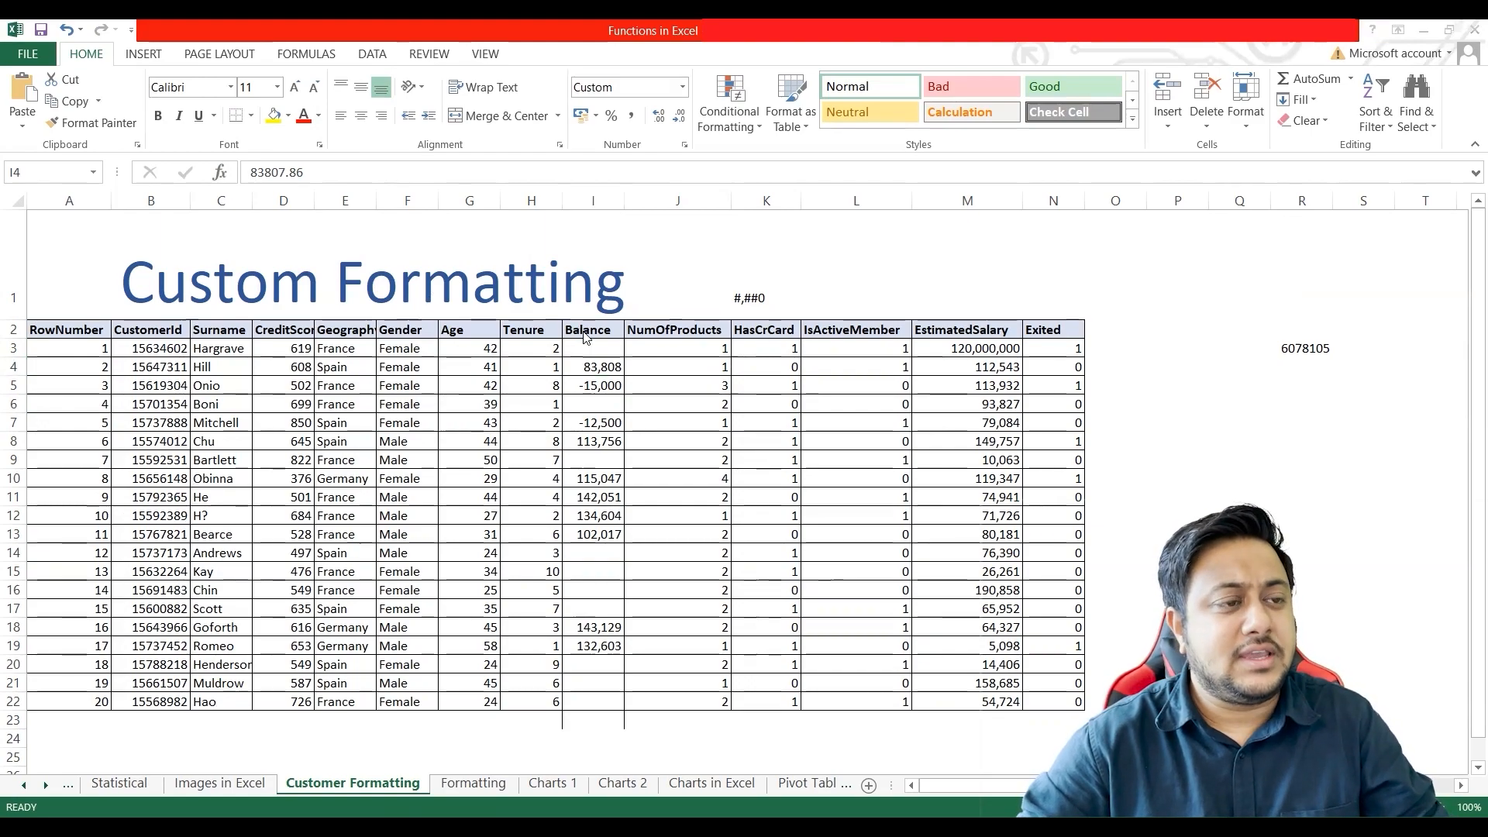
# Step: Open the custom number format of the Balance values I3:I22 and delete the code in its negative-number section
pyautogui.click(584, 347)
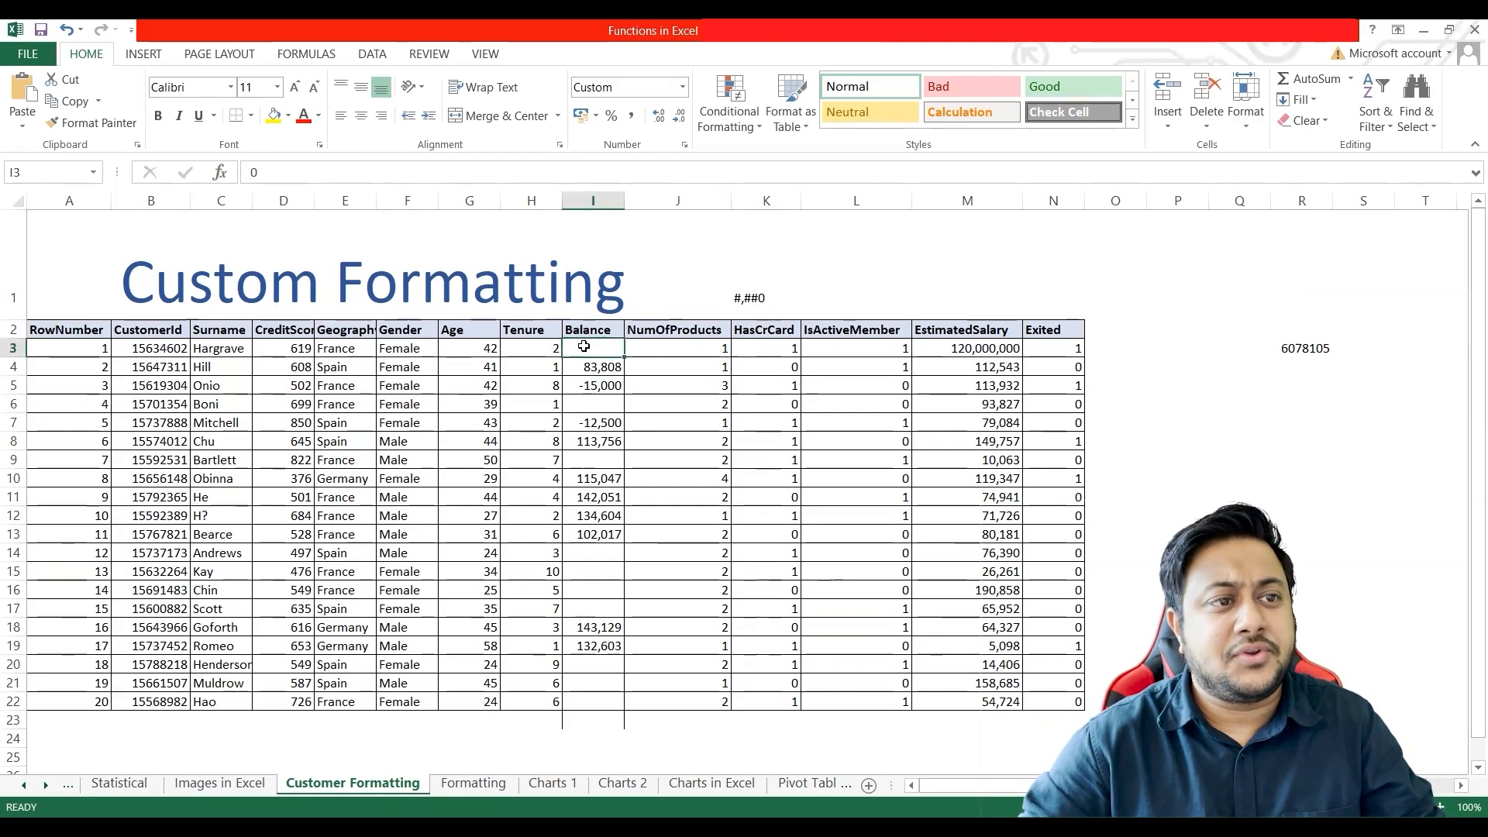
pyautogui.keyDown('shift'); pyautogui.click(579, 702); pyautogui.keyUp('shift')
pyautogui.rightClick(587, 518)
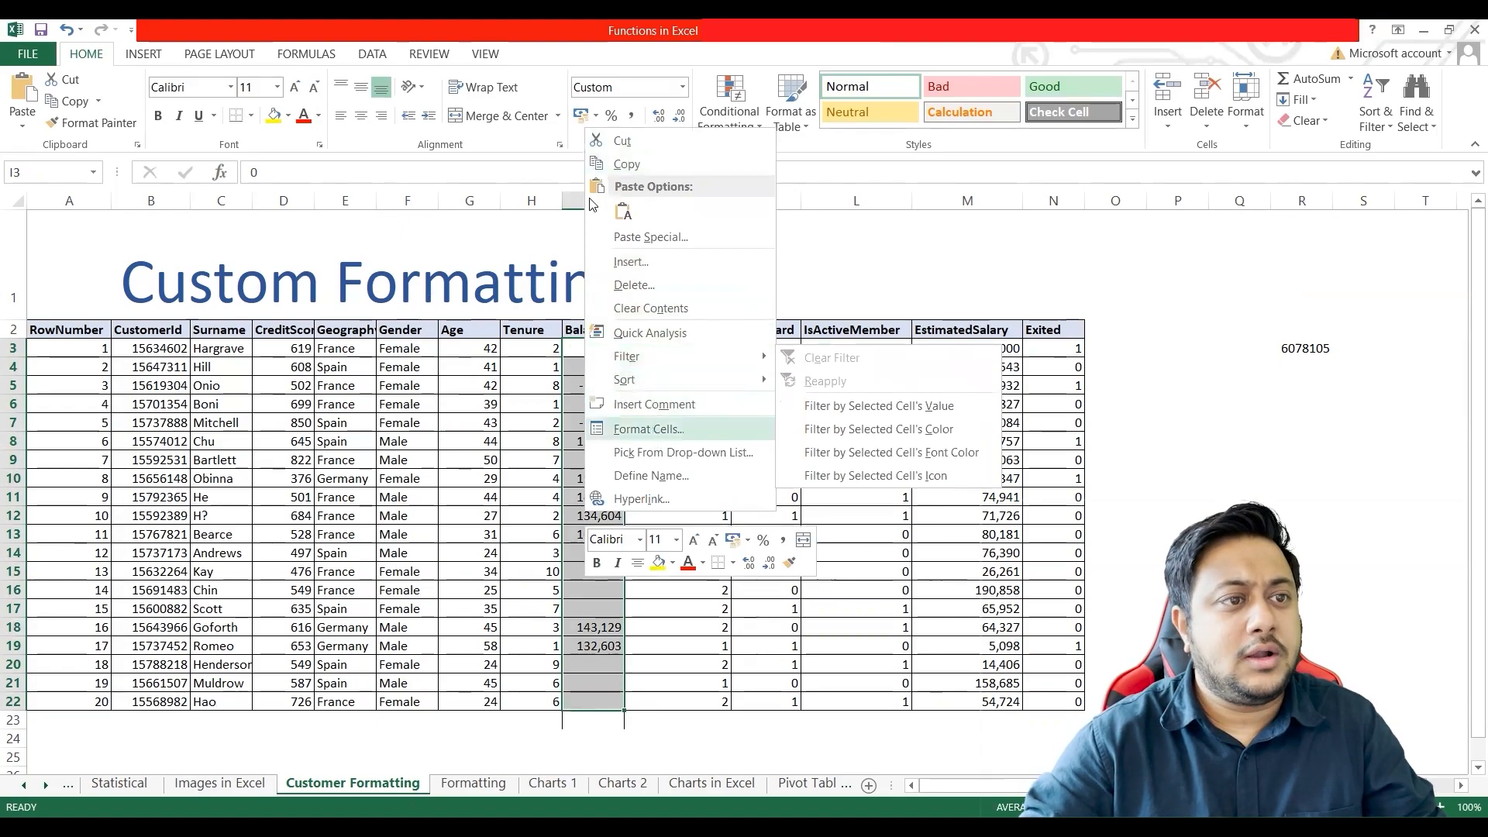
pyautogui.click(629, 429)
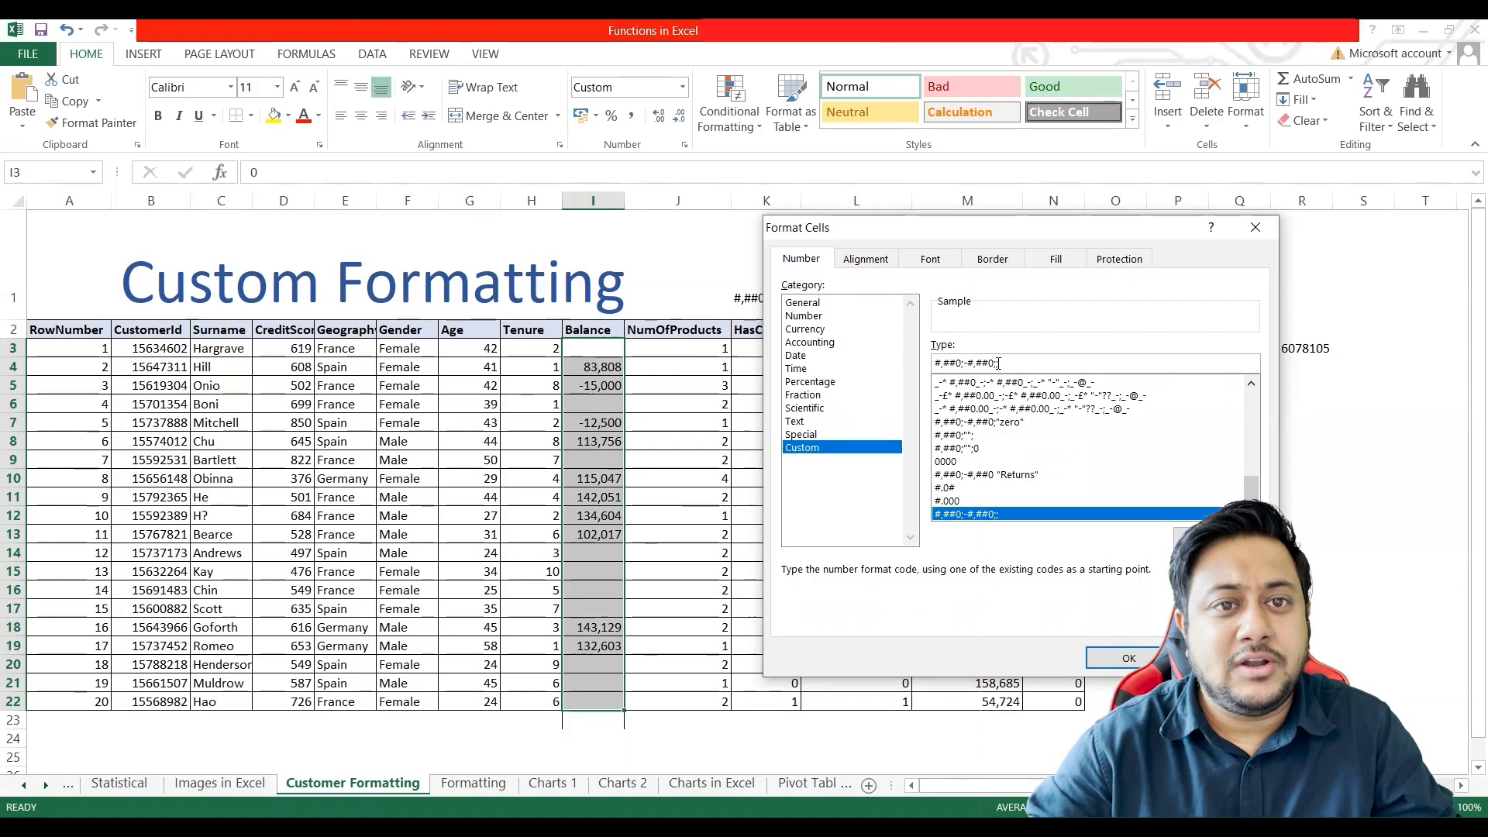
pyautogui.moveTo(975, 363); pyautogui.dragTo(993, 363)
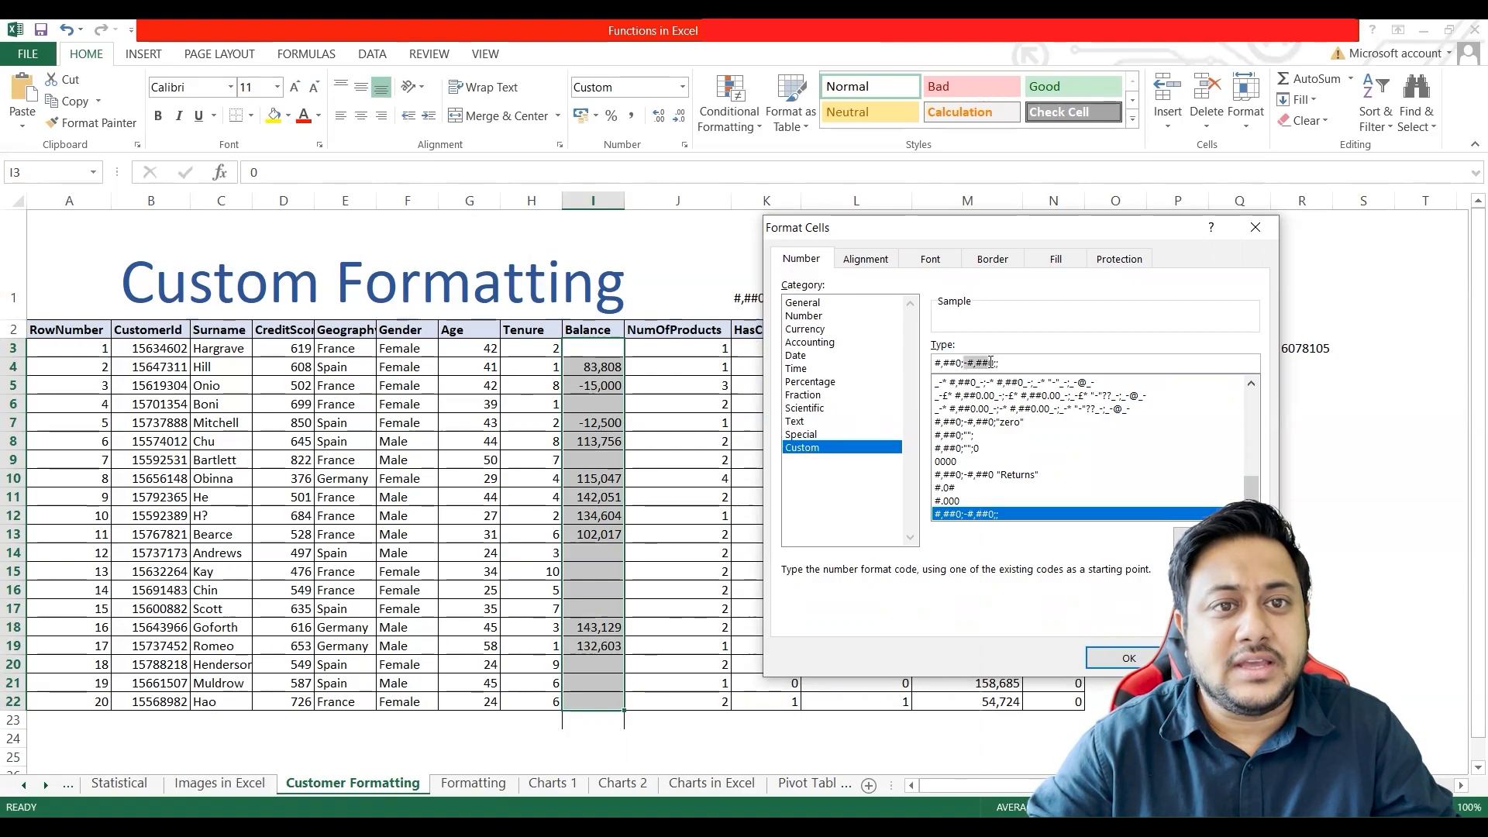
pyautogui.click(993, 363)
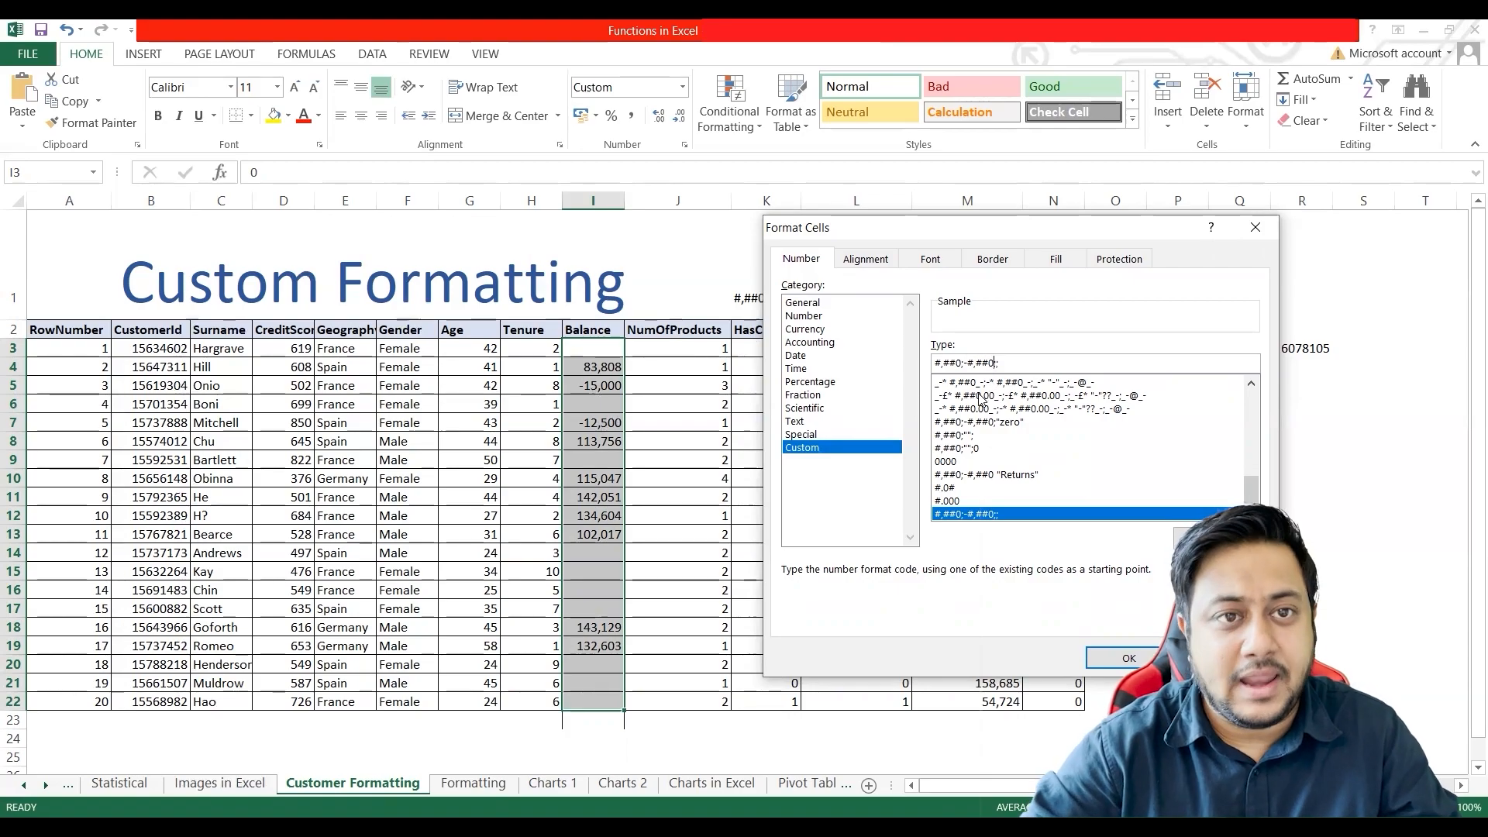
pyautogui.press('BackSpace')
pyautogui.press('BackSpace')
pyautogui.press('BackSpace')
pyautogui.press('BackSpace')
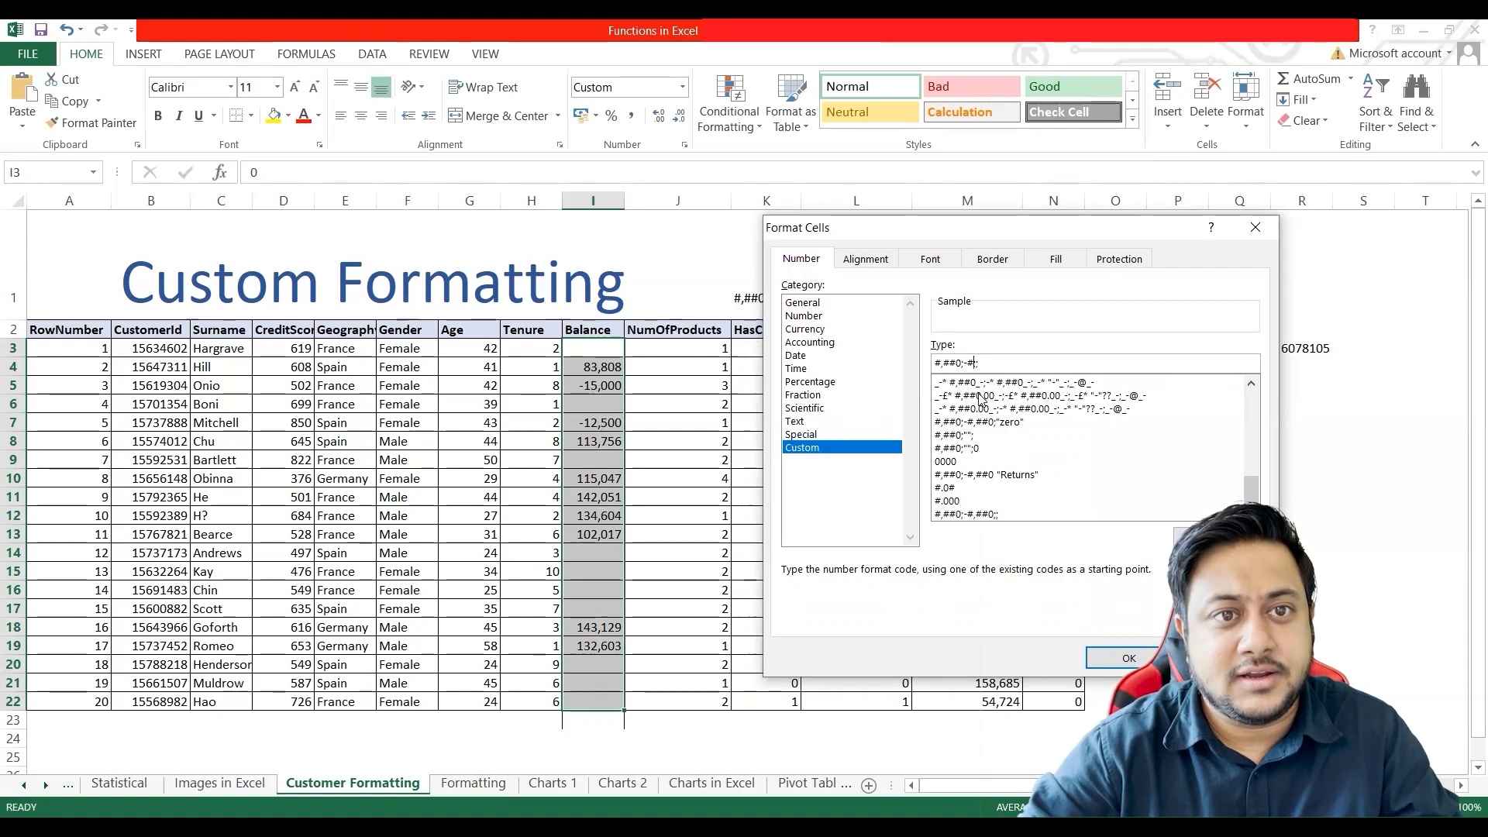
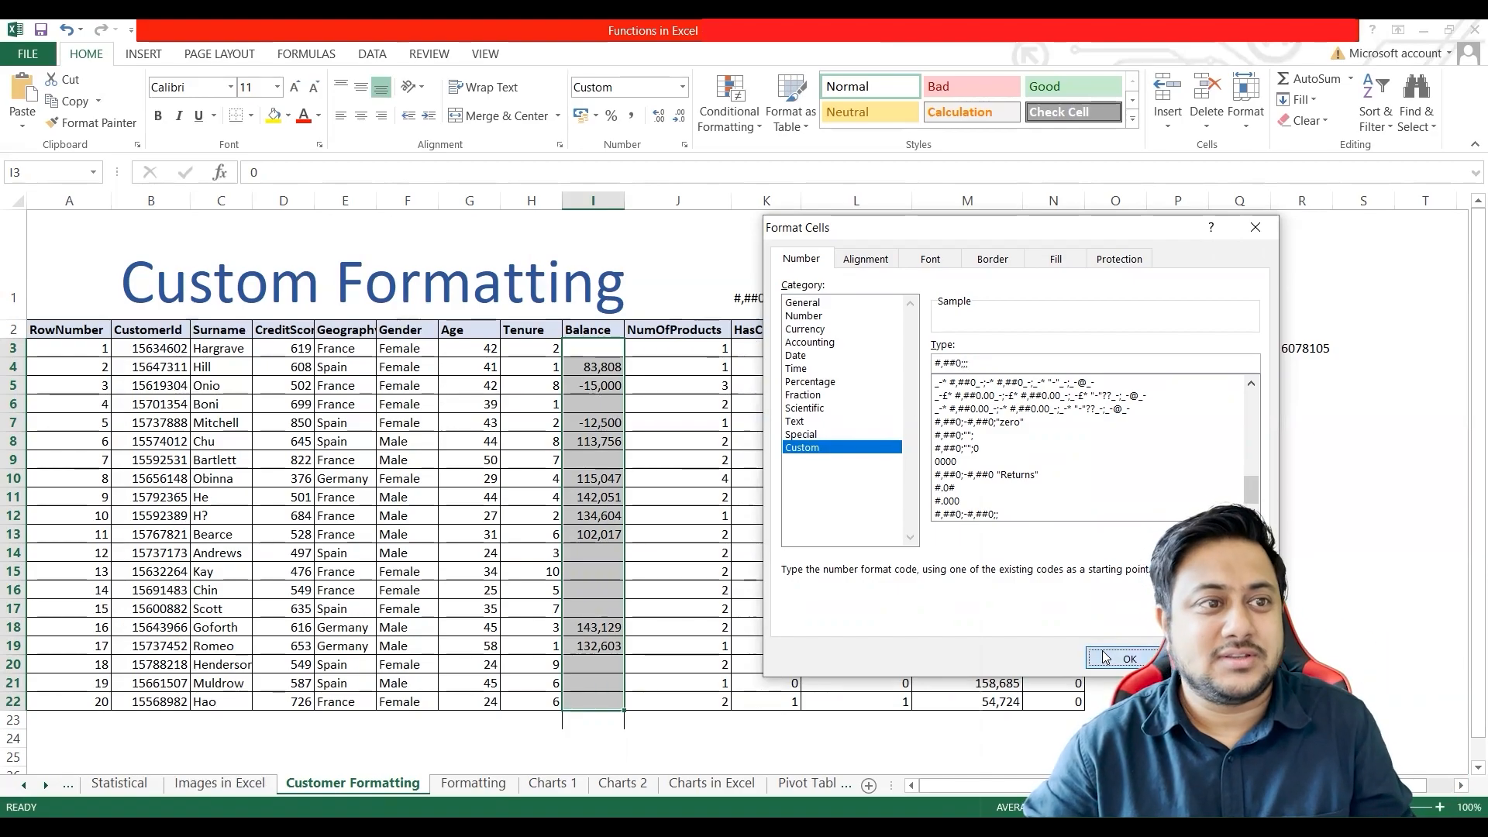
# Step: Apply the custom number format #,##0;;; to the Balance values and inspect the stored value behind the blank-looking cell I5
pyautogui.click(1123, 658)
pyautogui.click(593, 367)
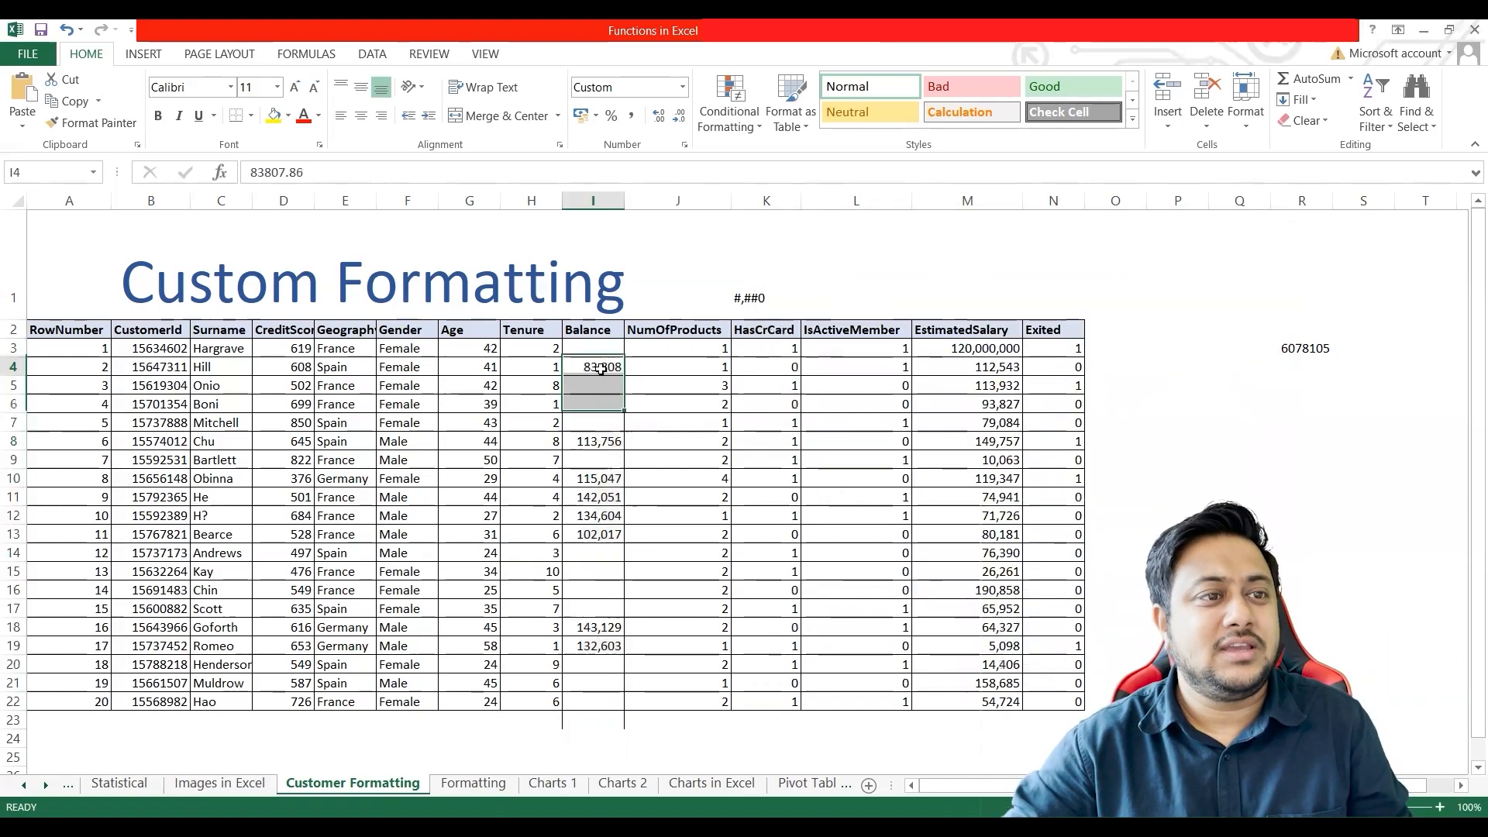
pyautogui.keyDown('shift'); pyautogui.click(601, 700); pyautogui.keyUp('shift')
pyautogui.click(608, 349)
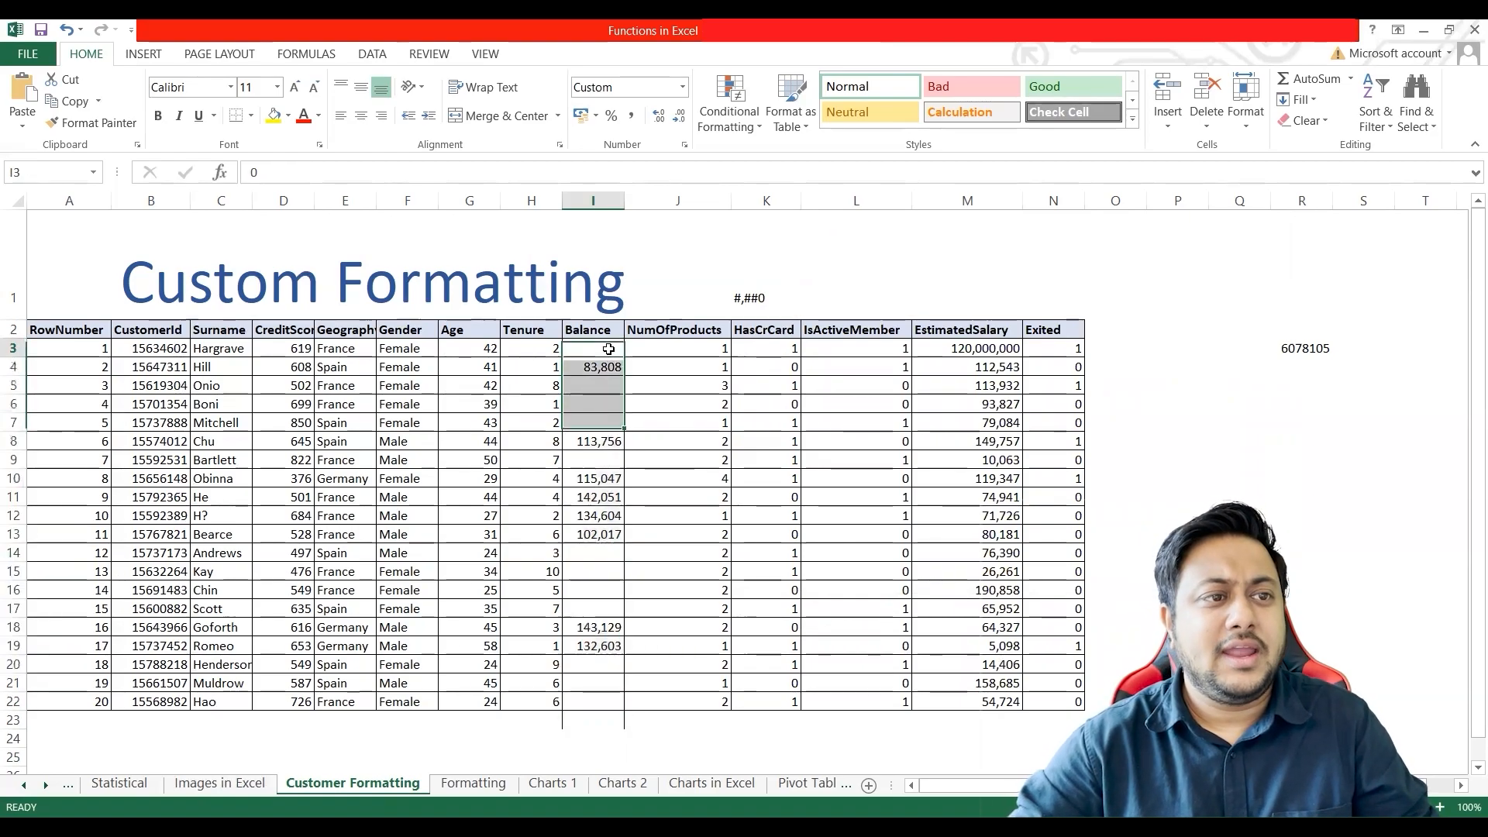
pyautogui.keyDown('shift'); pyautogui.click(597, 700); pyautogui.keyUp('shift')
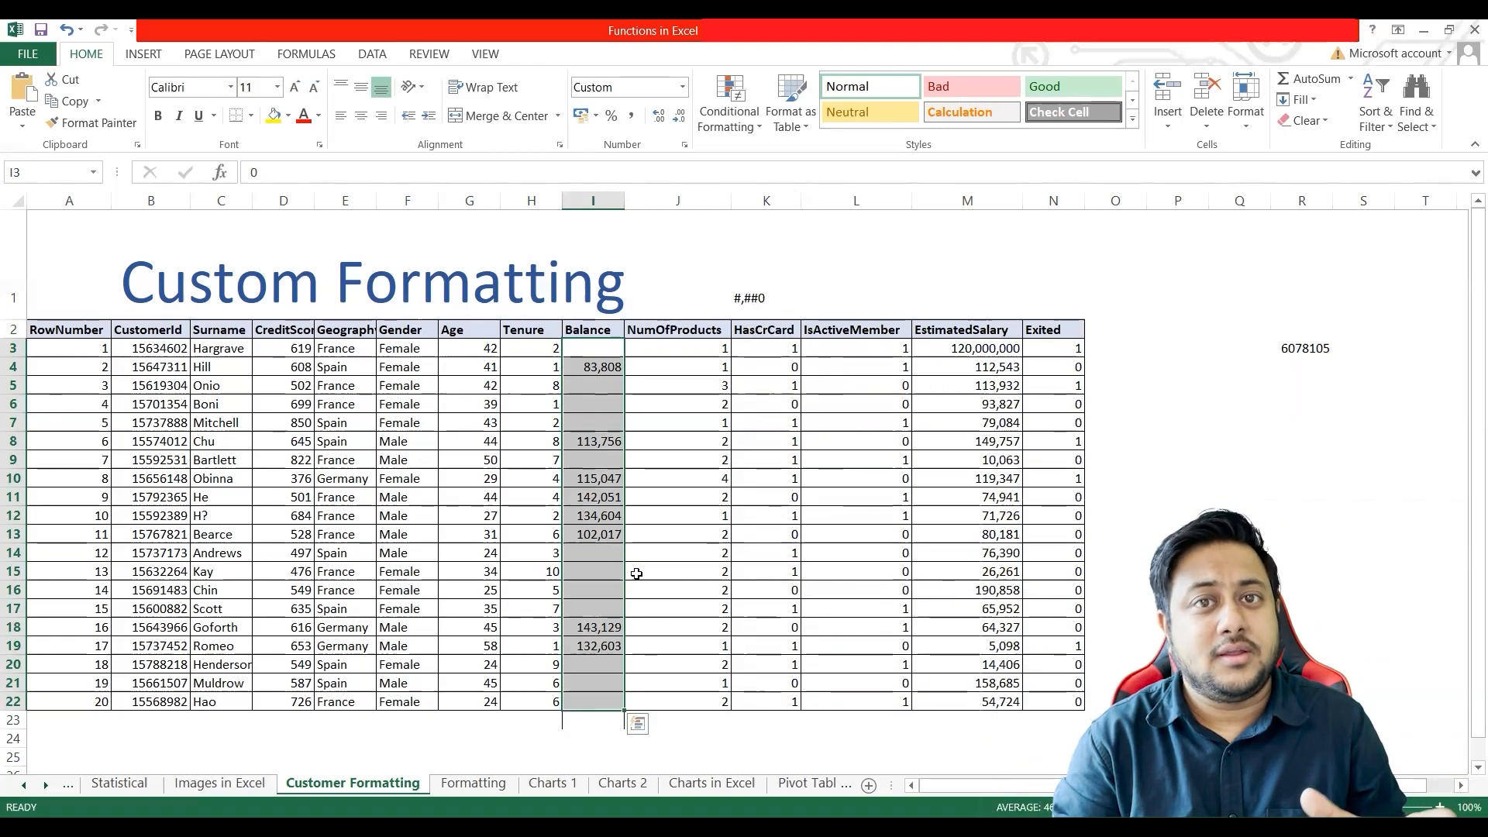
pyautogui.click(587, 385)
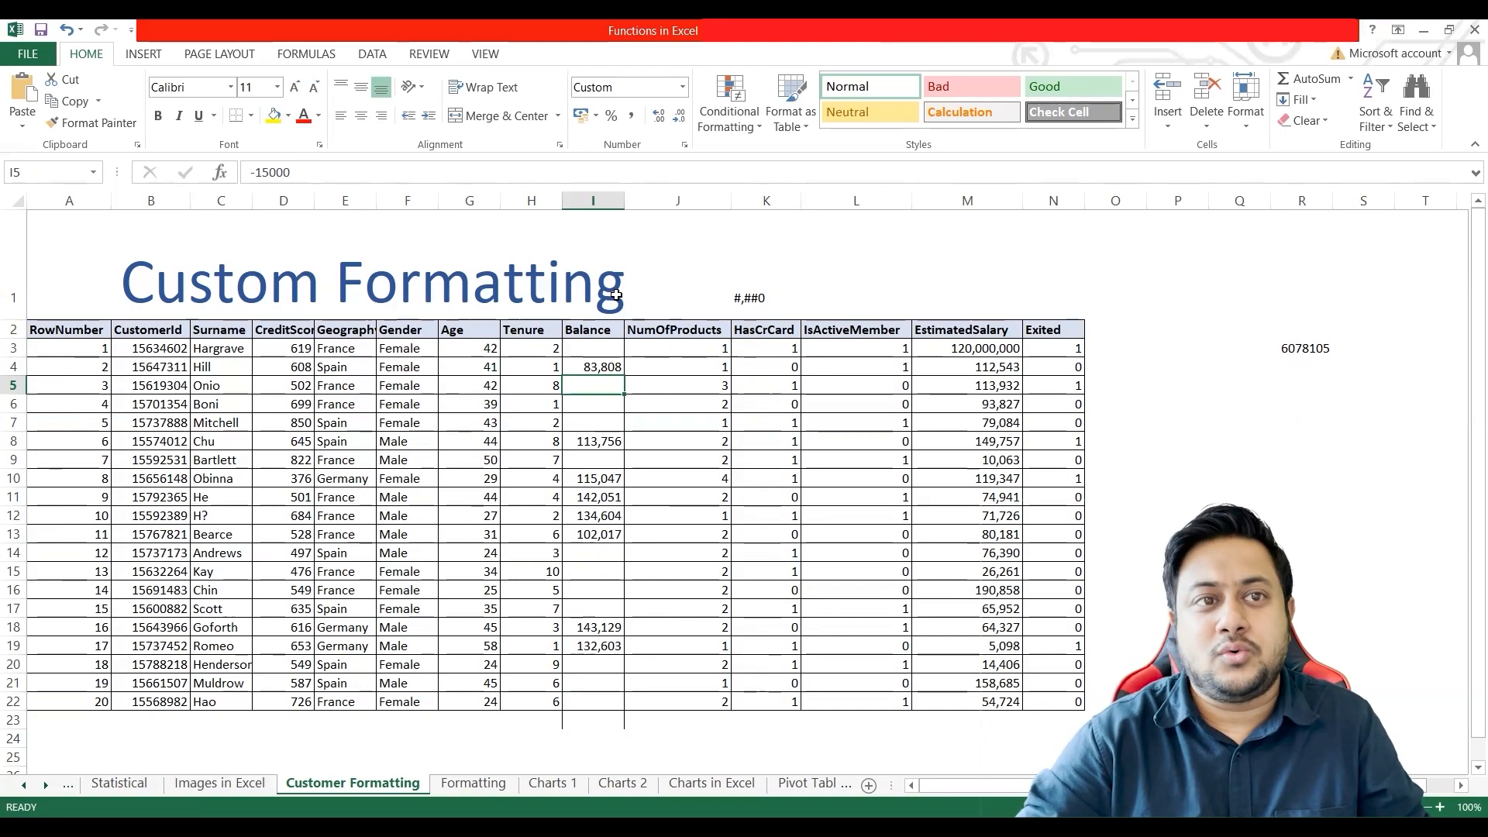
# Step: Enter 12000 in cell L1 as a test number
pyautogui.click(869, 266)
pyautogui.write('12000')
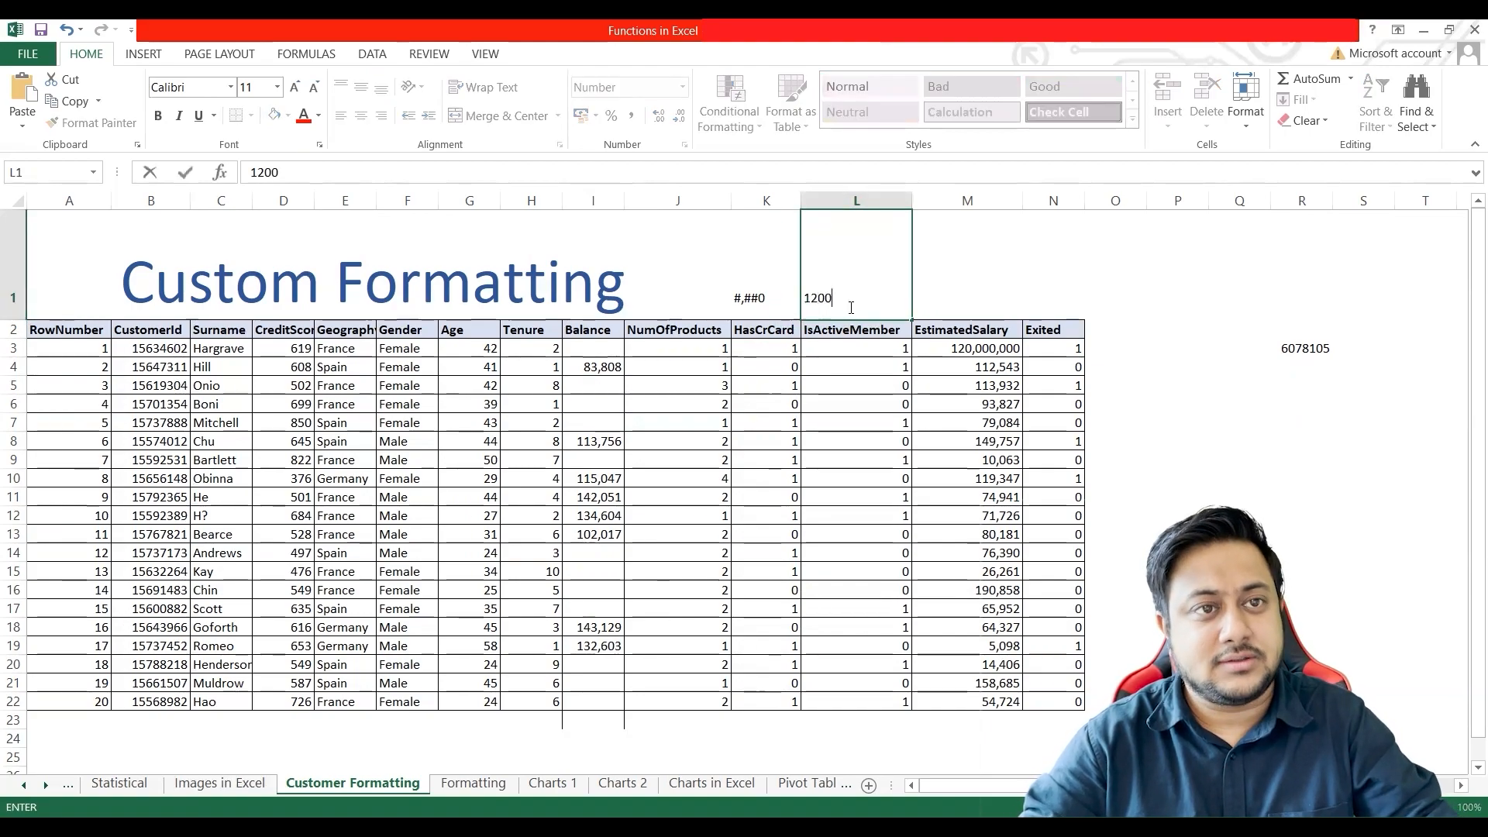
pyautogui.hotkey('ctrl', 'Return')
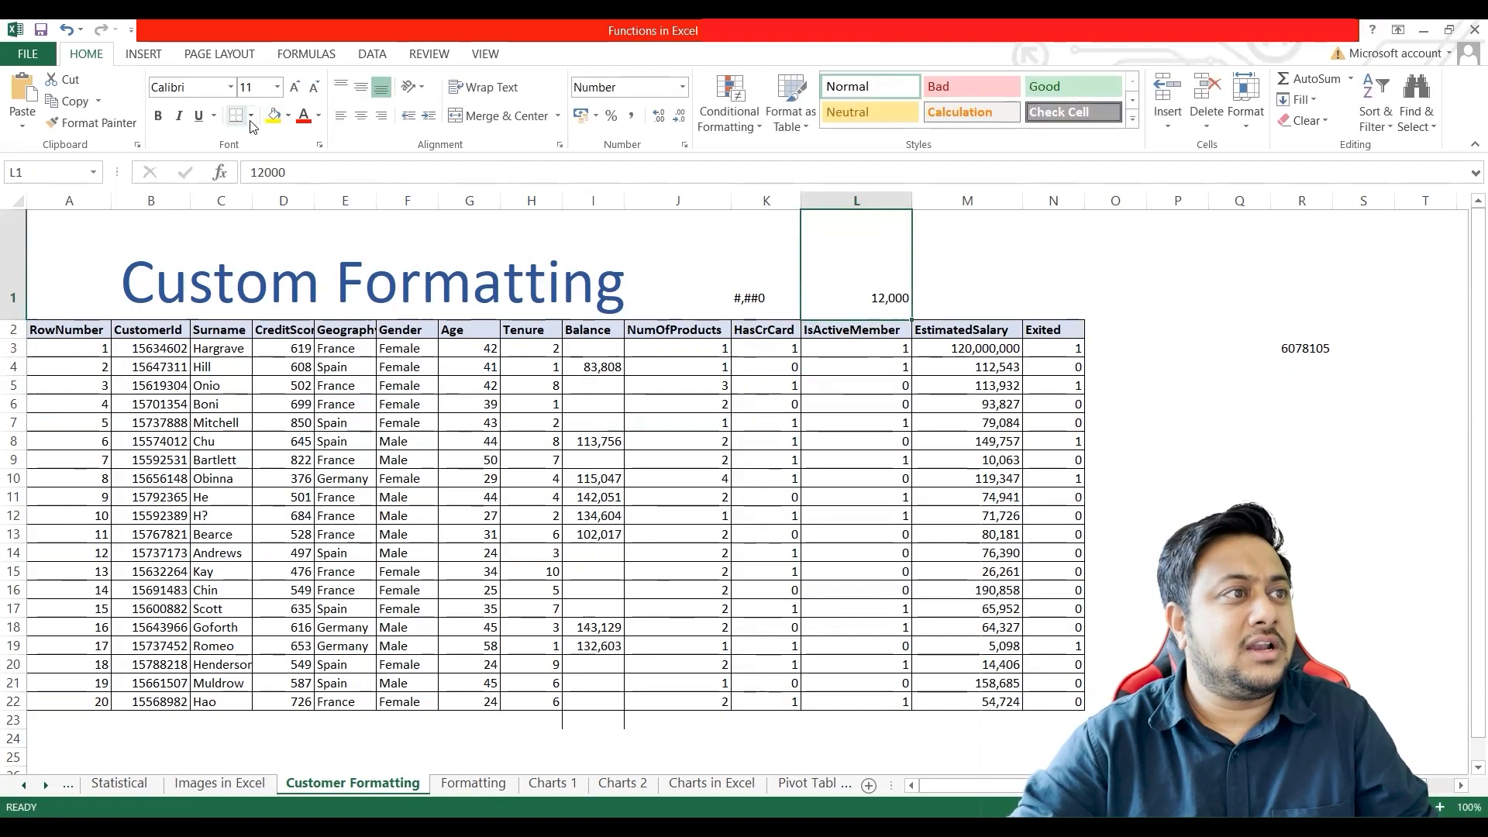
# Step: Try hiding the number in L1 with a white font colour, undoing the colour and clearing the cell
pyautogui.click(318, 115)
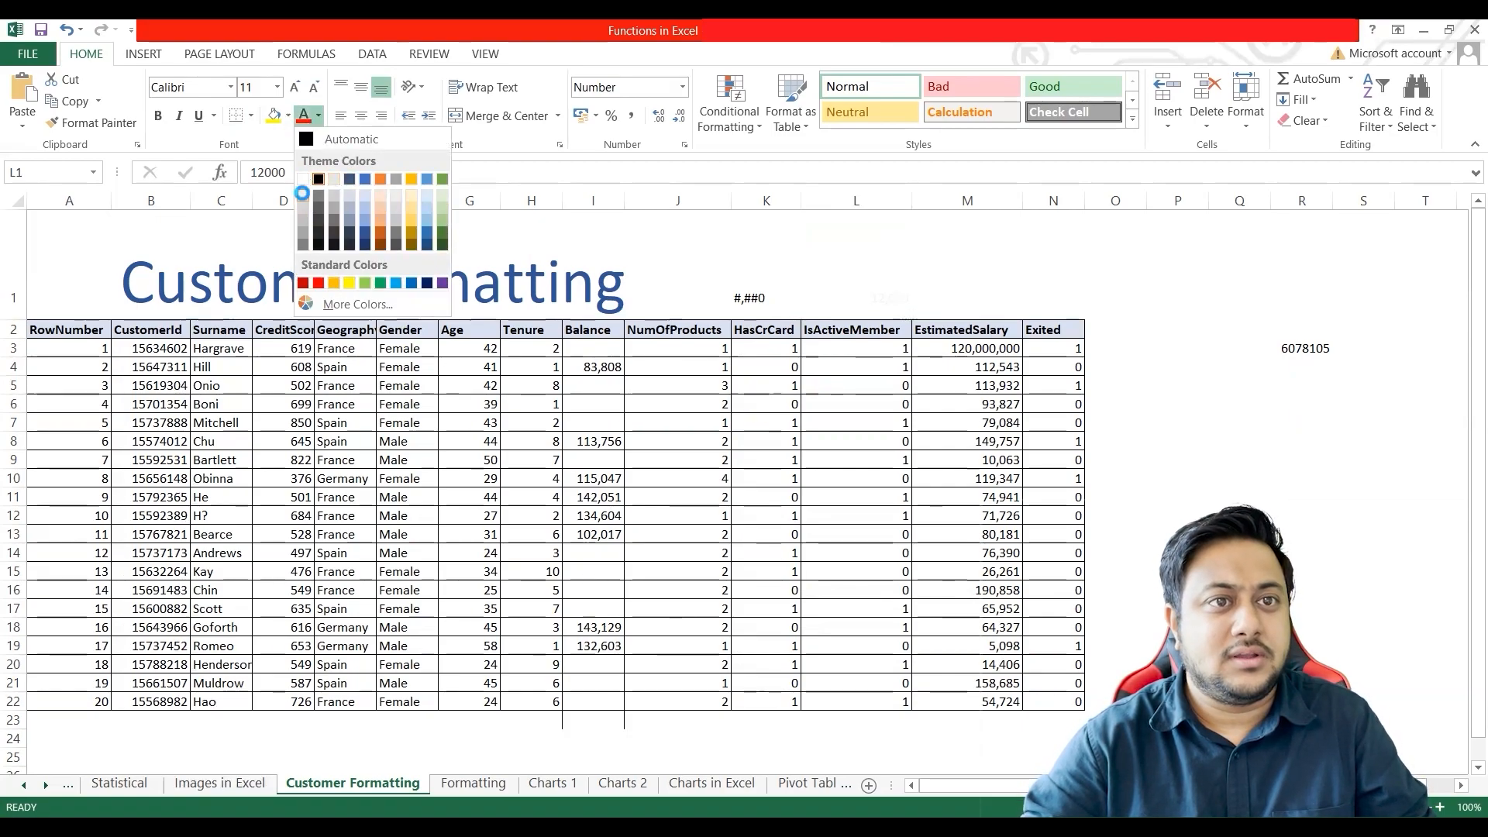
pyautogui.click(303, 200)
pyautogui.hotkey('ctrl', 'z')
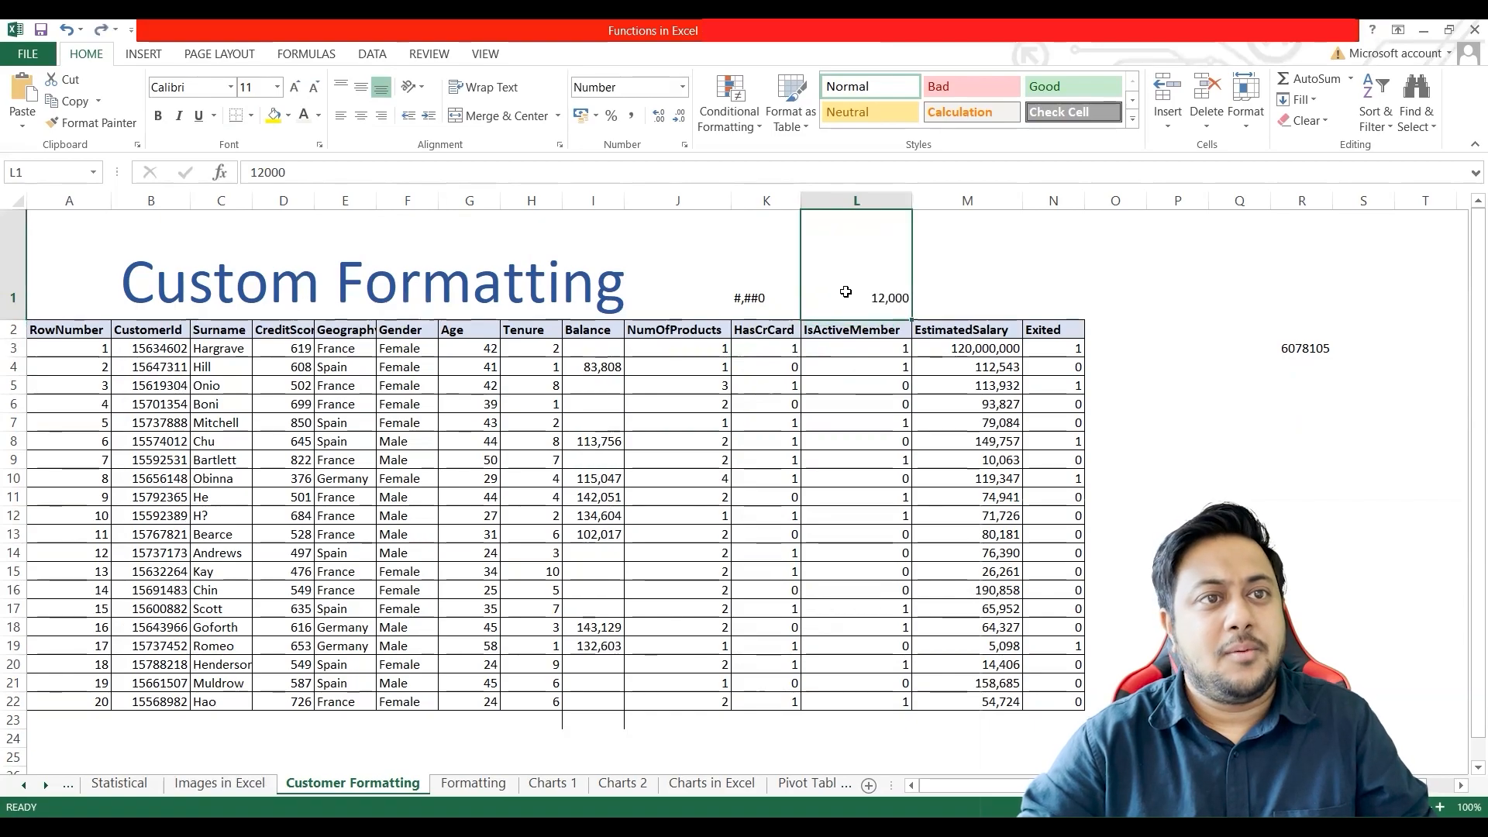
pyautogui.press('Delete')
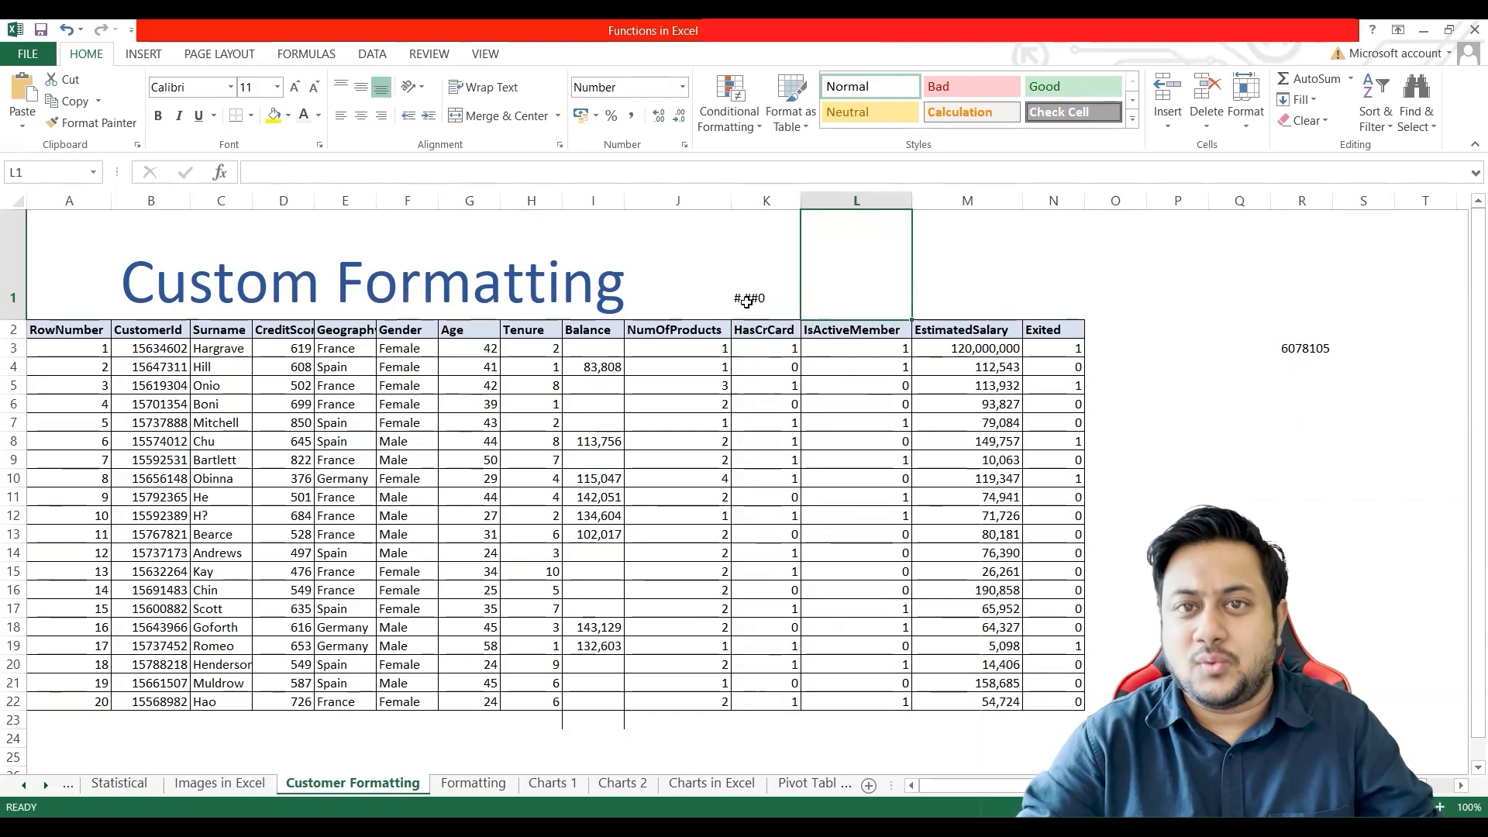
# Step: Review the custom number format code of the Balance values I3:I22, leaving it as it is
pyautogui.click(588, 349)
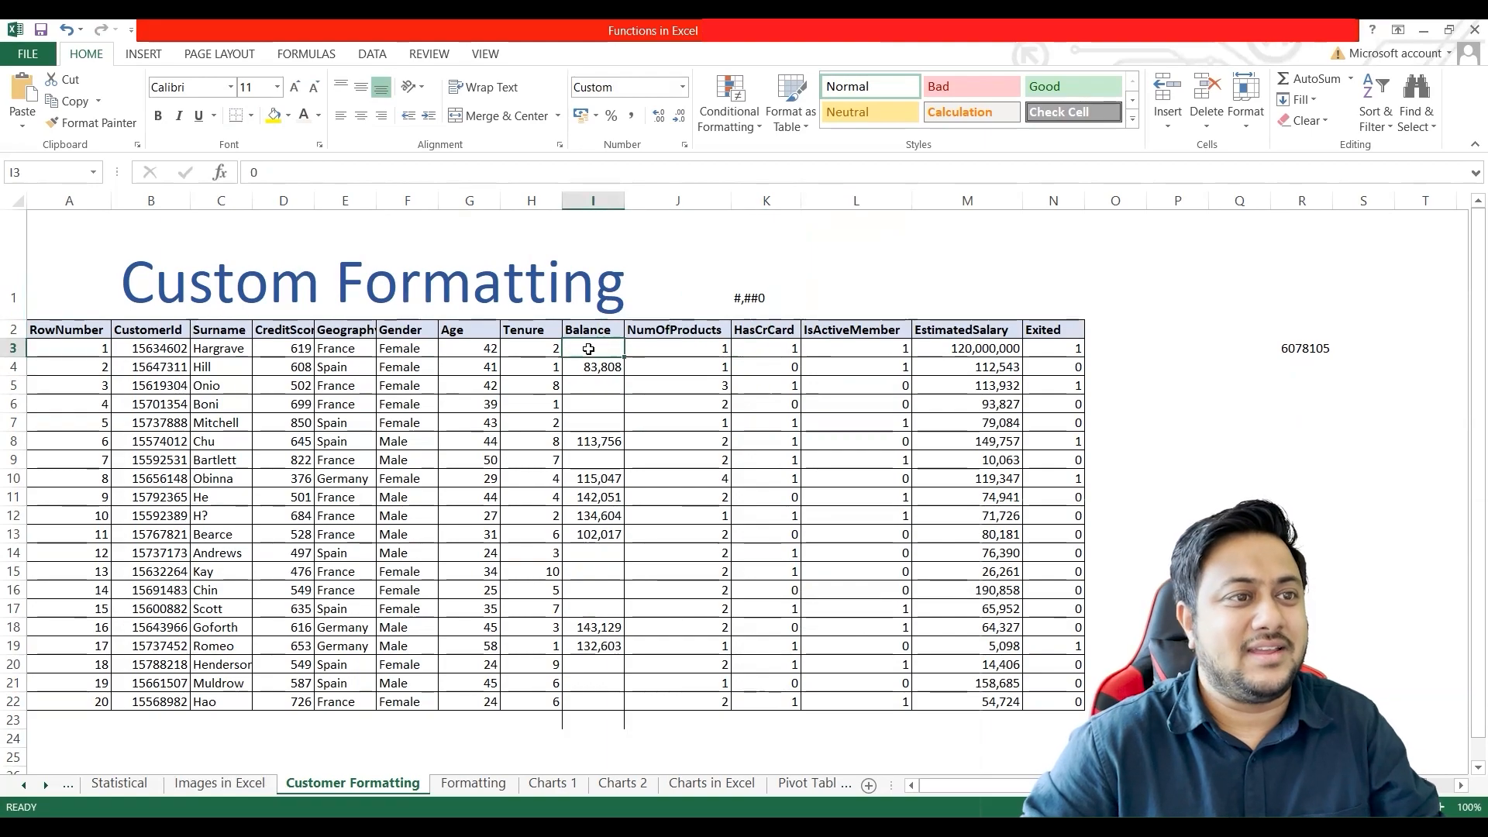
pyautogui.keyDown('shift'); pyautogui.click(586, 701); pyautogui.keyUp('shift')
pyautogui.rightClick(593, 597)
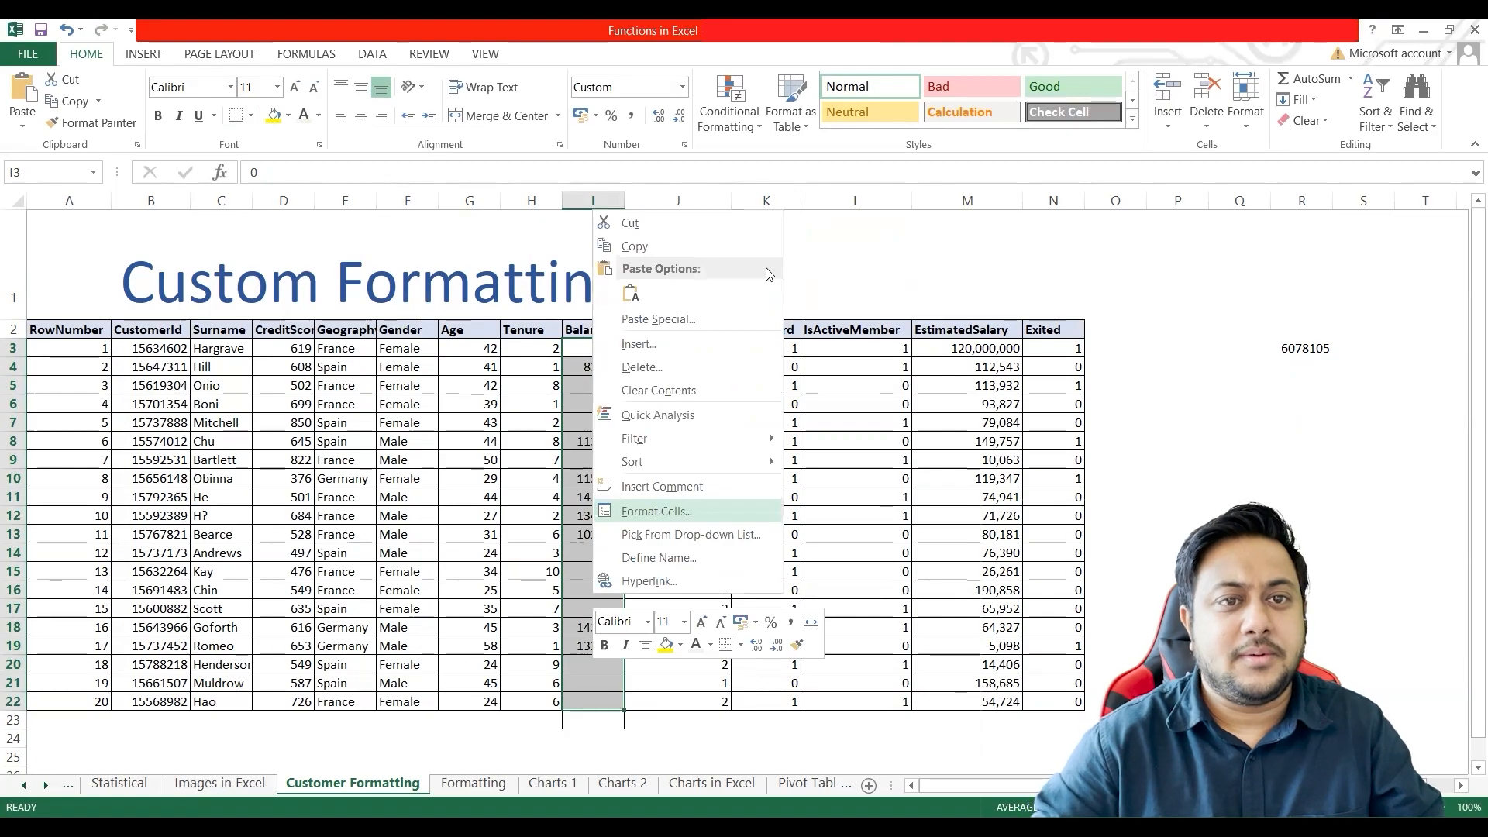
pyautogui.click(656, 511)
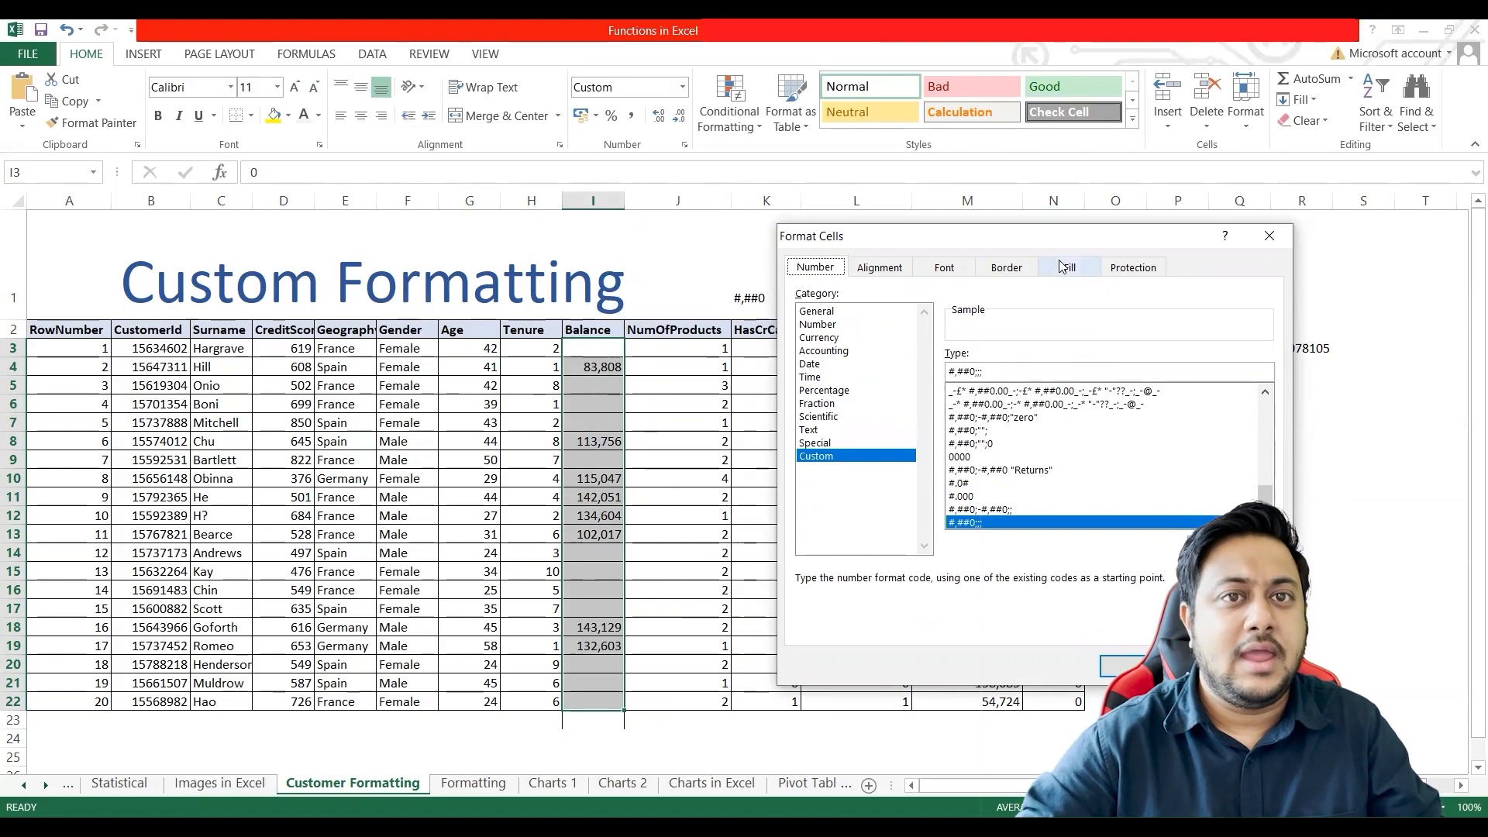
pyautogui.moveTo(1062, 243); pyautogui.dragTo(787, 225)
pyautogui.click(997, 216)
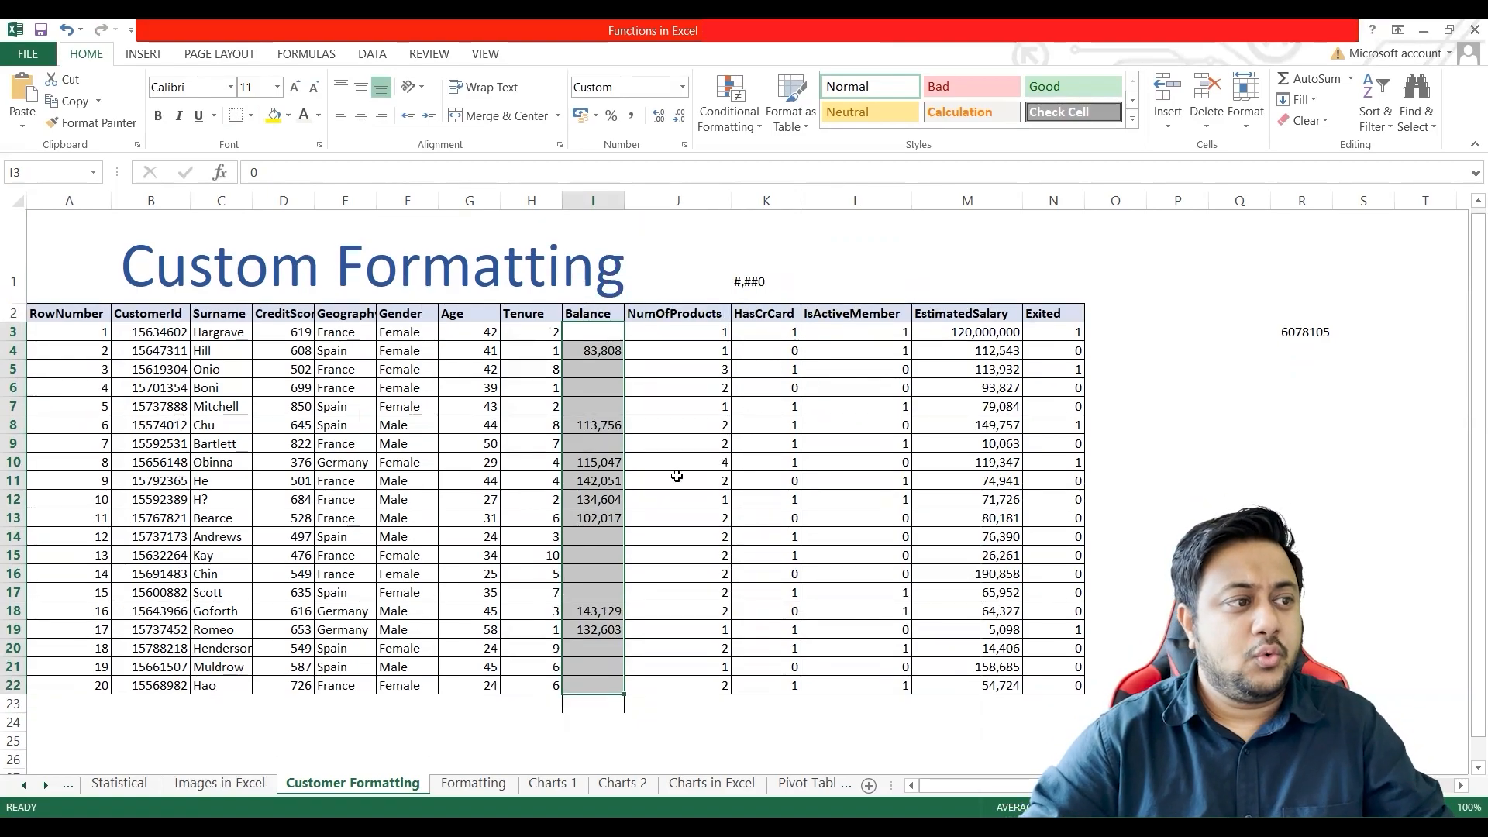
# Step: Enter the header Product Code in cell C27 below the customer table and fit column C's width to its content
pyautogui.scroll(-4, 675, 474)
pyautogui.click(202, 481)
pyautogui.write('Product Code')
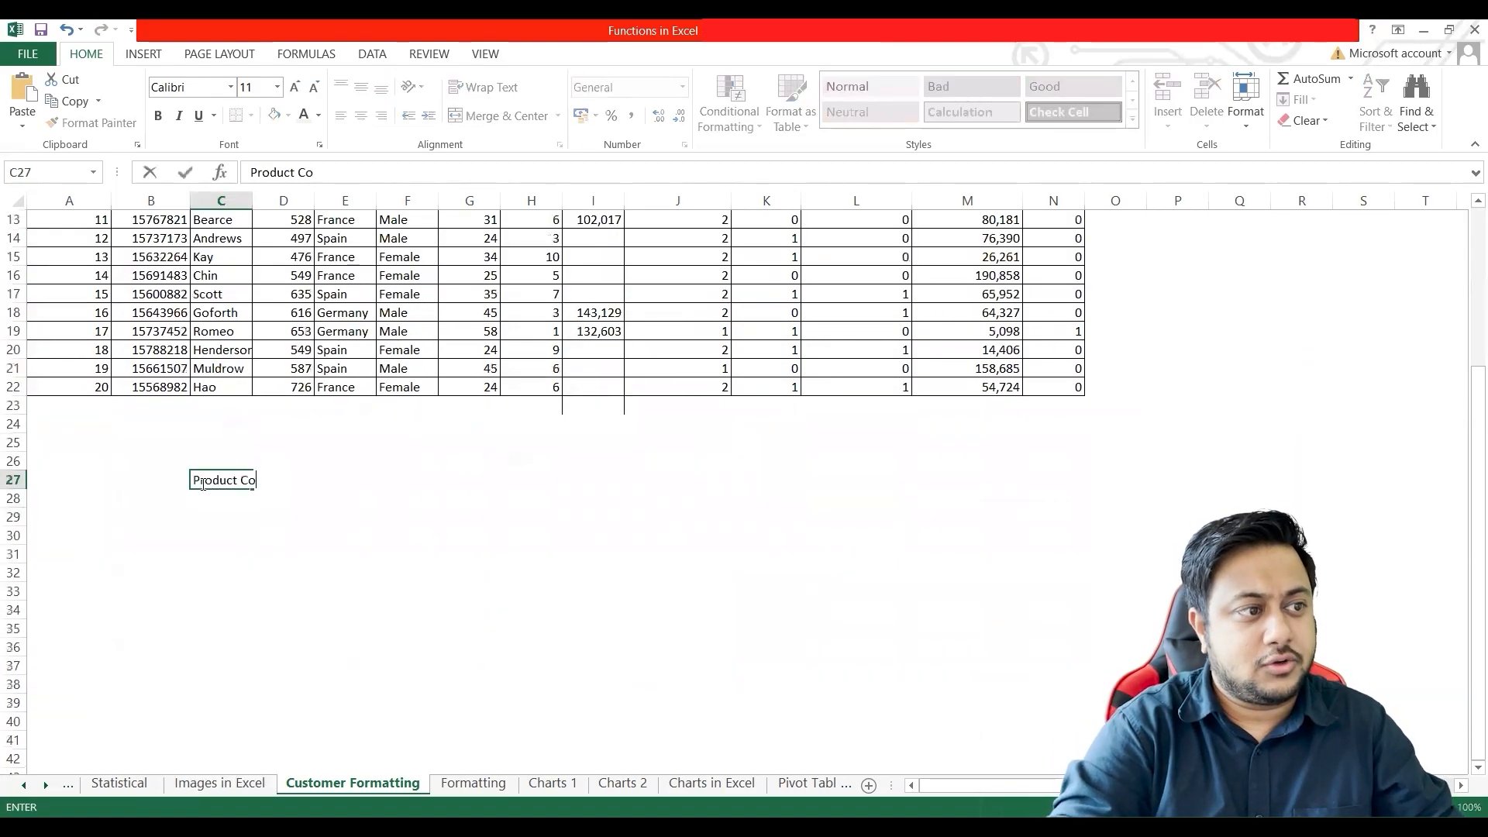
pyautogui.press('Return')
pyautogui.doubleClick(201, 481)
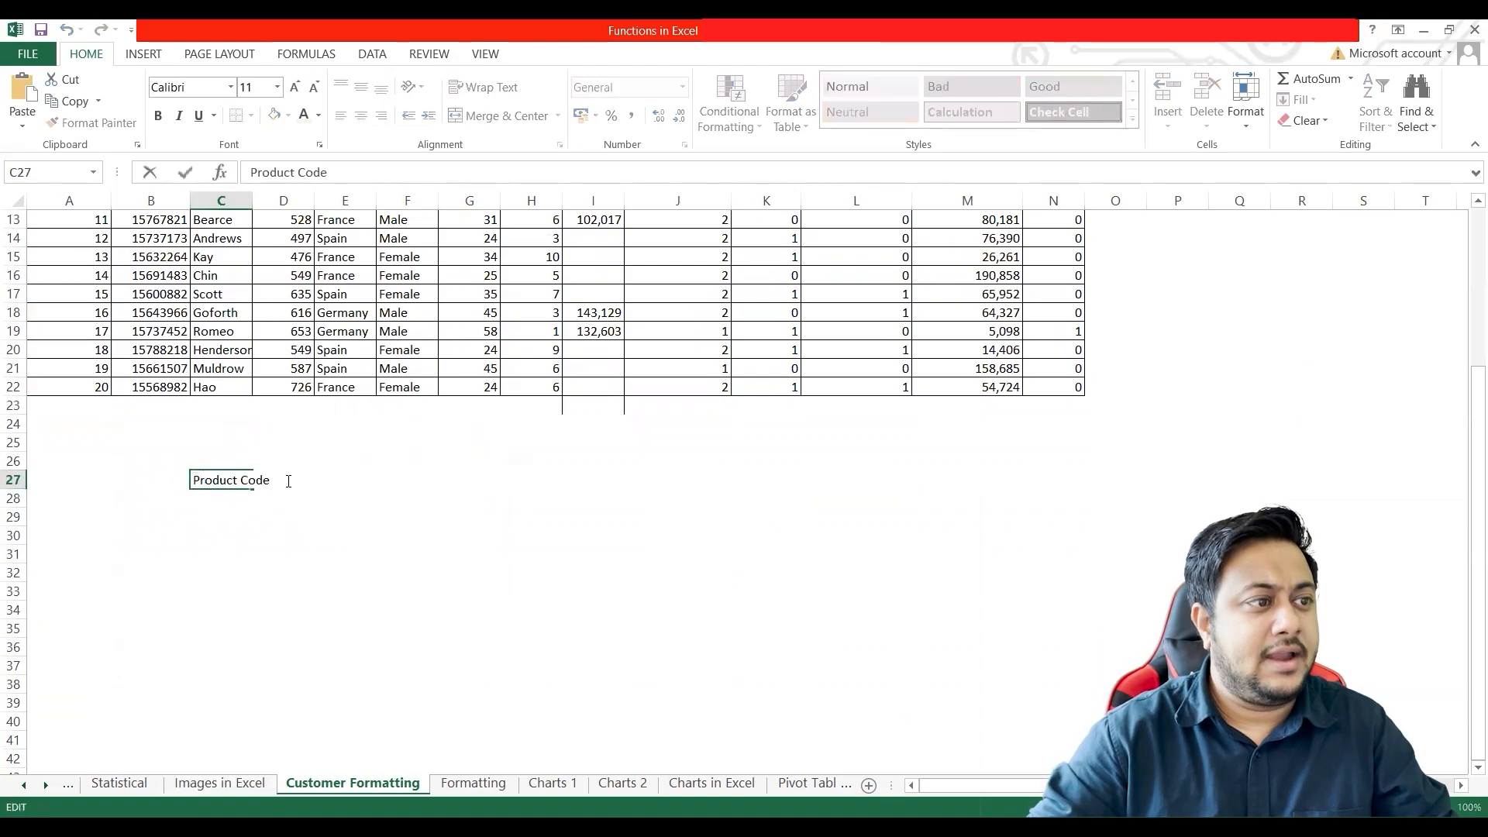
pyautogui.click(254, 202)
pyautogui.doubleClick(253, 201)
# Step: Enter the header Sales in cell D27 and add all borders to the range C27:D32
pyautogui.click(295, 481)
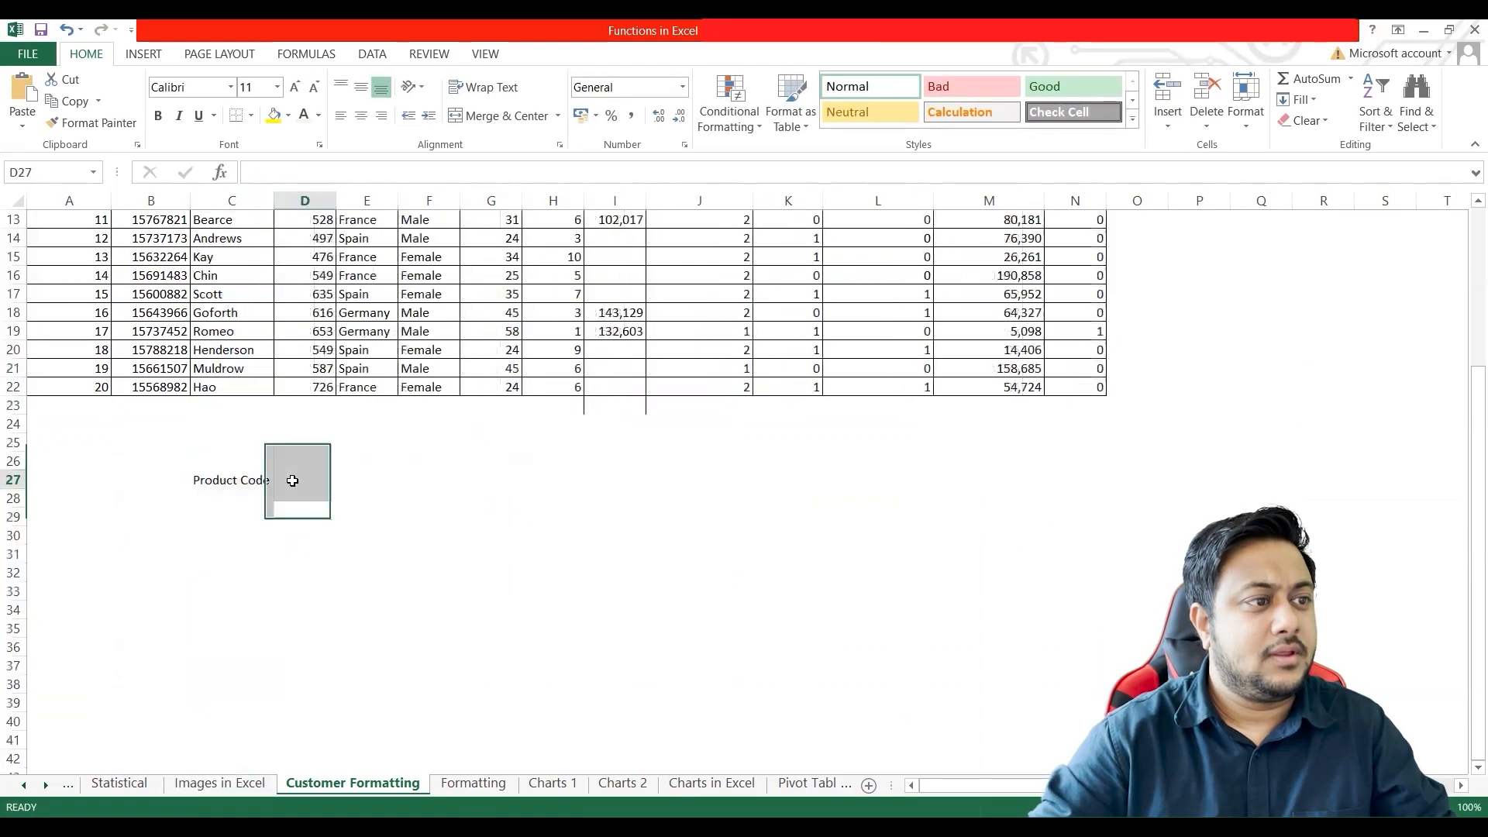
pyautogui.write('Sales')
pyautogui.press('Return')
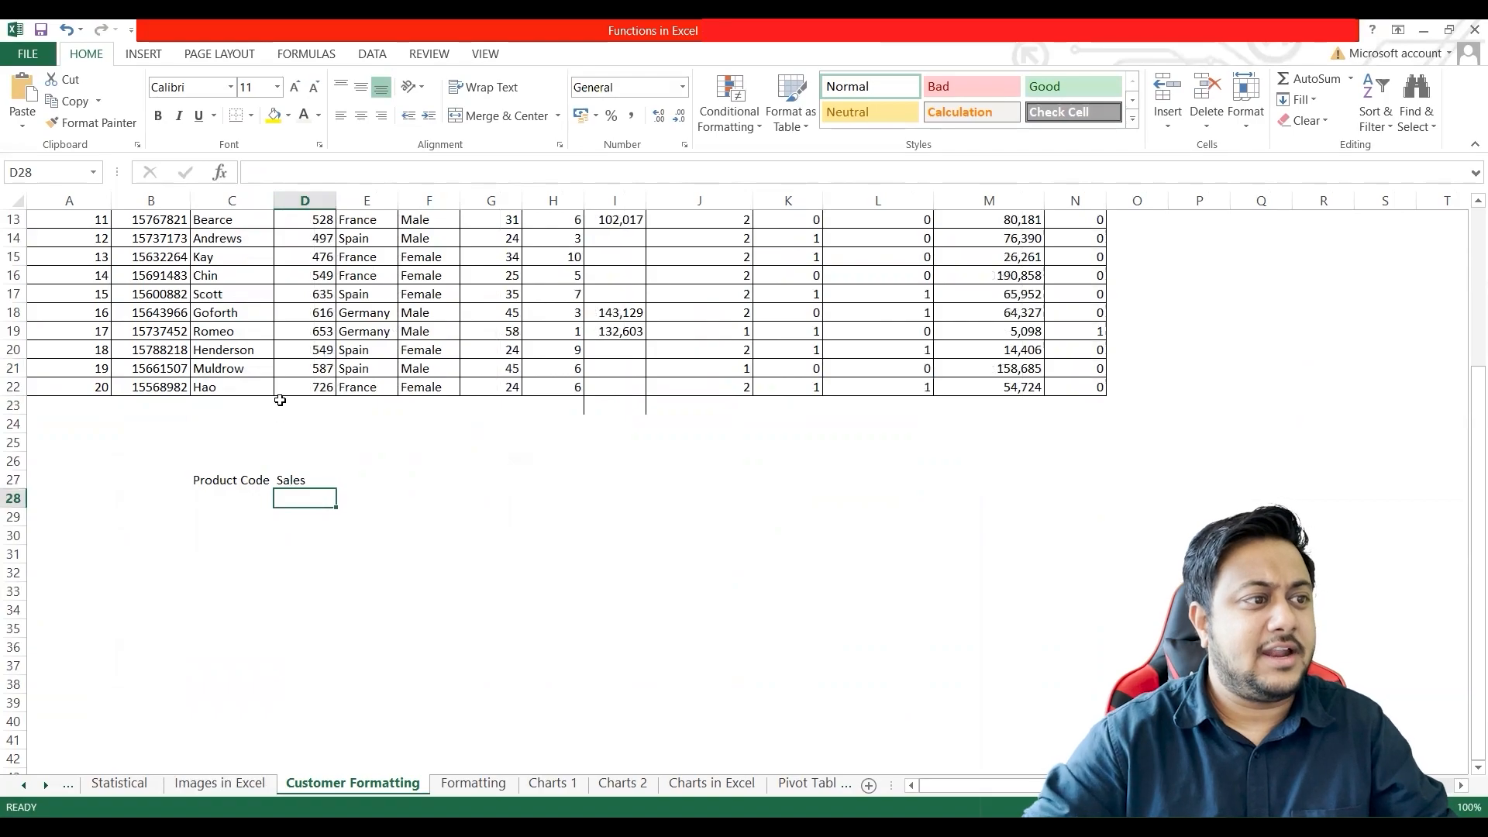
pyautogui.moveTo(229, 483); pyautogui.dragTo(273, 572)
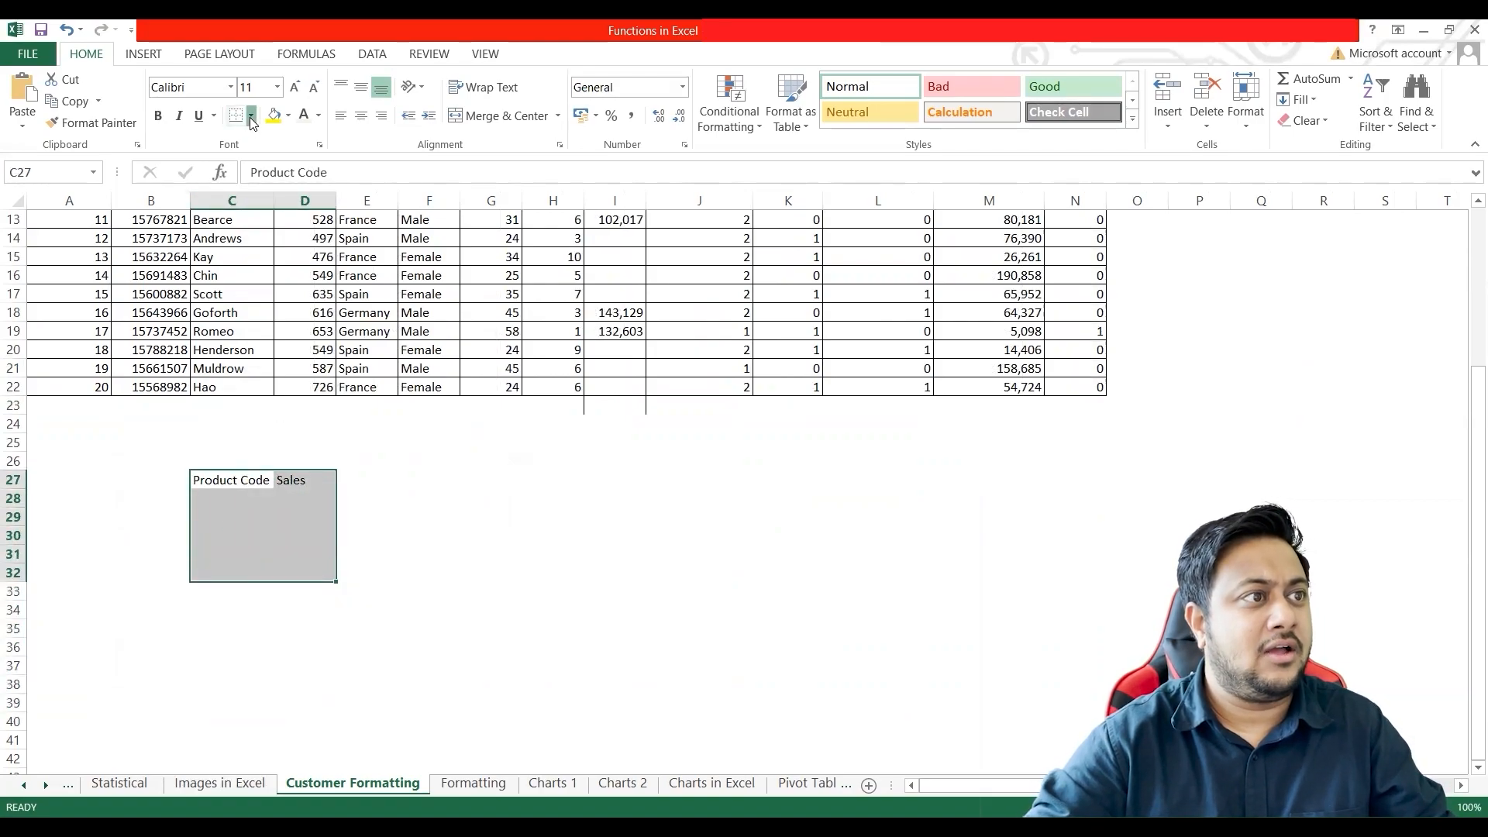
pyautogui.click(252, 115)
pyautogui.click(285, 285)
# Step: Enter the product codes 1, 112, 113, 120 and 24 in cells C28:C32
pyautogui.click(226, 501)
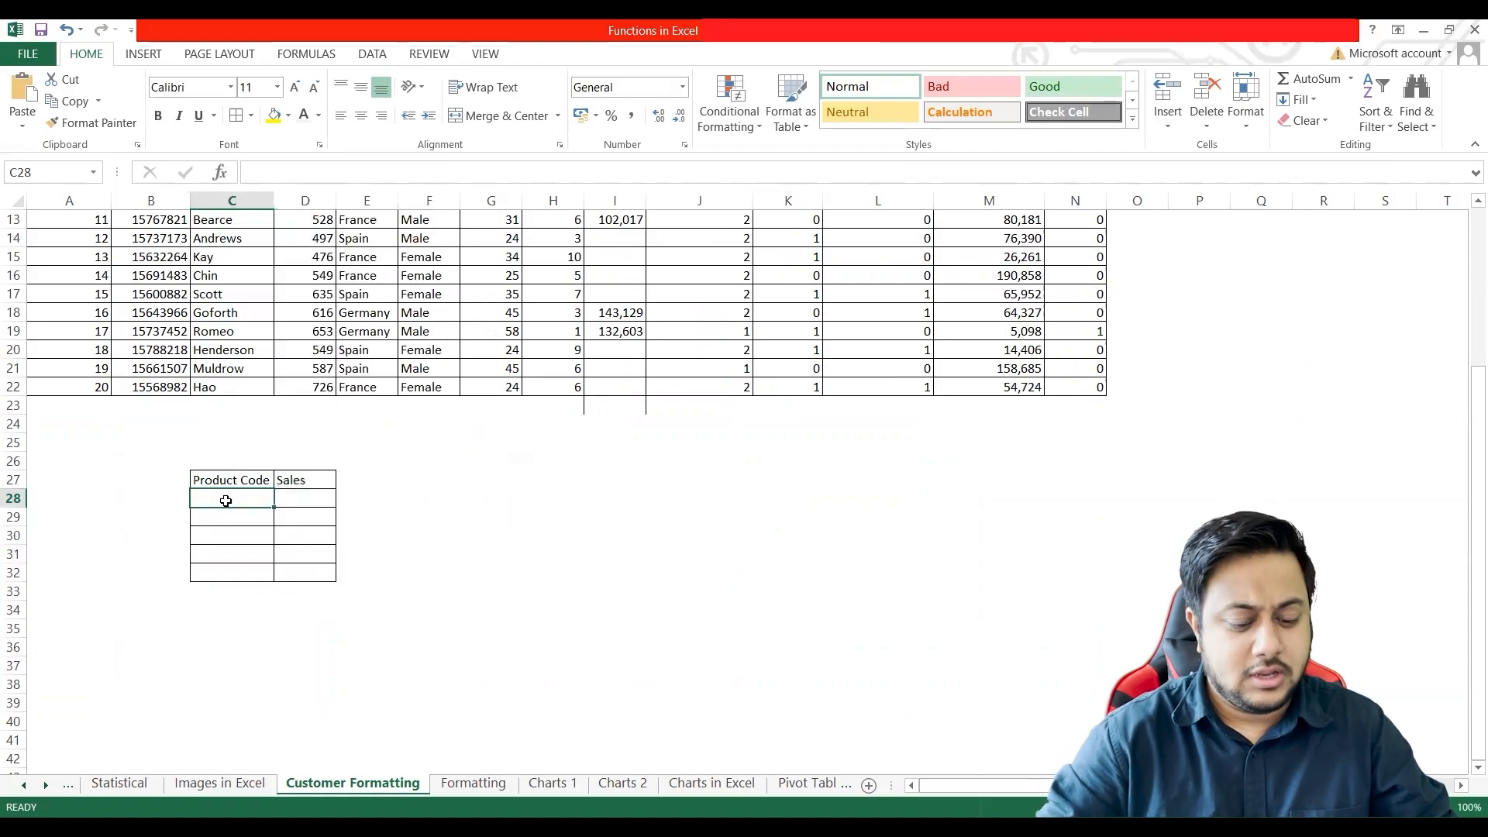
pyautogui.write('1')
pyautogui.press('Return')
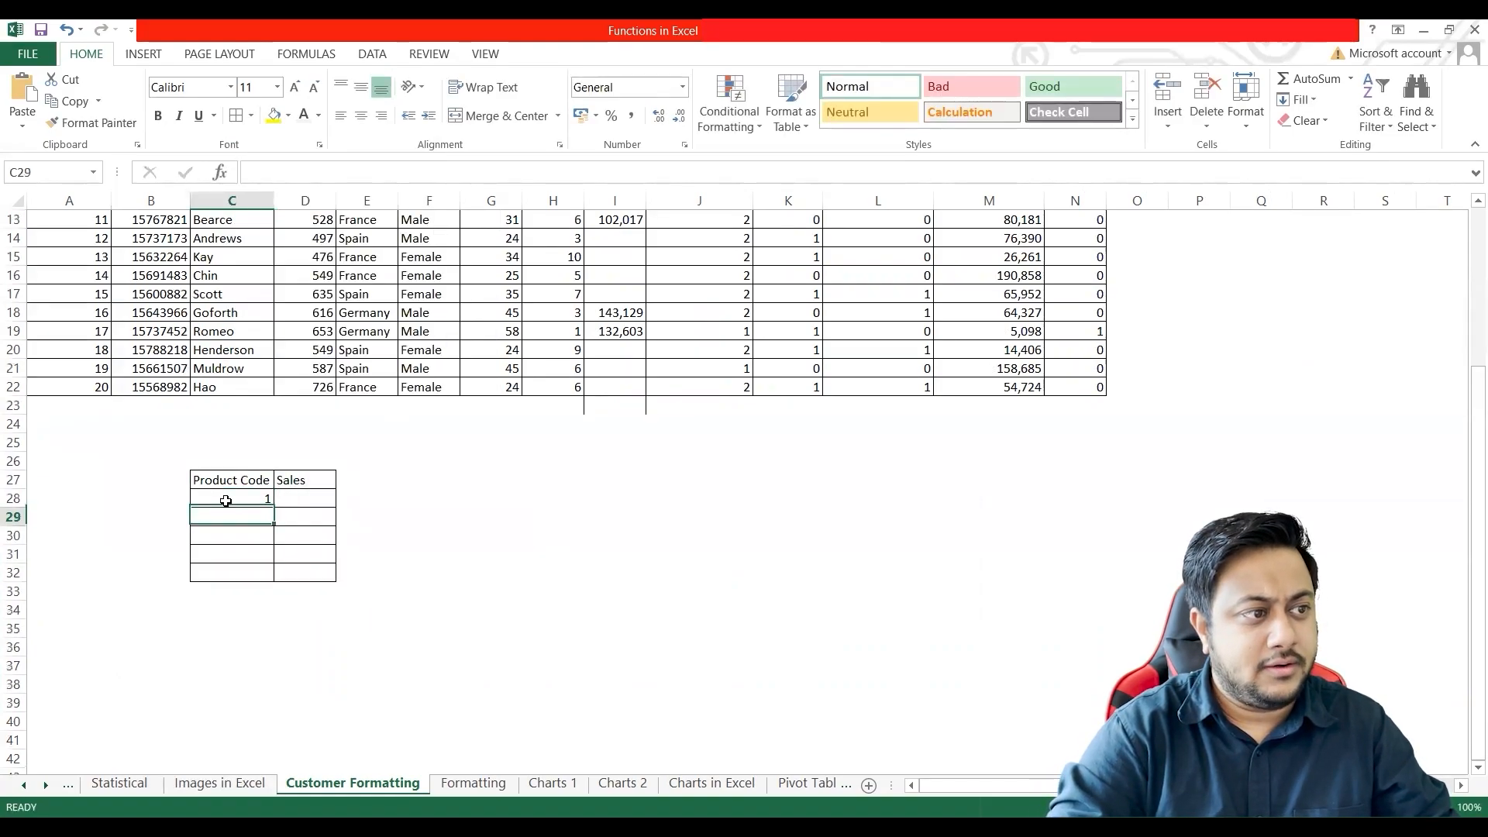
pyautogui.write('112')
pyautogui.press('Return')
pyautogui.write('113')
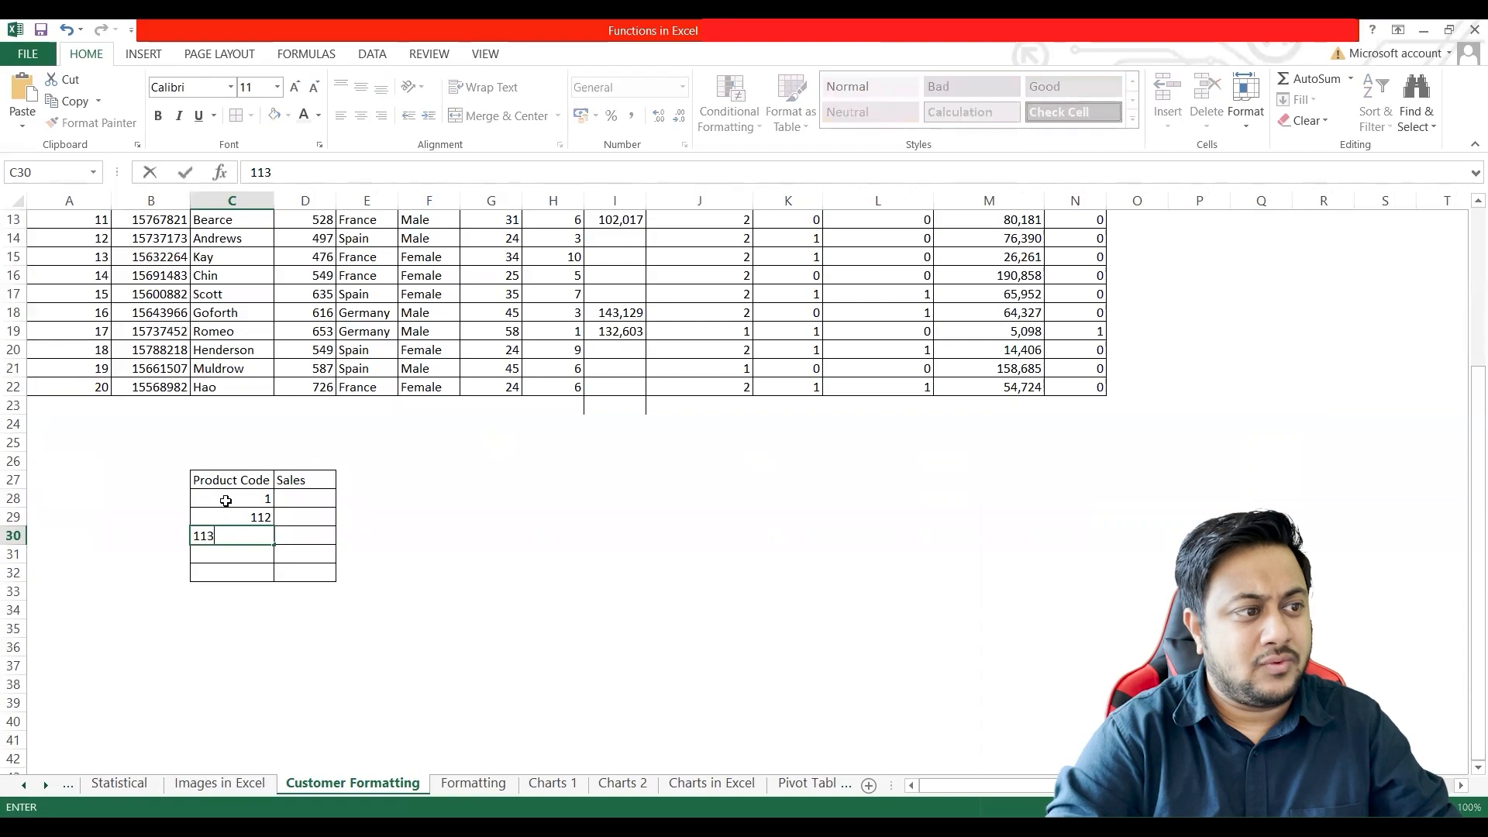
pyautogui.press('Return')
pyautogui.write('120')
pyautogui.press('Return')
pyautogui.write('24')
pyautogui.press('Return')
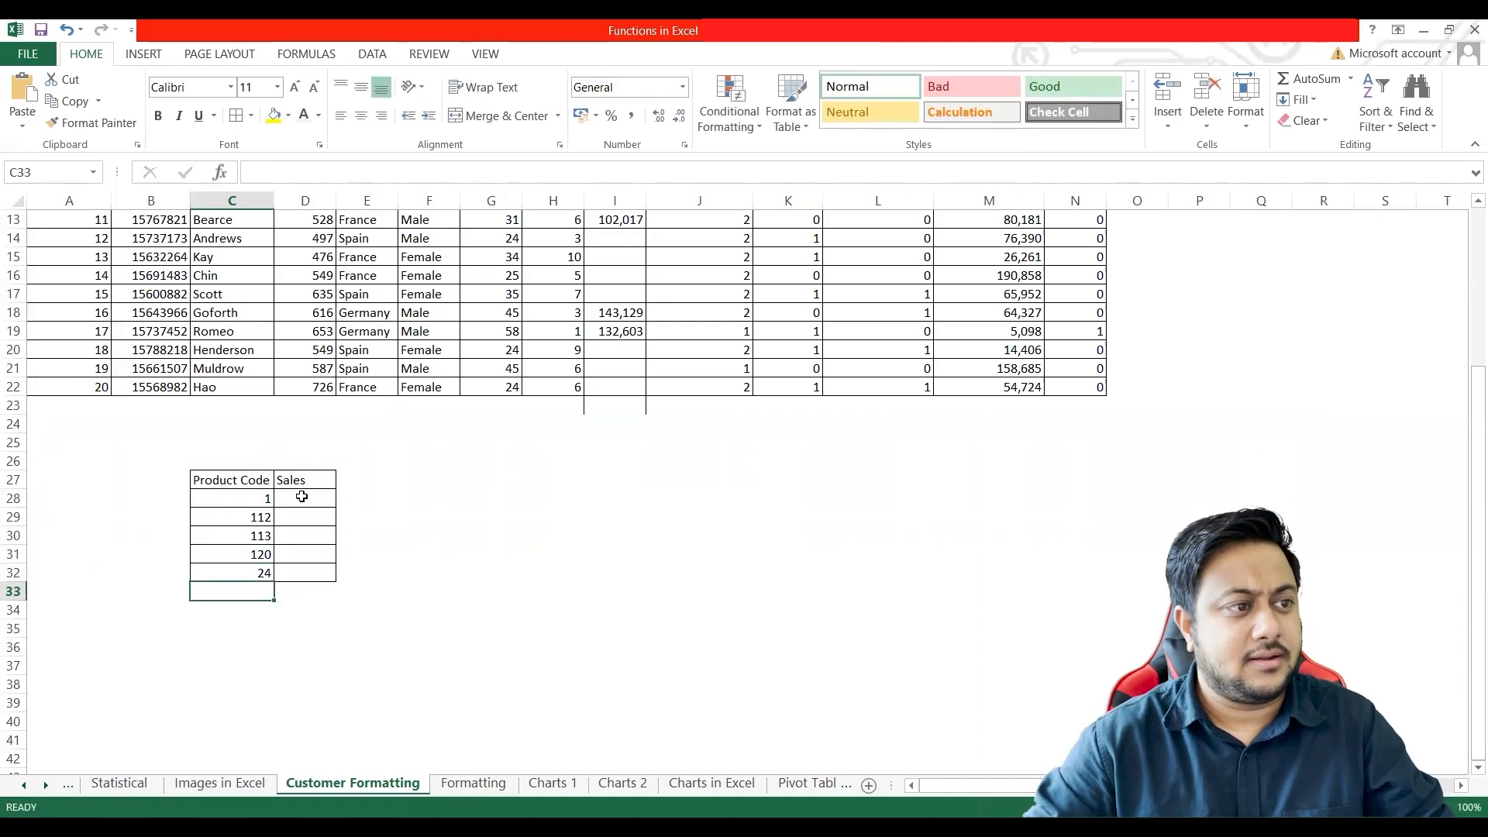
# Step: Enter the sales figures 1200, 1400, -1500, 1200 and 600 in cells D28:D32
pyautogui.click(302, 496)
pyautogui.write('1200')
pyautogui.press('Return')
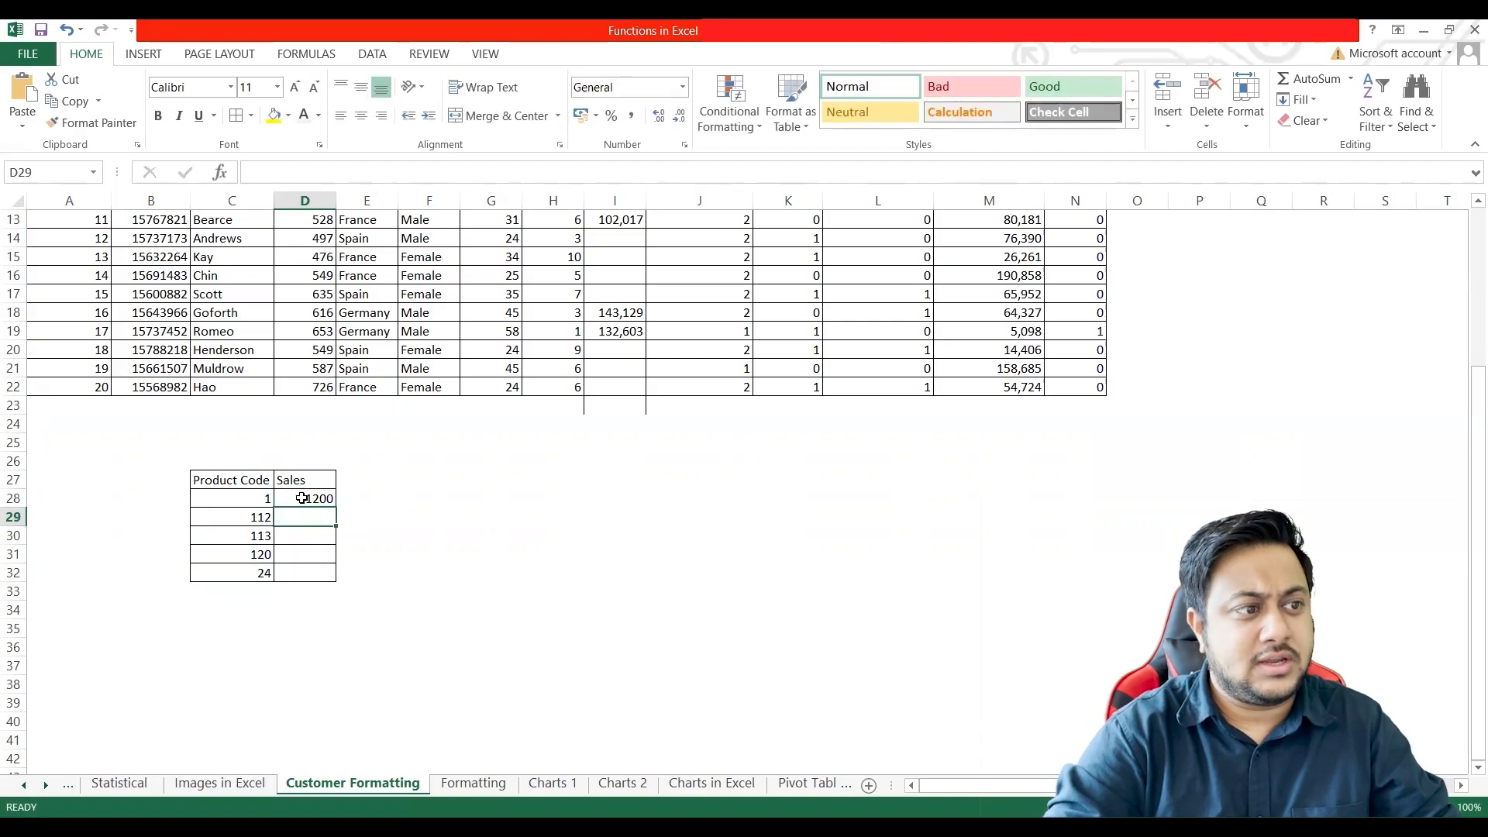
pyautogui.write('1400')
pyautogui.press('Return')
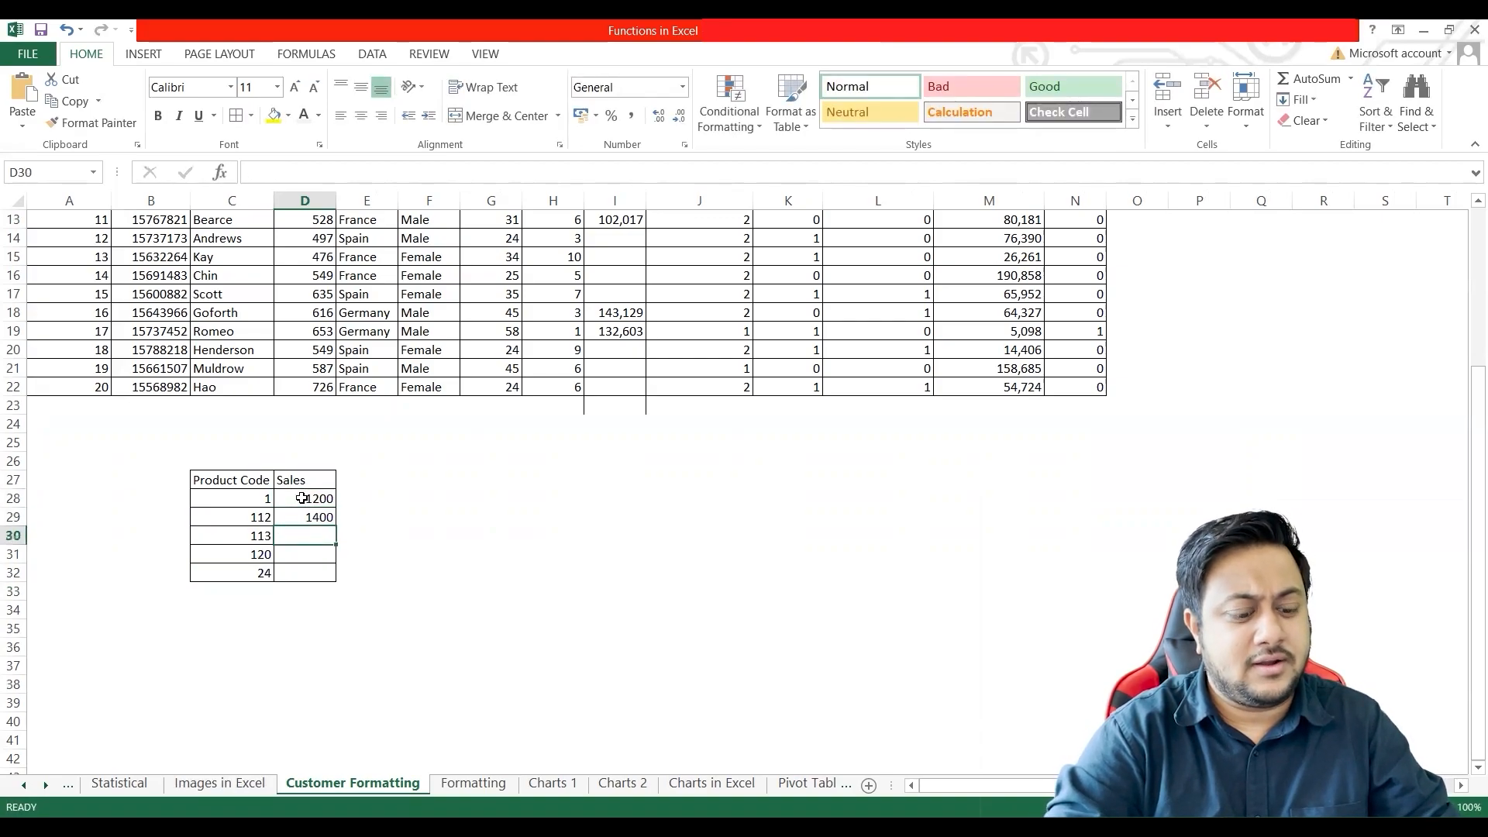
pyautogui.write('-1500')
pyautogui.press('Return')
pyautogui.write('1200')
pyautogui.press('Return')
pyautogui.write('600')
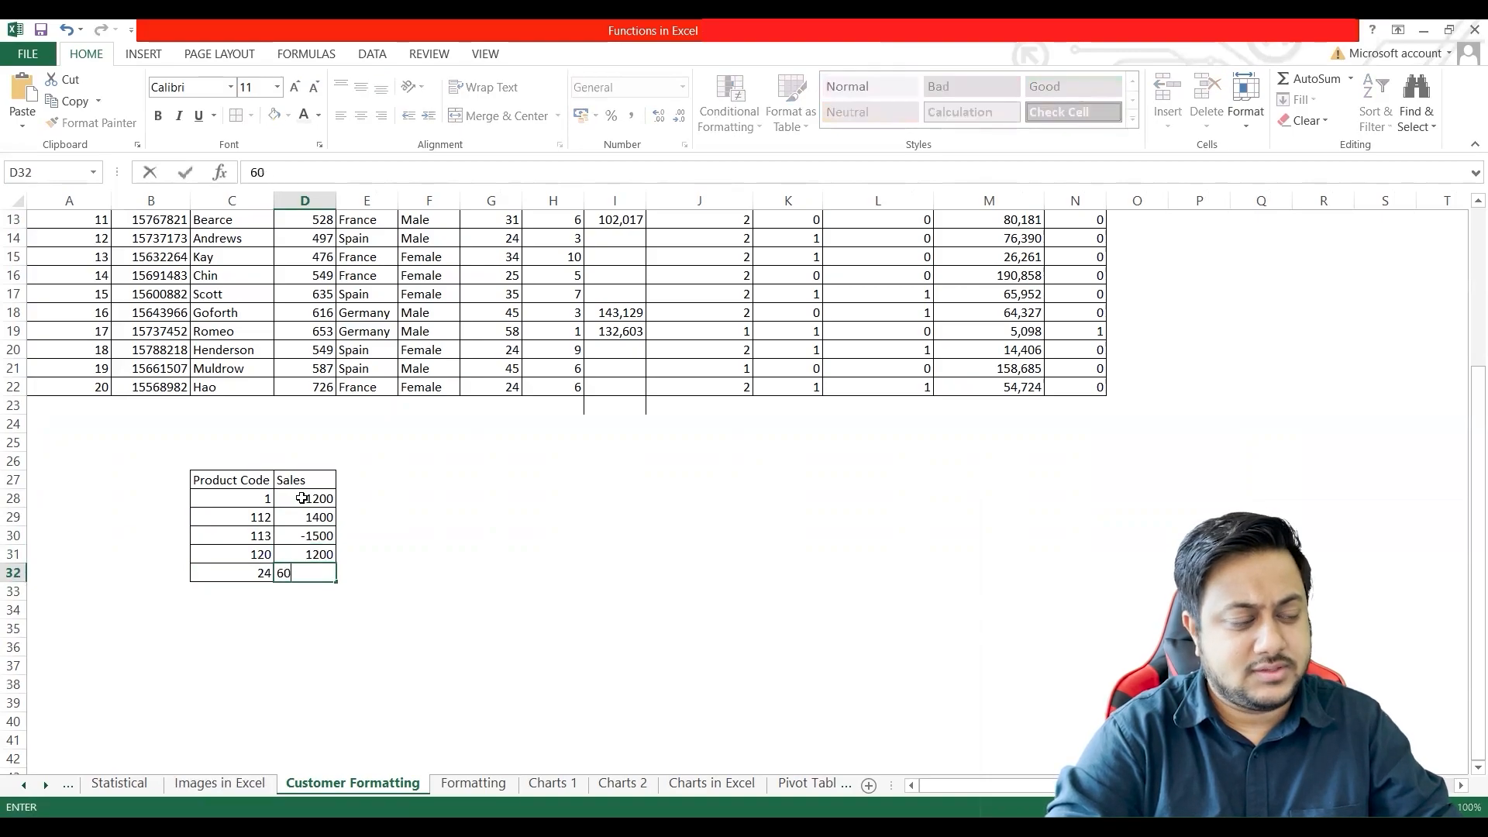
pyautogui.press('Return')
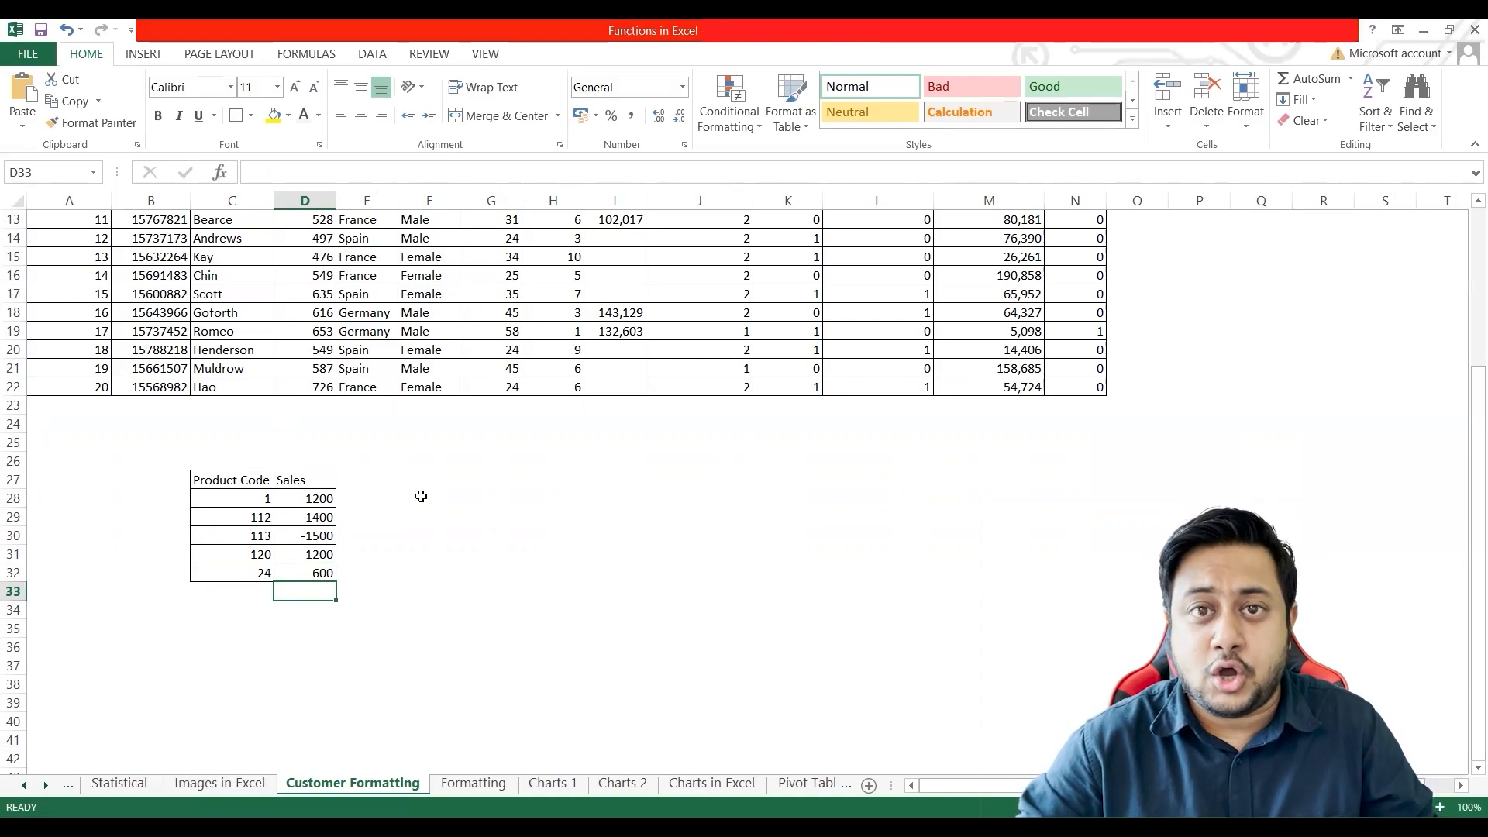
# Step: Try entering 1 with leading zeros in cell F28, inspect the stored value, and clear the cell
pyautogui.moveTo(235, 500); pyautogui.dragTo(236, 573)
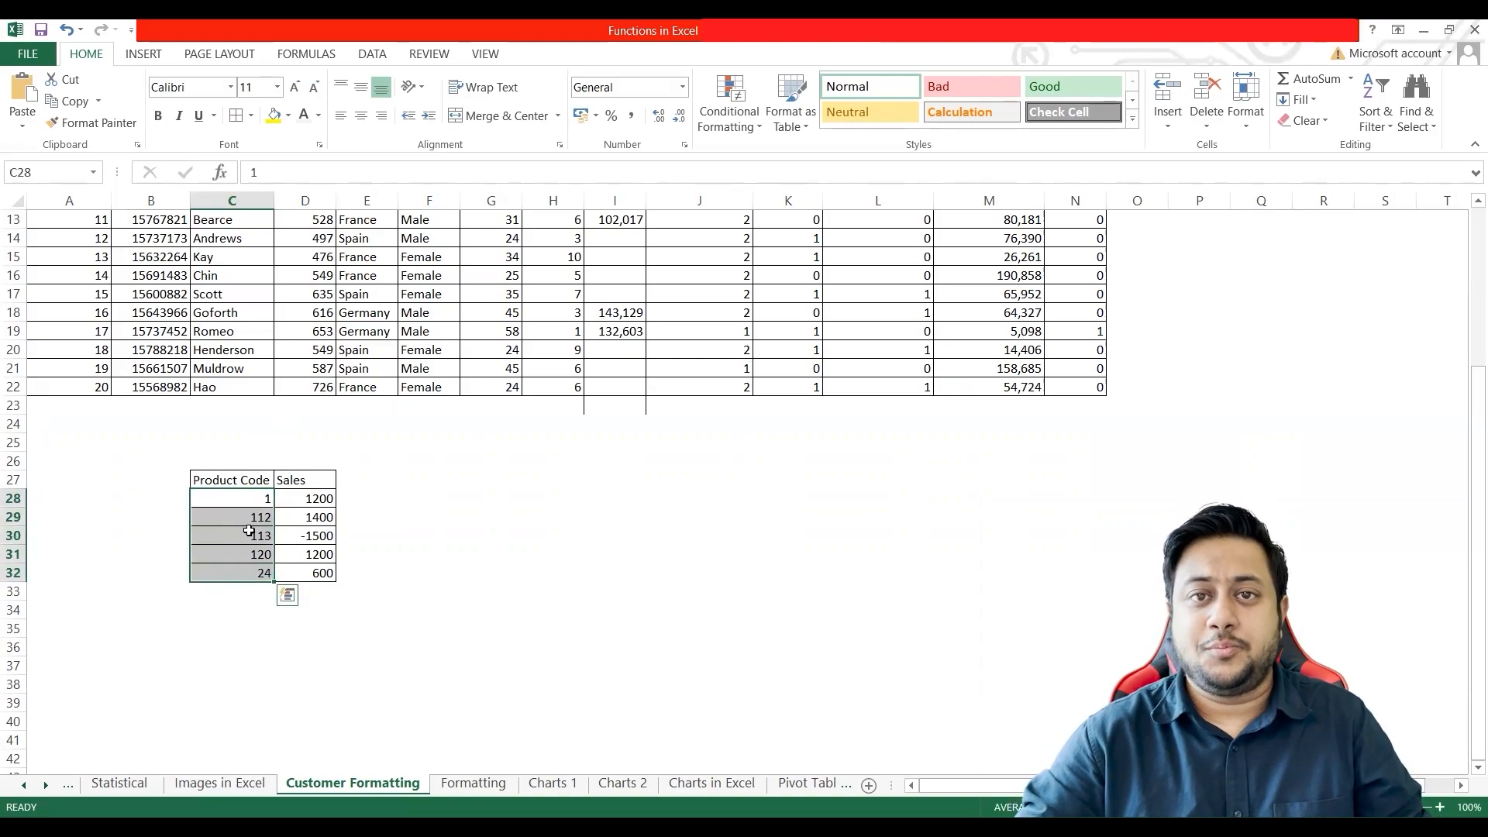
pyautogui.click(293, 445)
pyautogui.click(407, 442)
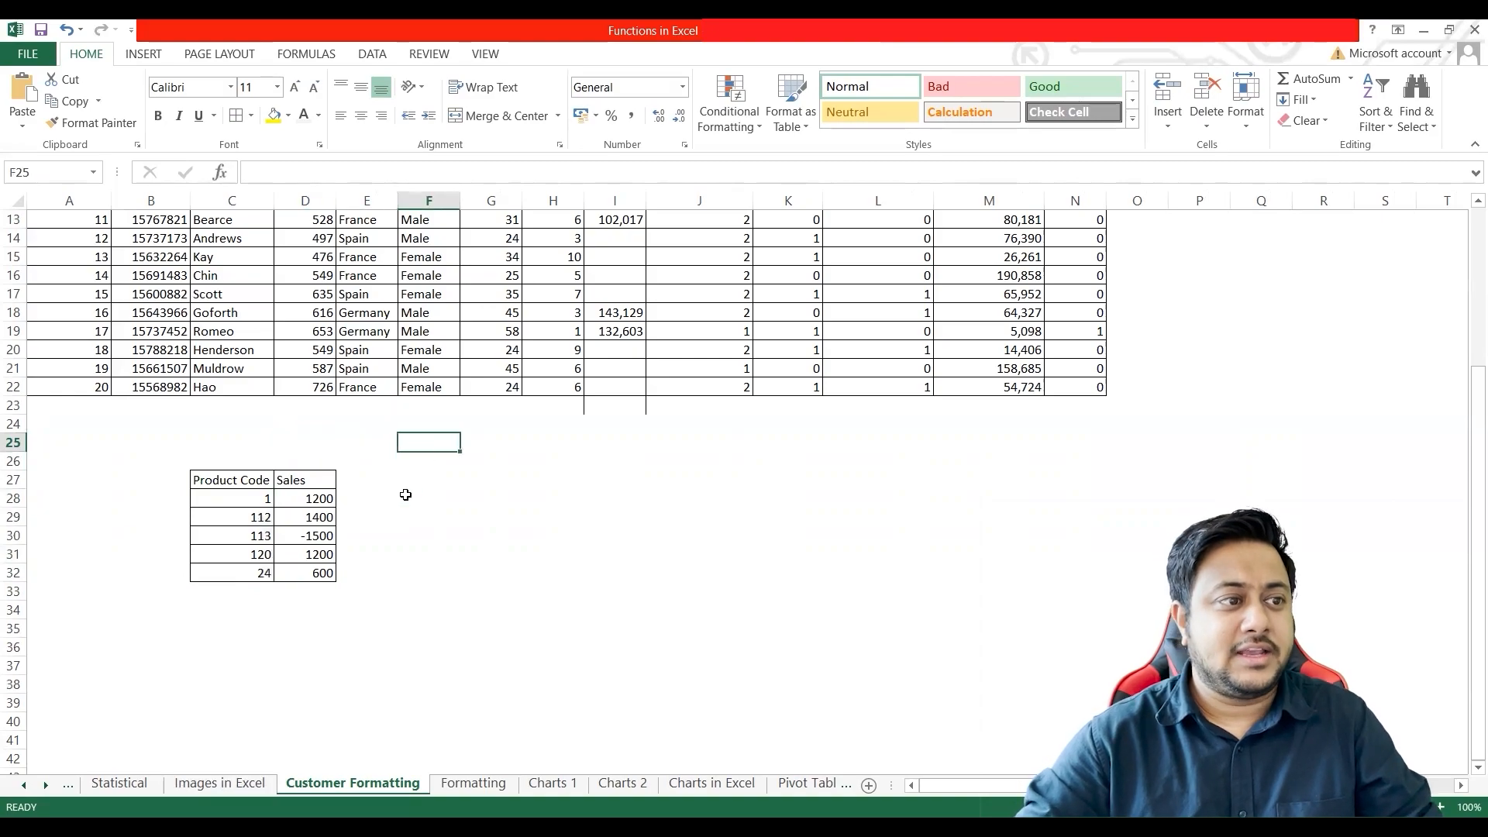
pyautogui.click(438, 499)
pyautogui.write('0001')
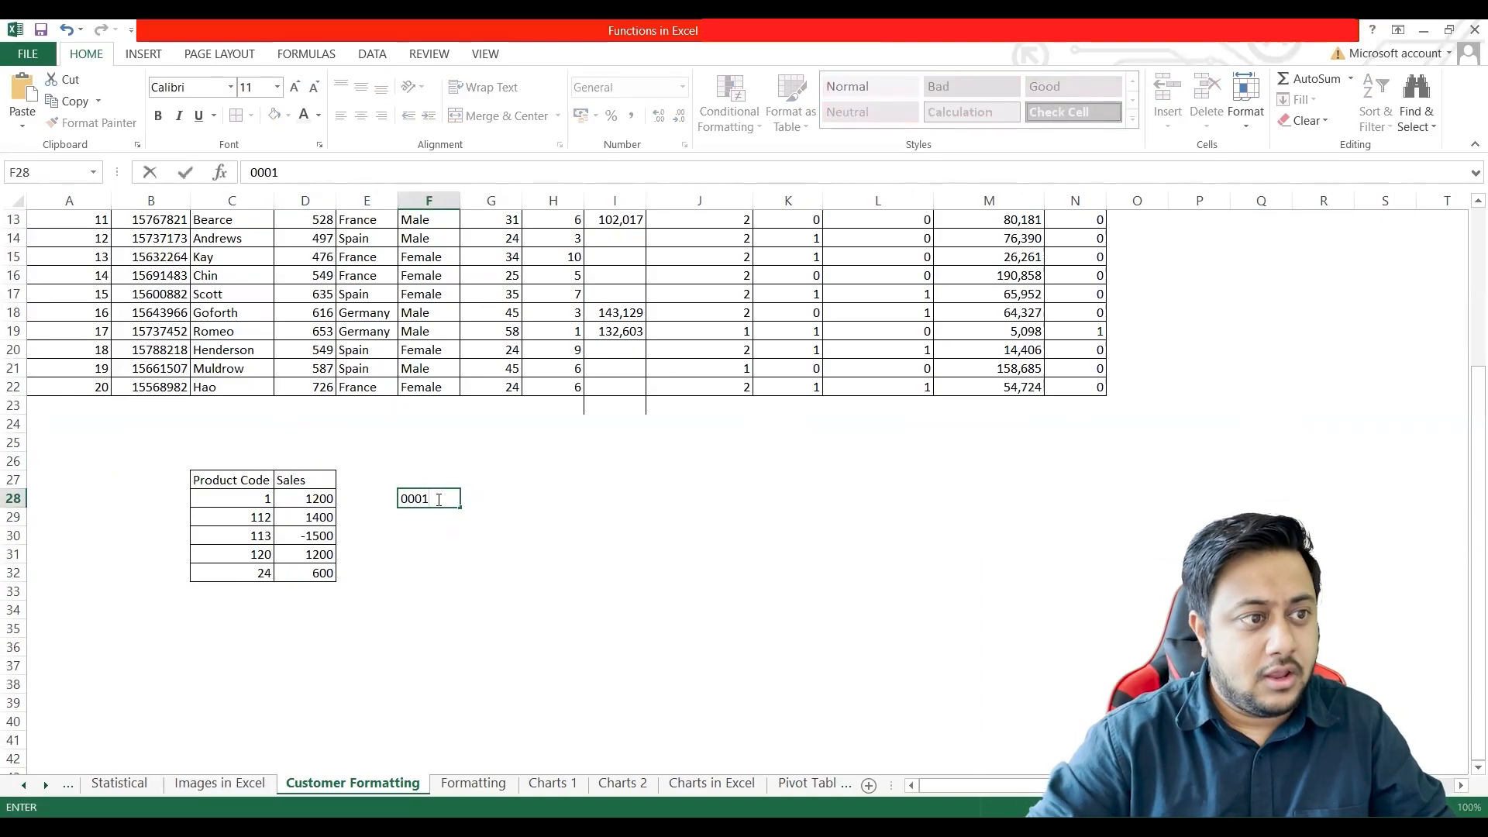
pyautogui.press('Return')
pyautogui.click(438, 500)
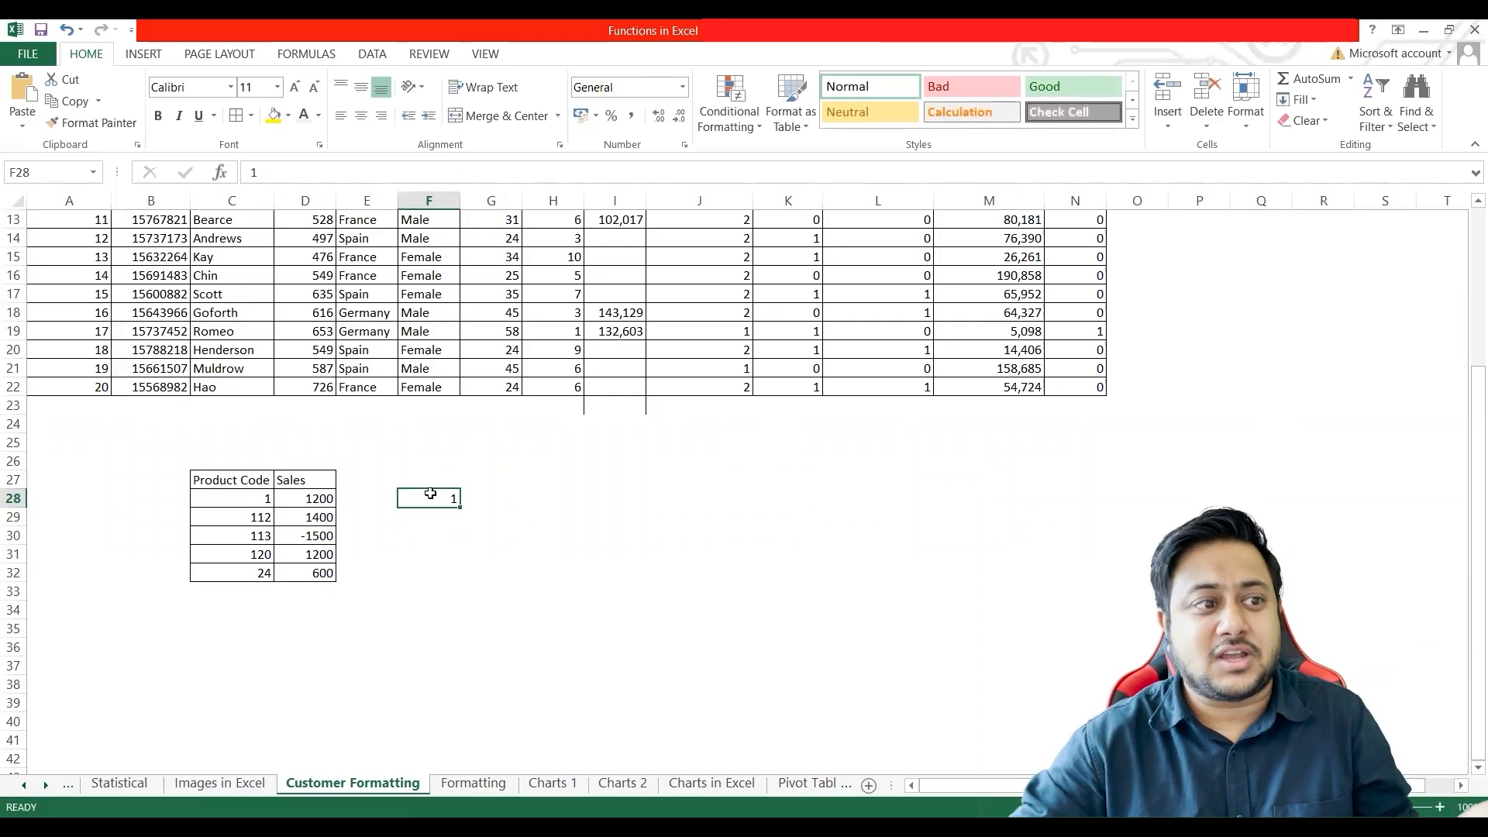
pyautogui.doubleClick(434, 499)
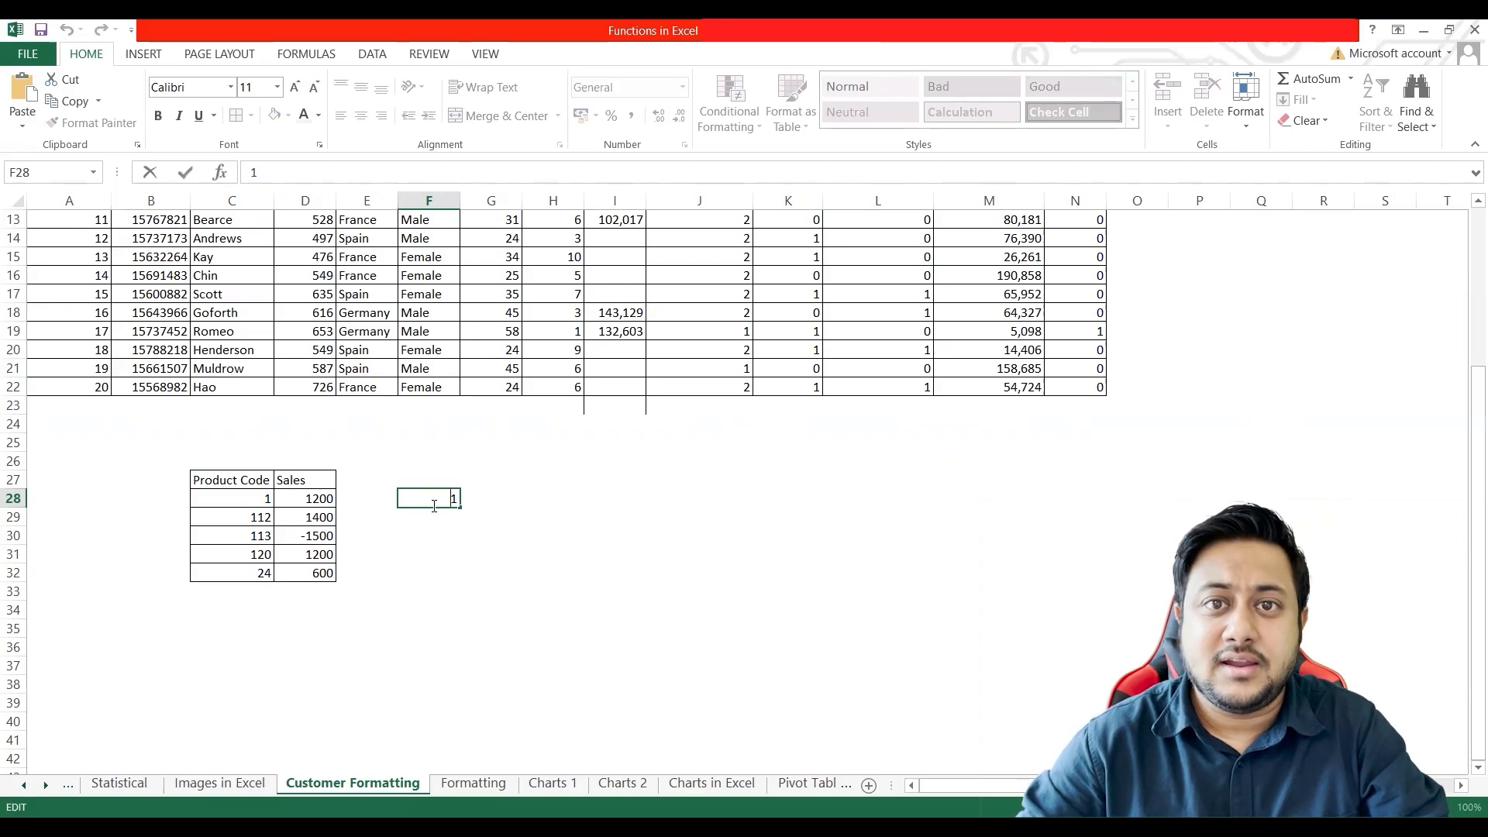
pyautogui.press('Escape')
pyautogui.moveTo(244, 501); pyautogui.dragTo(242, 574)
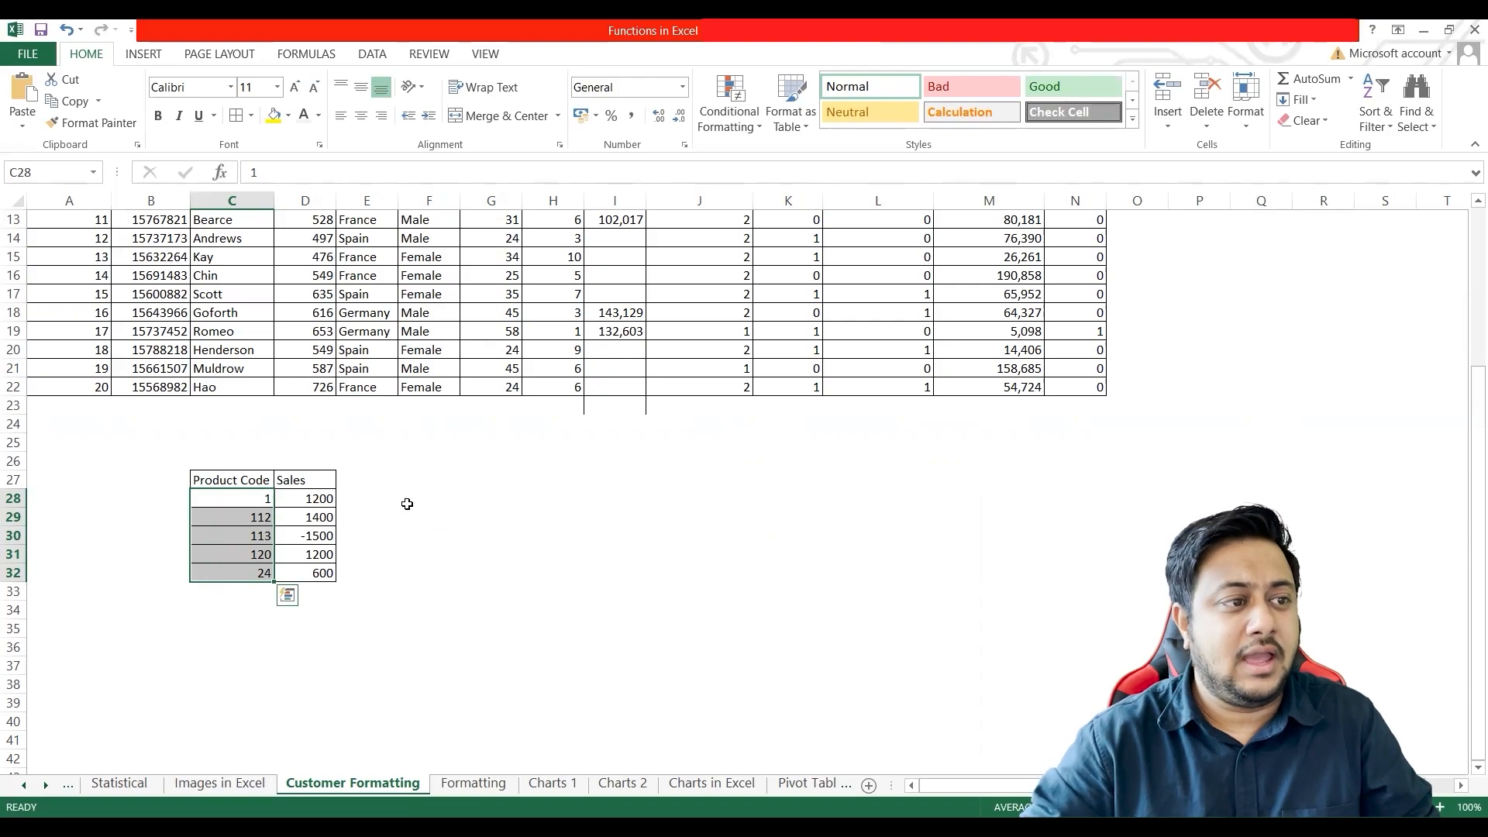
pyautogui.click(433, 499)
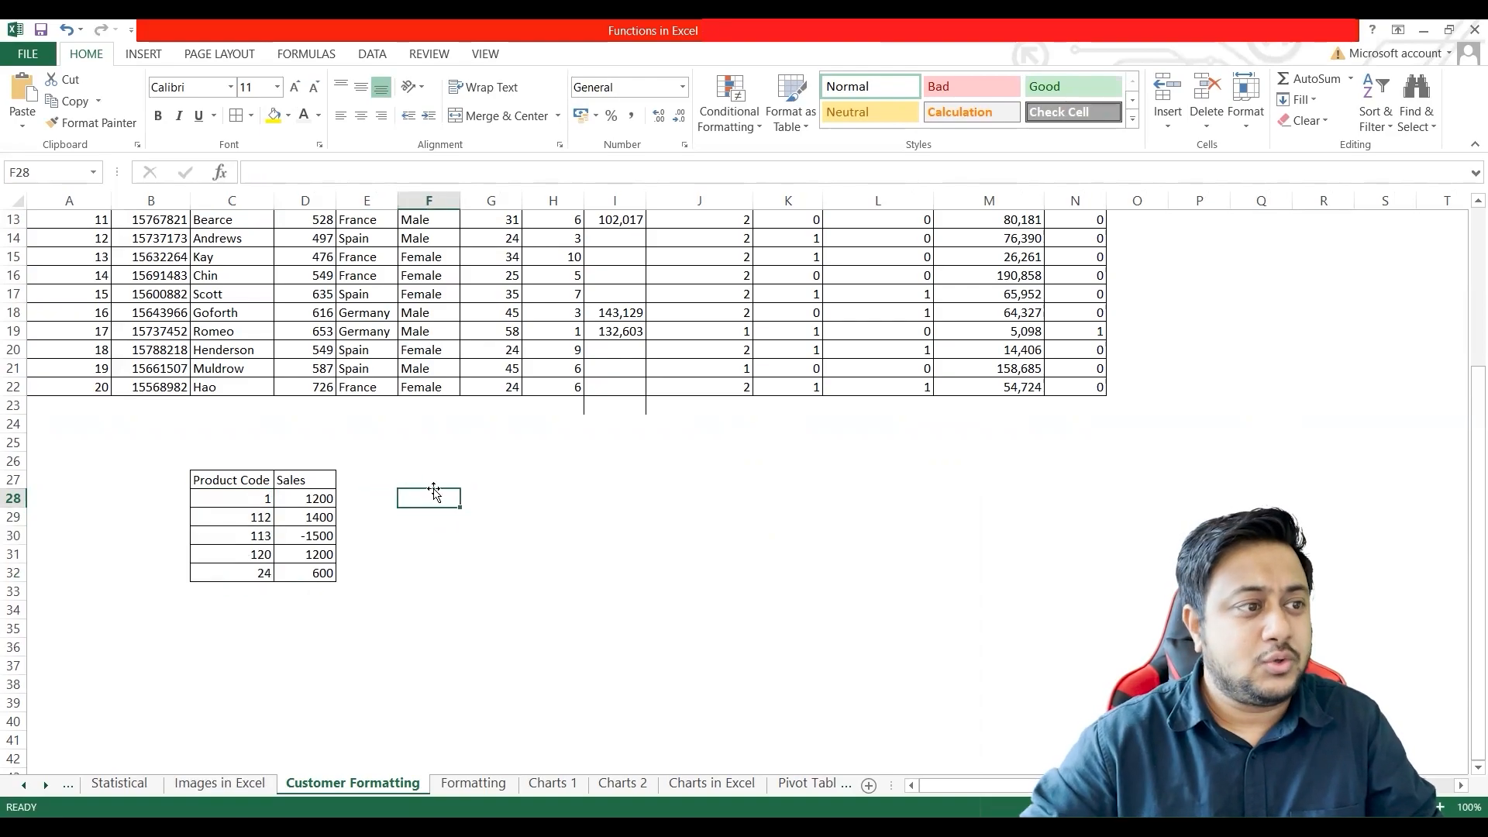
pyautogui.click(232, 496)
pyautogui.keyDown('shift'); pyautogui.click(247, 576); pyautogui.keyUp('shift')
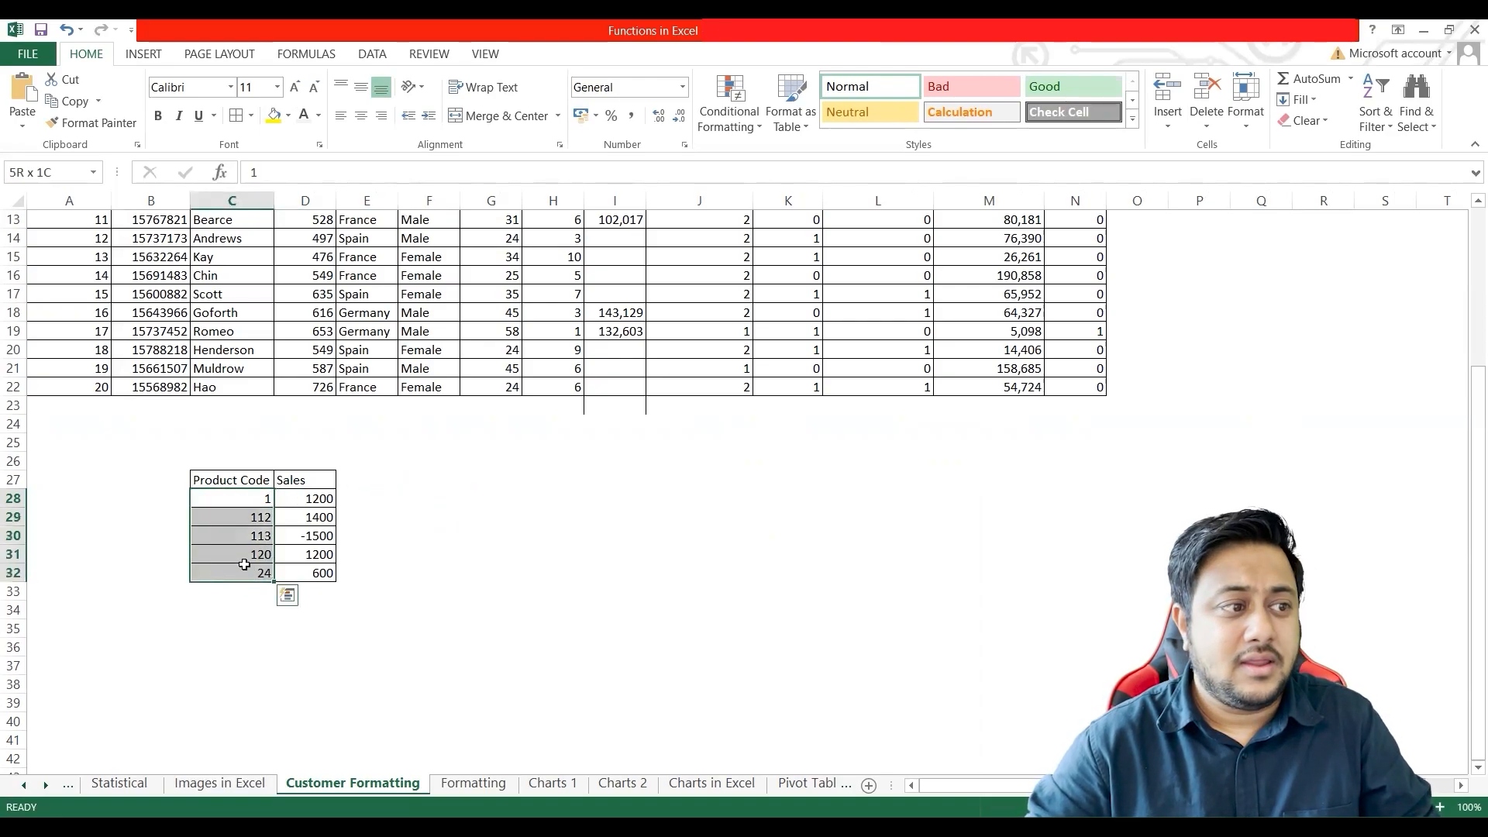
pyautogui.rightClick(243, 553)
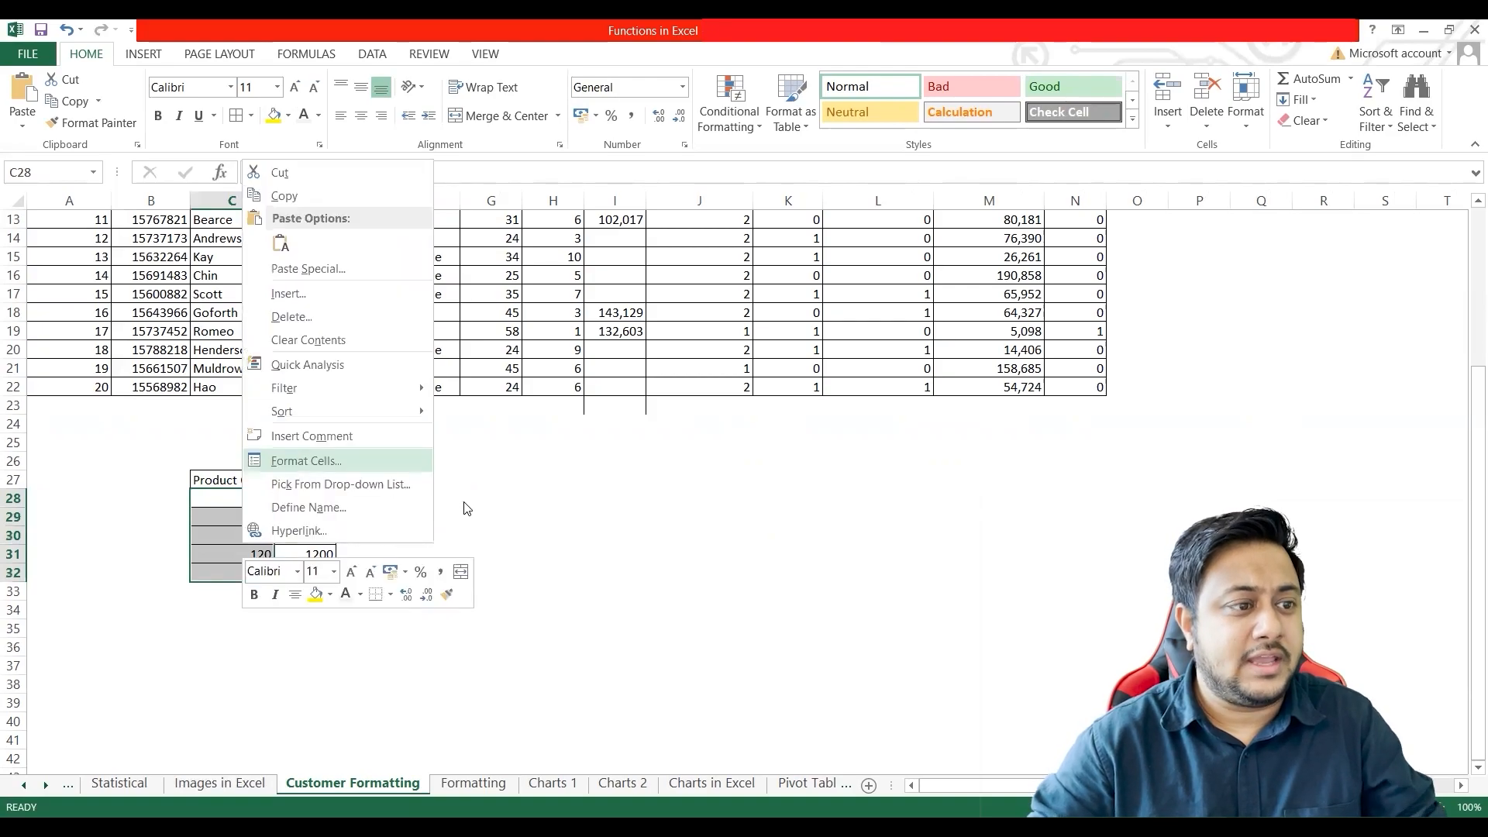
# Step: Copy the Product Code column C27:C32 to E27:E32 and widen column E to fit its contents
pyautogui.moveTo(227, 480); pyautogui.dragTo(225, 572)
pyautogui.hotkey('ctrl', 'c')
pyautogui.click(380, 480)
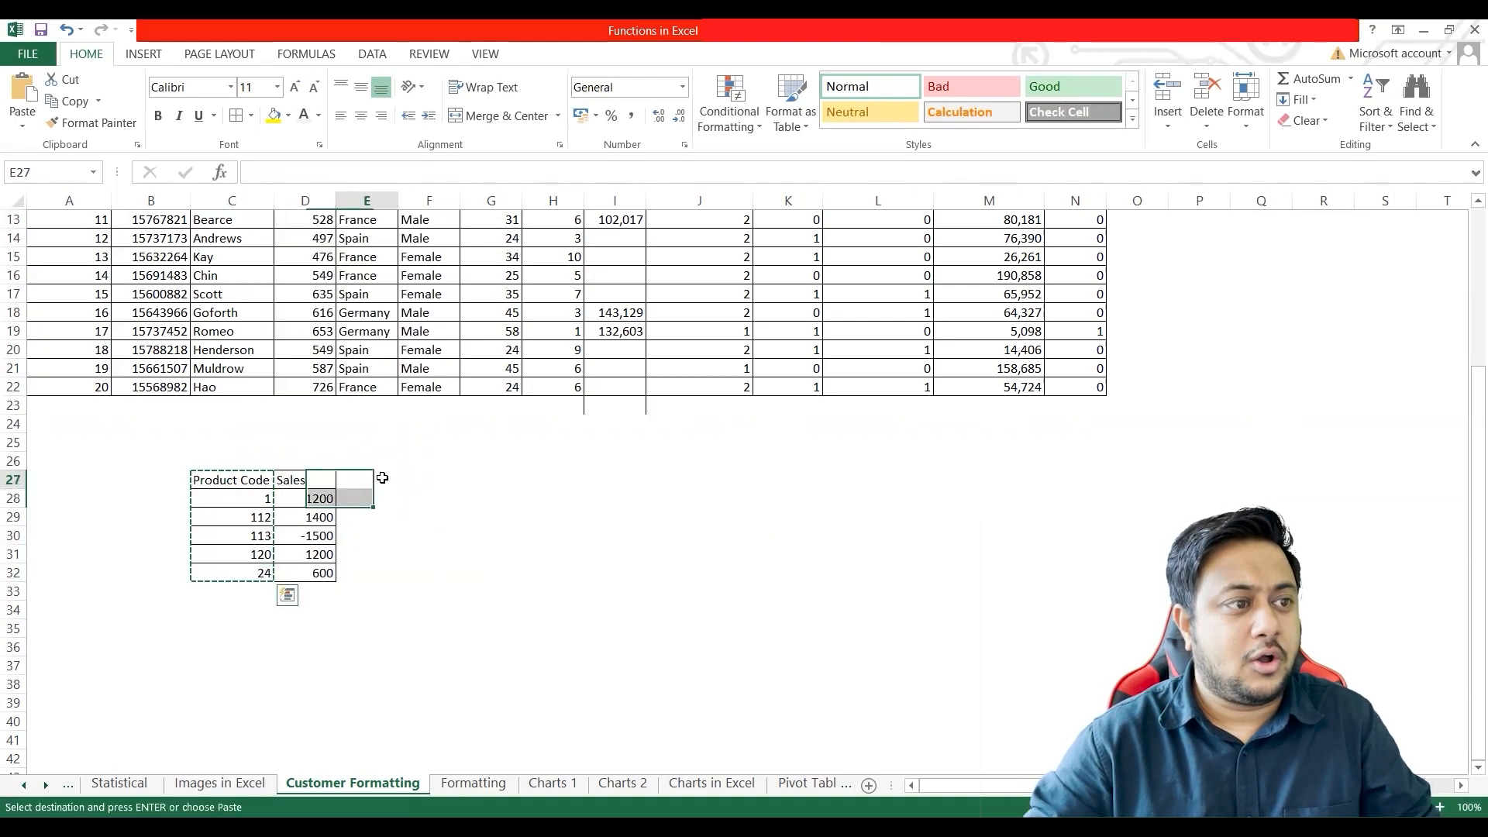
pyautogui.hotkey('ctrl', 'v')
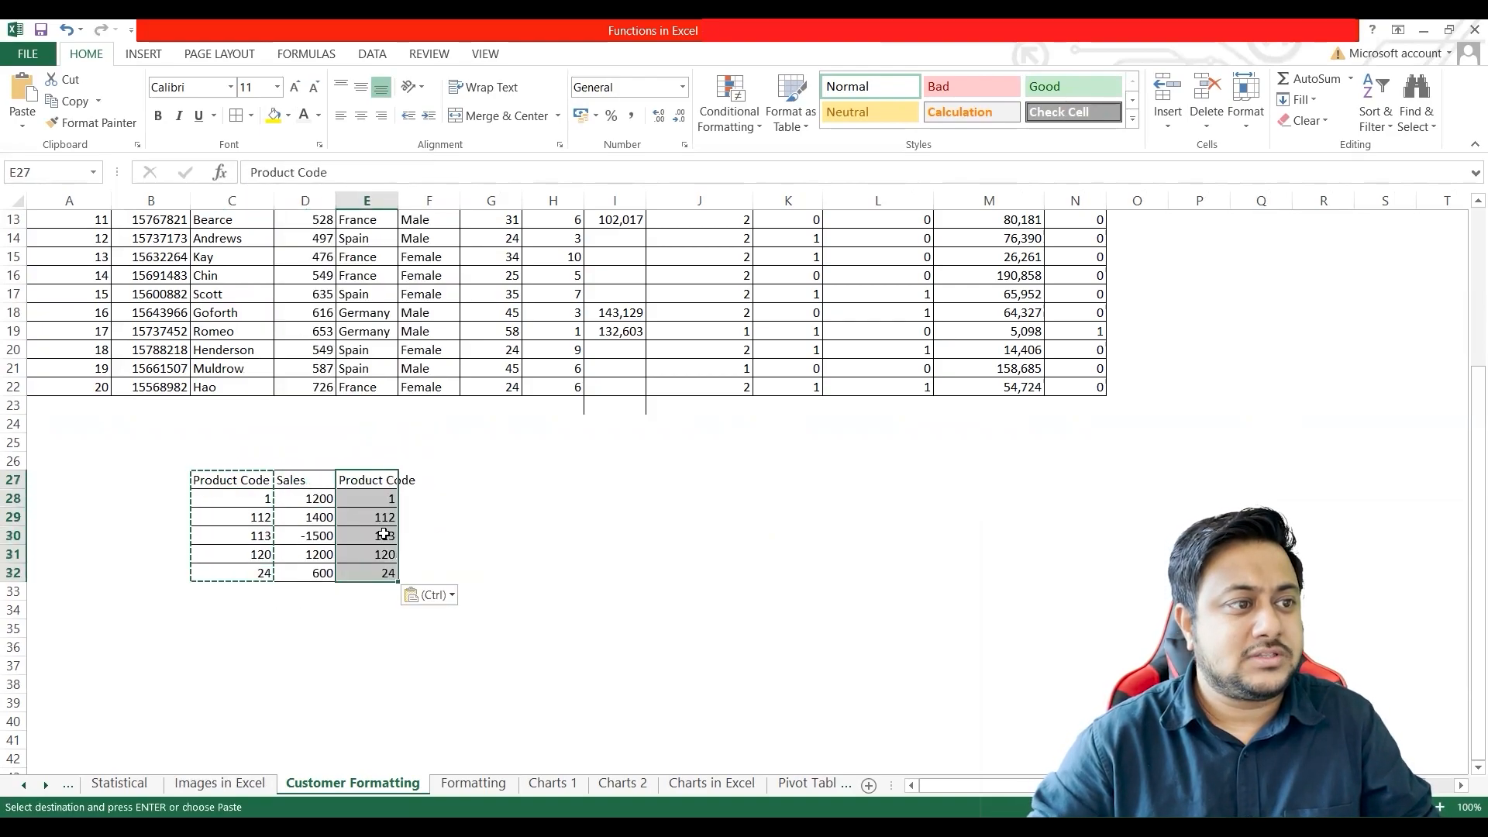
pyautogui.doubleClick(401, 200)
pyautogui.doubleClick(404, 501)
pyautogui.click(376, 481)
# Step: Format the copied product codes in E28:E32 as Text
pyautogui.moveTo(378, 500); pyautogui.dragTo(378, 575)
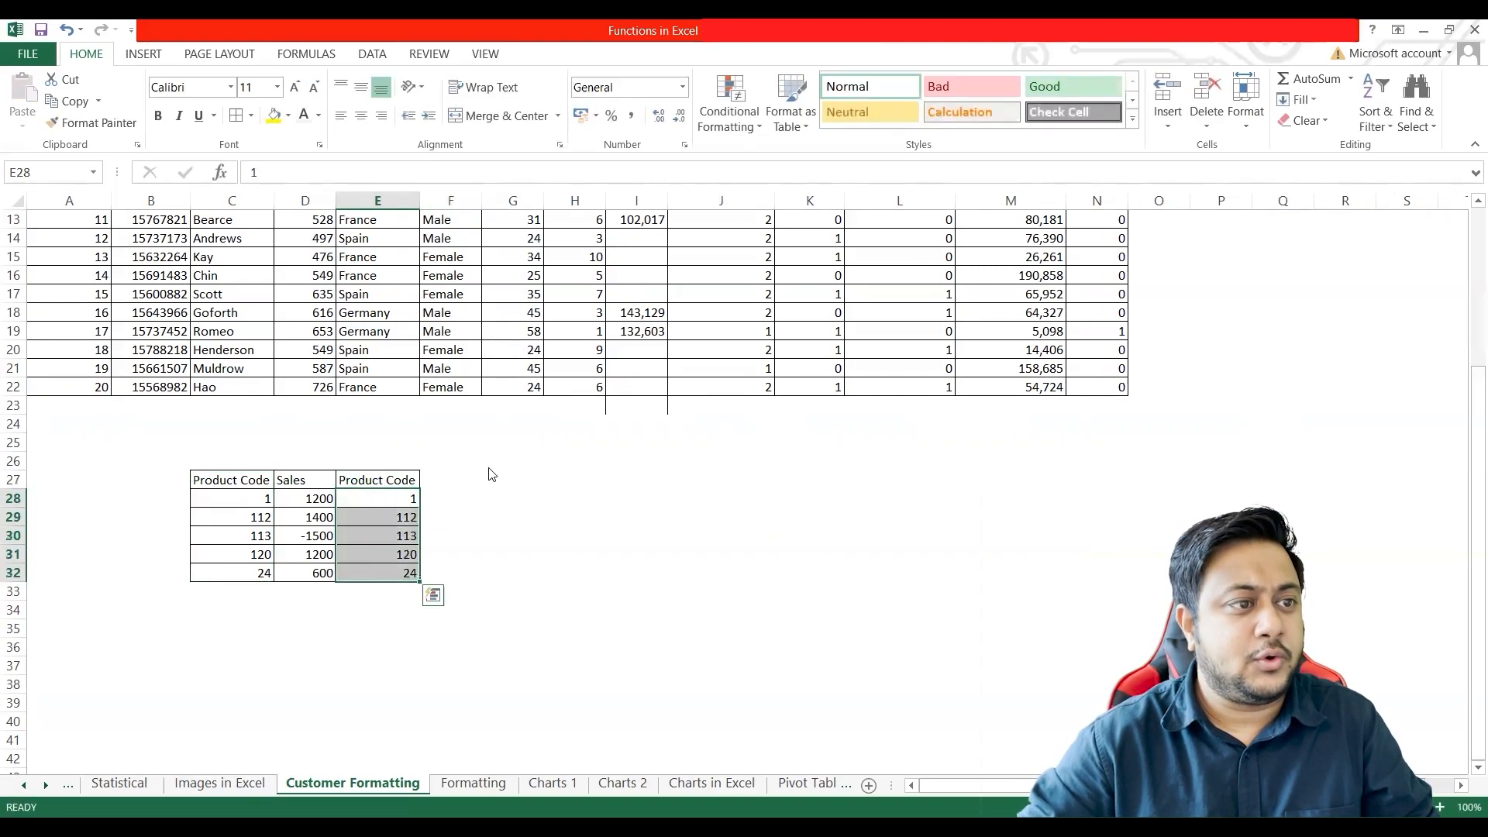
pyautogui.hotkey('ctrl', '1')
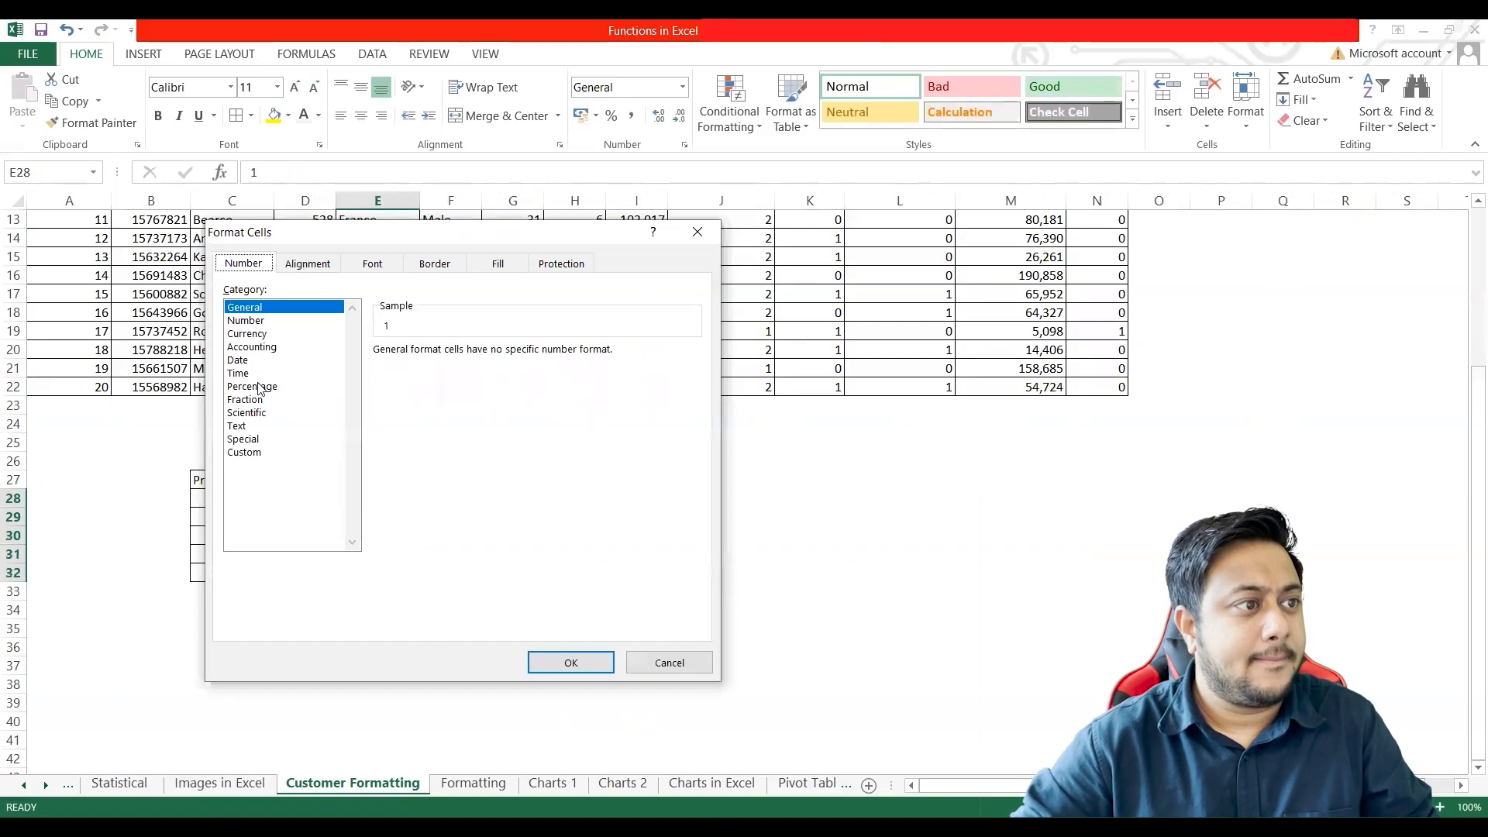
pyautogui.click(248, 428)
pyautogui.click(566, 664)
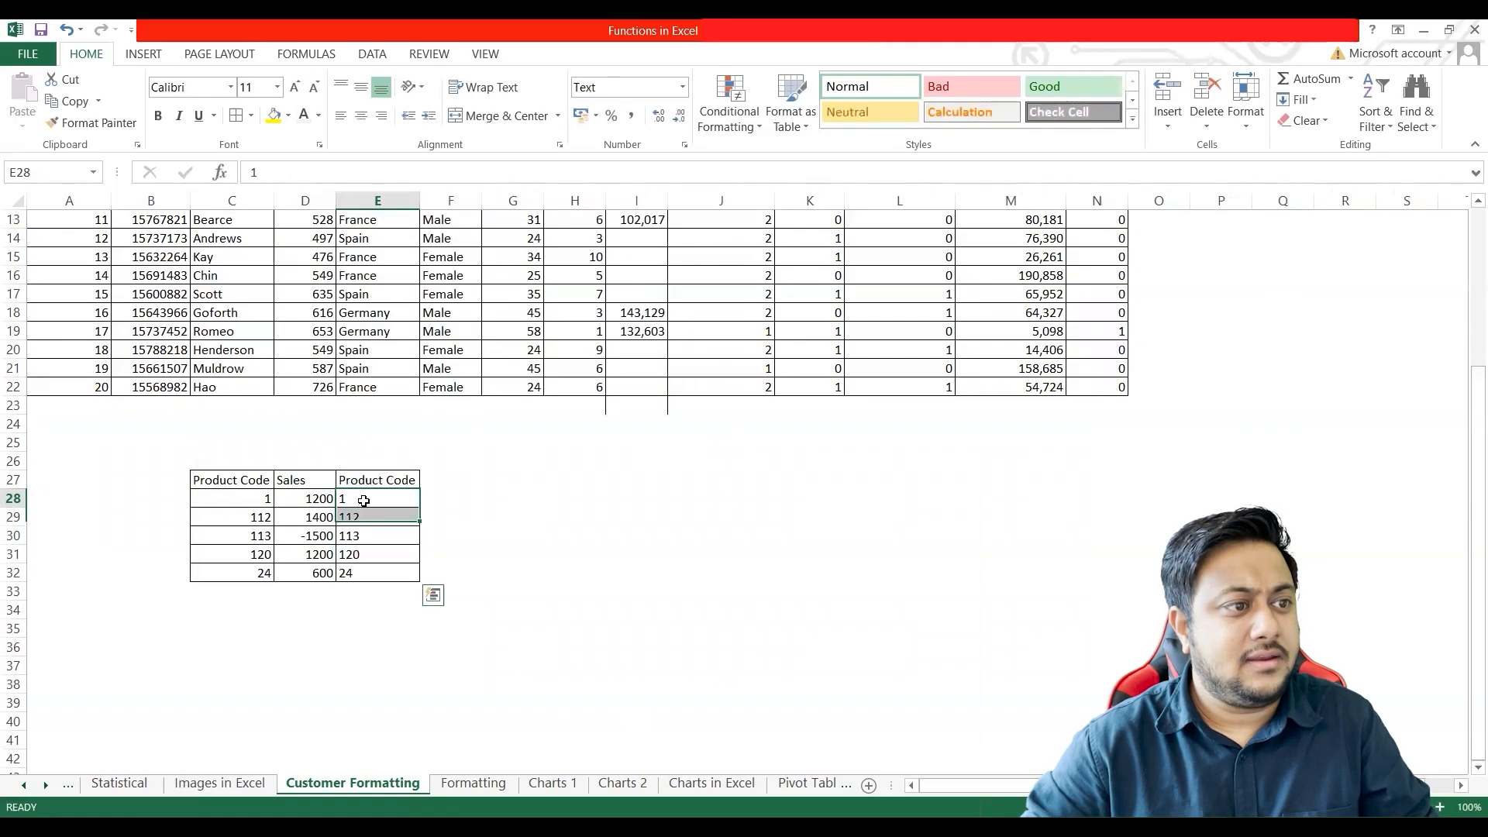
# Step: Enter the zero-padded codes 0001 in cell E28 and 0112 in cell E29
pyautogui.doubleClick(366, 501)
pyautogui.write('000')
pyautogui.press('Return')
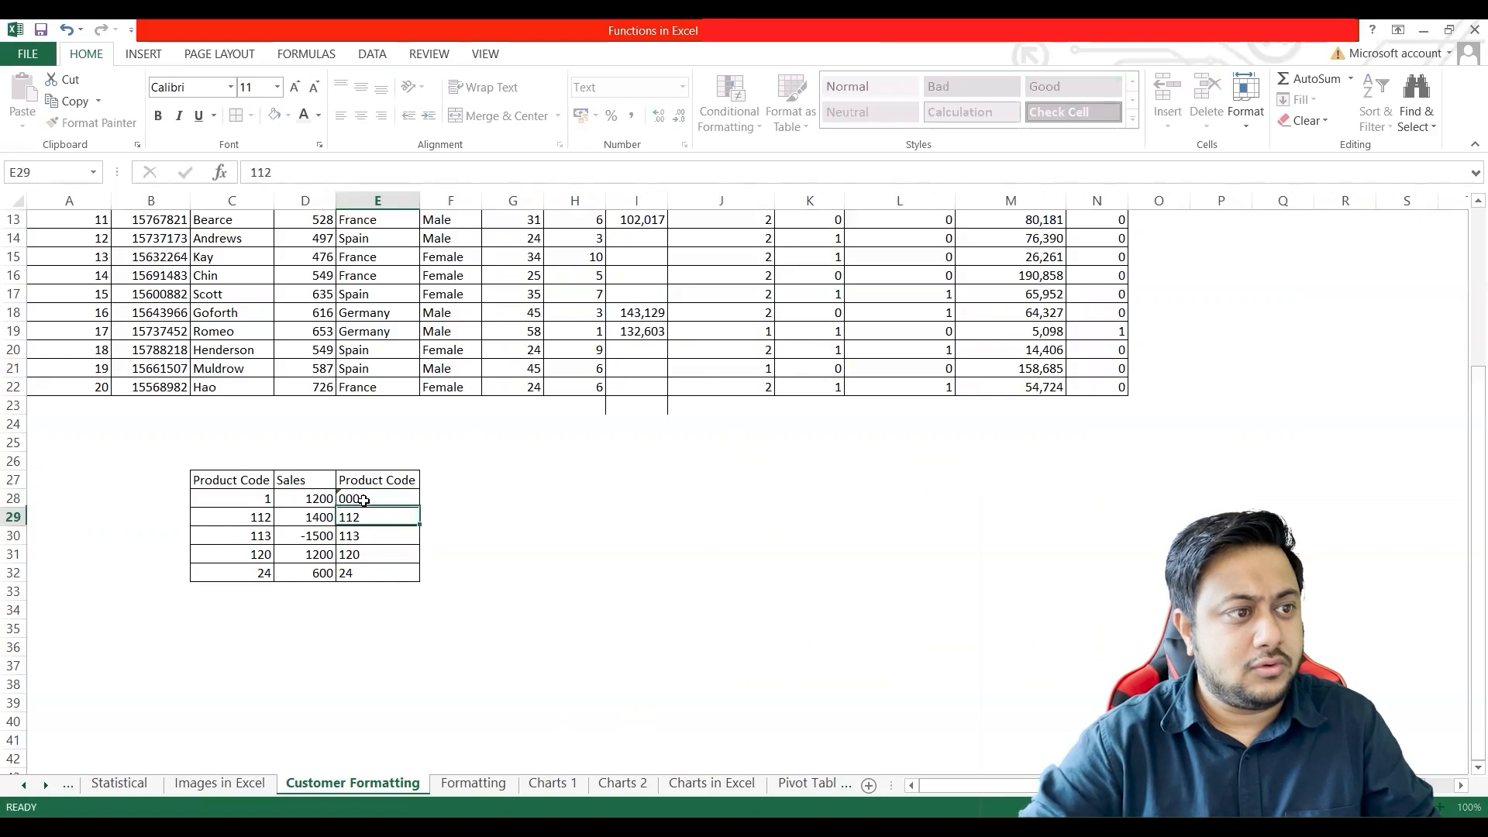
pyautogui.write('0112')
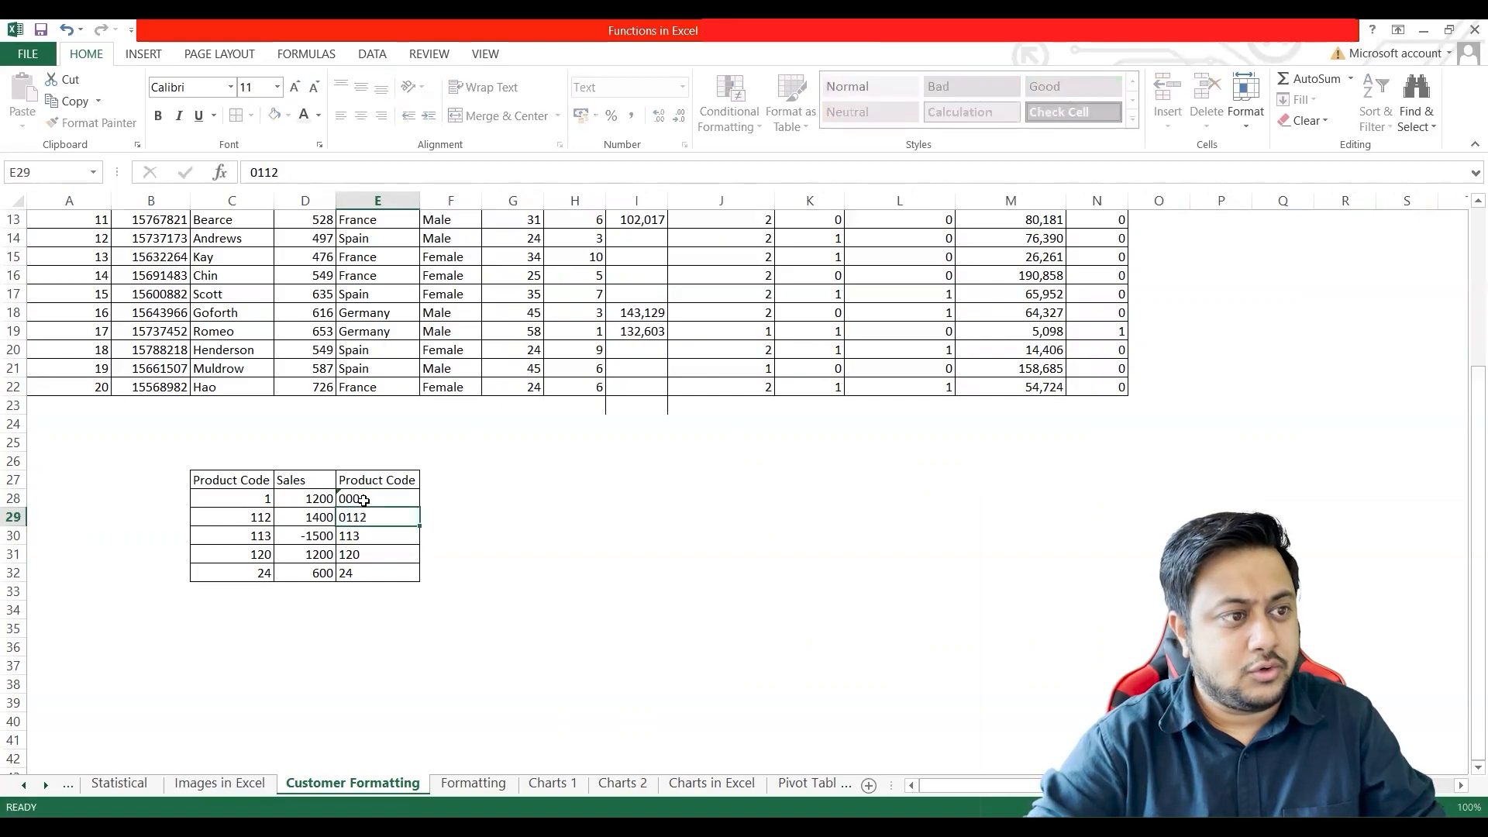
pyautogui.press('Return')
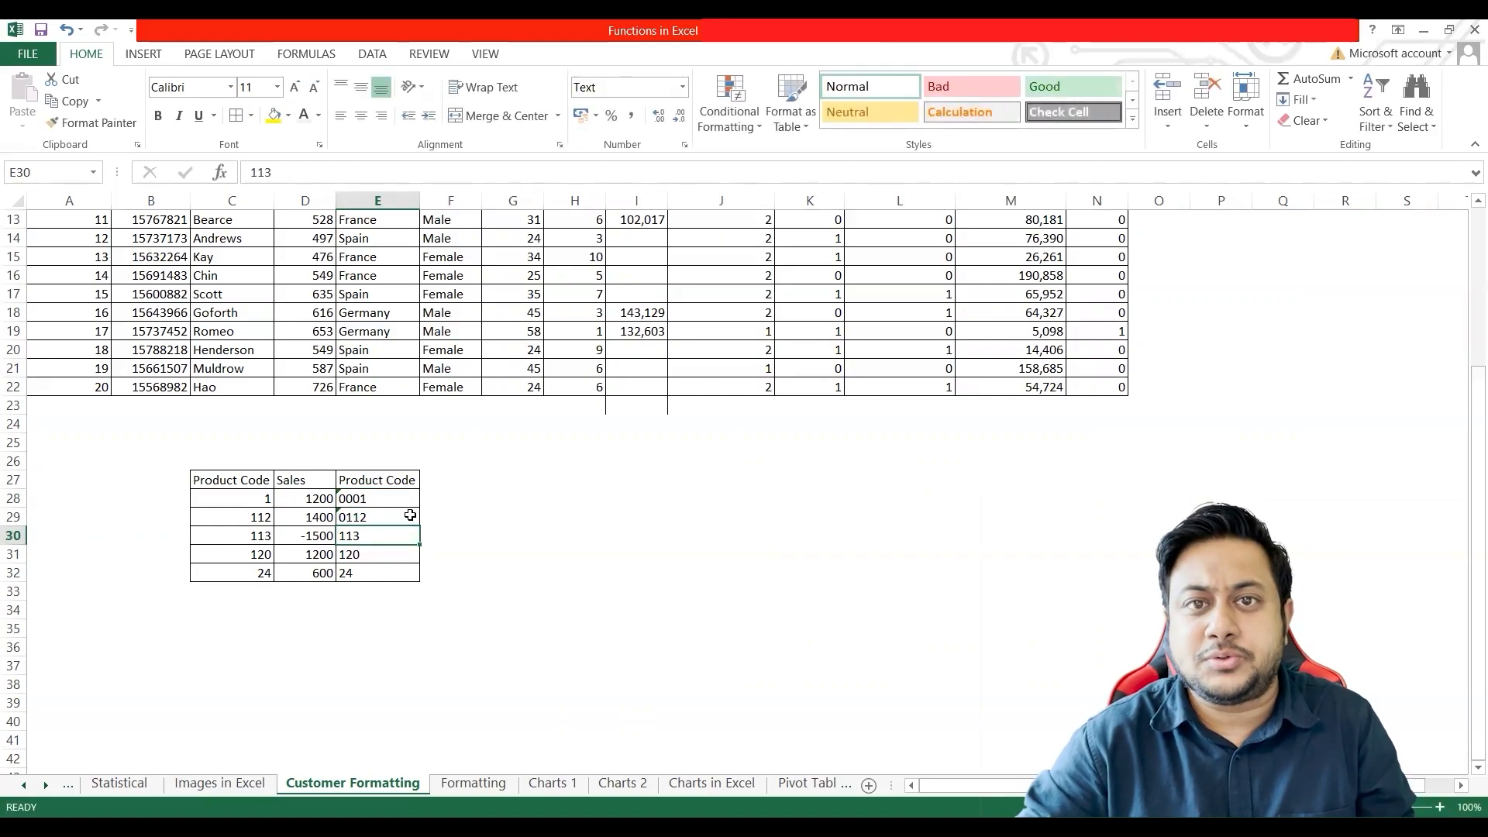
# Step: Clear the codes in E28:E32 and copy the original product codes from C28:C32 into that range
pyautogui.moveTo(380, 498); pyautogui.dragTo(375, 572)
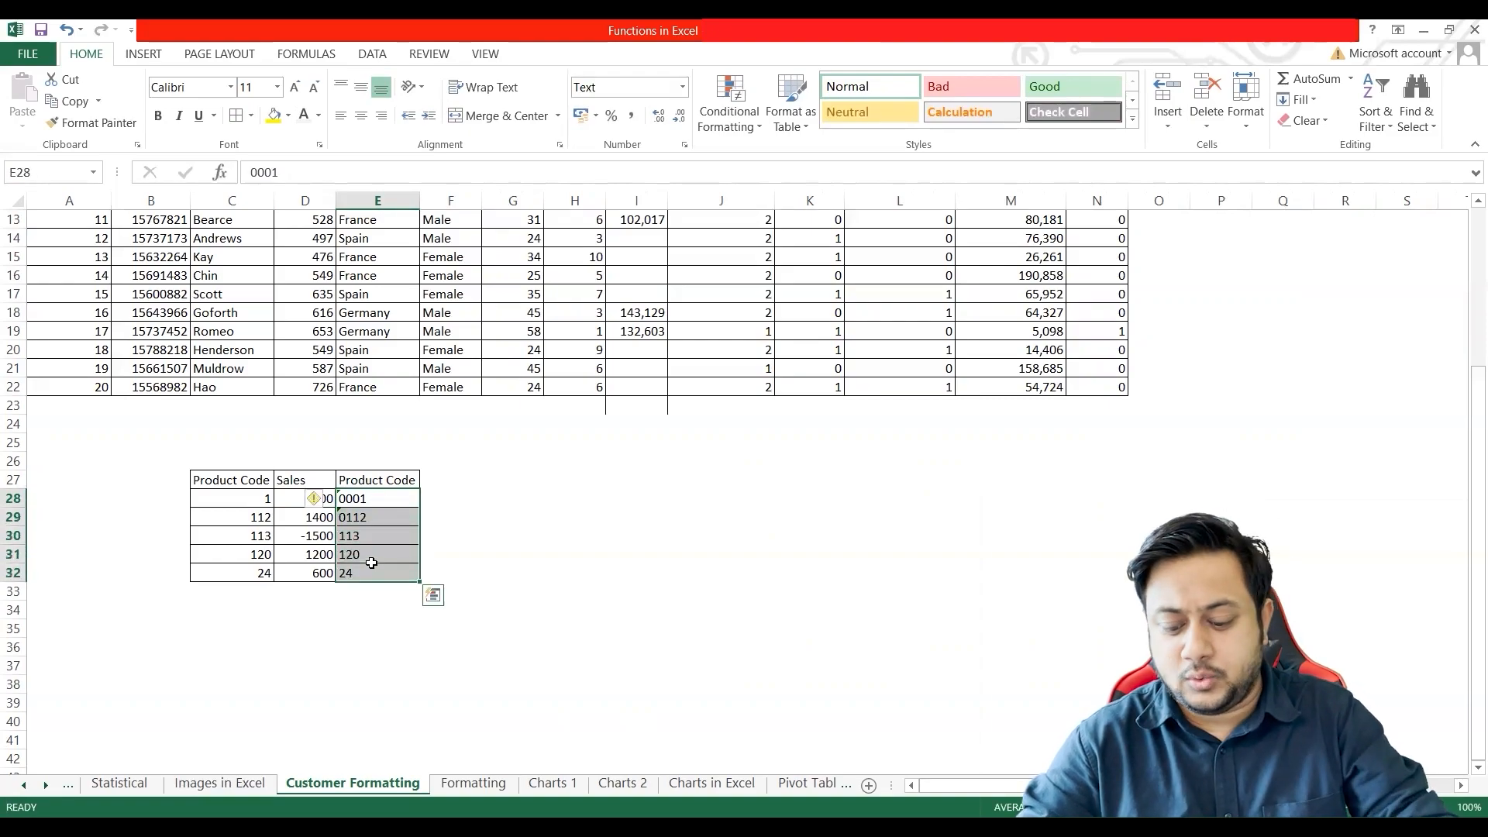
pyautogui.press('Delete')
pyautogui.click(376, 499)
pyautogui.moveTo(264, 500); pyautogui.dragTo(258, 575)
pyautogui.hotkey('ctrl', 'c')
pyautogui.doubleClick(386, 499)
pyautogui.click(382, 532)
pyautogui.click(376, 497)
pyautogui.moveTo(264, 500); pyautogui.dragTo(259, 570)
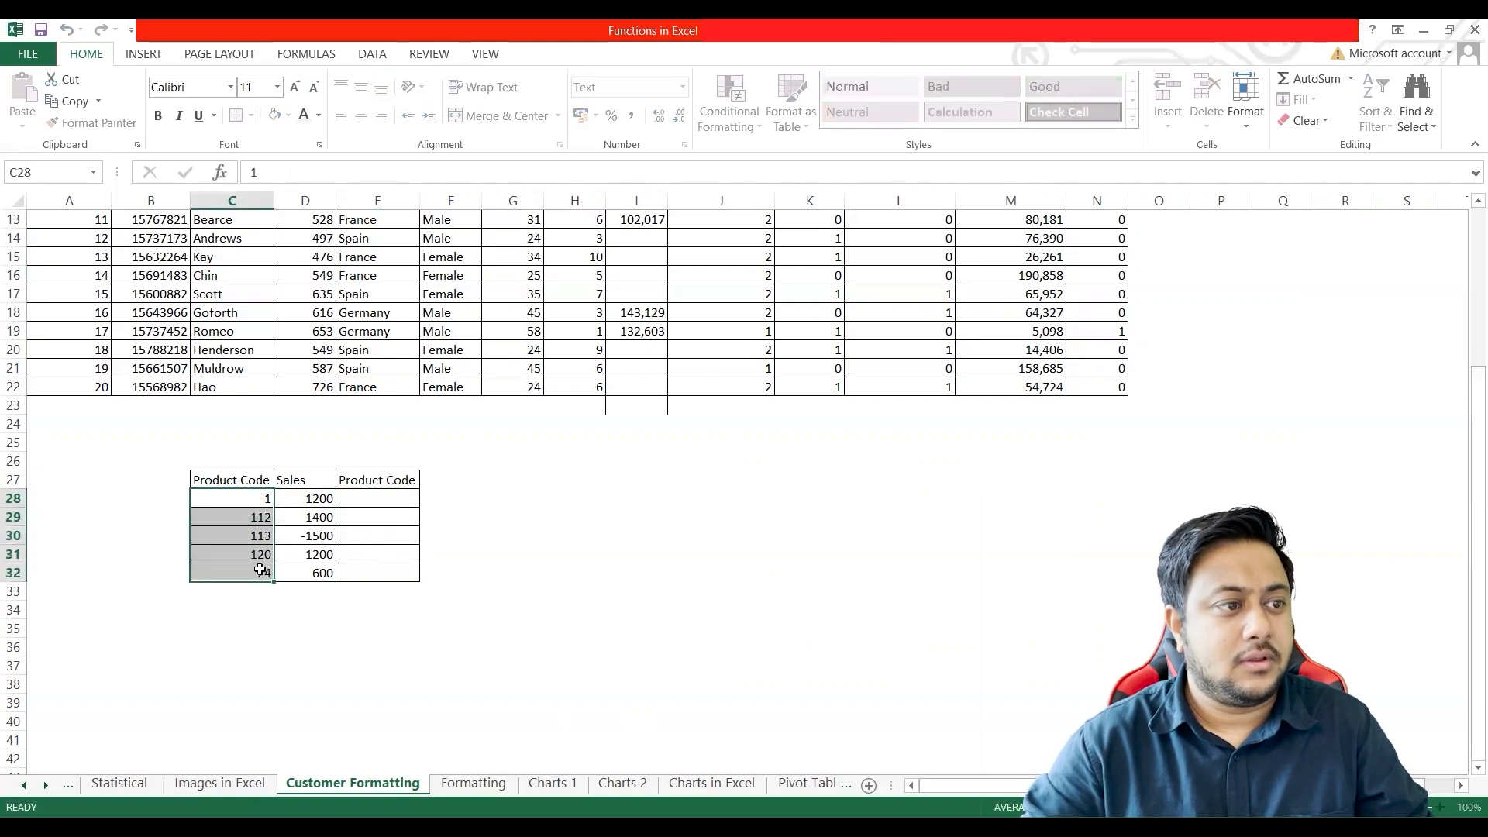
pyautogui.hotkey('ctrl', 'c')
pyautogui.click(376, 499)
pyautogui.hotkey('ctrl', 'v')
pyautogui.press('Escape')
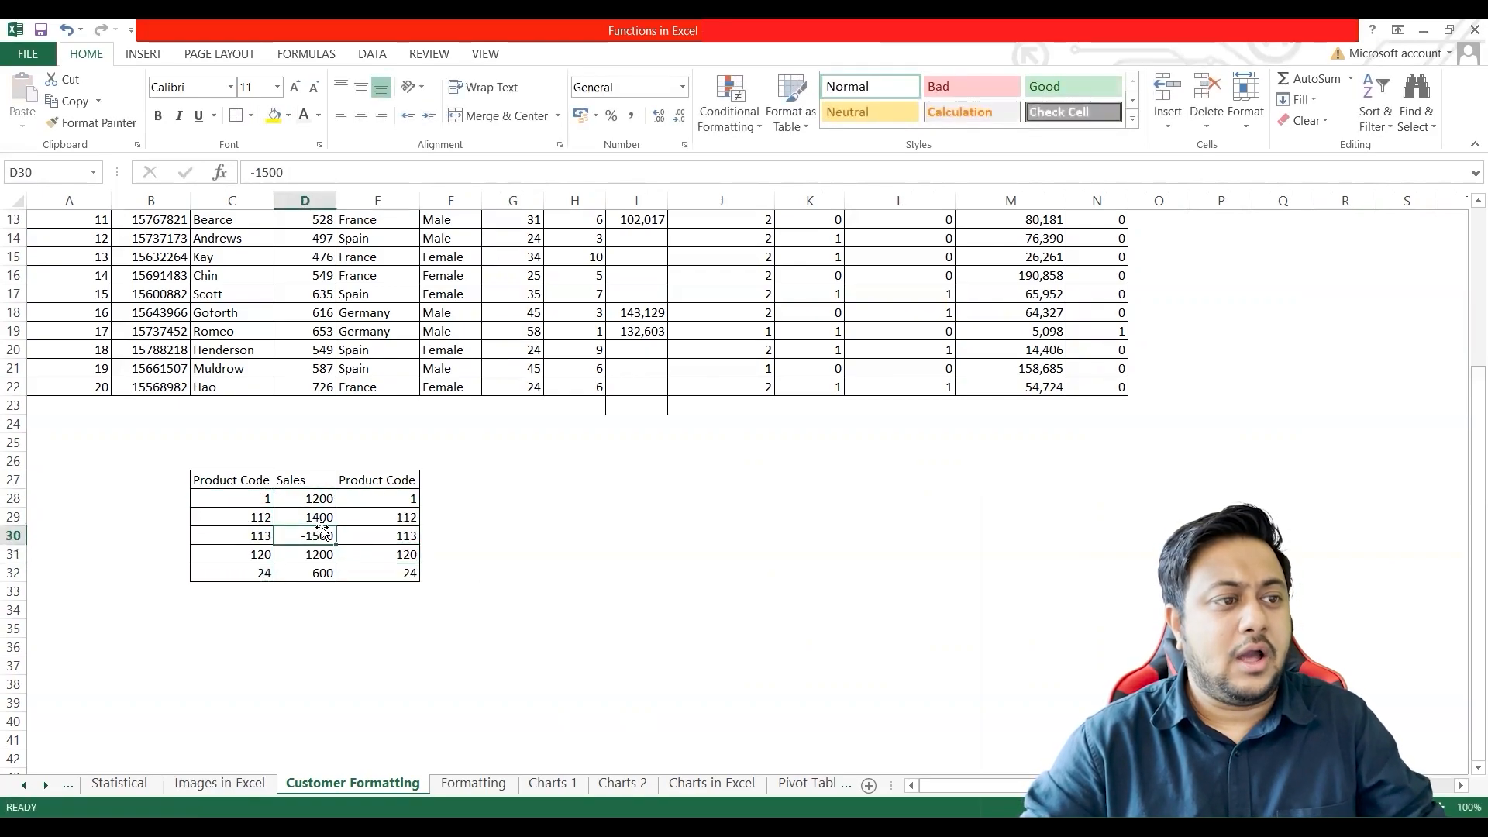
pyautogui.click(450, 496)
pyautogui.doubleClick(450, 496)
pyautogui.click(403, 499)
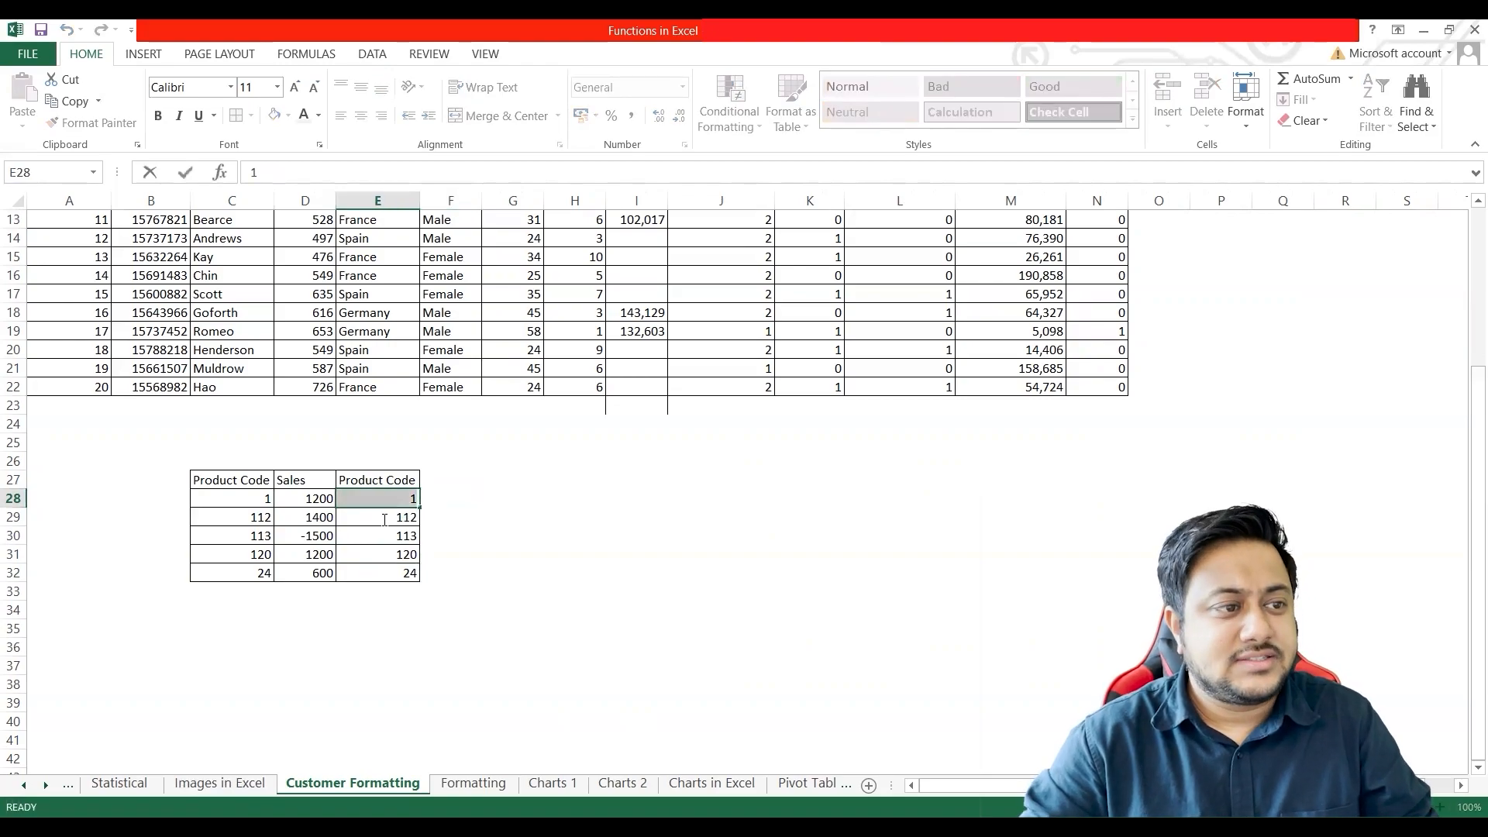
pyautogui.press('Return')
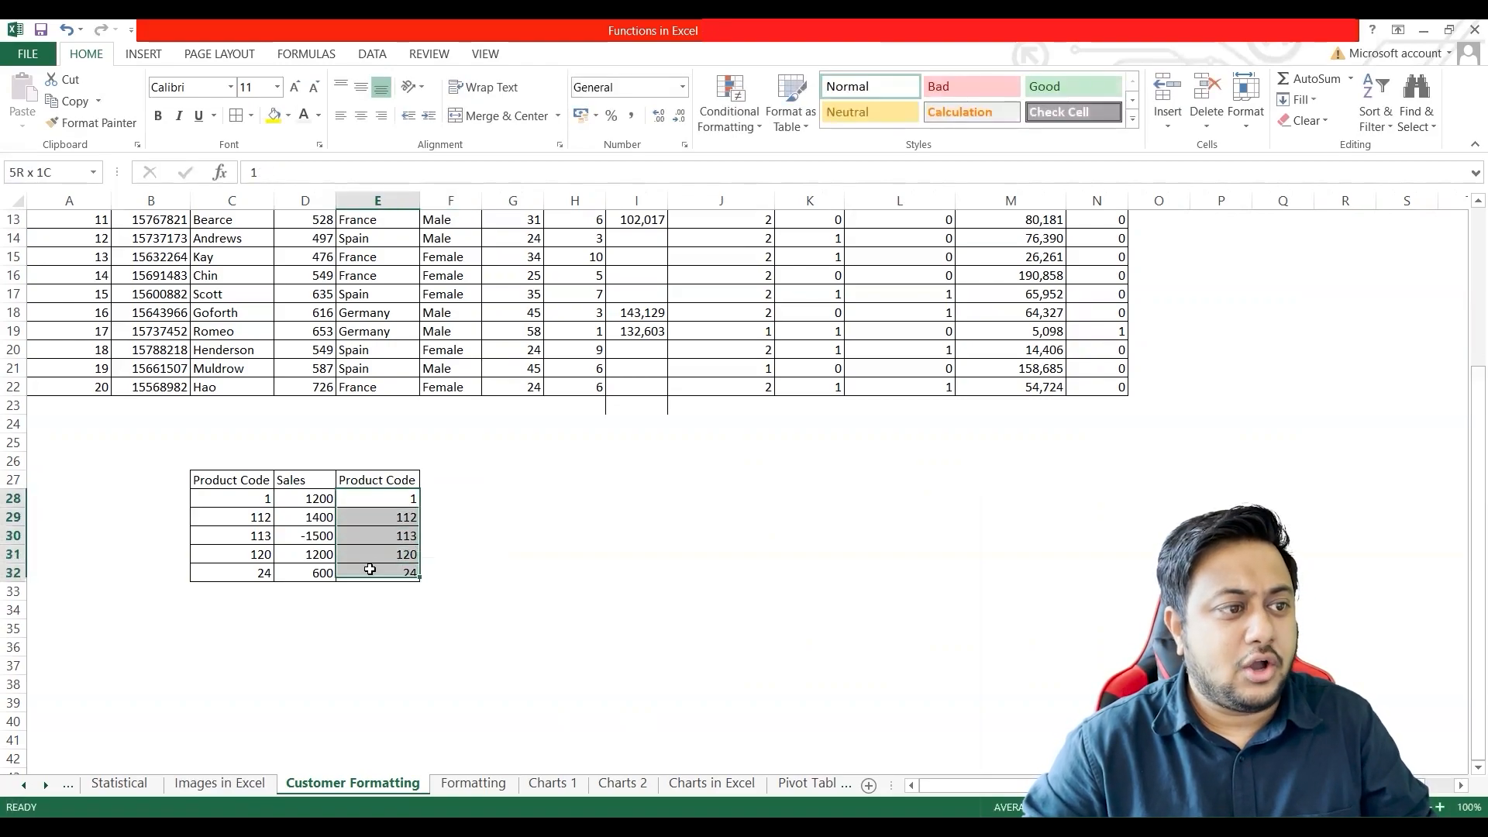
# Step: Apply the custom number format 0000 to the product codes in E28:E32
pyautogui.hotkey('alt', 'Tab')
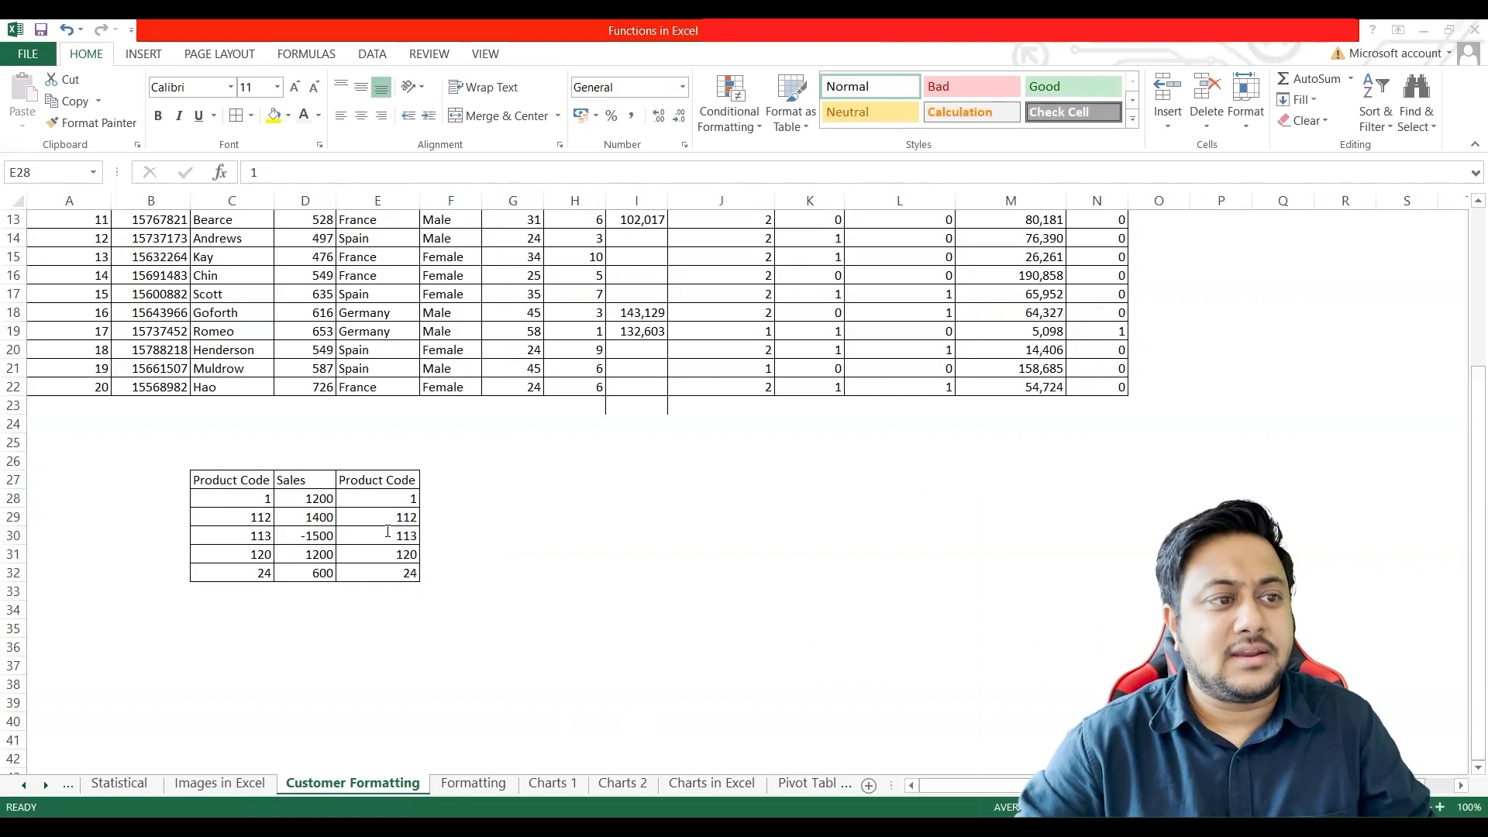
pyautogui.rightClick(388, 531)
pyautogui.click(462, 456)
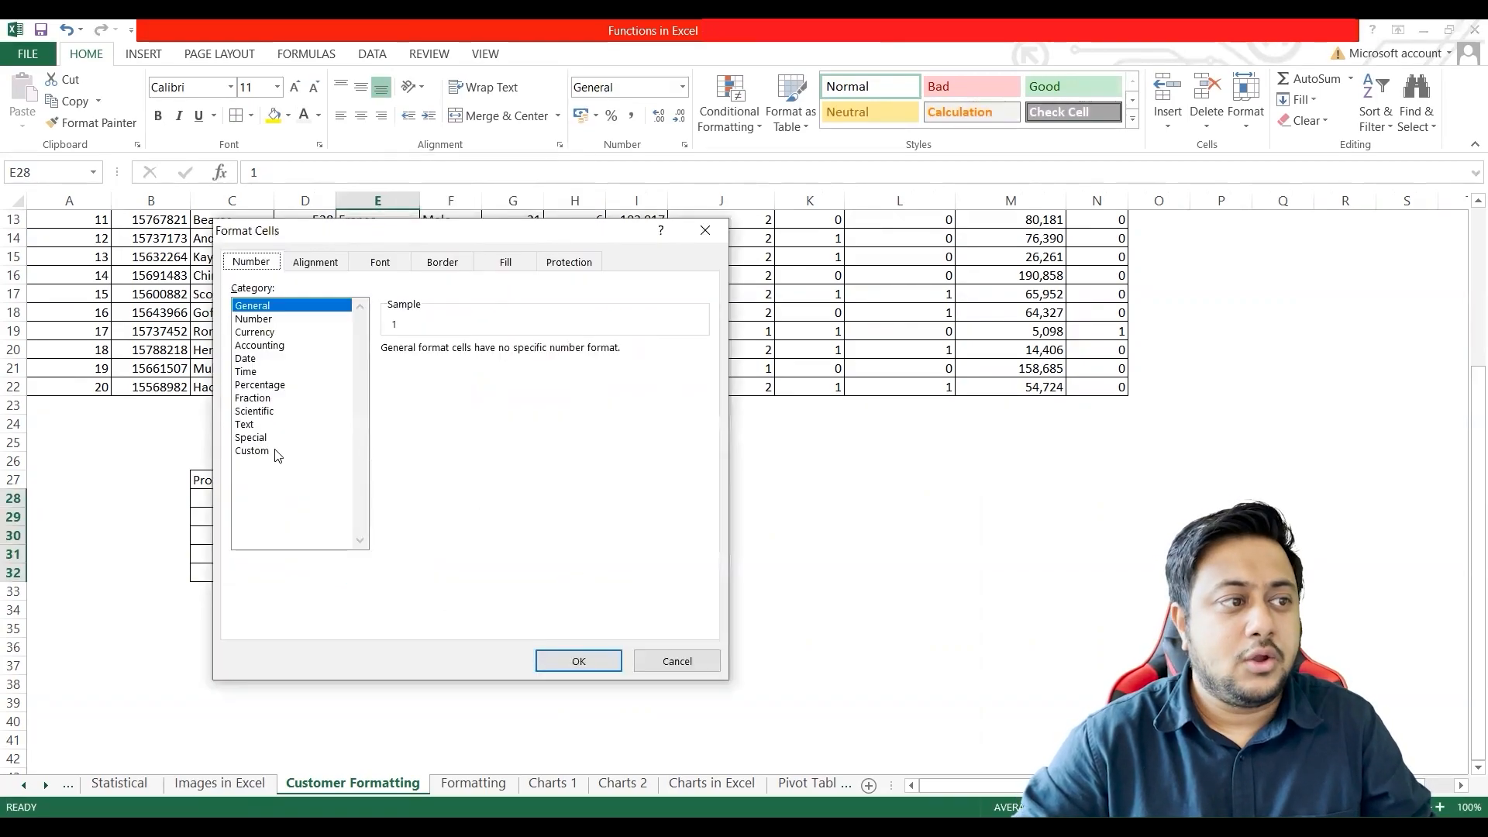
pyautogui.click(277, 455)
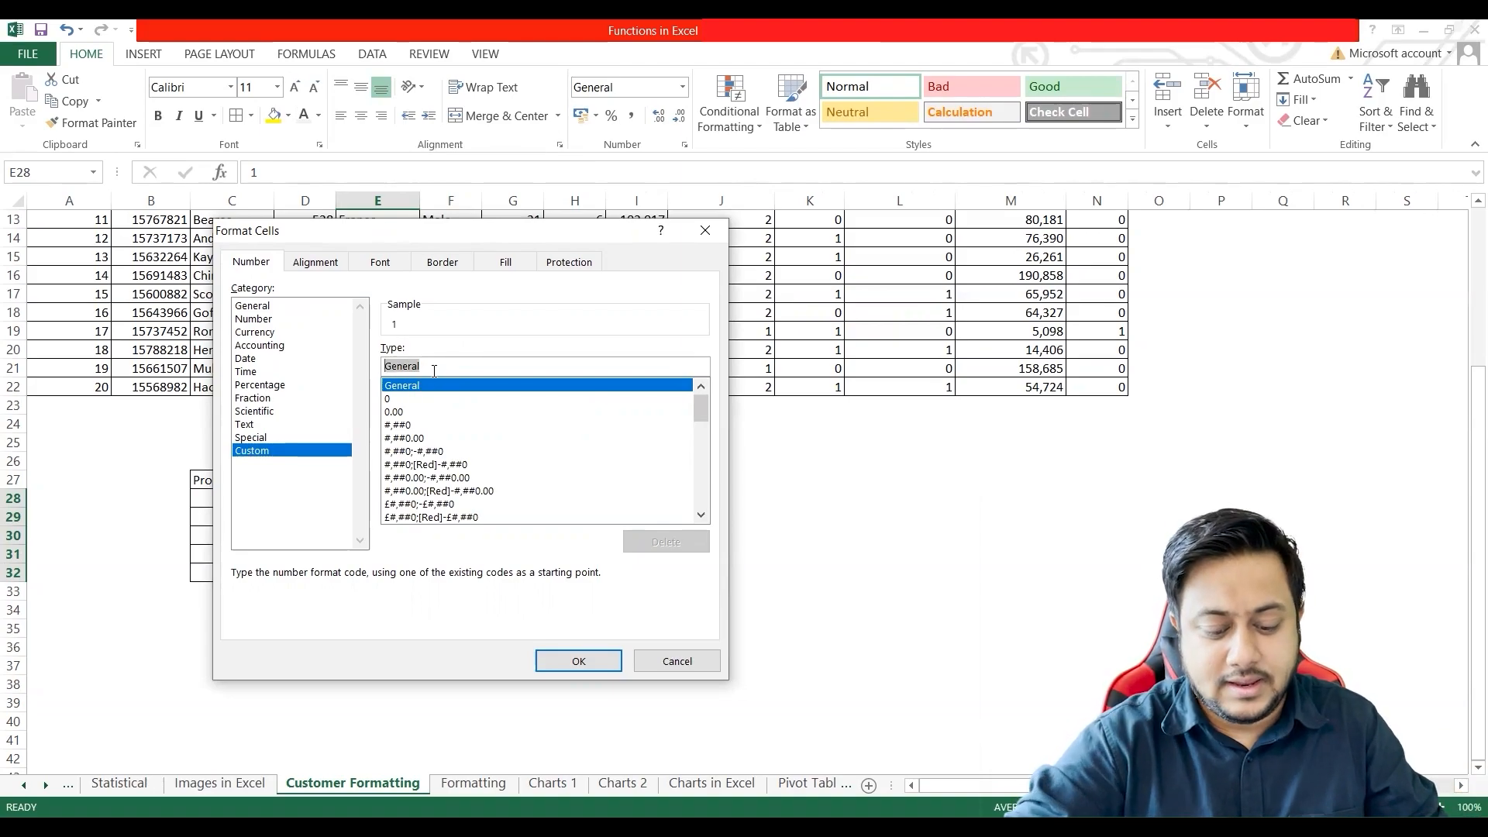
pyautogui.write('0000')
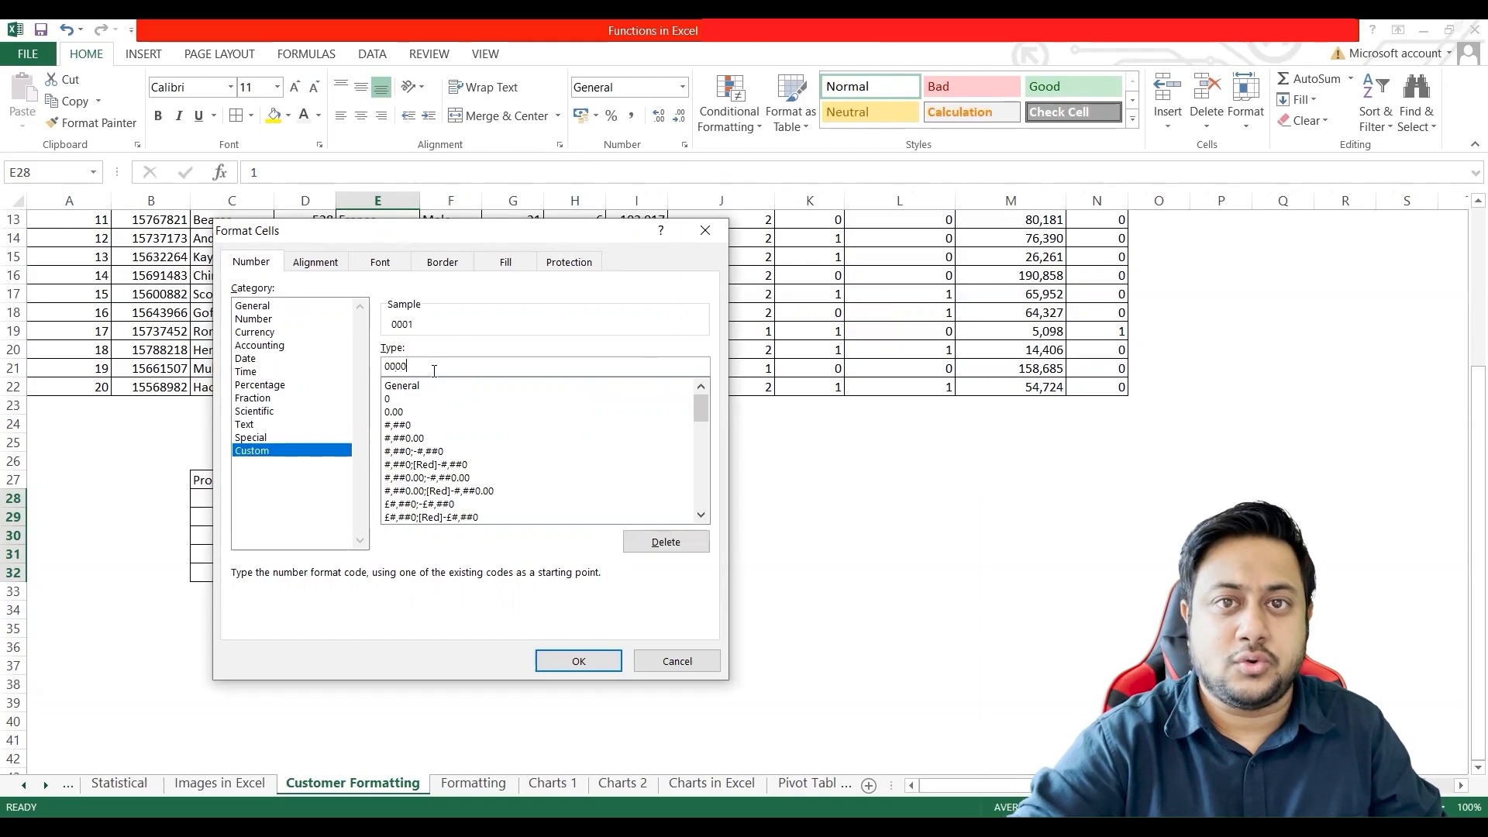
pyautogui.moveTo(482, 236); pyautogui.dragTo(820, 290)
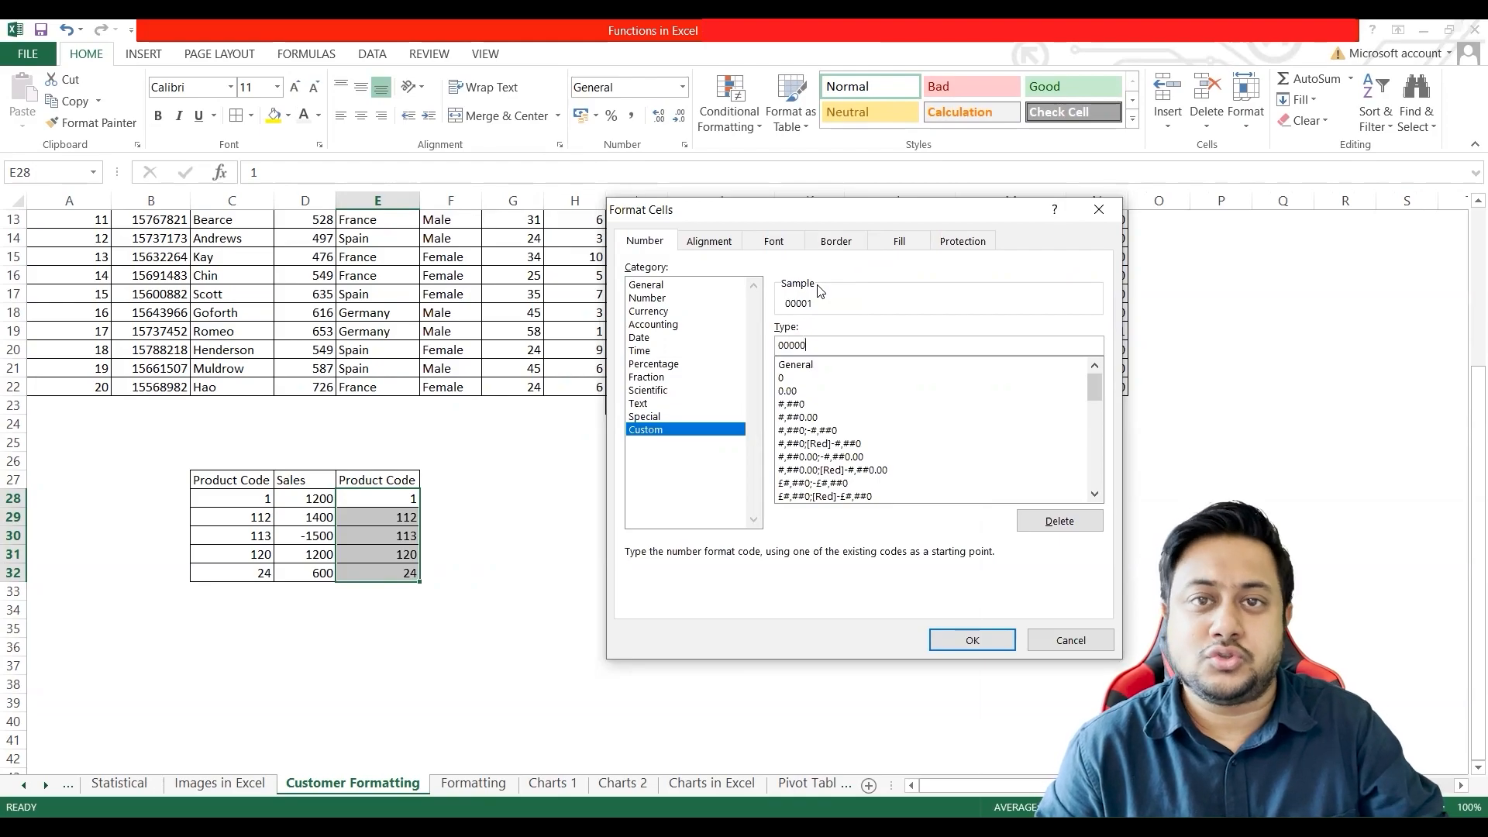
pyautogui.doubleClick(809, 345)
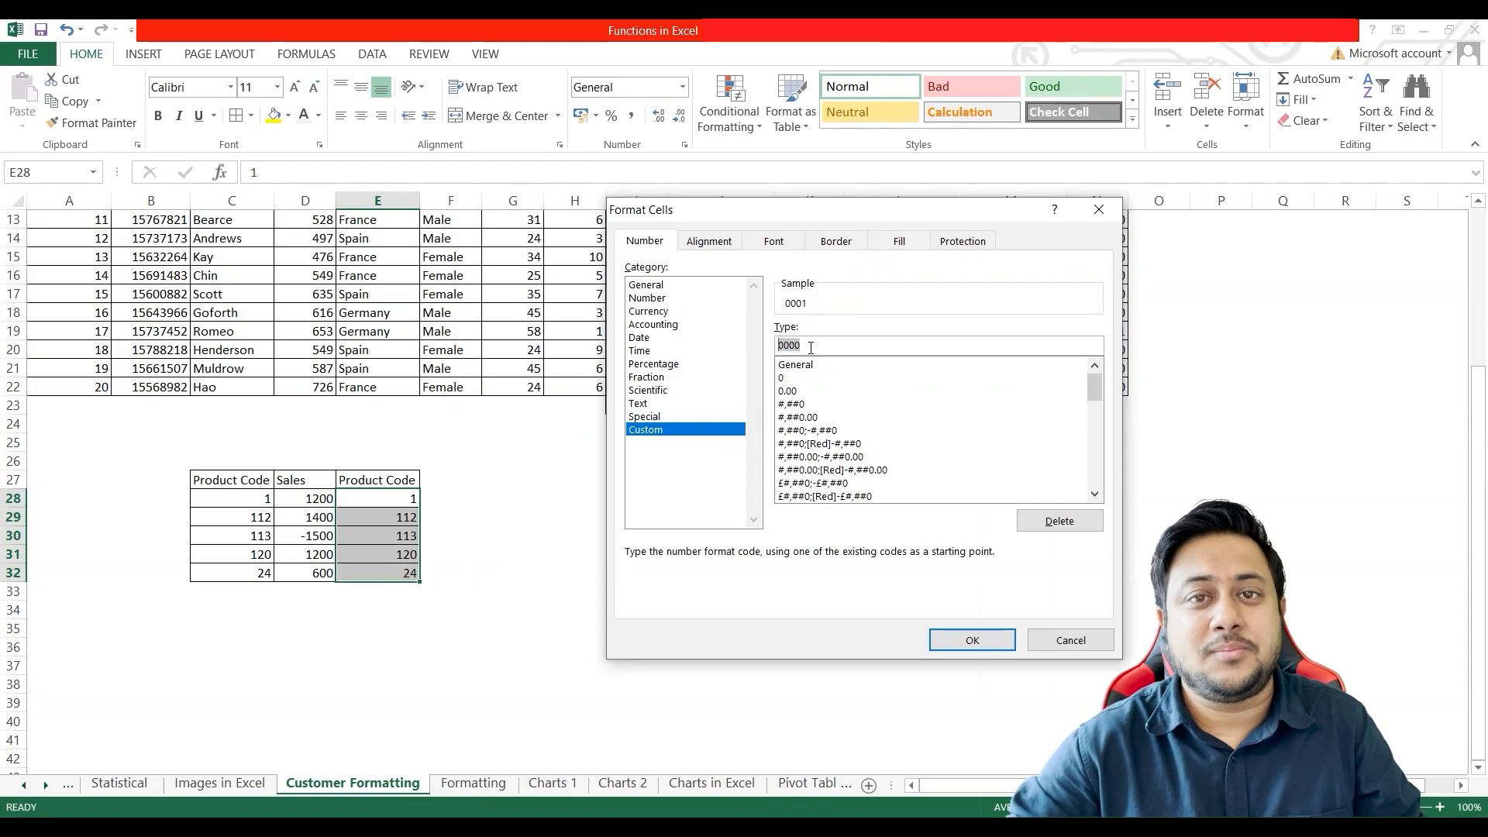
pyautogui.click(958, 643)
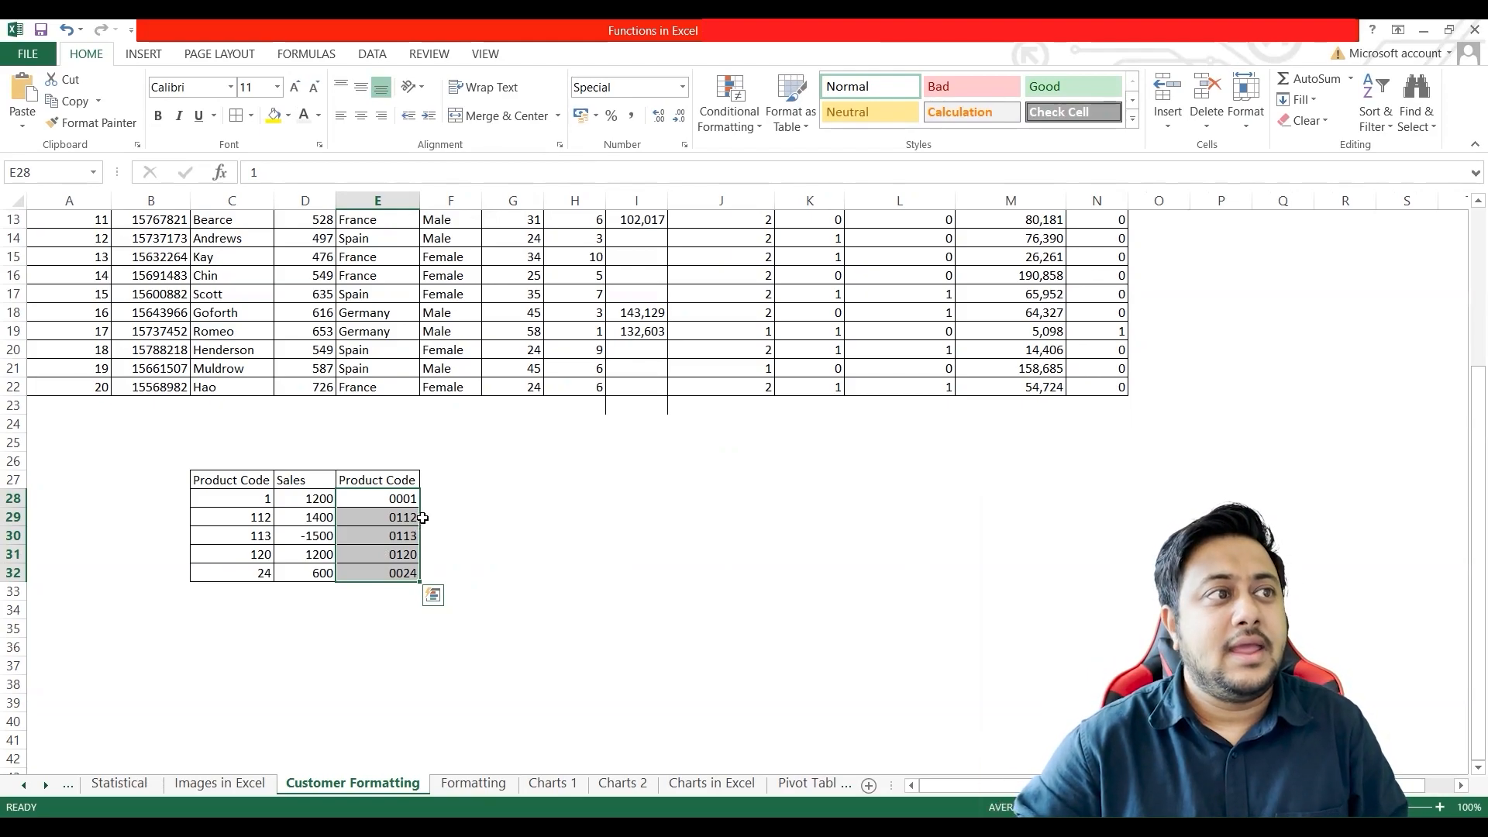
# Step: Inspect the values actually stored in the formatted product code cells E28 and E30
pyautogui.click(436, 553)
pyautogui.click(385, 500)
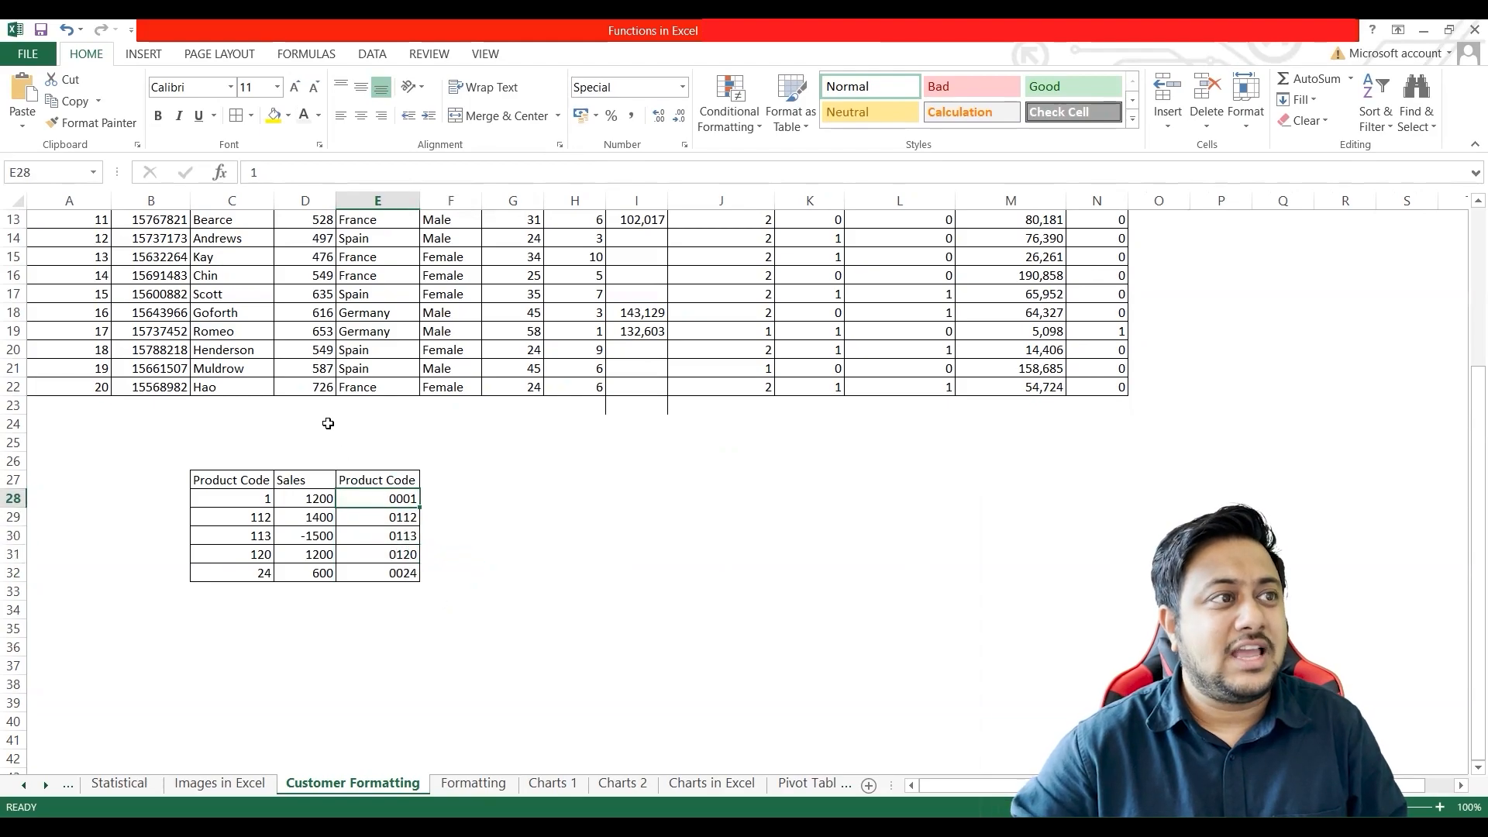
pyautogui.click(405, 538)
pyautogui.click(277, 176)
pyautogui.moveTo(278, 177); pyautogui.dragTo(225, 178)
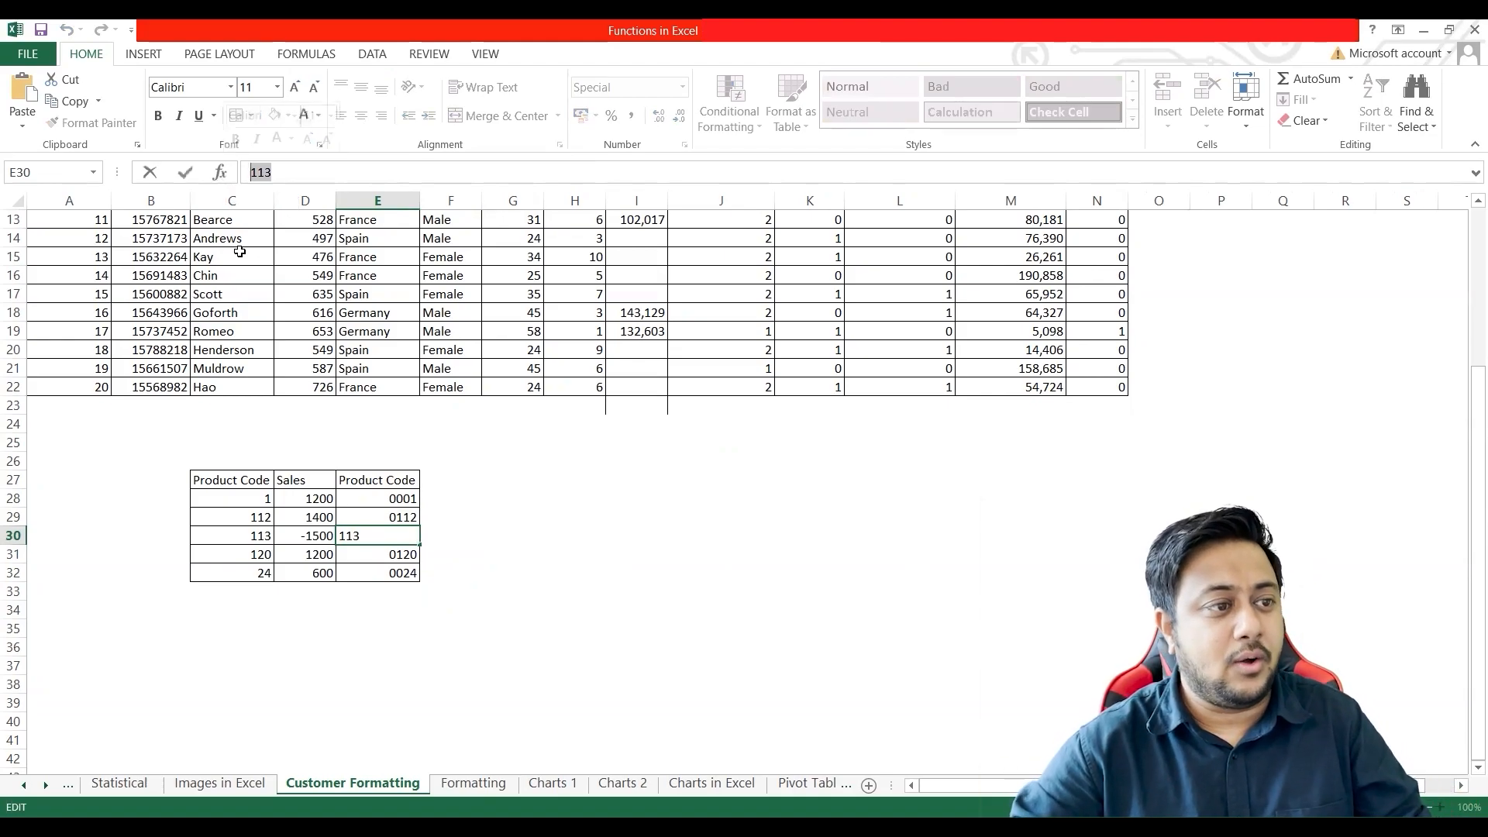
pyautogui.click(454, 479)
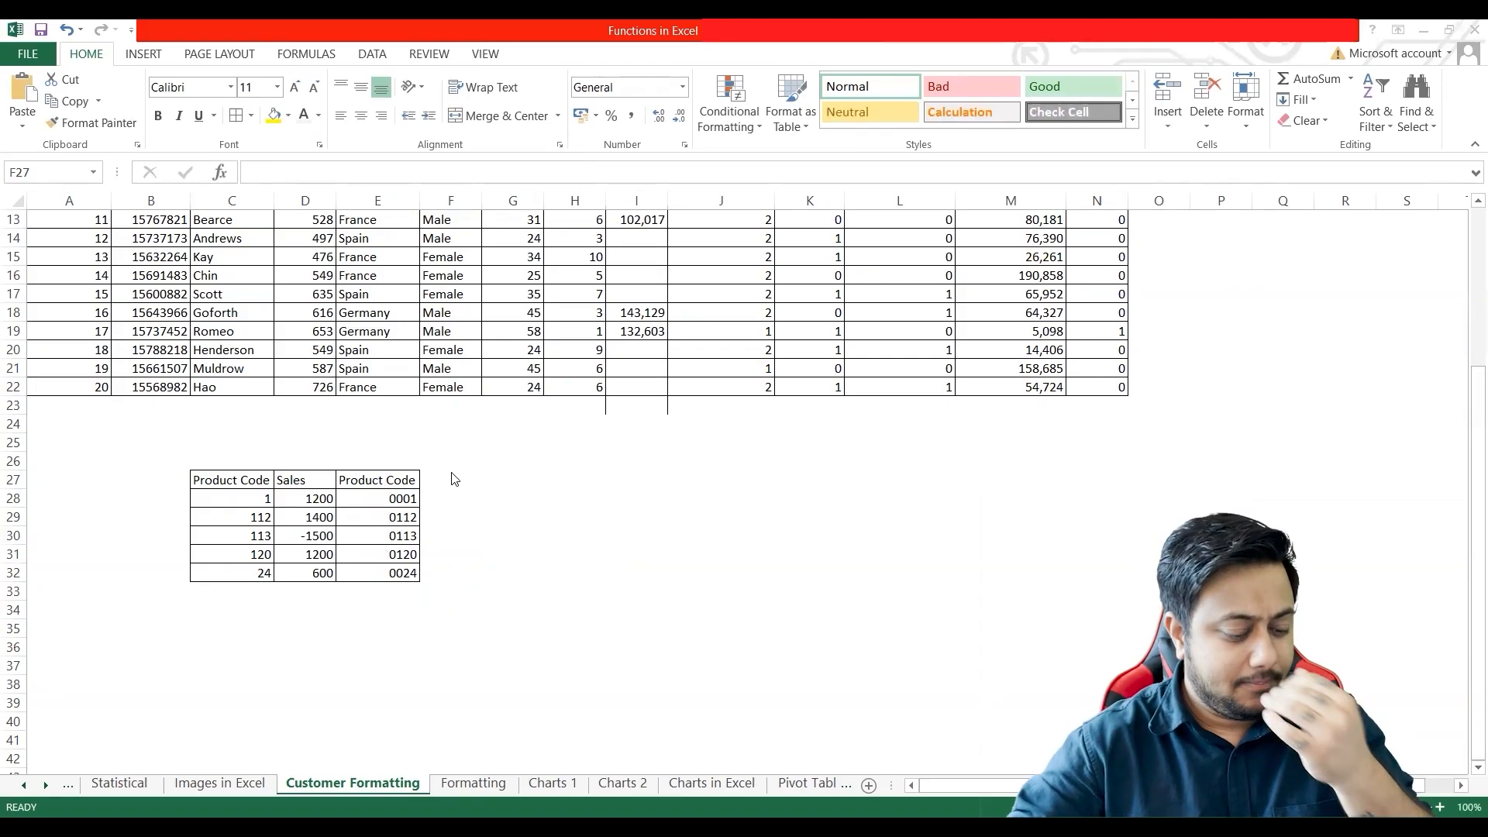
# Step: Widen the Sales column D slightly
pyautogui.click(310, 536)
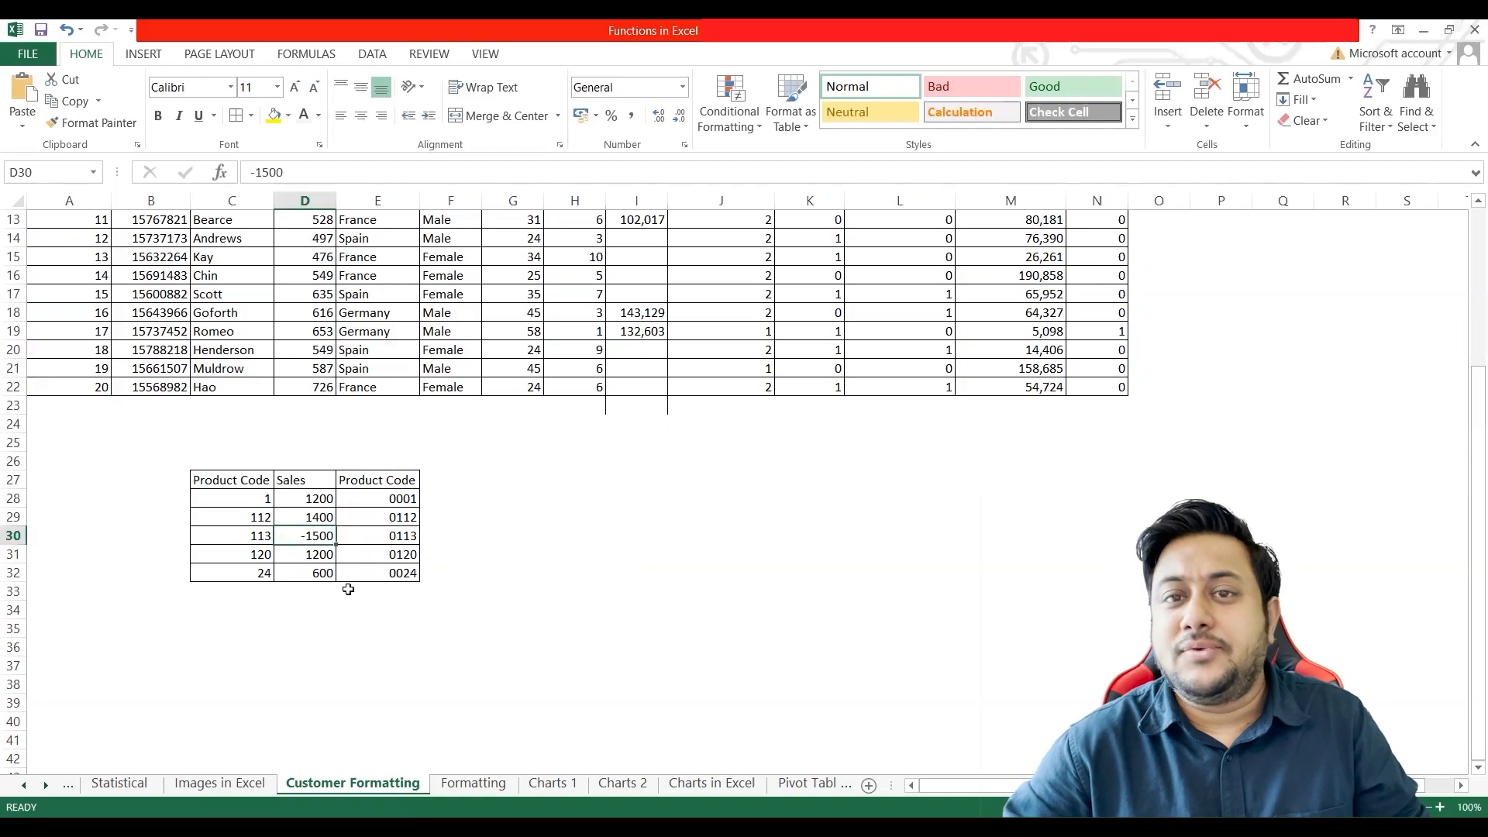
pyautogui.click(316, 500)
pyautogui.keyDown('shift'); pyautogui.click(314, 574); pyautogui.keyUp('shift')
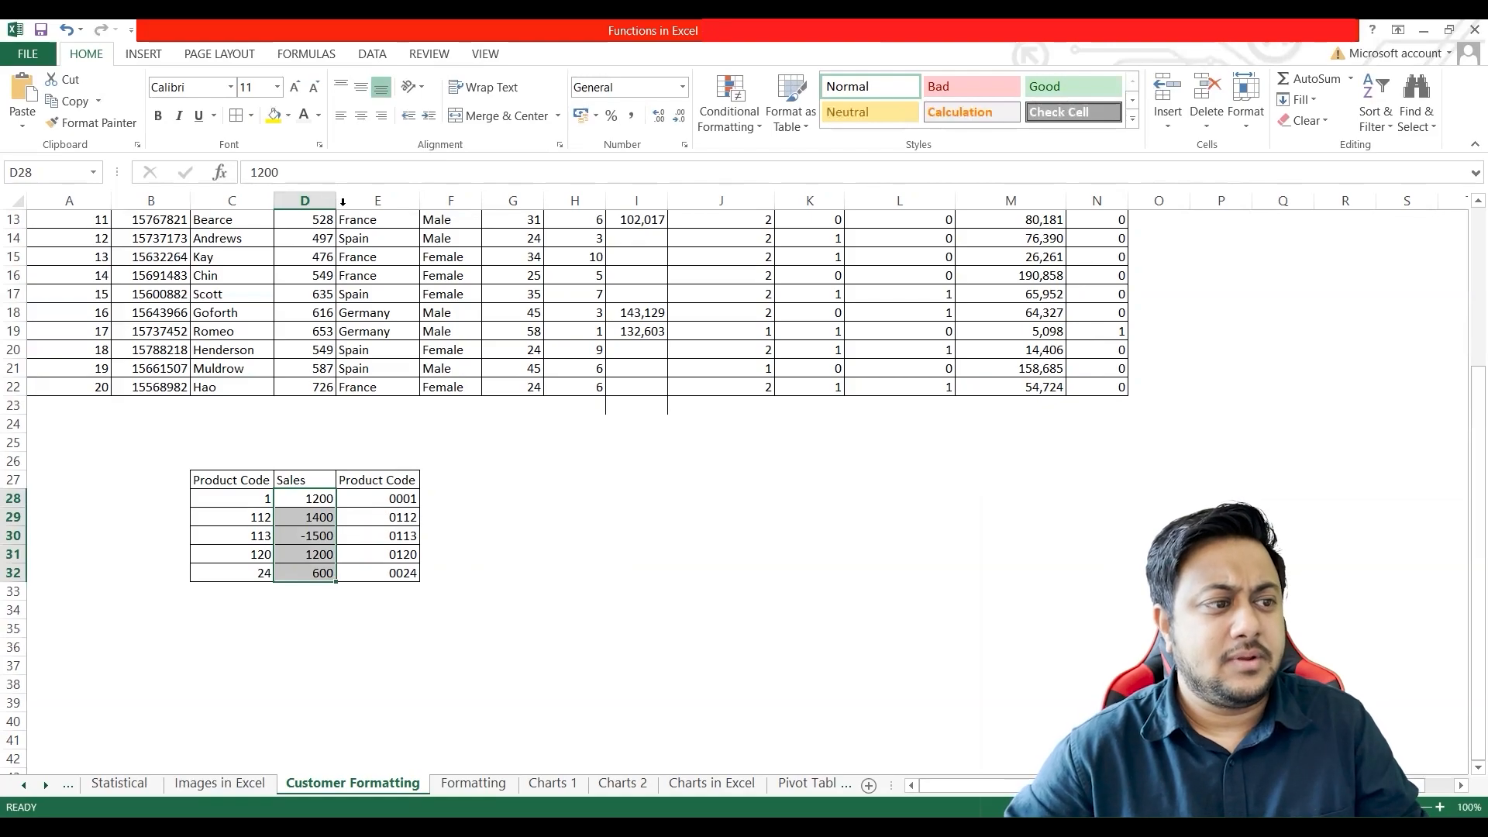
pyautogui.moveTo(343, 201); pyautogui.dragTo(355, 201)
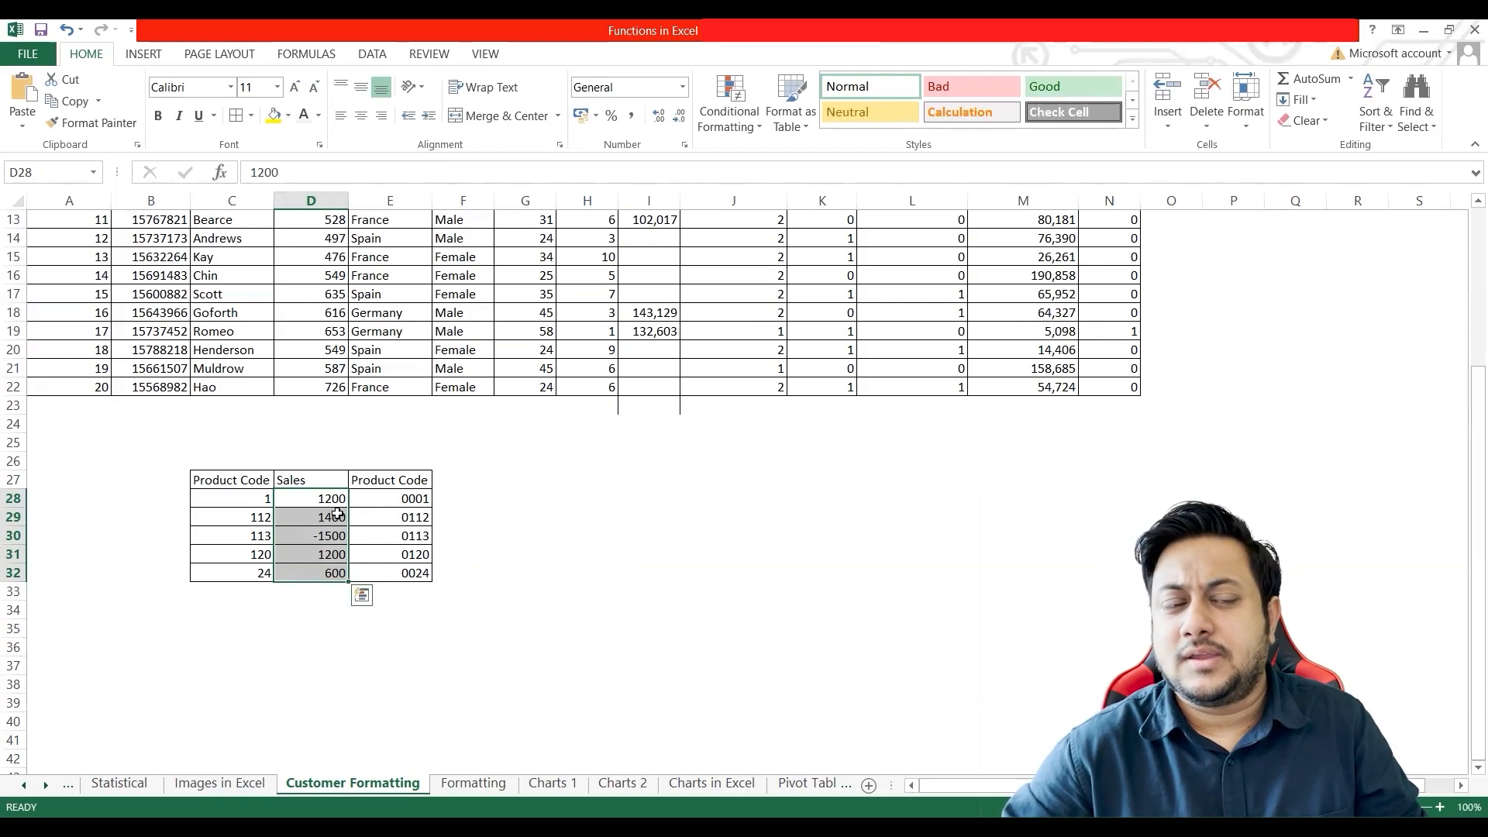
pyautogui.click(314, 534)
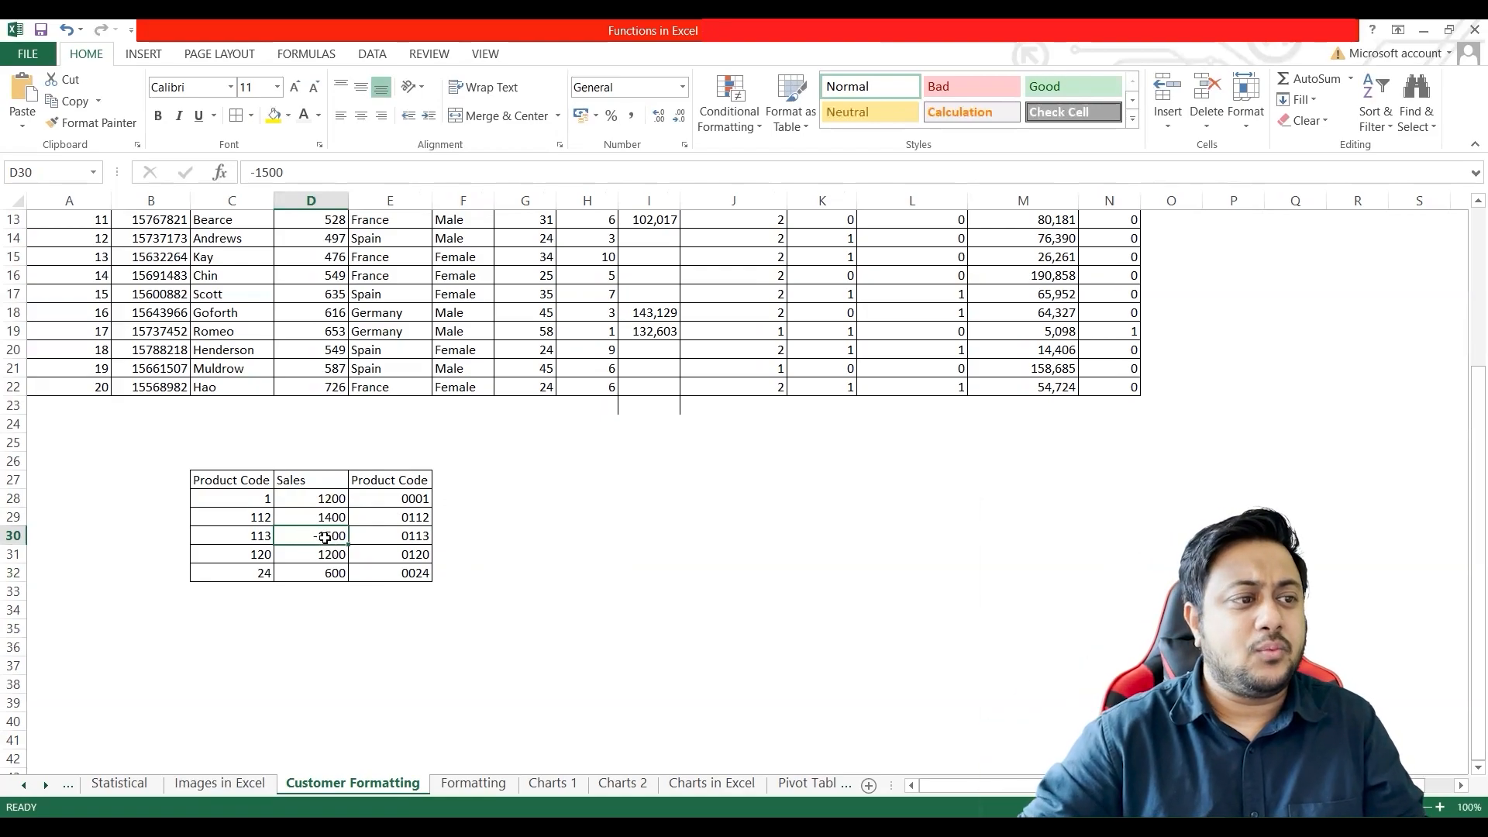
pyautogui.click(325, 498)
pyautogui.moveTo(324, 498); pyautogui.dragTo(329, 573)
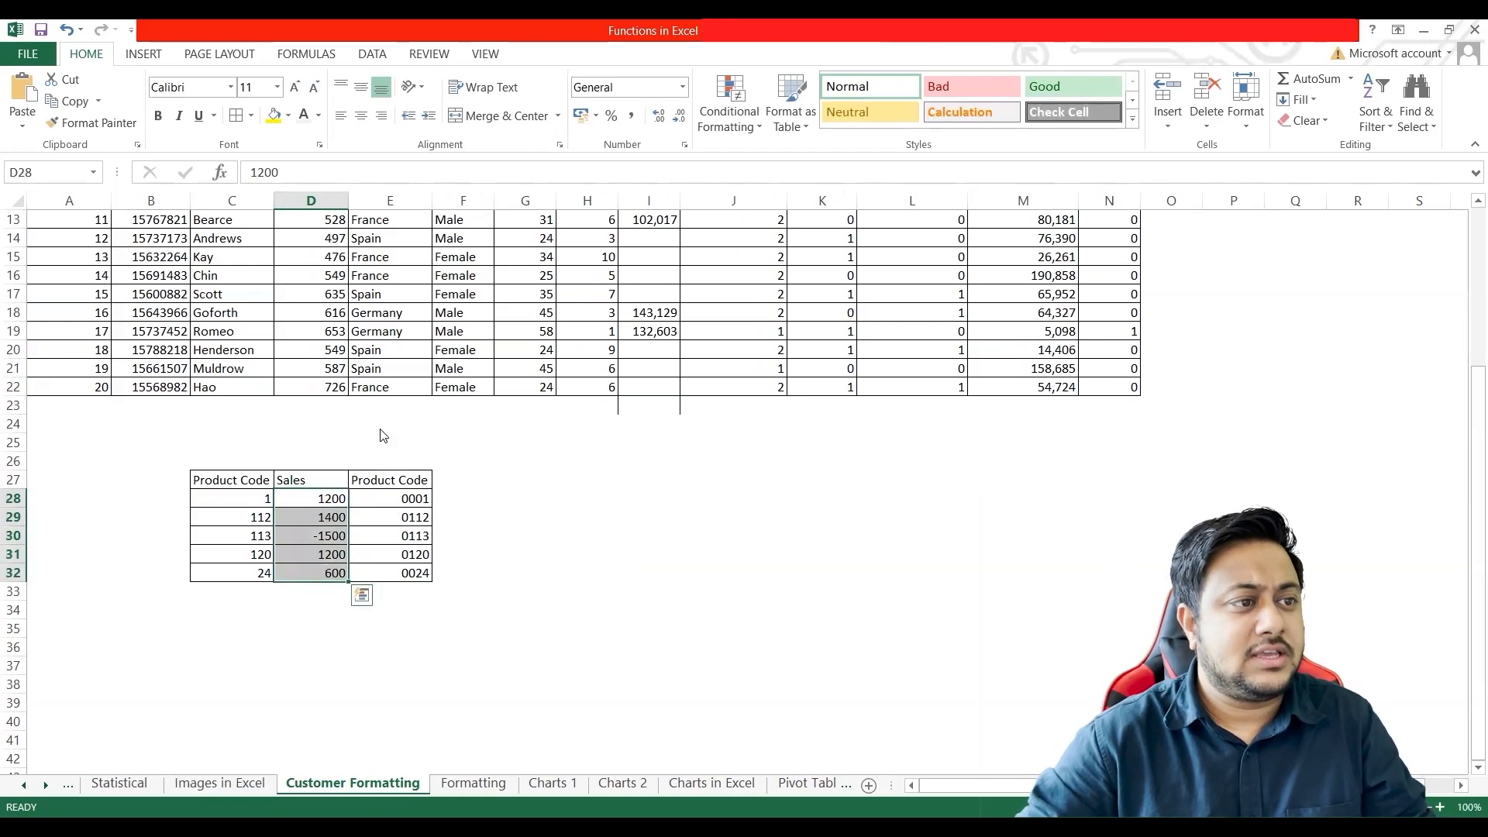
pyautogui.hotkey('ctrl', '1')
pyautogui.moveTo(385, 206); pyautogui.dragTo(776, 201)
pyautogui.click(590, 410)
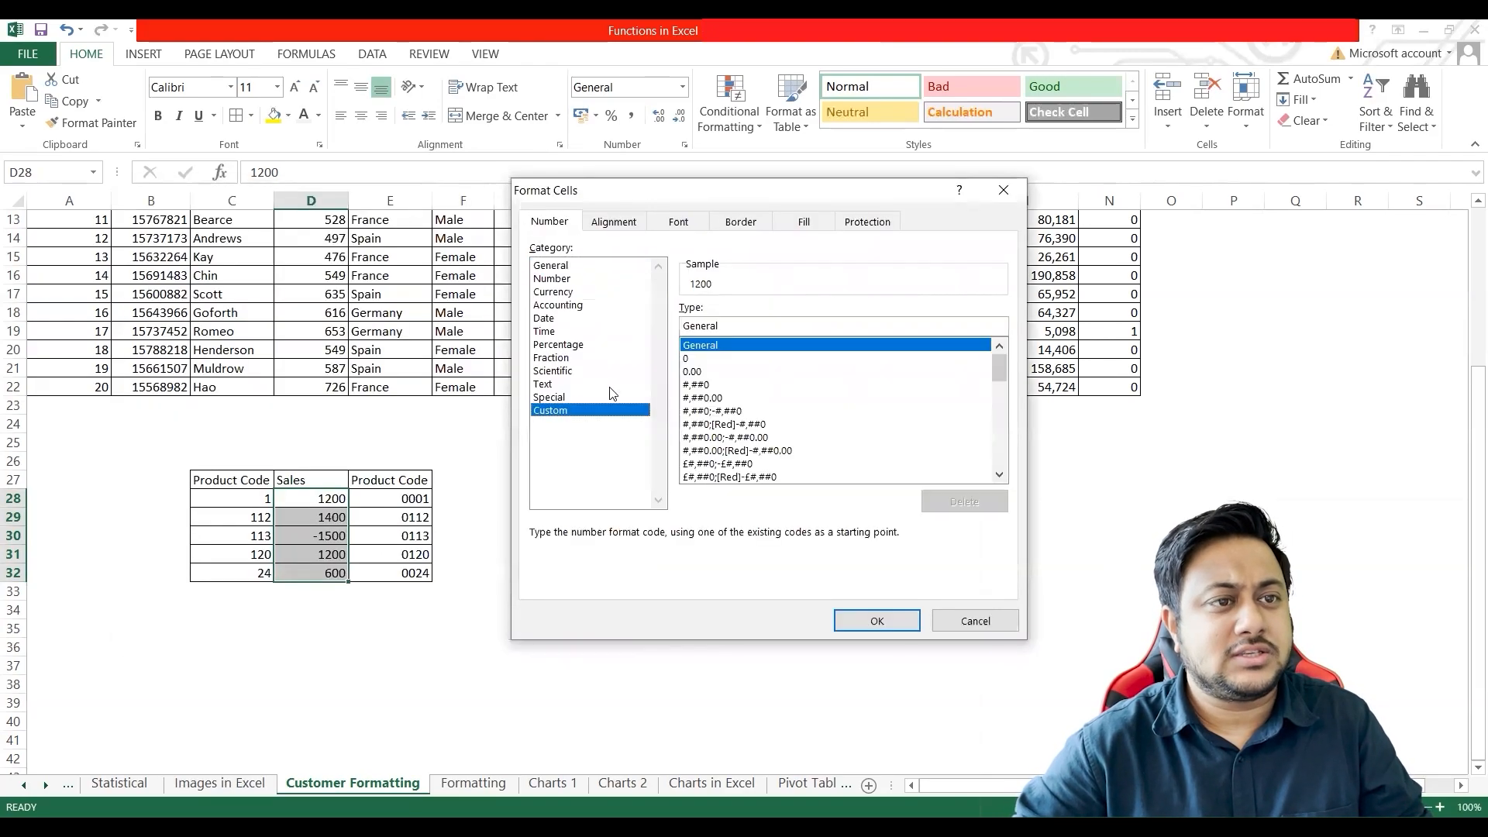
pyautogui.moveTo(730, 330); pyautogui.dragTo(675, 321)
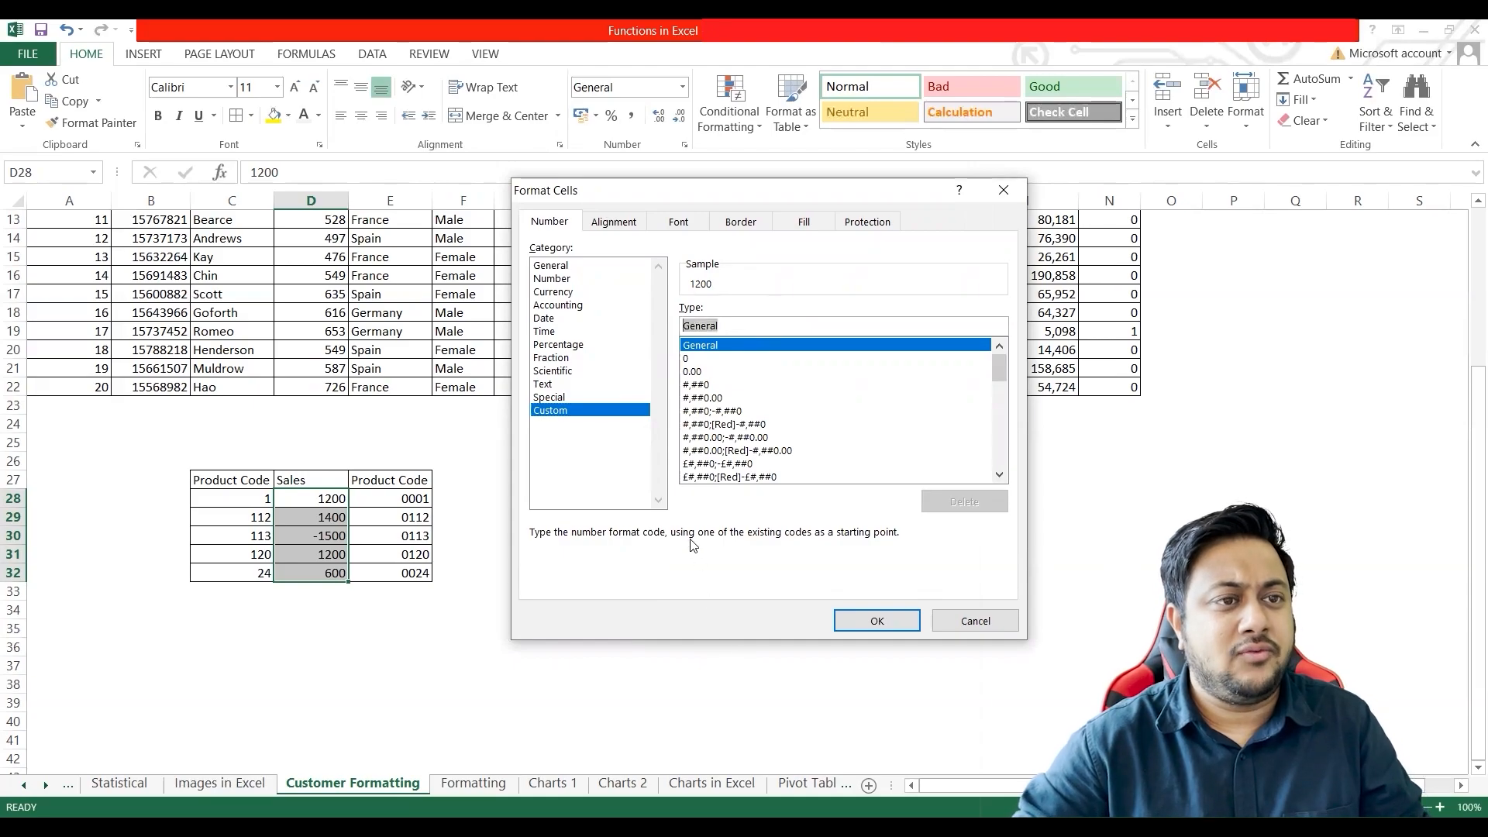
pyautogui.hotkey('alt', 'Tab')
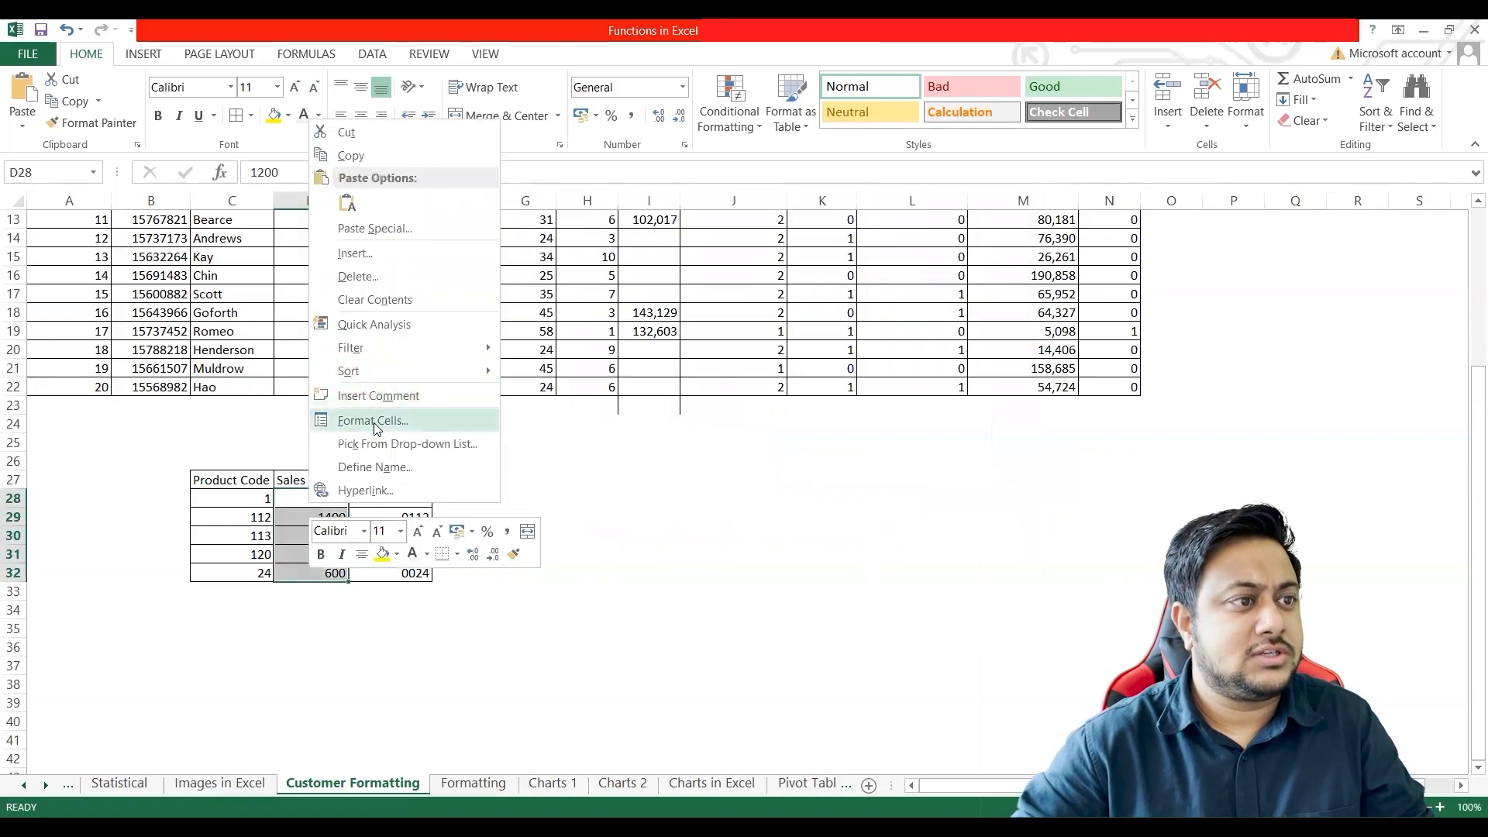
# Step: Format the Sales values in D28:D32 as Number with 0 decimal places
pyautogui.click(374, 425)
pyautogui.click(420, 316)
pyautogui.click(420, 316)
pyautogui.click(173, 414)
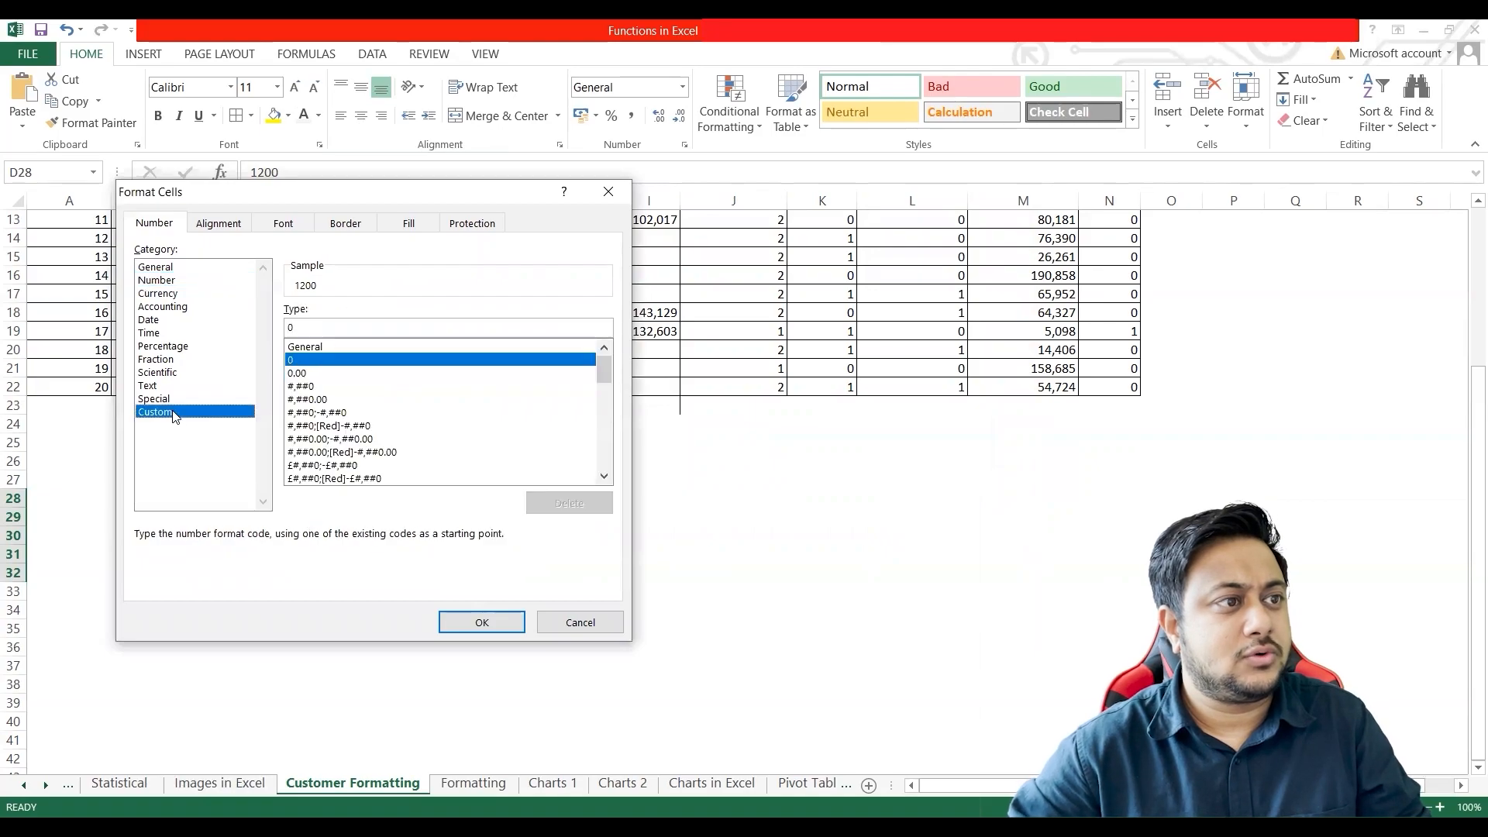
pyautogui.click(166, 284)
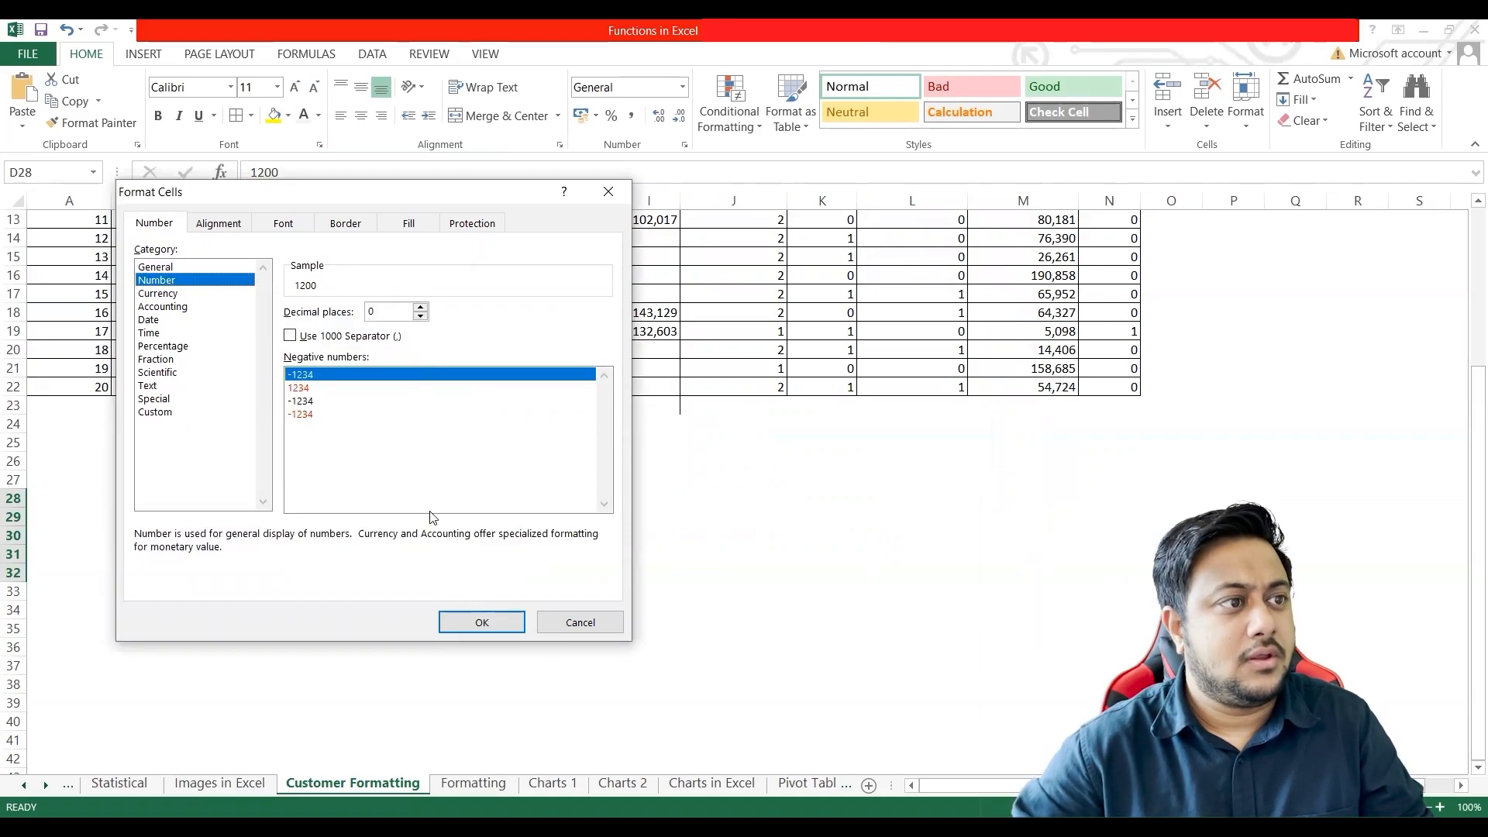
pyautogui.click(462, 626)
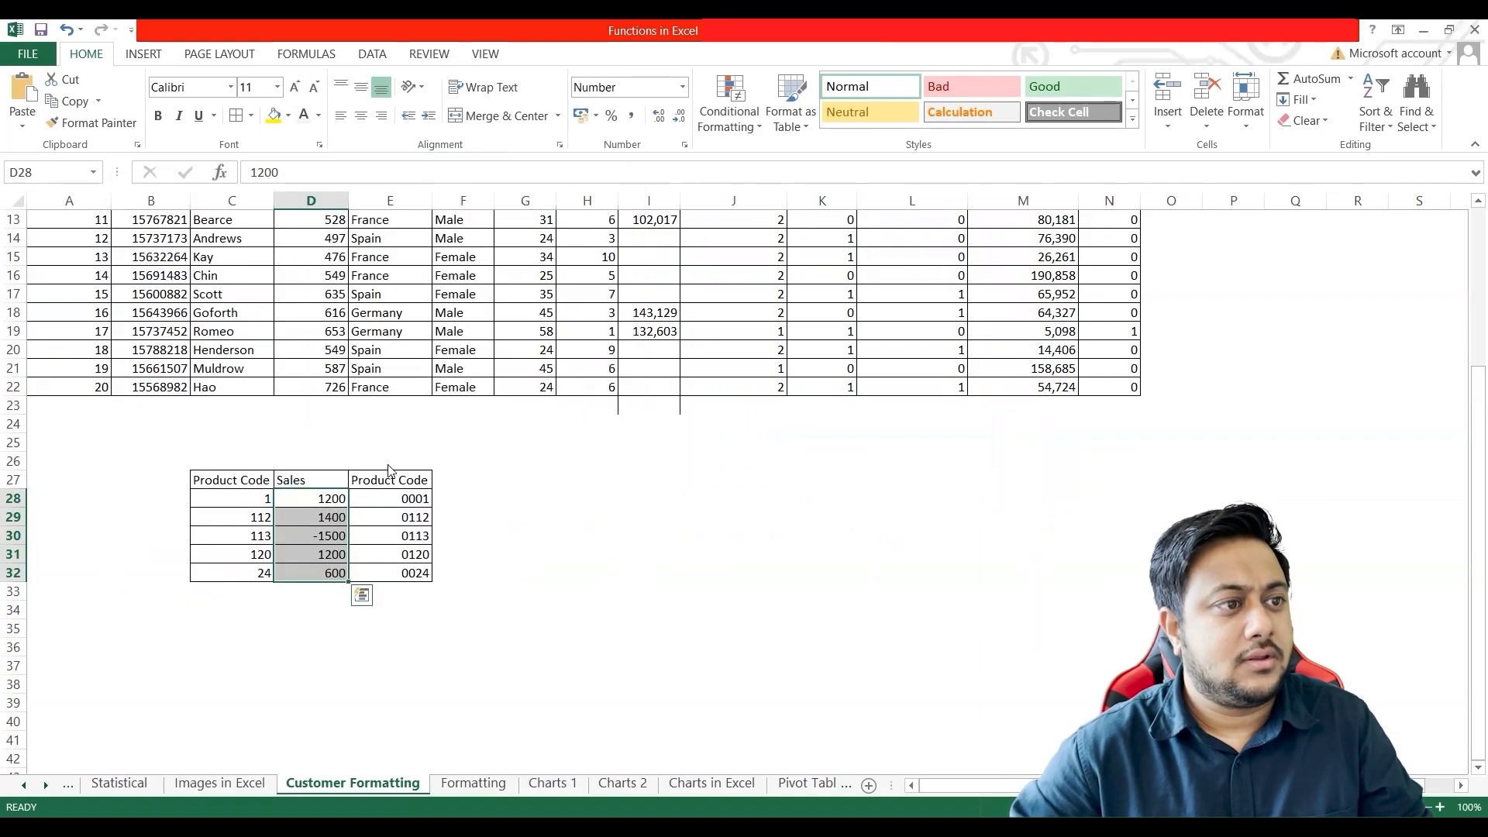
# Step: Turn on the thousands separator for the Sales values in D28:D32
pyautogui.hotkey('ctrl', '1')
pyautogui.click(200, 419)
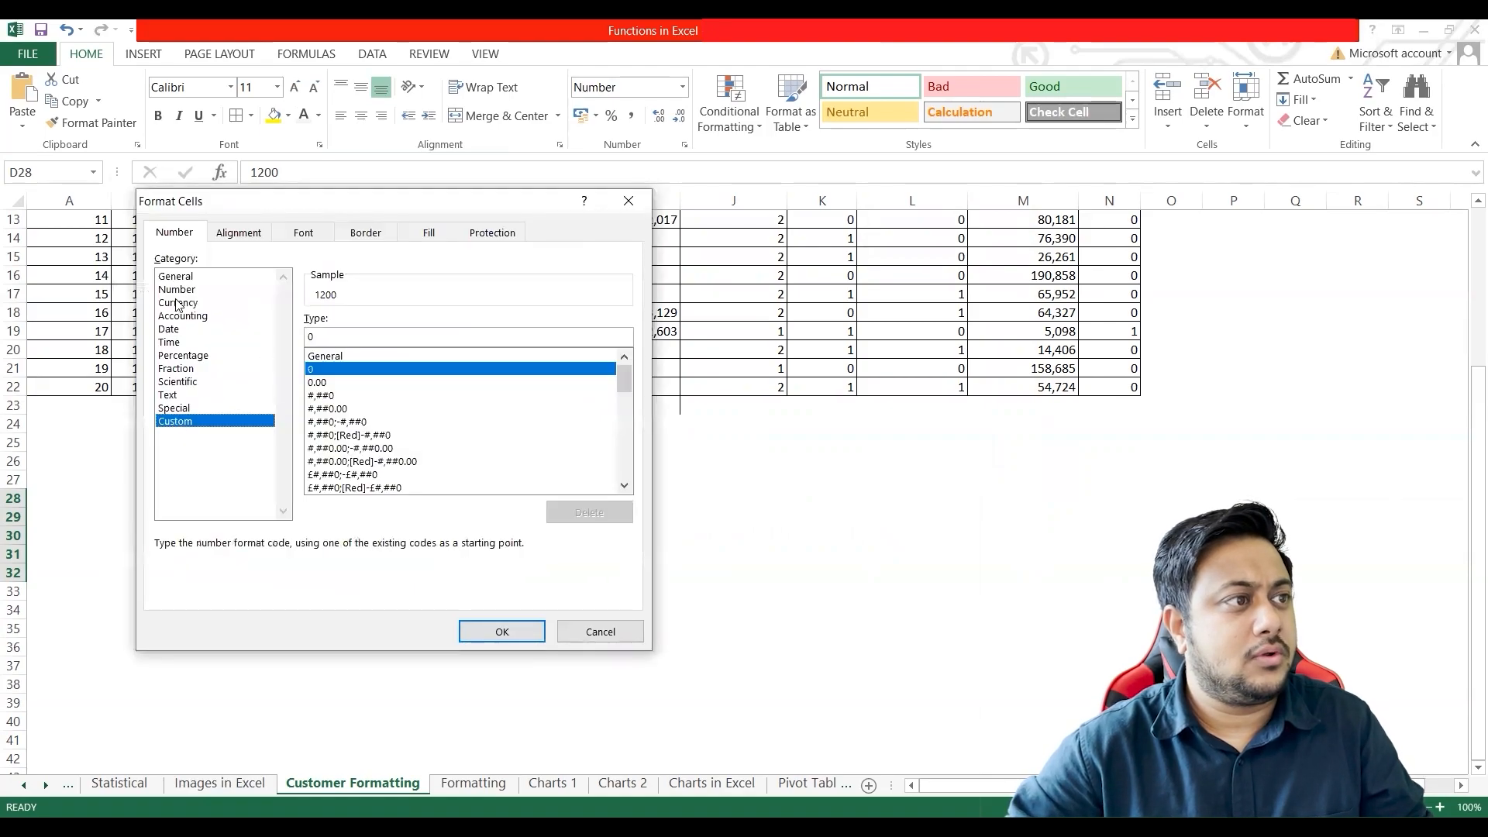
pyautogui.click(177, 290)
pyautogui.click(356, 345)
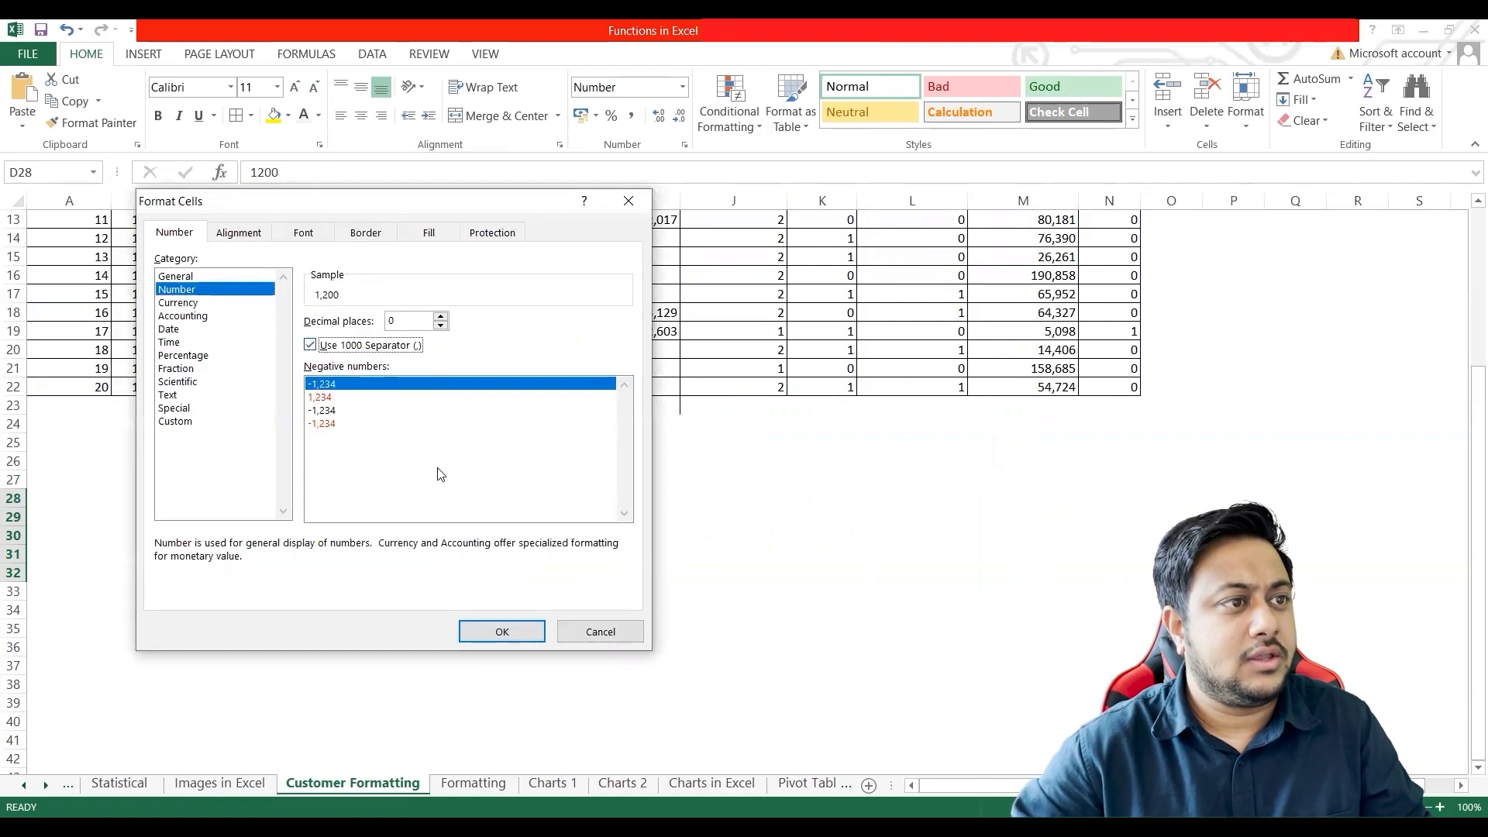
pyautogui.click(503, 642)
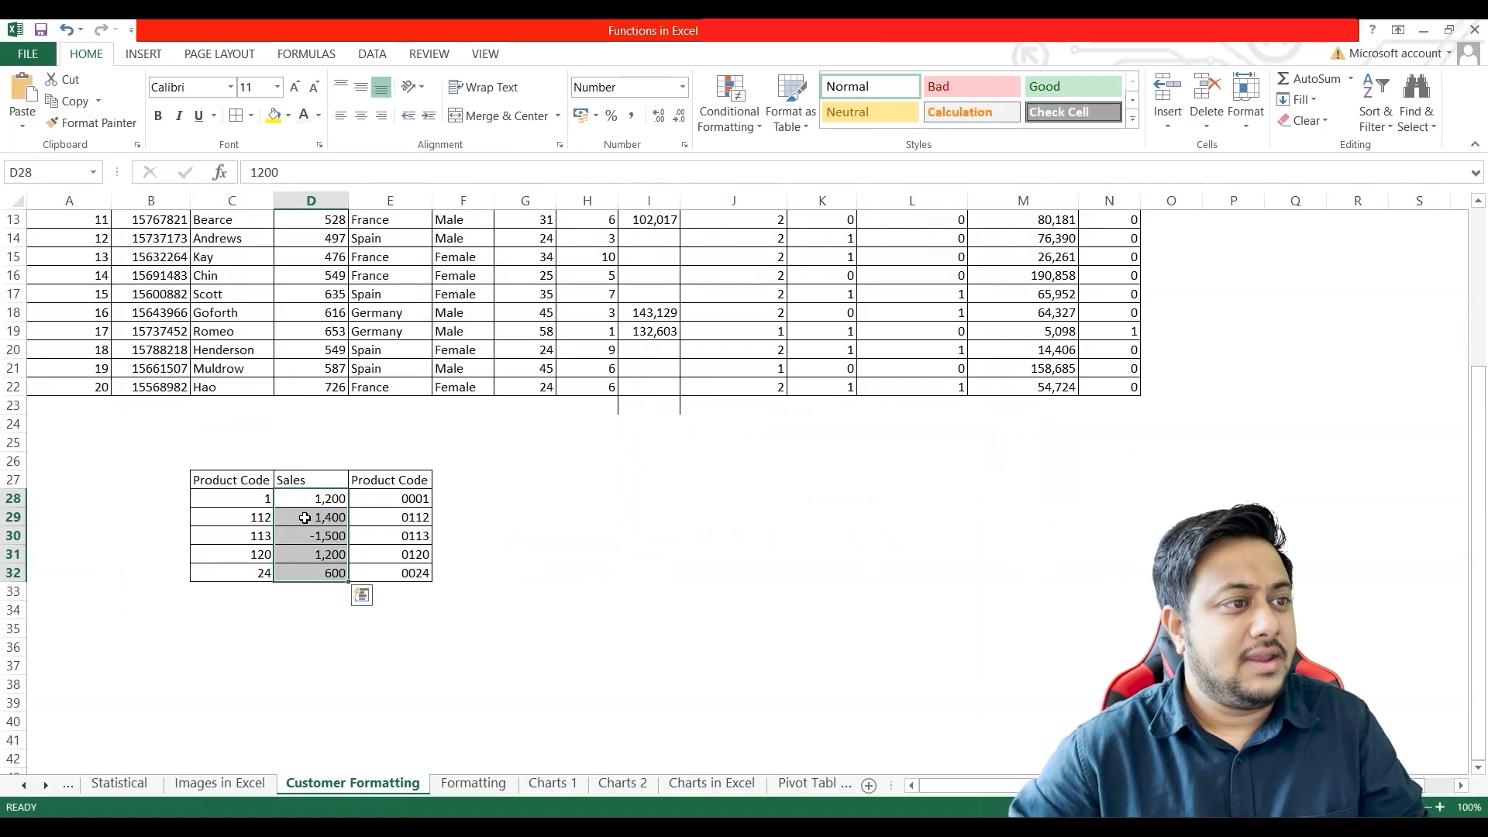
# Step: Examine the custom format code behind the Sales values and leave the cell formatting settings without changes
pyautogui.hotkey('ctrl', '1')
pyautogui.moveTo(329, 334); pyautogui.dragTo(222, 331)
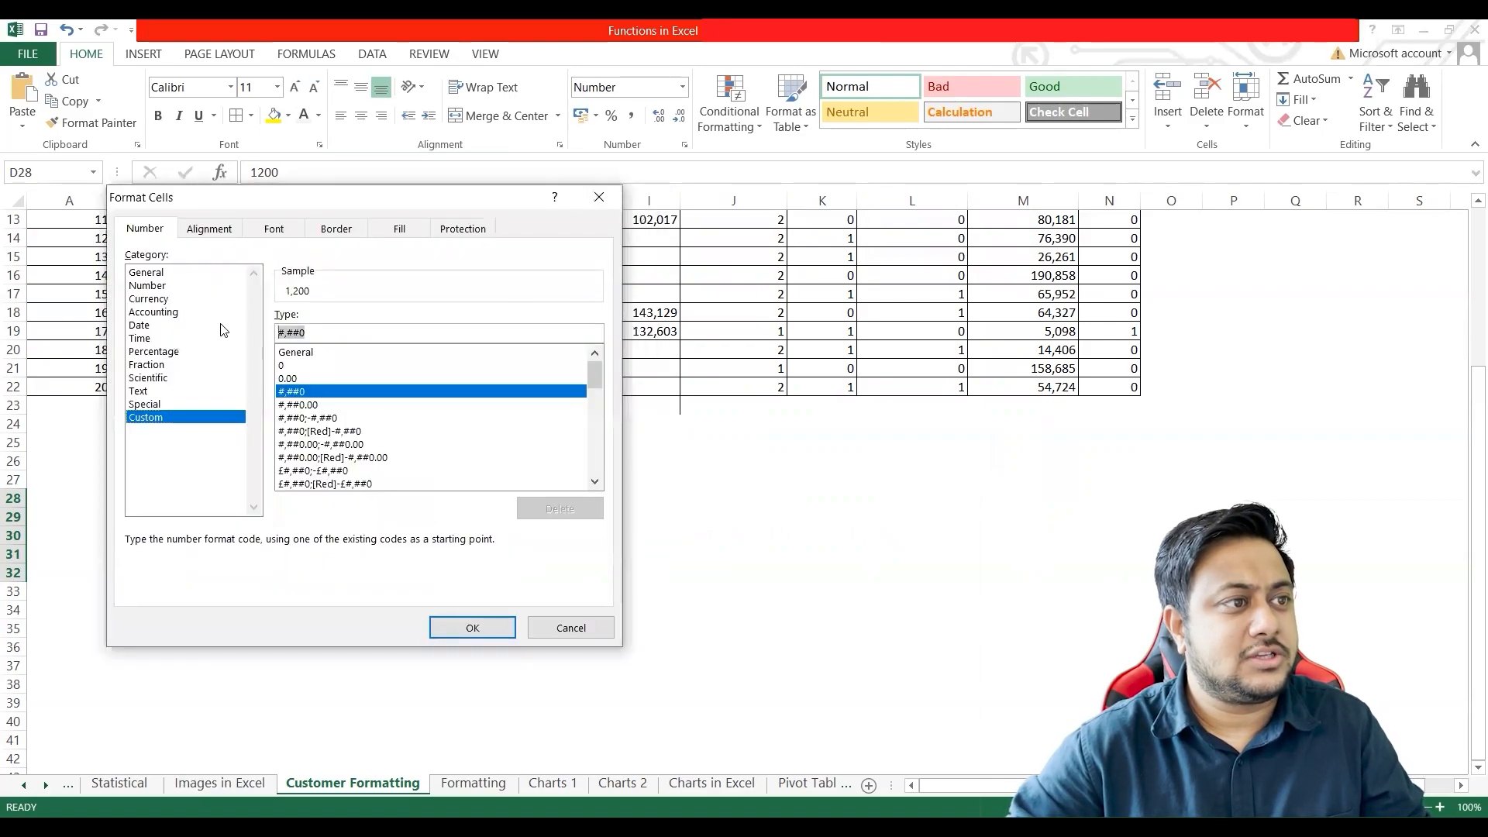
pyautogui.click(565, 628)
# Step: Apply the custom number format #,##0;"Negative" to the Sales values in D28:D32 and check the stored value in D30
pyautogui.rightClick(310, 531)
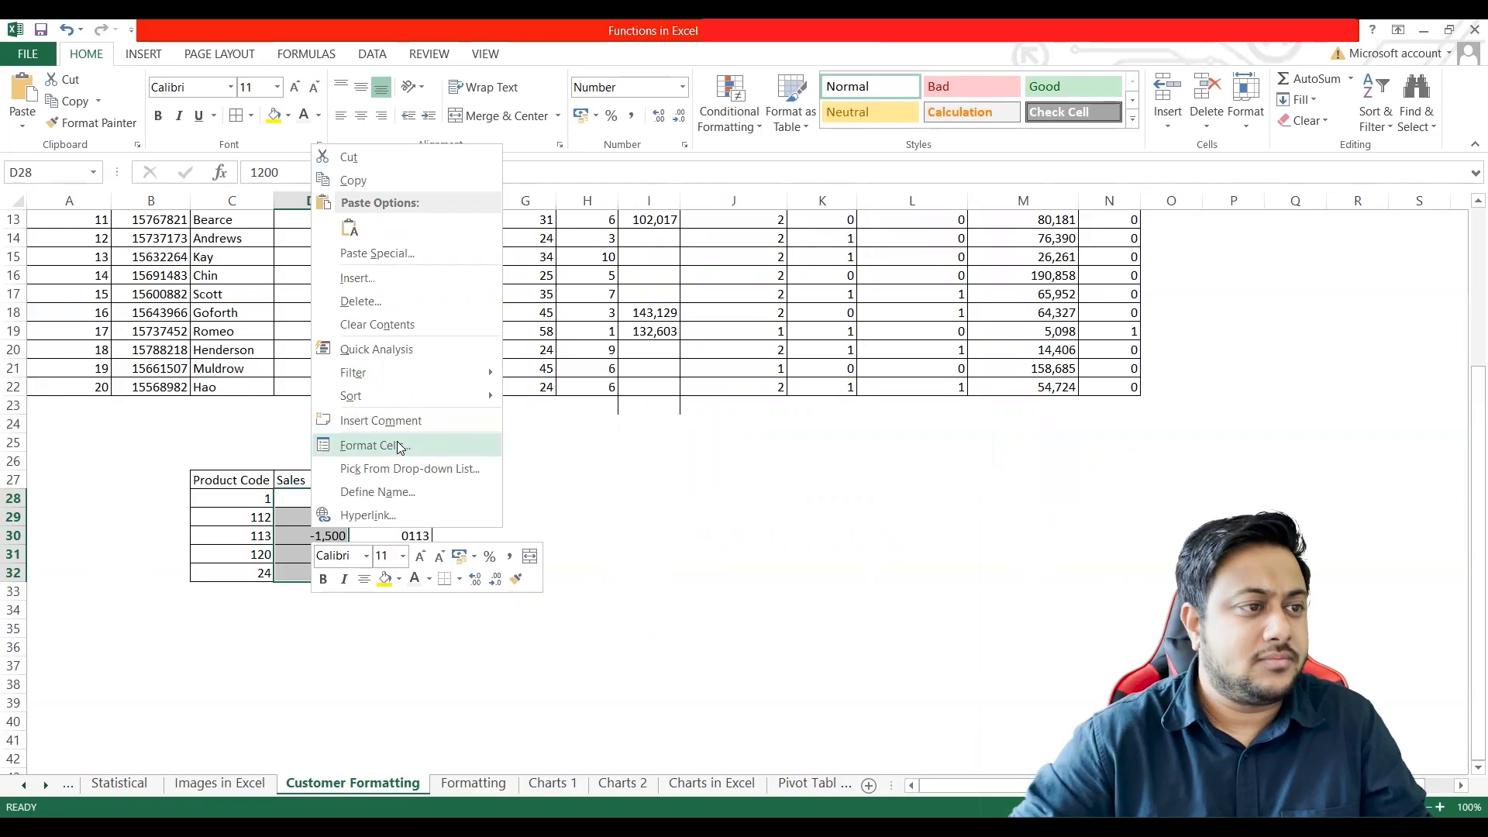
pyautogui.click(401, 458)
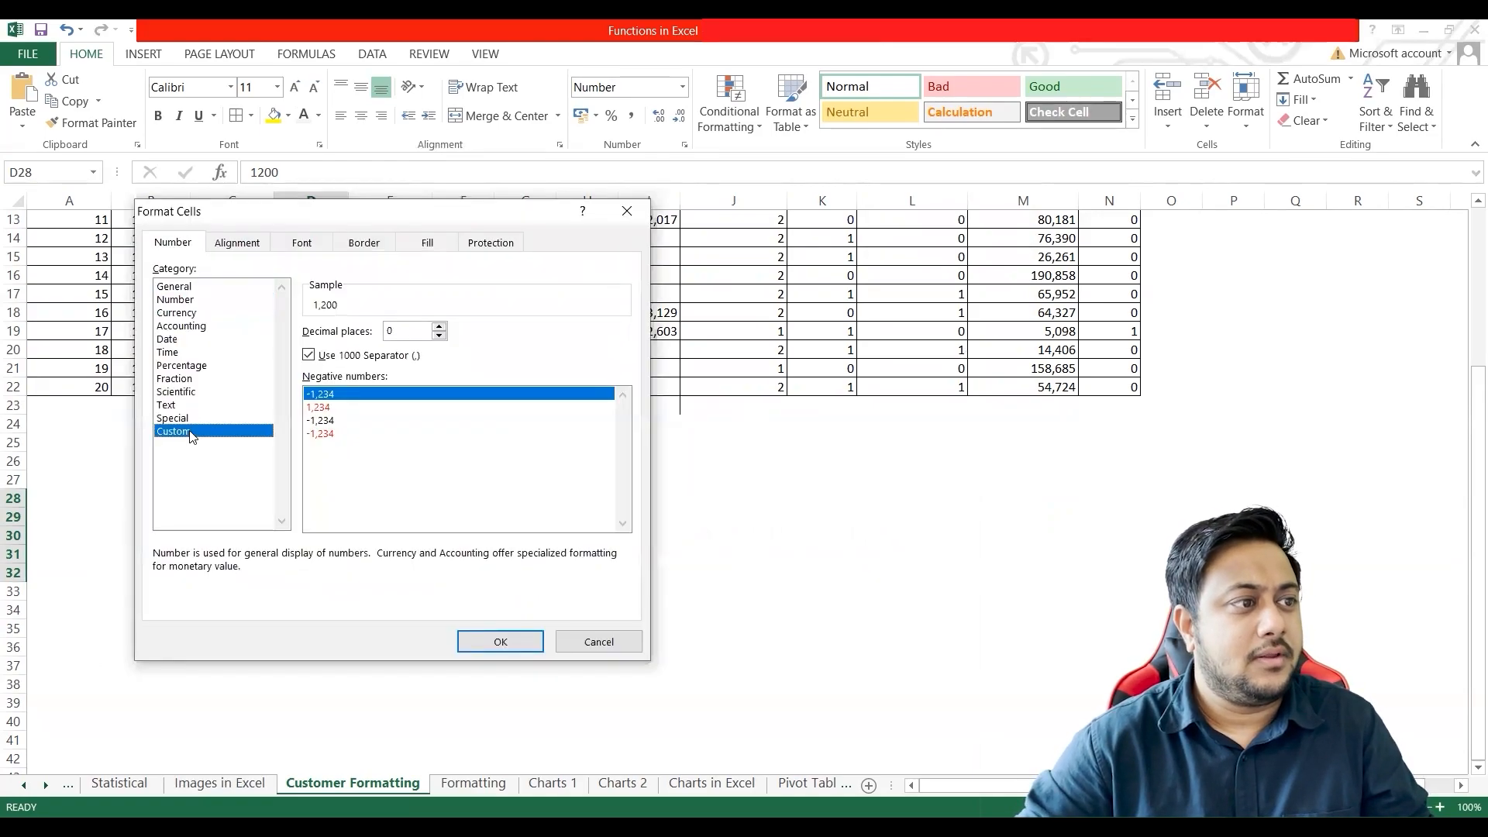
pyautogui.moveTo(374, 215); pyautogui.dragTo(786, 219)
pyautogui.press('Right')
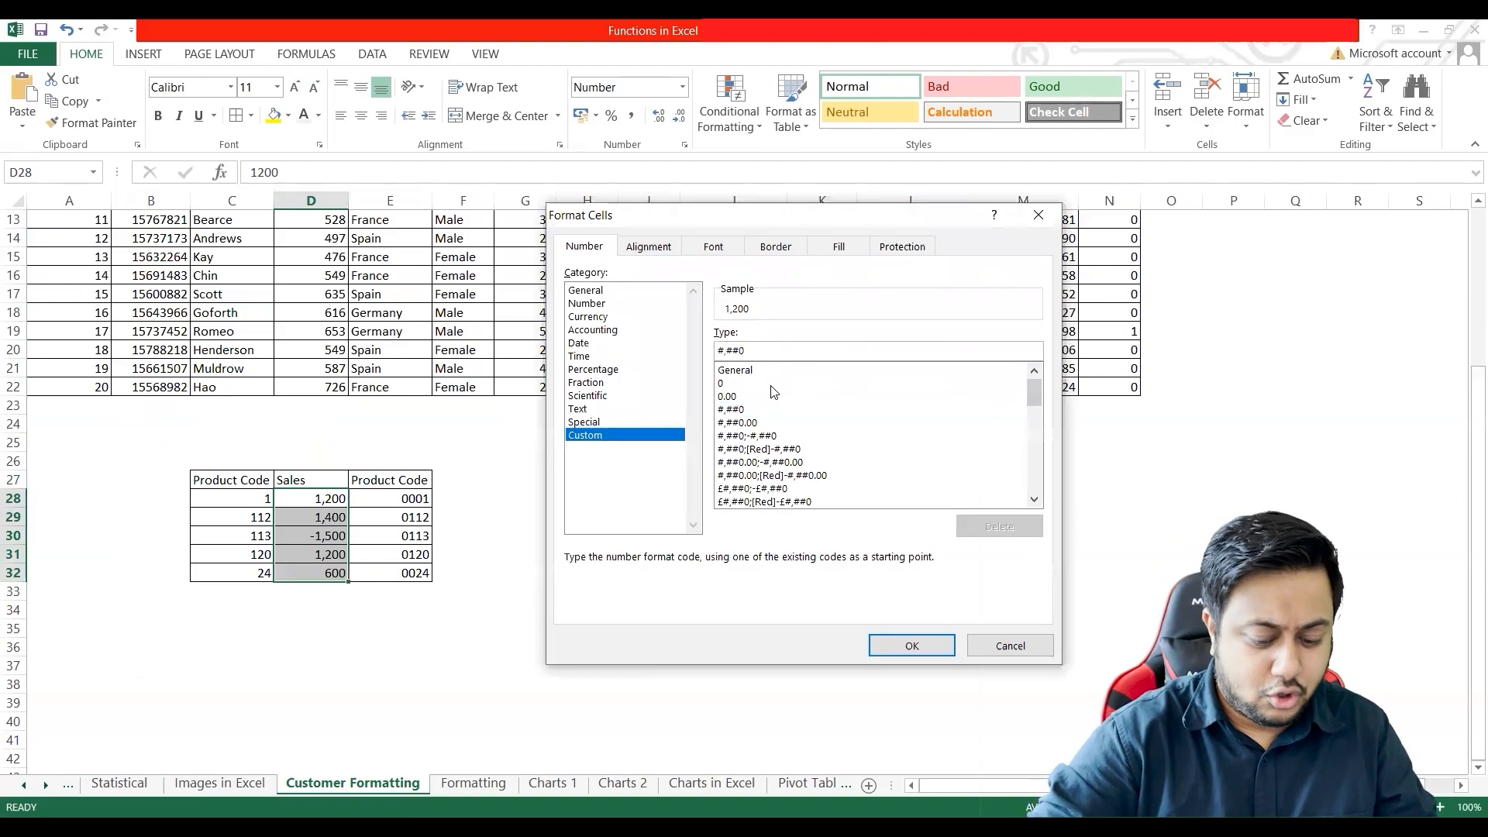
pyautogui.write(';"Negative')
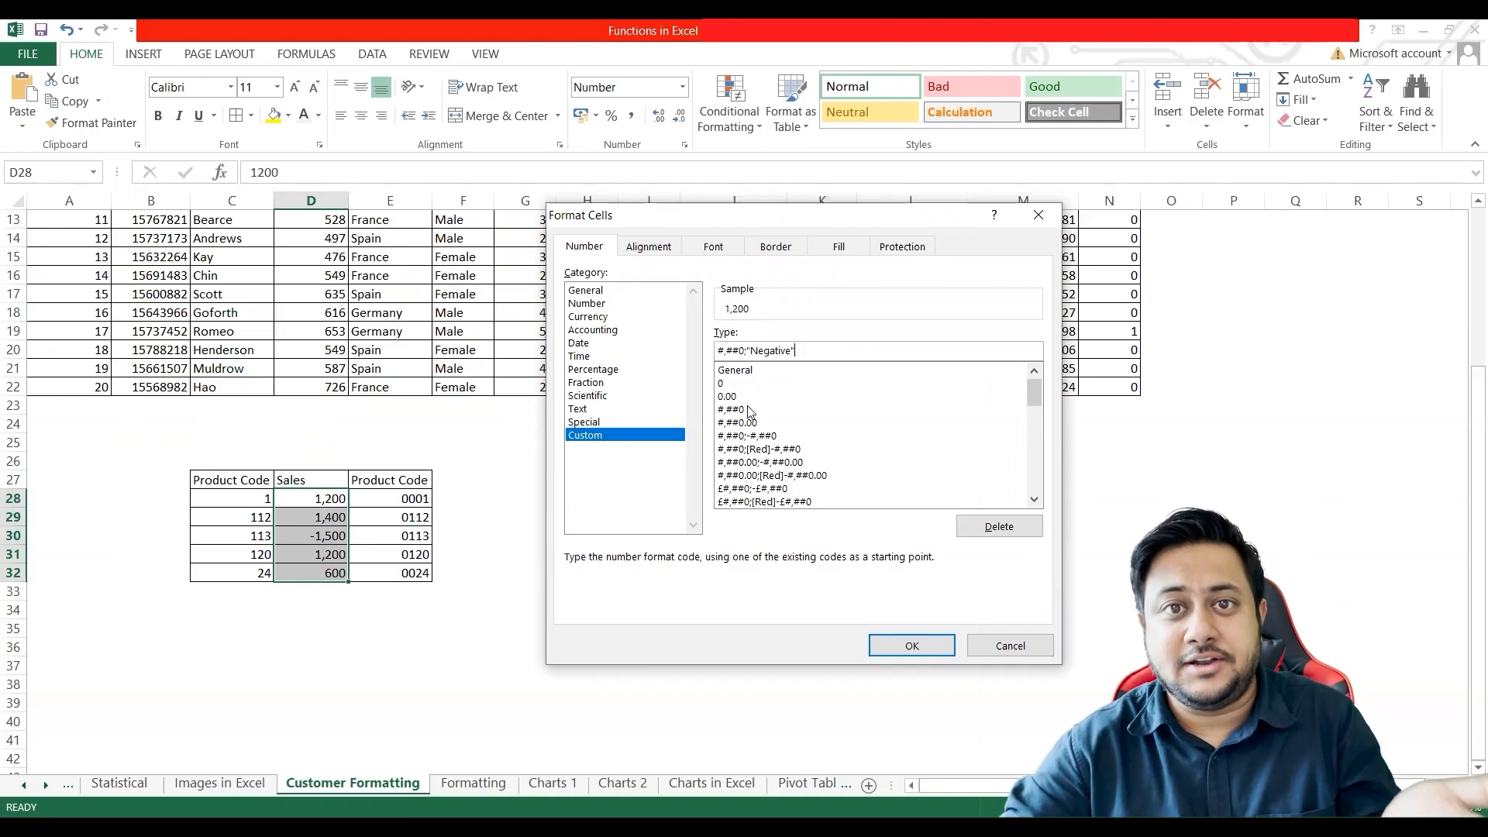
pyautogui.click(890, 647)
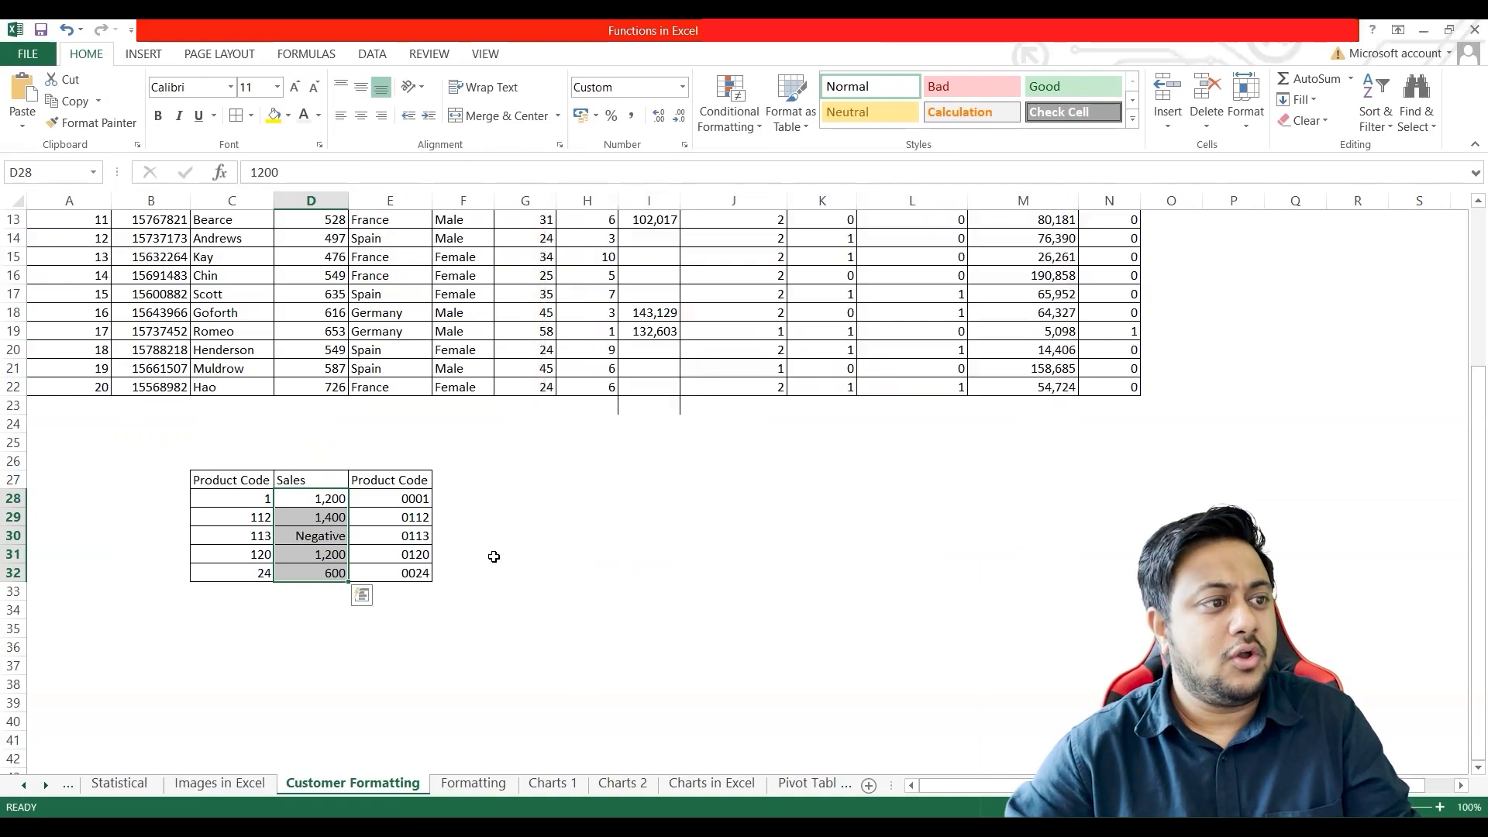
pyautogui.click(308, 539)
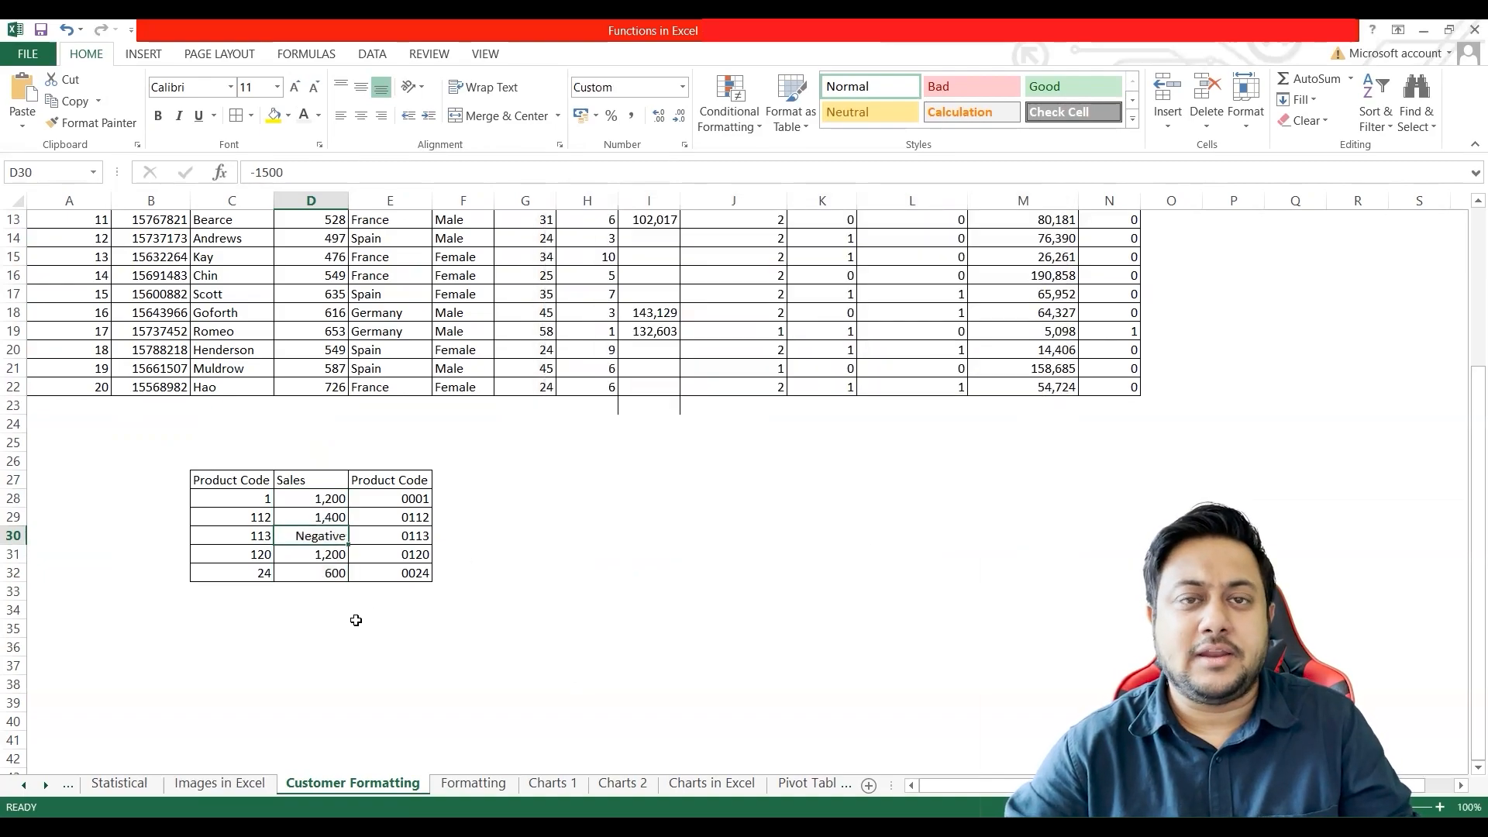
# Step: Enter the formula =SUM(D28:D32) in cell D36 to total the Sales values
pyautogui.doubleClick(327, 647)
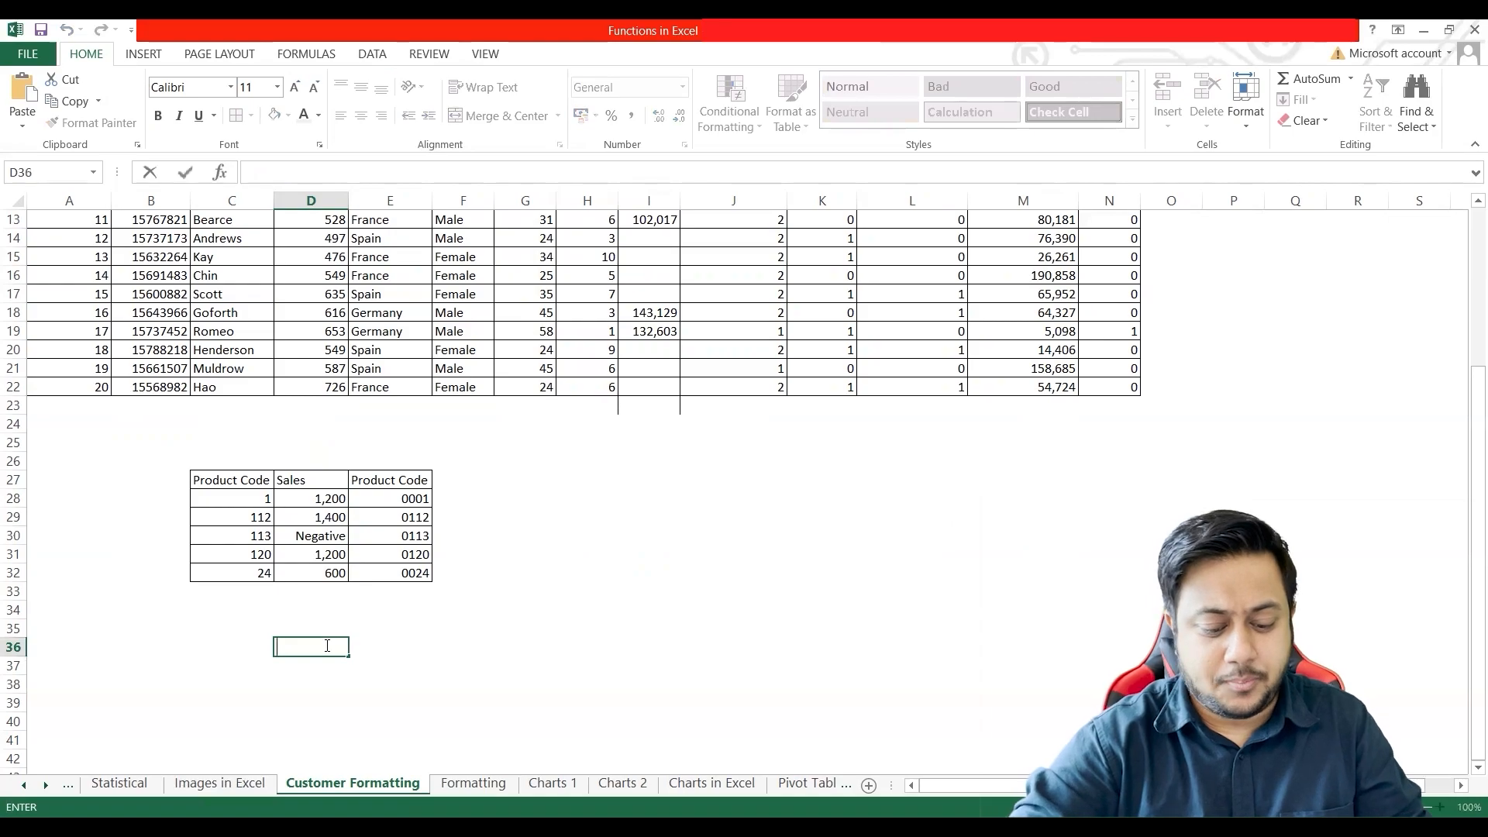
pyautogui.write('=SUM(')
pyautogui.moveTo(309, 498); pyautogui.dragTo(309, 571)
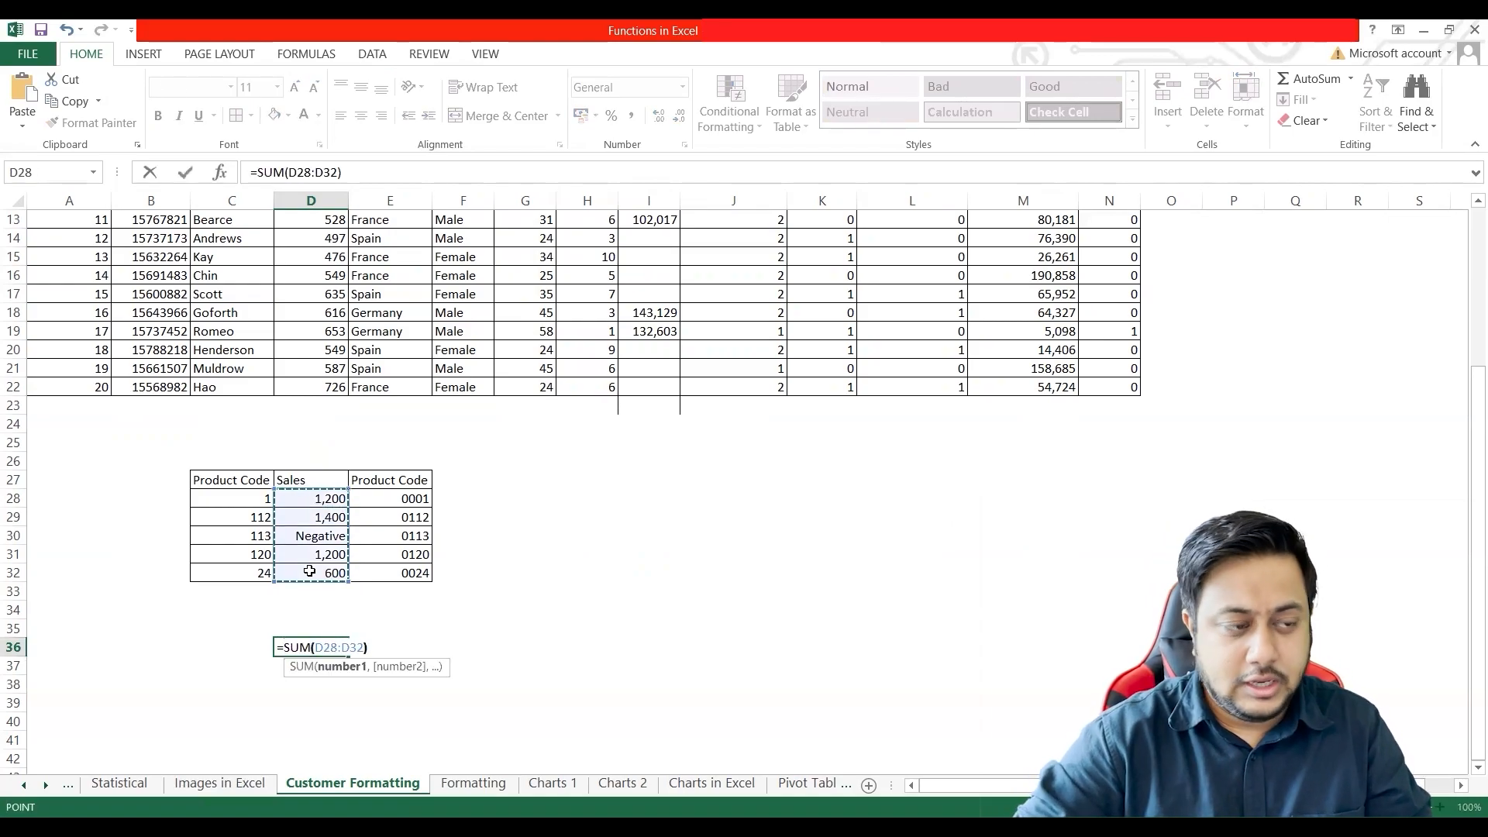
pyautogui.press('Return')
# Step: Compare the total in D36 with the values actually stored in the Sales cells D28:D32
pyautogui.click(324, 651)
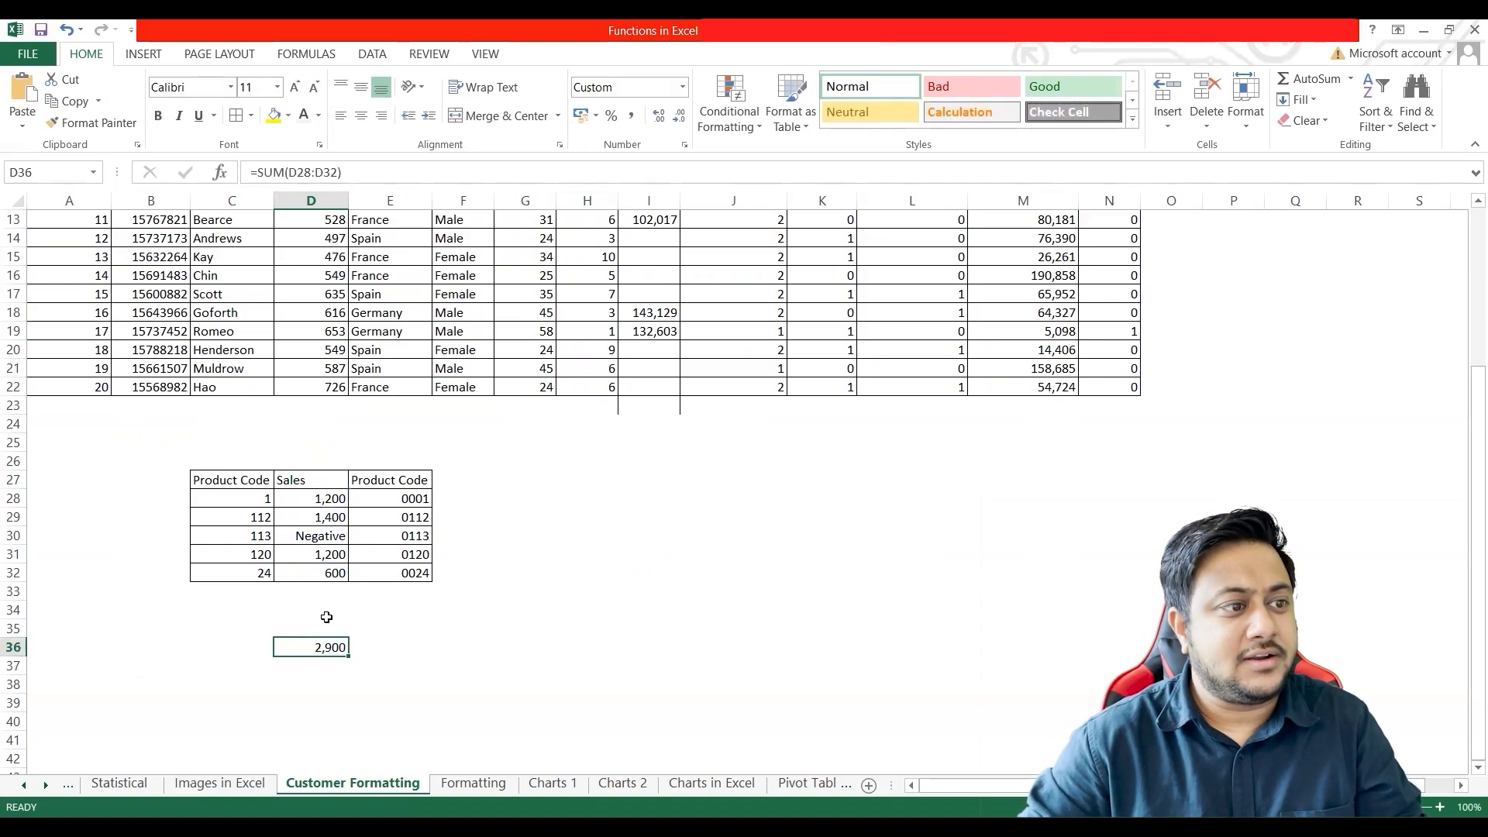
pyautogui.click(327, 505)
pyautogui.click(321, 520)
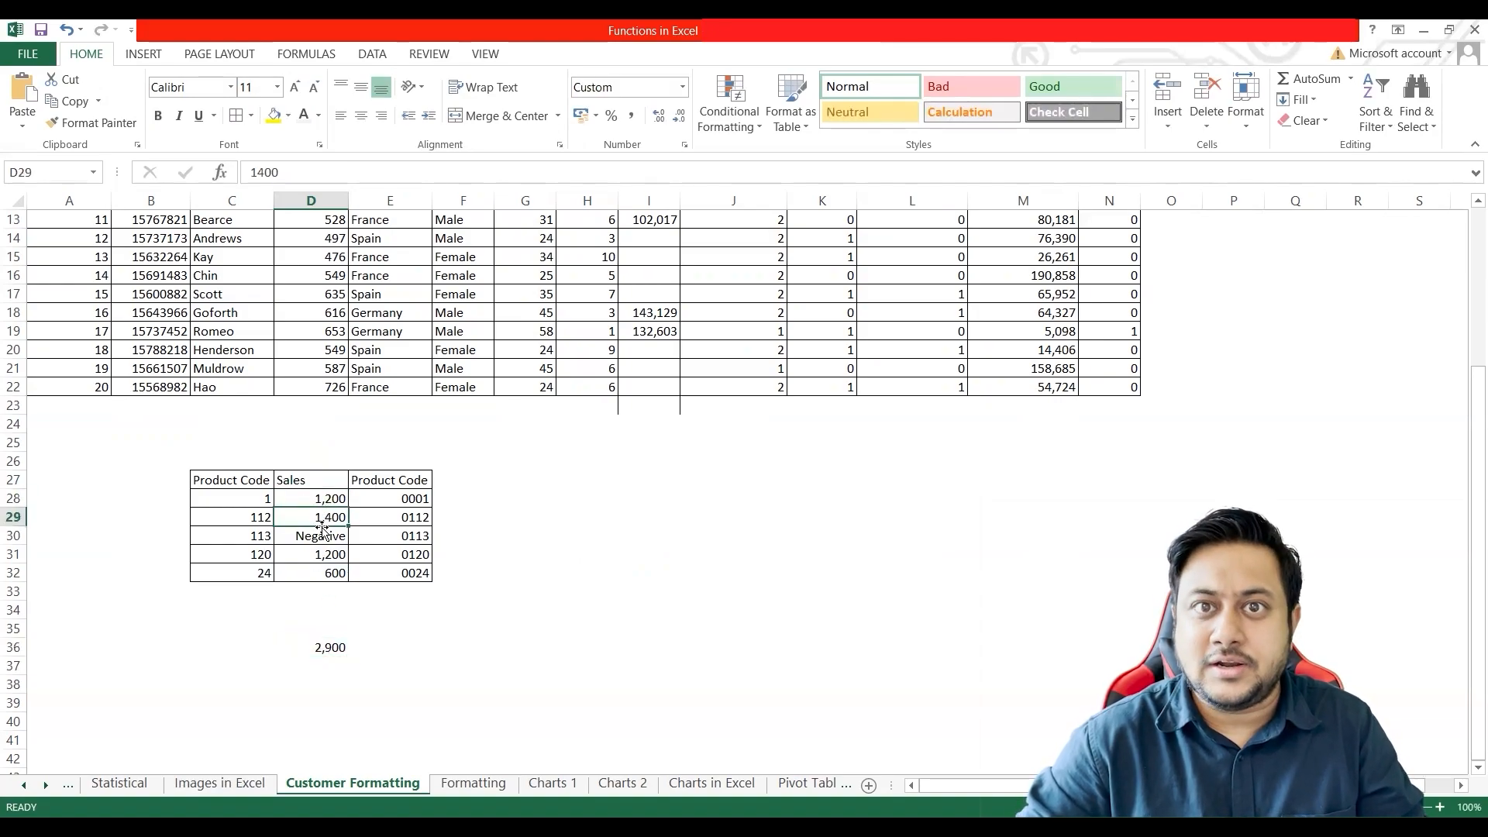
pyautogui.click(321, 556)
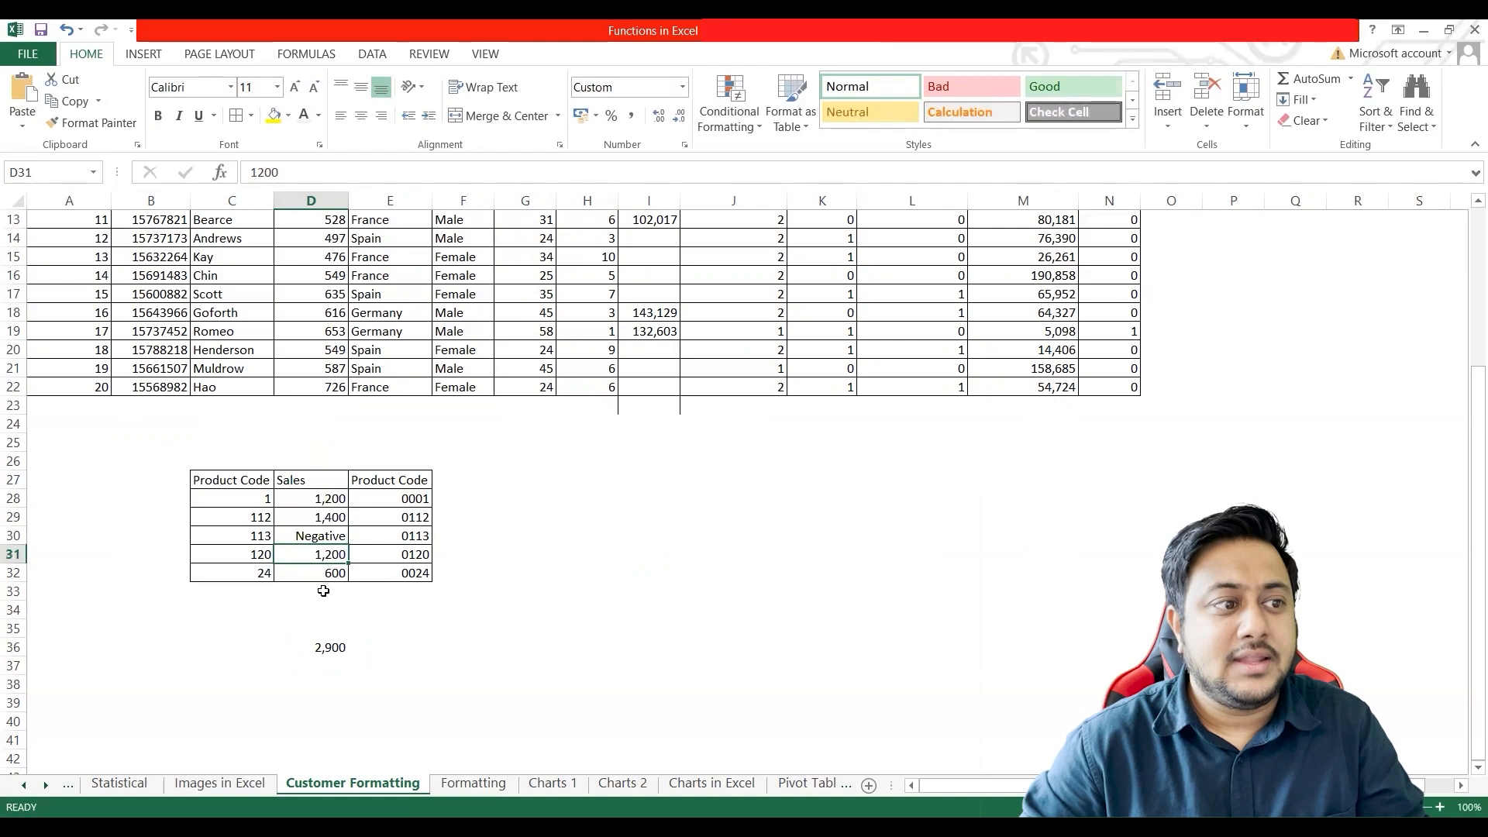
pyautogui.click(330, 574)
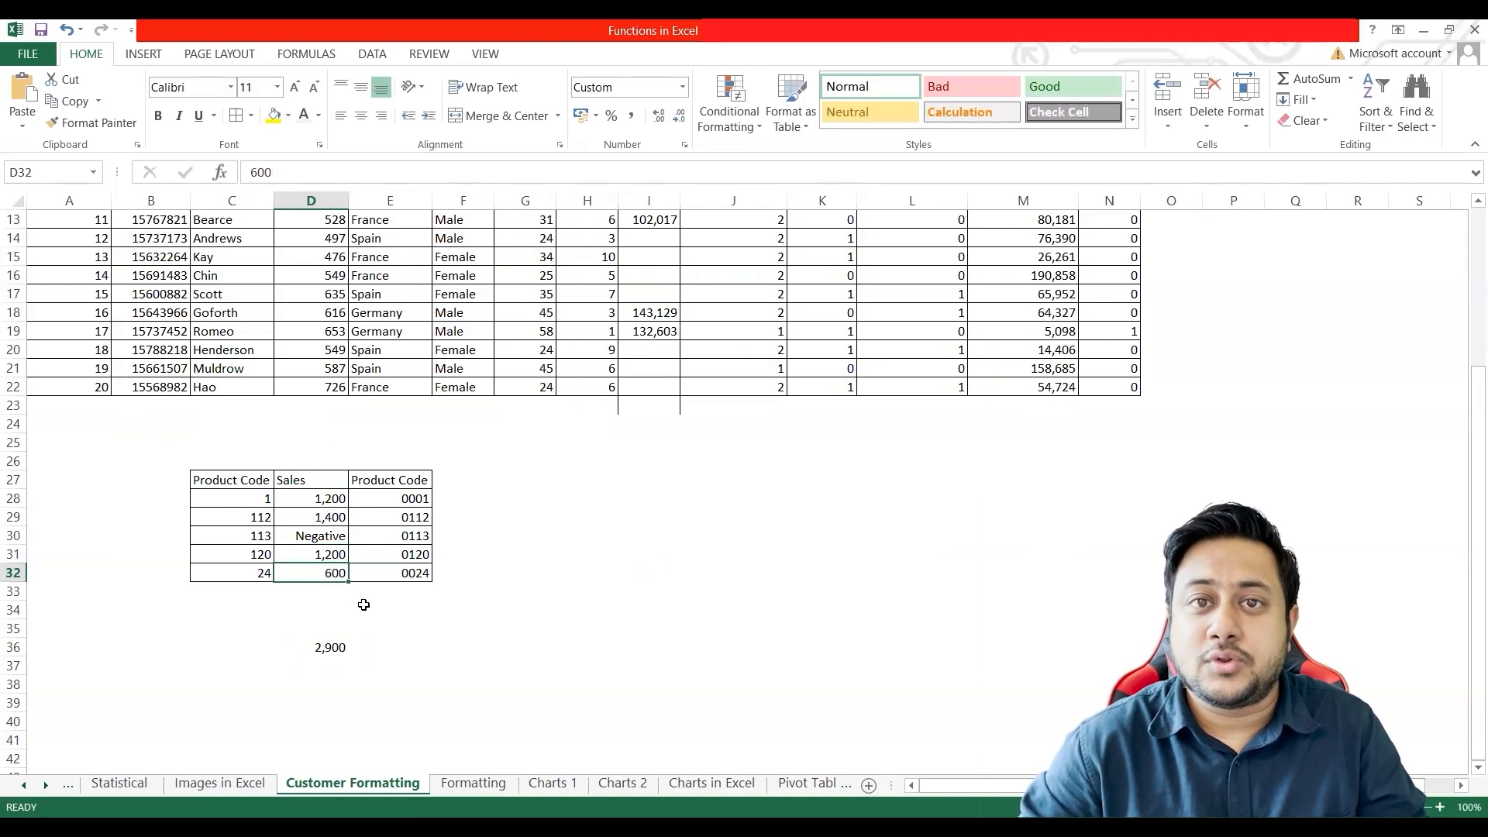
pyautogui.click(329, 537)
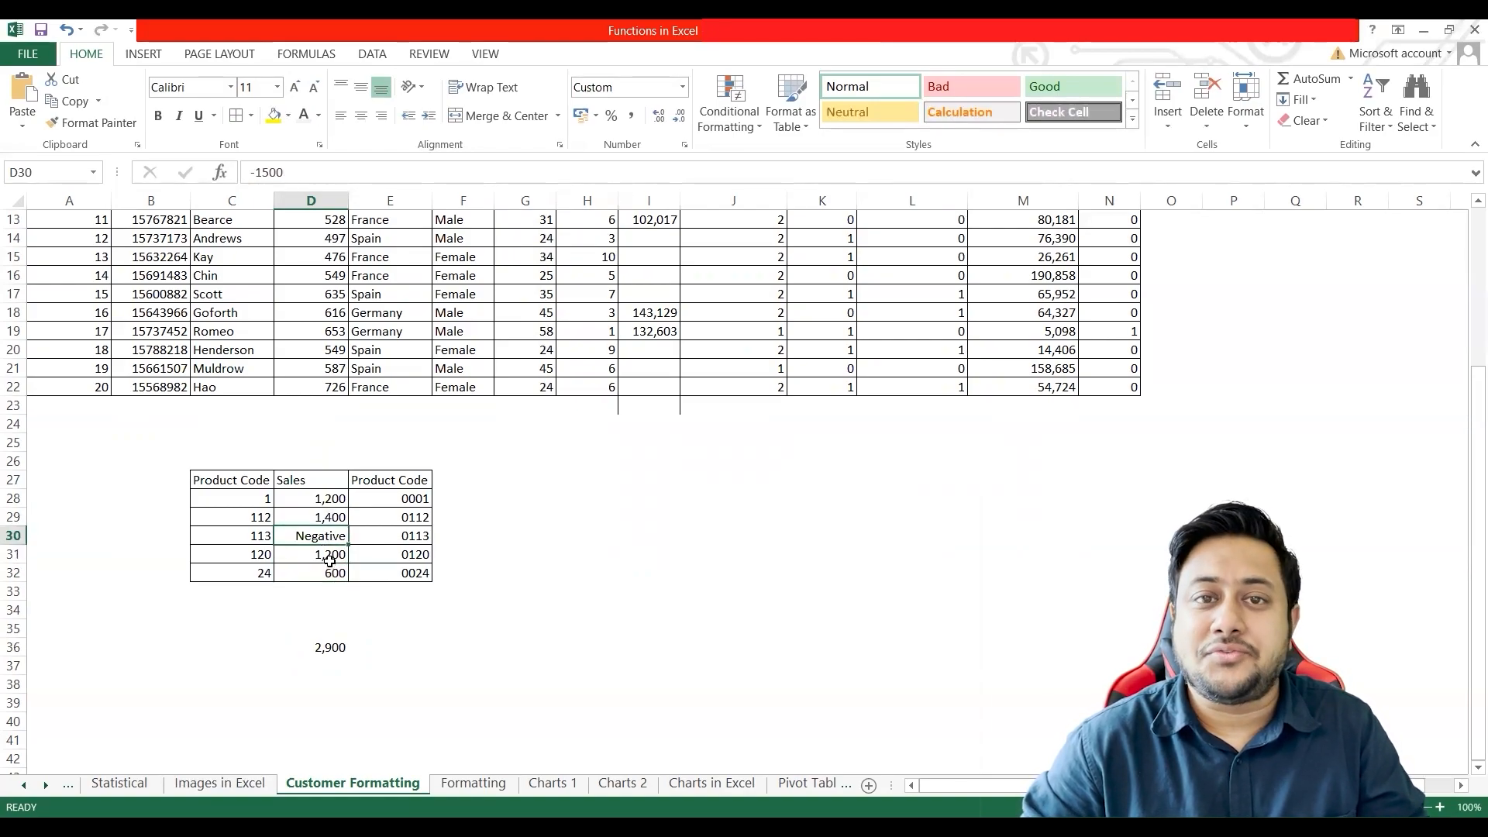
pyautogui.click(329, 500)
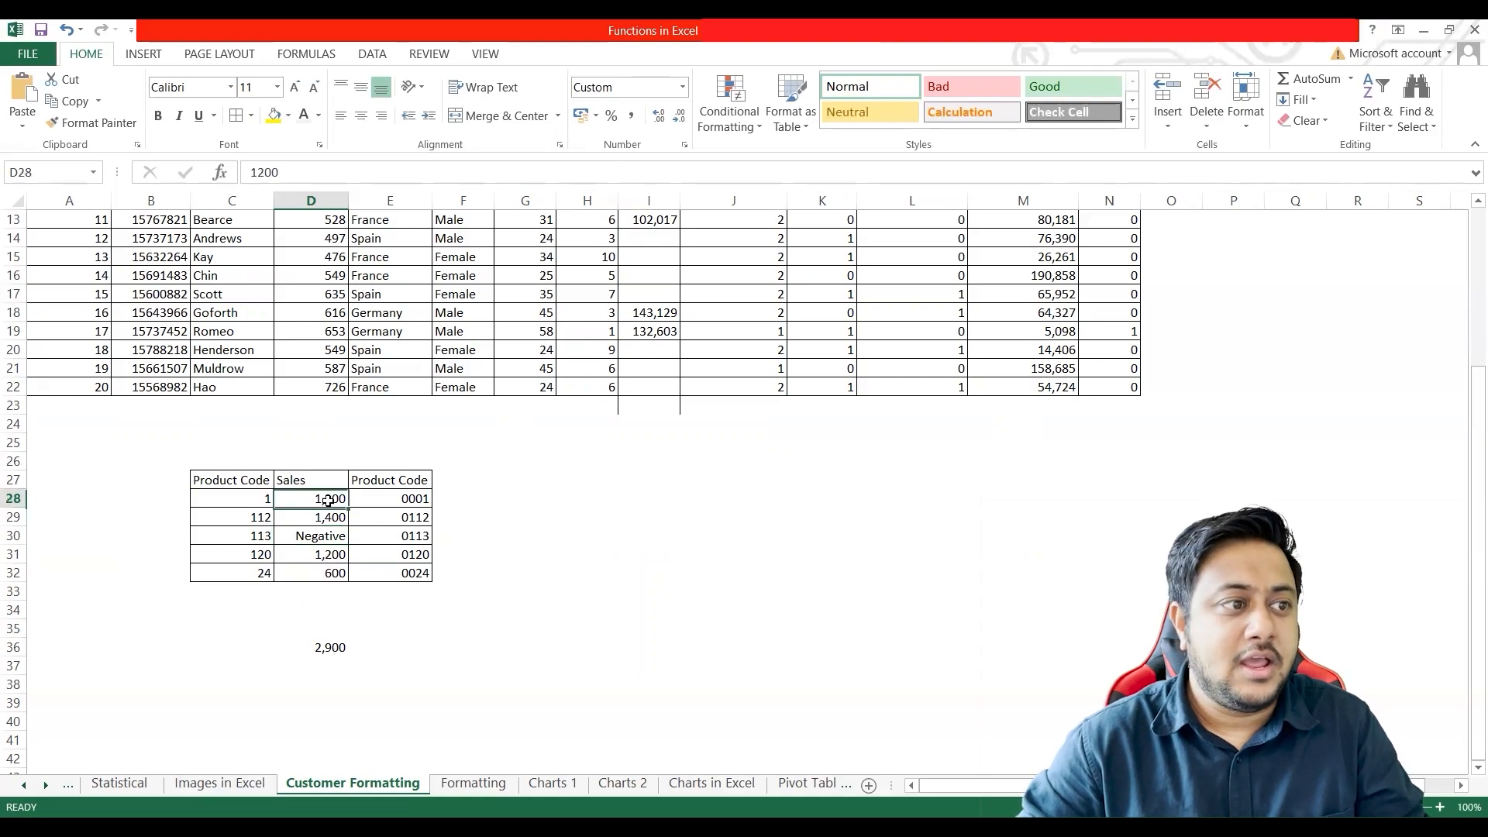
pyautogui.moveTo(328, 500); pyautogui.dragTo(330, 572)
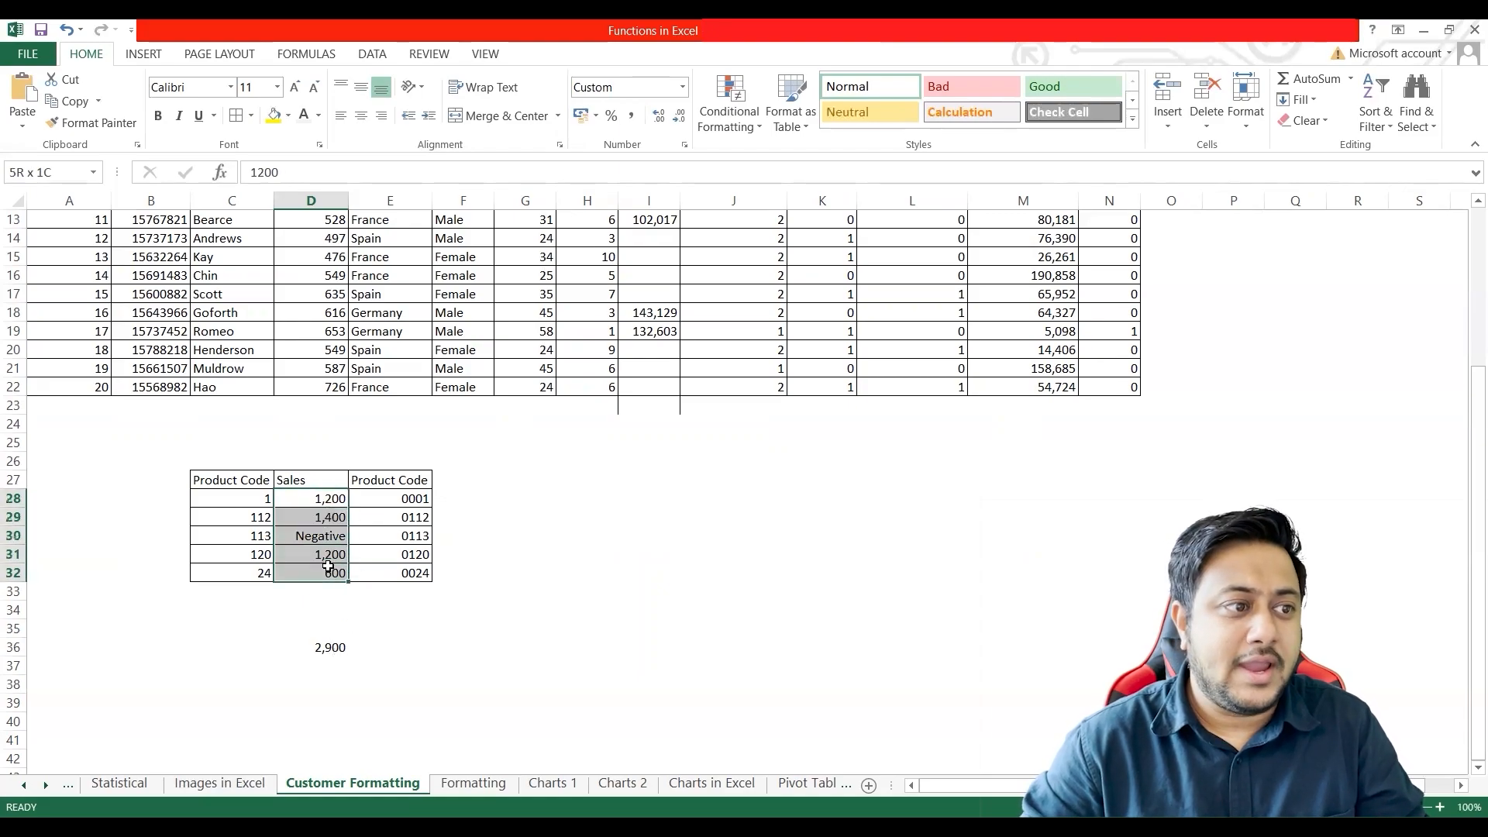
pyautogui.click(326, 649)
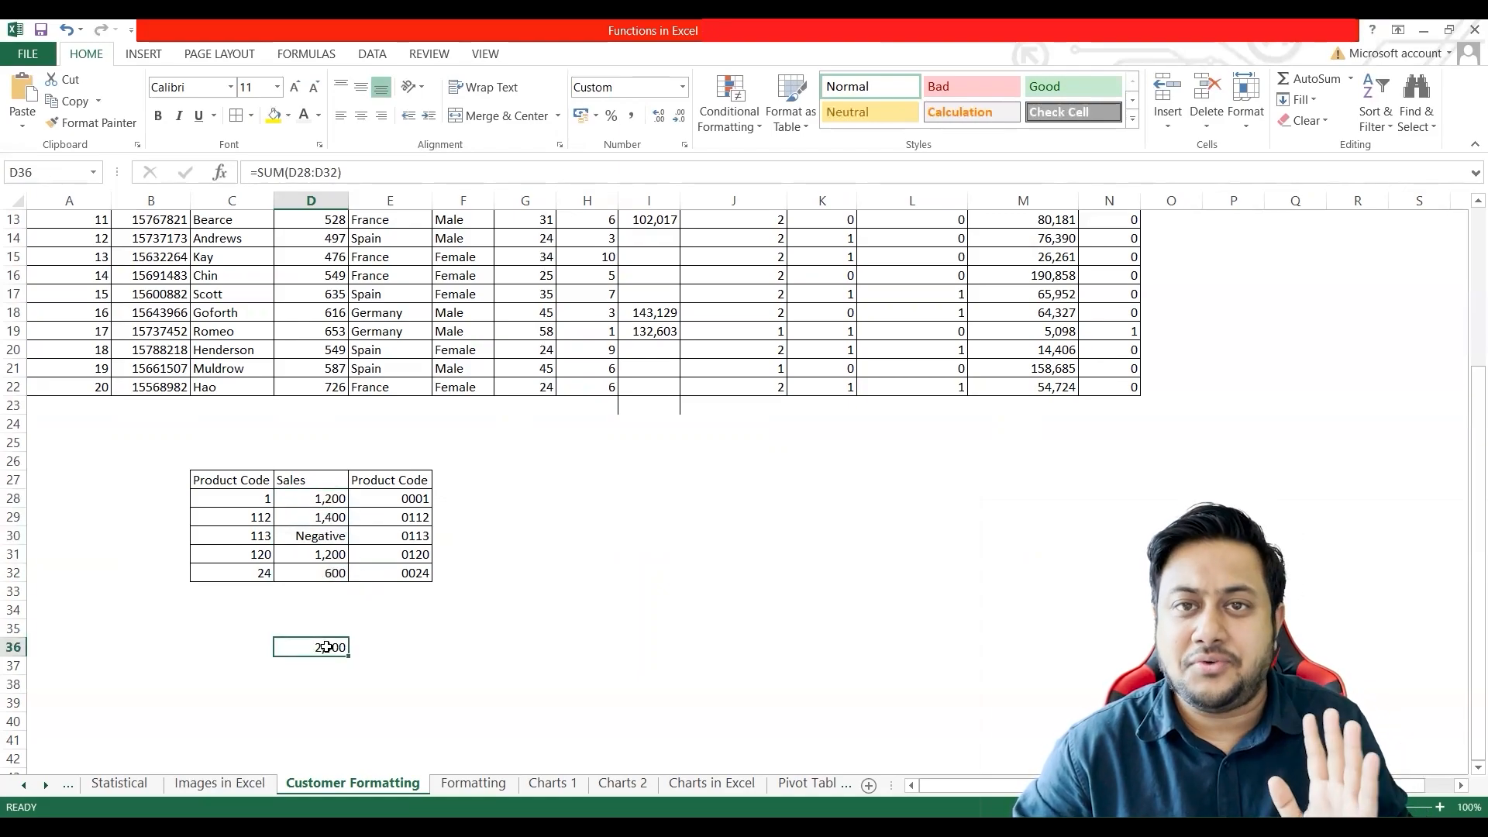
# Step: Change the custom number format of cell D30 to #,##0;-#,##0 "Negative" and select the Sales values D28:D32
pyautogui.click(317, 536)
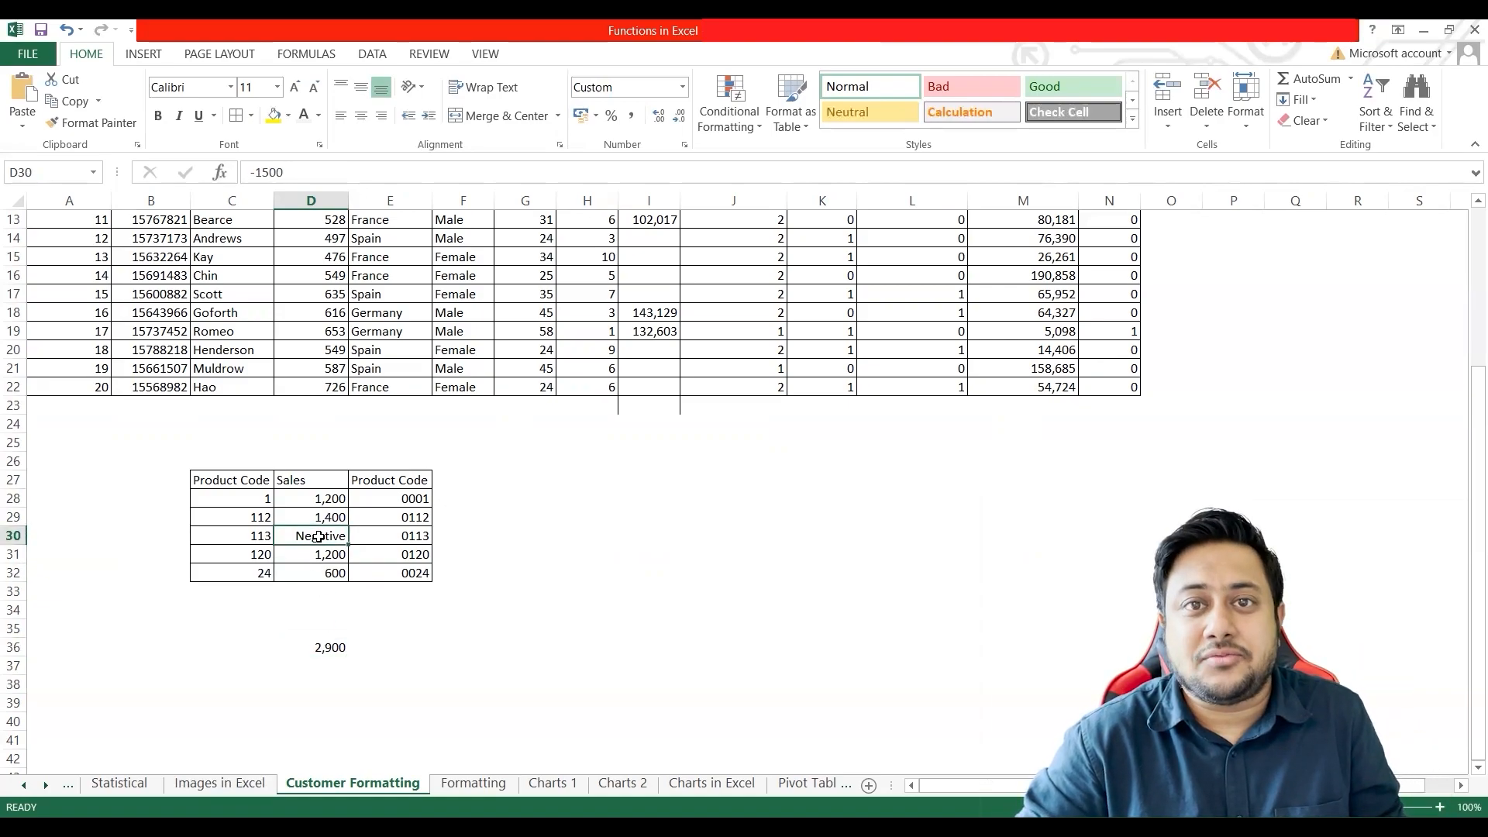
pyautogui.rightClick(324, 537)
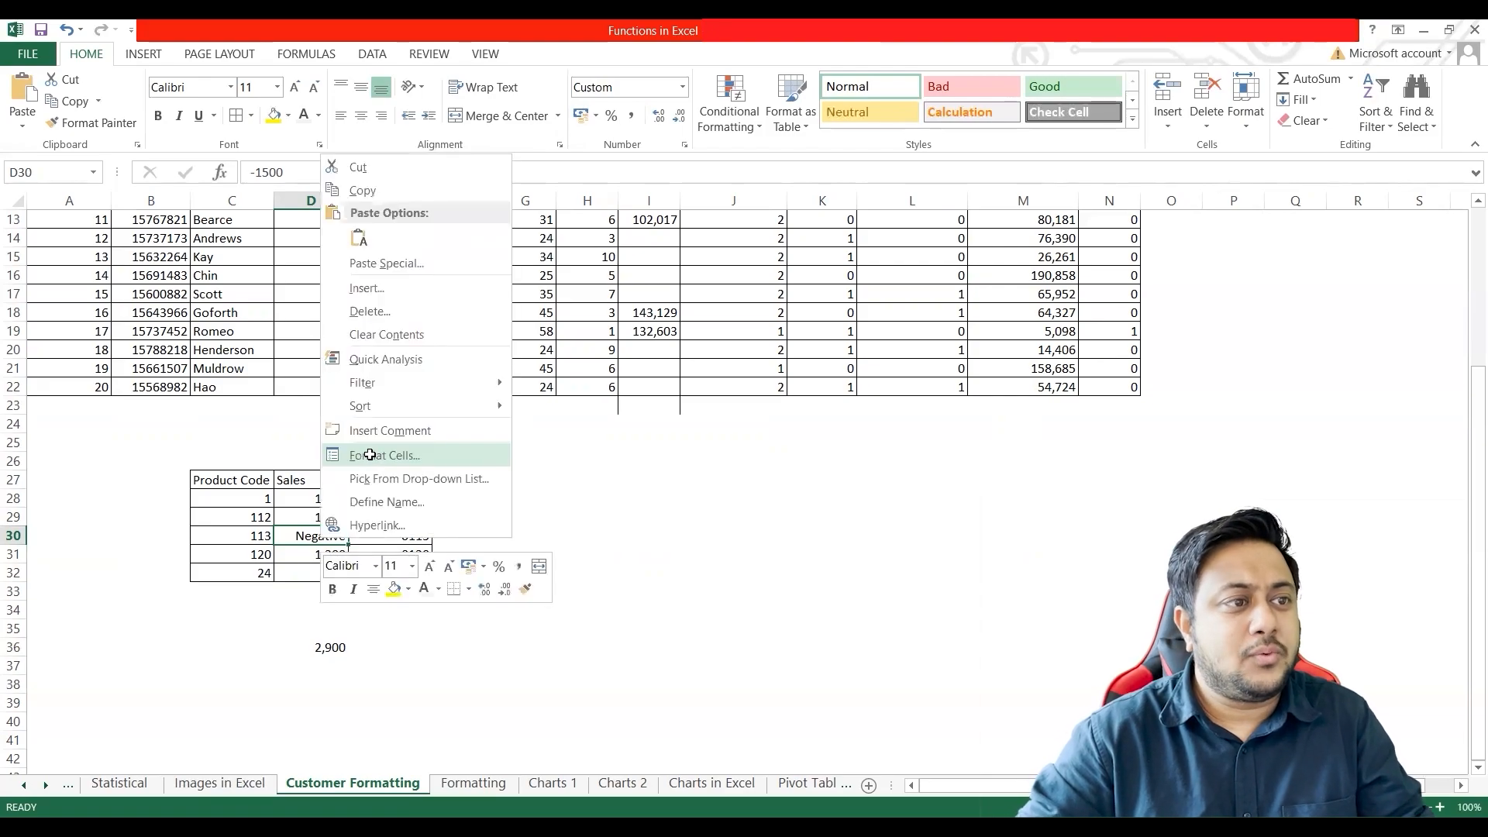
pyautogui.click(369, 454)
pyautogui.click(315, 359)
pyautogui.moveTo(316, 359); pyautogui.dragTo(380, 359)
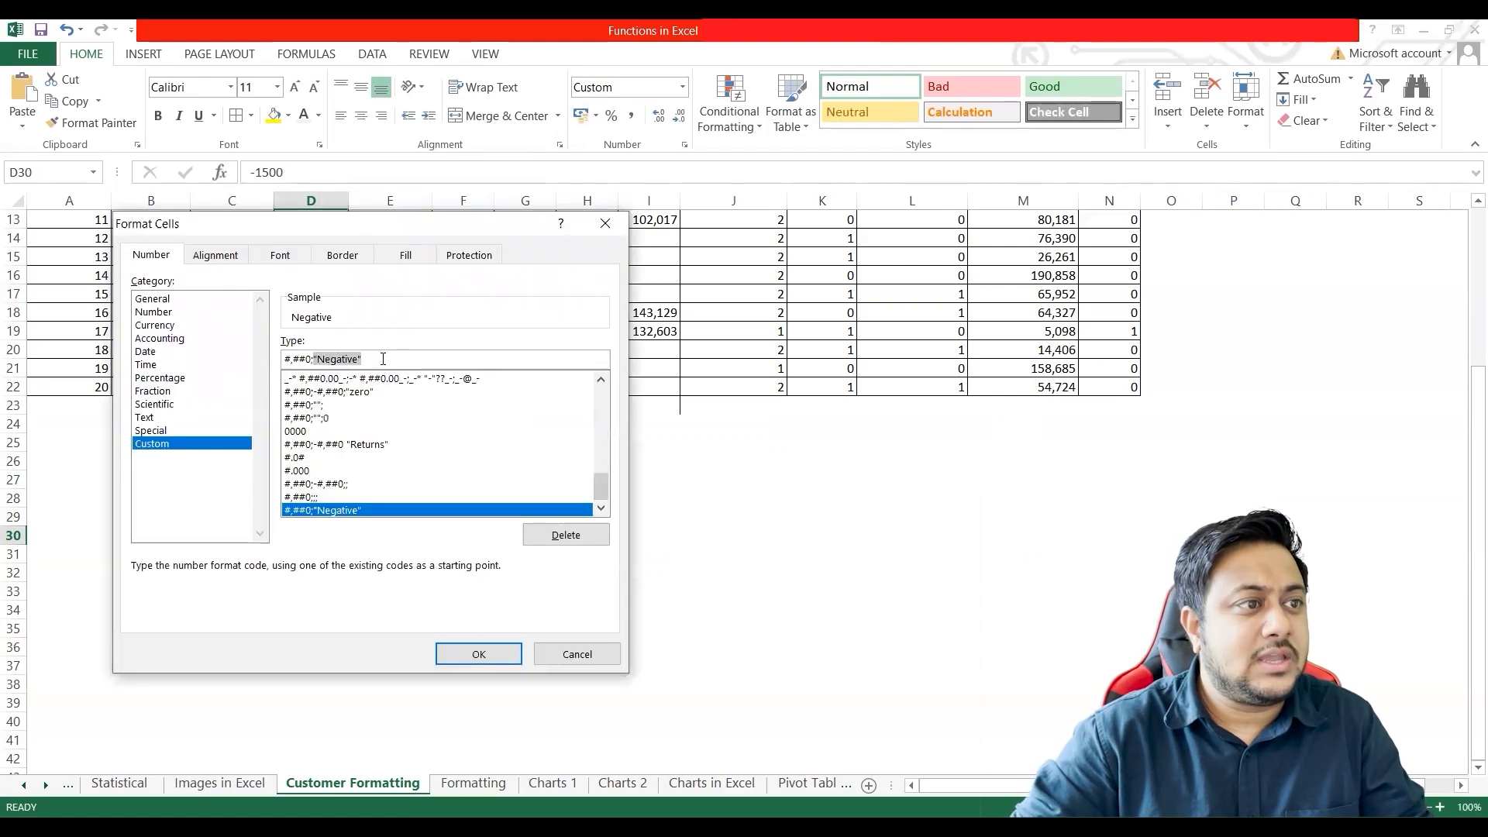
pyautogui.write('#,##0;-#,##0')
pyautogui.click(315, 358)
pyautogui.write('-#,##0')
pyautogui.click(369, 361)
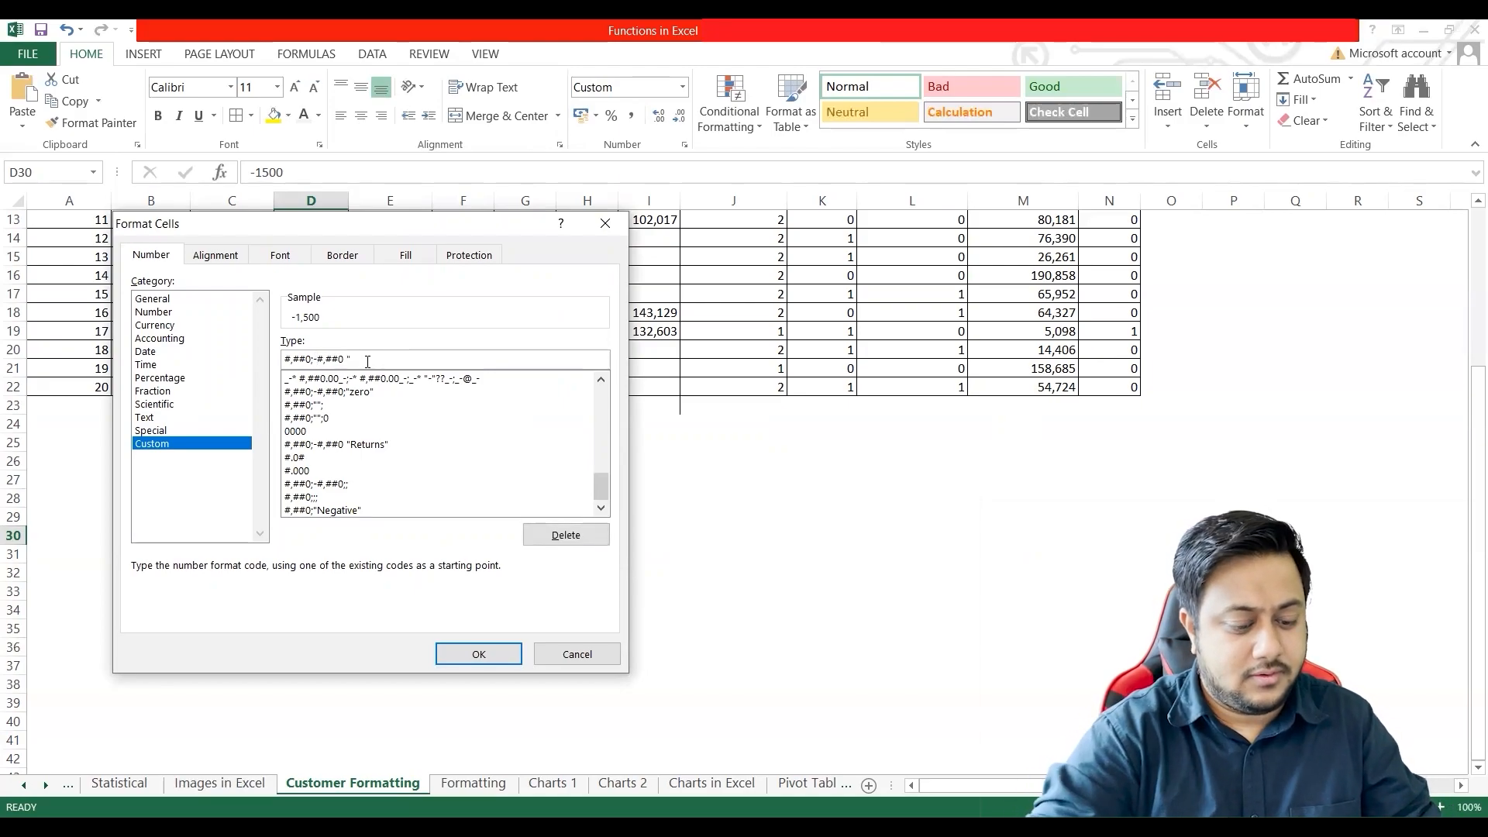
pyautogui.write('"Negative"')
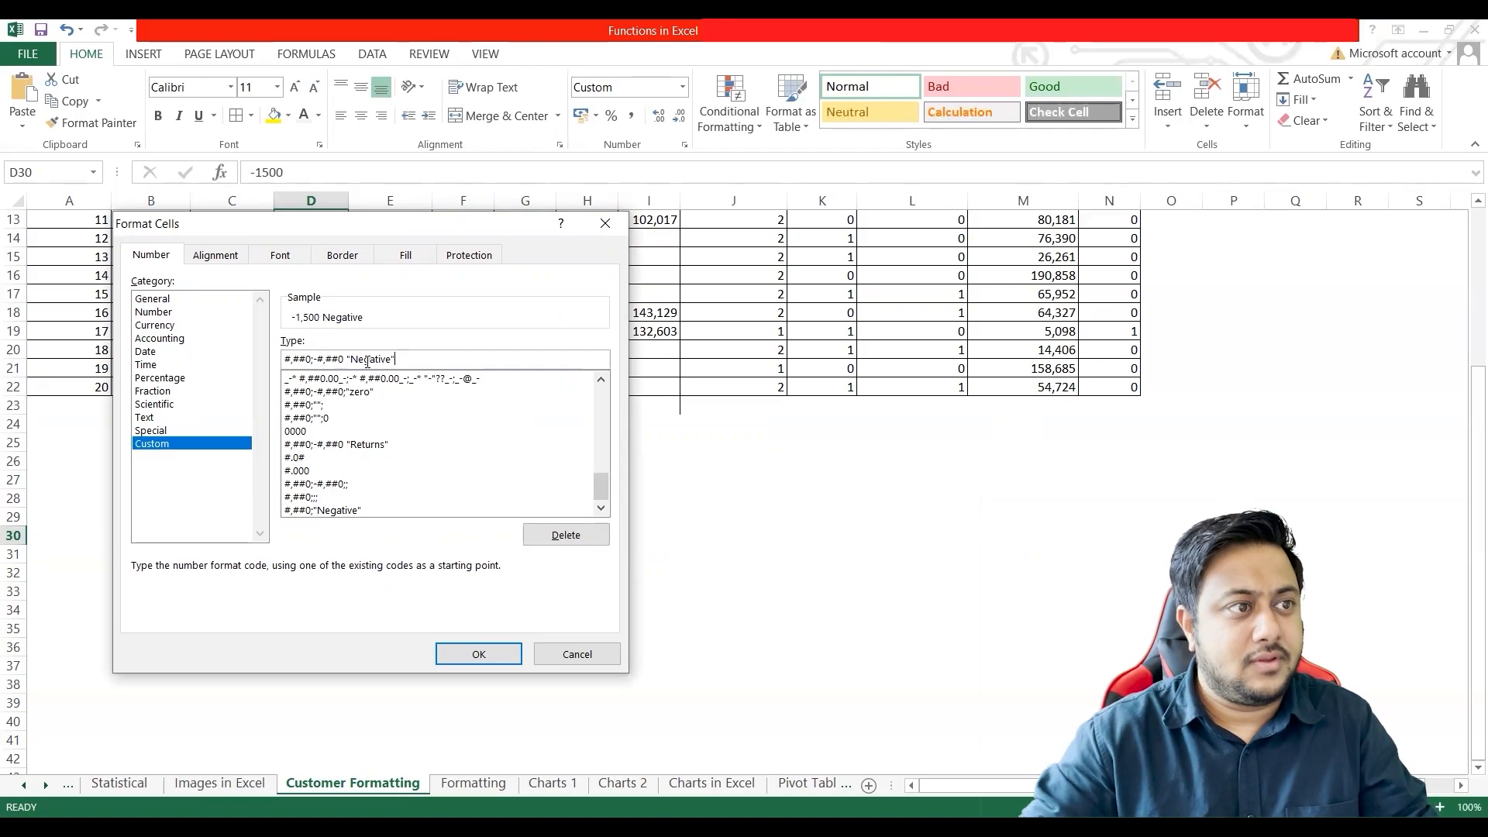
pyautogui.click(480, 655)
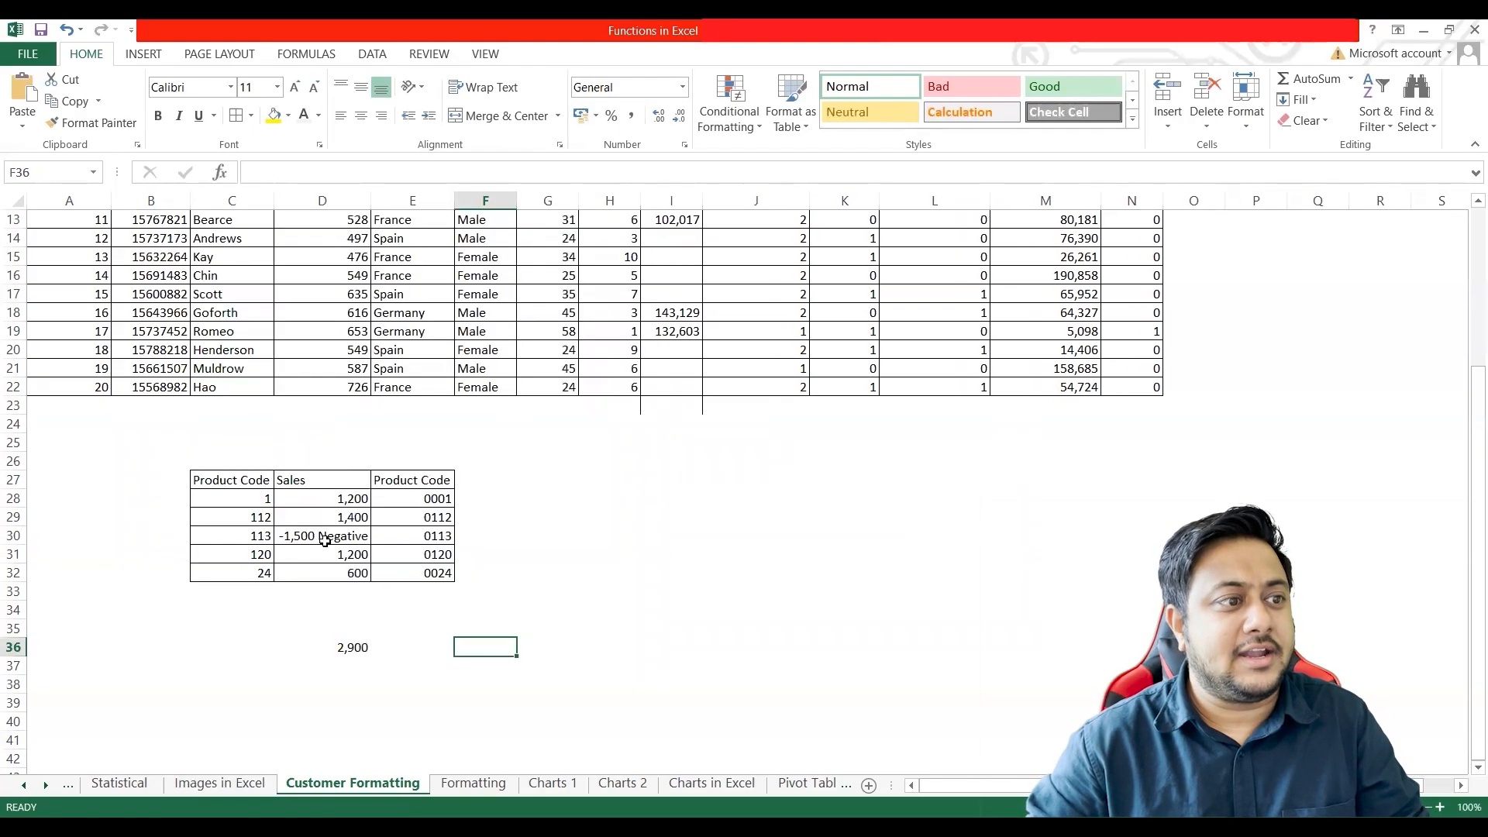
pyautogui.click(350, 625)
pyautogui.moveTo(341, 499); pyautogui.dragTo(342, 574)
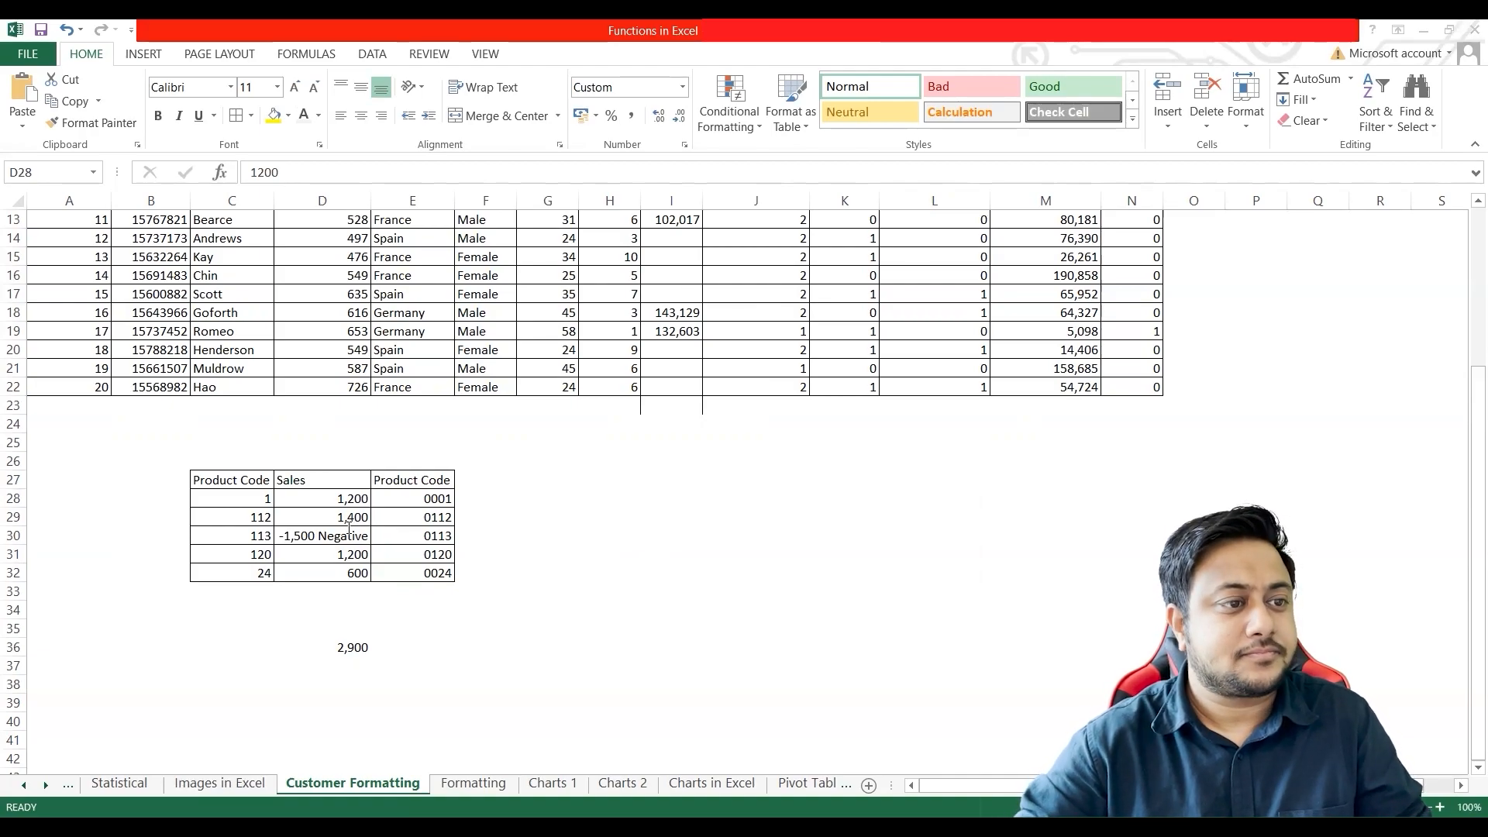
# Step: Enter 120 in cell K1 and 120.0 in cell L1 above the customer table
pyautogui.click(485, 535)
pyautogui.scroll(4, 674, 481)
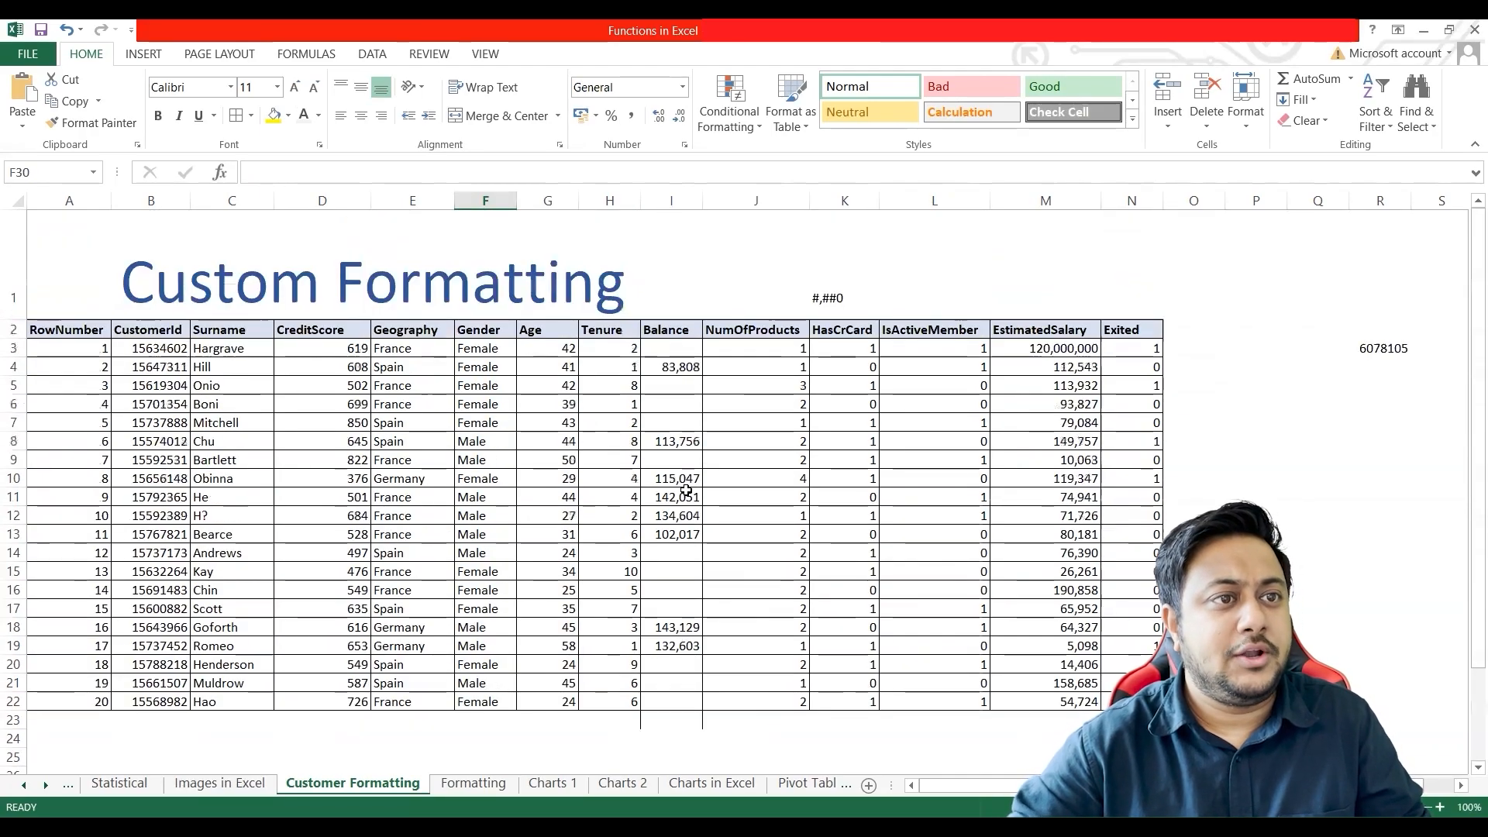
pyautogui.click(677, 330)
pyautogui.moveTo(672, 348); pyautogui.dragTo(671, 702)
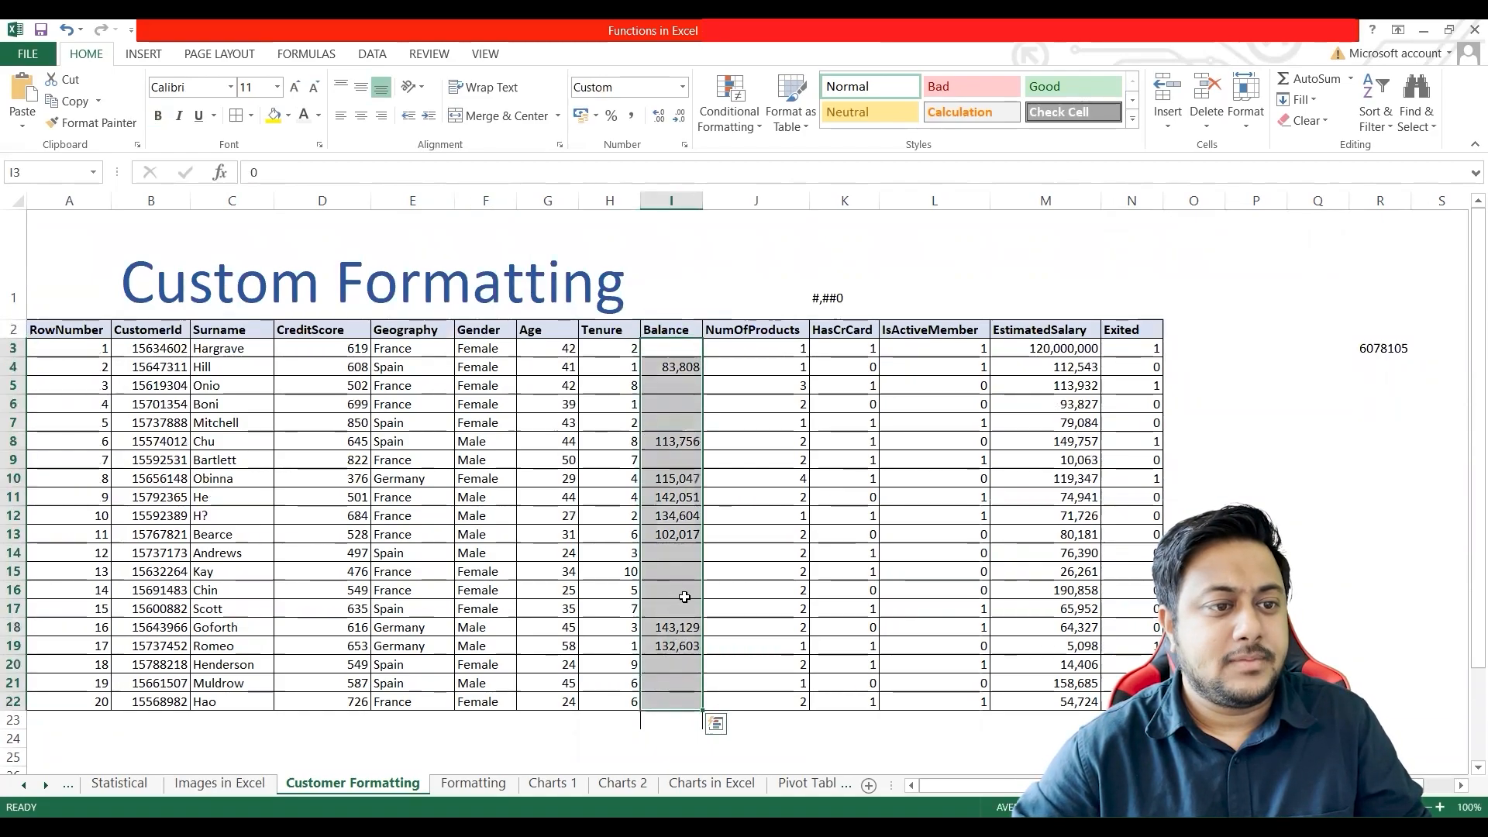
pyautogui.click(841, 309)
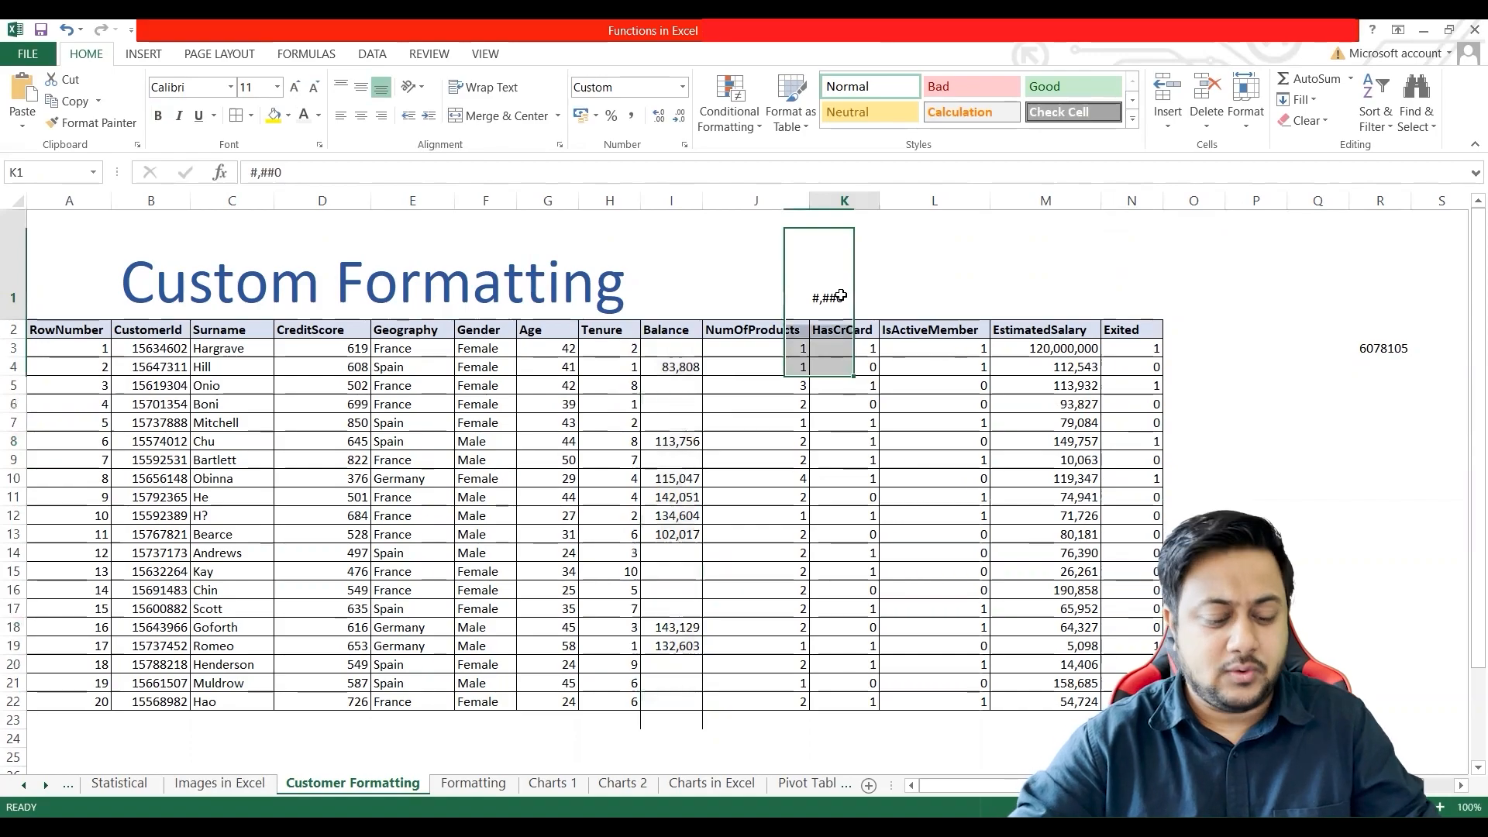
pyautogui.write('120')
pyautogui.press('Tab')
pyautogui.write('120')
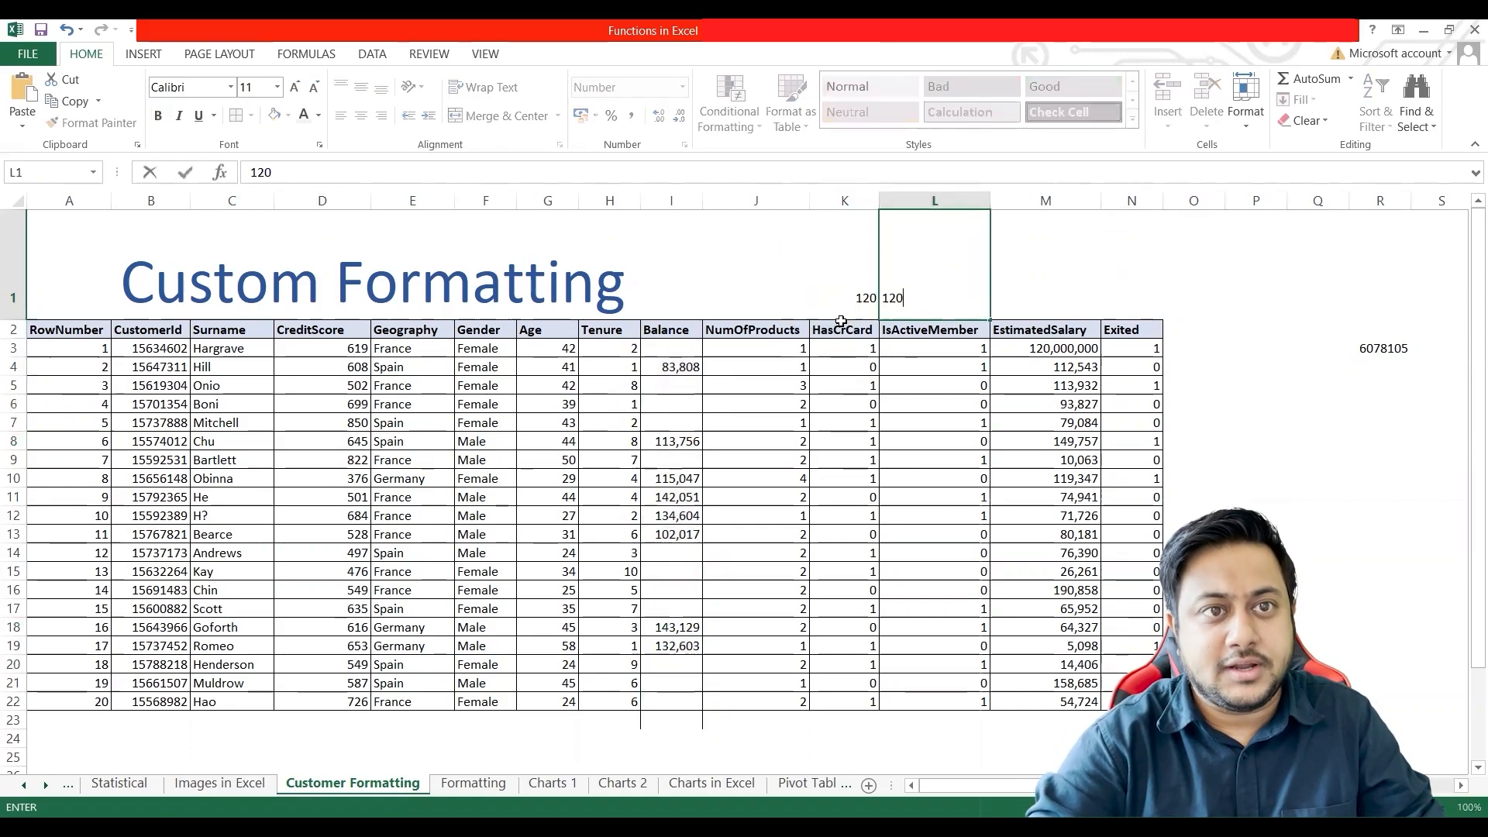
pyautogui.write(',')
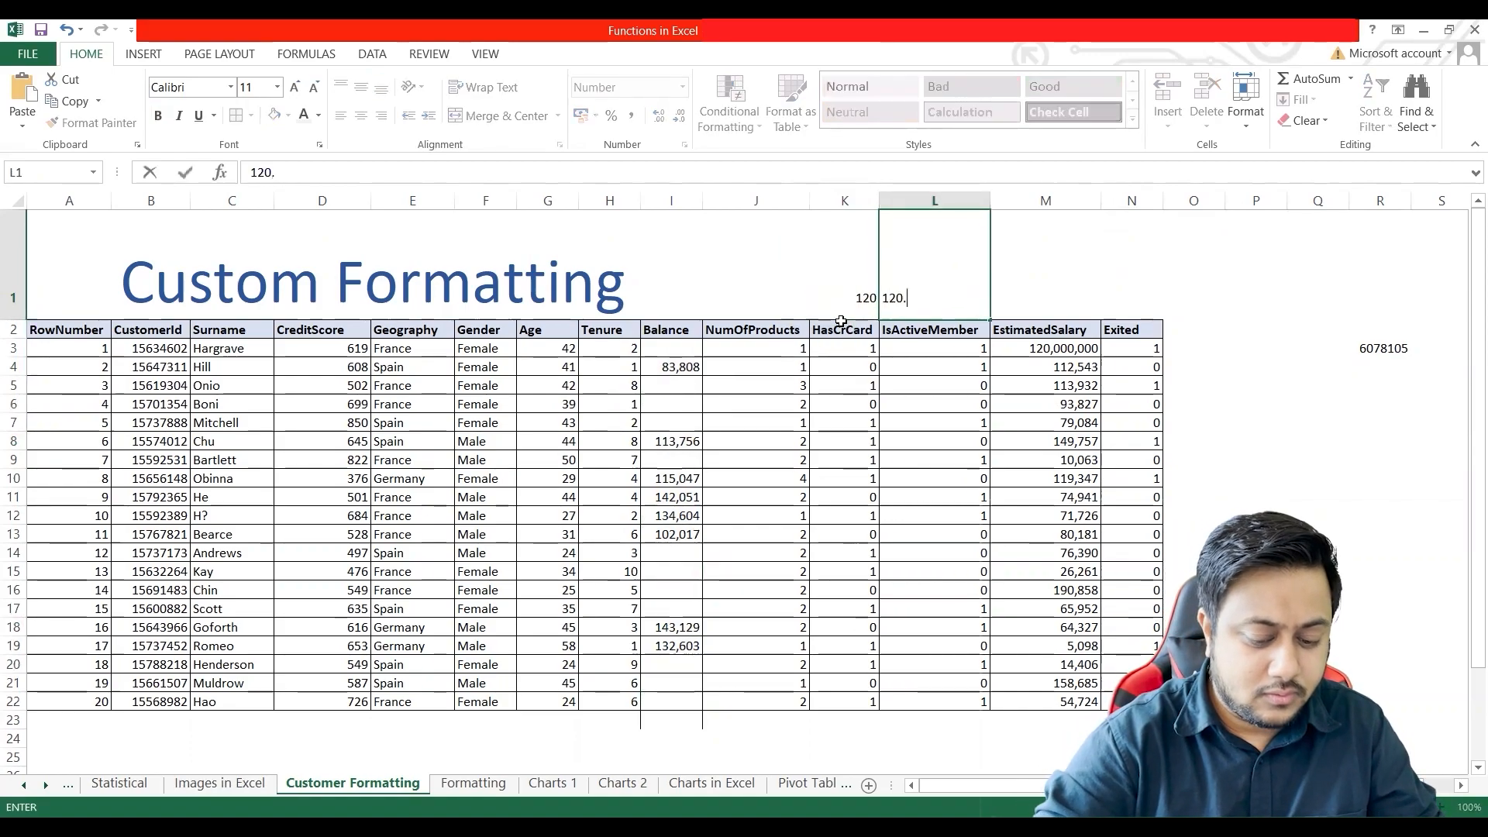
pyautogui.press('BackSpace')
pyautogui.write('.0')
pyautogui.press('Return')
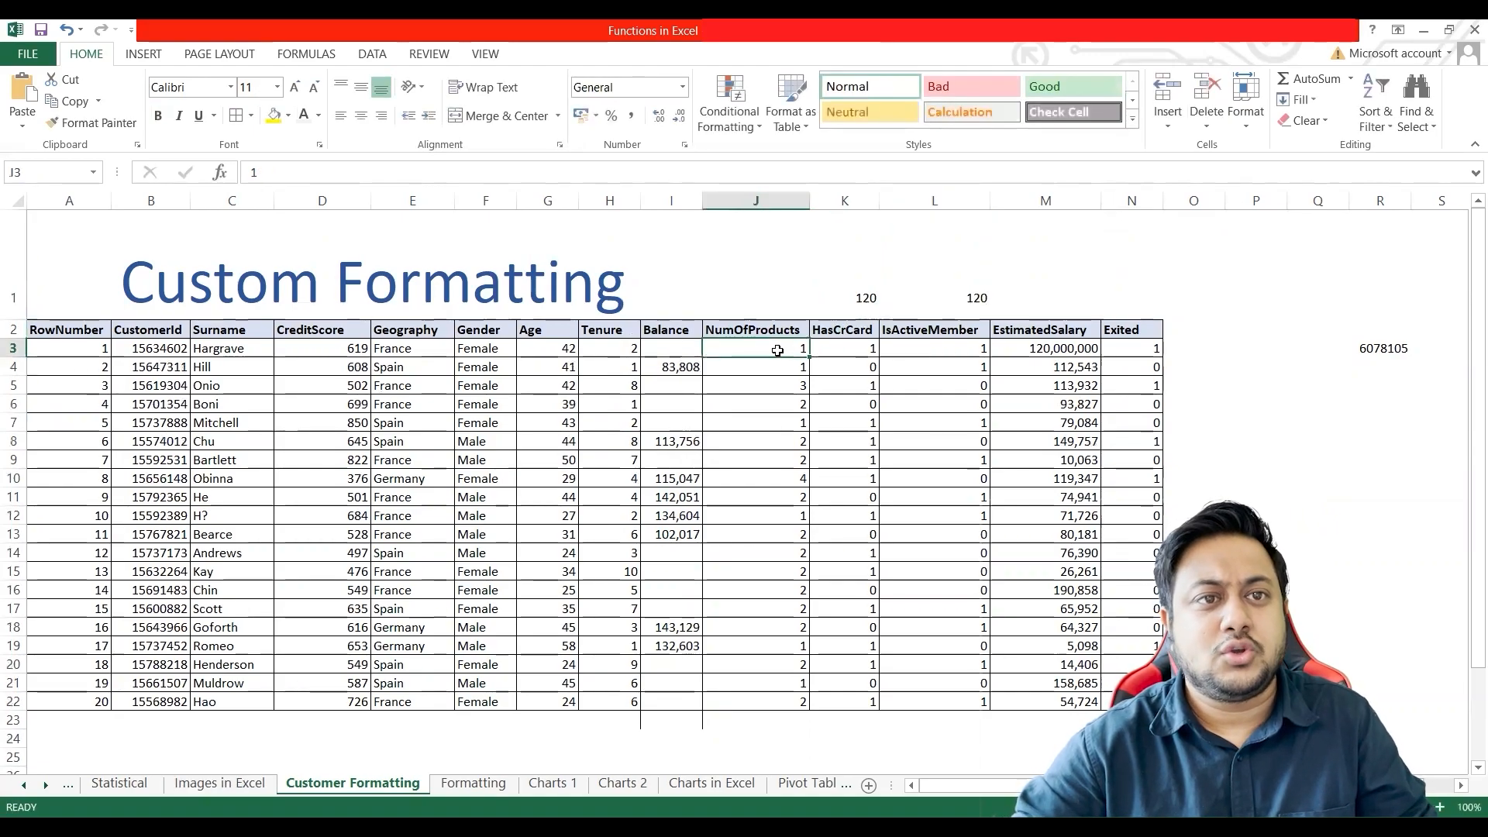
# Step: Apply the custom number format #.0#;;; to the Balance values in I3:I22
pyautogui.click(672, 348)
pyautogui.keyDown('shift'); pyautogui.click(668, 704); pyautogui.keyUp('shift')
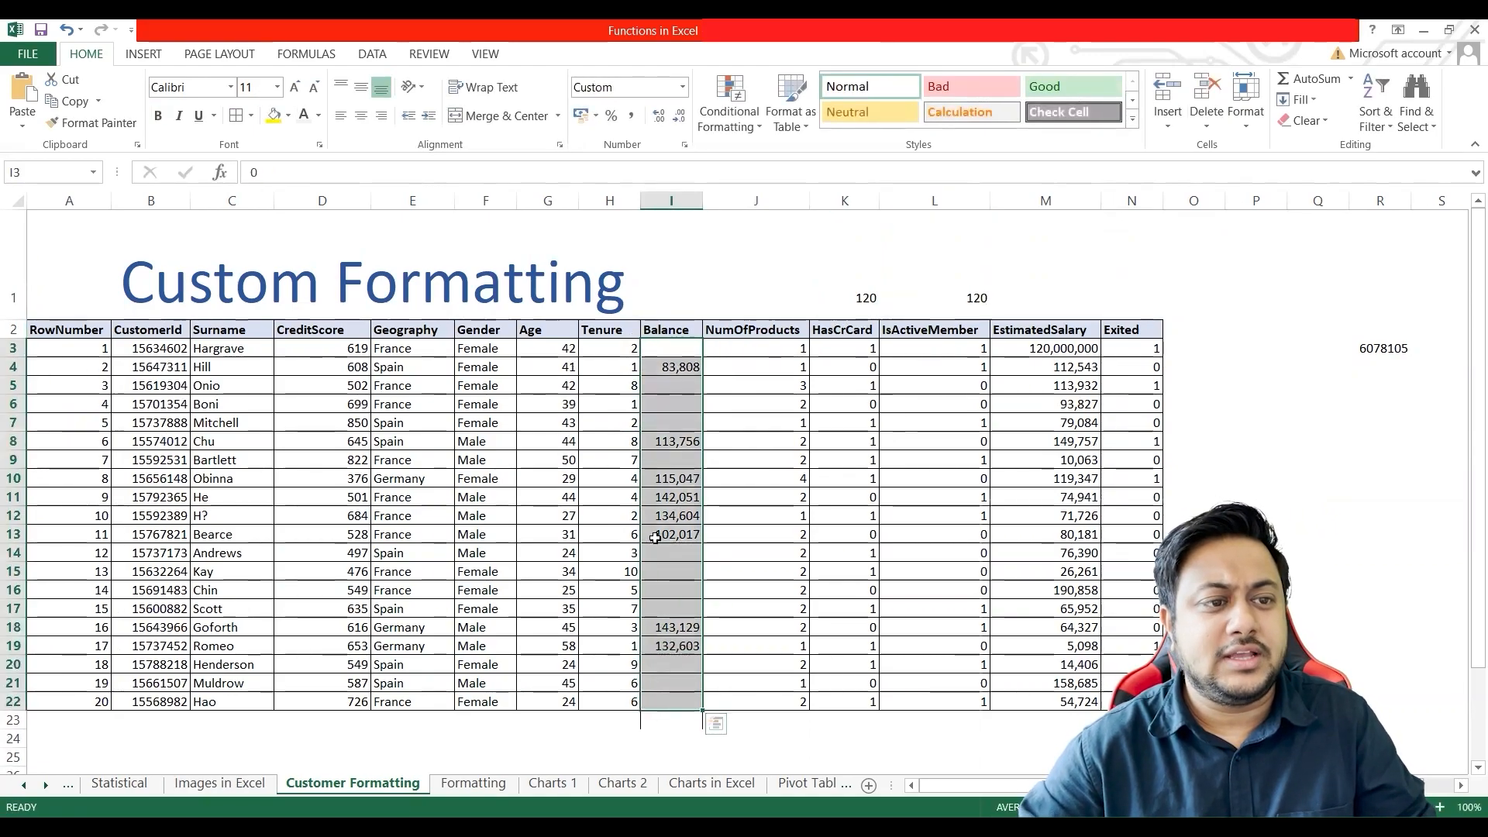
pyautogui.hotkey('ctrl', '1')
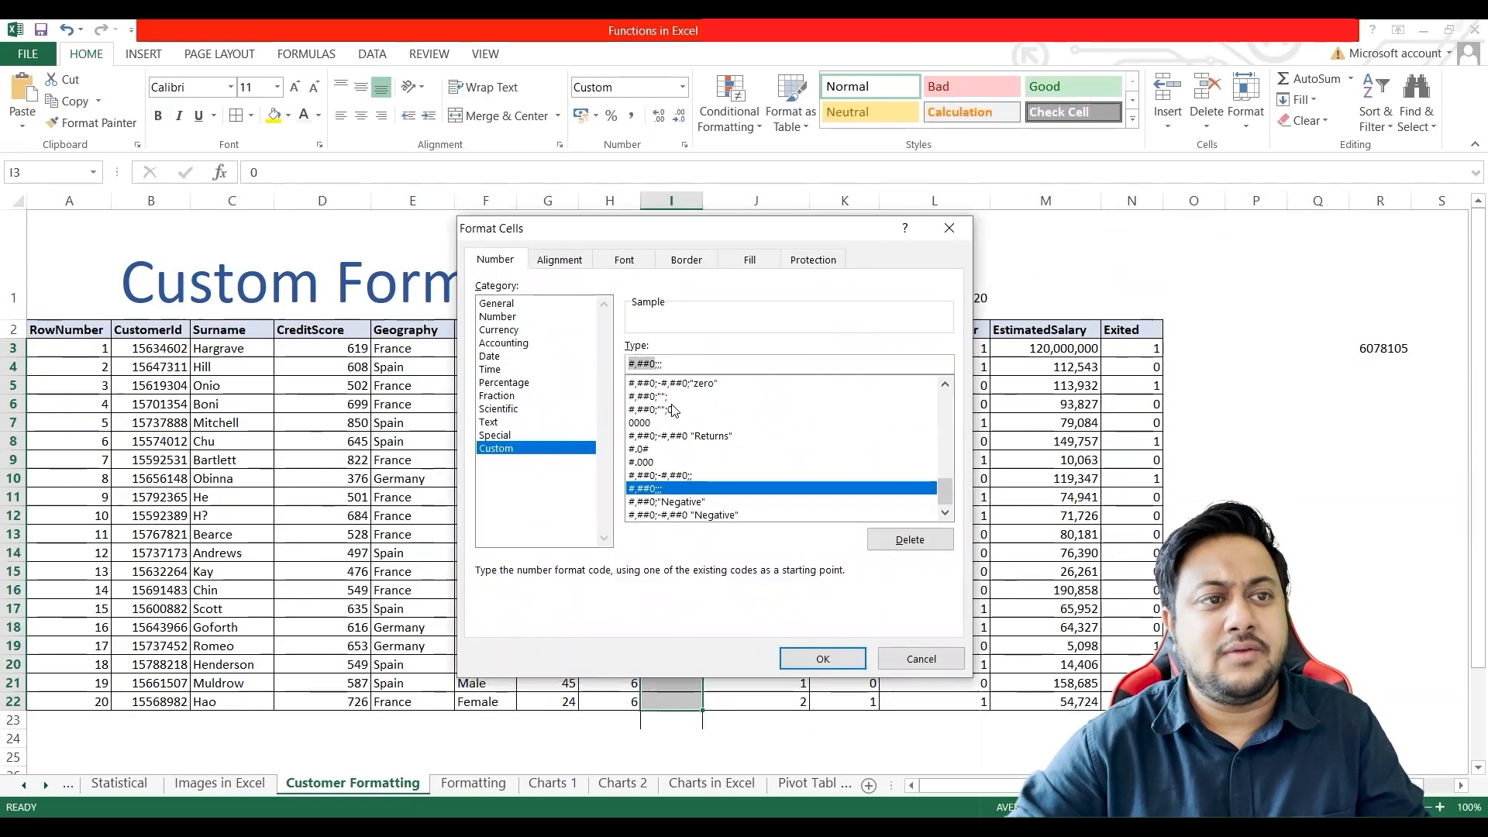
pyautogui.write('#.0#')
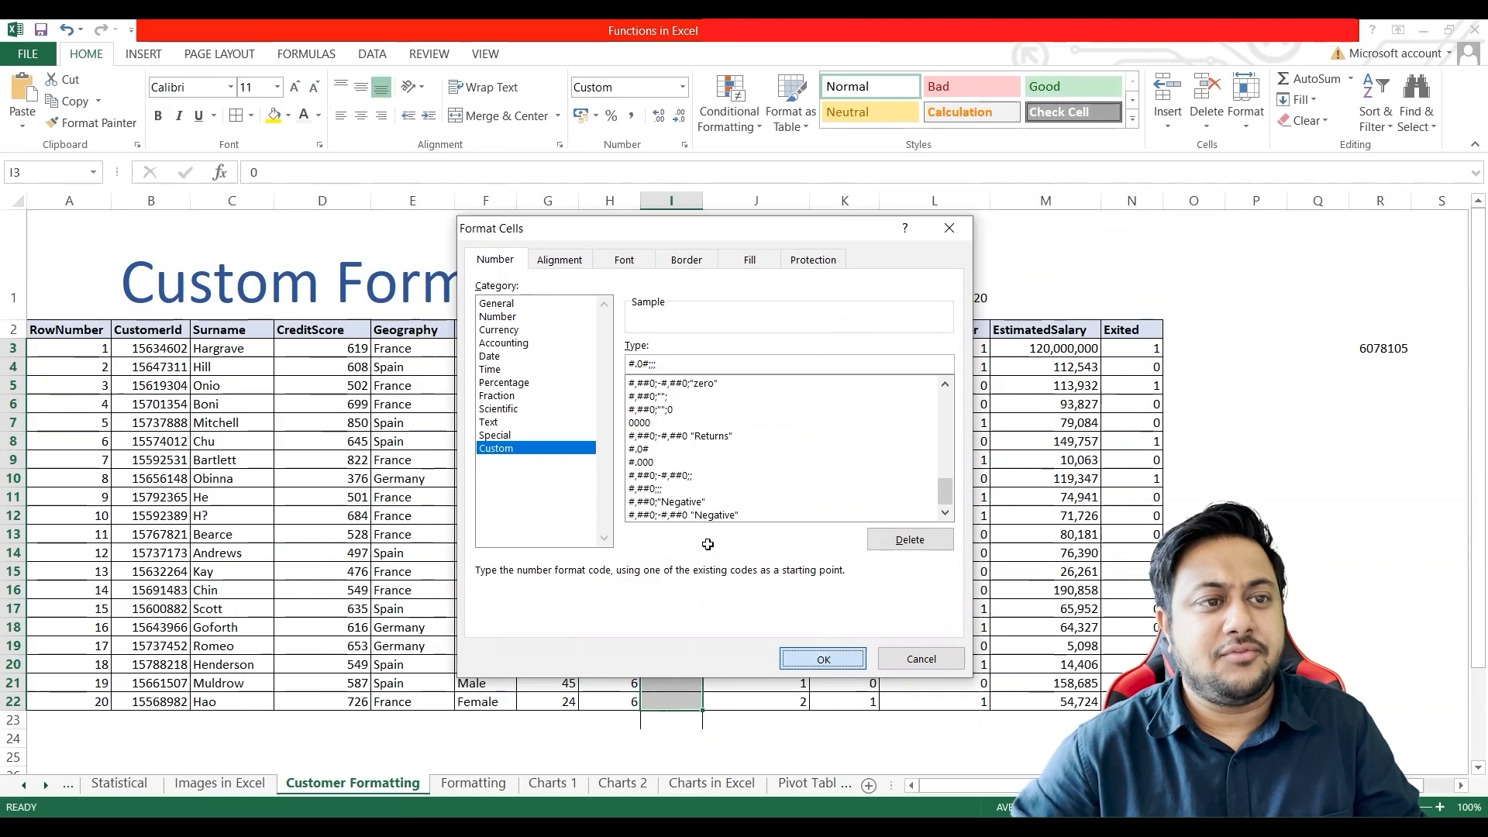
pyautogui.click(823, 658)
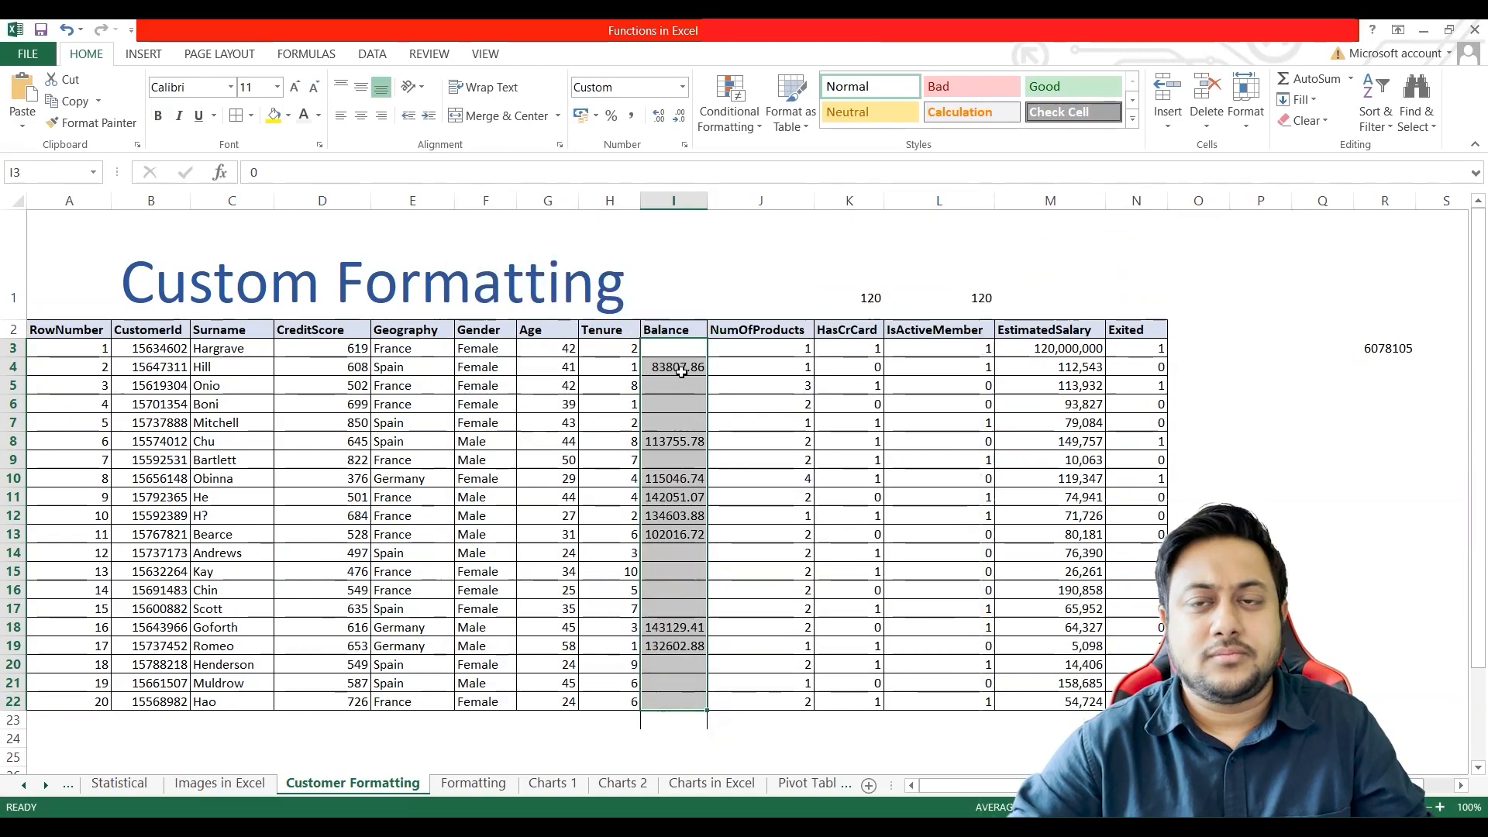
# Step: Apply the custom number format #.0# to the NumOfProducts values in J3:J22
pyautogui.moveTo(755, 350); pyautogui.dragTo(788, 702)
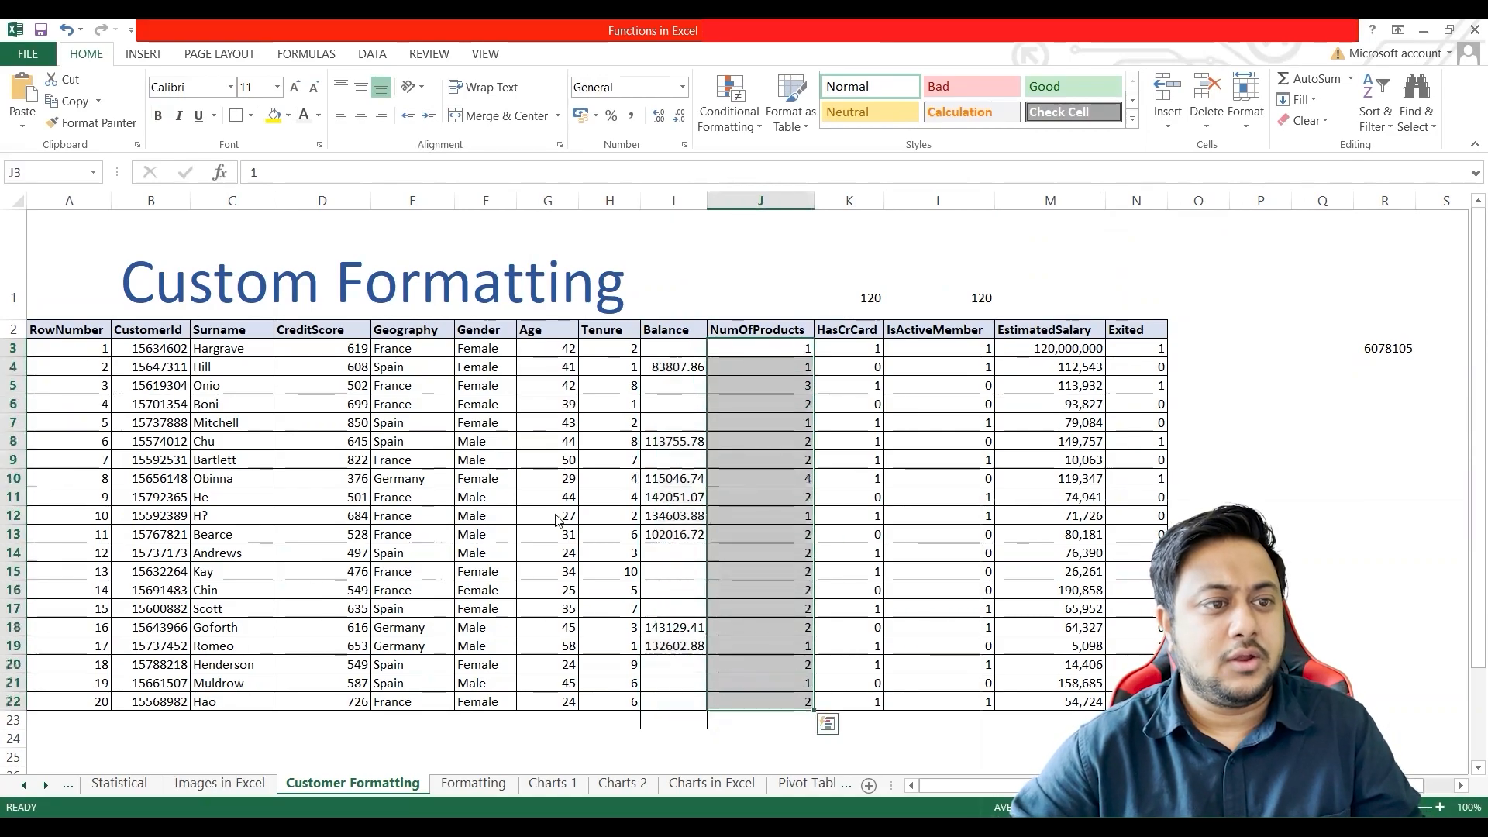
pyautogui.hotkey('ctrl', '1')
pyautogui.click(645, 561)
pyautogui.moveTo(793, 477); pyautogui.dragTo(714, 478)
pyautogui.write('#.0#')
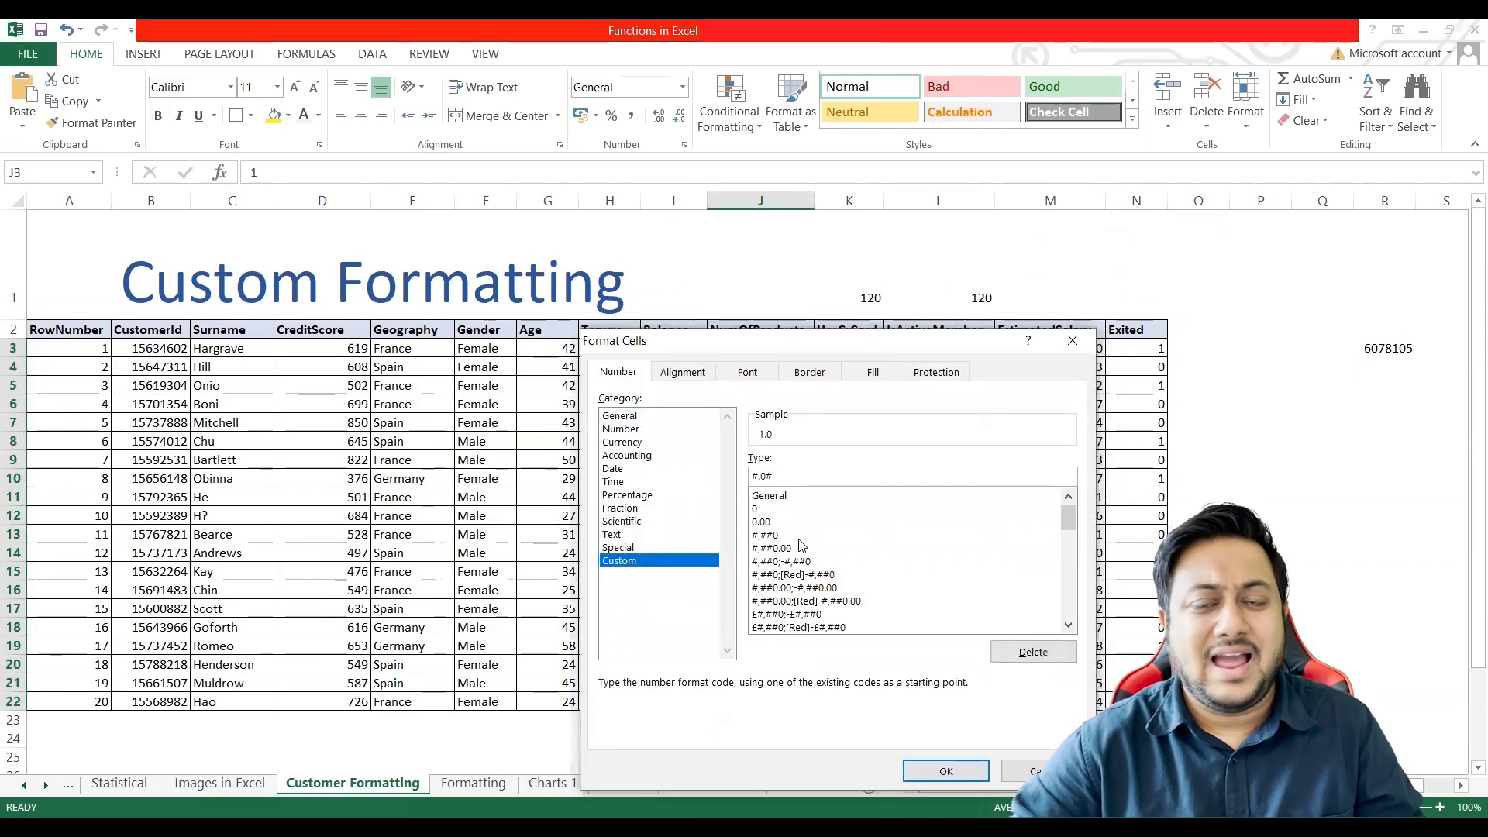
pyautogui.doubleClick(946, 770)
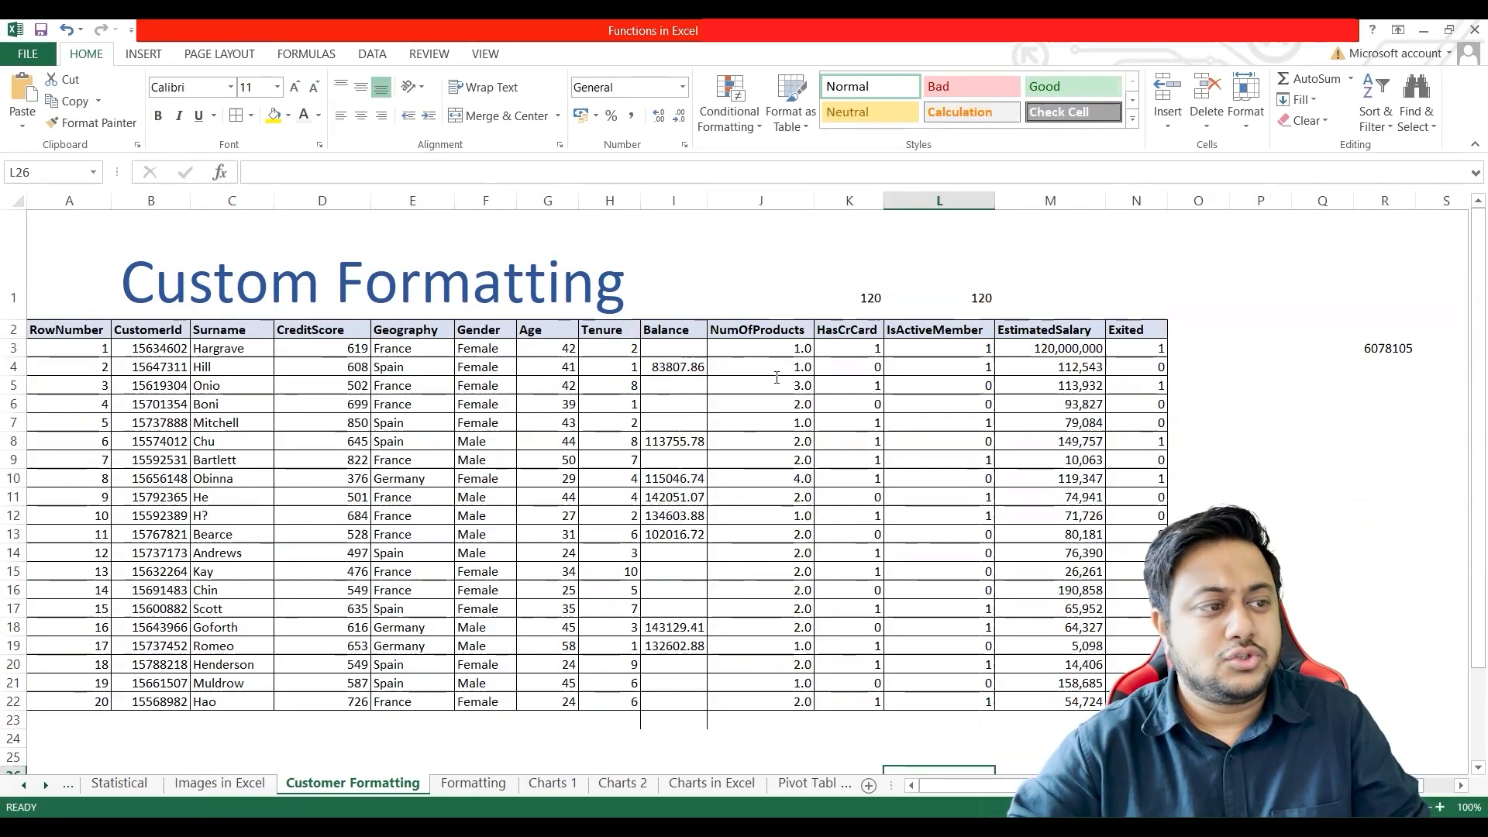
pyautogui.hotkey('alt', 'Tab')
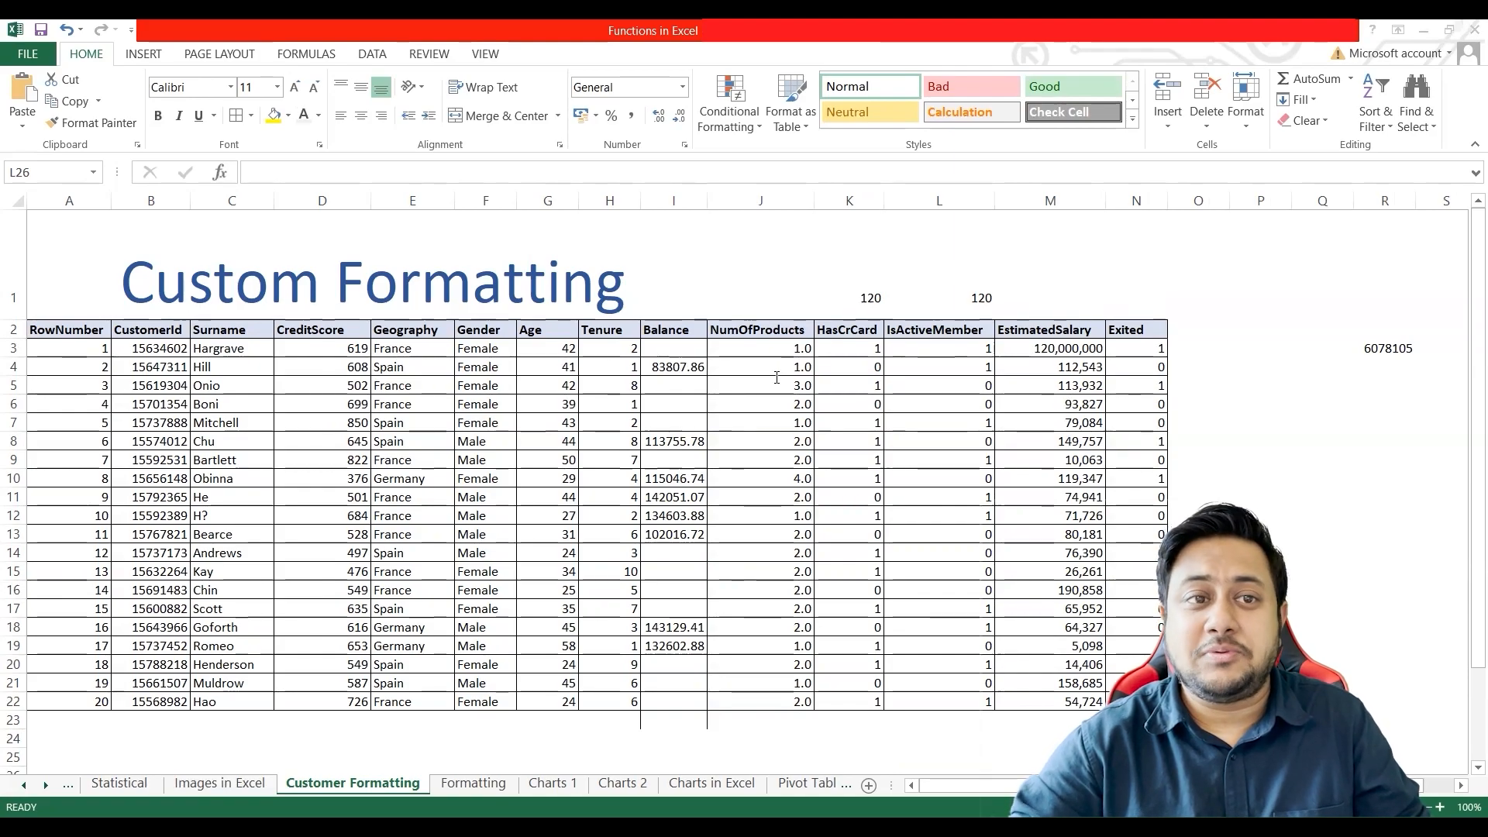
# Step: Set the custom number format of the NumOfProducts values in J3:J22 to #.000
pyautogui.rightClick(795, 348)
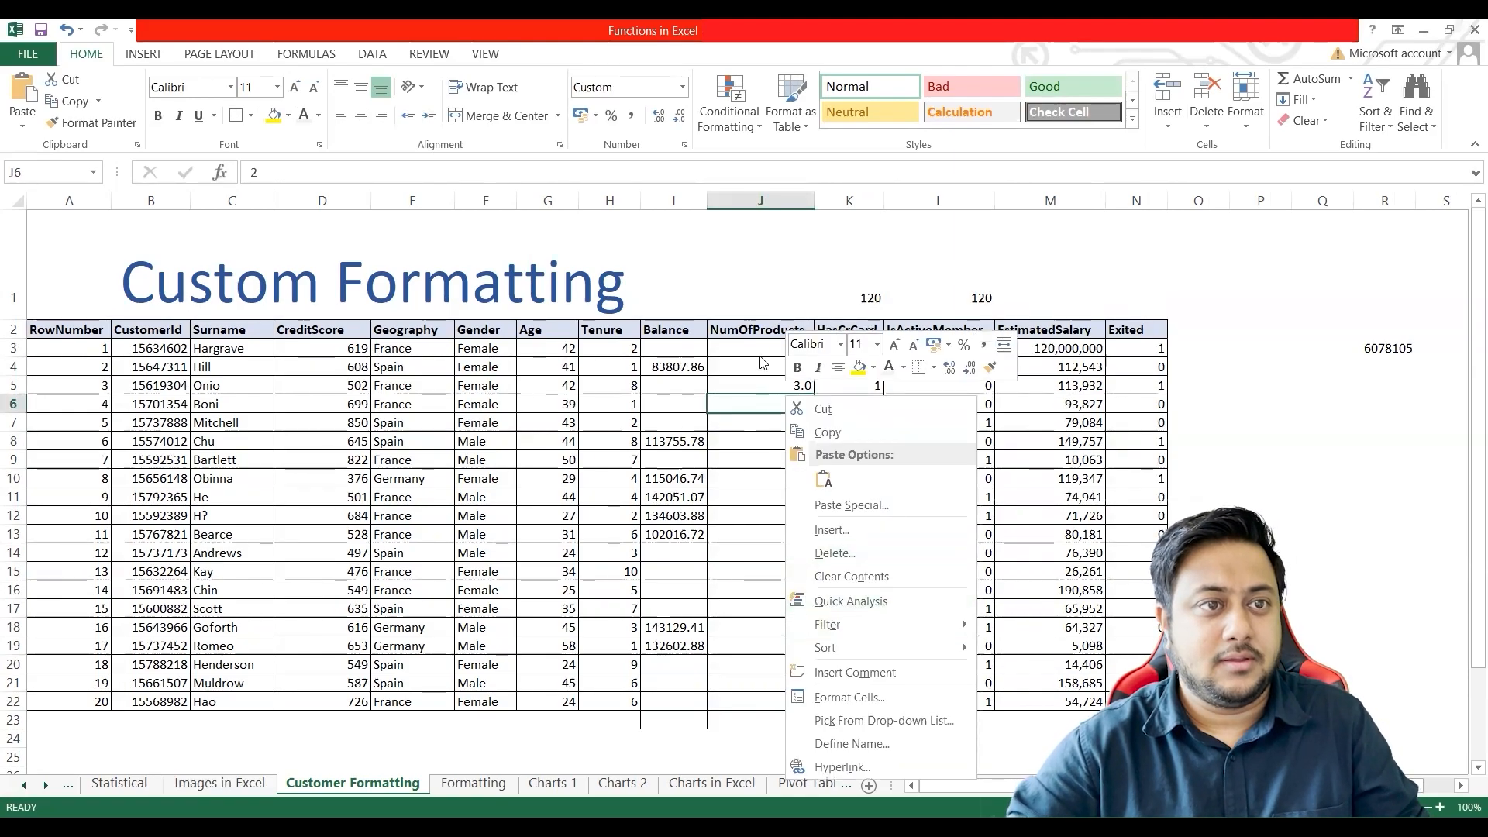
pyautogui.press('Escape')
pyautogui.keyDown('shift'); pyautogui.click(760, 702); pyautogui.keyUp('shift')
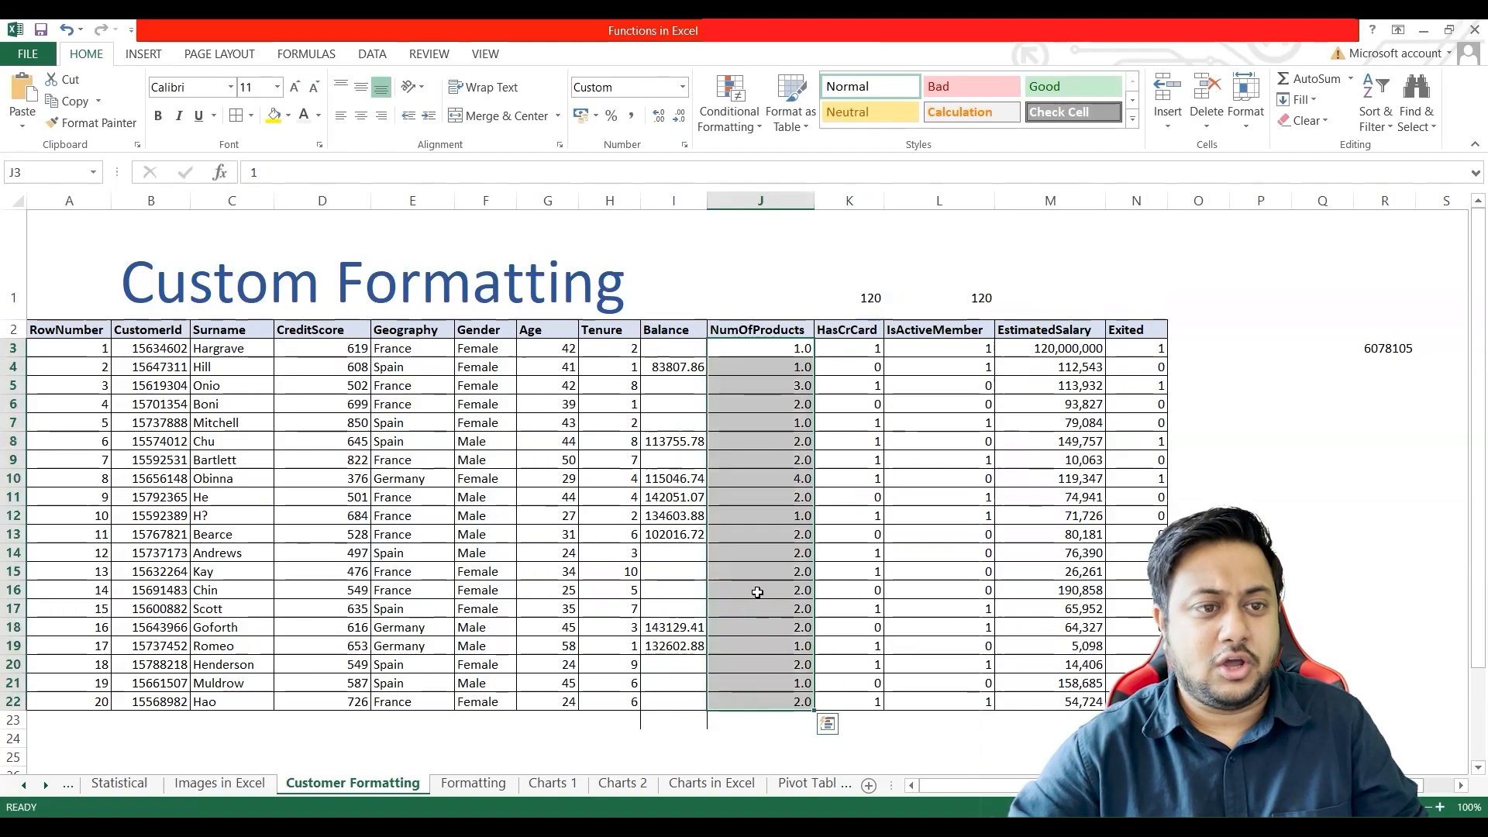
pyautogui.rightClick(799, 607)
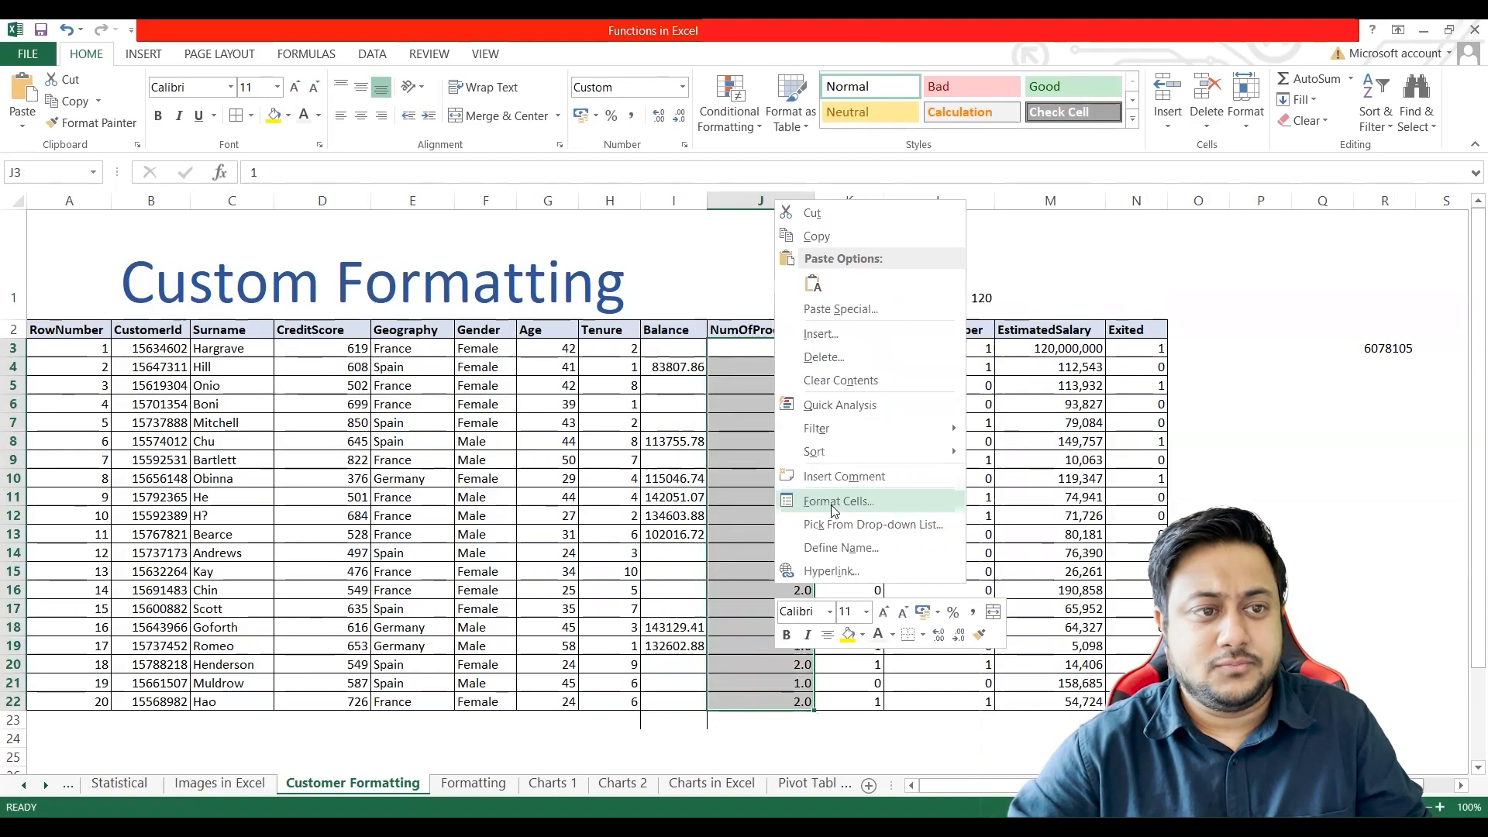
pyautogui.click(764, 499)
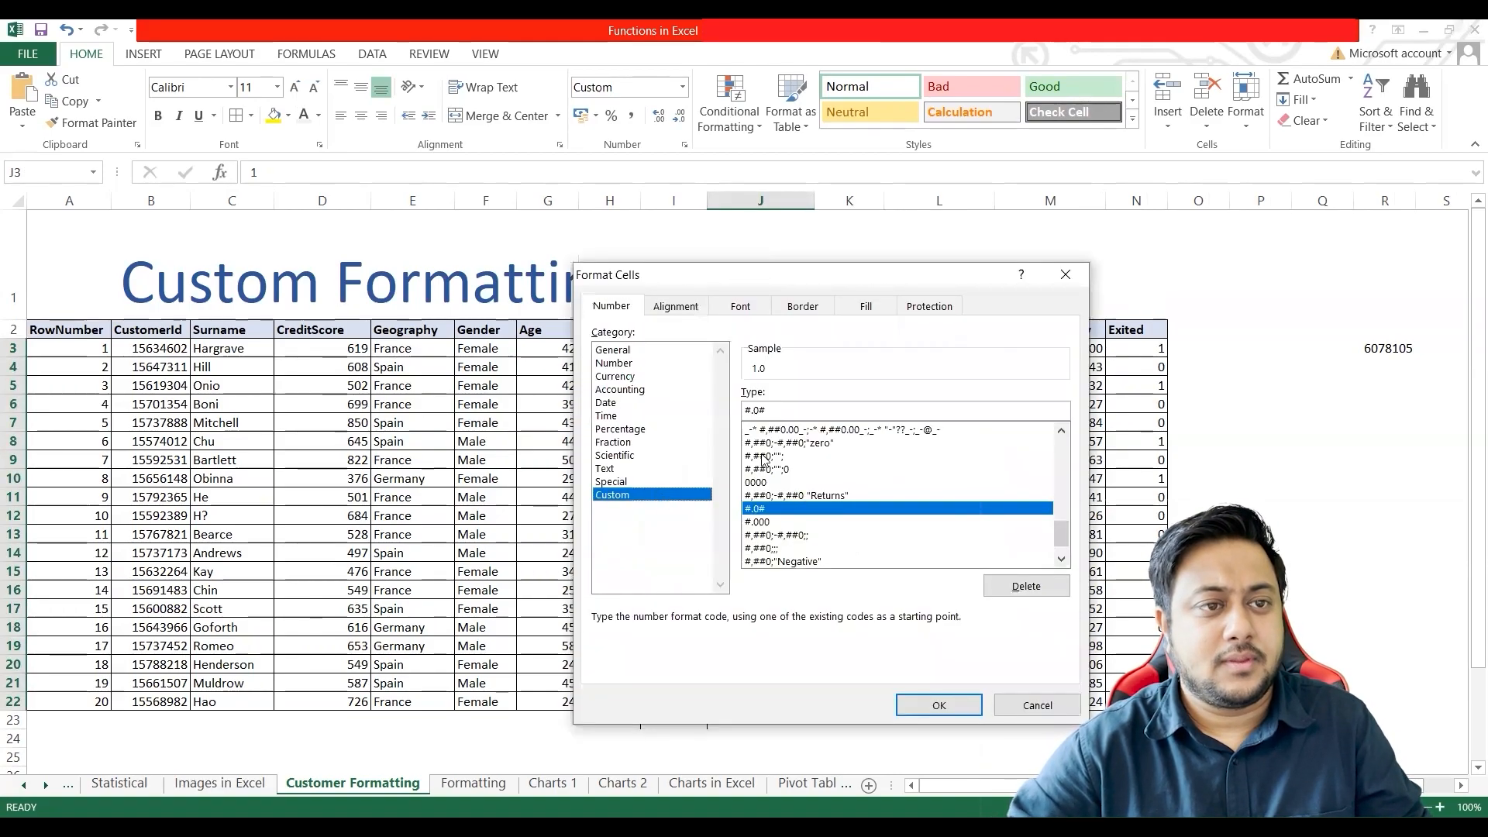
pyautogui.moveTo(776, 409); pyautogui.dragTo(717, 415)
pyautogui.write('#.000')
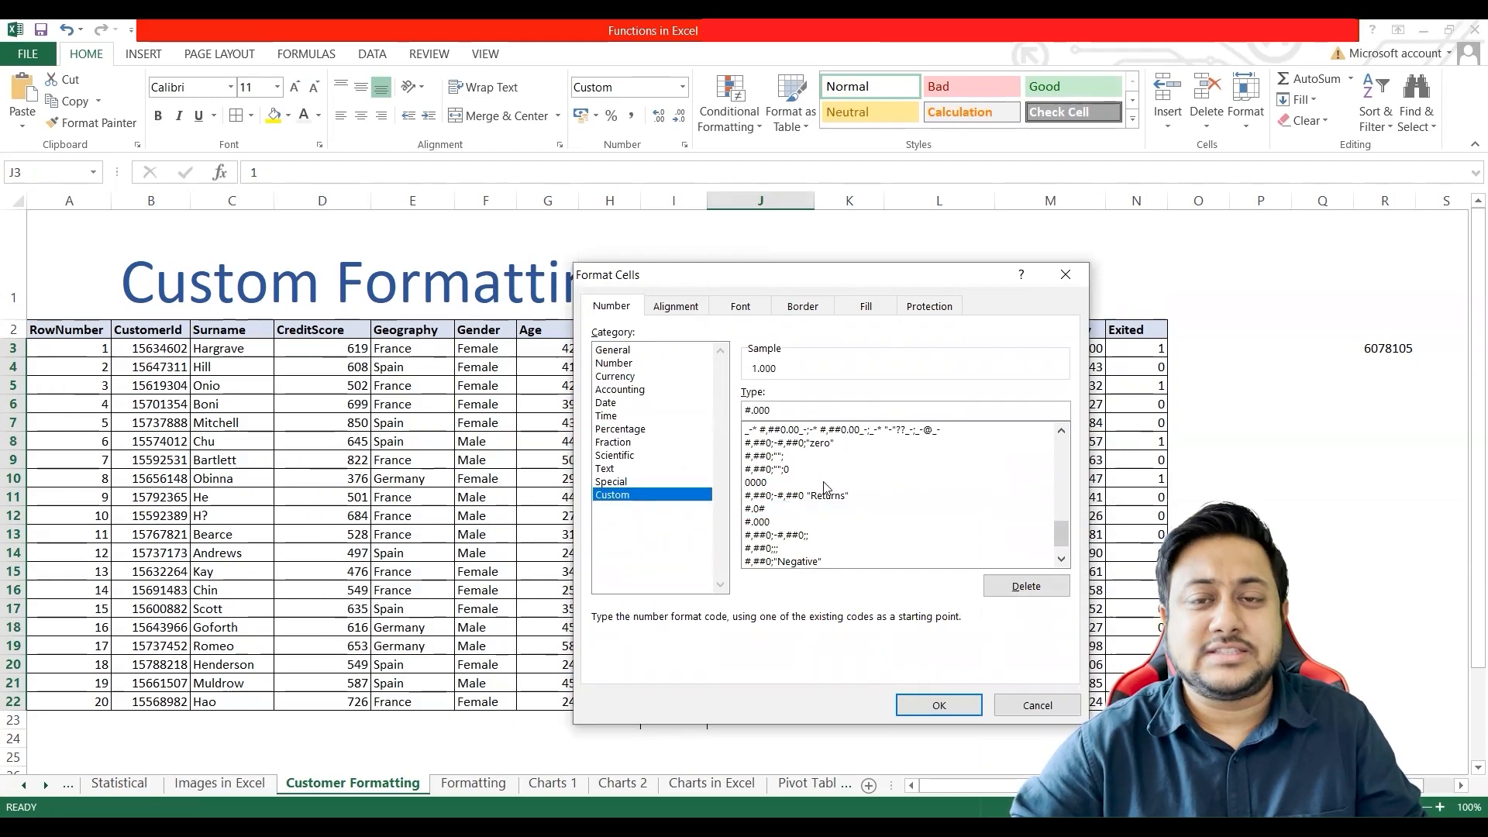
pyautogui.click(939, 705)
pyautogui.press('Down')
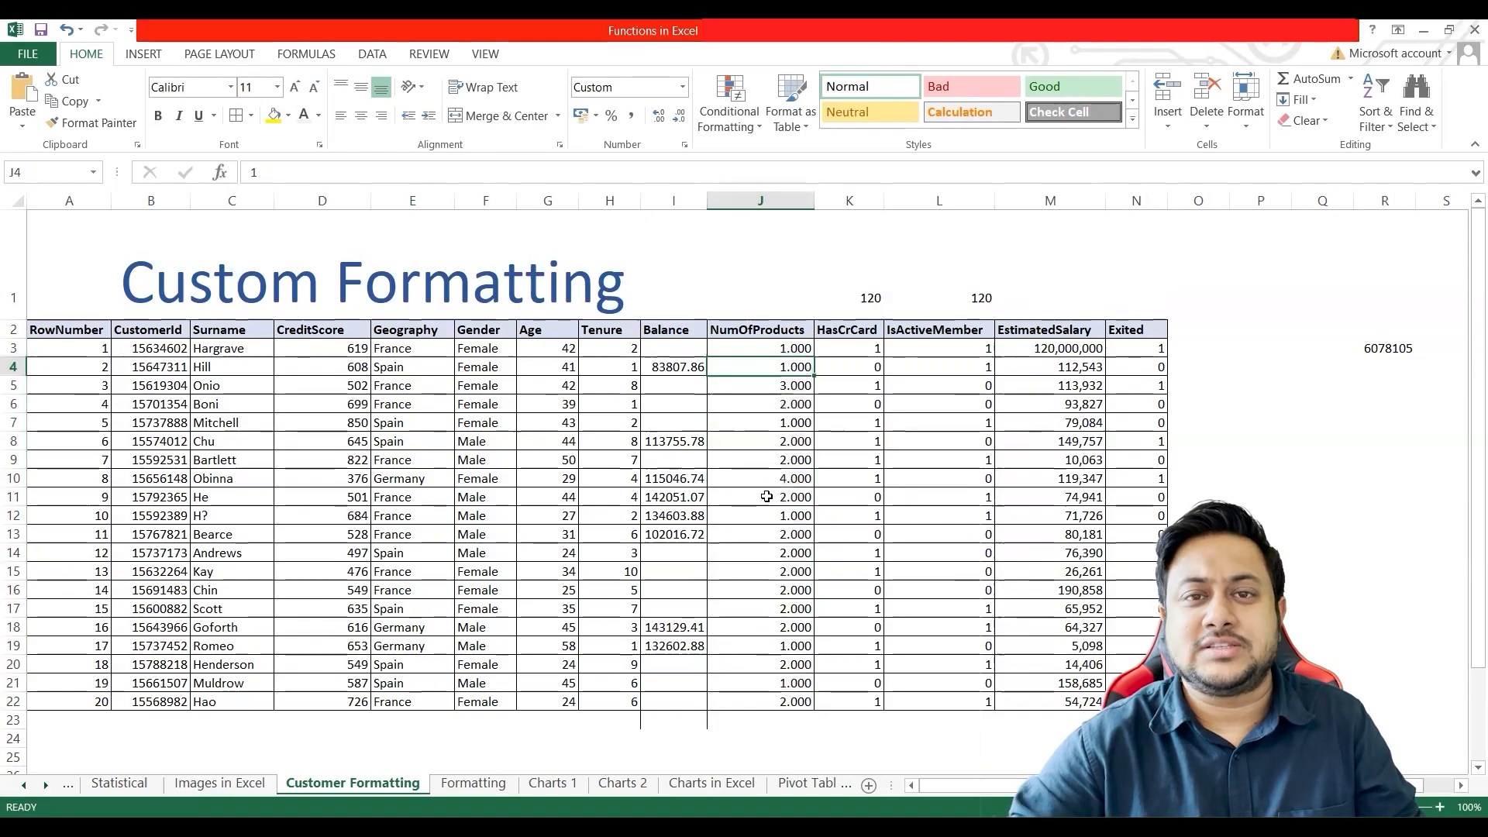
pyautogui.hotkey('alt', 'Tab')
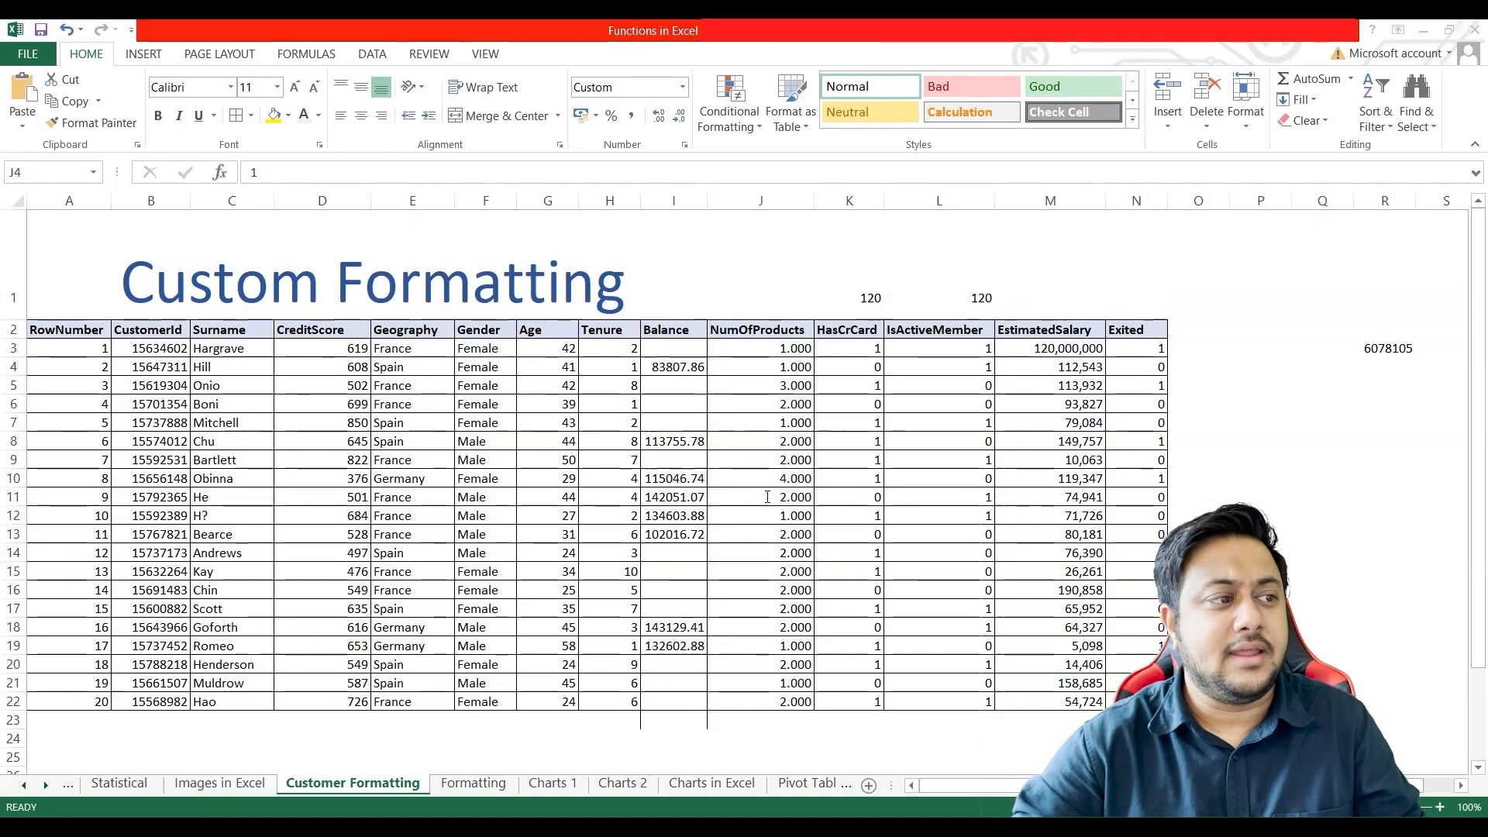
# Step: Enter the label Number in cell C38 below the product table
pyautogui.scroll(-6, 767, 497)
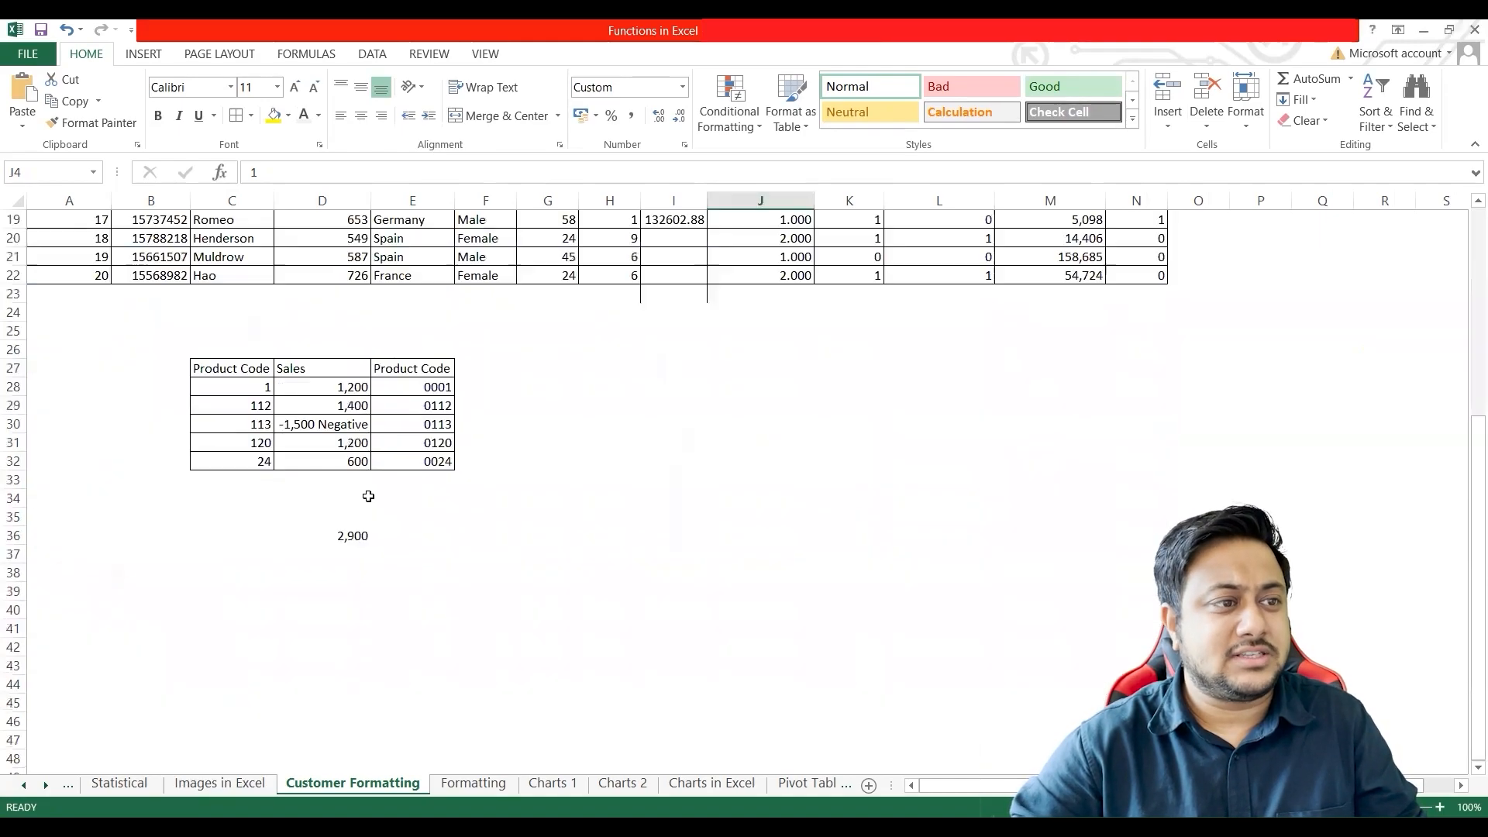
pyautogui.click(582, 369)
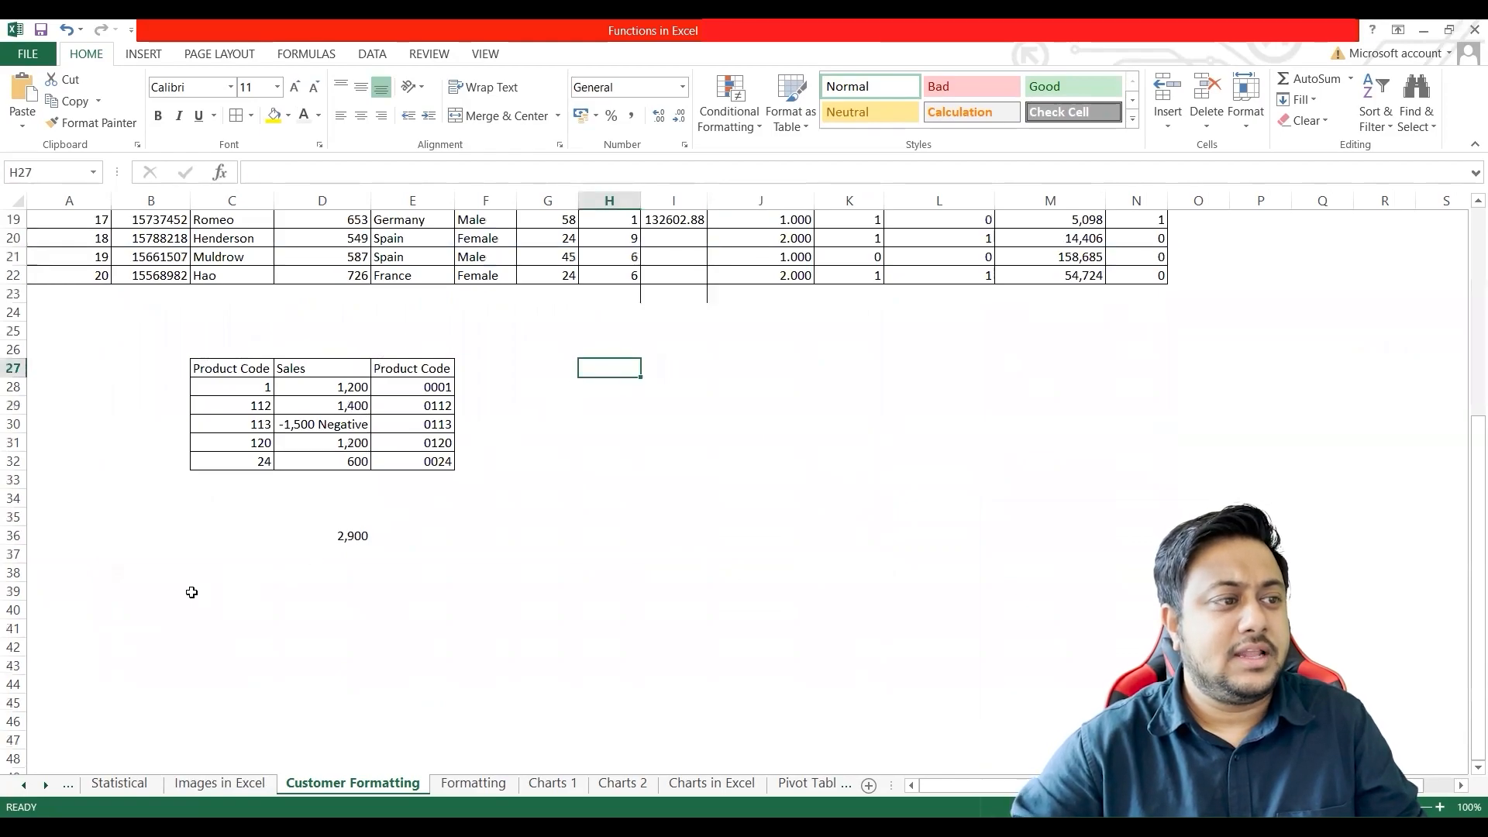
pyautogui.click(228, 574)
pyautogui.scroll(-1, 233, 572)
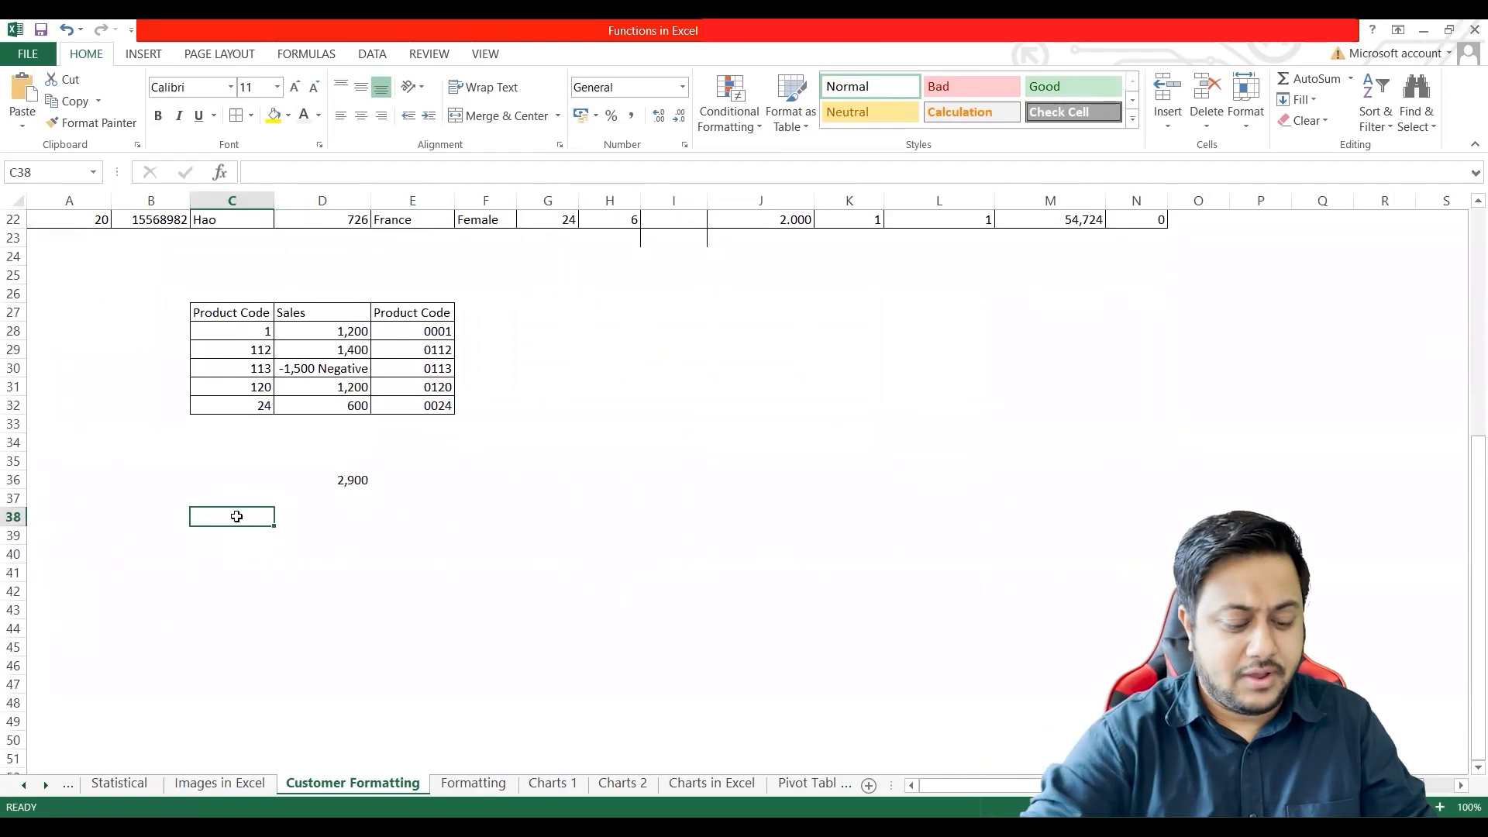
pyautogui.write('Number')
pyautogui.press('Return')
pyautogui.click(237, 516)
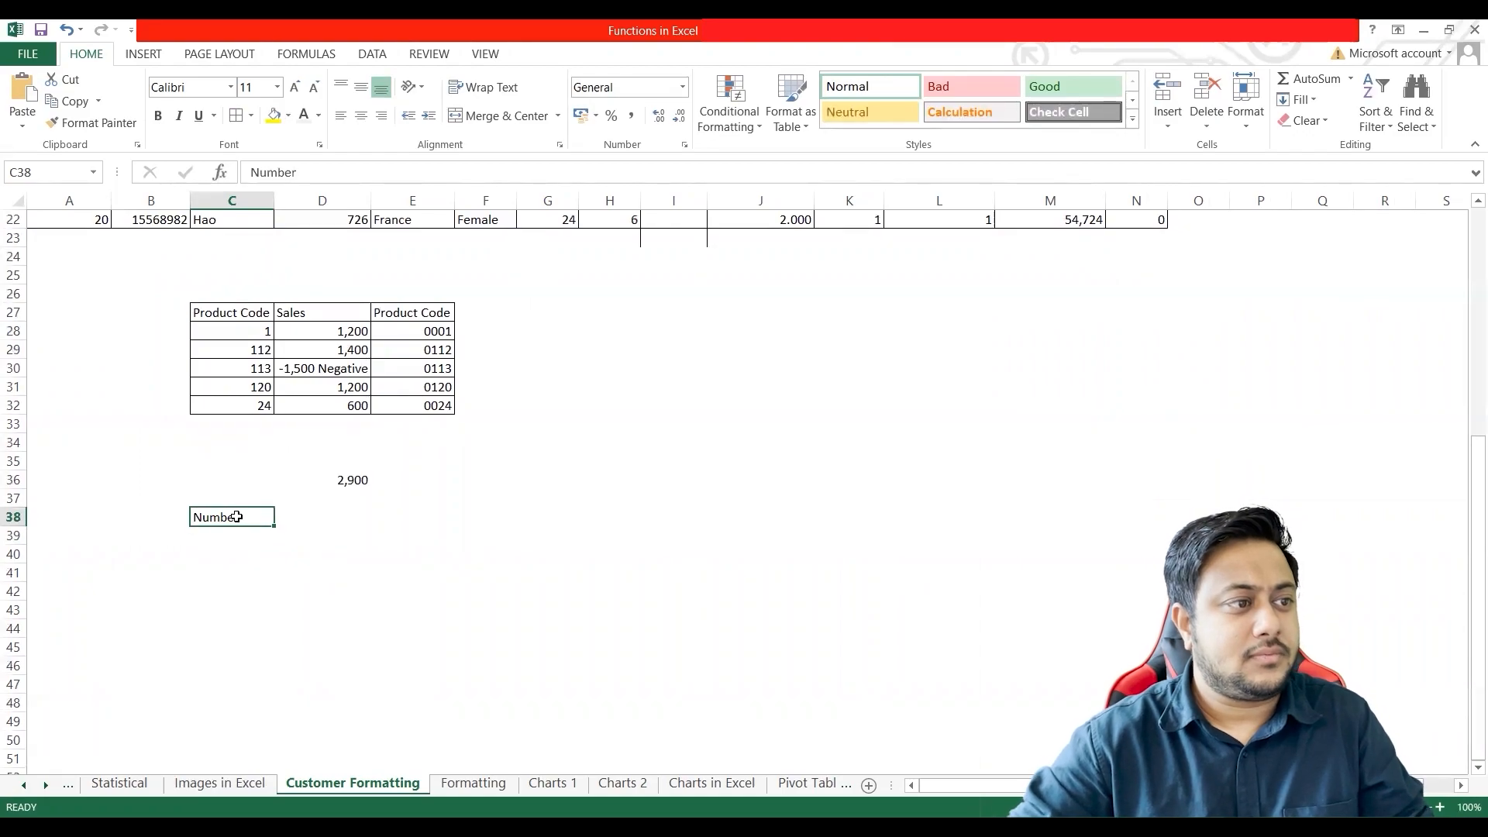
# Step: Enter 0 in cells D38 and E38 beside the Number label
pyautogui.click(322, 524)
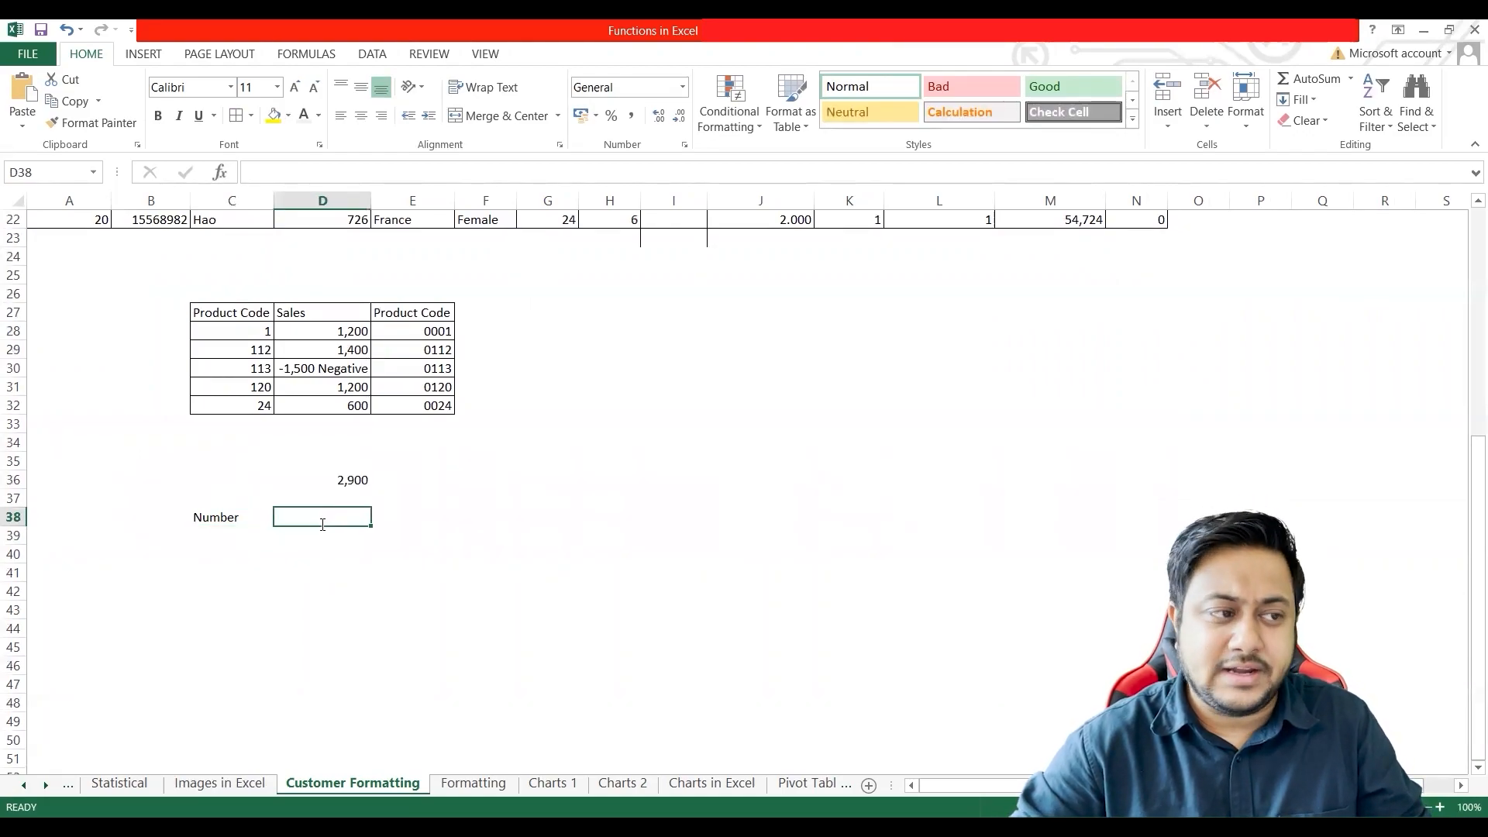
pyautogui.hotkey('ctrl', '1')
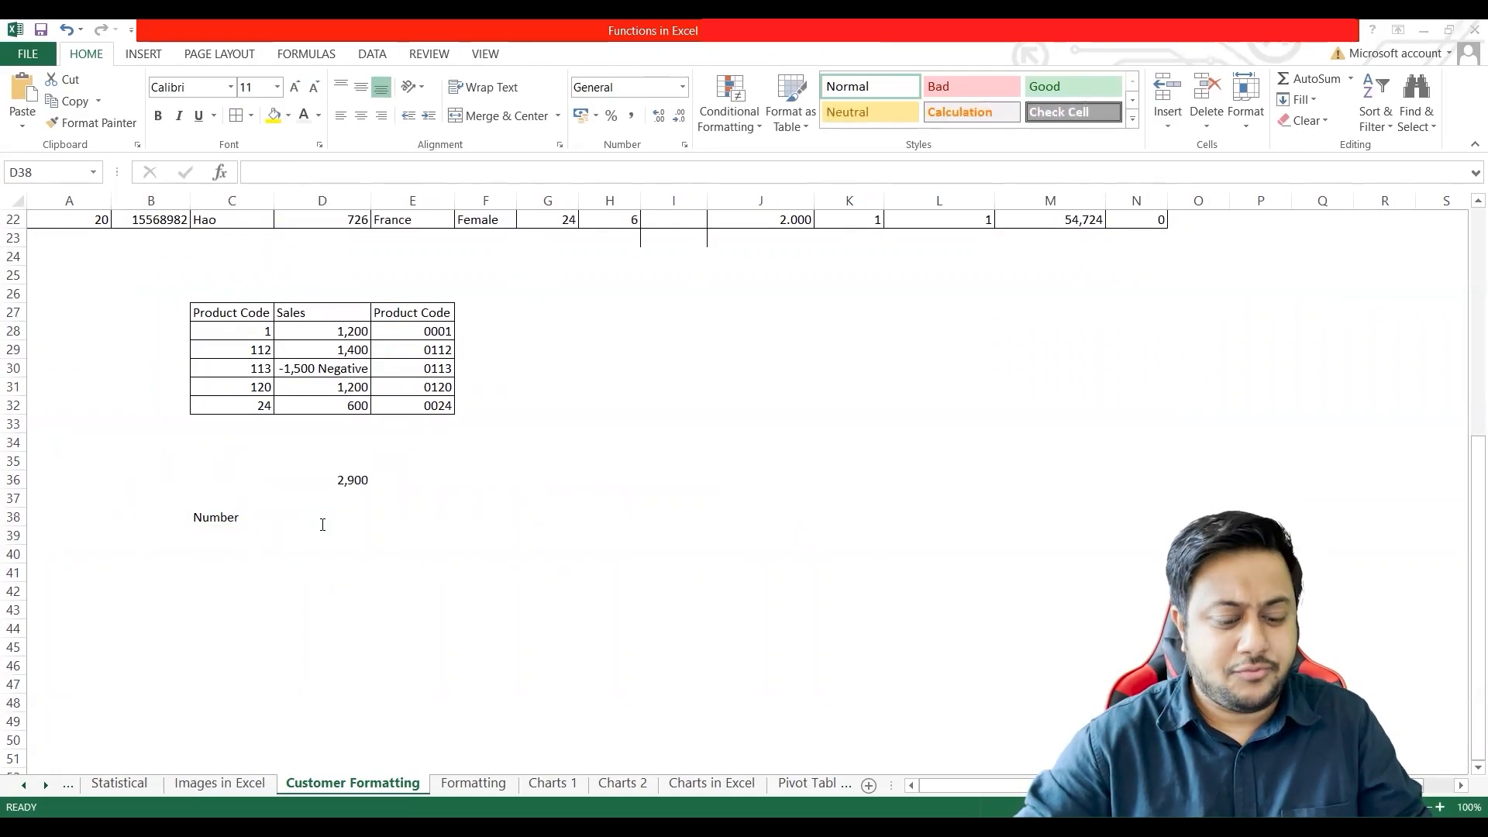
pyautogui.write('0')
pyautogui.press('Tab')
pyautogui.write('0')
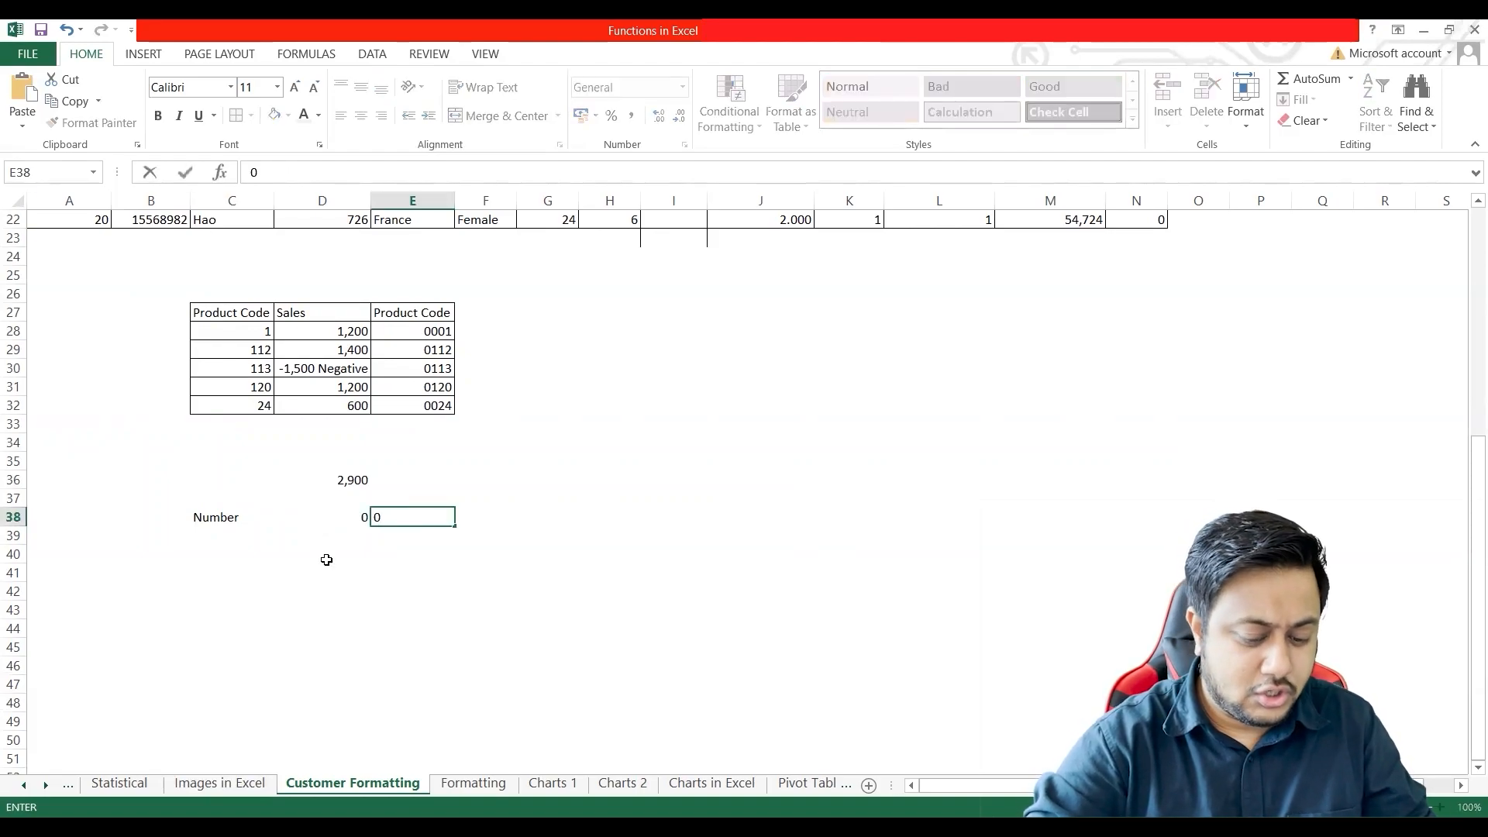
pyautogui.press('Tab')
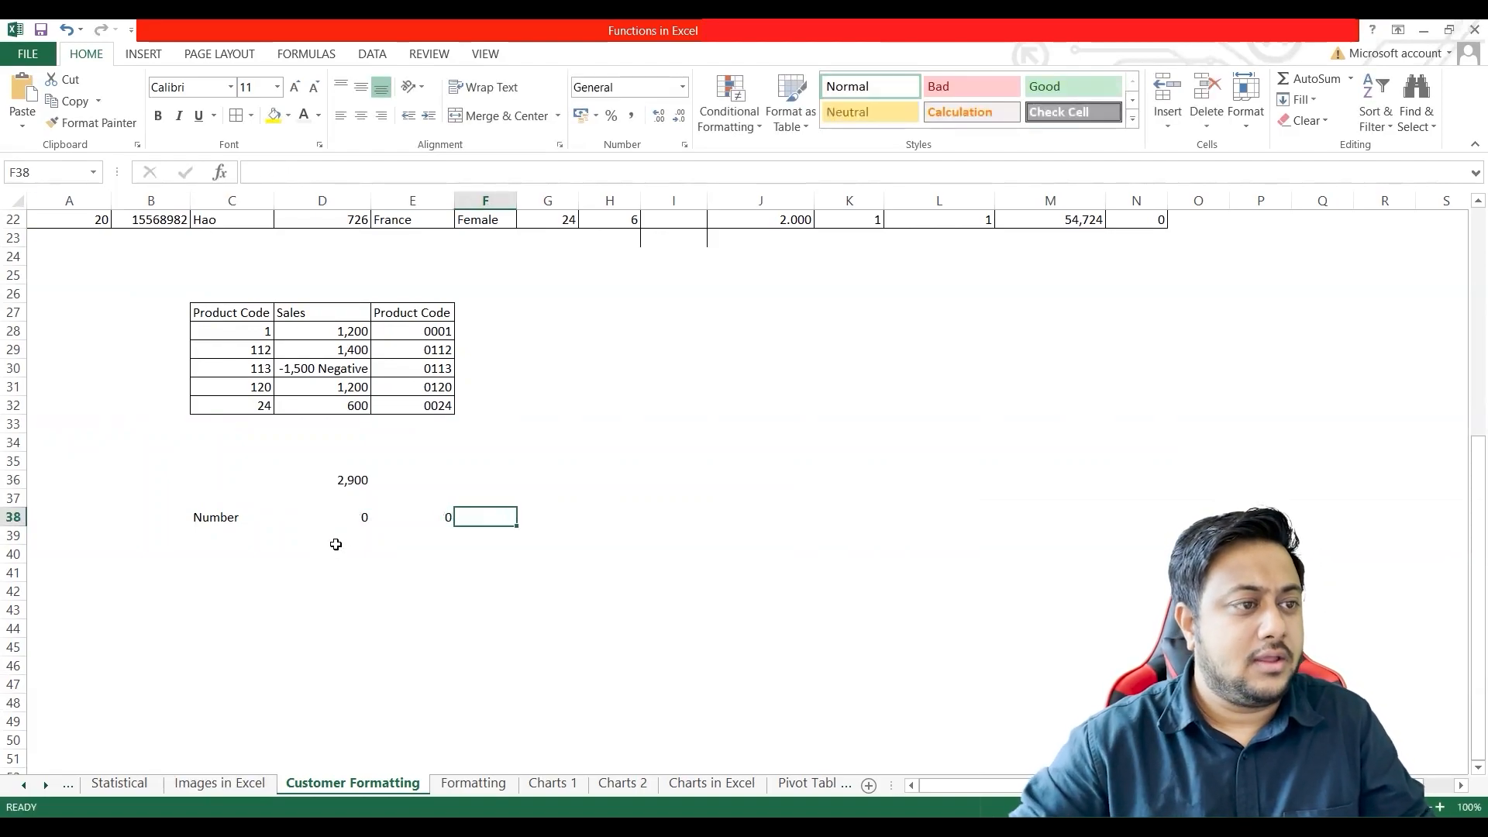
# Step: Format the whole of row 38 as Text
pyautogui.click(415, 516)
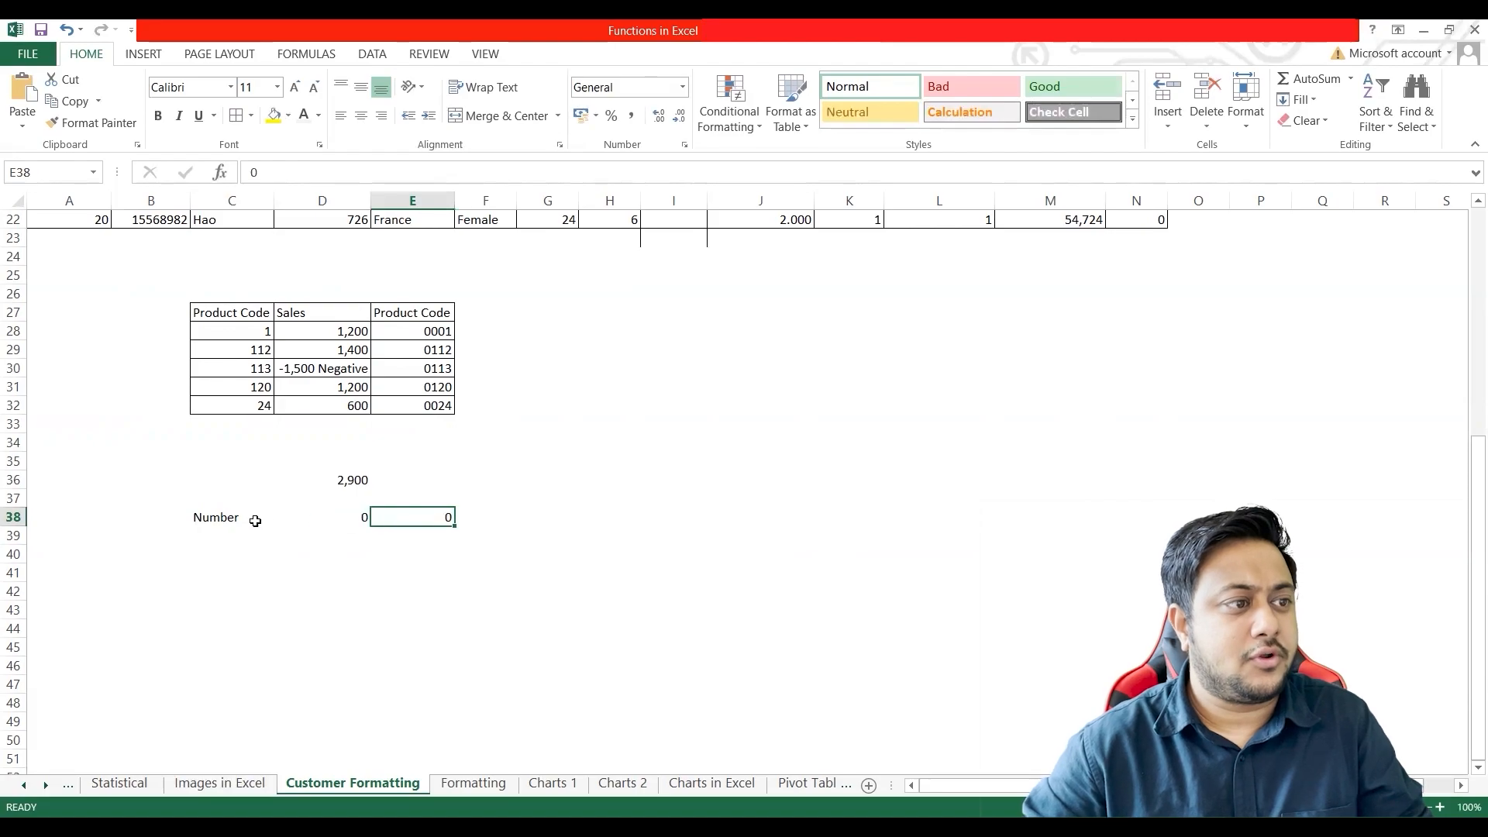
pyautogui.click(13, 517)
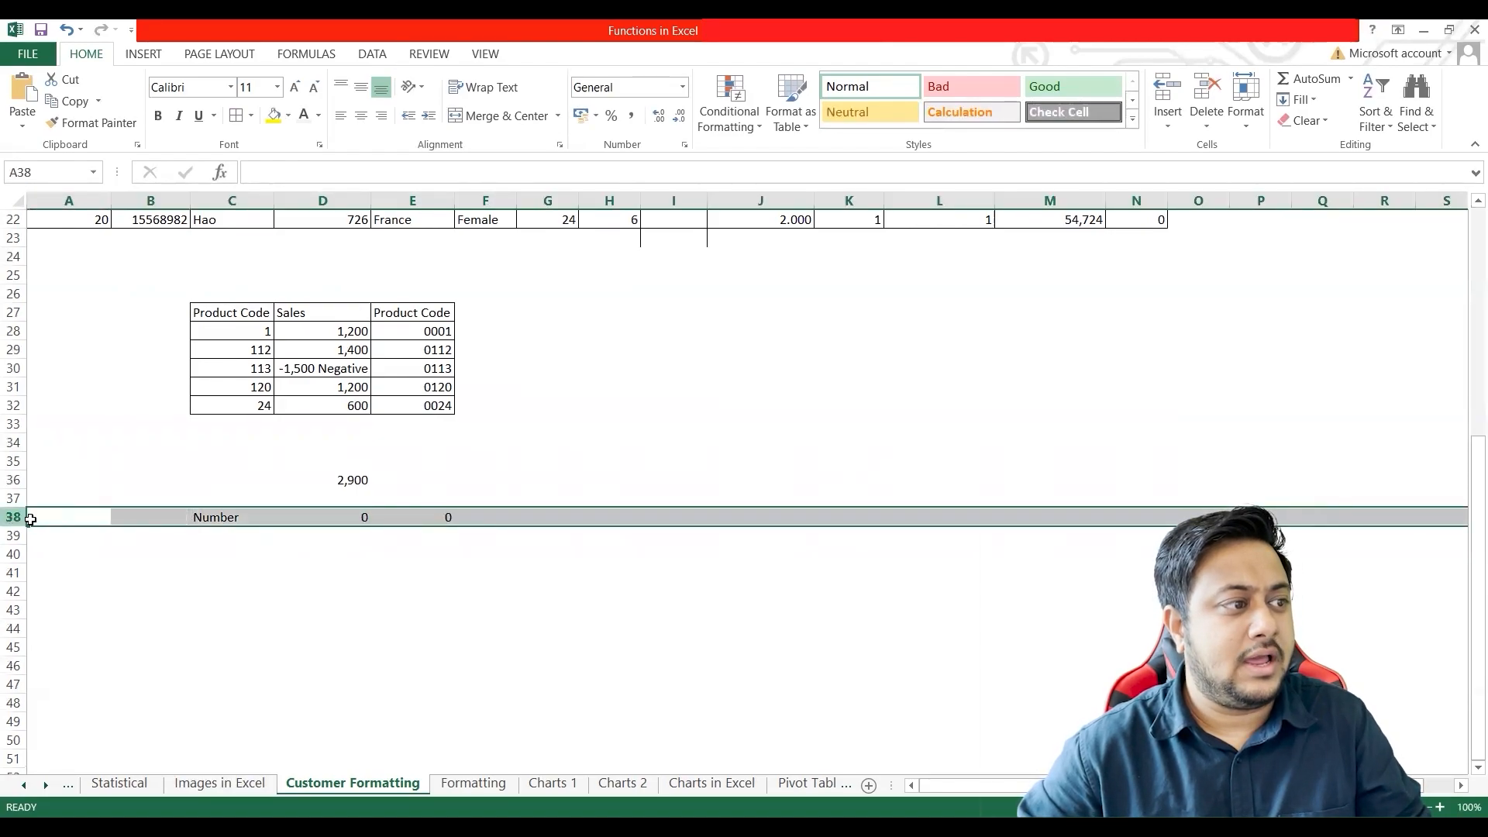
pyautogui.rightClick(61, 518)
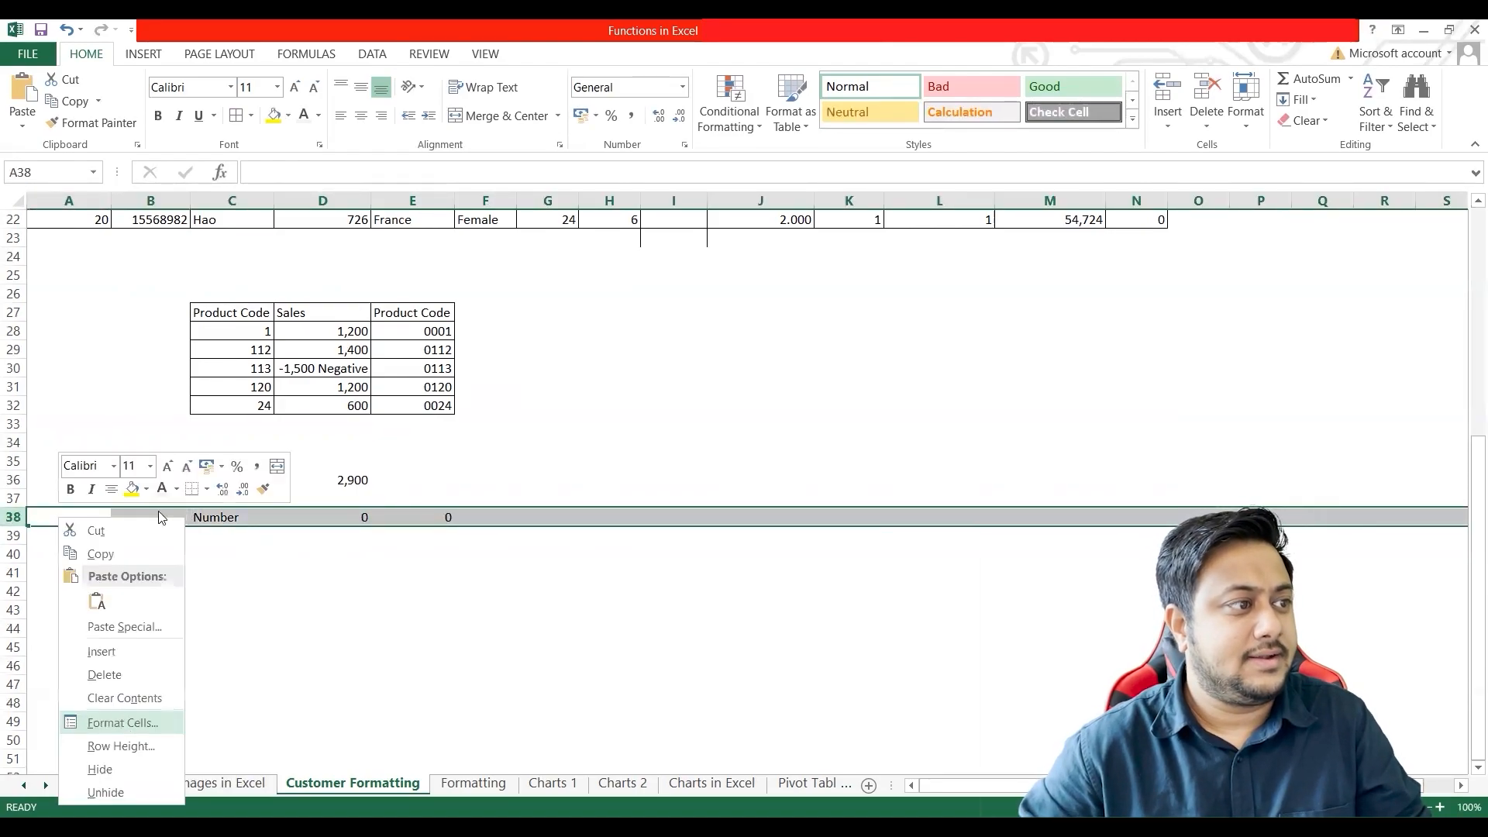
pyautogui.click(122, 720)
pyautogui.click(47, 557)
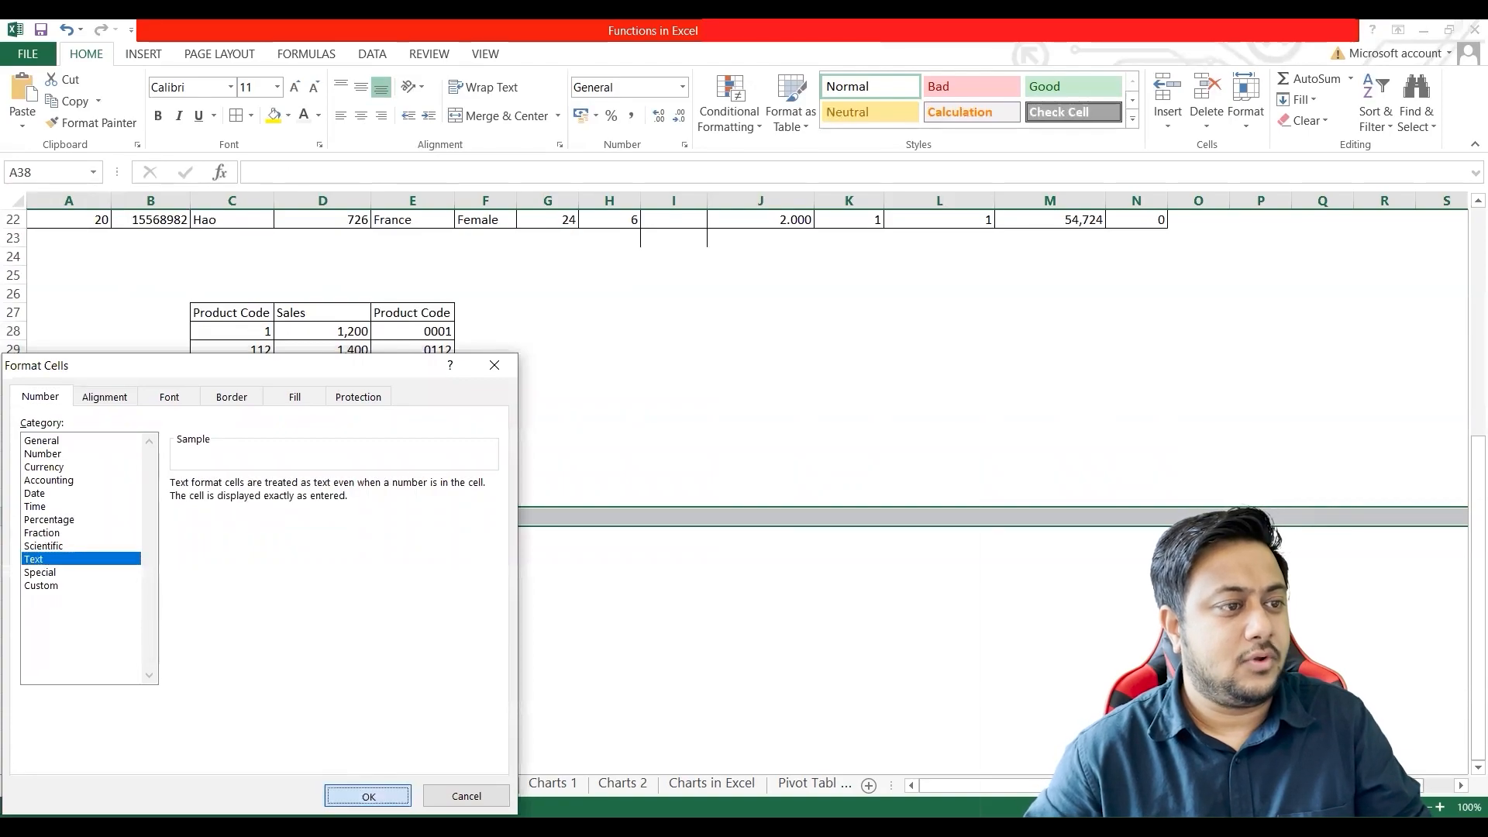
pyautogui.click(367, 796)
# Step: Enter the format code 0.0 in cell E38 of the Number row
pyautogui.click(365, 520)
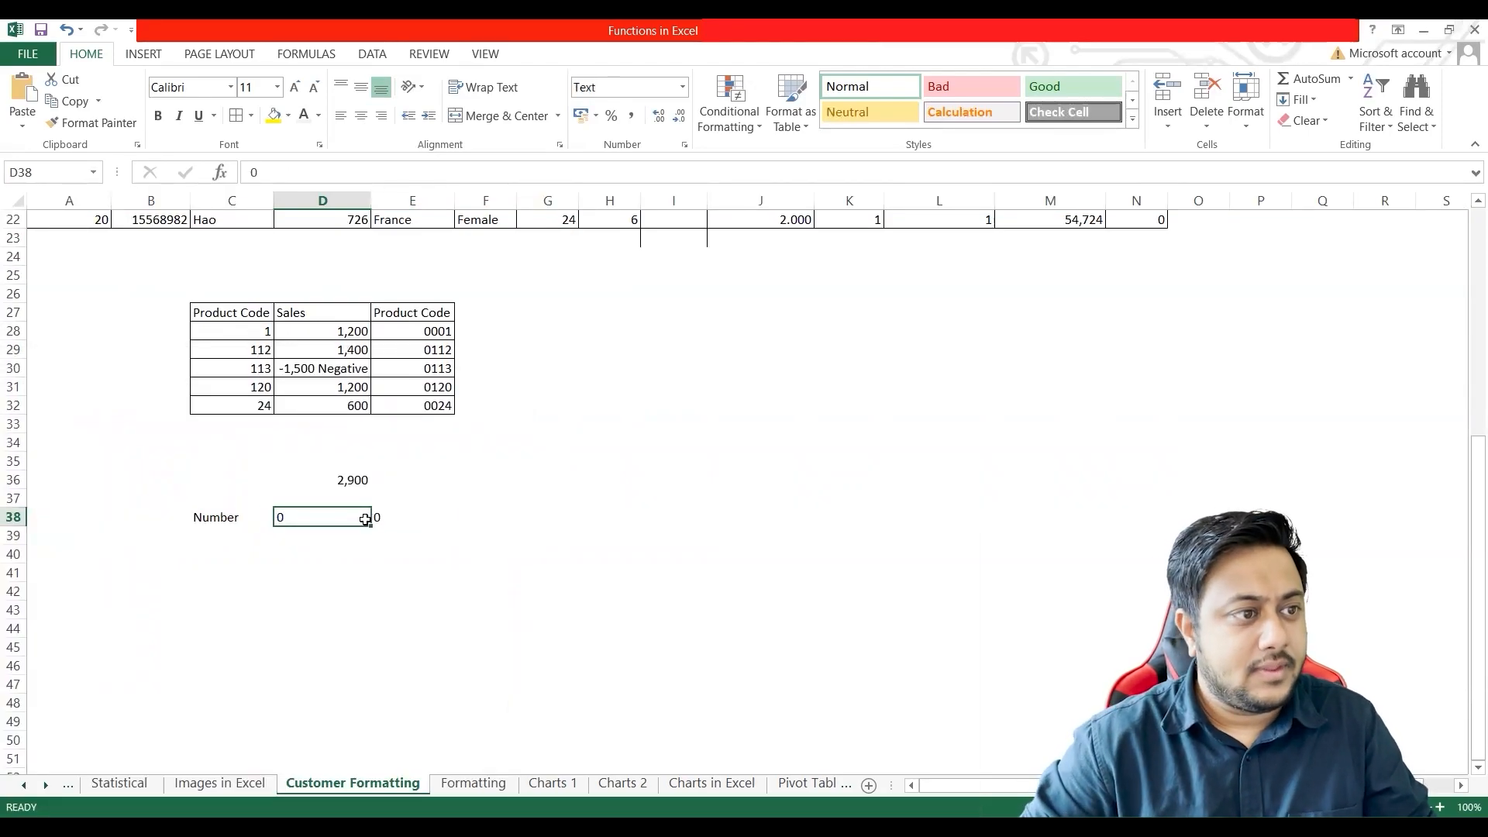
pyautogui.press('Tab')
pyautogui.write('0.0')
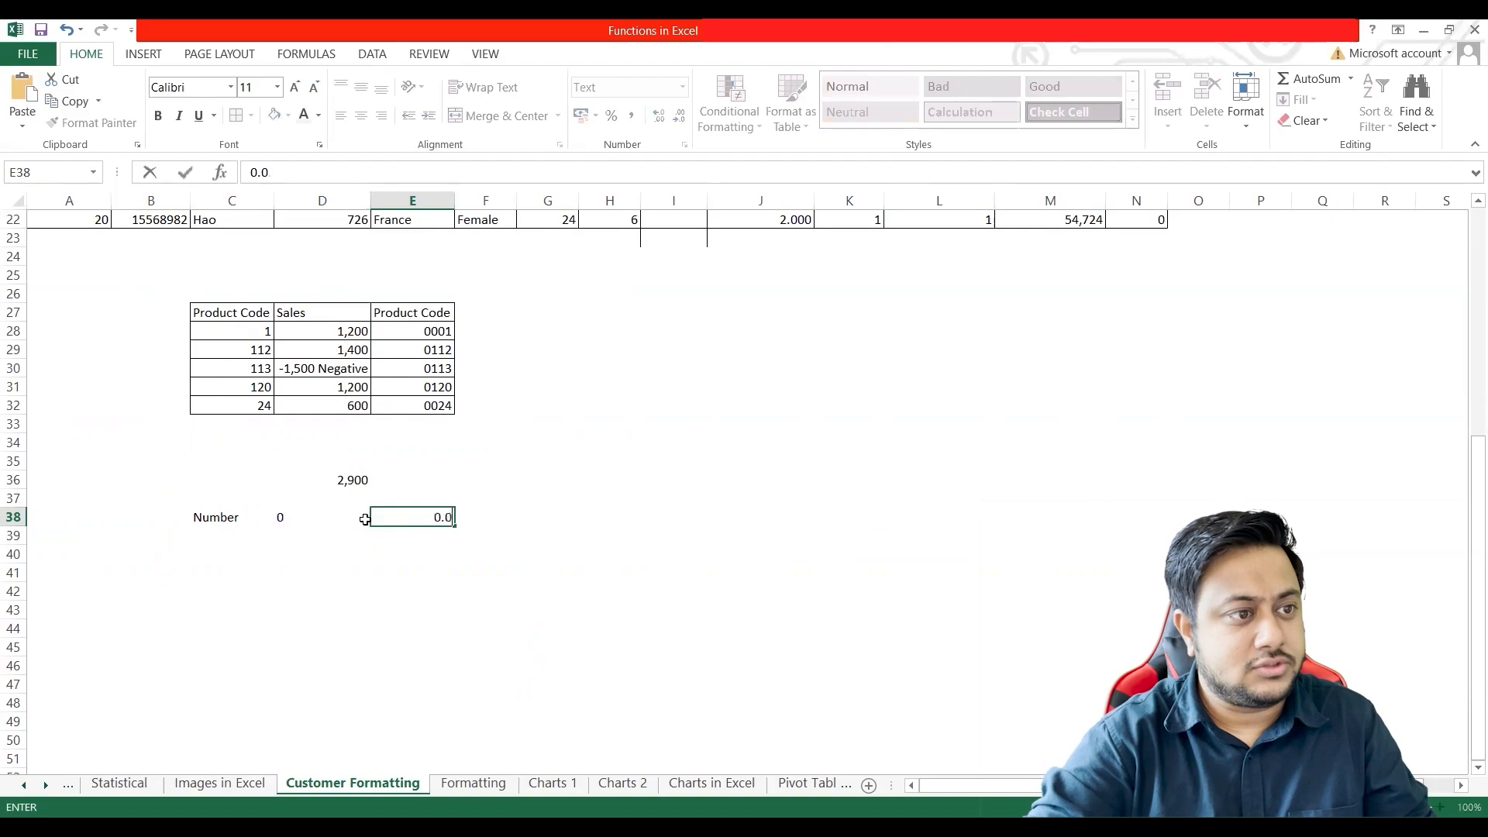
pyautogui.press('Return')
pyautogui.press('Up')
pyautogui.press('Right')
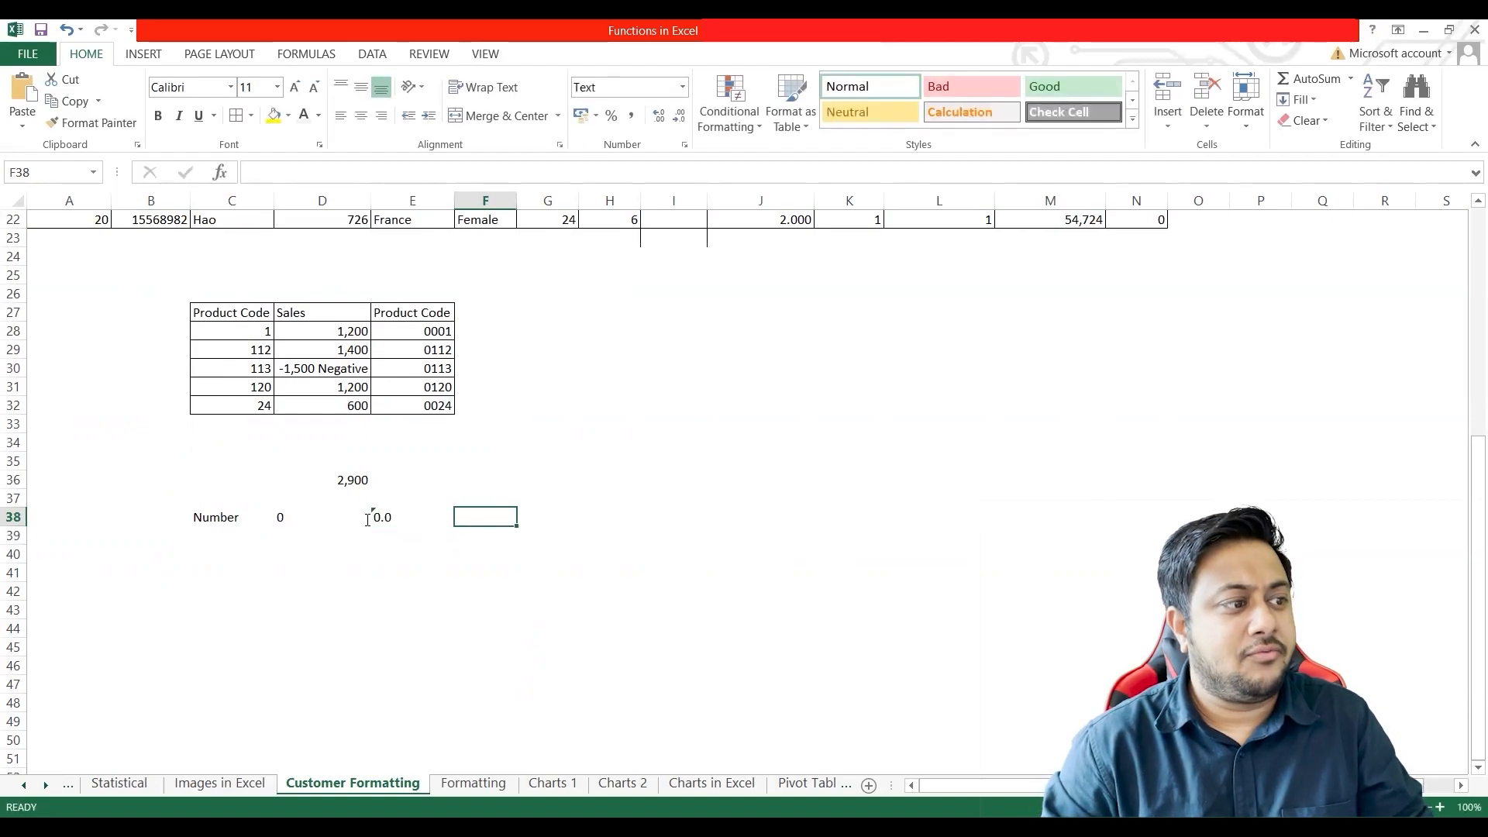
# Step: Enter the format code #.0 in cell F38
pyautogui.write('#.000')
pyautogui.press('BackSpace')
pyautogui.press('BackSpace')
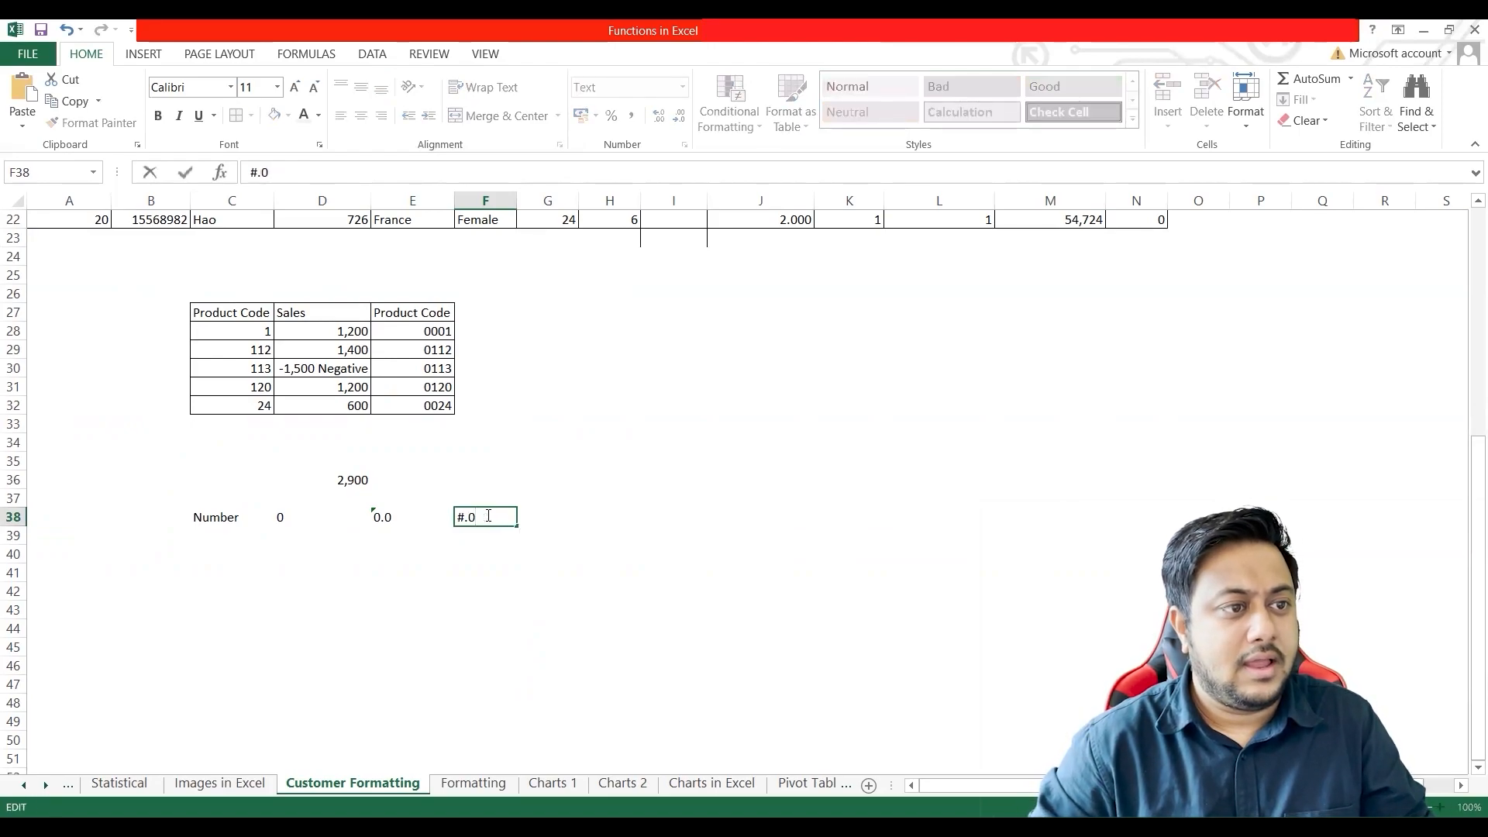
pyautogui.press('Tab')
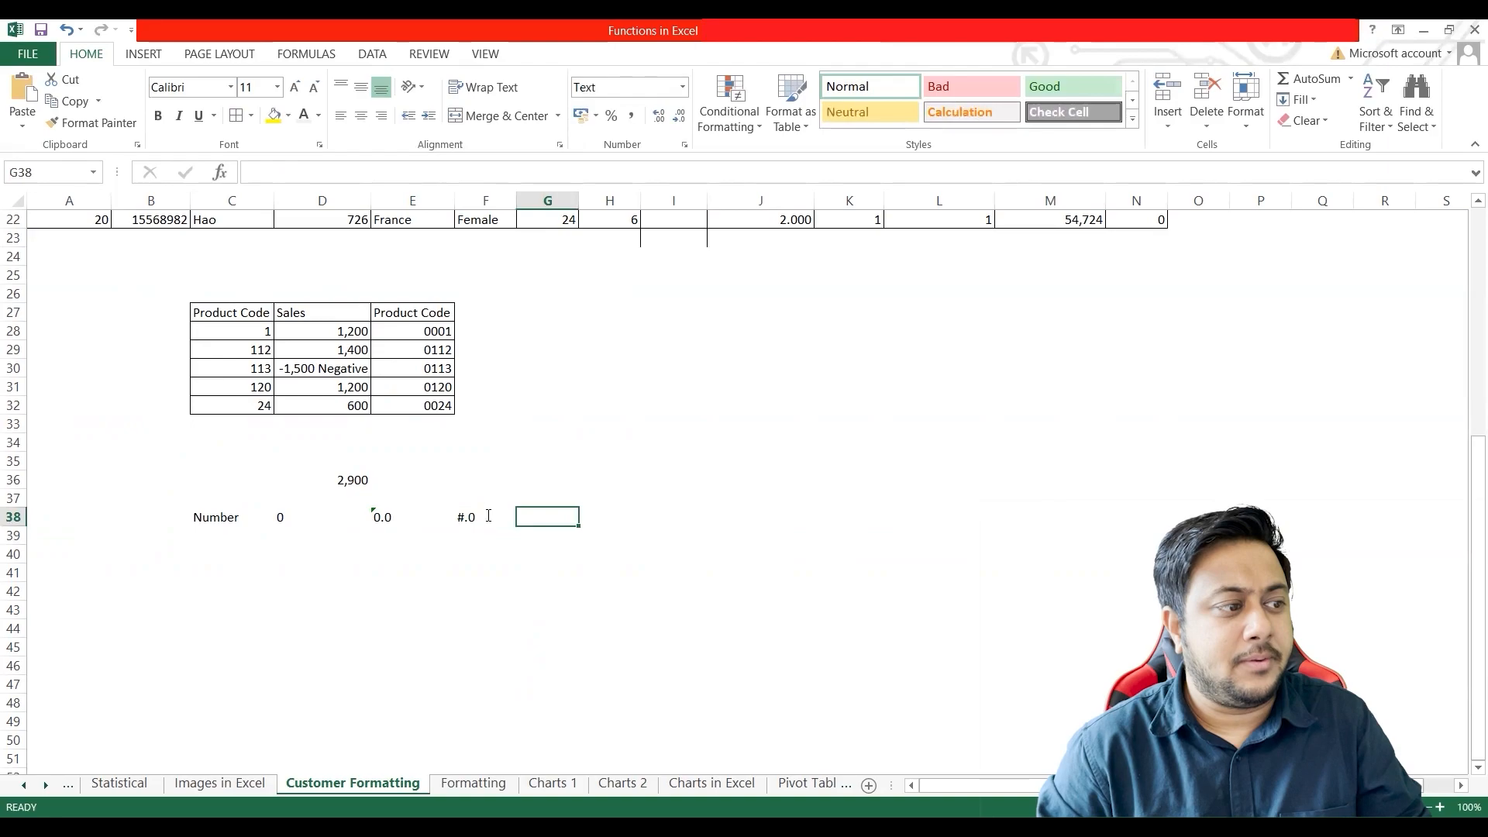
# Step: Enter the format code 0.00 in cell G38
pyautogui.hotkey('alt', 'Tab')
pyautogui.hotkey('alt', 'Tab')
pyautogui.write('0.')
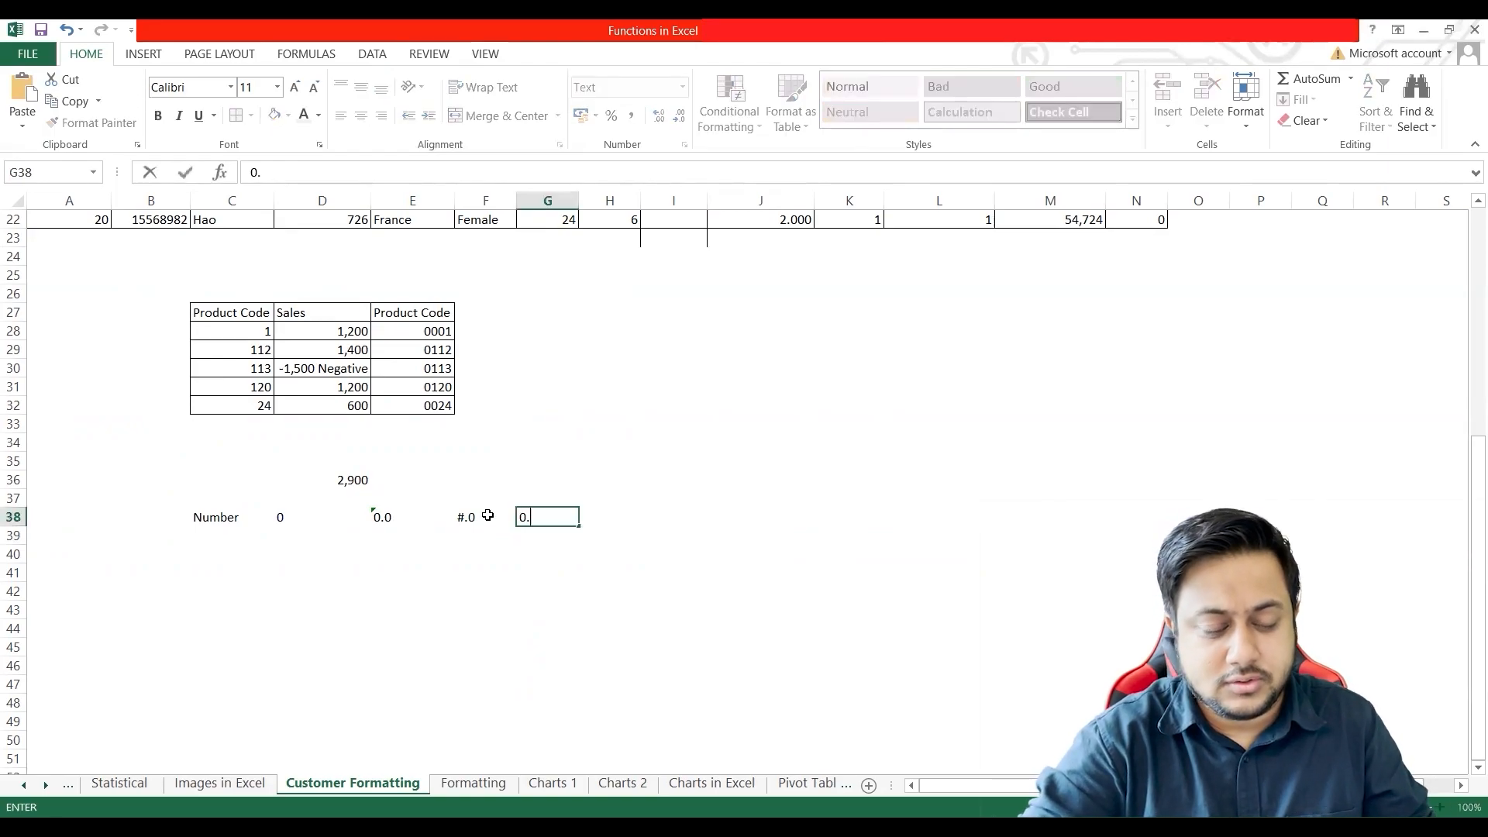
pyautogui.press('Tab')
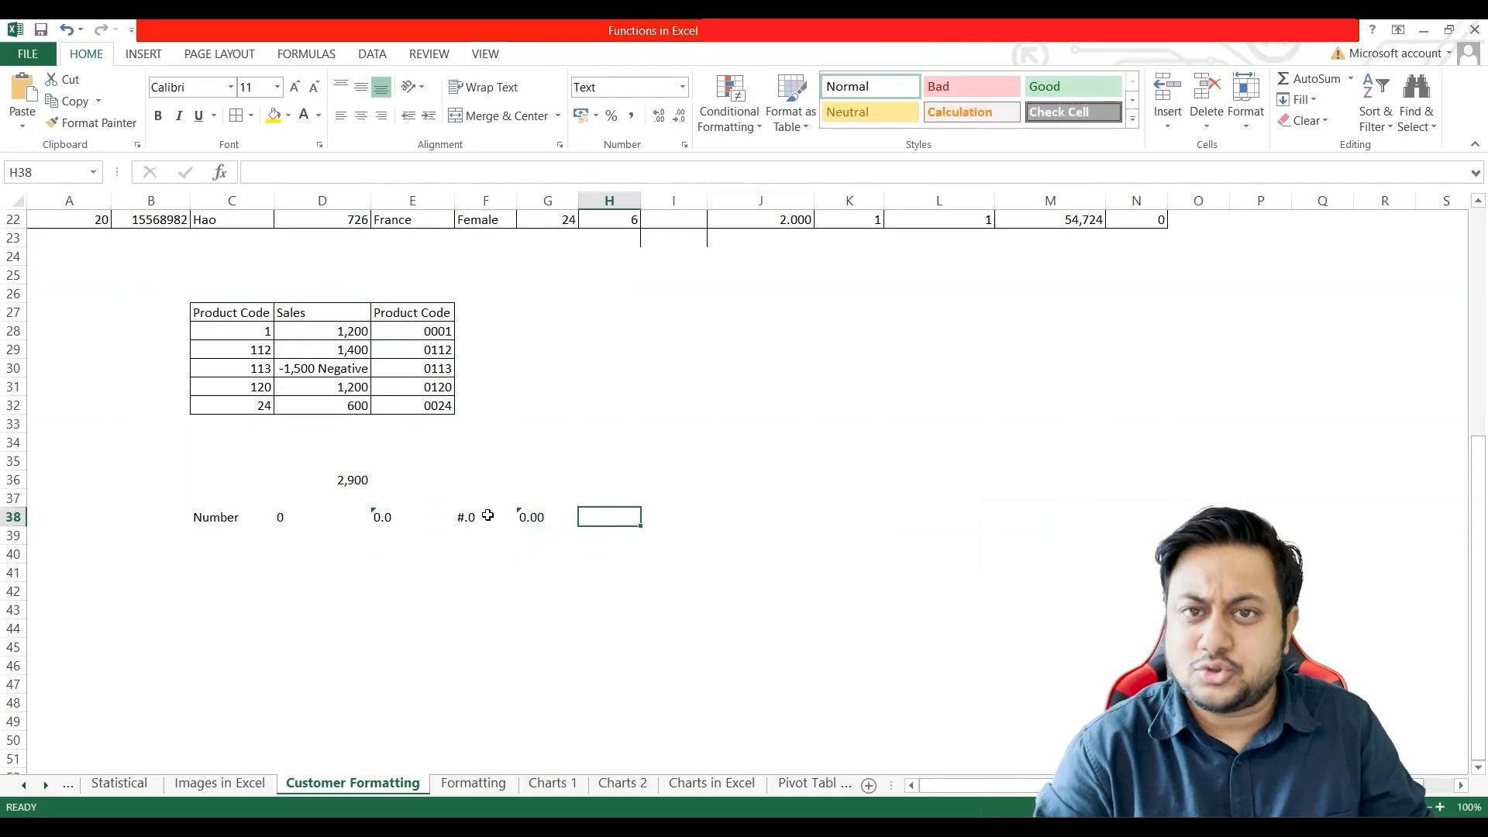
# Step: Enter the format code #.00 in cell H38 and #.000 in cell I38
pyautogui.write('#.000')
pyautogui.click(607, 515)
pyautogui.press('Delete')
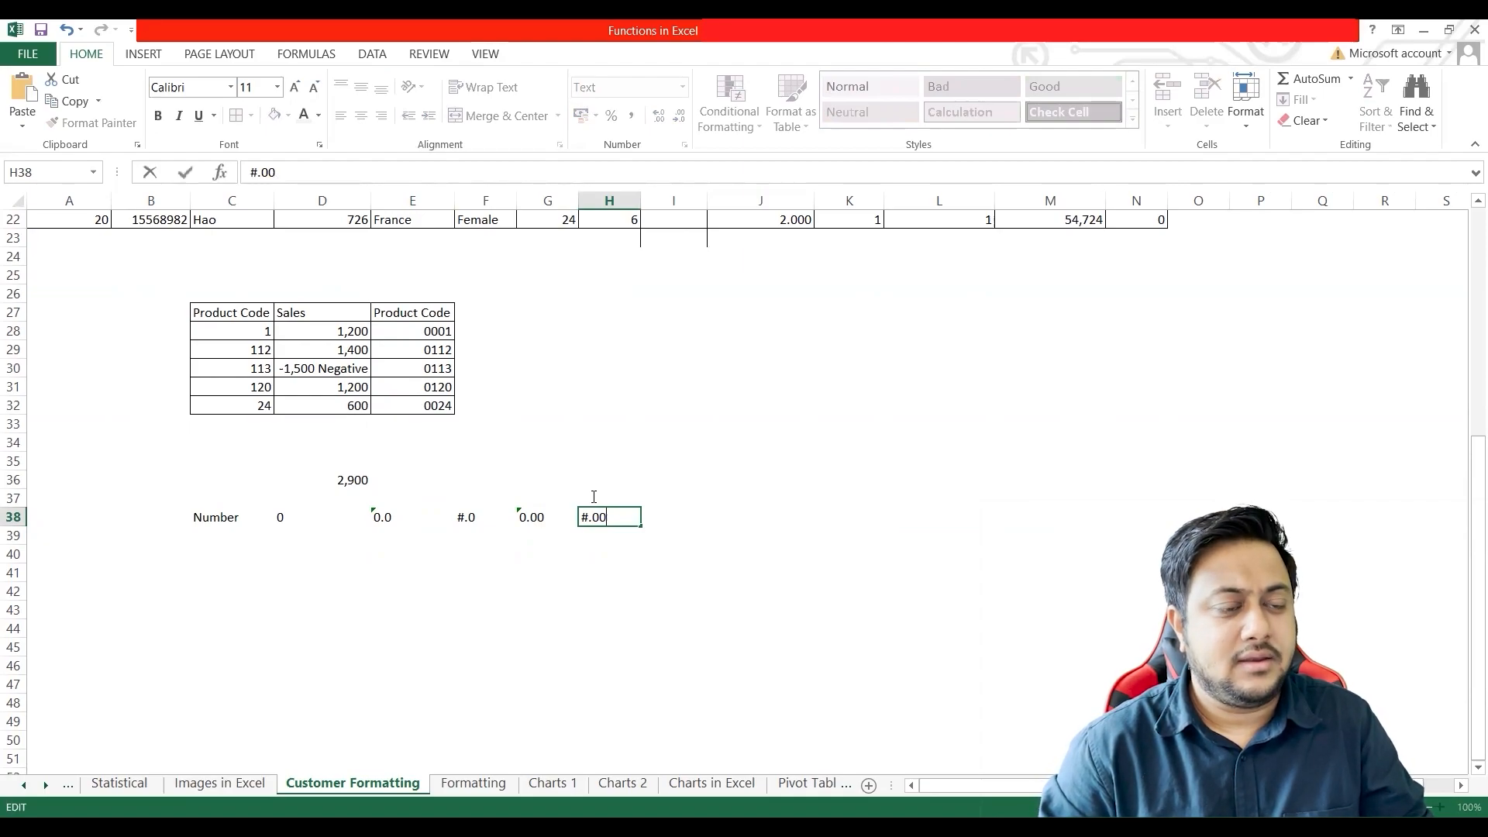
pyautogui.press('Tab')
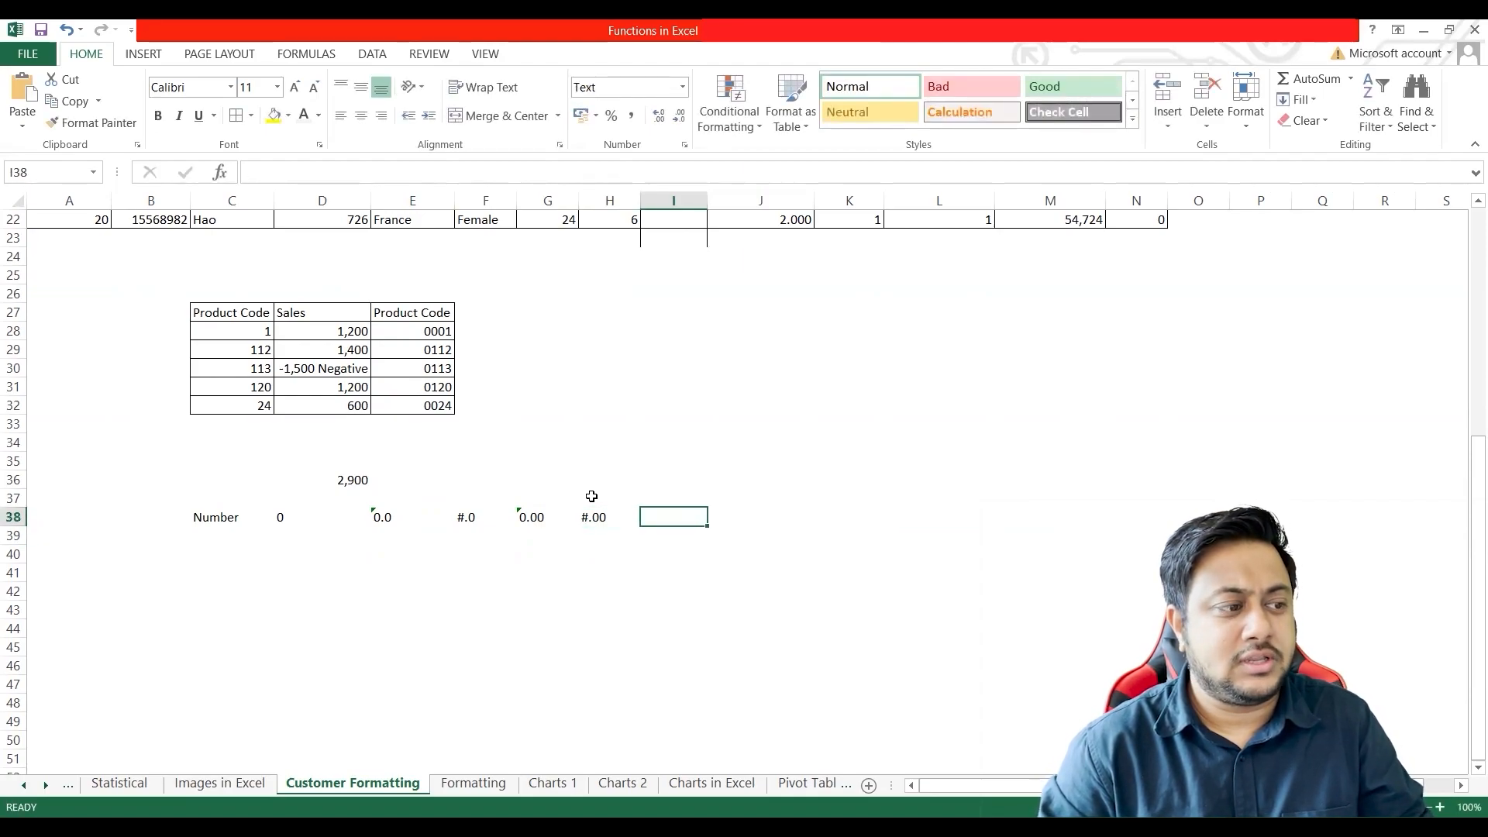
pyautogui.write('#.000')
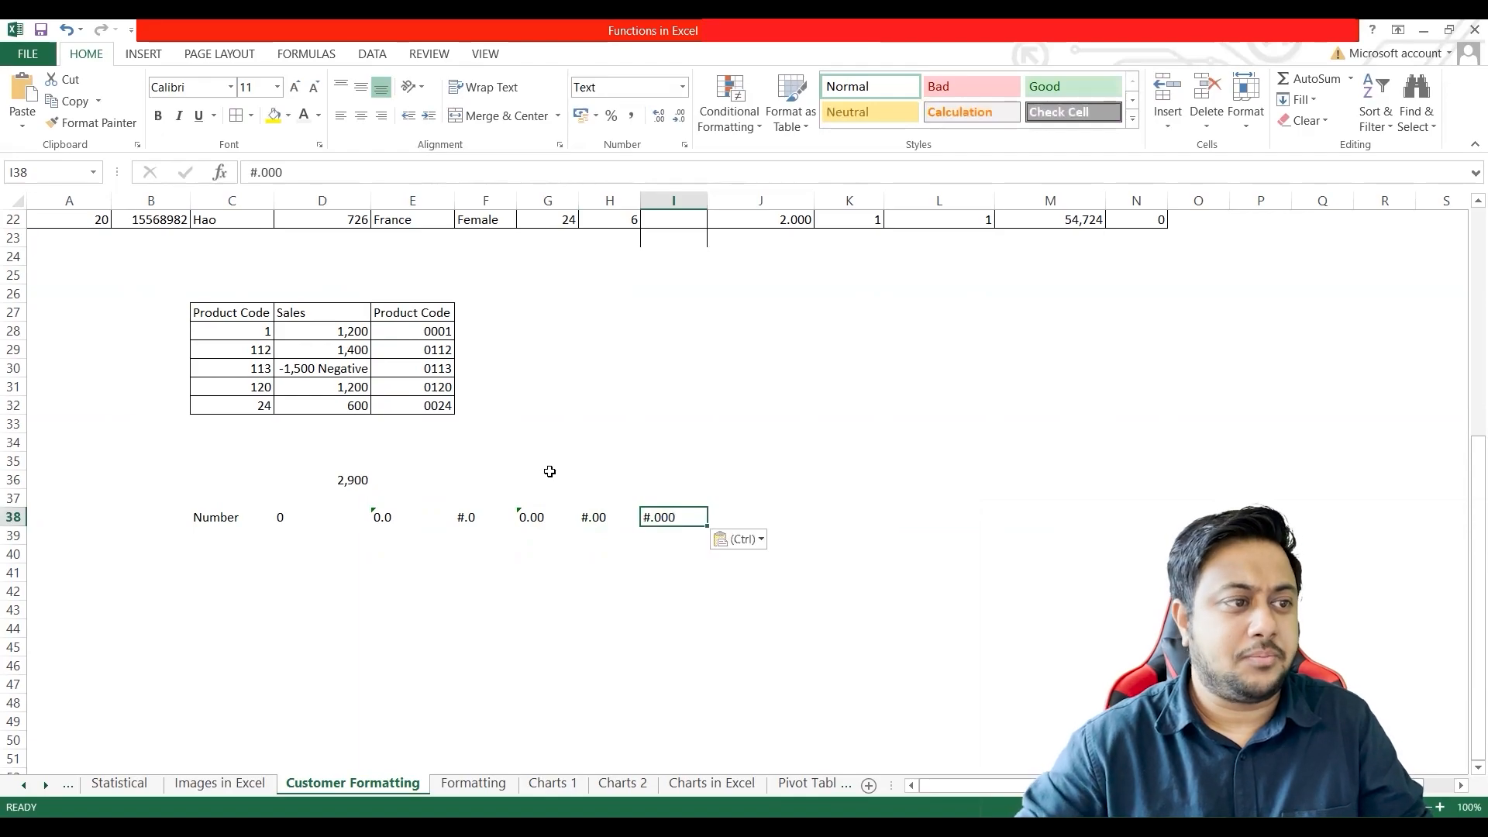
# Step: Apply borders around all cells in the range C38:I43
pyautogui.click(198, 518)
pyautogui.keyDown('shift'); pyautogui.click(661, 609); pyautogui.keyUp('shift')
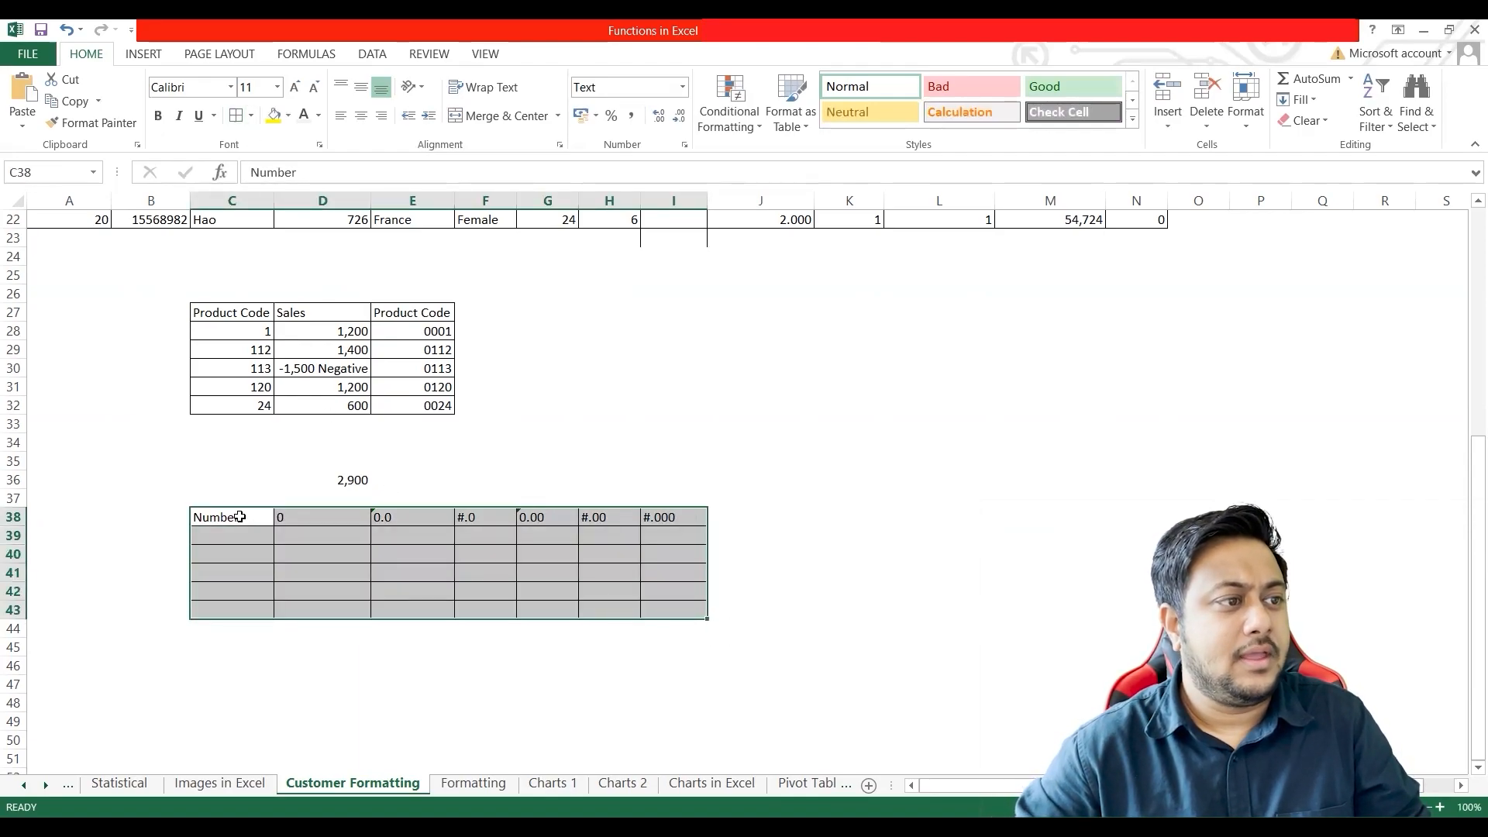
# Step: Fill the Number column in C39:C43 with the values 0.5, 5, 5.5, 5.55 and 6
pyautogui.click(232, 539)
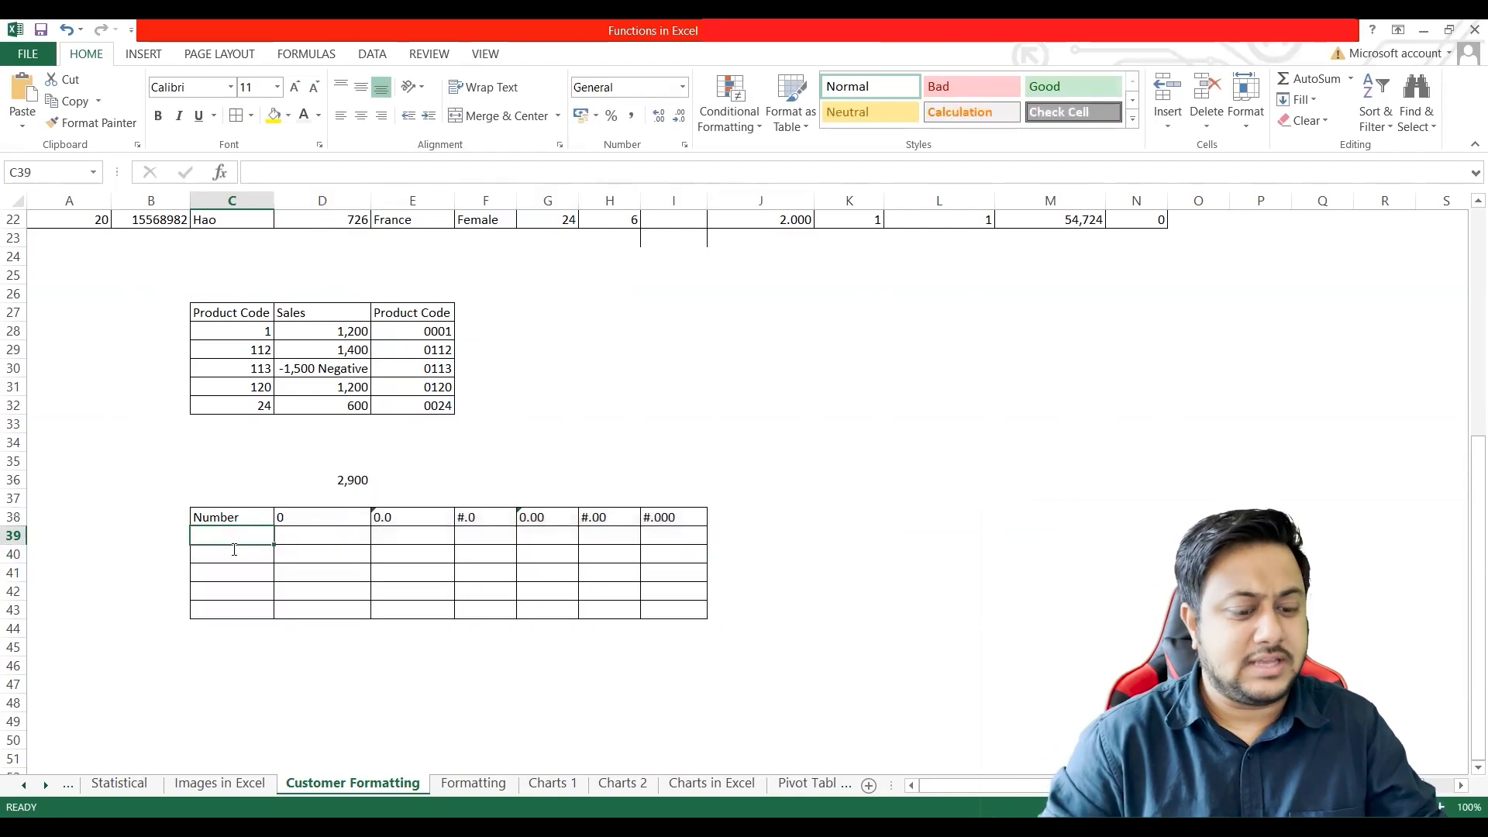
pyautogui.write('0')
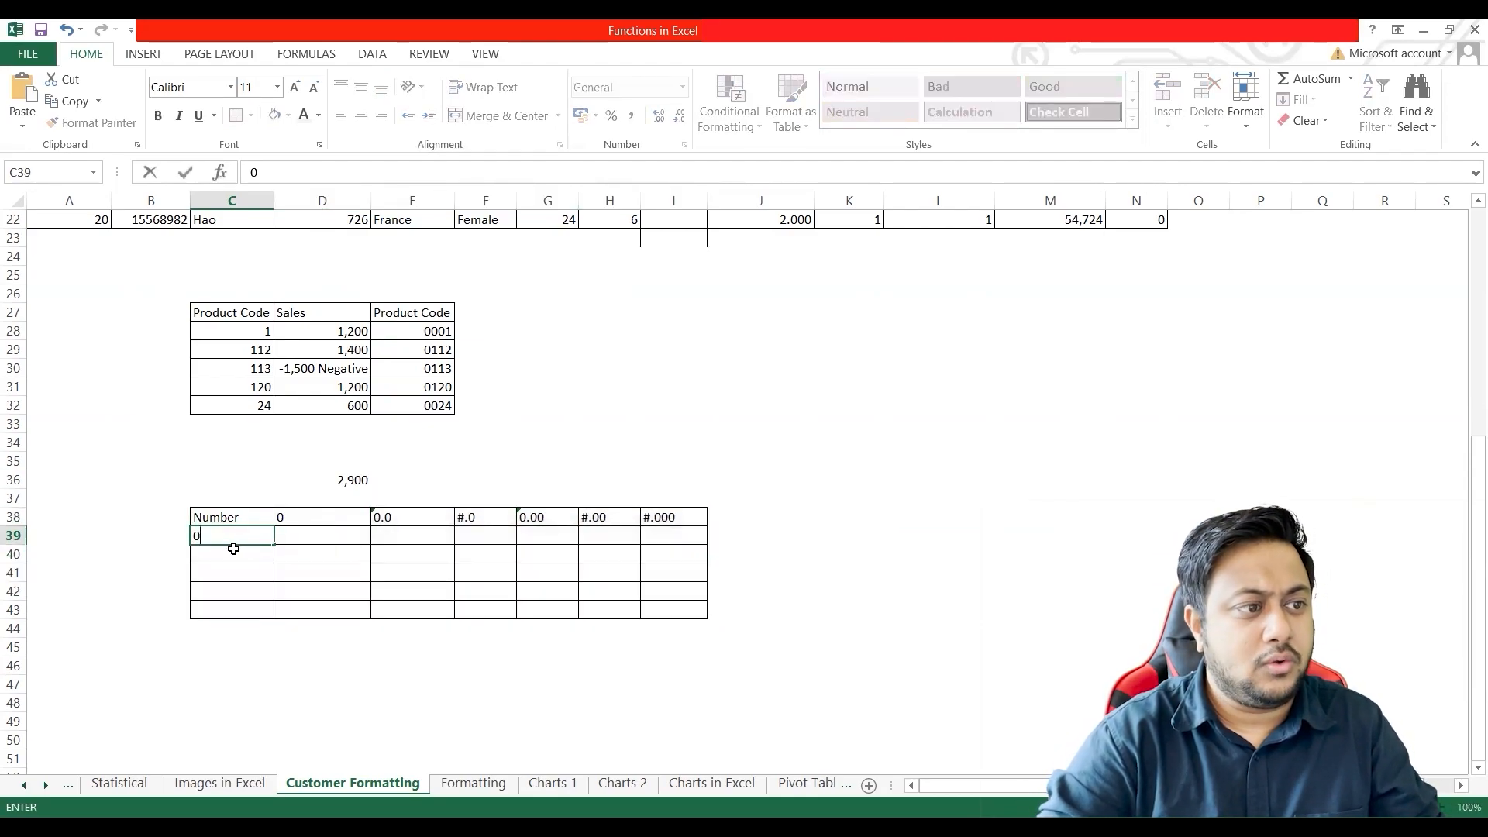
pyautogui.write('.5')
pyautogui.press('Return')
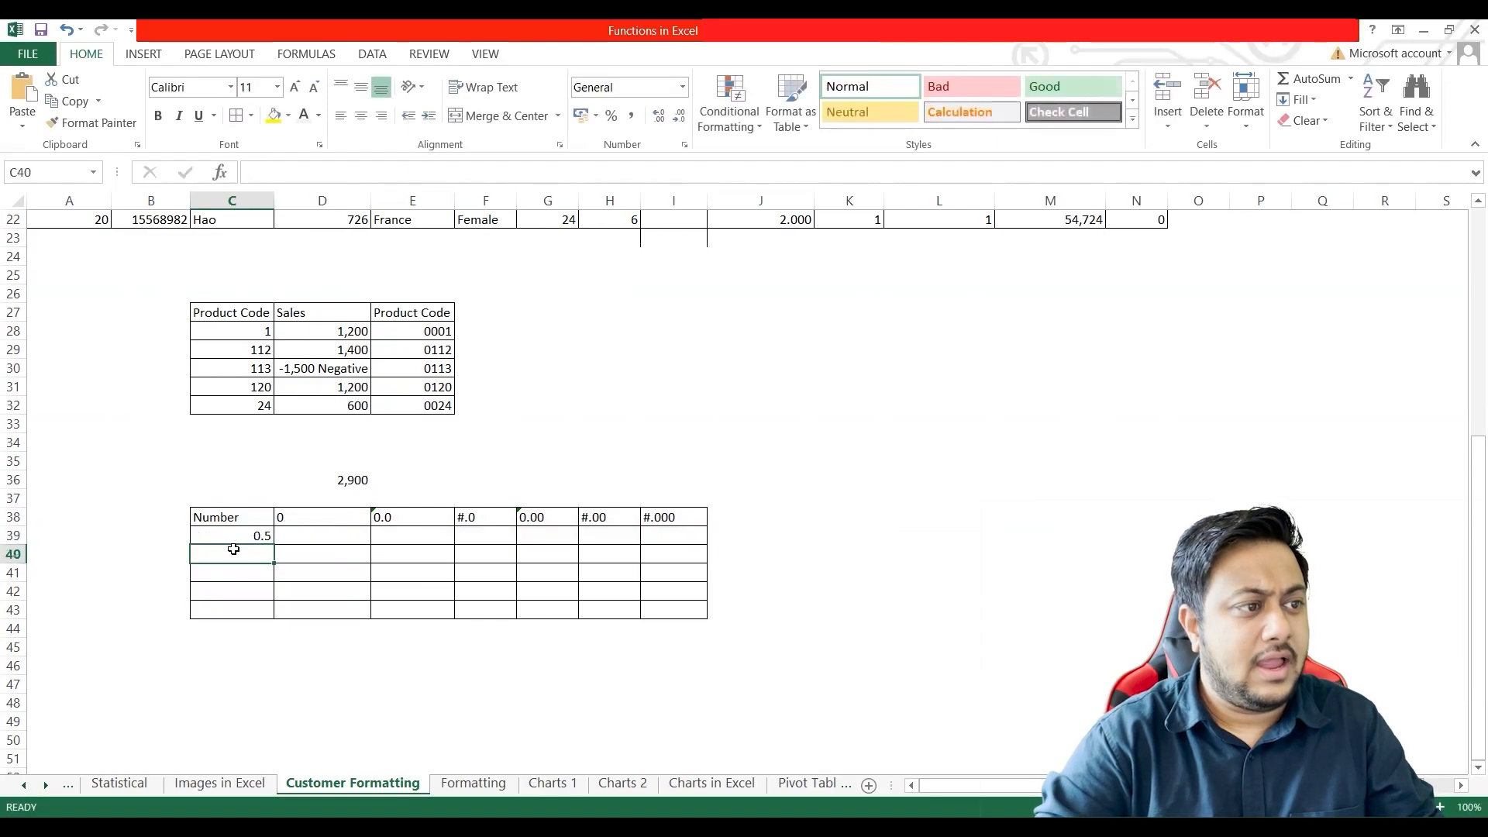
pyautogui.write('5')
pyautogui.press('Return')
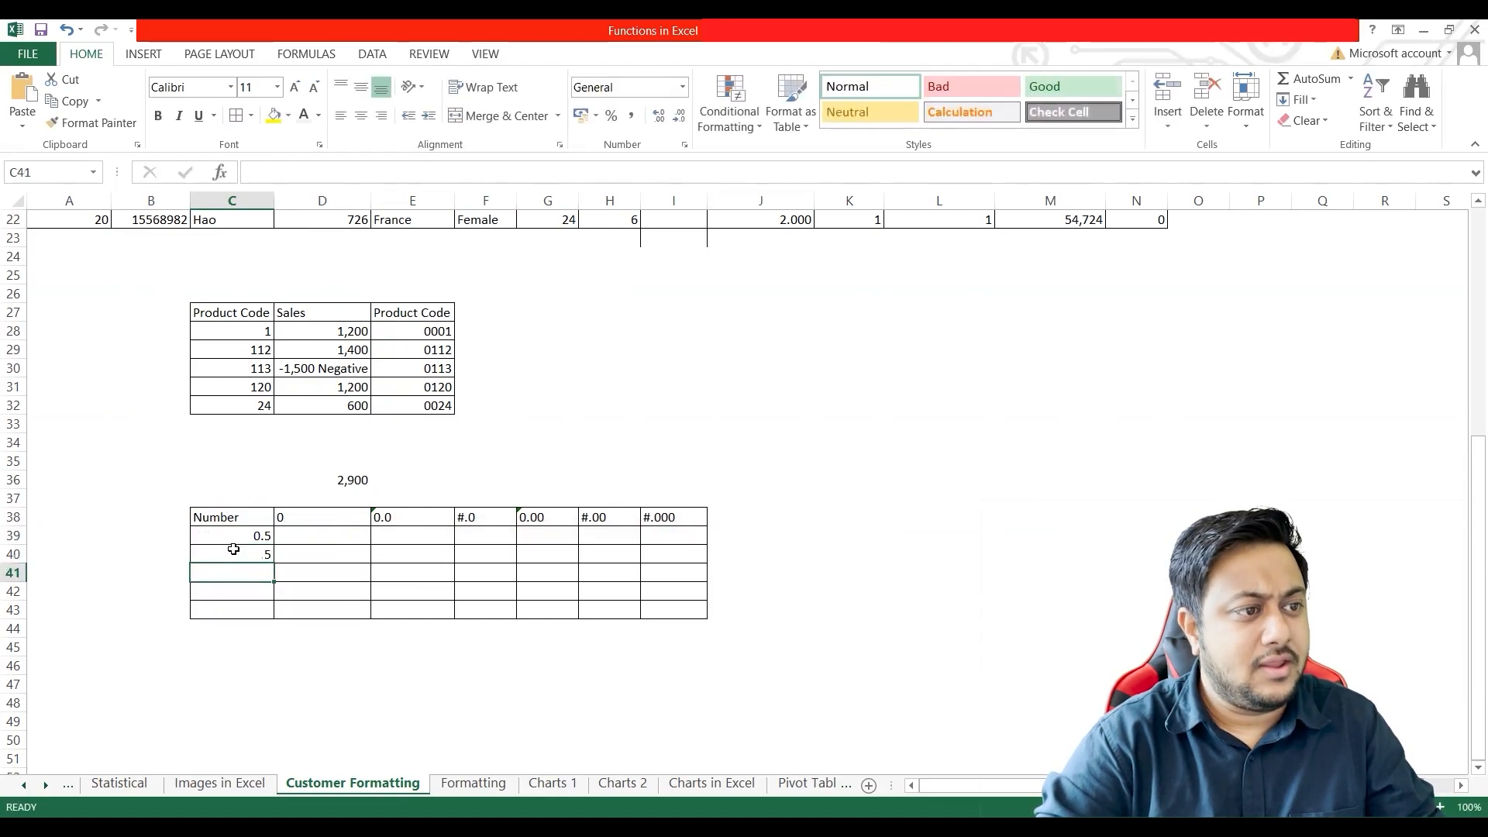
pyautogui.write('5.5')
pyautogui.press('Return')
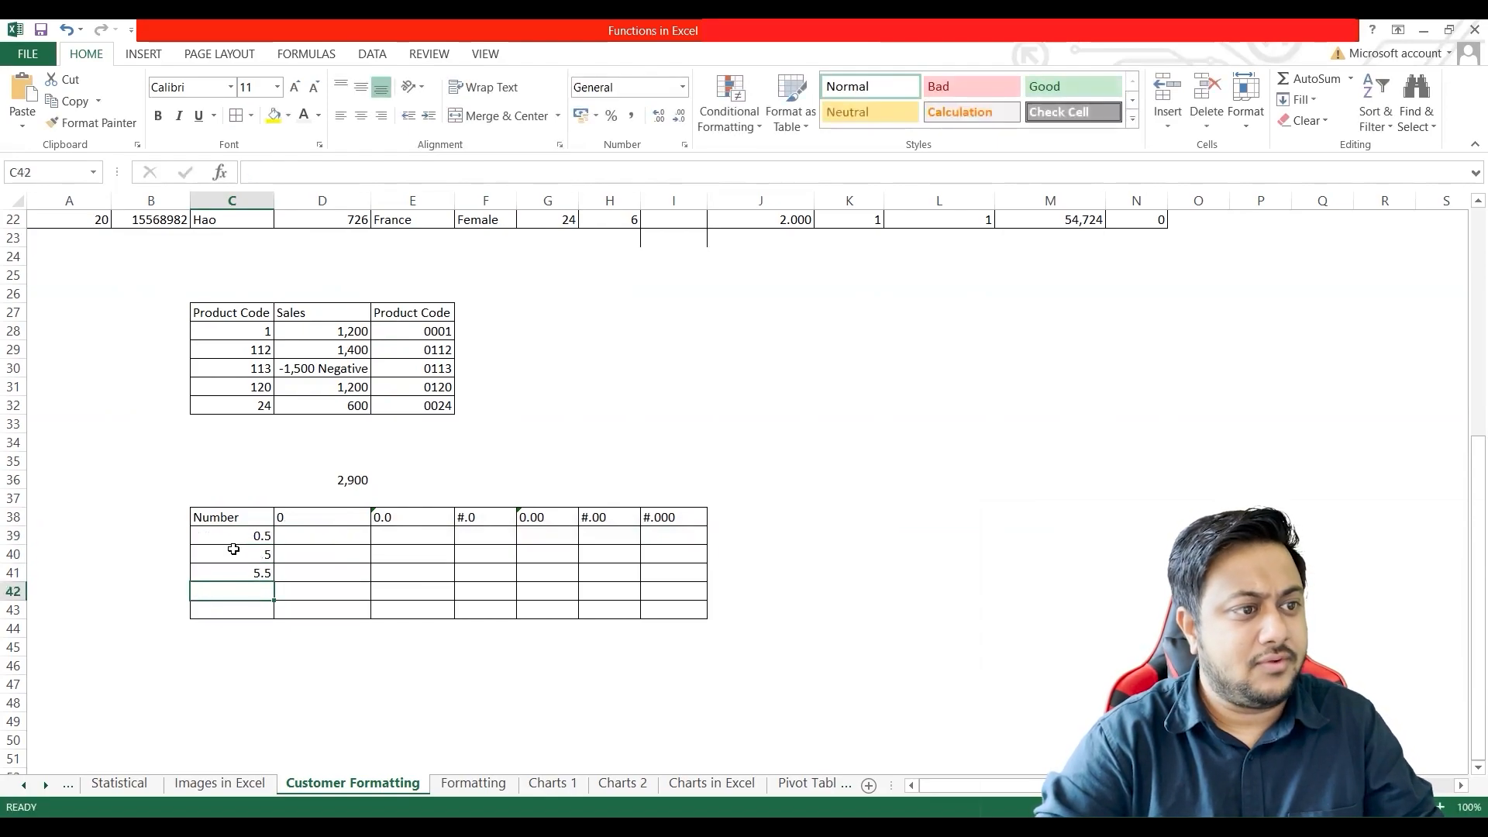
pyautogui.write('5.55')
pyautogui.press('Return')
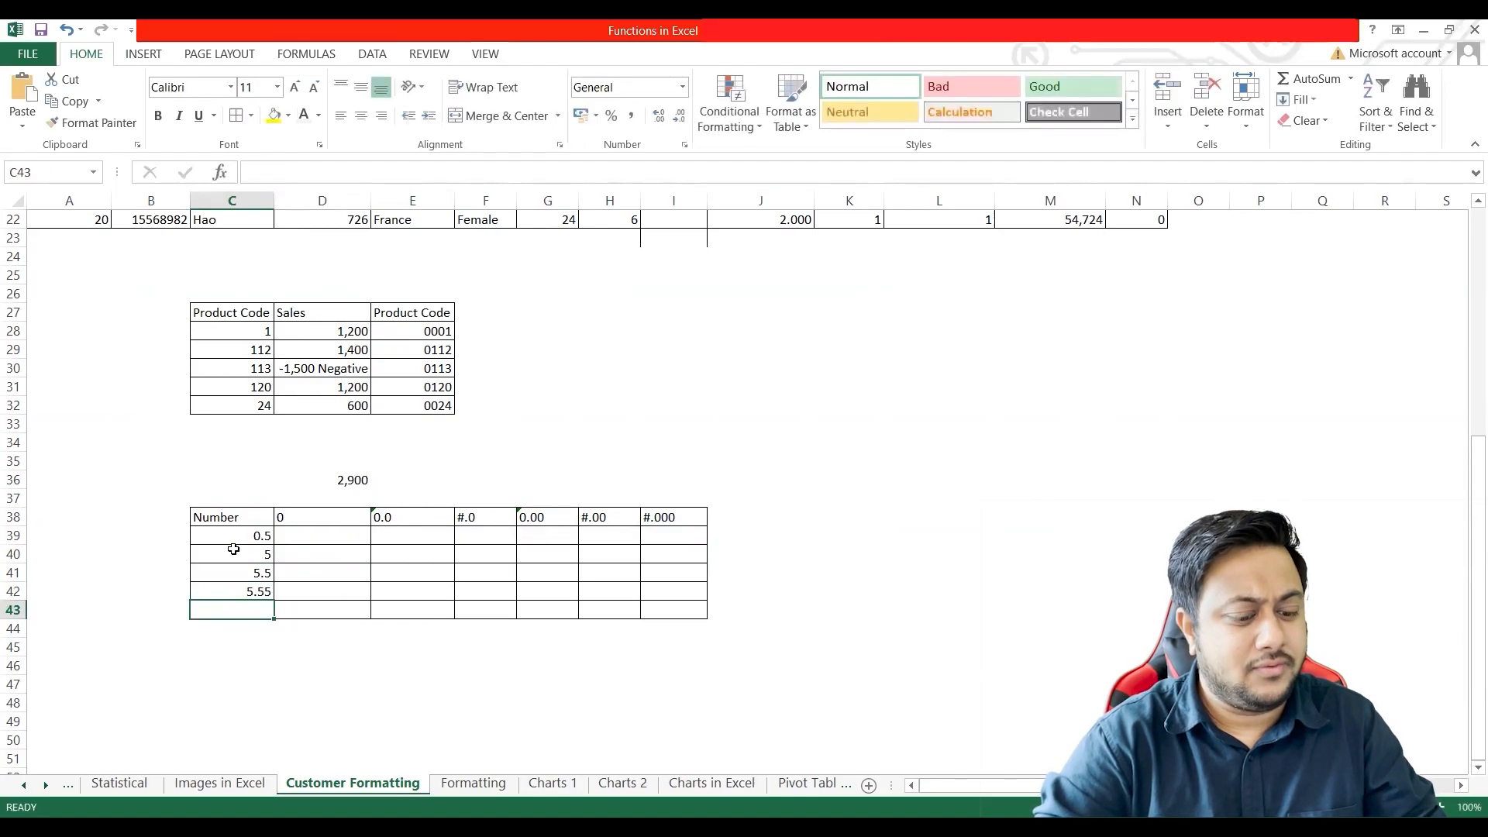
pyautogui.write('6')
pyautogui.press('Return')
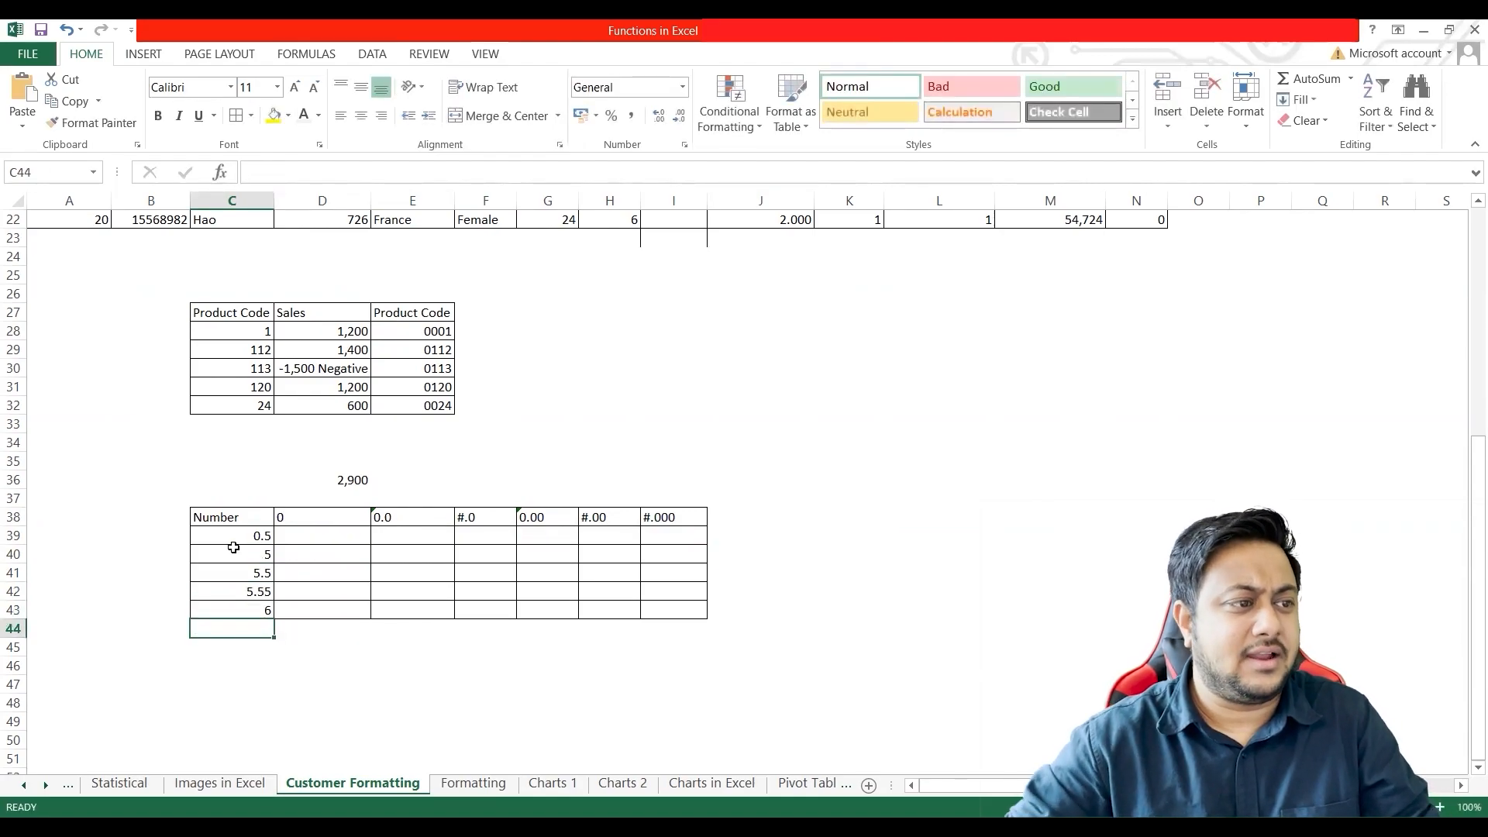
# Step: Copy the Number values in C39:C43 into every format column across D39:I43
pyautogui.click(308, 530)
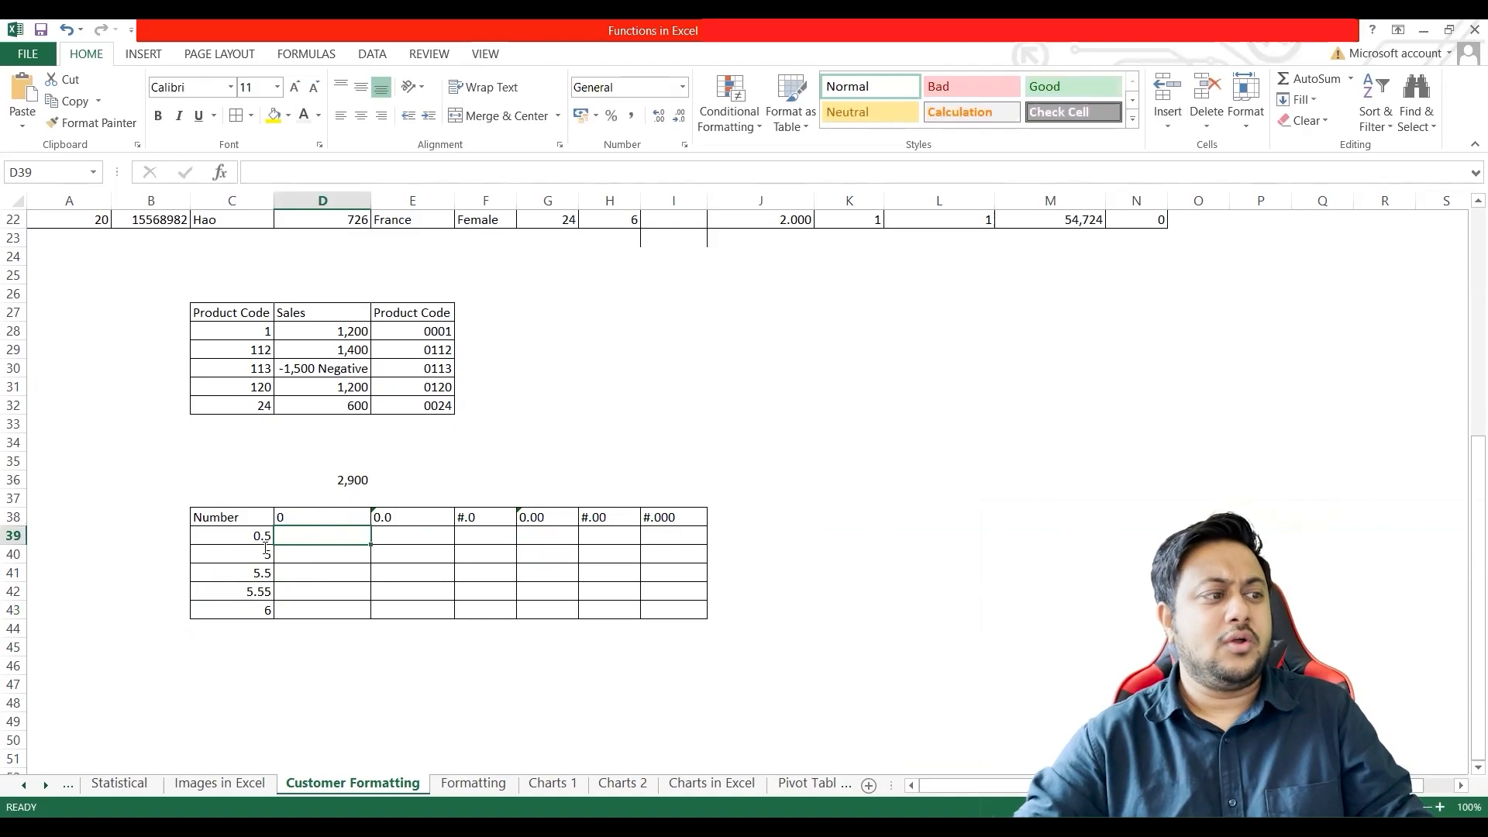
pyautogui.hotkey('alt', 'Tab')
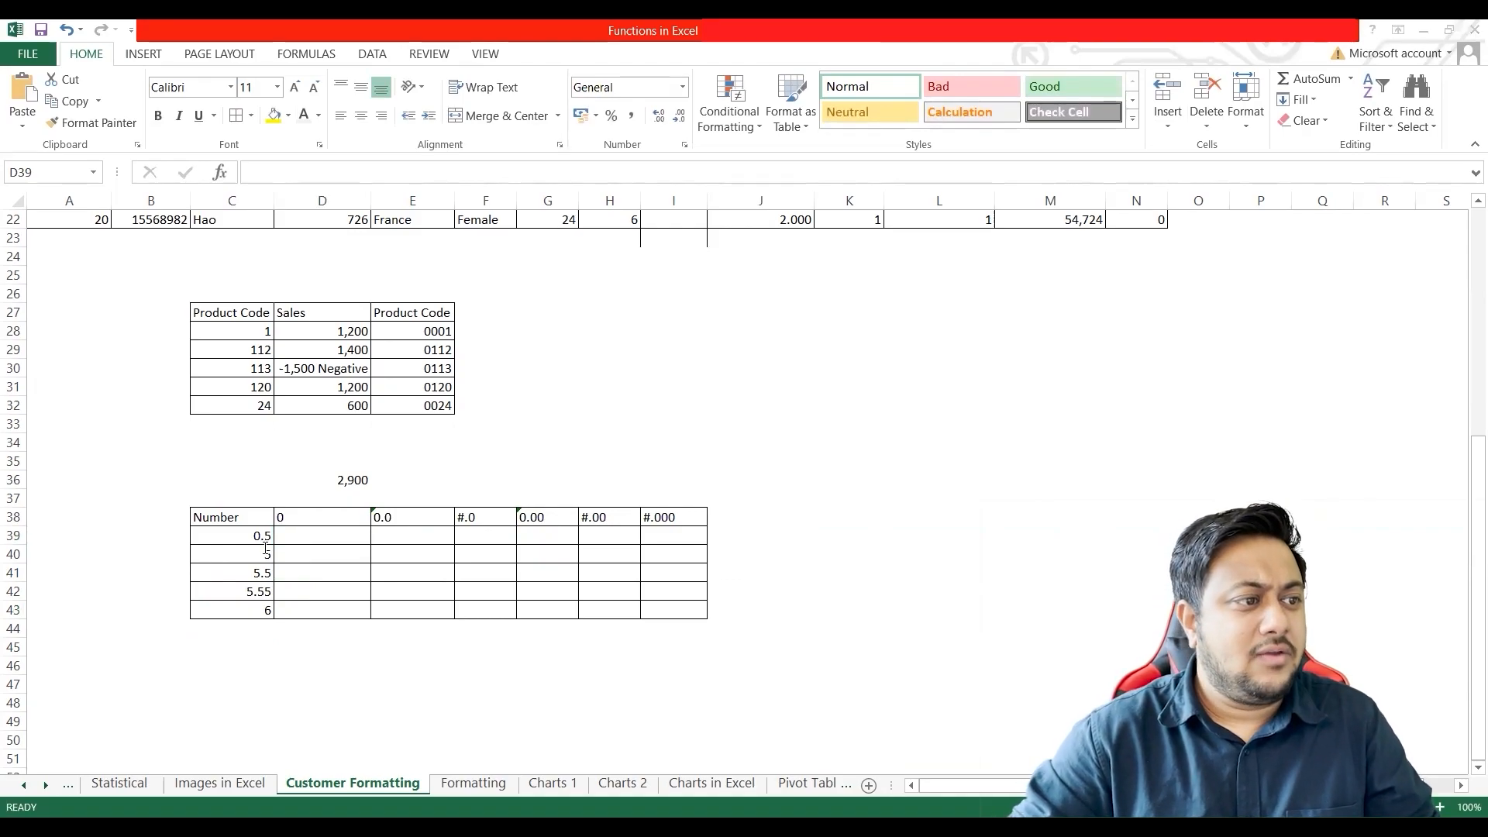
pyautogui.moveTo(264, 538); pyautogui.dragTo(251, 613)
pyautogui.moveTo(232, 533); pyautogui.dragTo(207, 610)
pyautogui.hotkey('ctrl', 'c')
pyautogui.moveTo(303, 541); pyautogui.dragTo(664, 612)
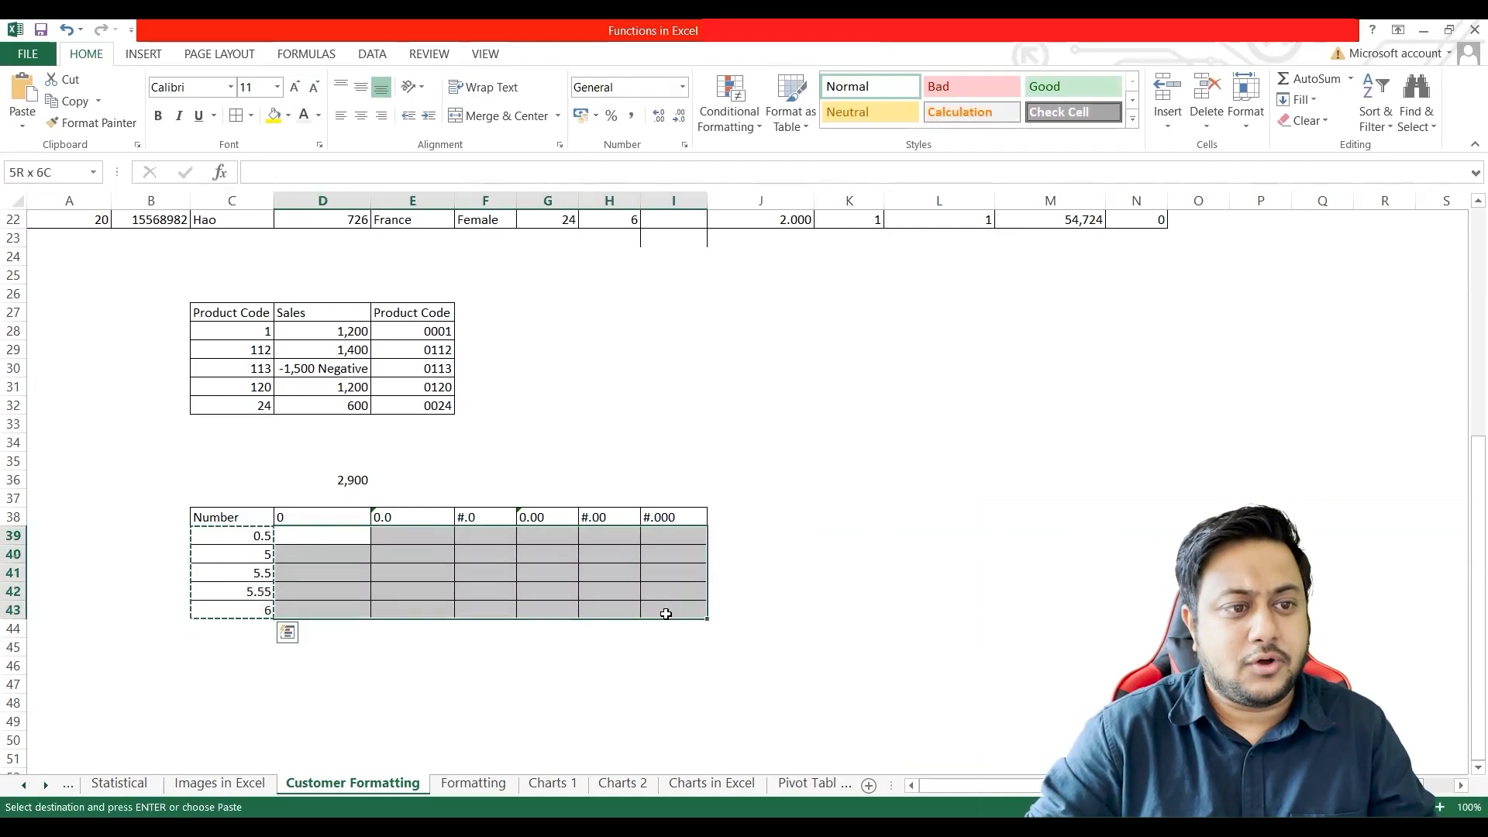
pyautogui.hotkey('ctrl', 'v')
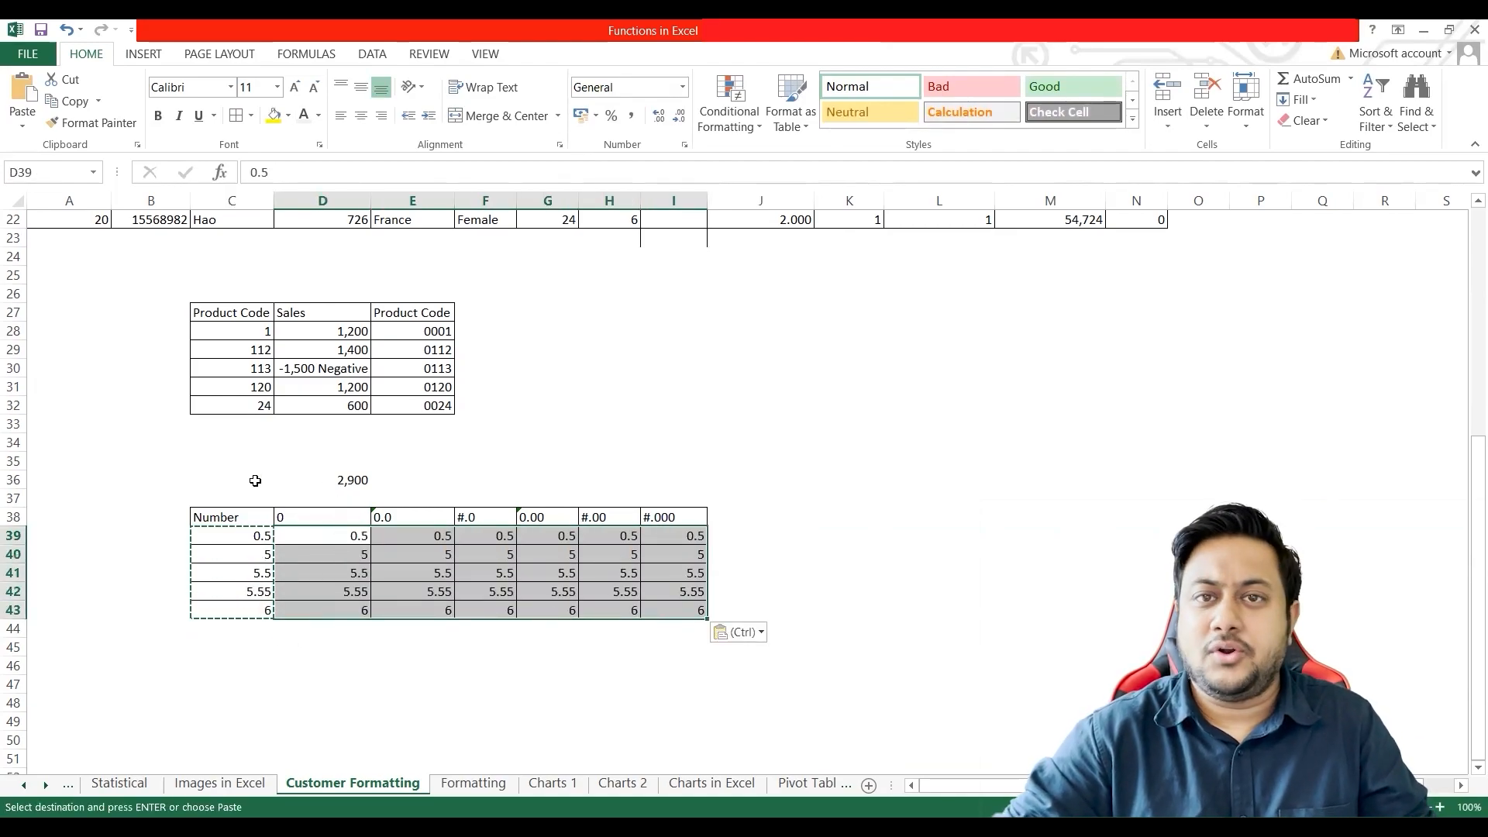
# Step: Set the custom number format of D39:D43 to 0
pyautogui.scroll(1, 267, 481)
pyautogui.scroll(-2, 270, 482)
pyautogui.click(269, 530)
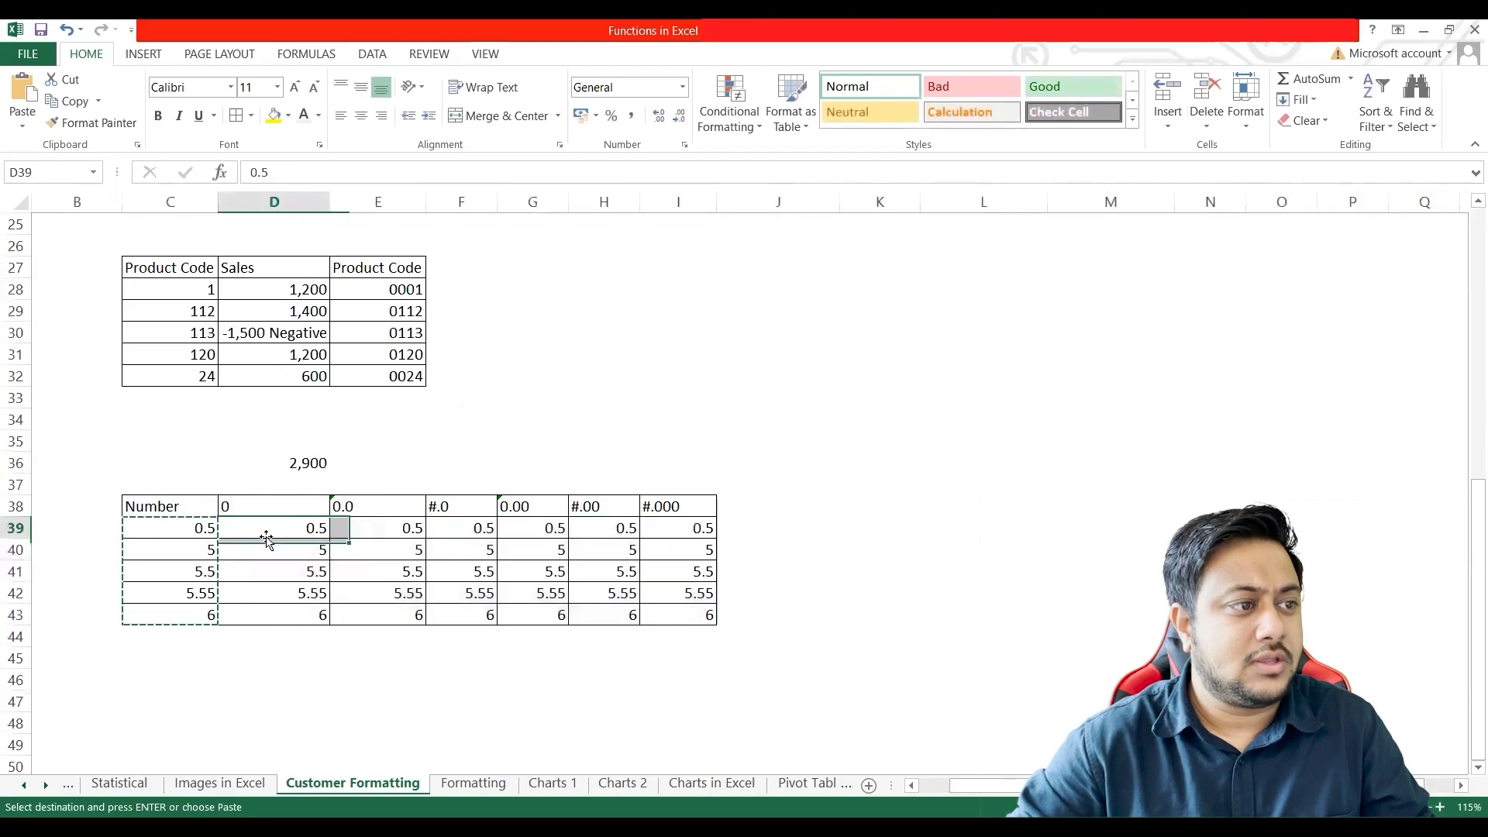
pyautogui.click(154, 468)
pyautogui.doubleClick(154, 470)
pyautogui.moveTo(265, 526); pyautogui.dragTo(273, 569)
pyautogui.moveTo(273, 574); pyautogui.dragTo(279, 613)
pyautogui.click(294, 523)
pyautogui.moveTo(293, 523)
pyautogui.mouseDown()
pyautogui.moveTo(297, 597)
pyautogui.moveTo(282, 618)
pyautogui.moveTo(284, 541)
pyautogui.mouseUp()
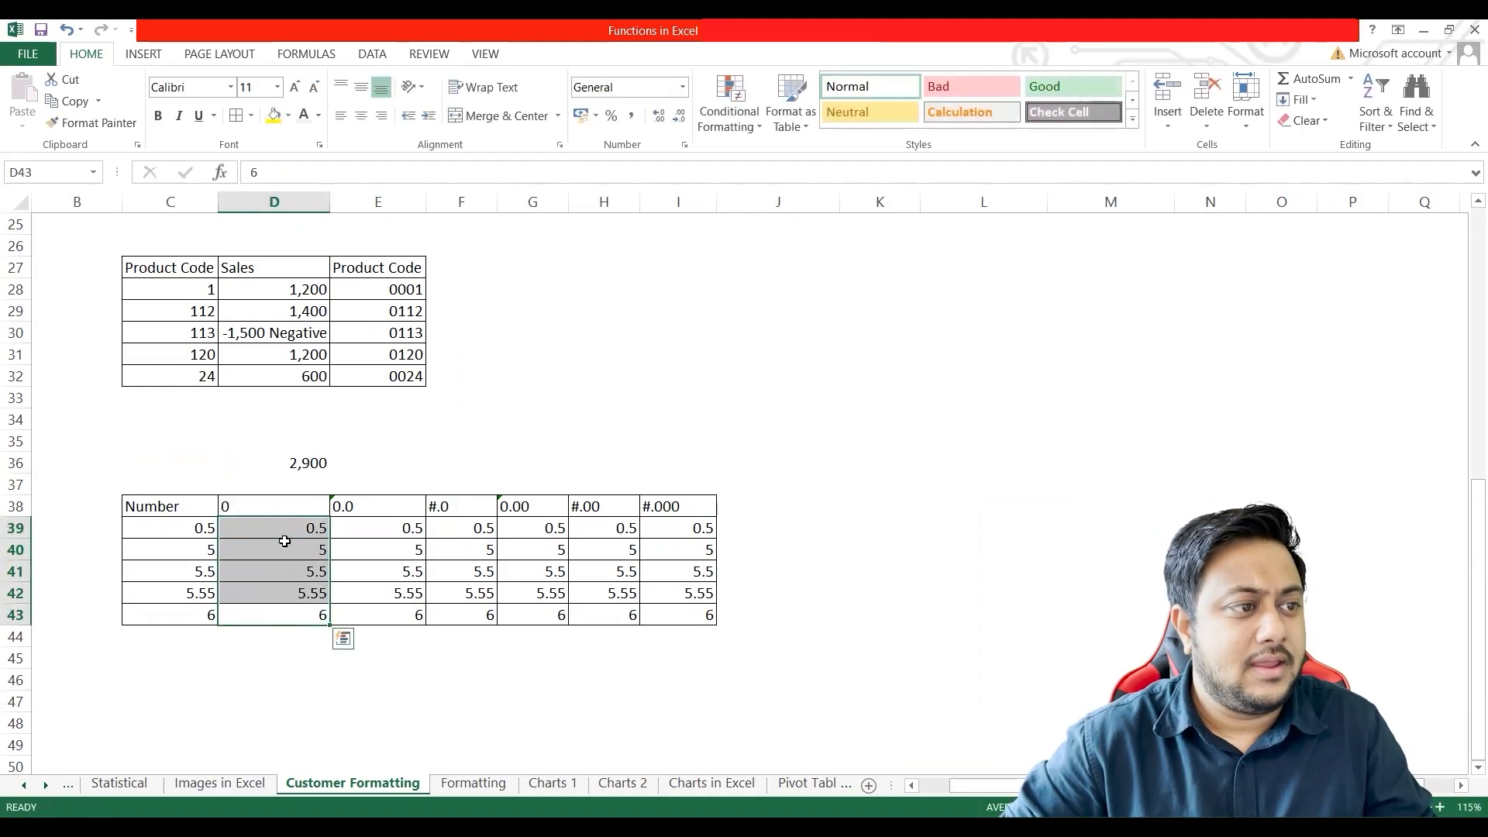
pyautogui.rightClick(286, 545)
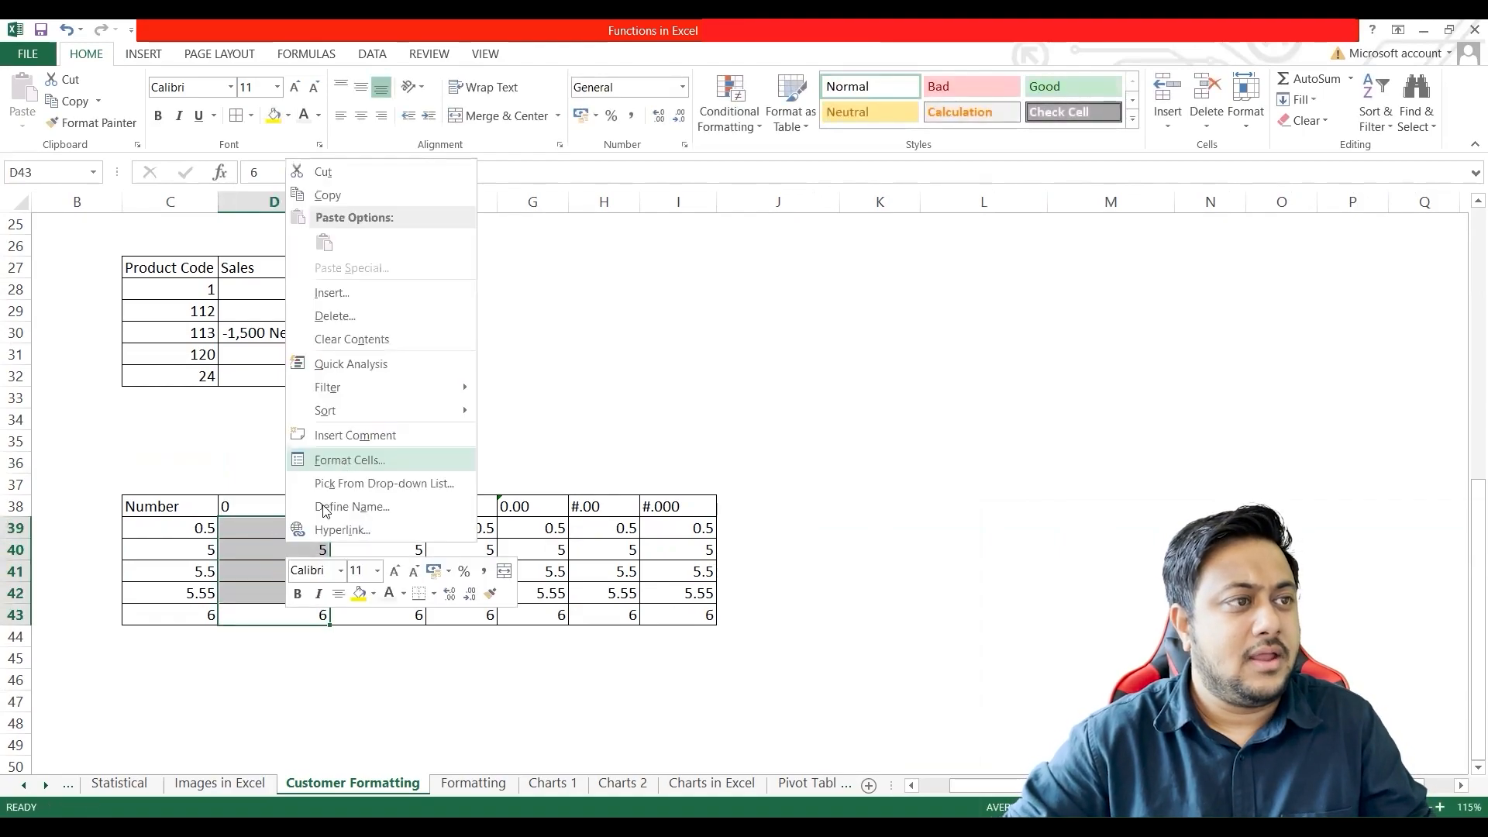
pyautogui.press('f')
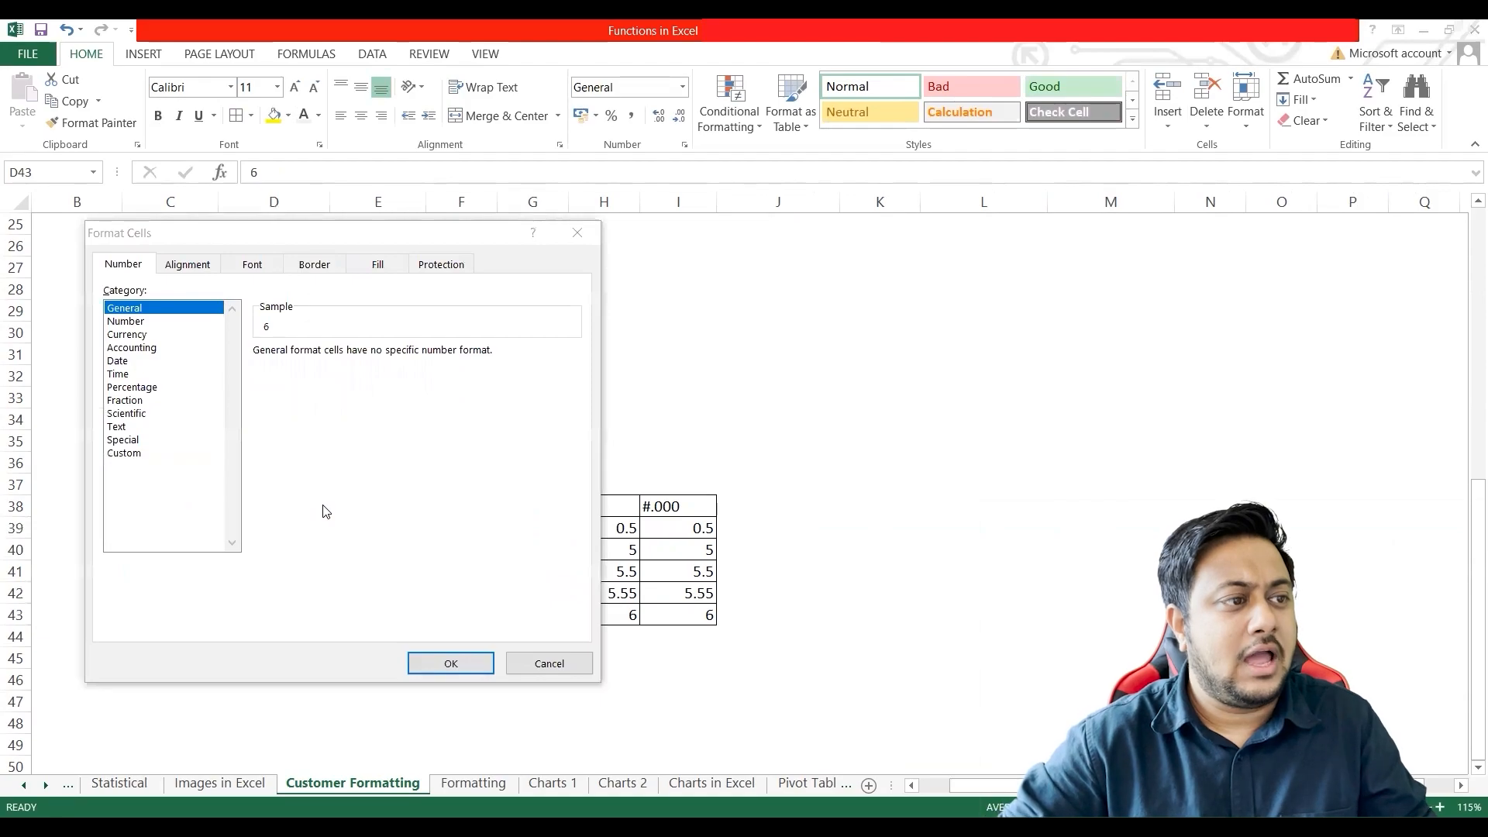
pyautogui.click(155, 454)
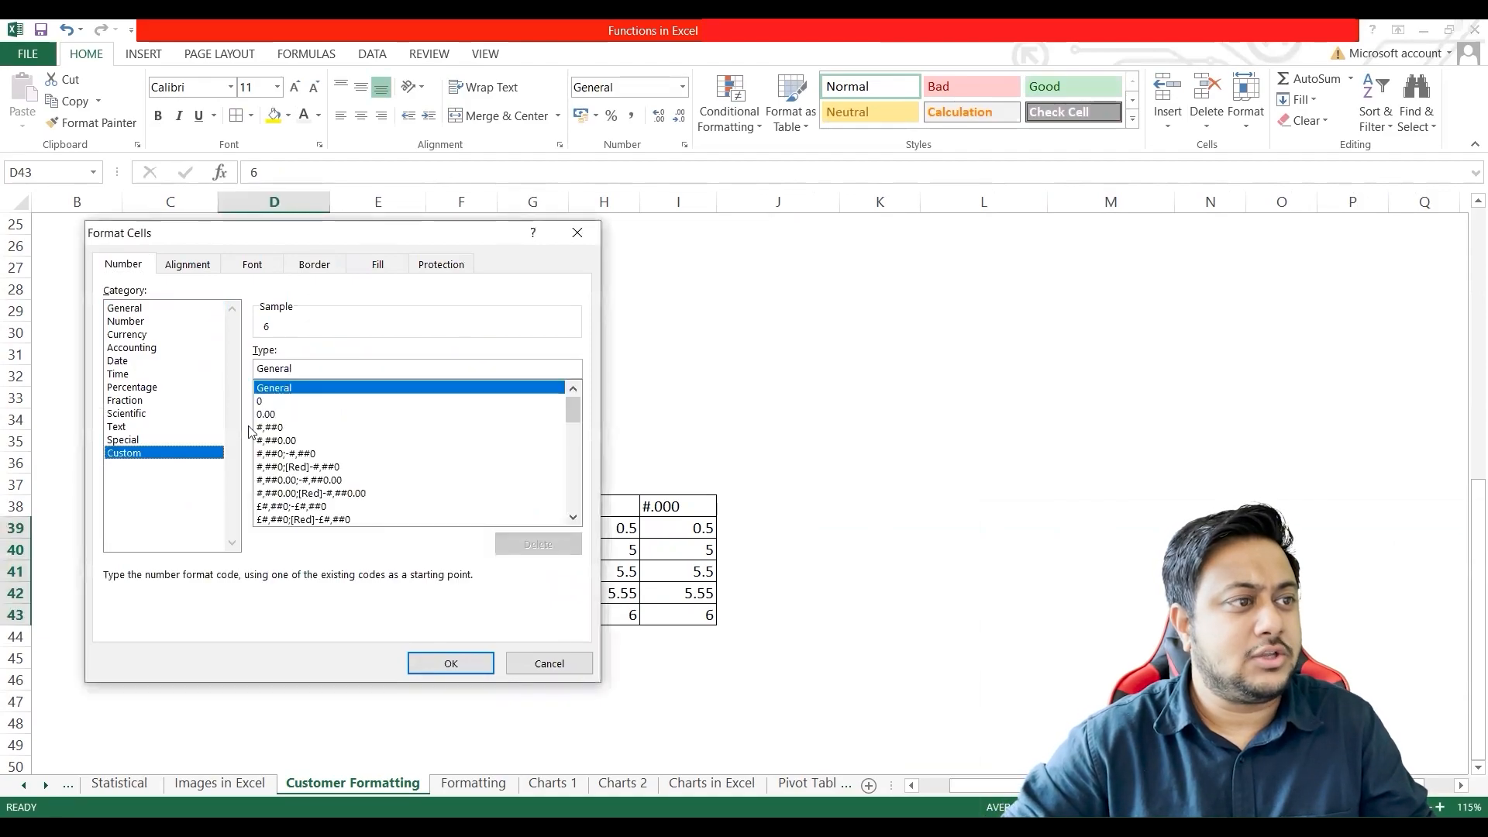
pyautogui.doubleClick(296, 371)
pyautogui.write('0')
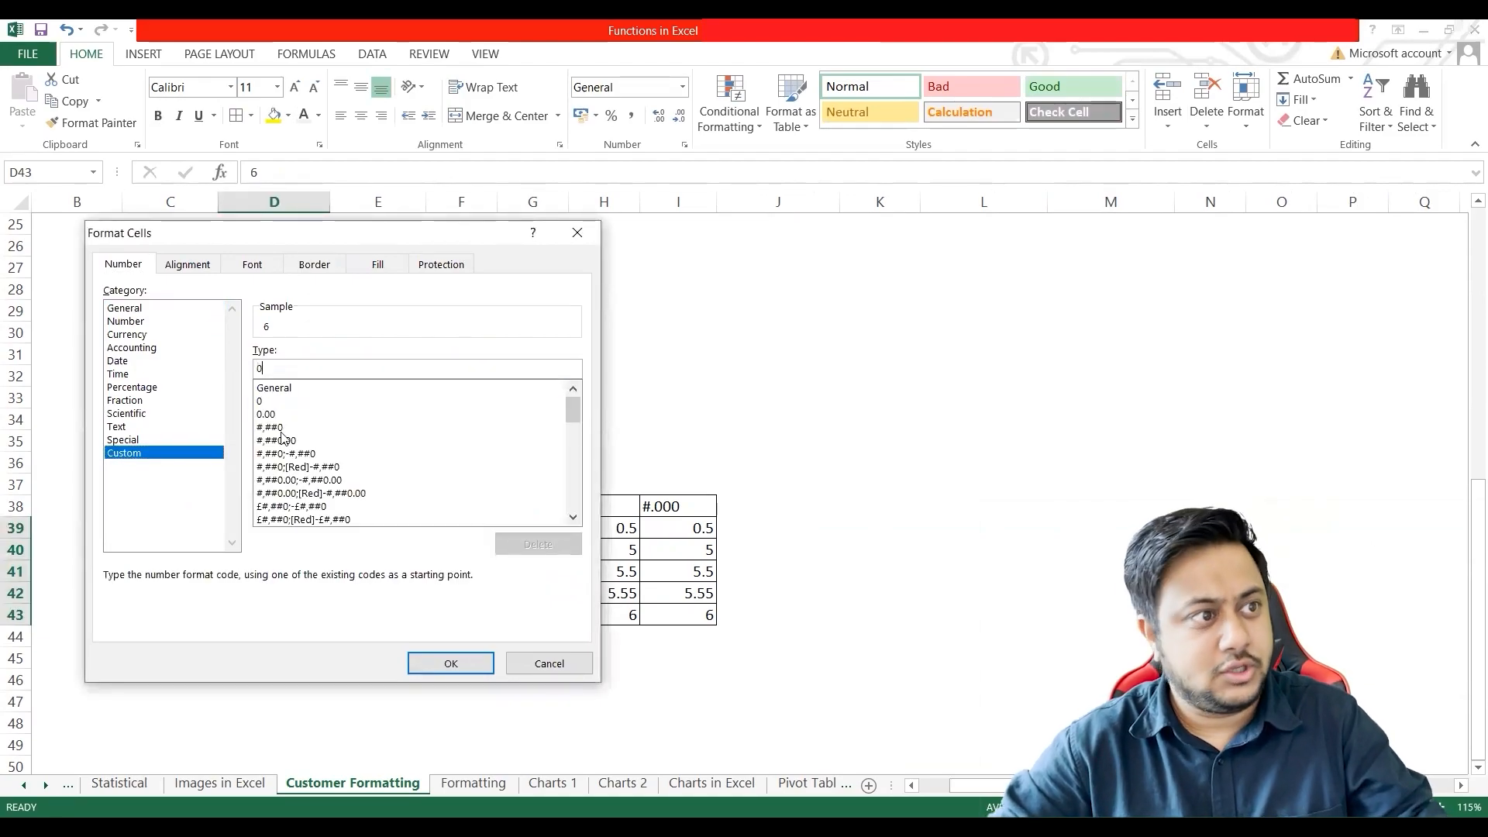
pyautogui.click(452, 665)
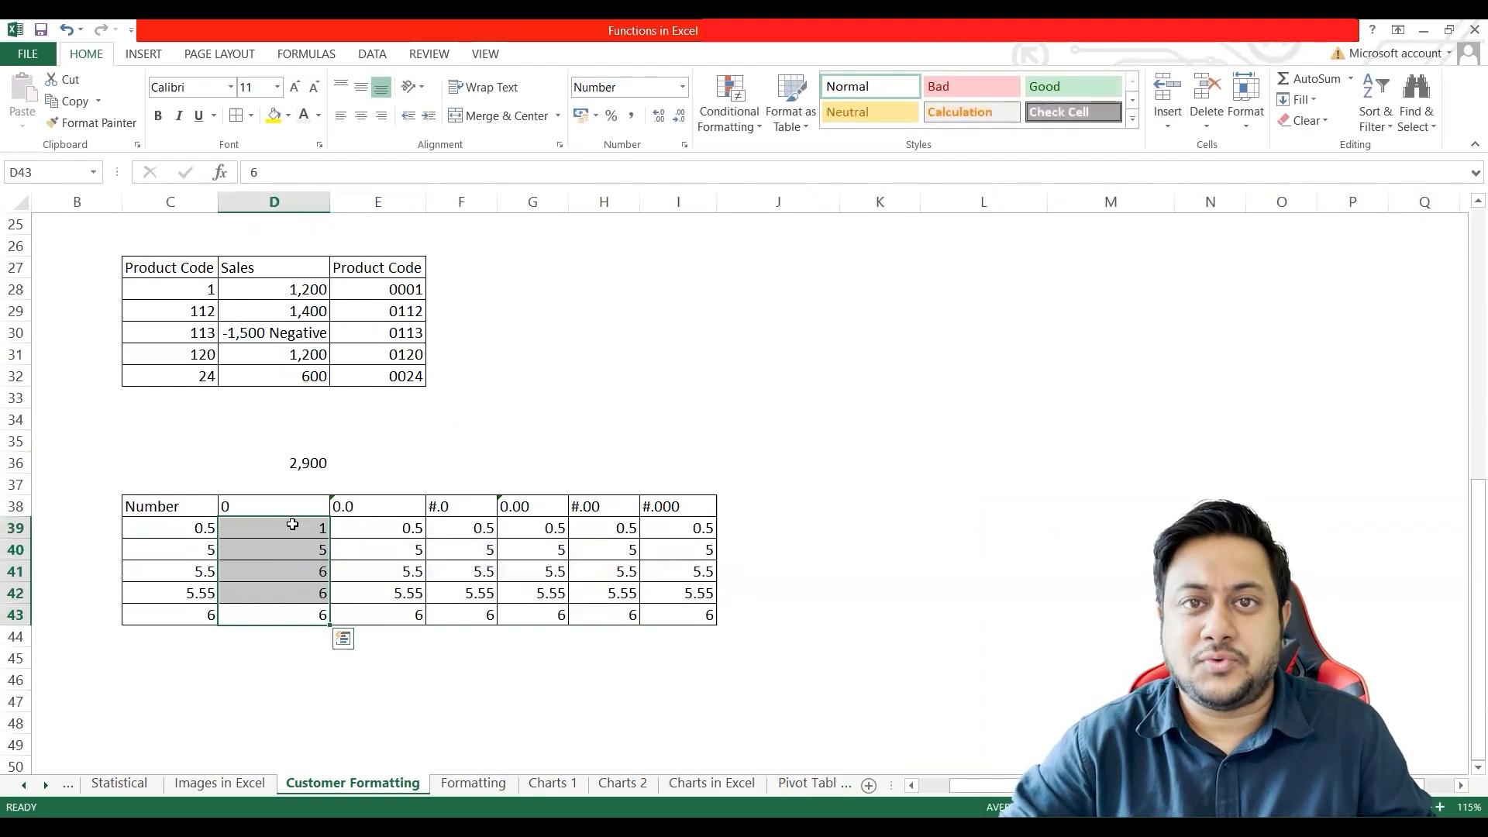
# Step: Set the custom number format of E39:E43 to 0.0
pyautogui.click(355, 509)
pyautogui.hotkey('ctrl', 'c')
pyautogui.moveTo(392, 526); pyautogui.dragTo(404, 619)
pyautogui.hotkey('ctrl', 'v')
pyautogui.rightClick(397, 579)
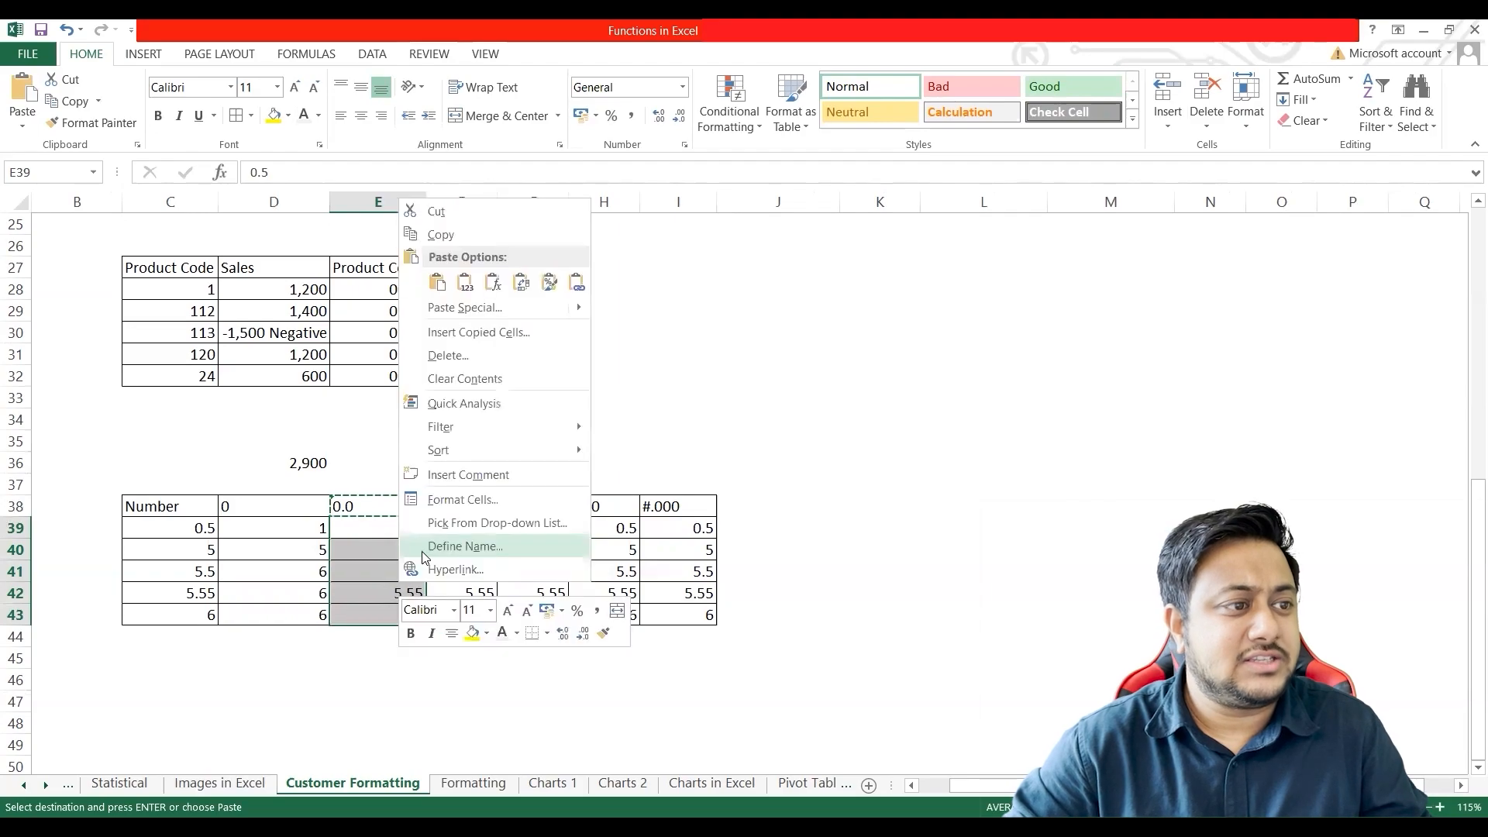
pyautogui.click(462, 499)
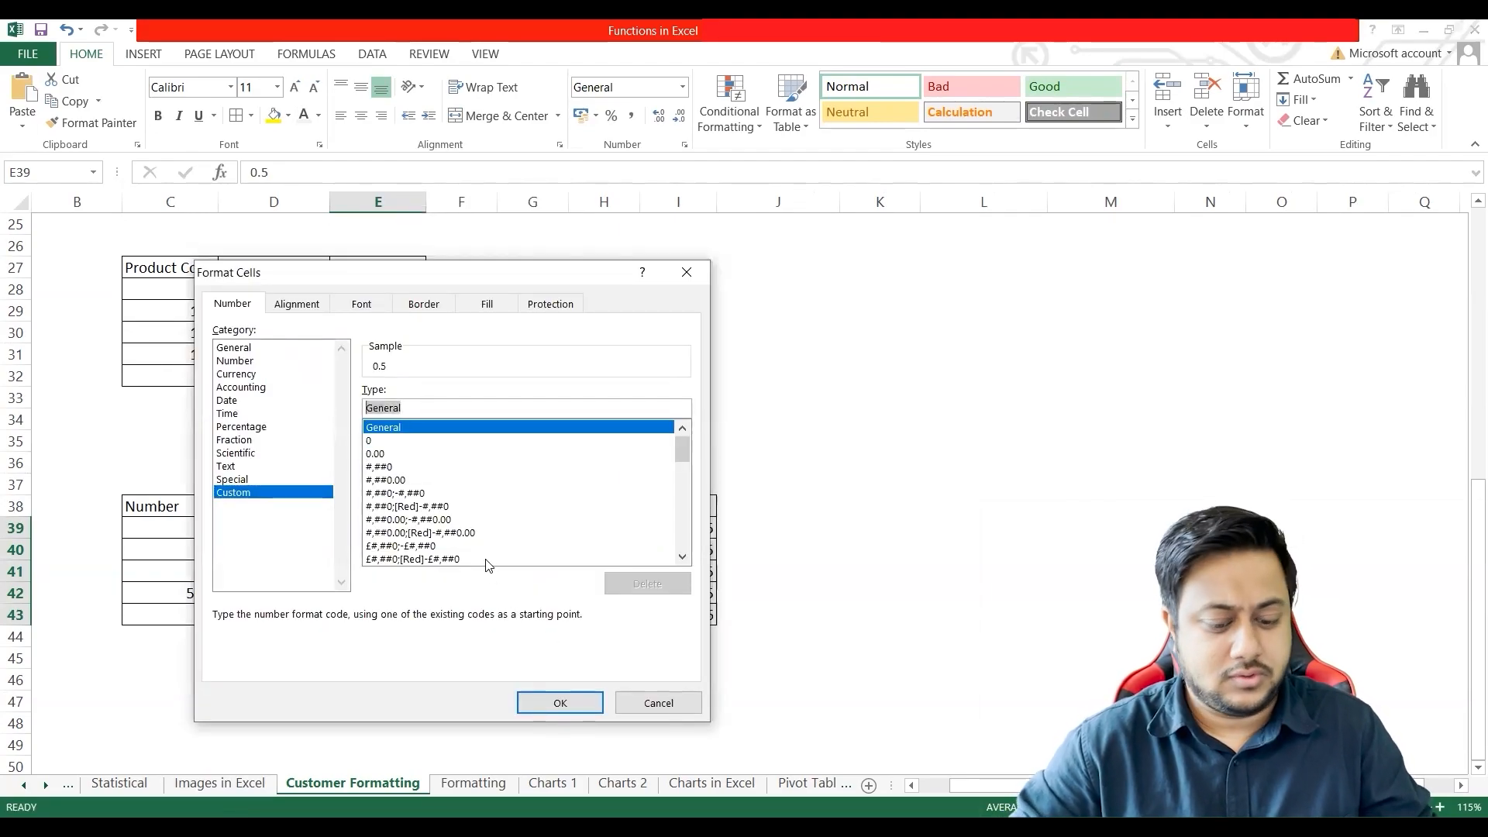
pyautogui.write('0.0')
pyautogui.click(561, 703)
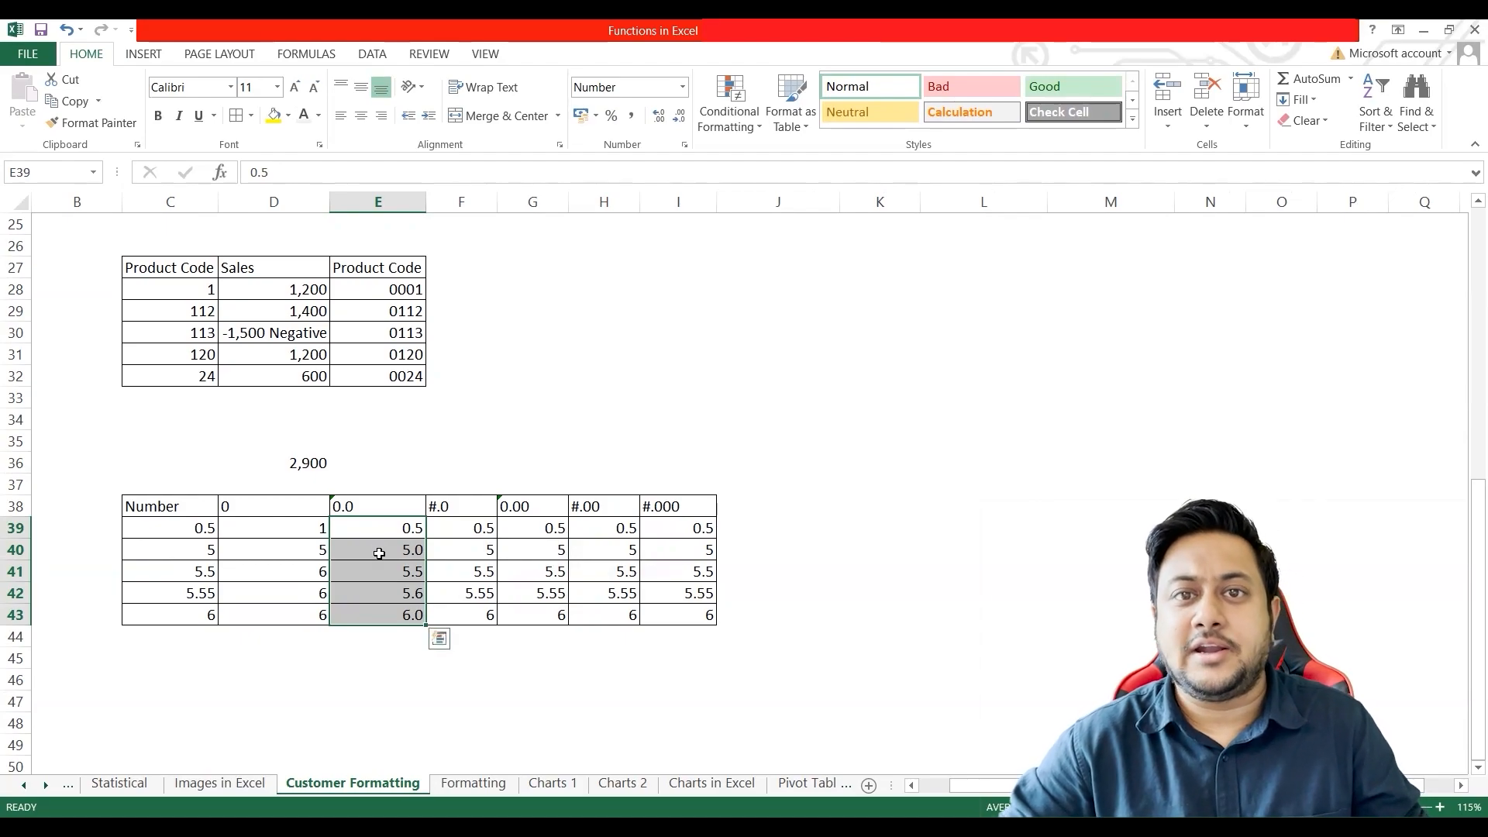
# Step: Set the custom number format of F39:F43 to #.0
pyautogui.click(458, 512)
pyautogui.hotkey('ctrl', 'c')
pyautogui.moveTo(457, 527); pyautogui.dragTo(470, 611)
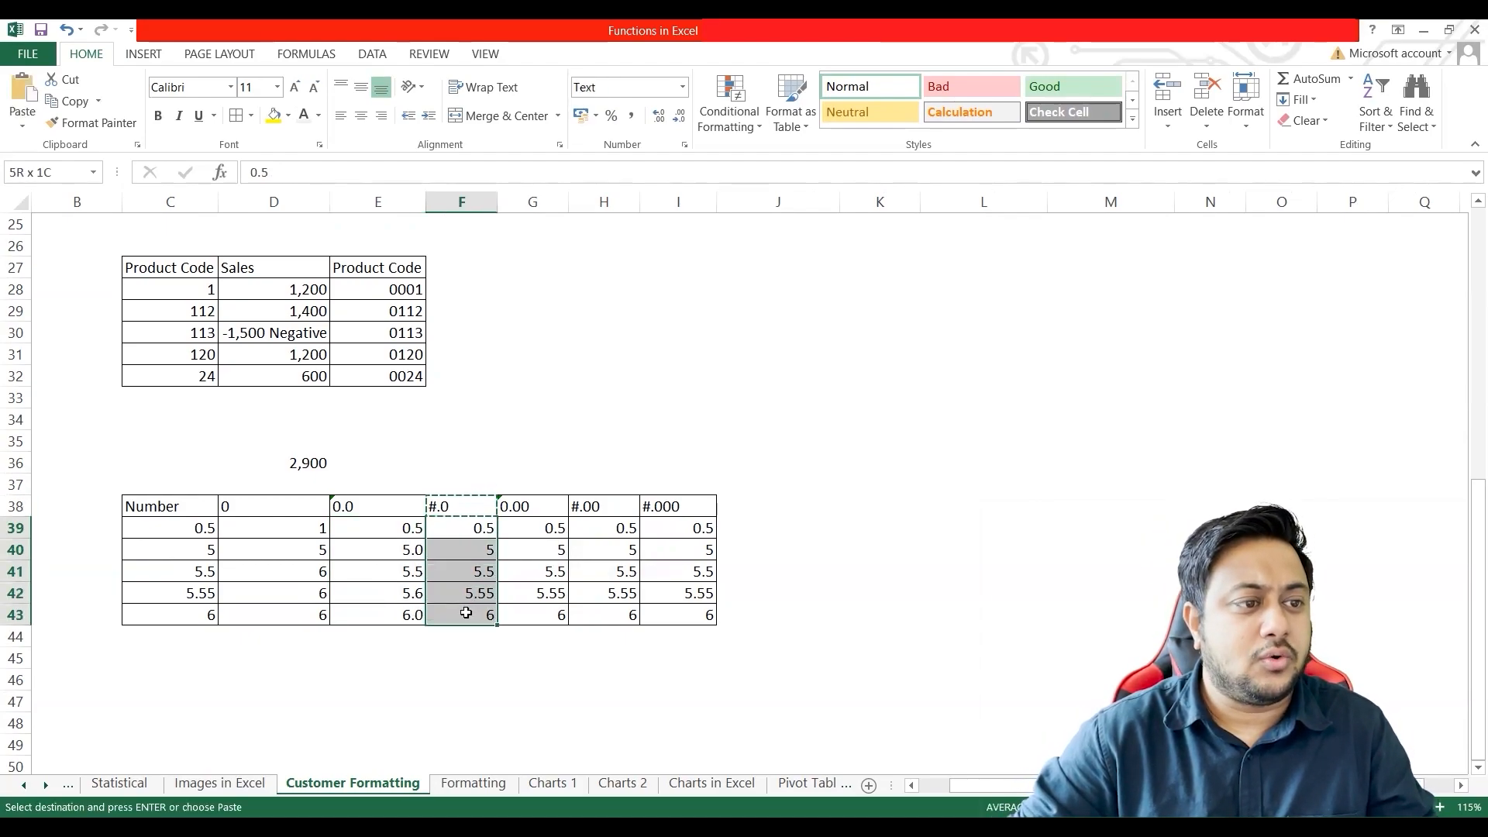
pyautogui.hotkey('ctrl', '1')
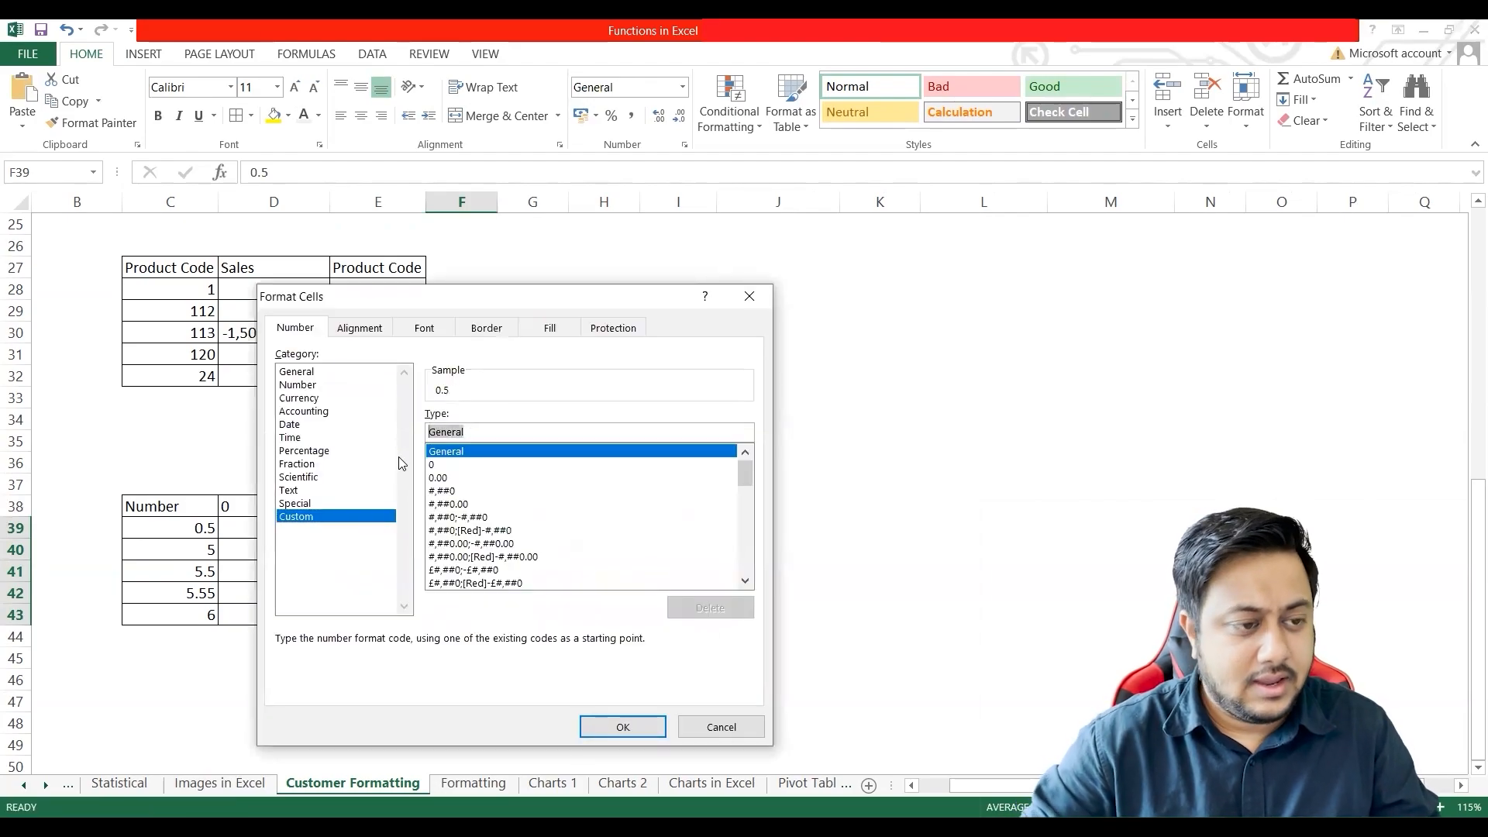
pyautogui.click(251, 544)
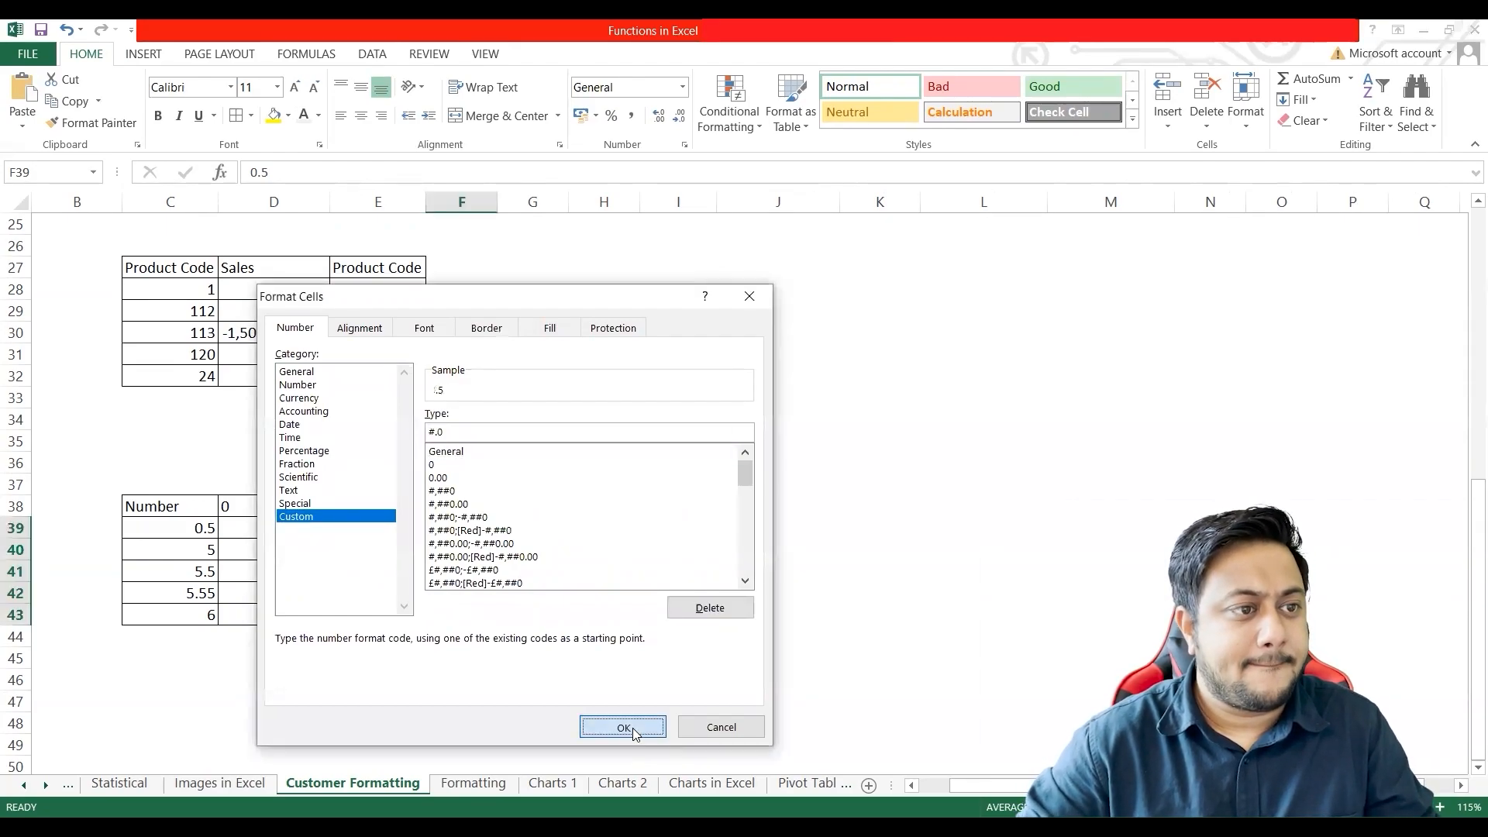
pyautogui.click(631, 730)
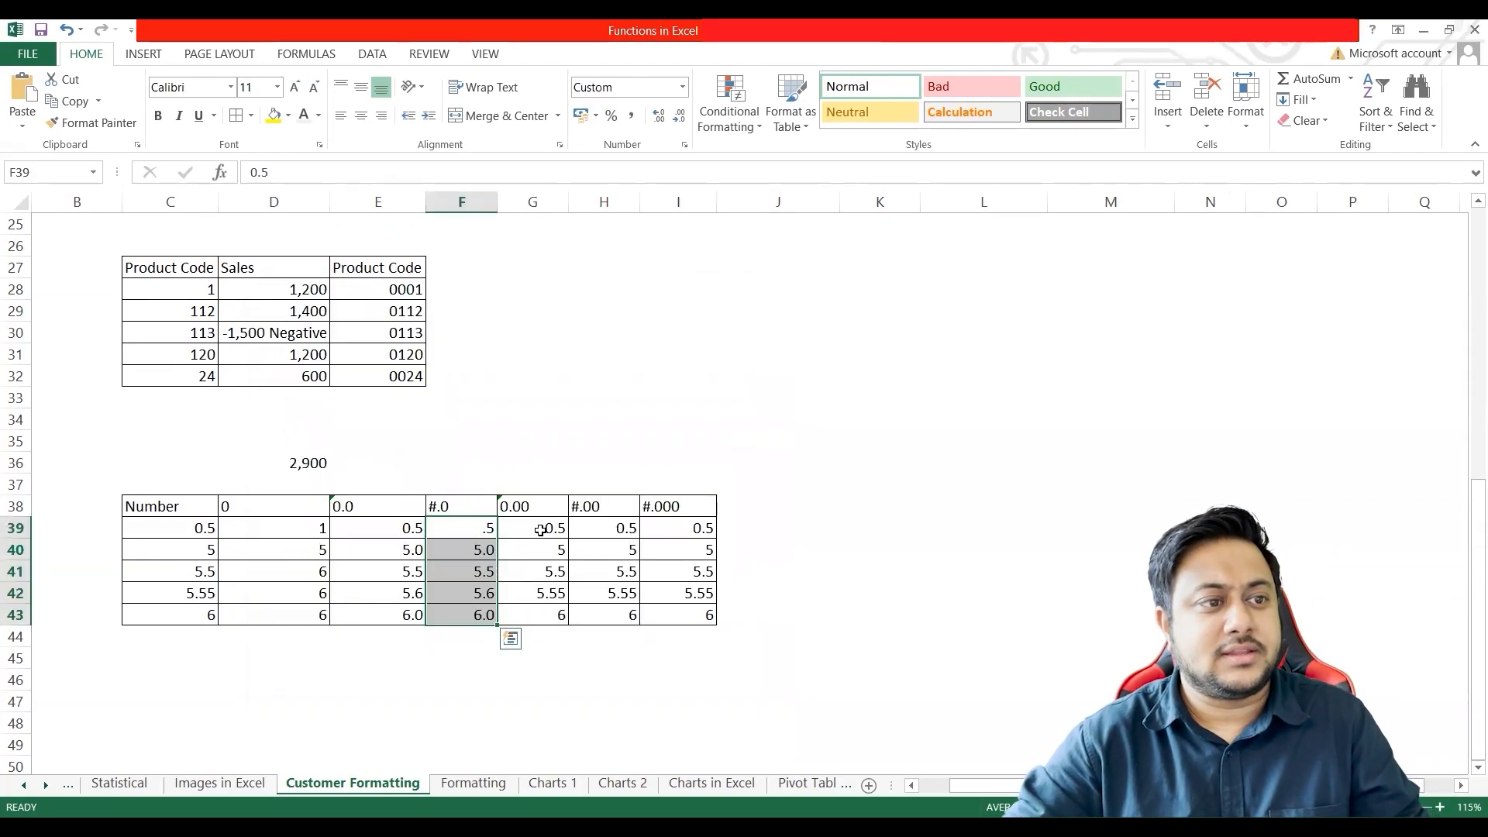
# Step: Set the custom number format of G39:G43 to 0.00
pyautogui.moveTo(541, 530); pyautogui.dragTo(547, 608)
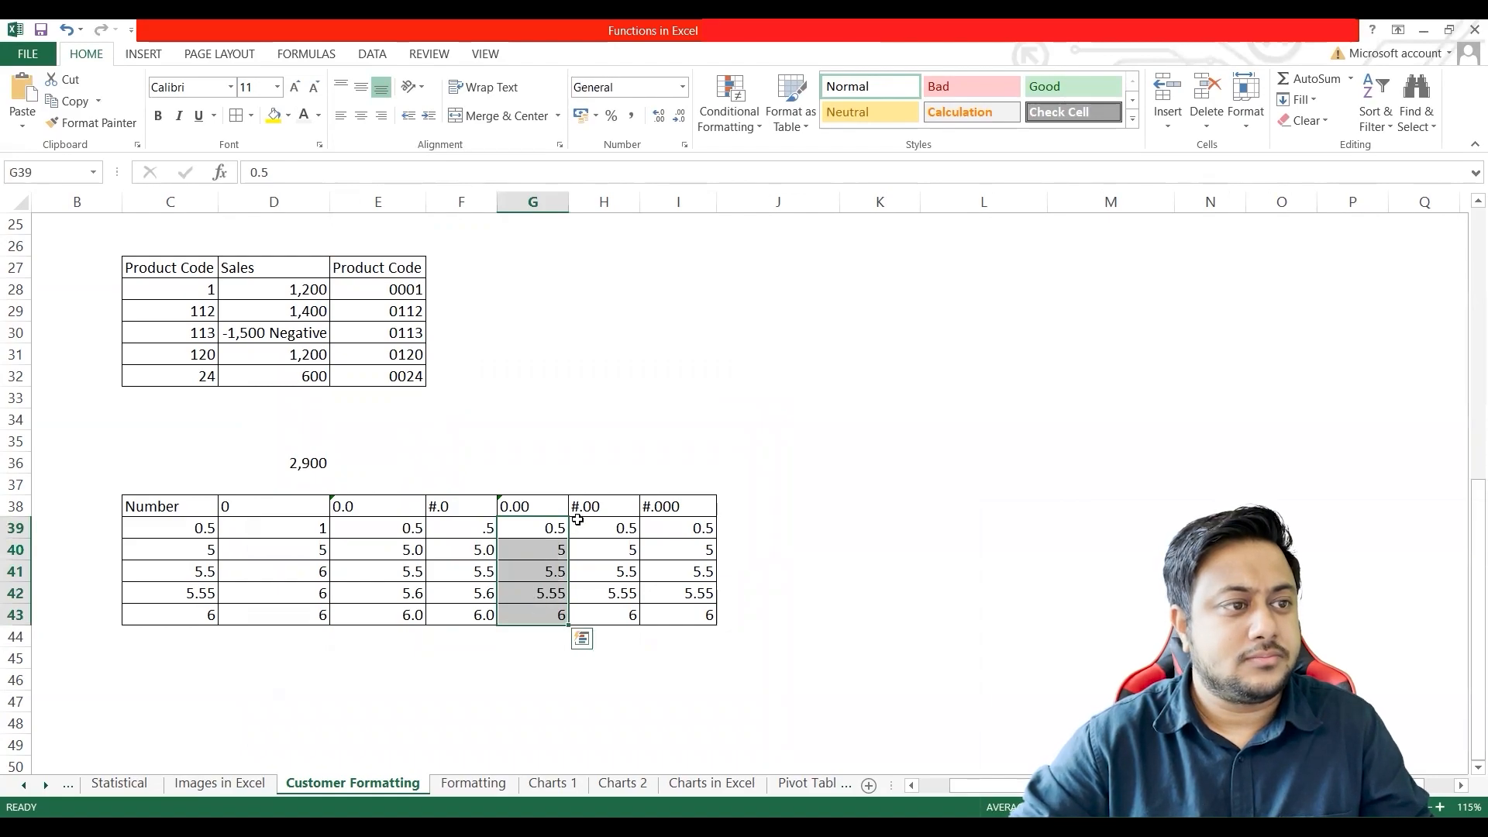
pyautogui.hotkey('ctrl', '1')
pyautogui.click(395, 509)
pyautogui.doubleClick(498, 426)
pyautogui.write('0.0')
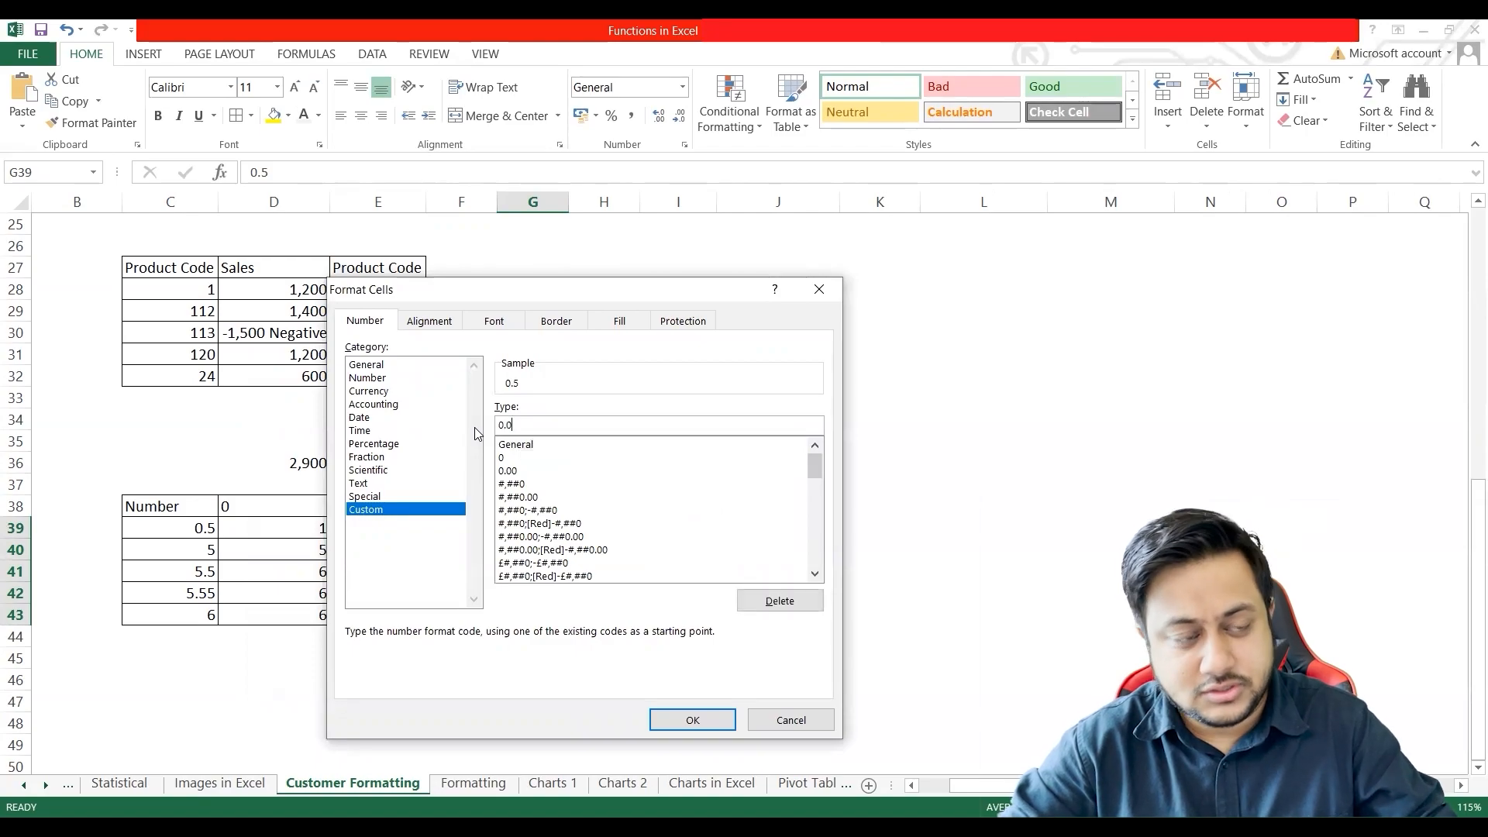
pyautogui.write('0')
pyautogui.press('Return')
# Step: Set the custom number format of H39:H43 to #.00
pyautogui.moveTo(624, 531); pyautogui.dragTo(626, 618)
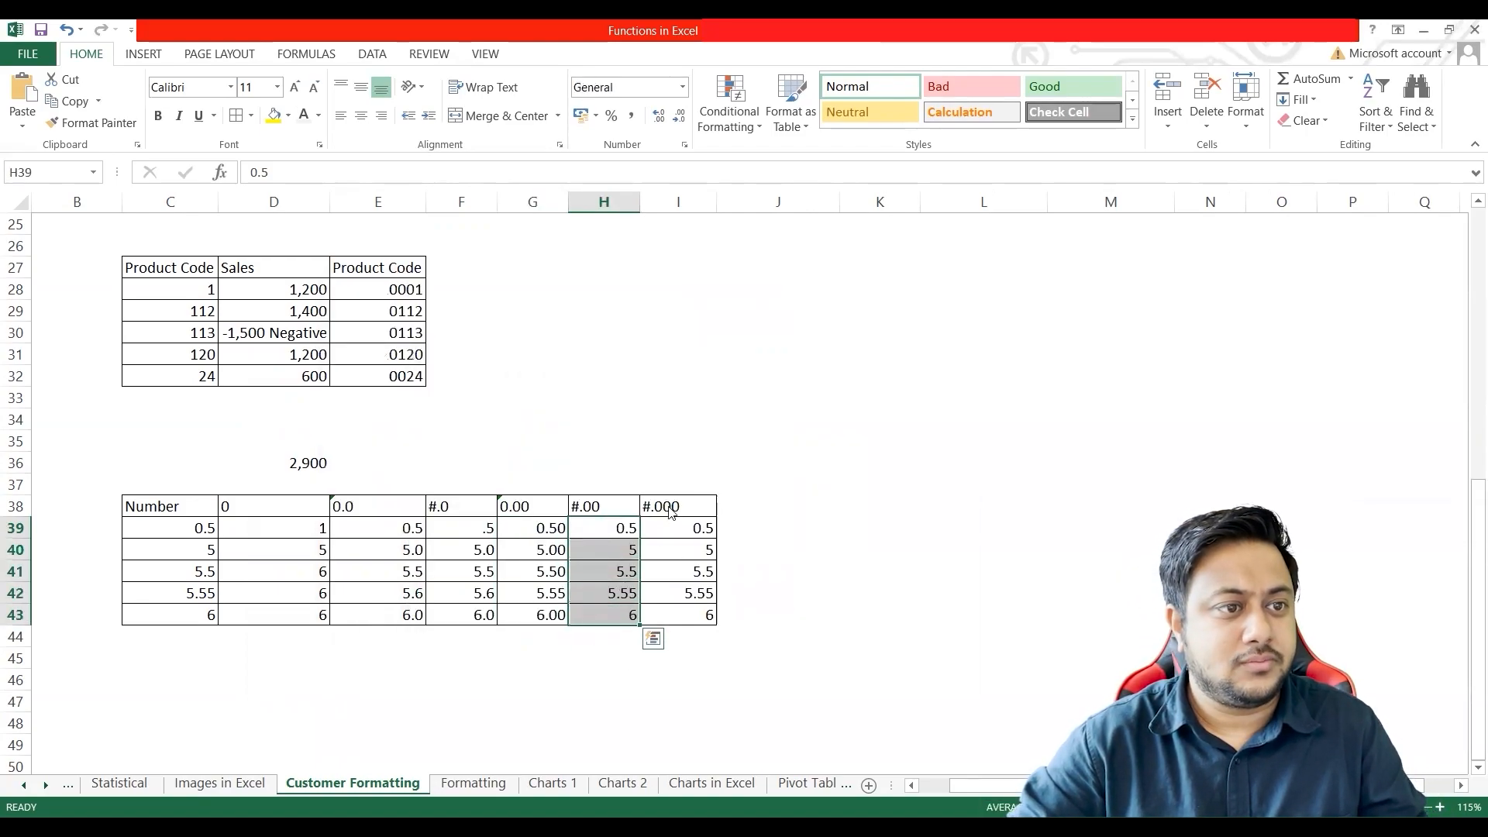
pyautogui.hotkey('ctrl', '1')
pyautogui.doubleClick(605, 410)
pyautogui.write('#.0')
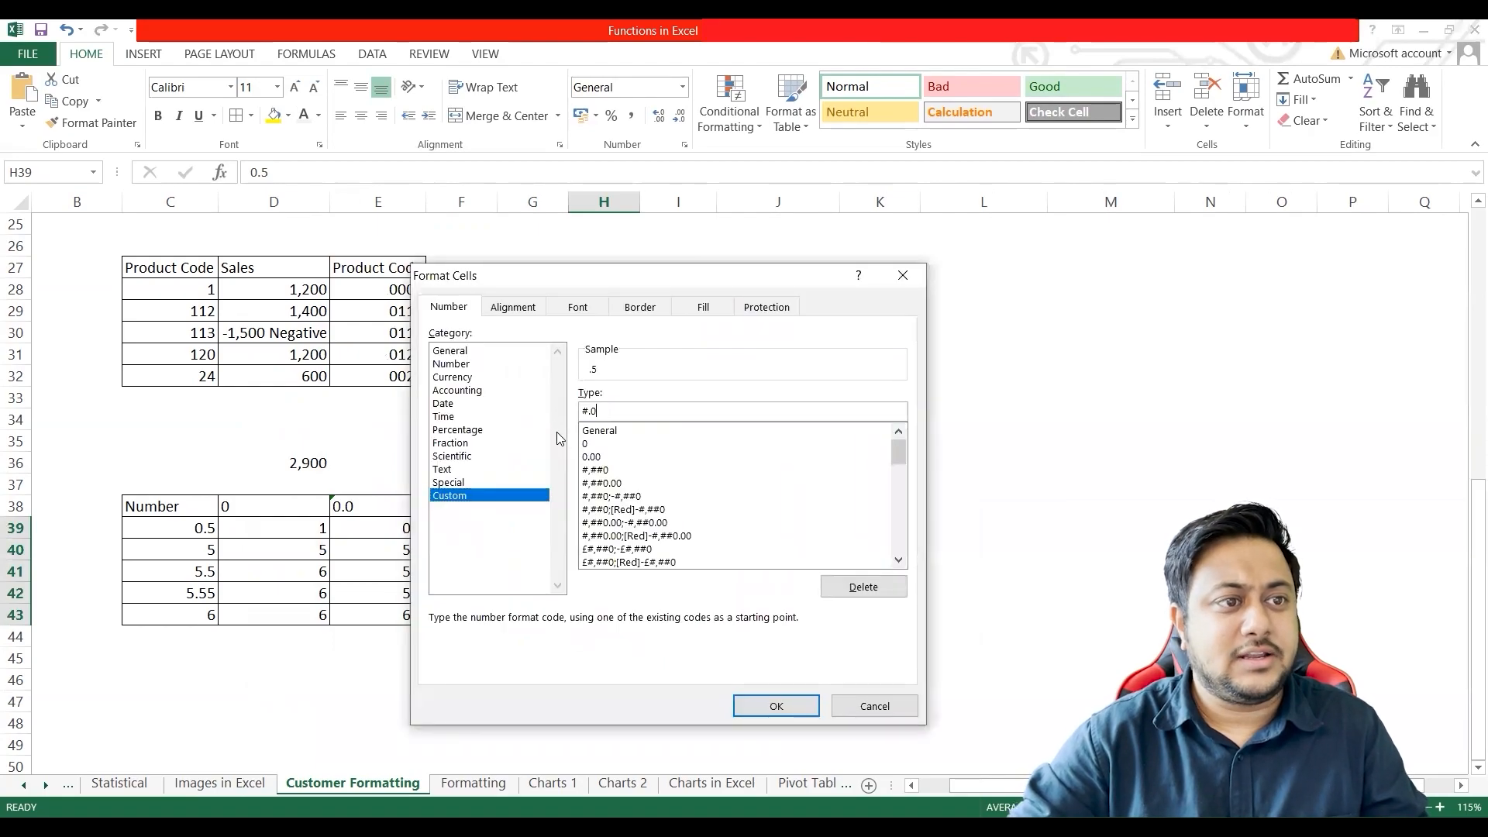
pyautogui.write('0')
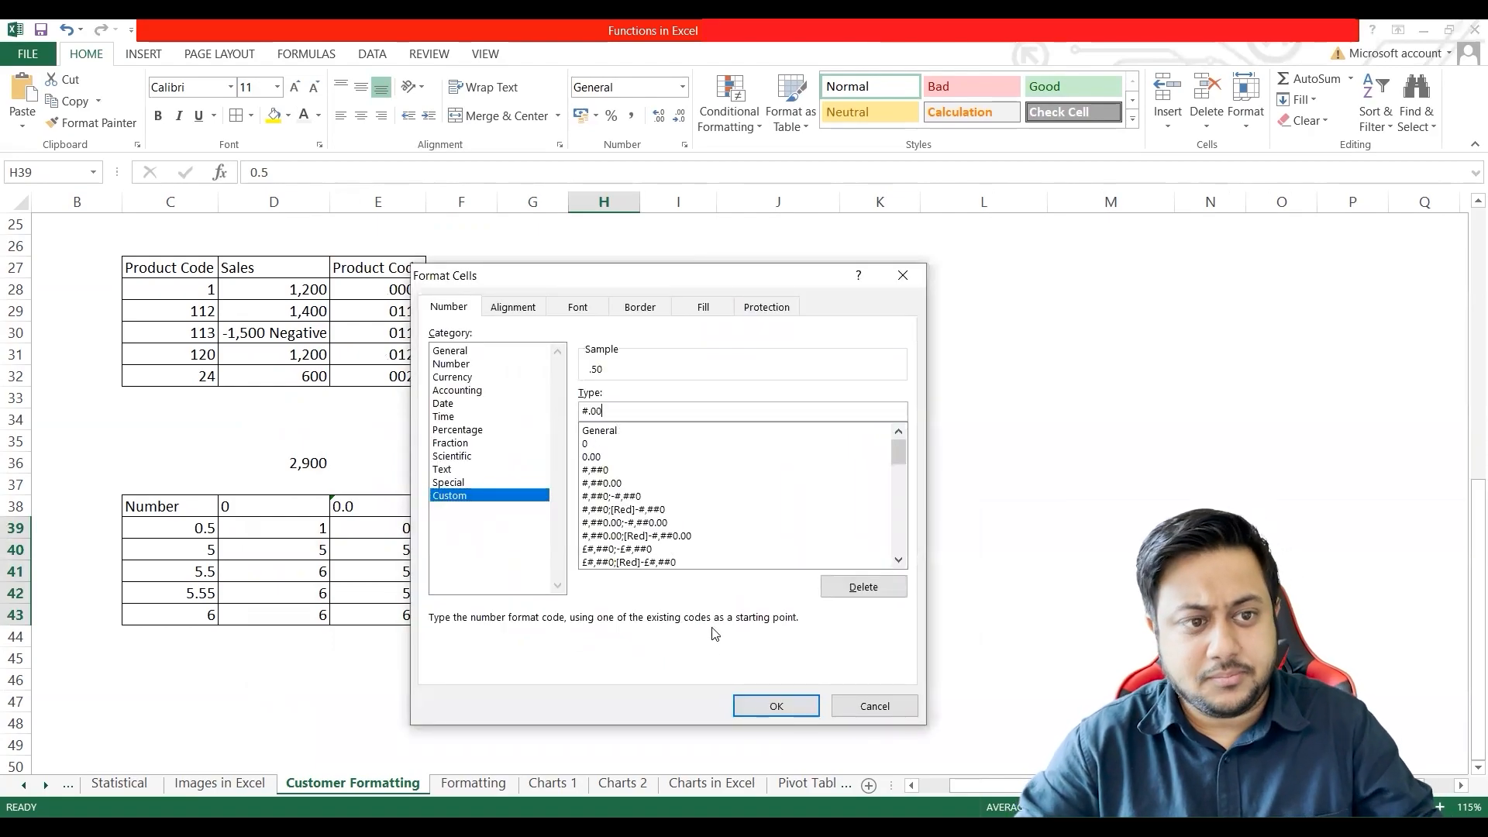
pyautogui.click(771, 708)
# Step: Set the custom number format of I39:I43 to #.000
pyautogui.moveTo(680, 528); pyautogui.dragTo(682, 616)
pyautogui.hotkey('ctrl', '1')
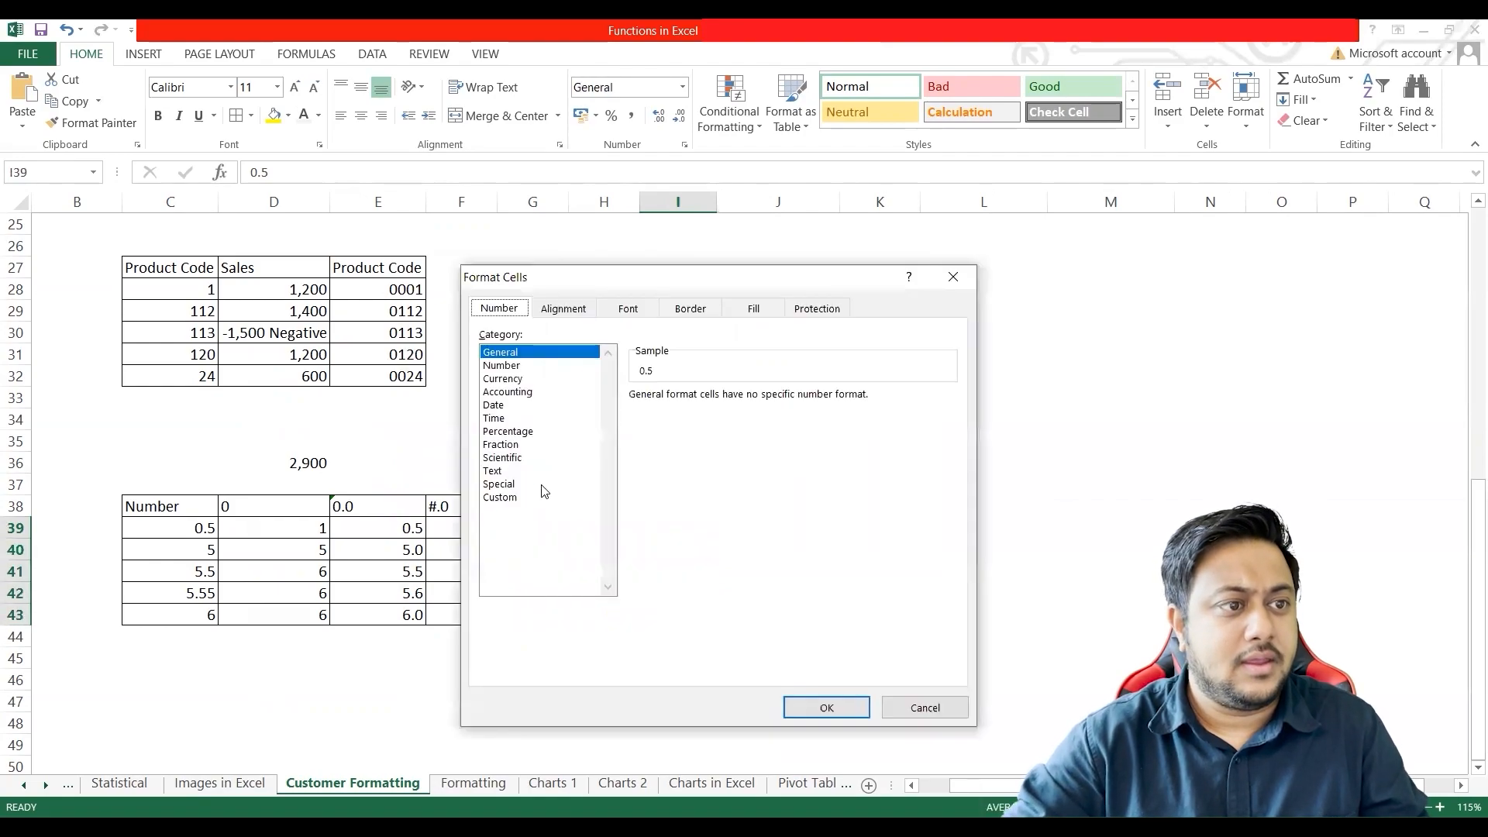
pyautogui.doubleClick(650, 413)
pyautogui.write('#.000')
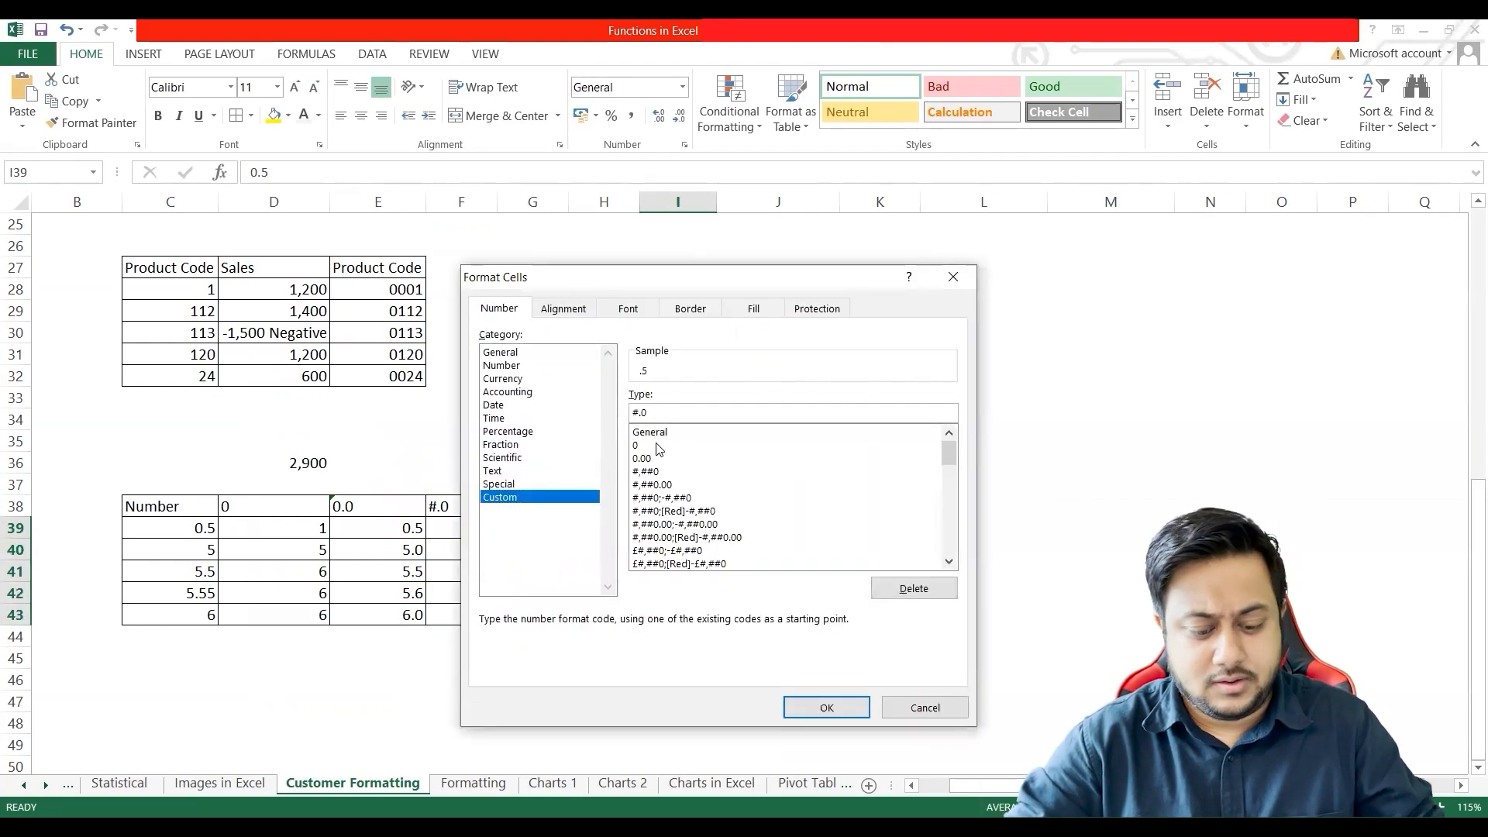
pyautogui.click(814, 707)
pyautogui.click(814, 707)
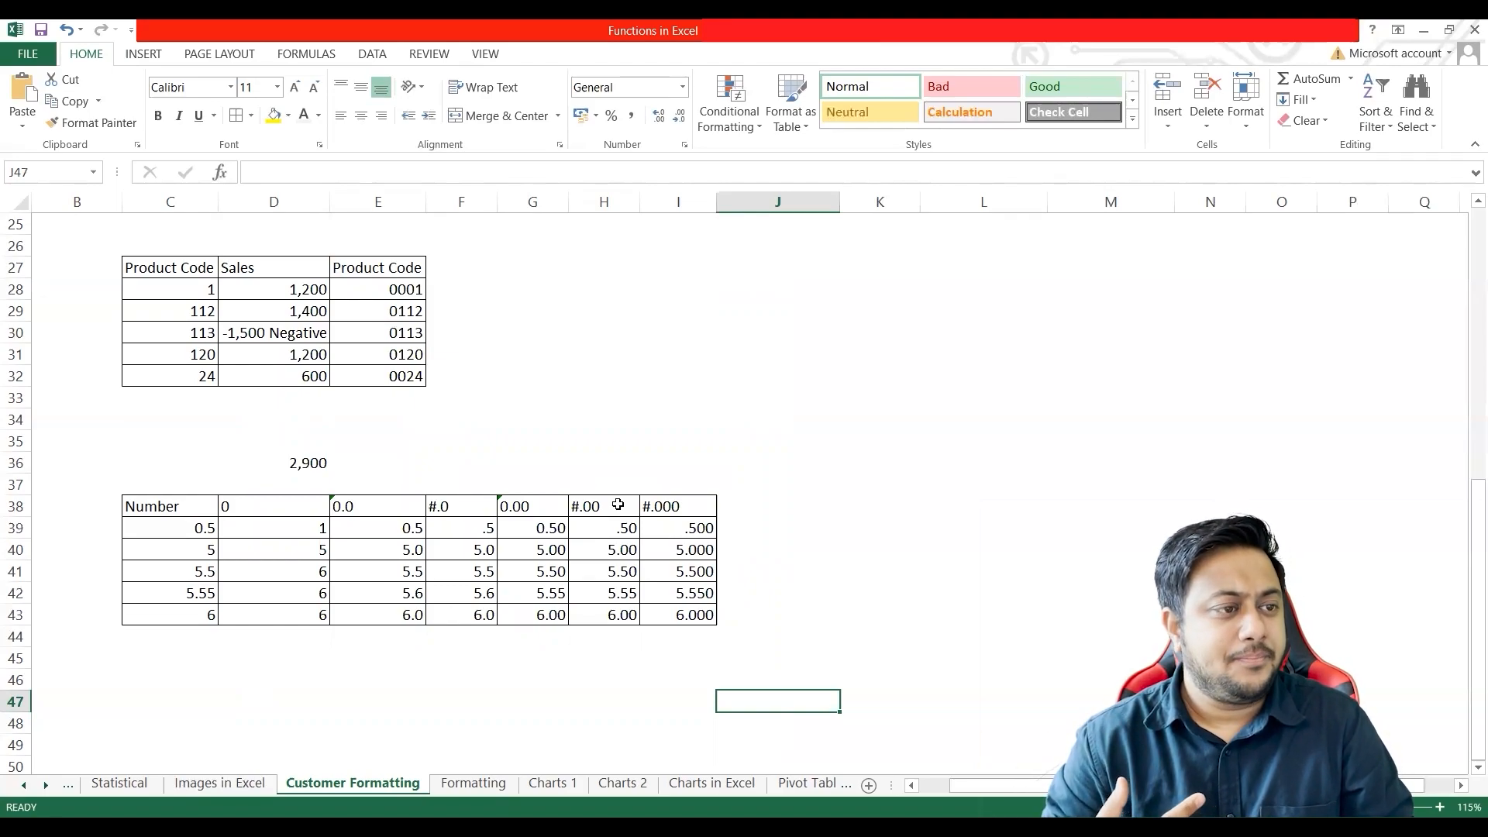
# Step: Enter 0 in C44 below the Number column and apply all borders to C44:I44
pyautogui.click(198, 635)
pyautogui.write('0')
pyautogui.press('Return')
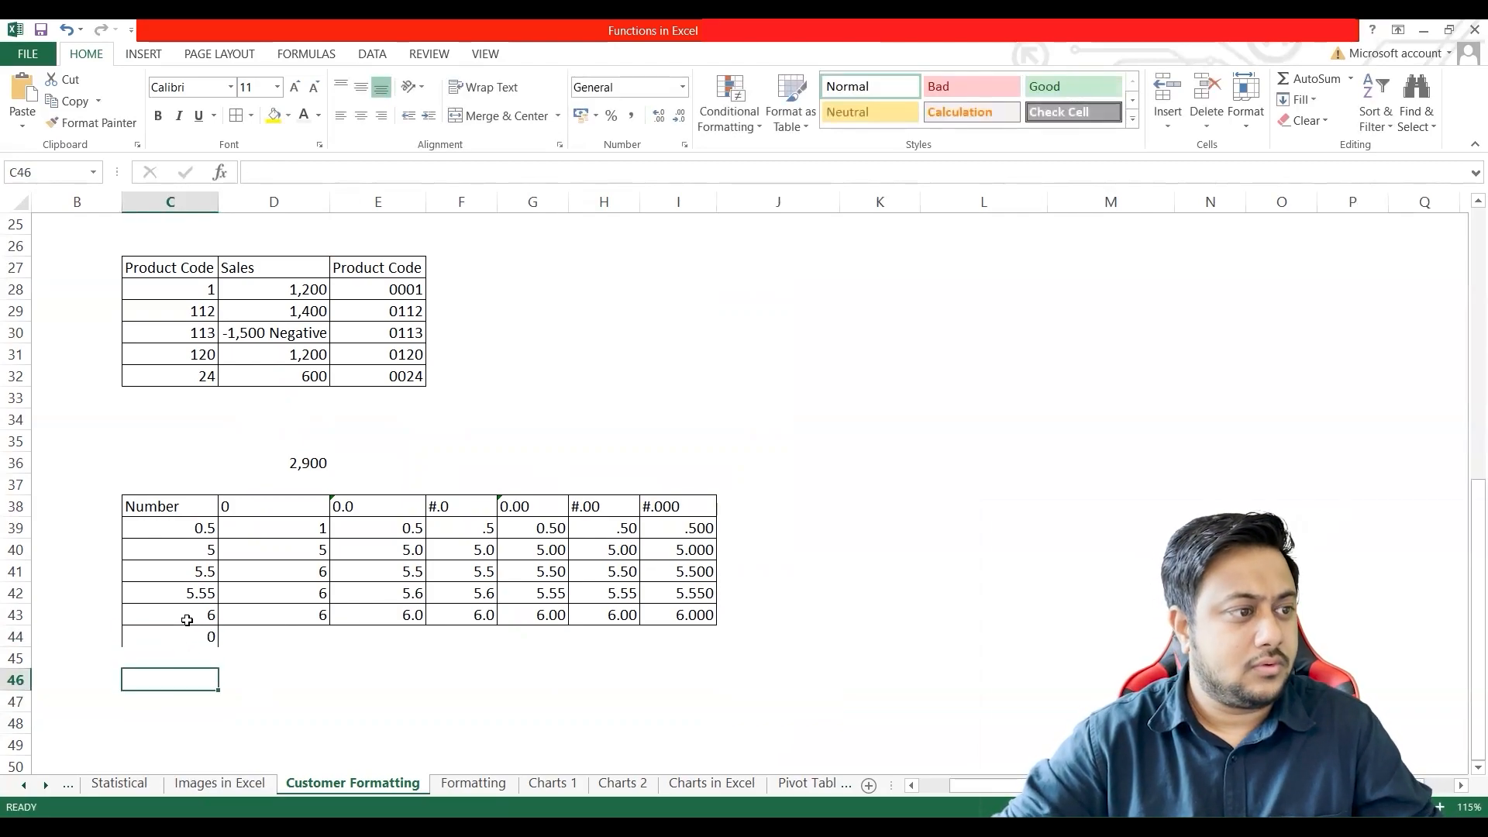
pyautogui.click(184, 634)
pyautogui.keyDown('shift'); pyautogui.click(689, 636); pyautogui.keyUp('shift')
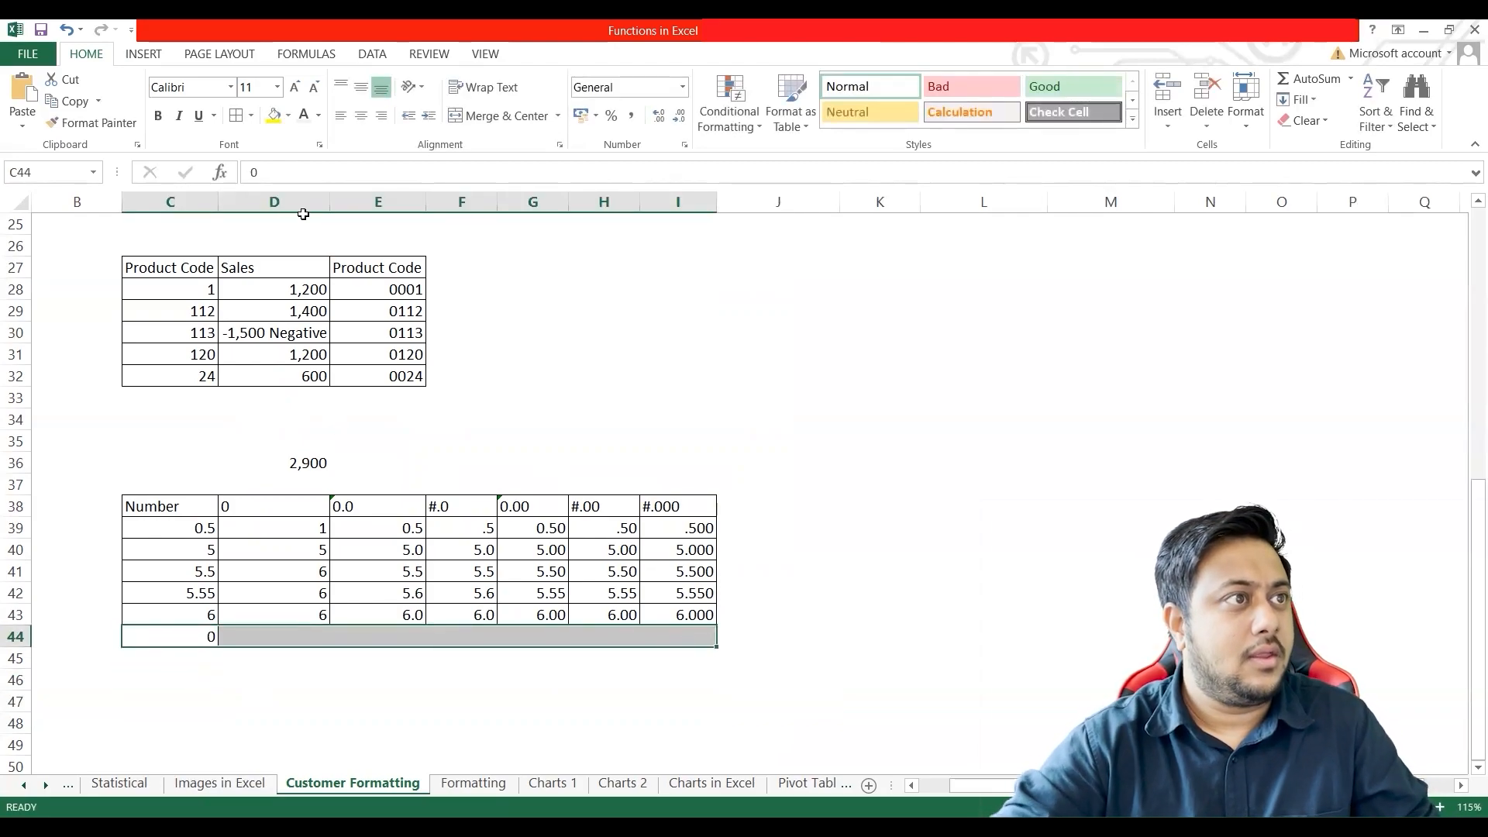
pyautogui.click(214, 634)
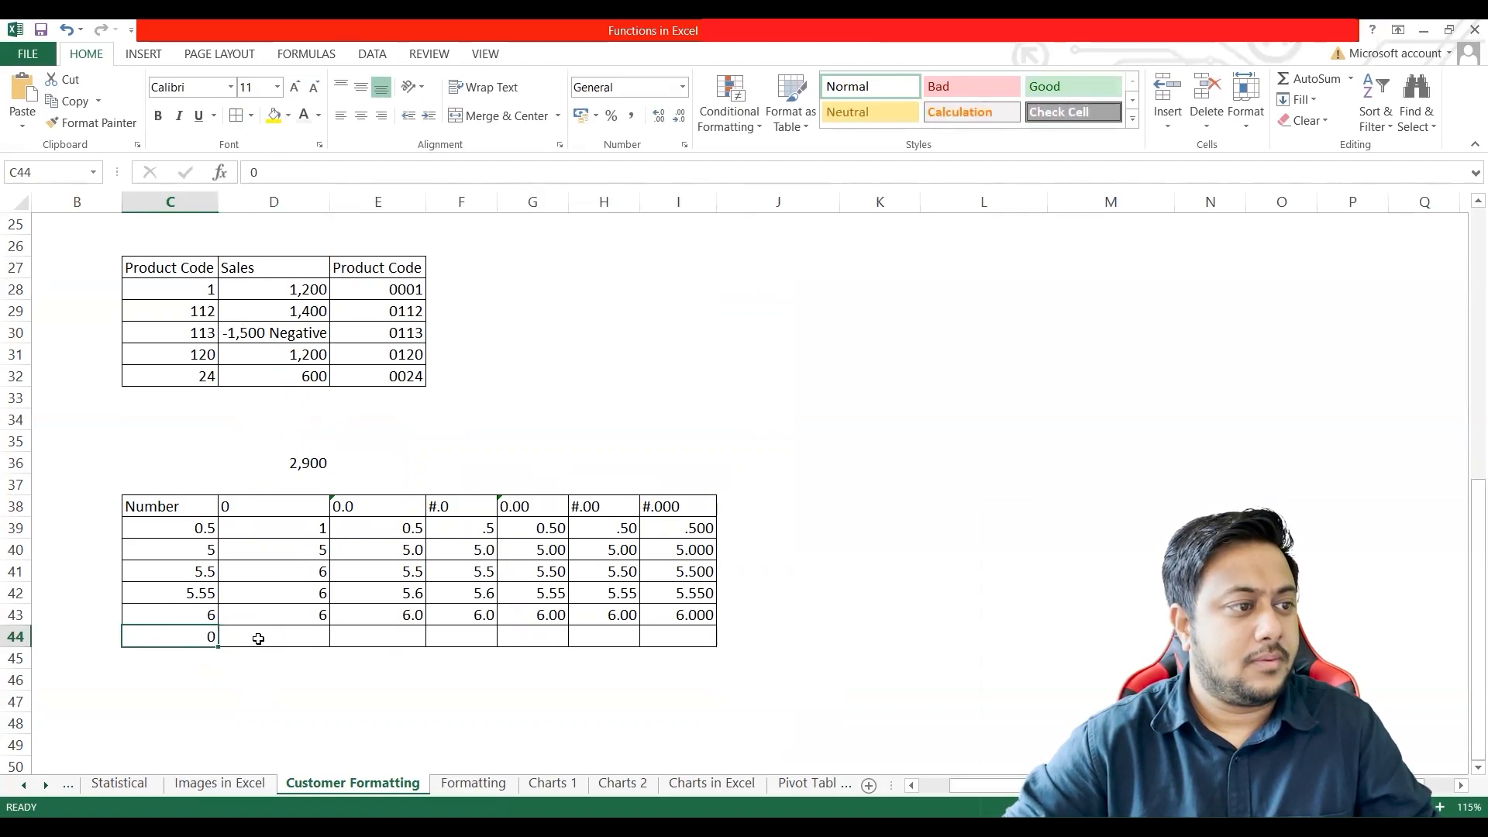
pyautogui.click(272, 637)
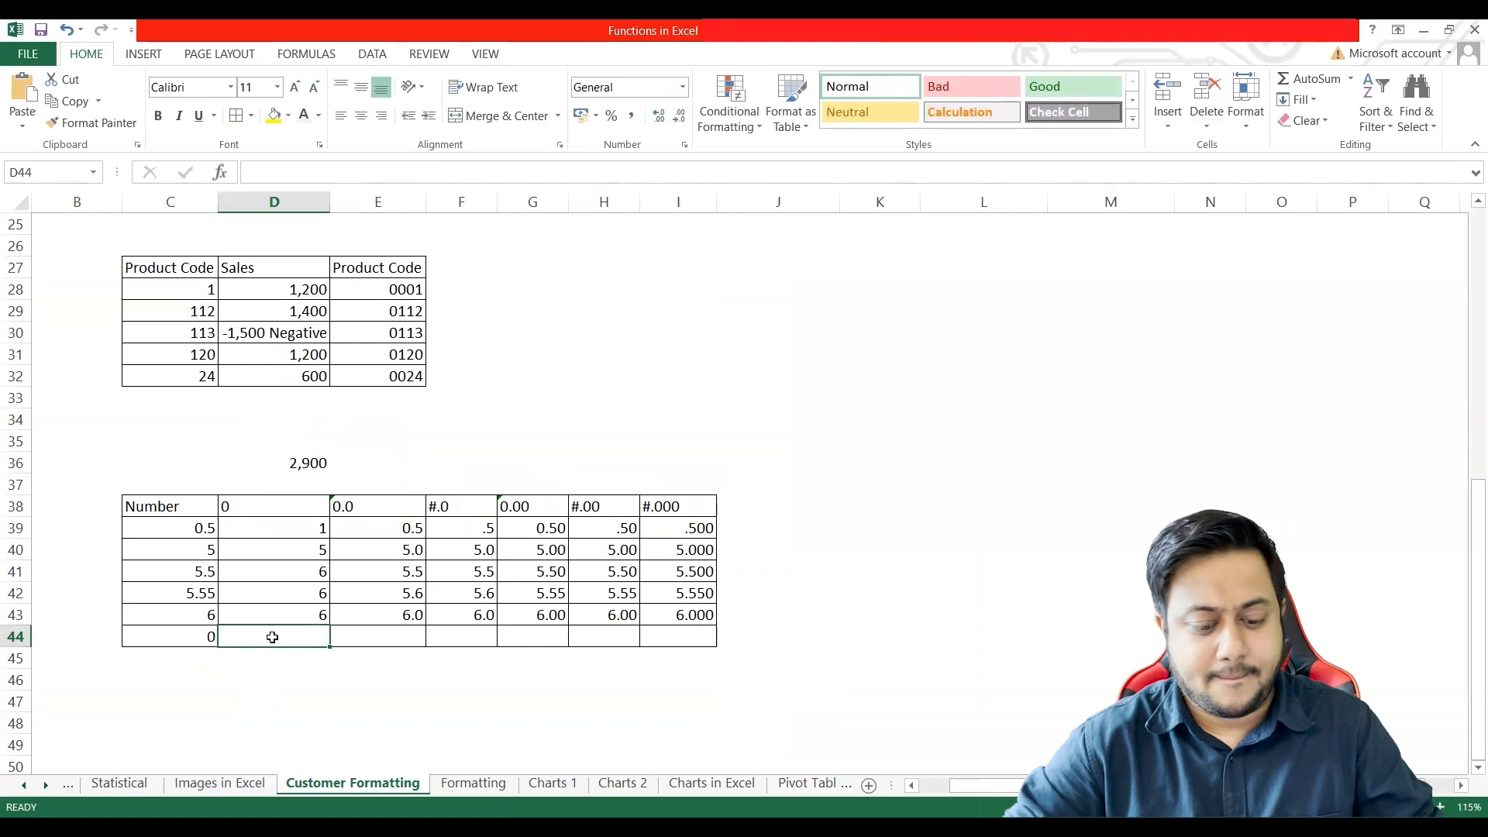
pyautogui.moveTo(300, 530); pyautogui.dragTo(335, 644)
pyautogui.click(299, 637)
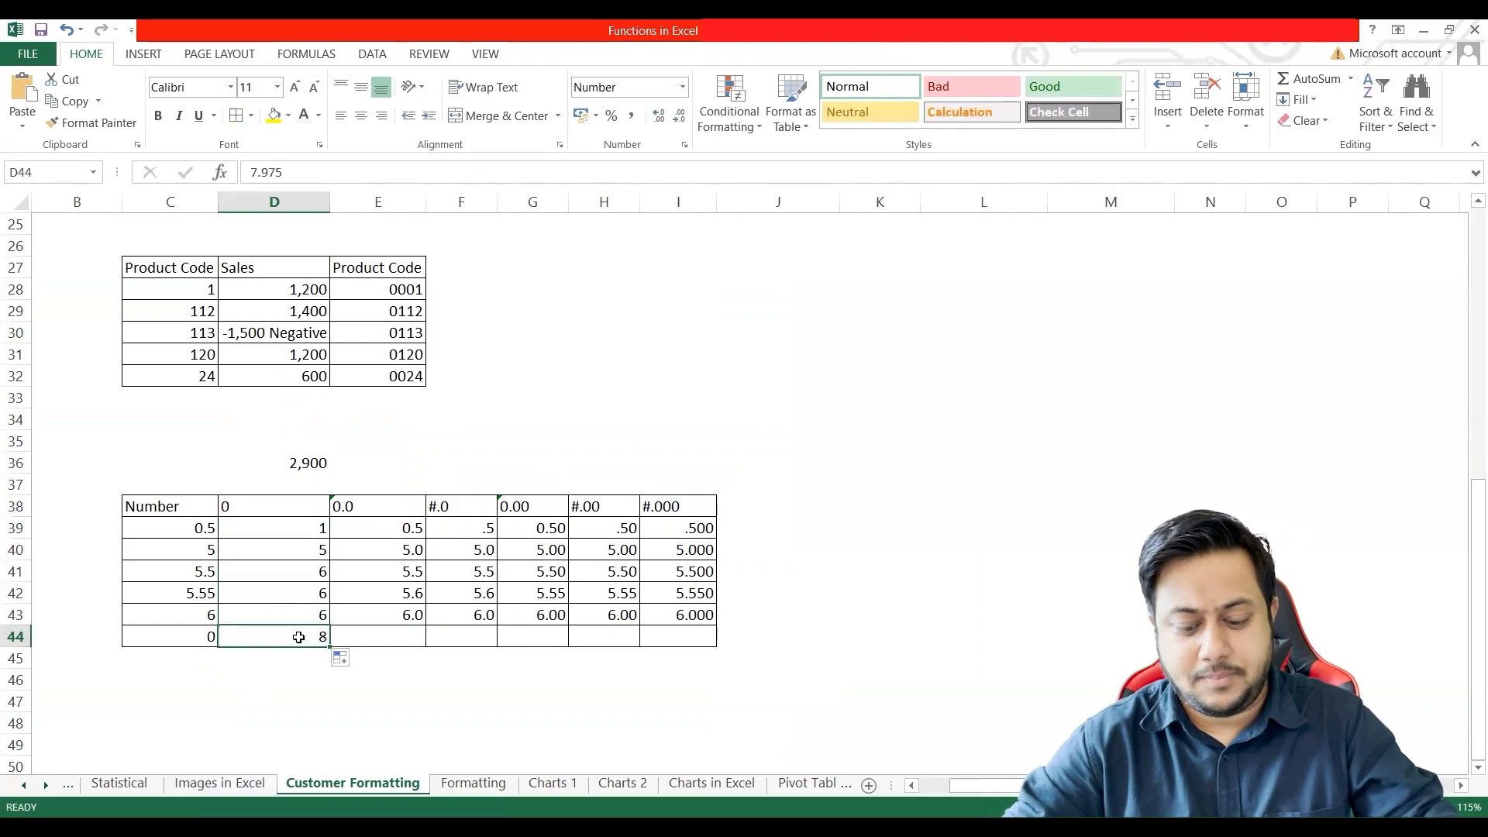
pyautogui.press('Delete')
pyautogui.click(211, 636)
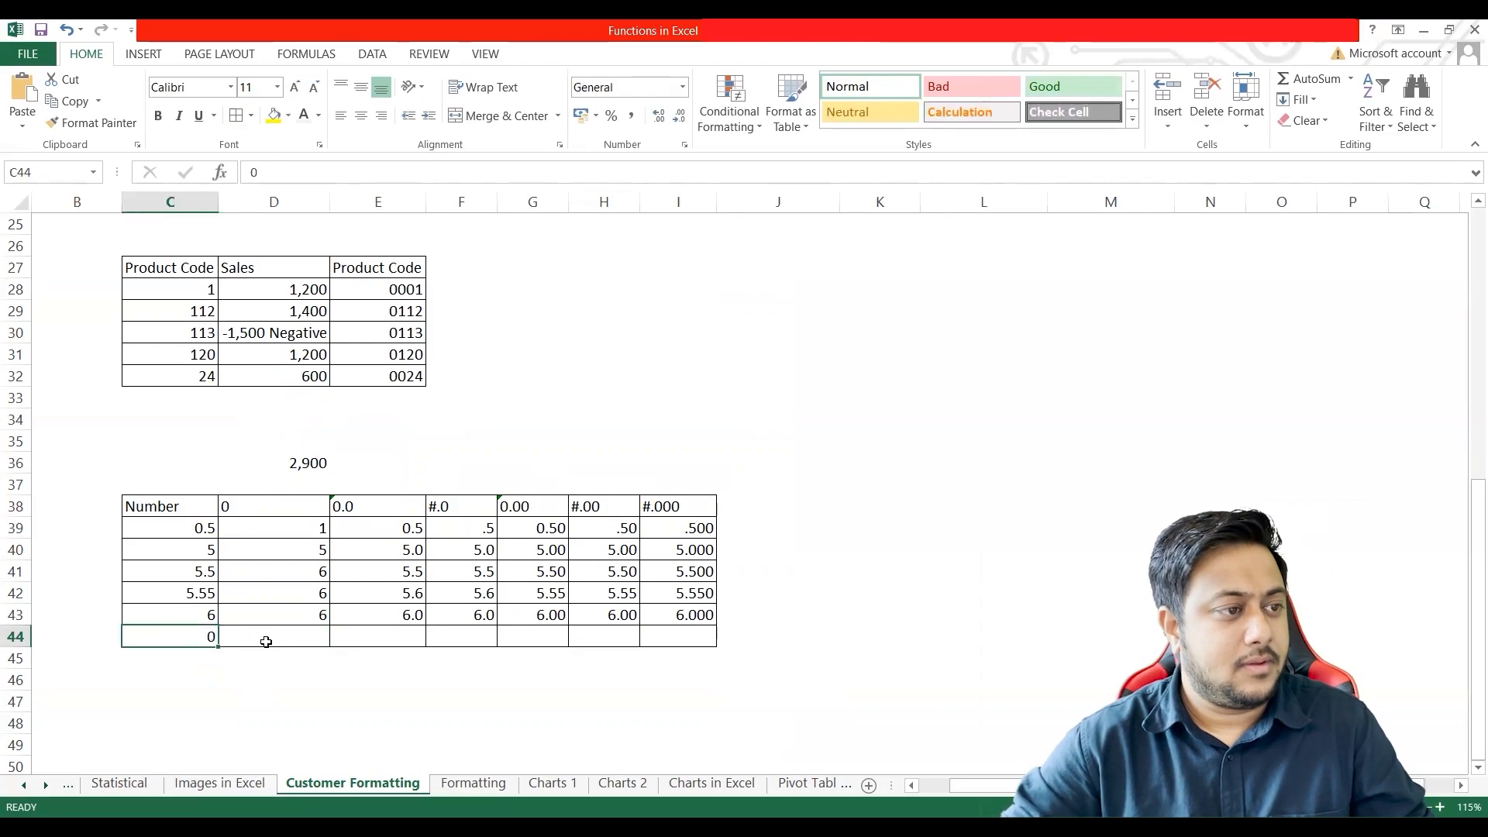
pyautogui.click(270, 642)
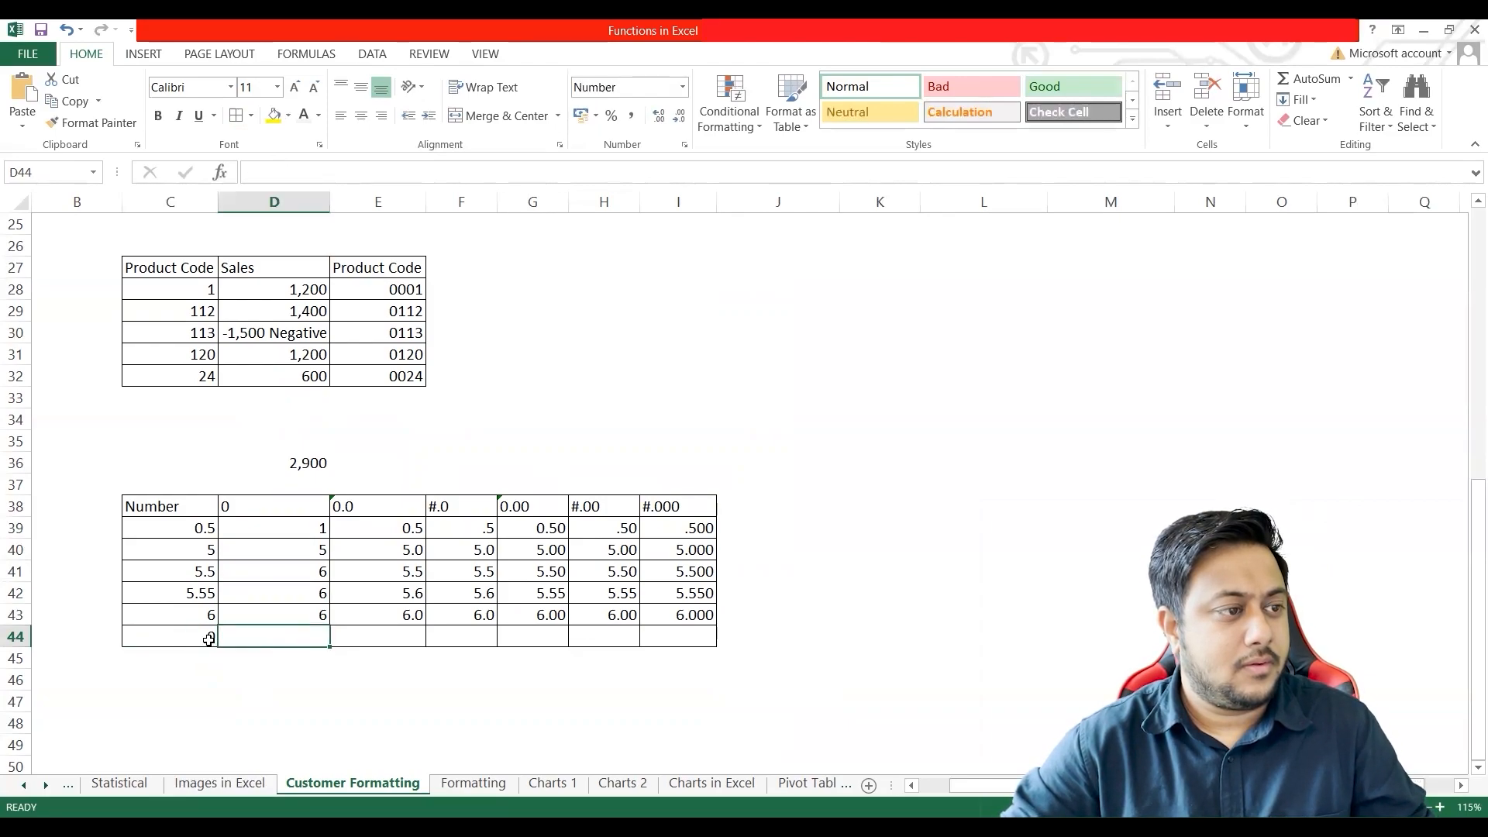
pyautogui.hotkey('ctrl', 'z')
pyautogui.press('BackSpace')
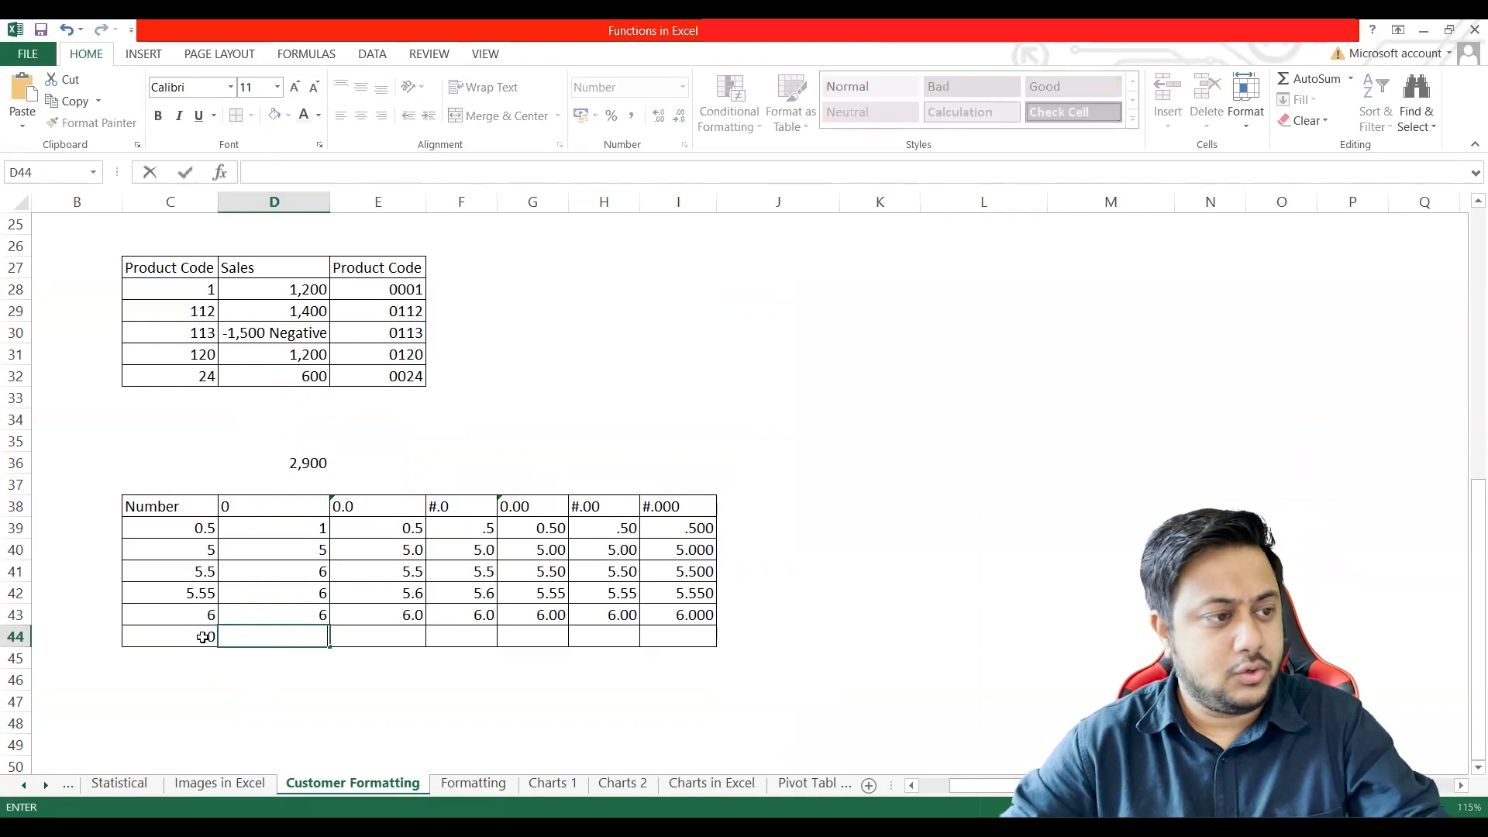
# Step: Clear C44 and replace the last value of the Number column, in C43, with 0
pyautogui.click(188, 633)
pyautogui.press('BackSpace')
pyautogui.click(196, 619)
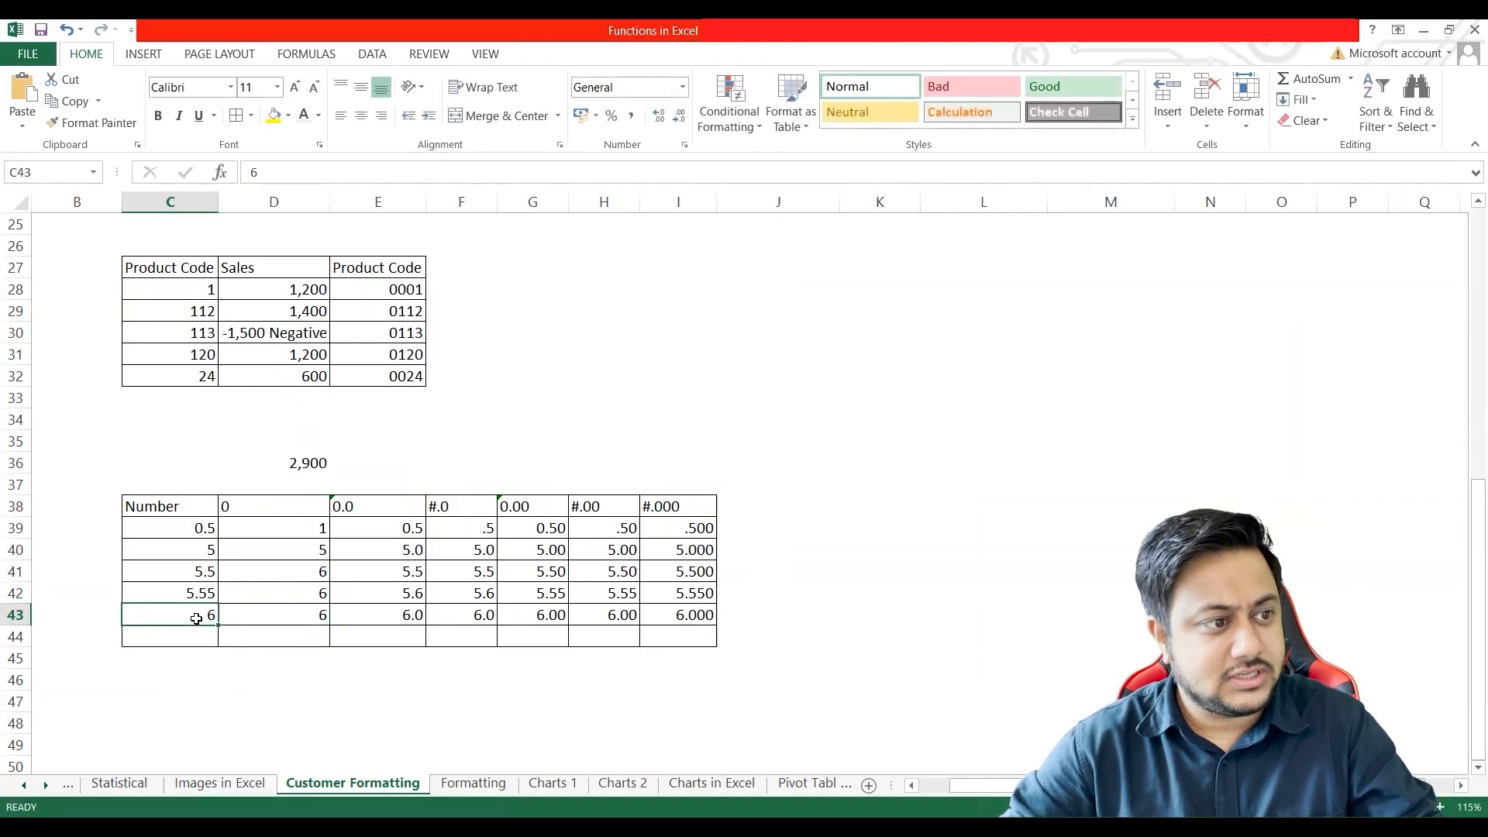
pyautogui.write('0')
pyautogui.click(93, 575)
pyautogui.click(197, 611)
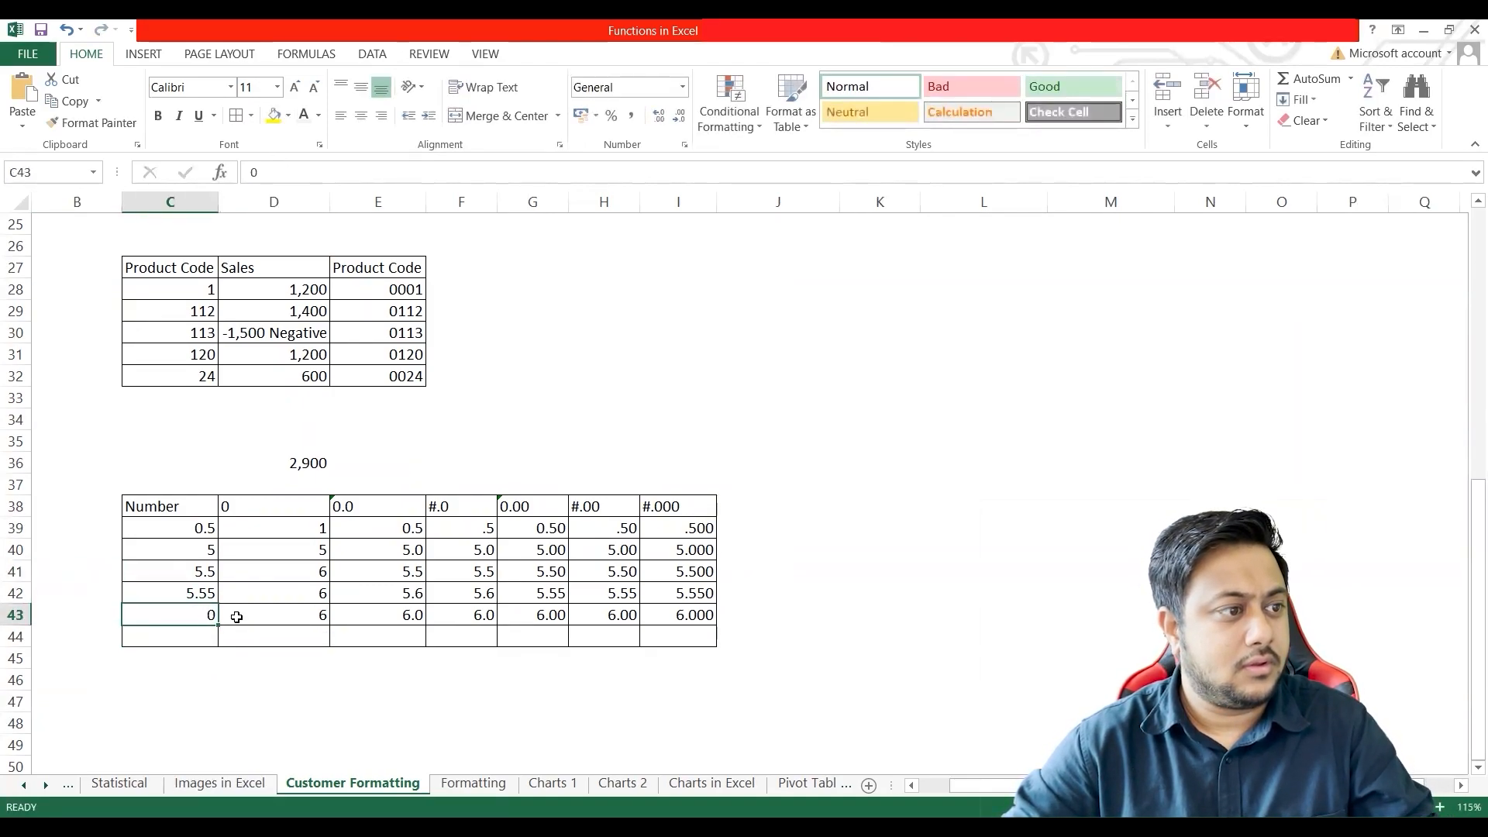
# Step: Enter 0 in every format column of the last number row, cells D43 to I43
pyautogui.click(236, 616)
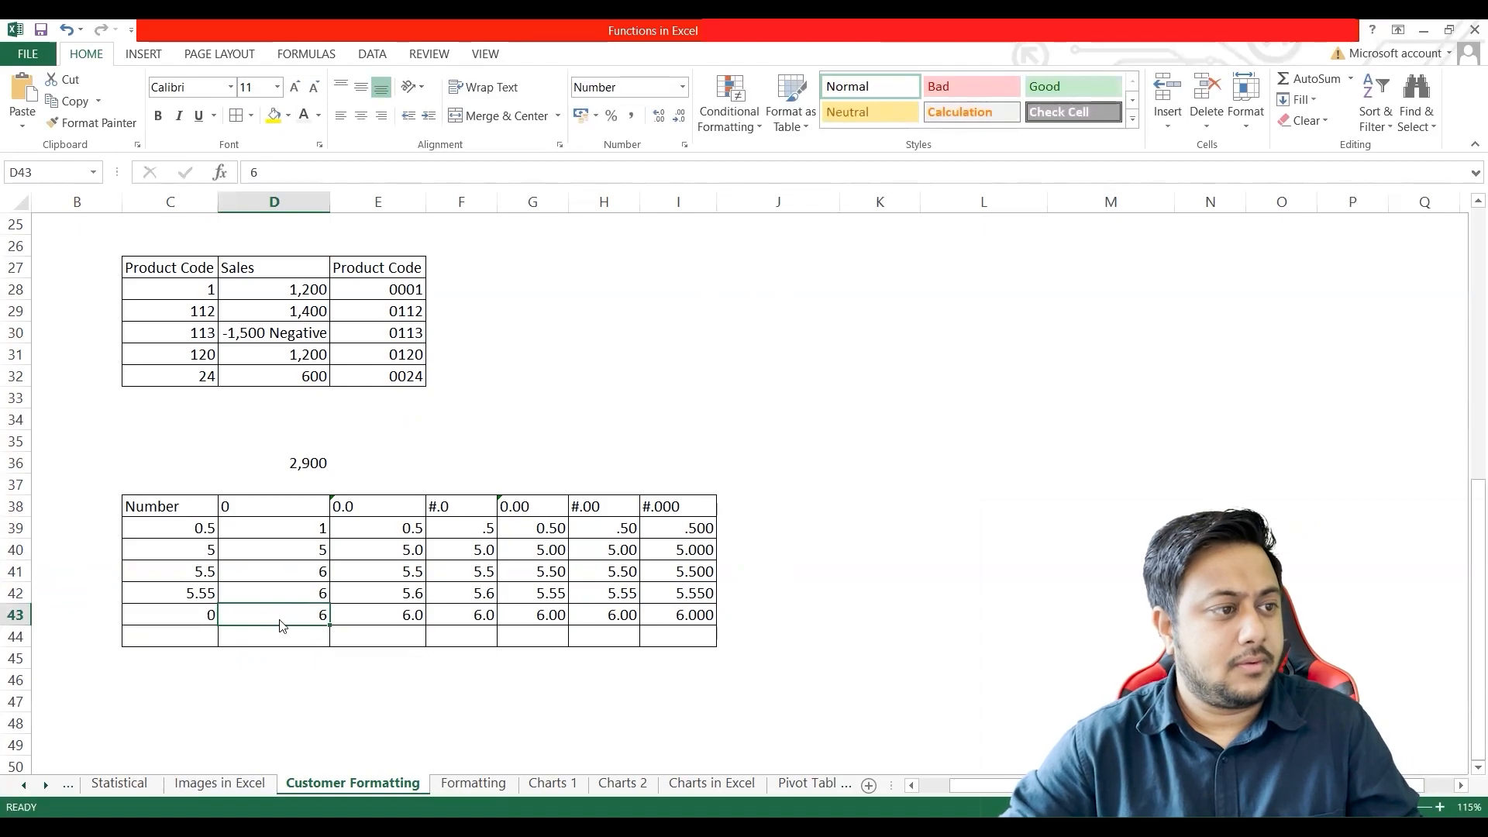
pyautogui.write('0')
pyautogui.click(364, 619)
pyautogui.write('0')
pyautogui.click(470, 620)
pyautogui.write('0')
pyautogui.click(512, 619)
pyautogui.write('0')
pyautogui.click(593, 619)
pyautogui.write('0')
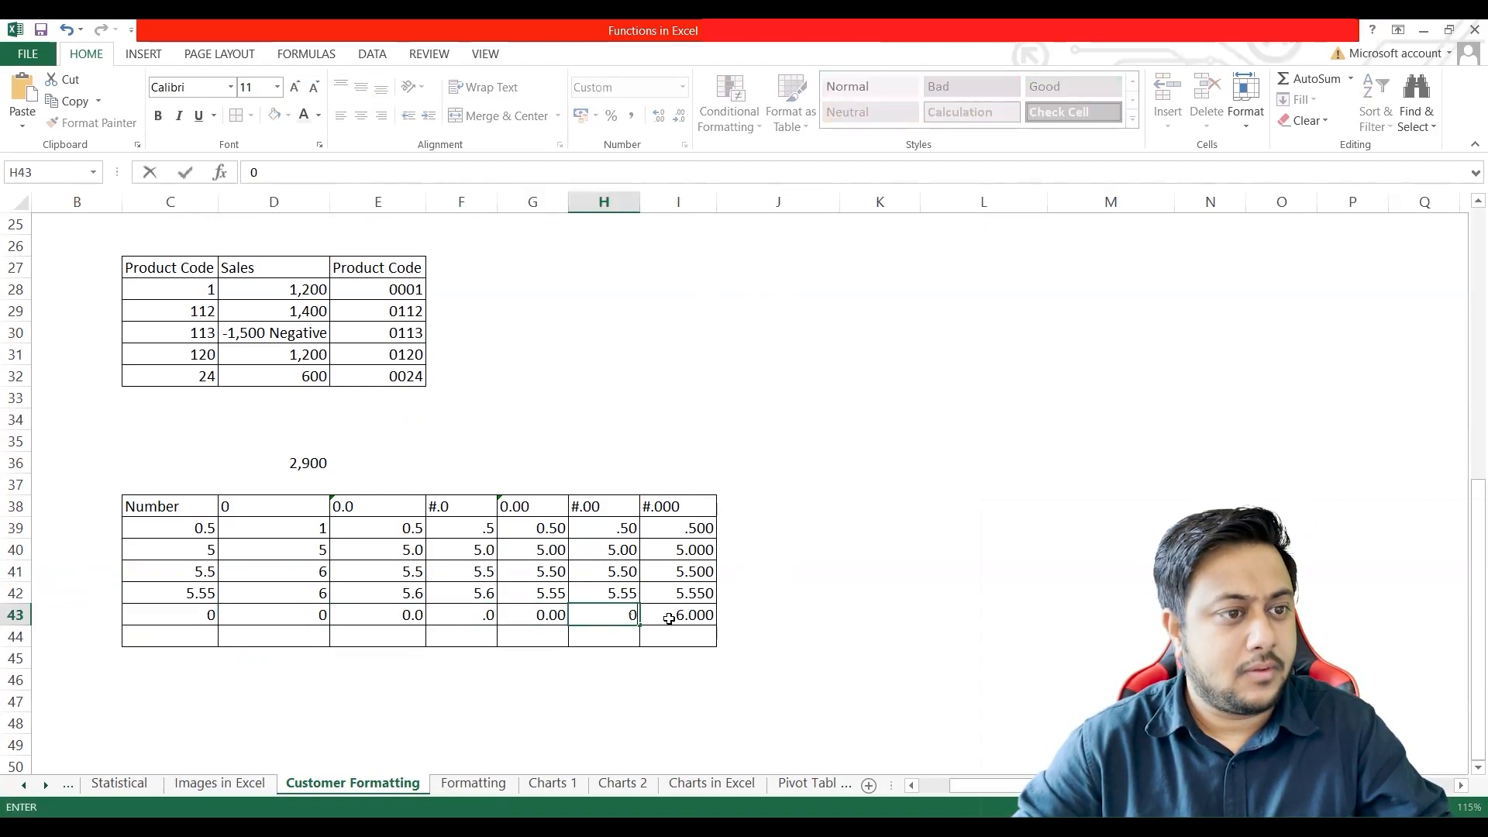
pyautogui.click(669, 618)
pyautogui.write('0')
pyautogui.click(498, 673)
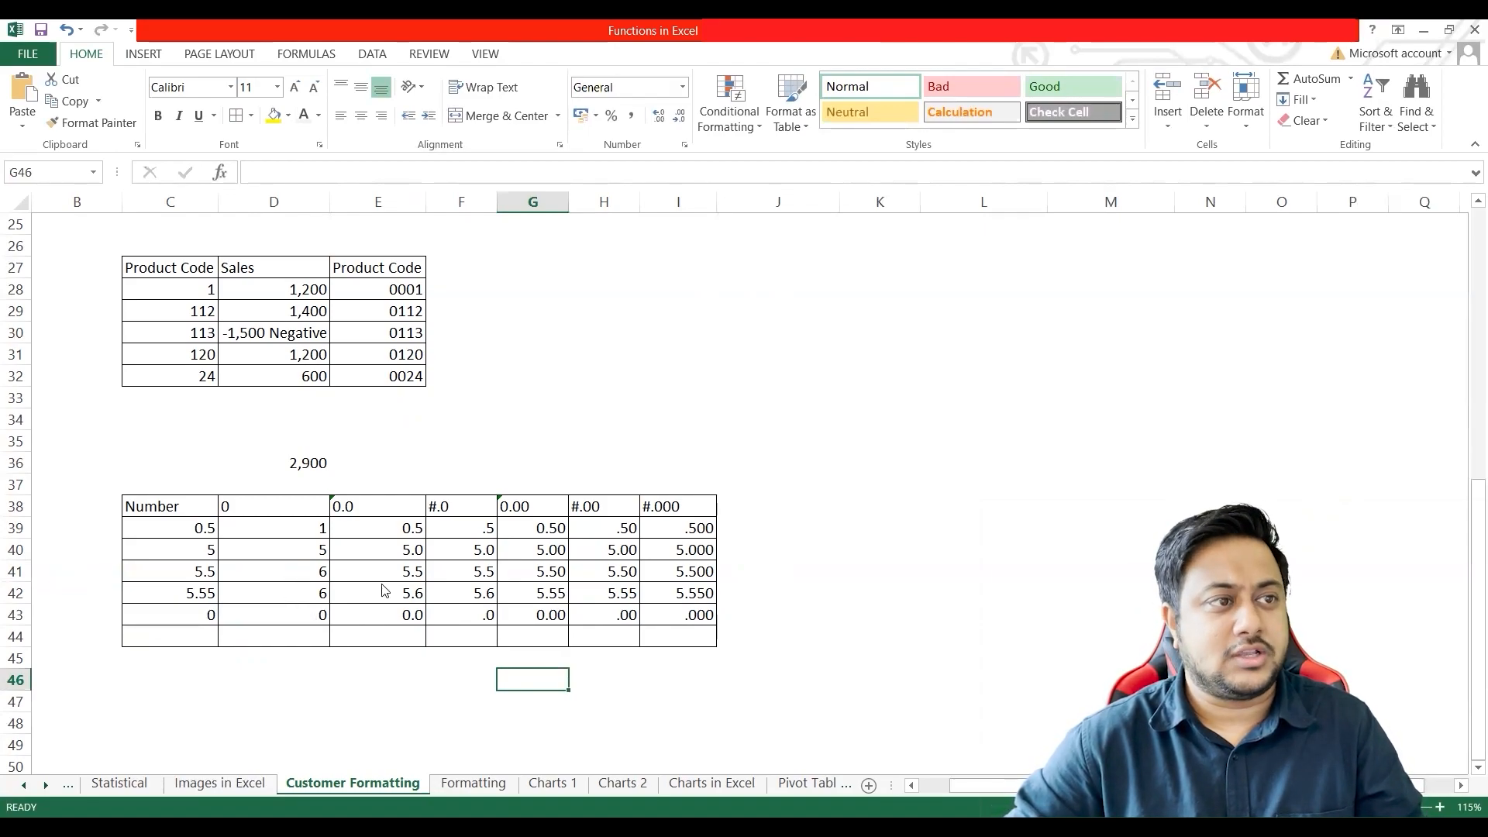
# Step: Examine the list of custom format codes for E39:E43 and close the cell formatting without changes
pyautogui.moveTo(399, 528); pyautogui.dragTo(397, 614)
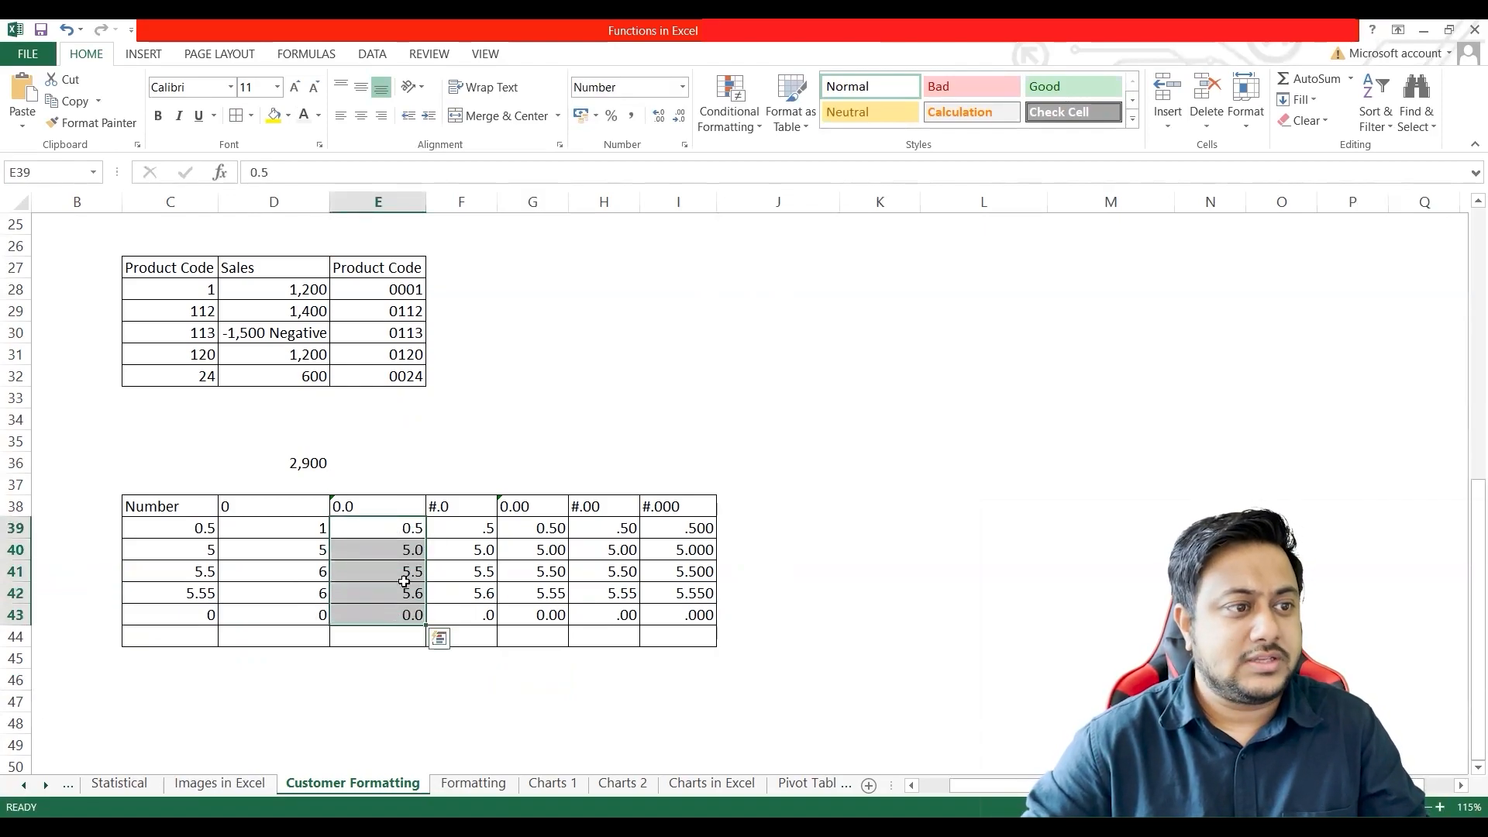
pyautogui.rightClick(399, 587)
pyautogui.click(227, 478)
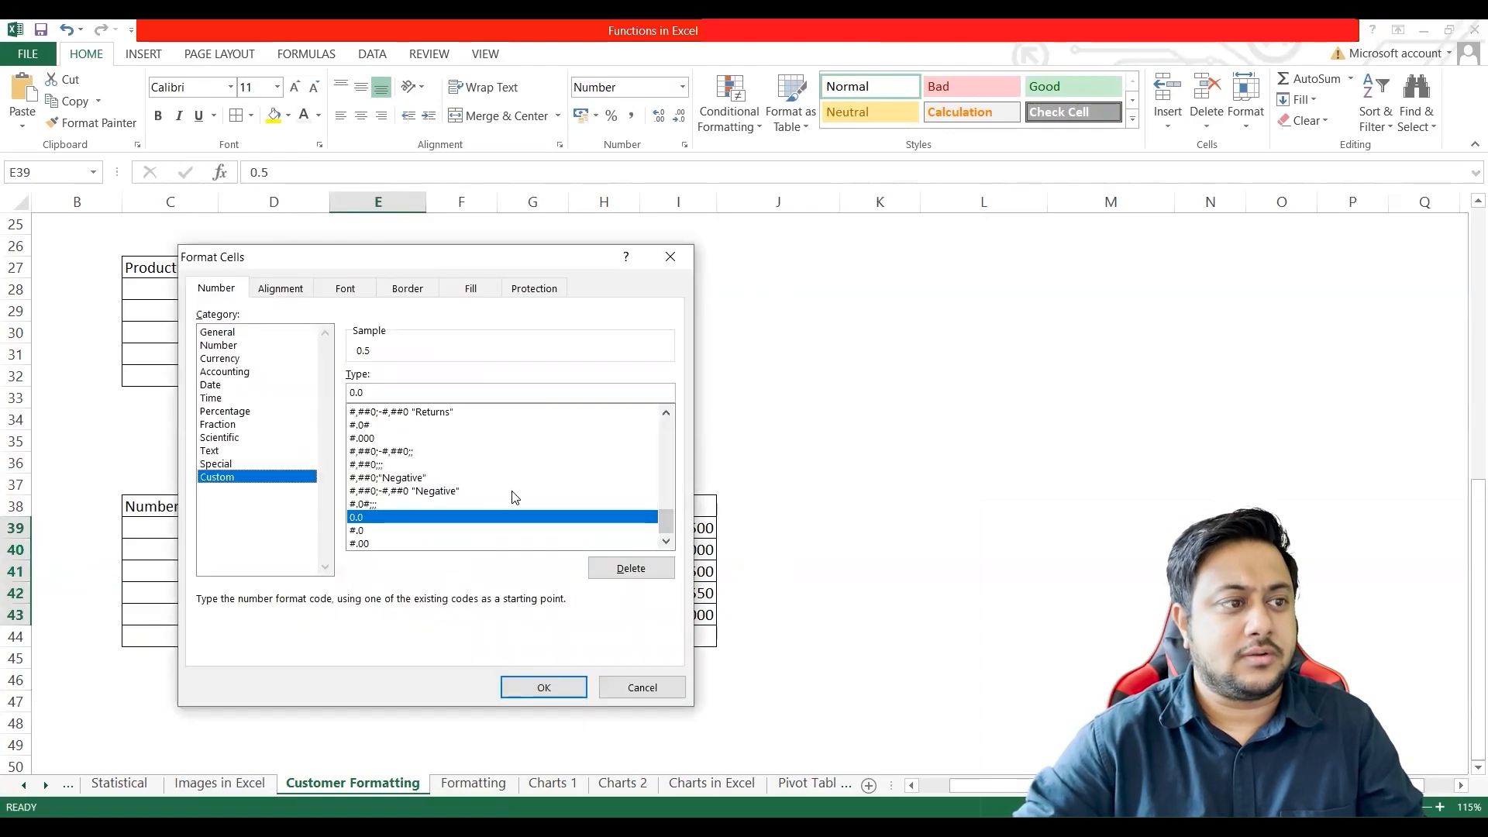
pyautogui.moveTo(665, 521); pyautogui.dragTo(667, 460)
pyautogui.click(633, 689)
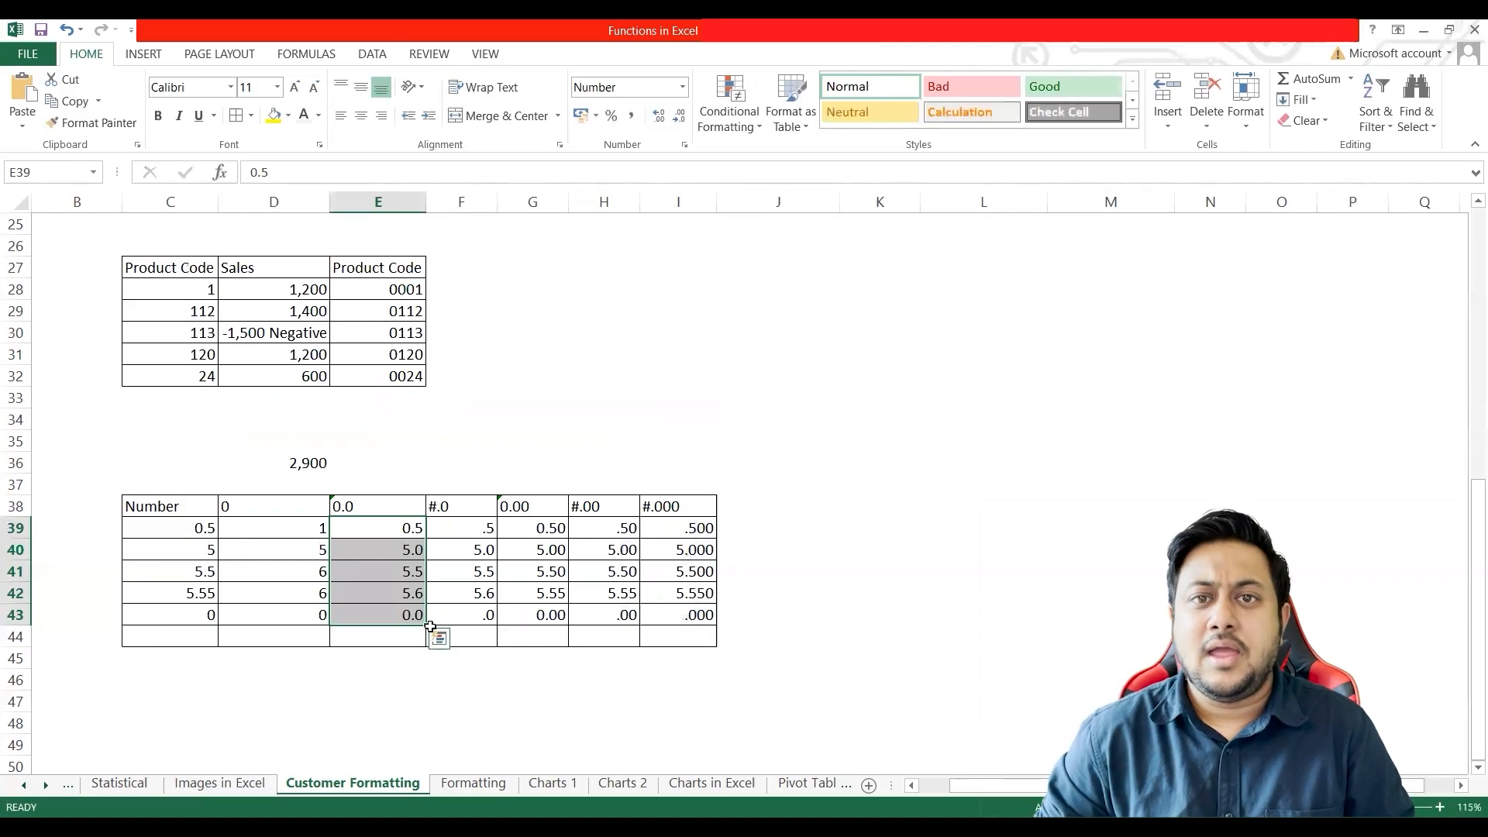
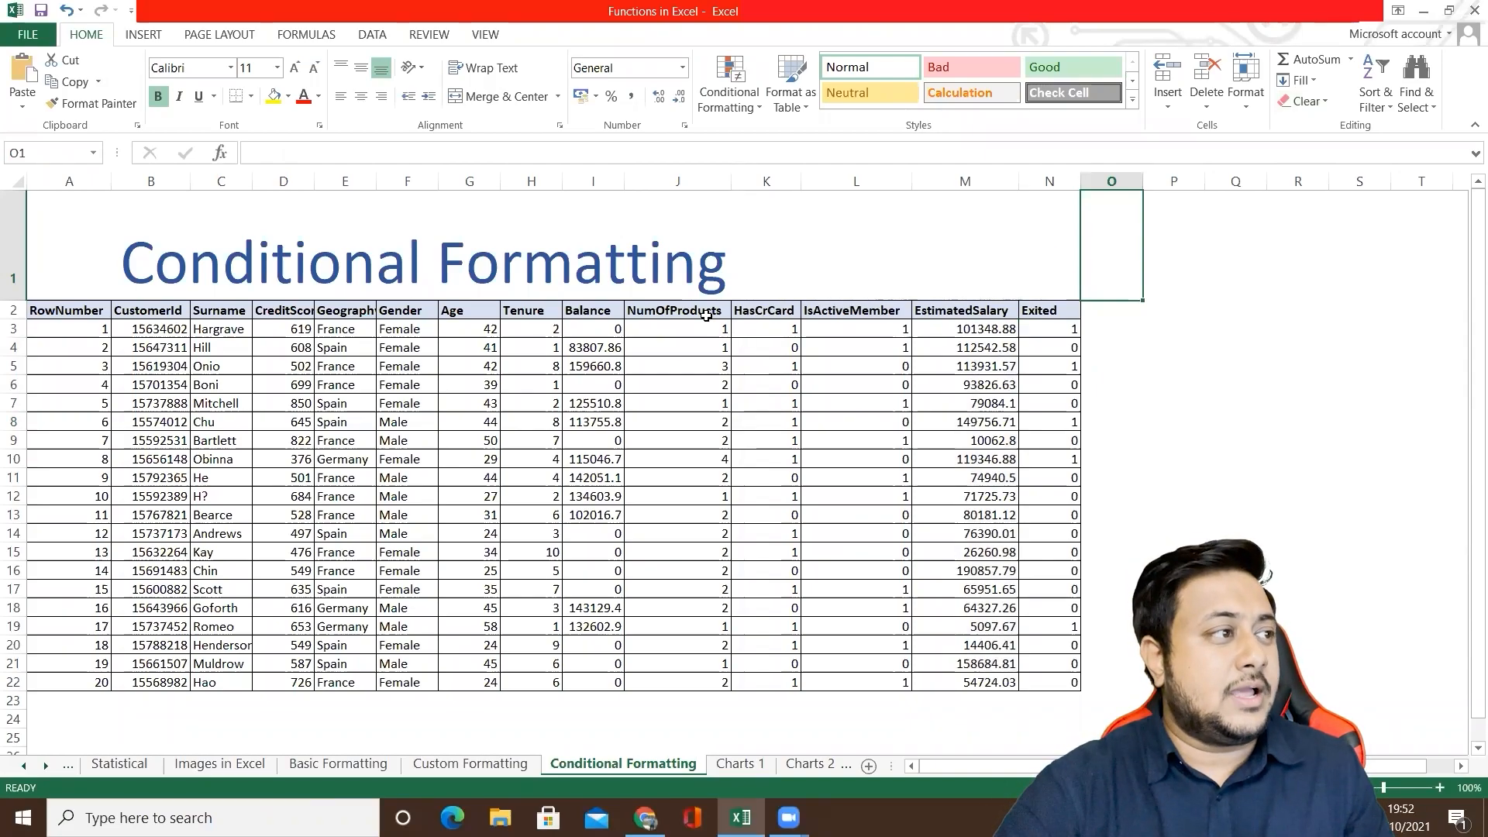
# Step: Examine the conditional formatting options, including Highlight Cells Rules, Top/Bottom Rules, Data Bars and Color Scales
pyautogui.click(401, 271)
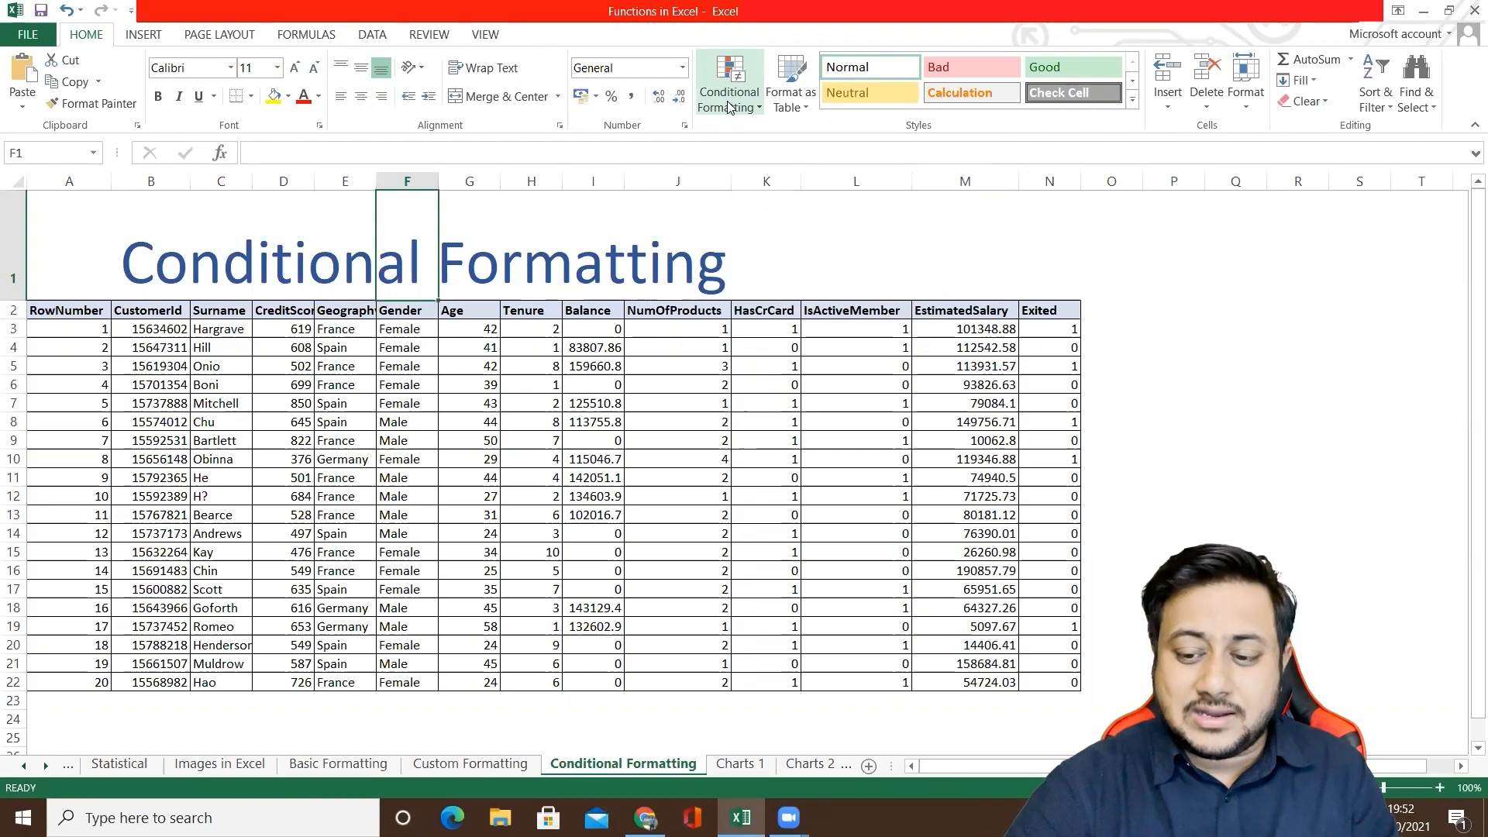
pyautogui.click(727, 106)
pyautogui.moveTo(757, 136)
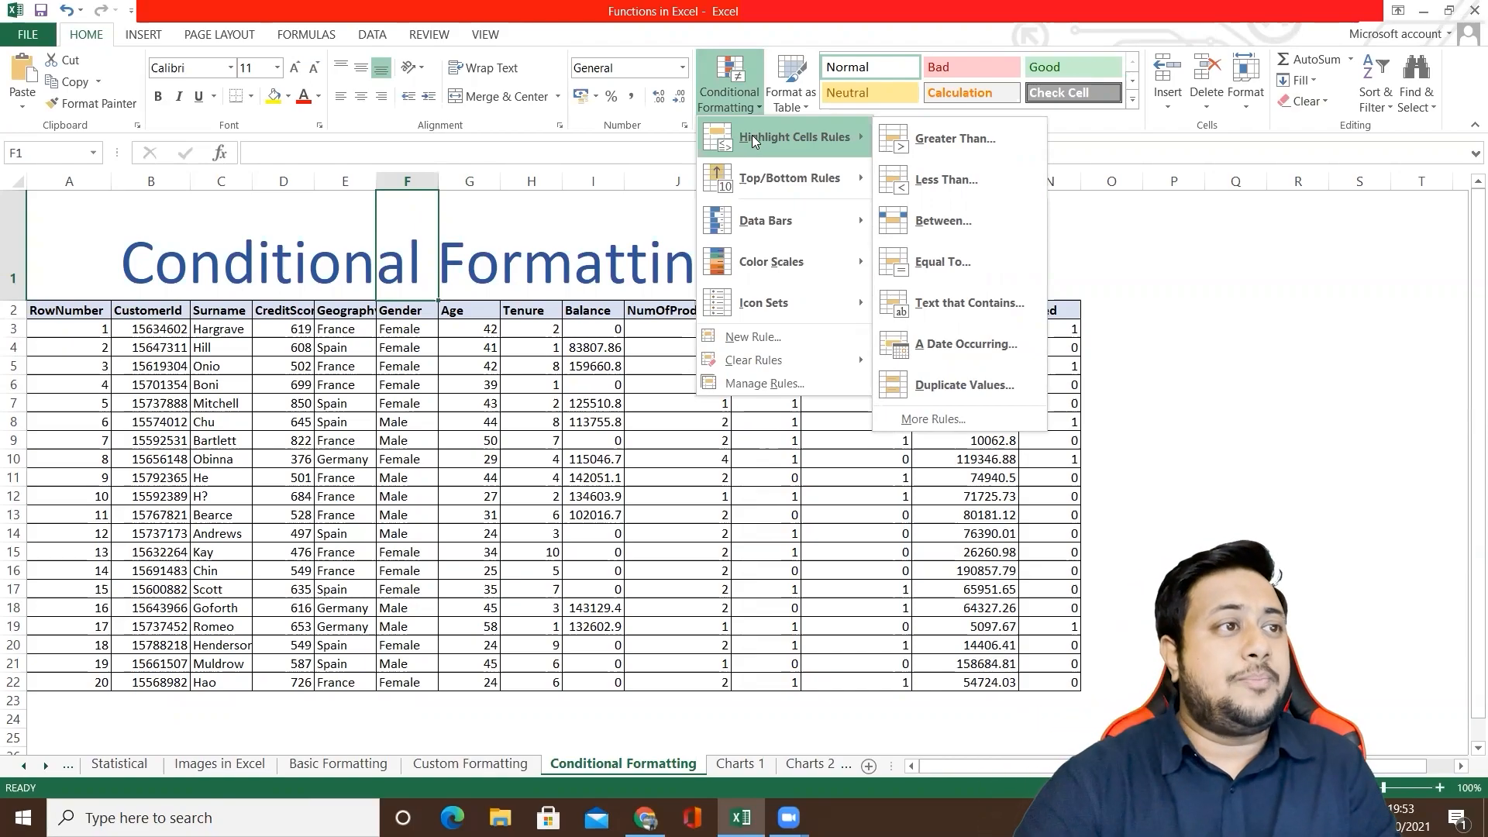
pyautogui.moveTo(767, 179)
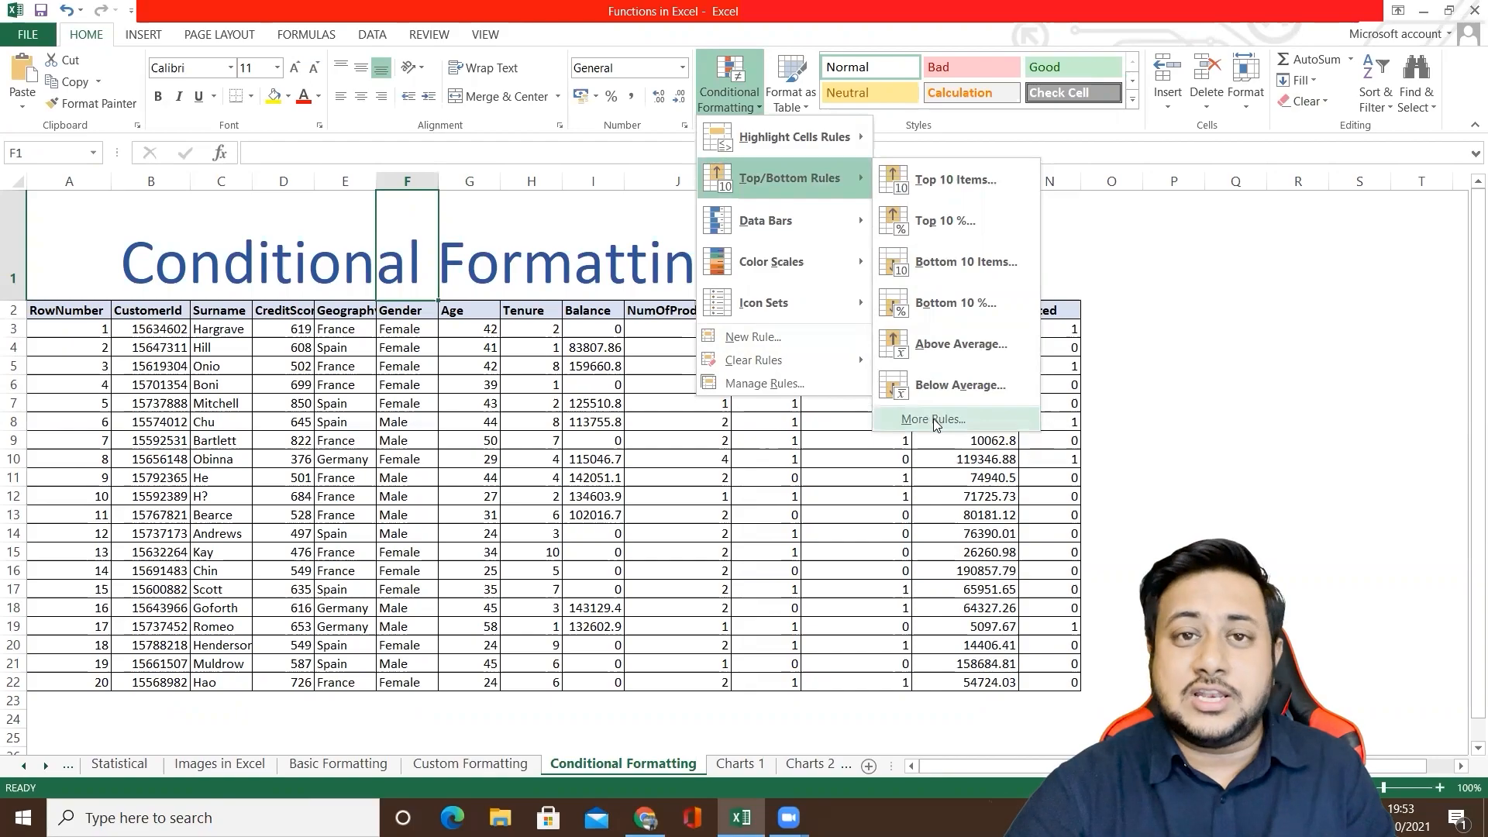
pyautogui.moveTo(814, 259)
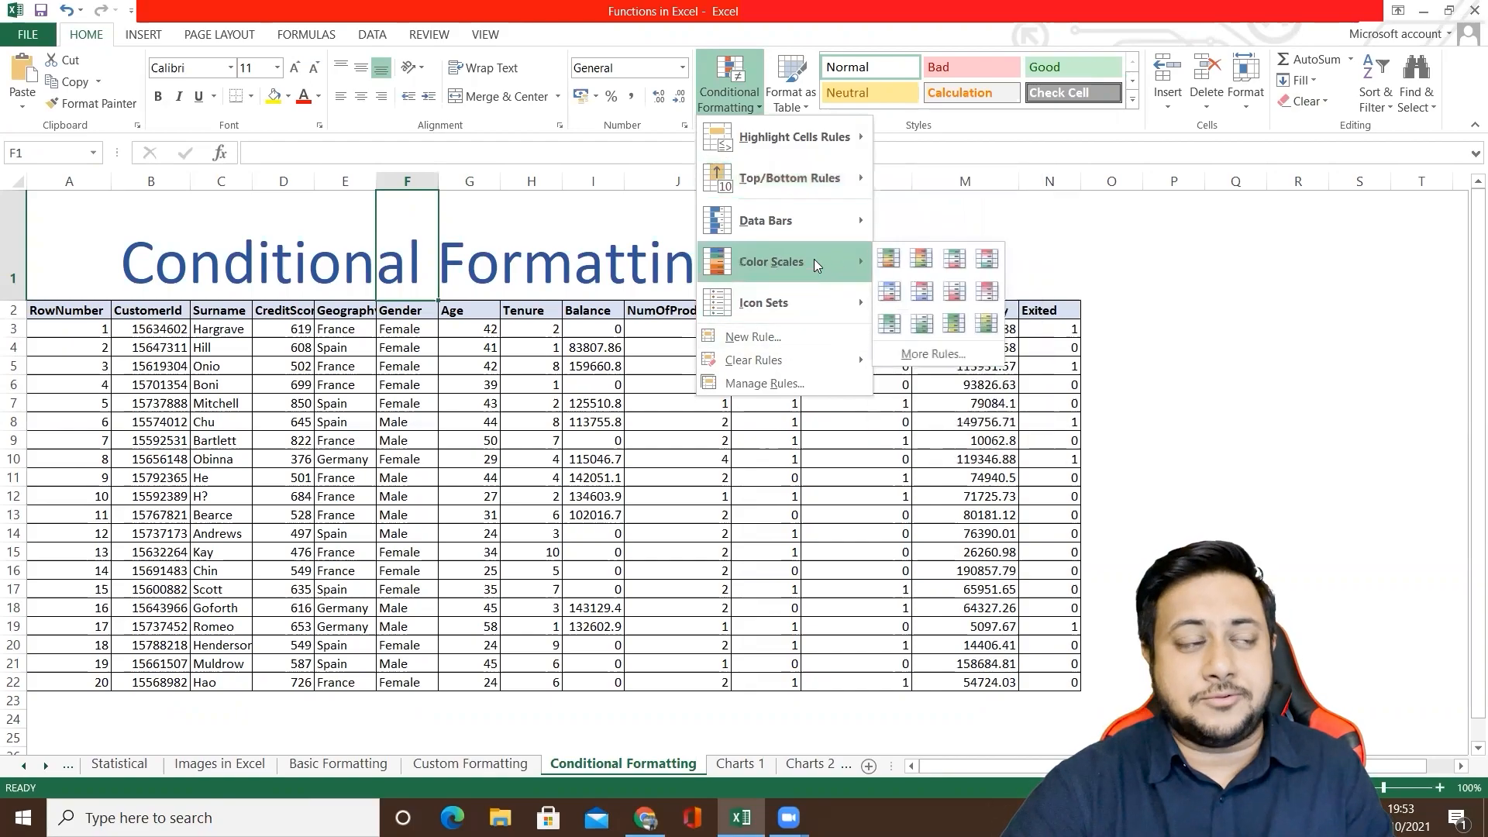
pyautogui.moveTo(808, 221)
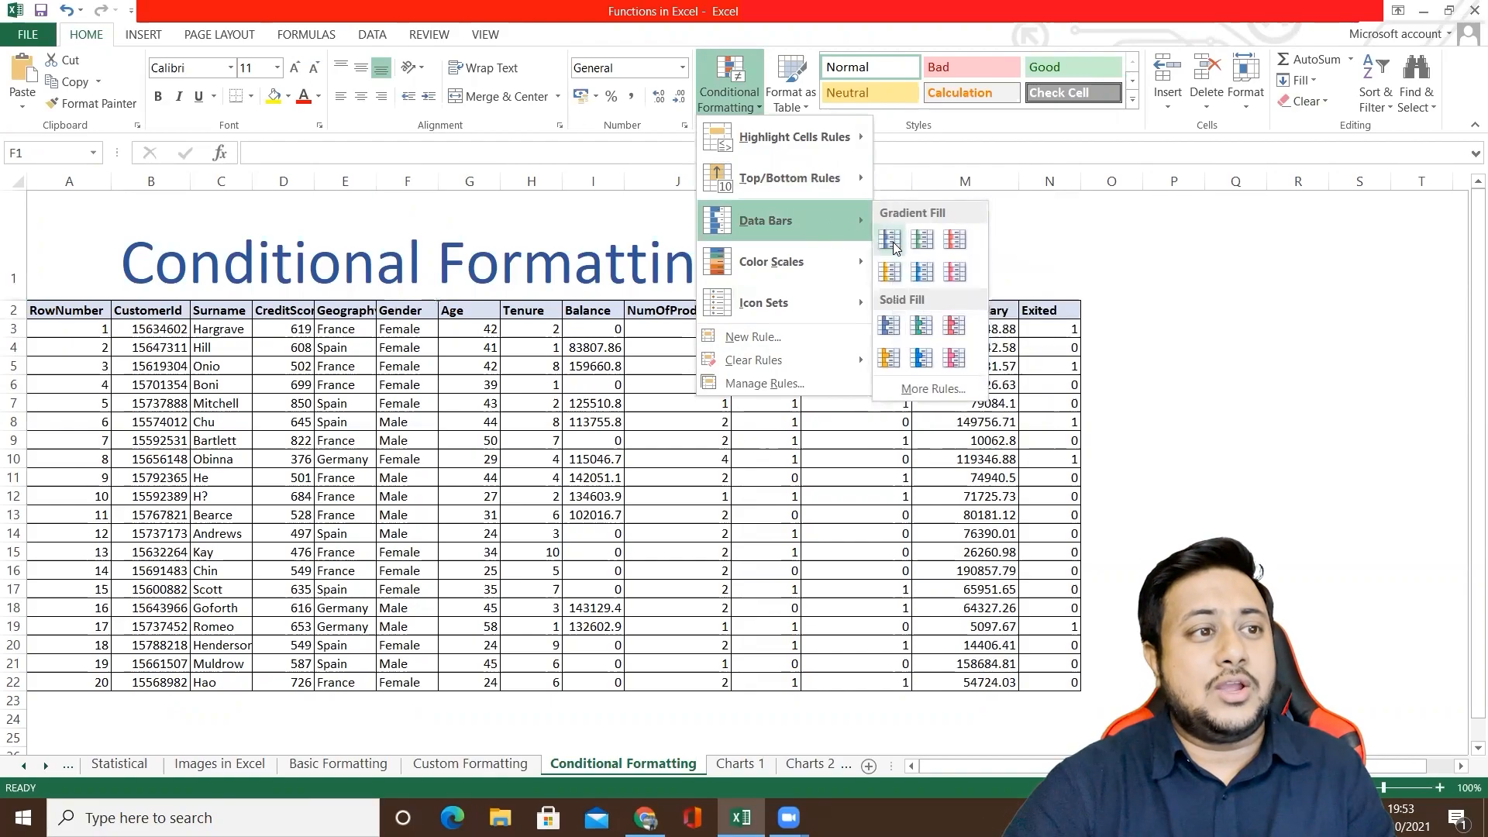
pyautogui.click(987, 240)
# Step: Apply gradient-fill Light Blue data bars to the EstimatedSalary column M
pyautogui.click(930, 181)
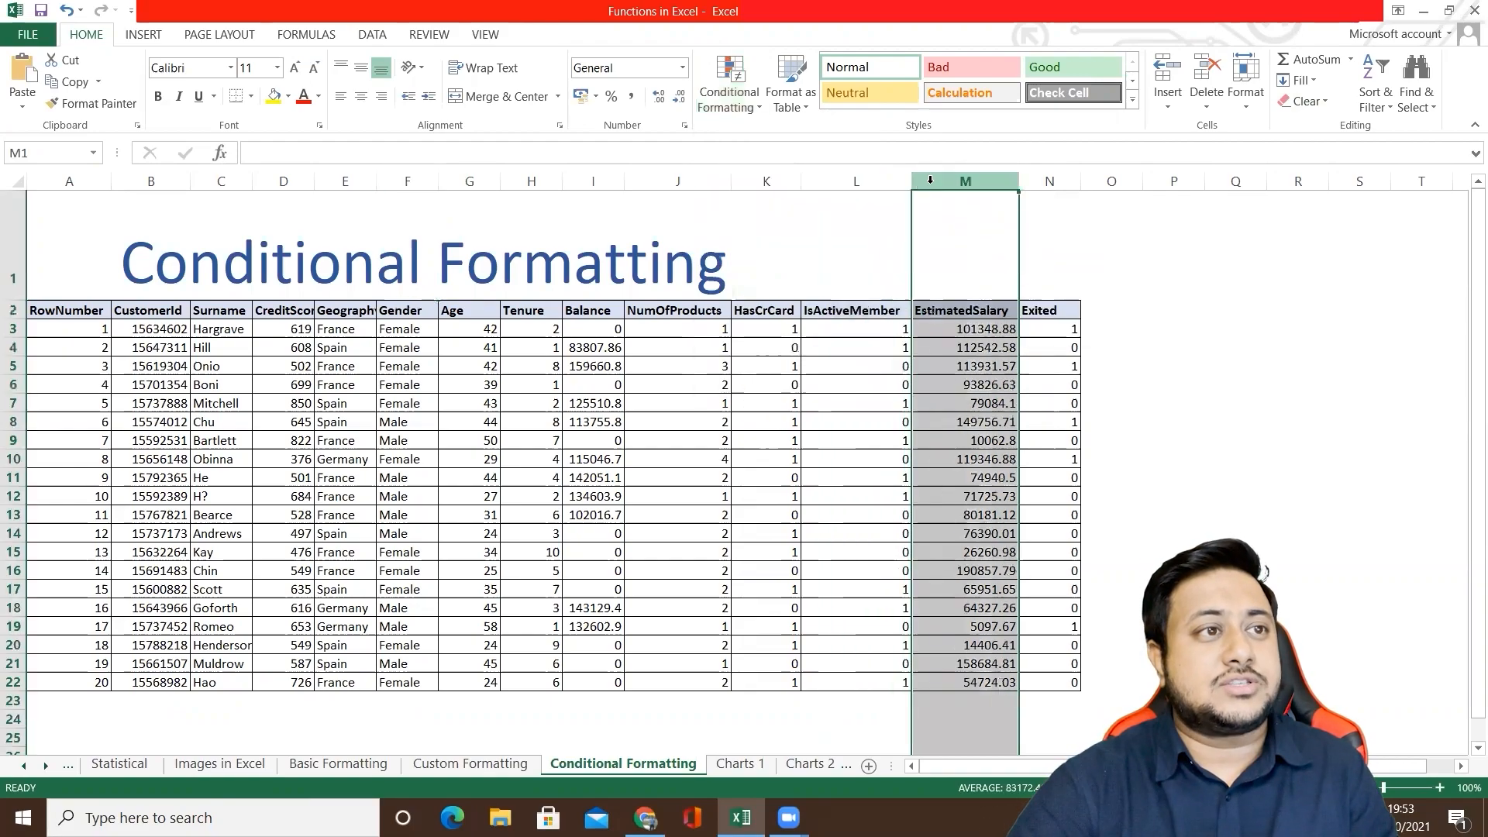
pyautogui.click(738, 104)
pyautogui.moveTo(861, 240)
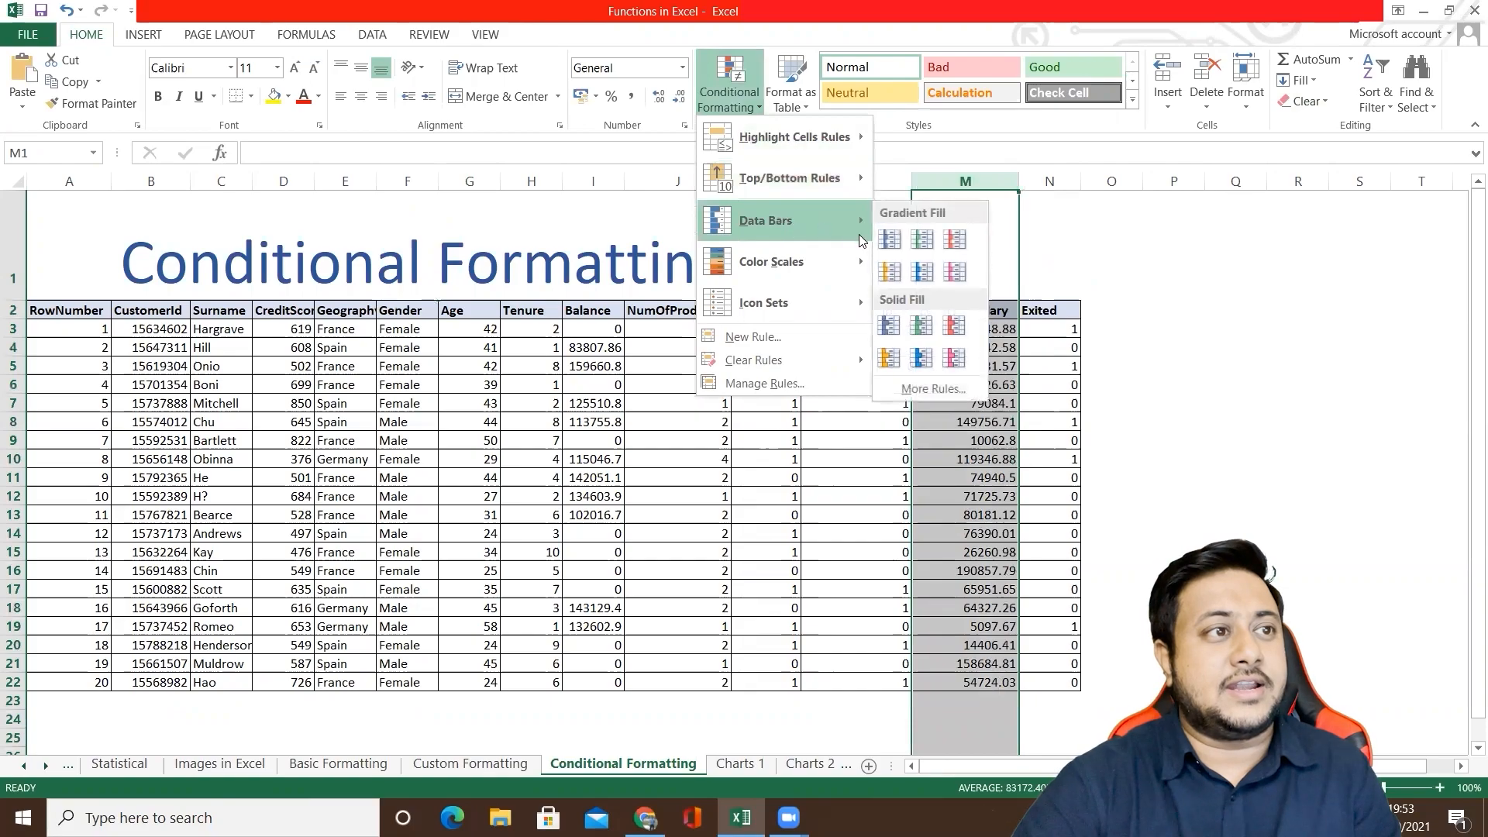
pyautogui.click(920, 273)
pyautogui.click(1013, 348)
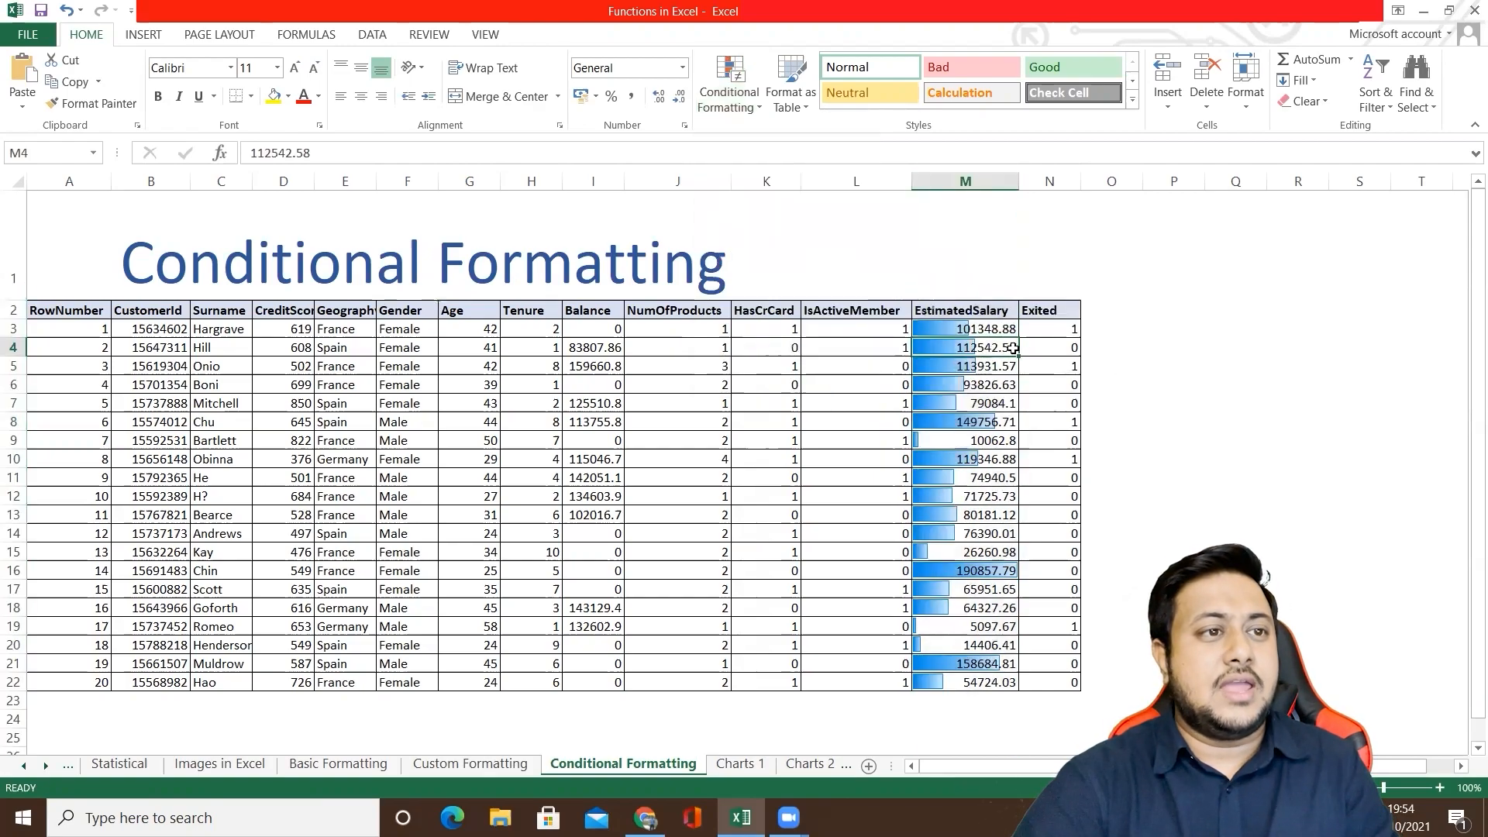
pyautogui.click(1117, 366)
pyautogui.click(1206, 365)
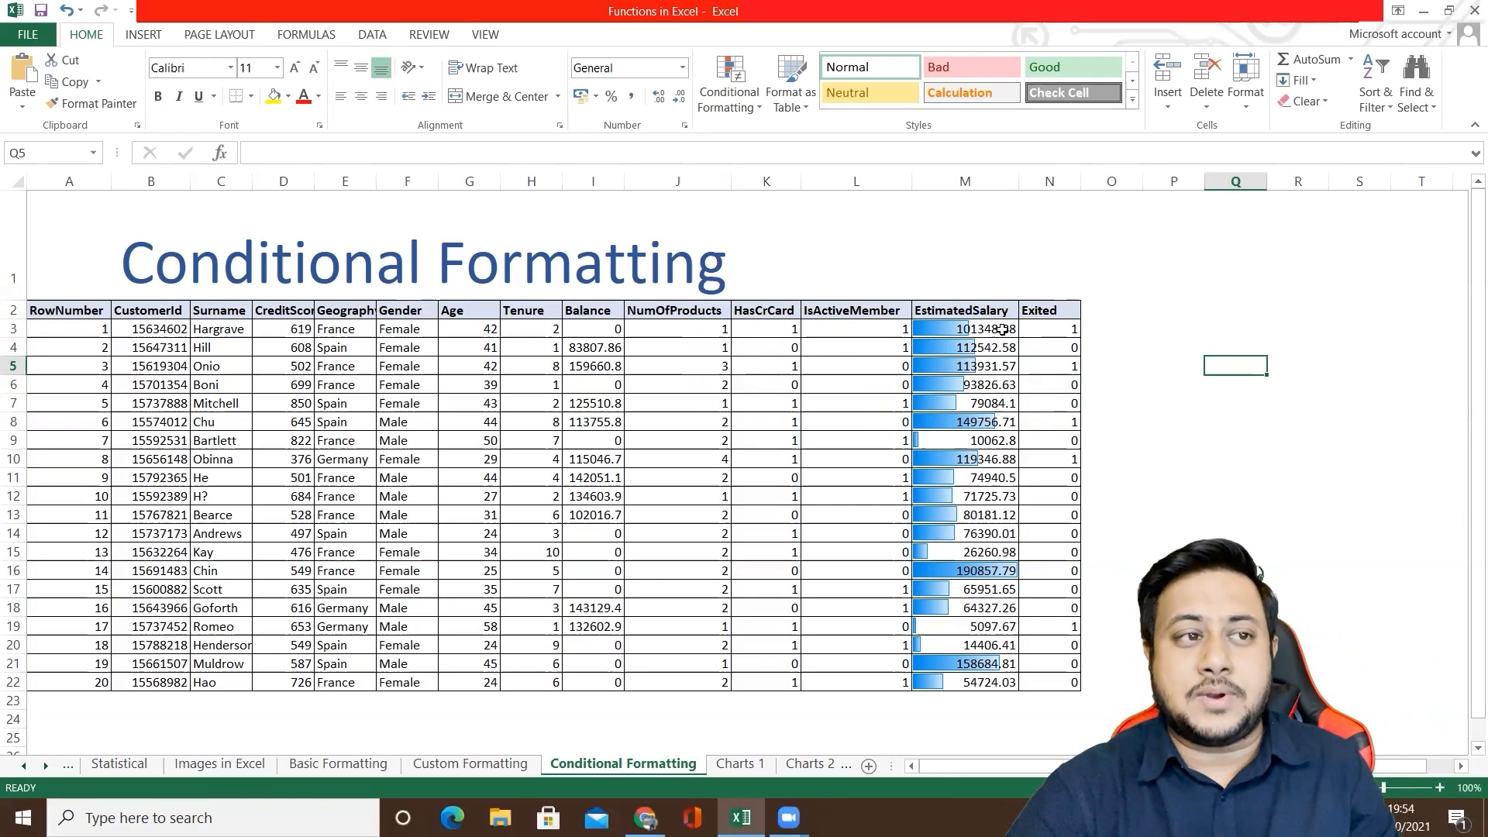
# Step: Clear the conditional formatting rules from the entire sheet
pyautogui.click(744, 115)
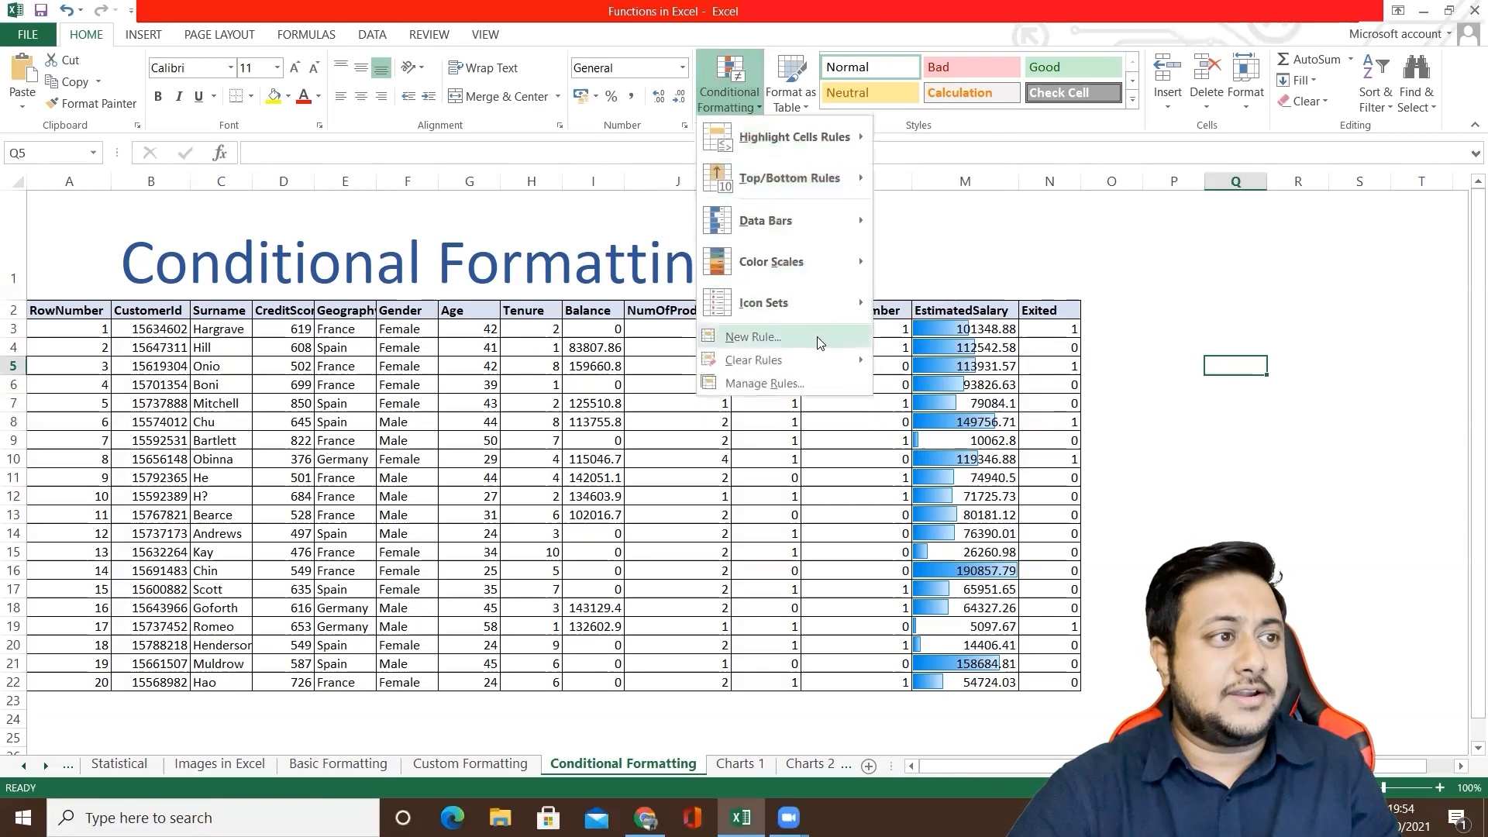
pyautogui.moveTo(821, 360)
pyautogui.click(938, 386)
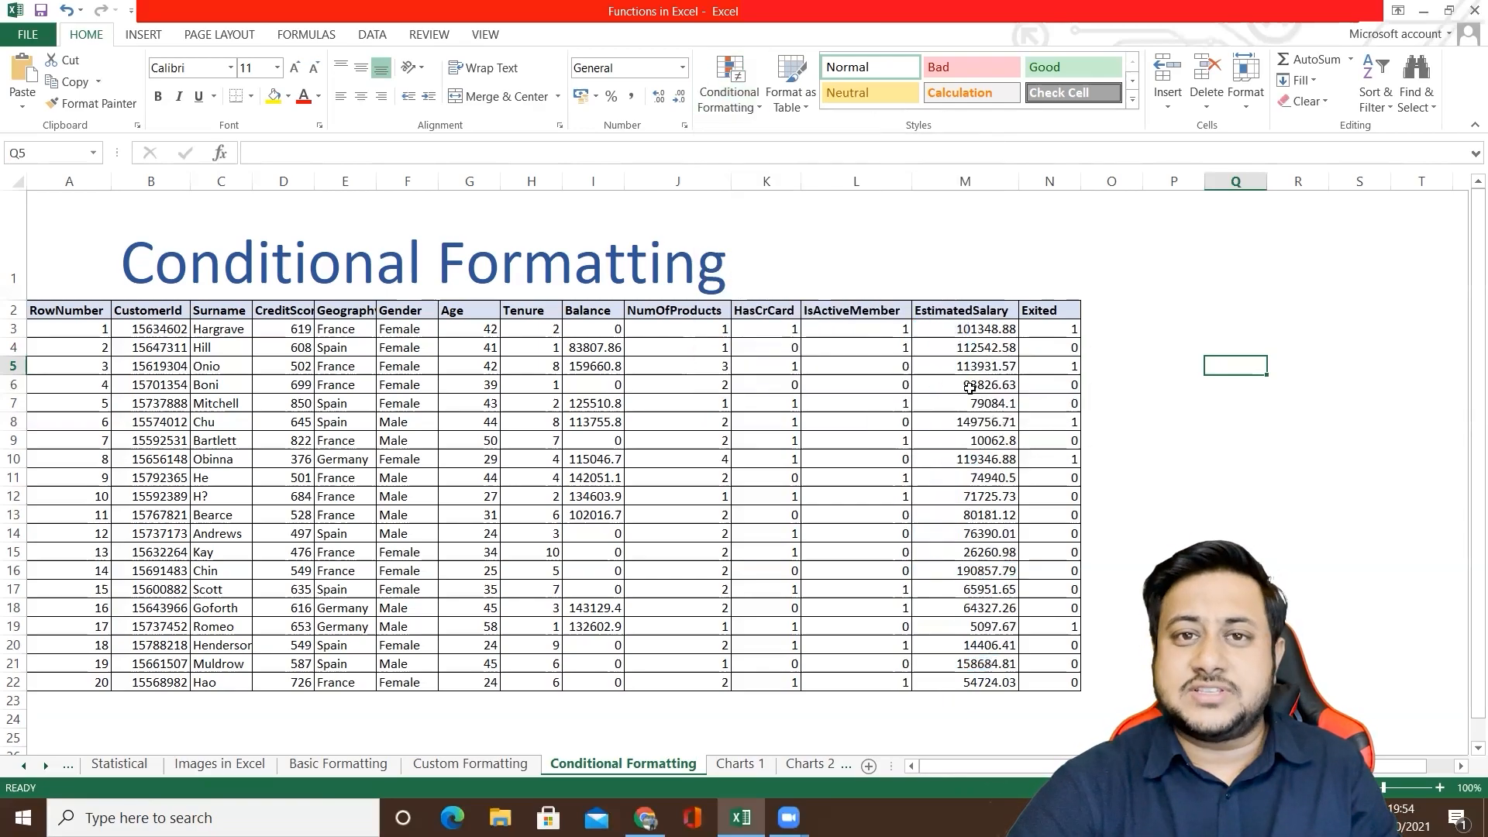
pyautogui.click(970, 388)
pyautogui.click(976, 330)
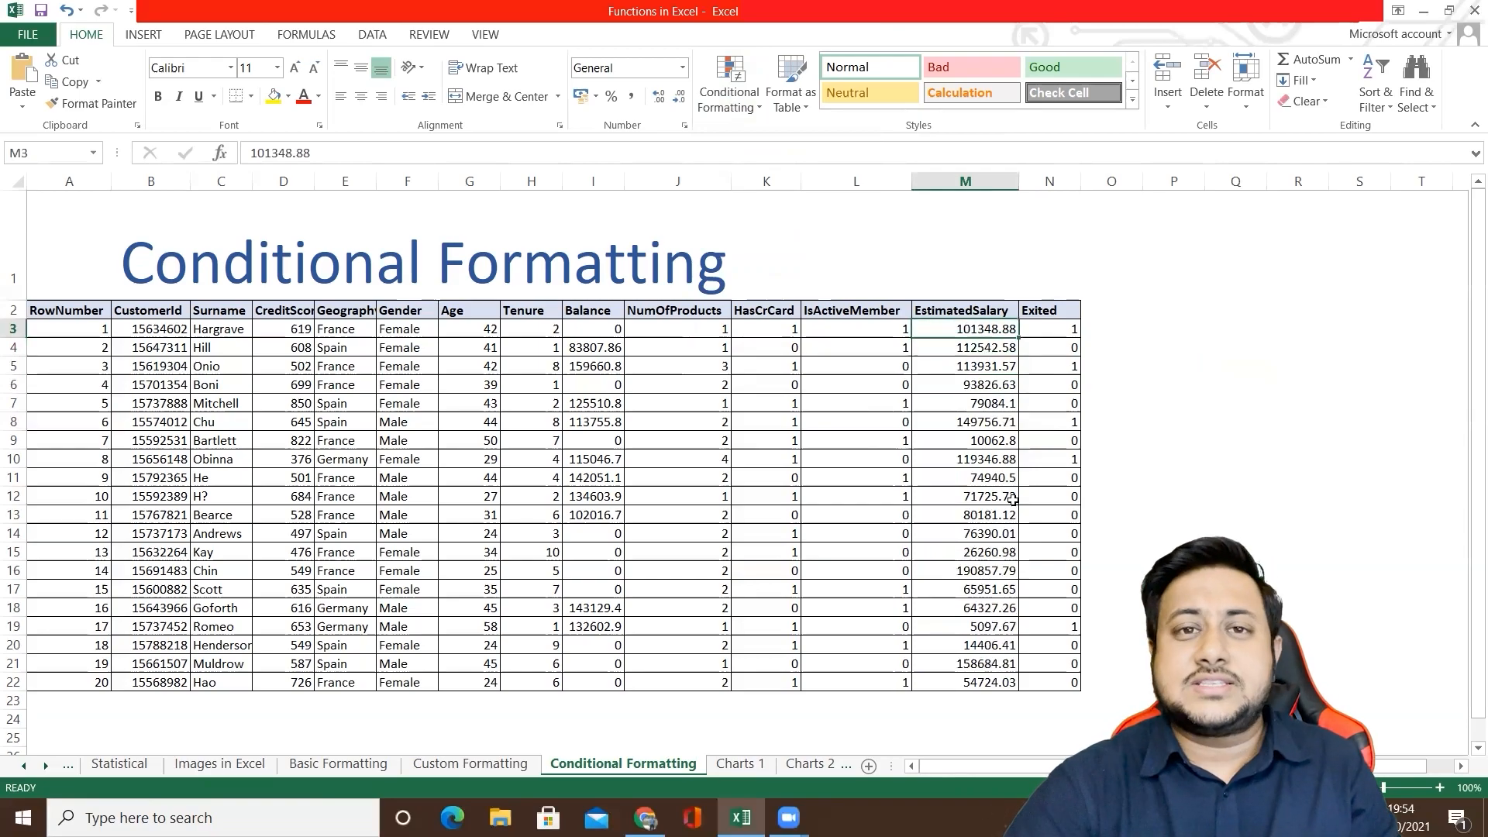
pyautogui.click(1000, 682)
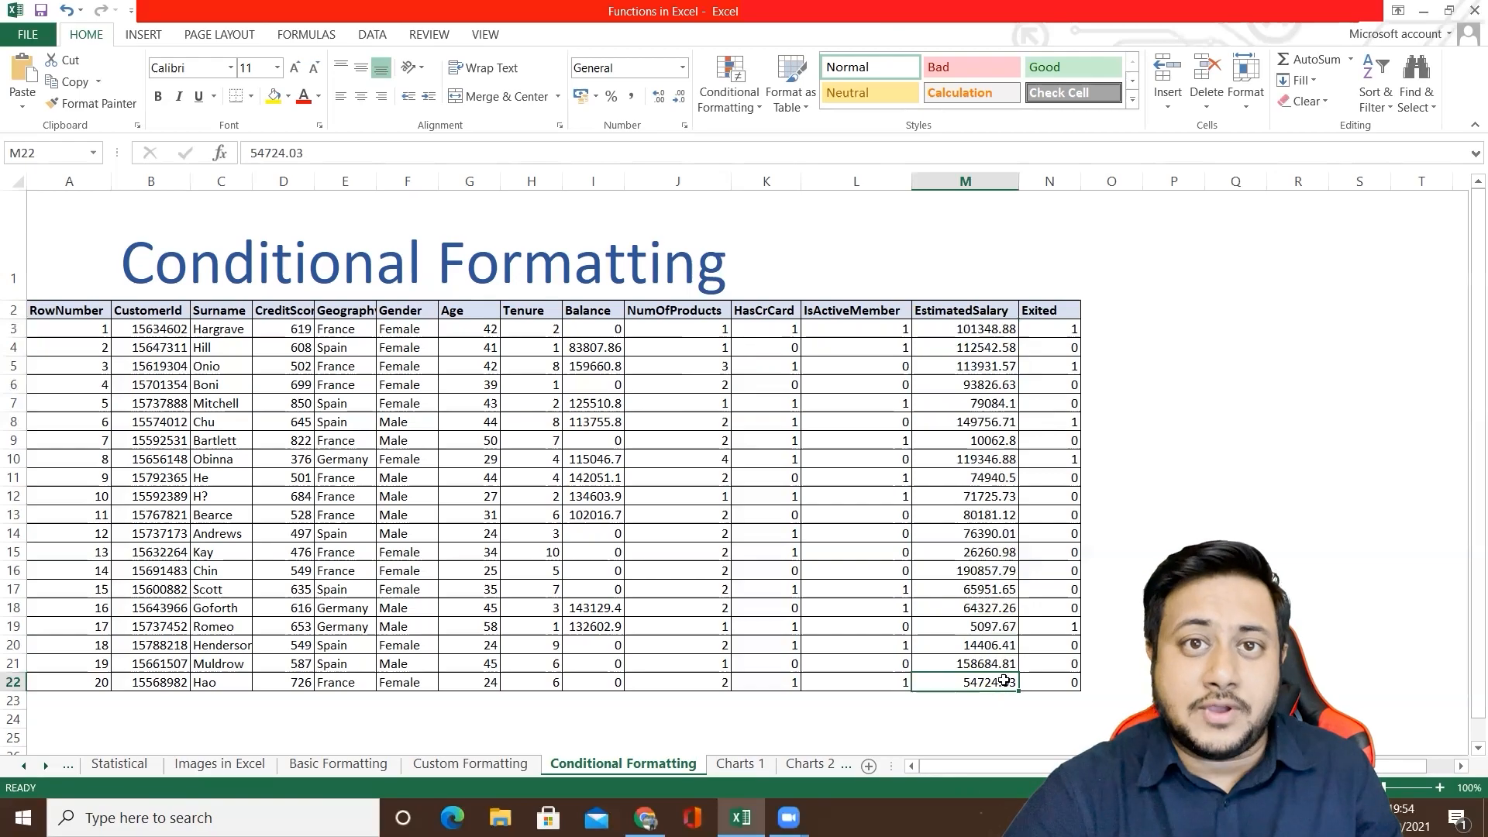
# Step: Enter 80000 in cell P3 beside the table as the salary threshold
pyautogui.click(1200, 331)
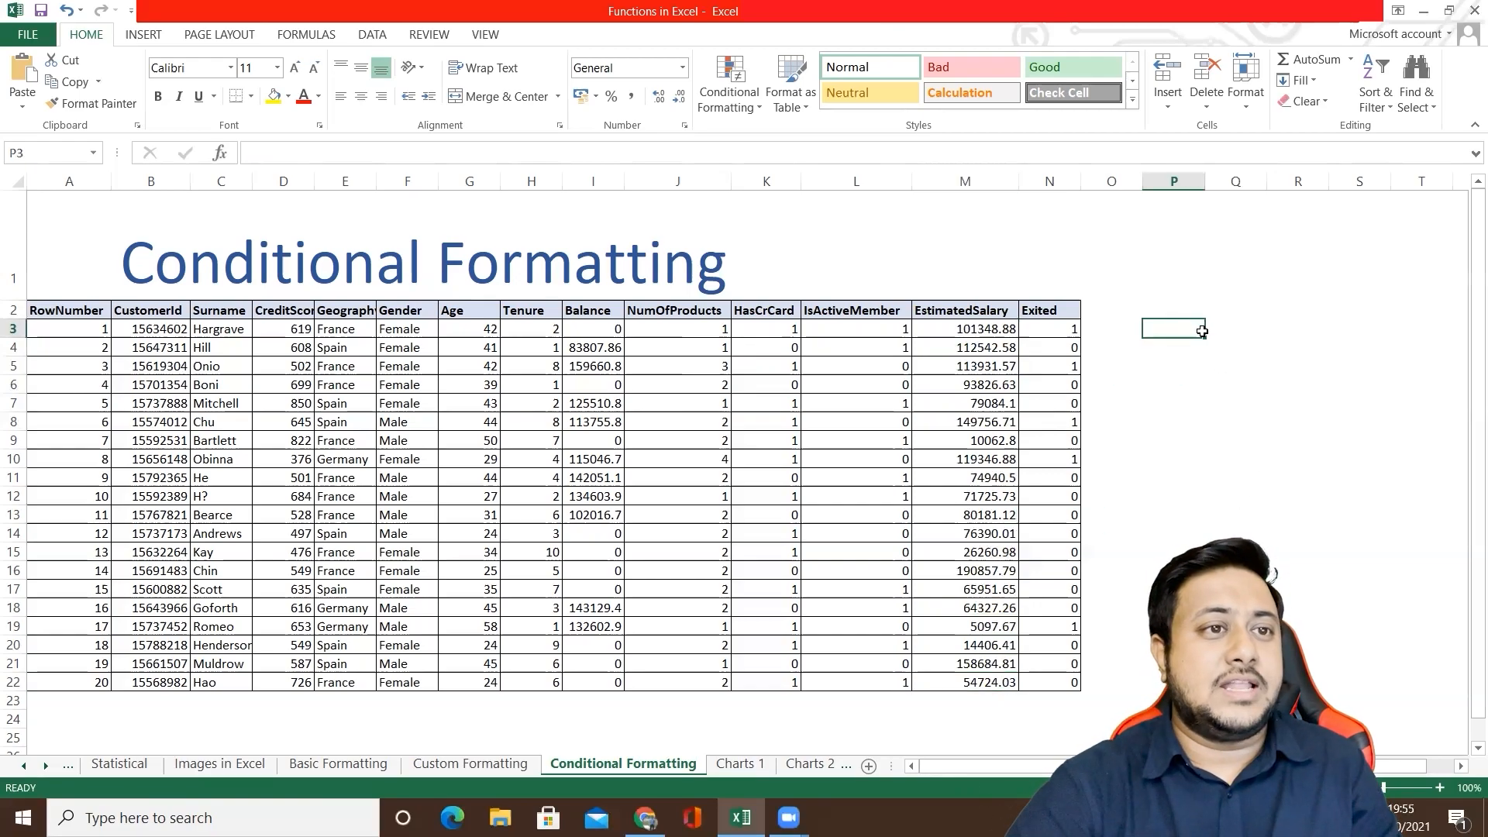
pyautogui.write('80000')
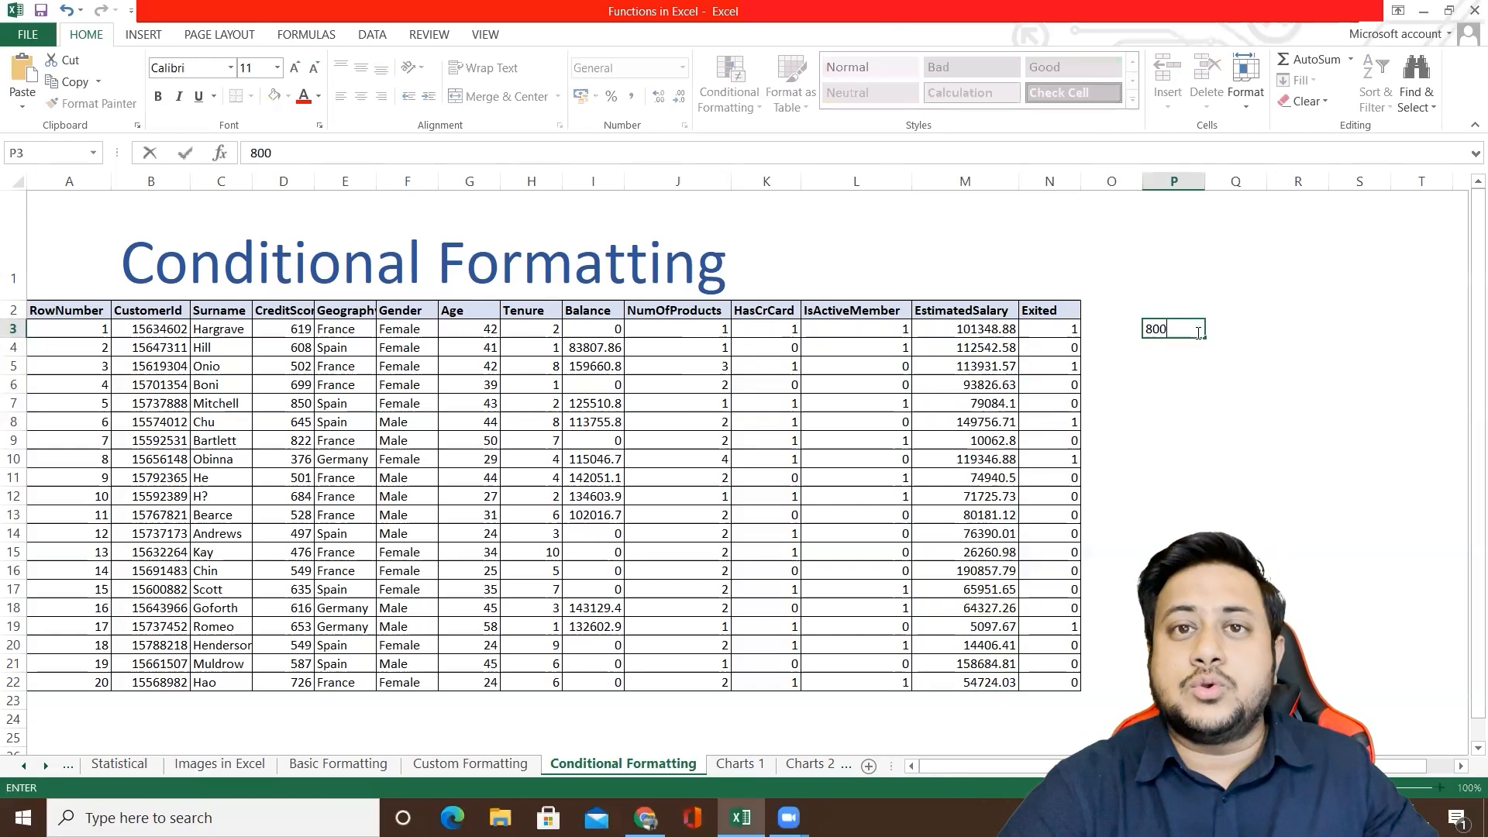
pyautogui.click(1192, 372)
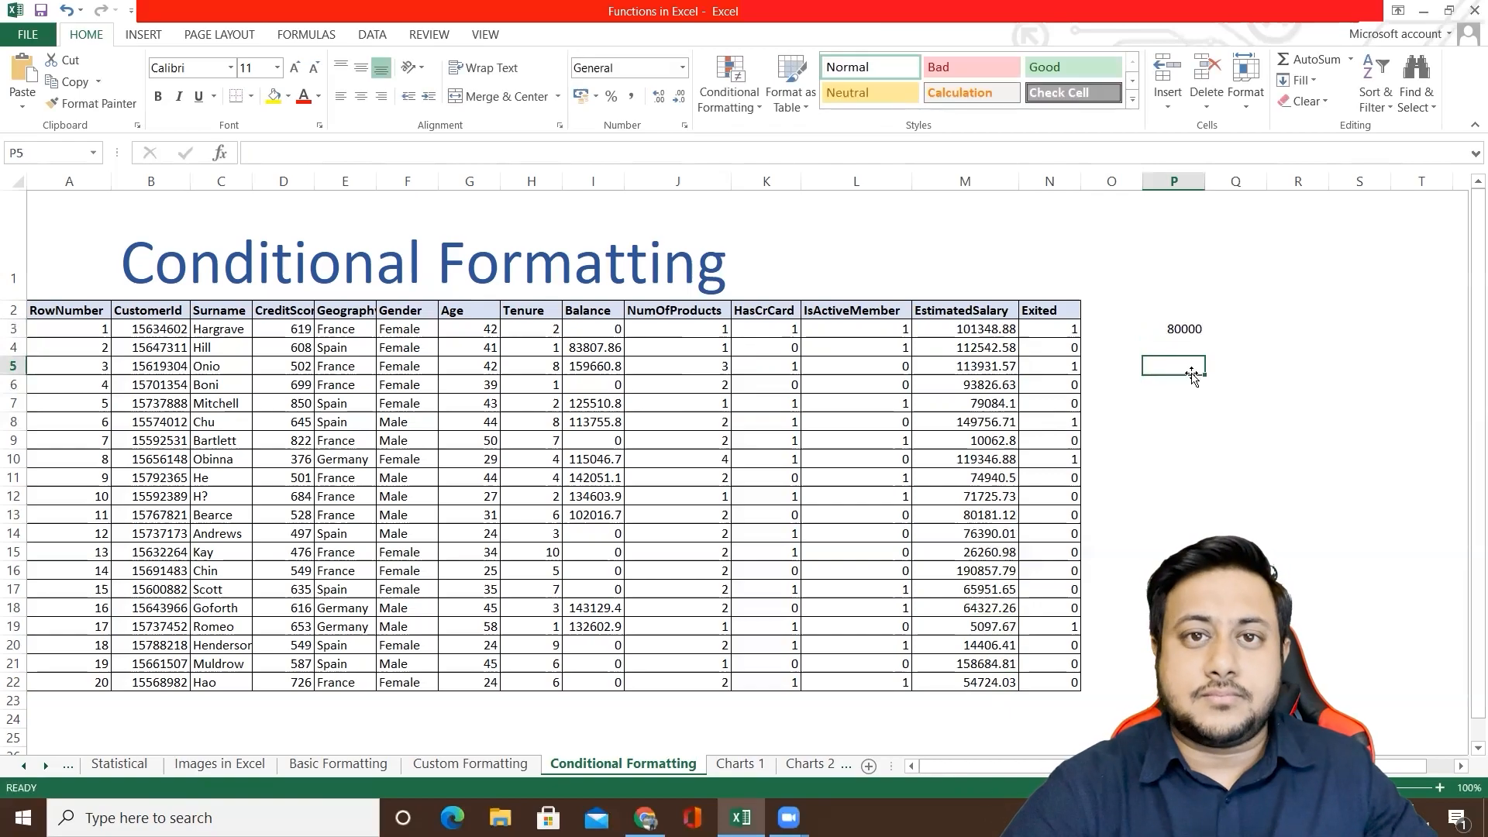
pyautogui.click(1157, 331)
# Step: Open a Greater Than highlight rule for the EstimatedSalary values in M3:M22 and move its dialog clear of the table data
pyautogui.click(989, 332)
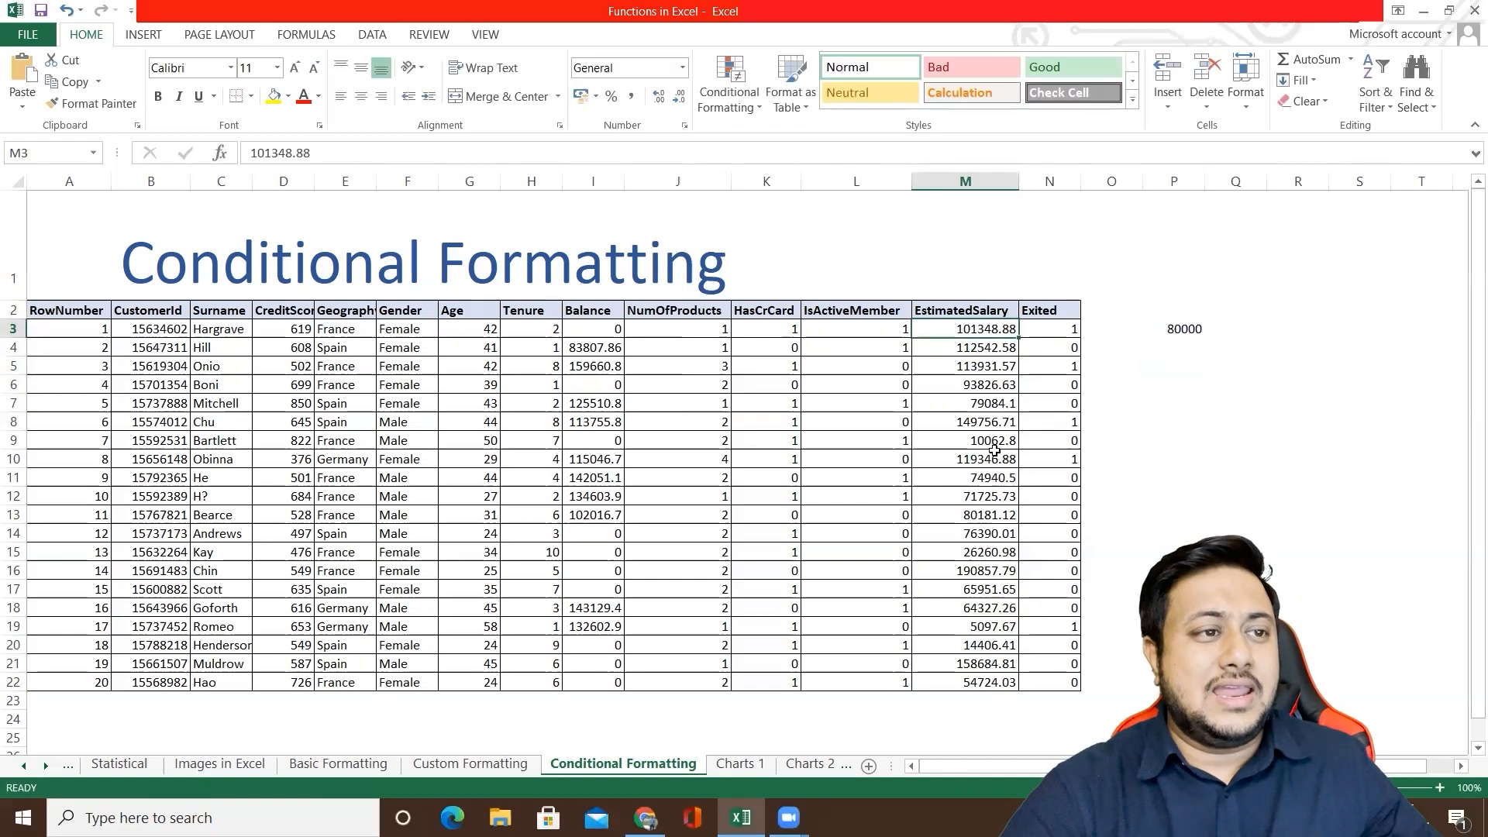
pyautogui.keyDown('shift'); pyautogui.click(983, 682); pyautogui.keyUp('shift')
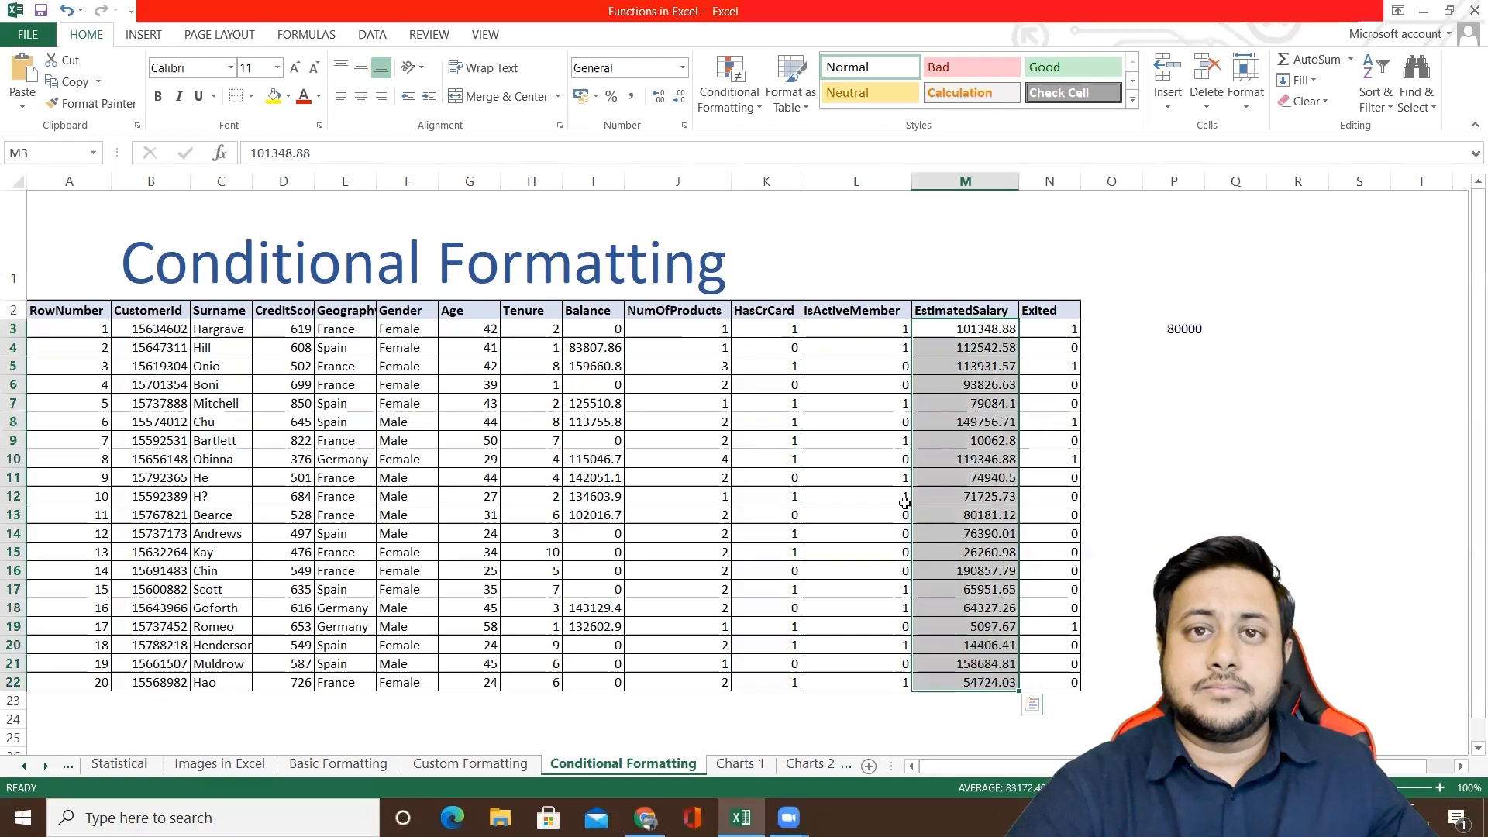
pyautogui.click(734, 107)
pyautogui.moveTo(786, 220)
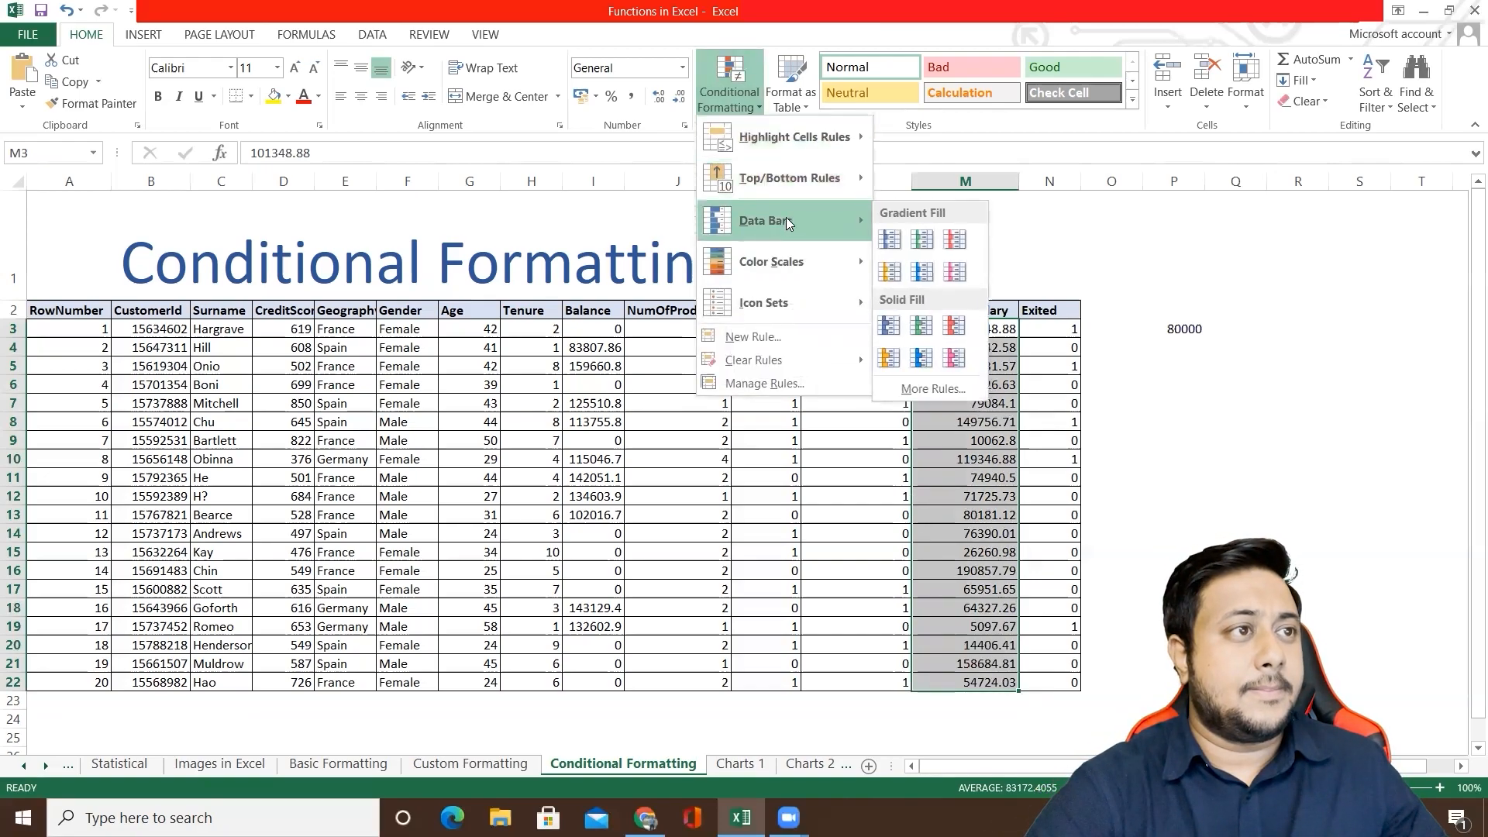
pyautogui.moveTo(800, 141)
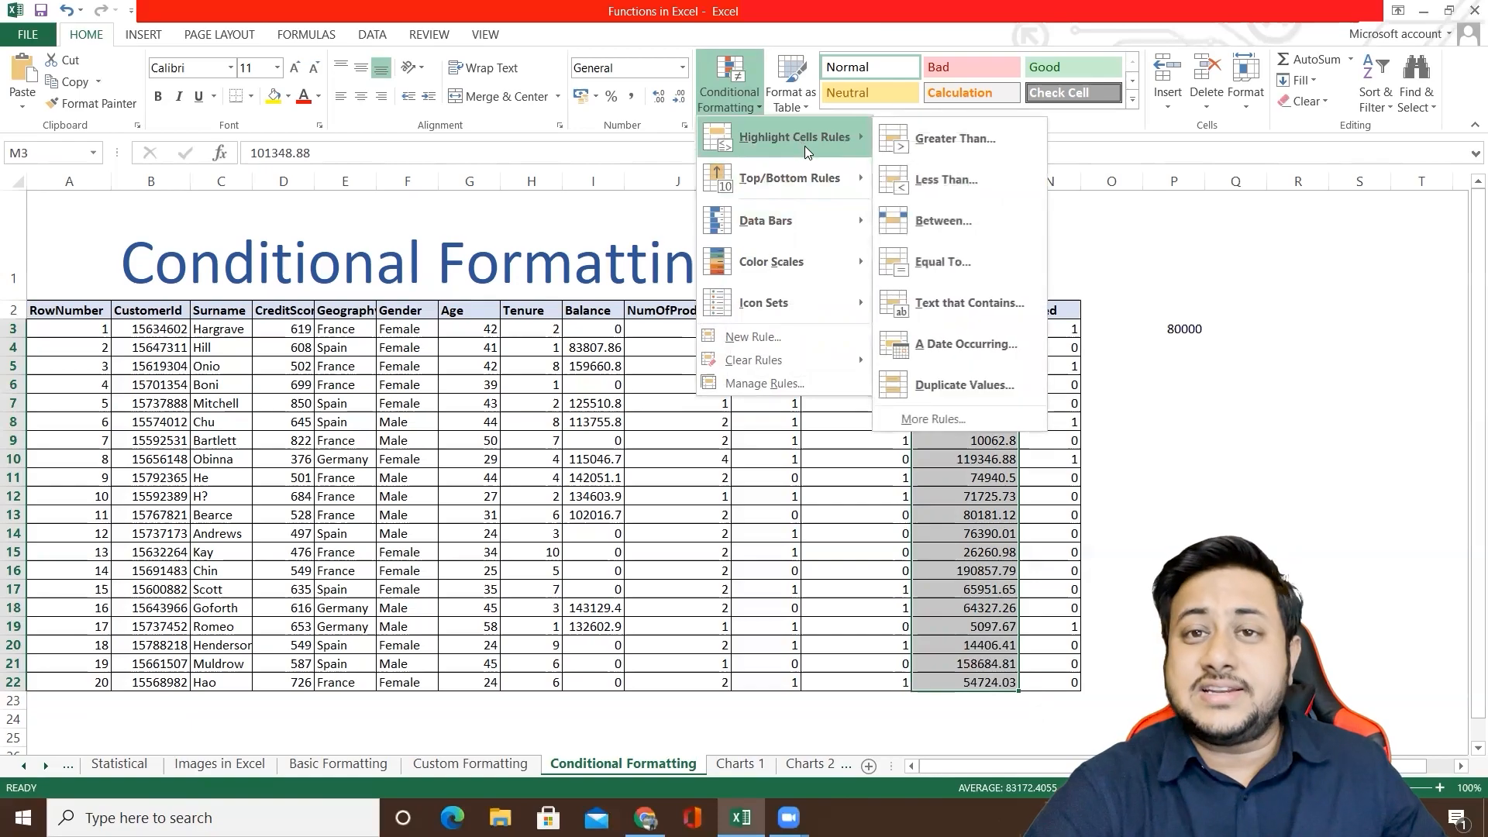
pyautogui.click(952, 140)
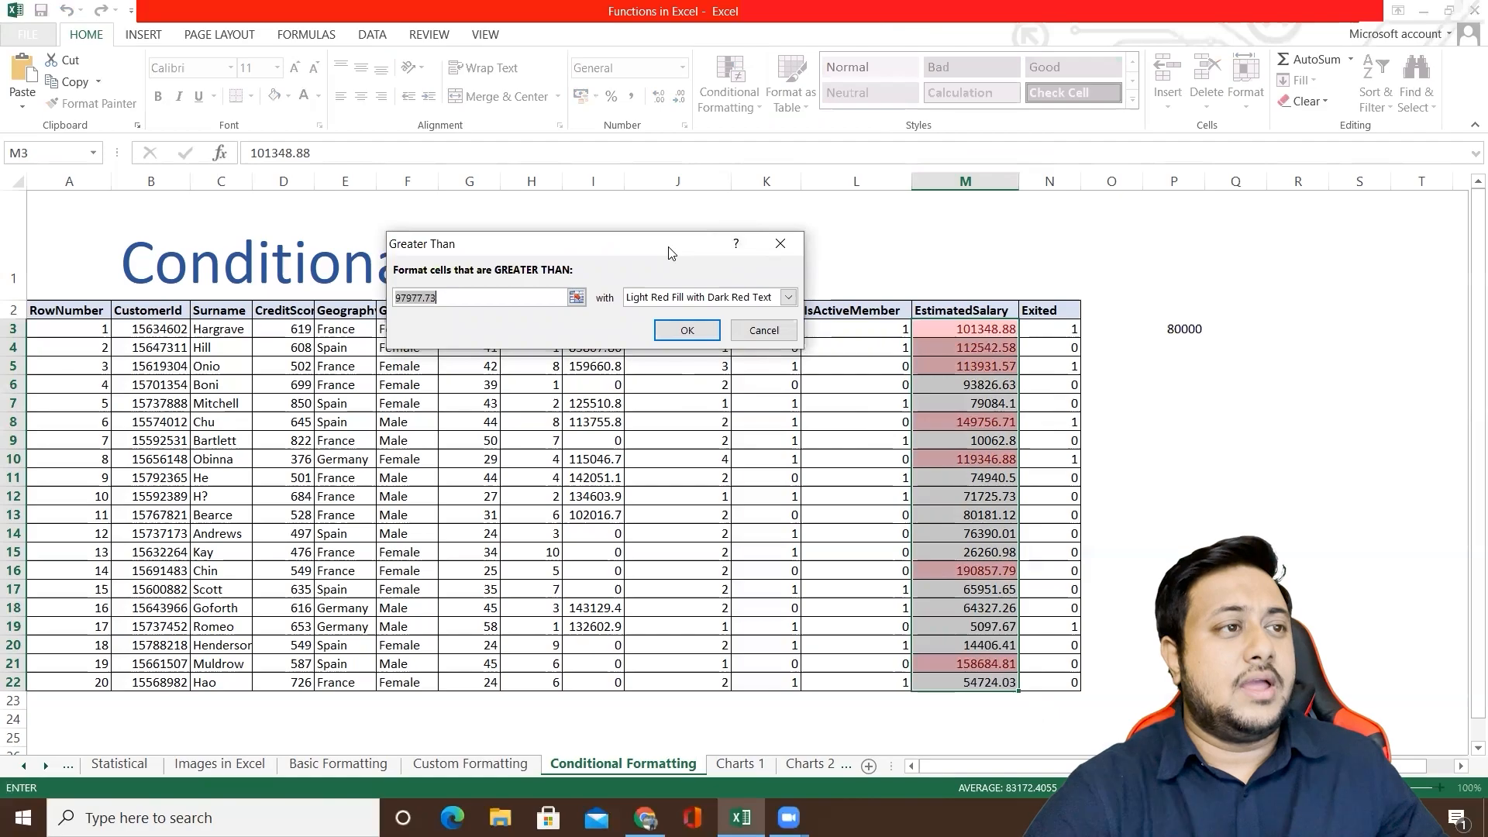
pyautogui.moveTo(671, 254); pyautogui.dragTo(1247, 194)
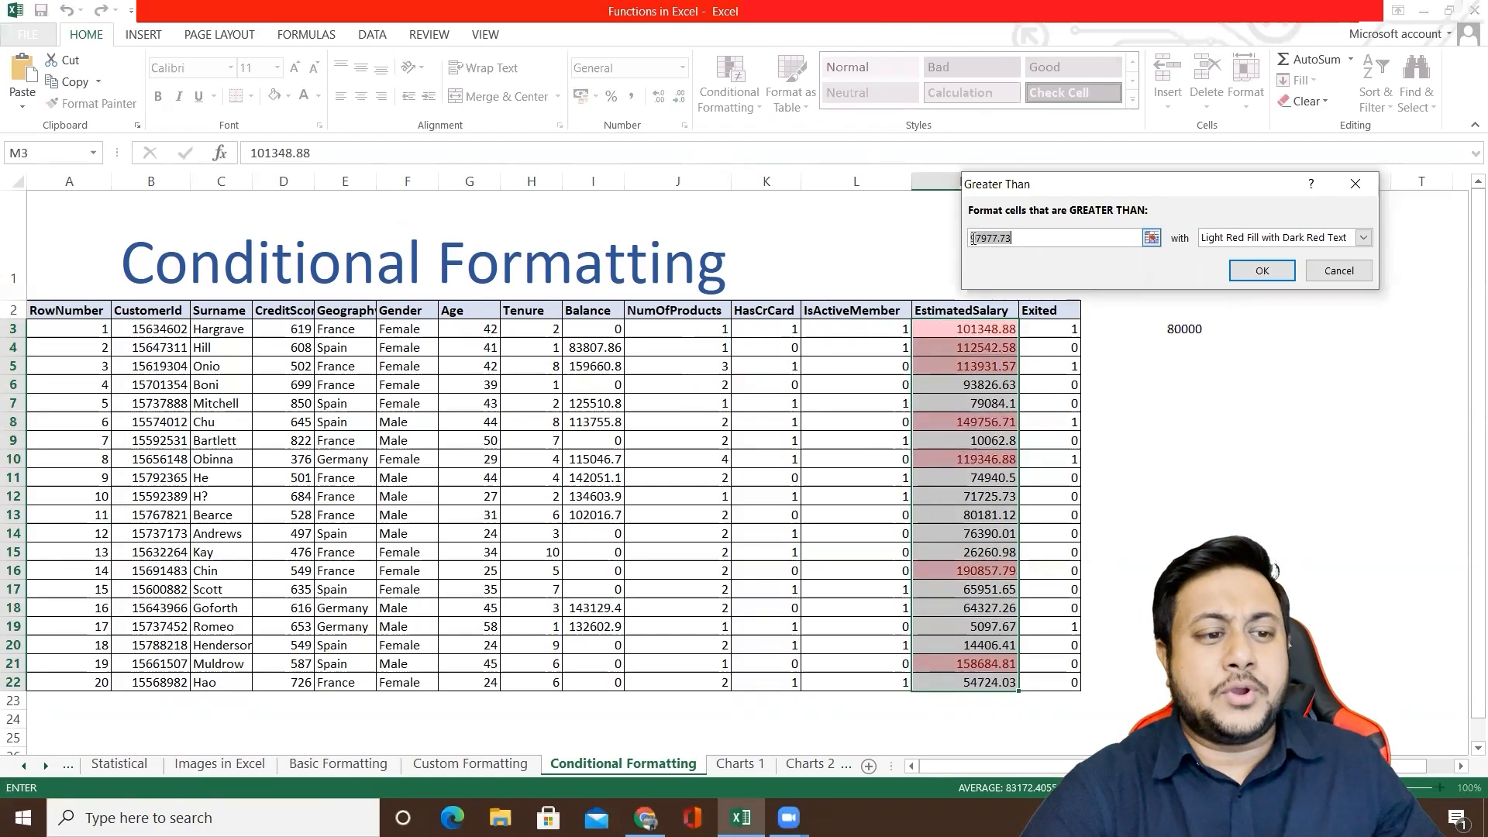
# Step: Set the Greater Than rule's threshold to 80000 with Green Fill with Dark Green Text and apply it
pyautogui.click(1034, 237)
pyautogui.press('BackSpace')
pyautogui.press('BackSpace')
pyautogui.press('BackSpace')
pyautogui.press('BackSpace')
pyautogui.press('BackSpace')
pyautogui.press('BackSpace')
pyautogui.press('BackSpace')
pyautogui.press('BackSpace')
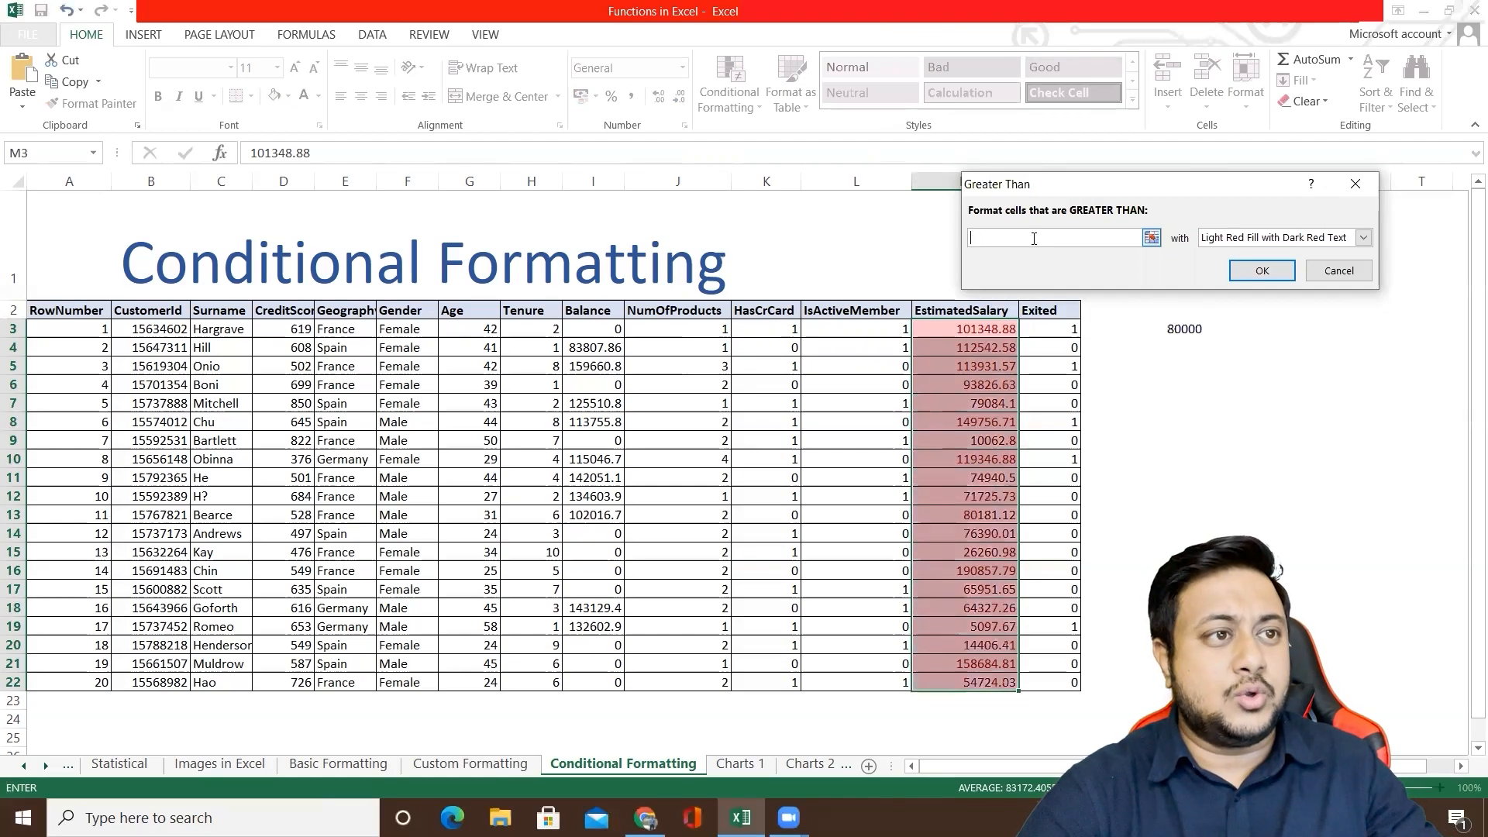
pyautogui.write('800')
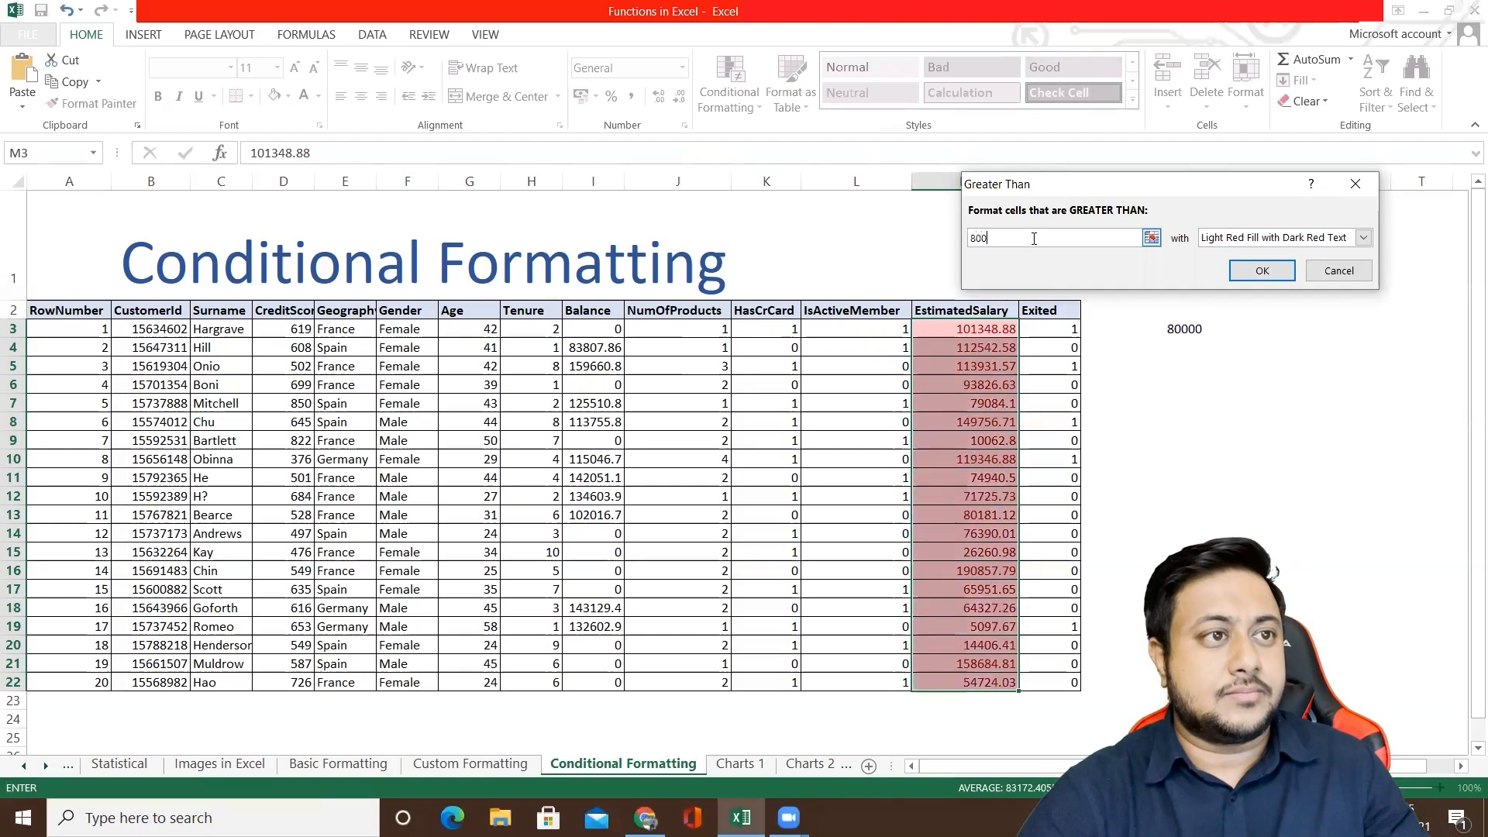
pyautogui.write('00')
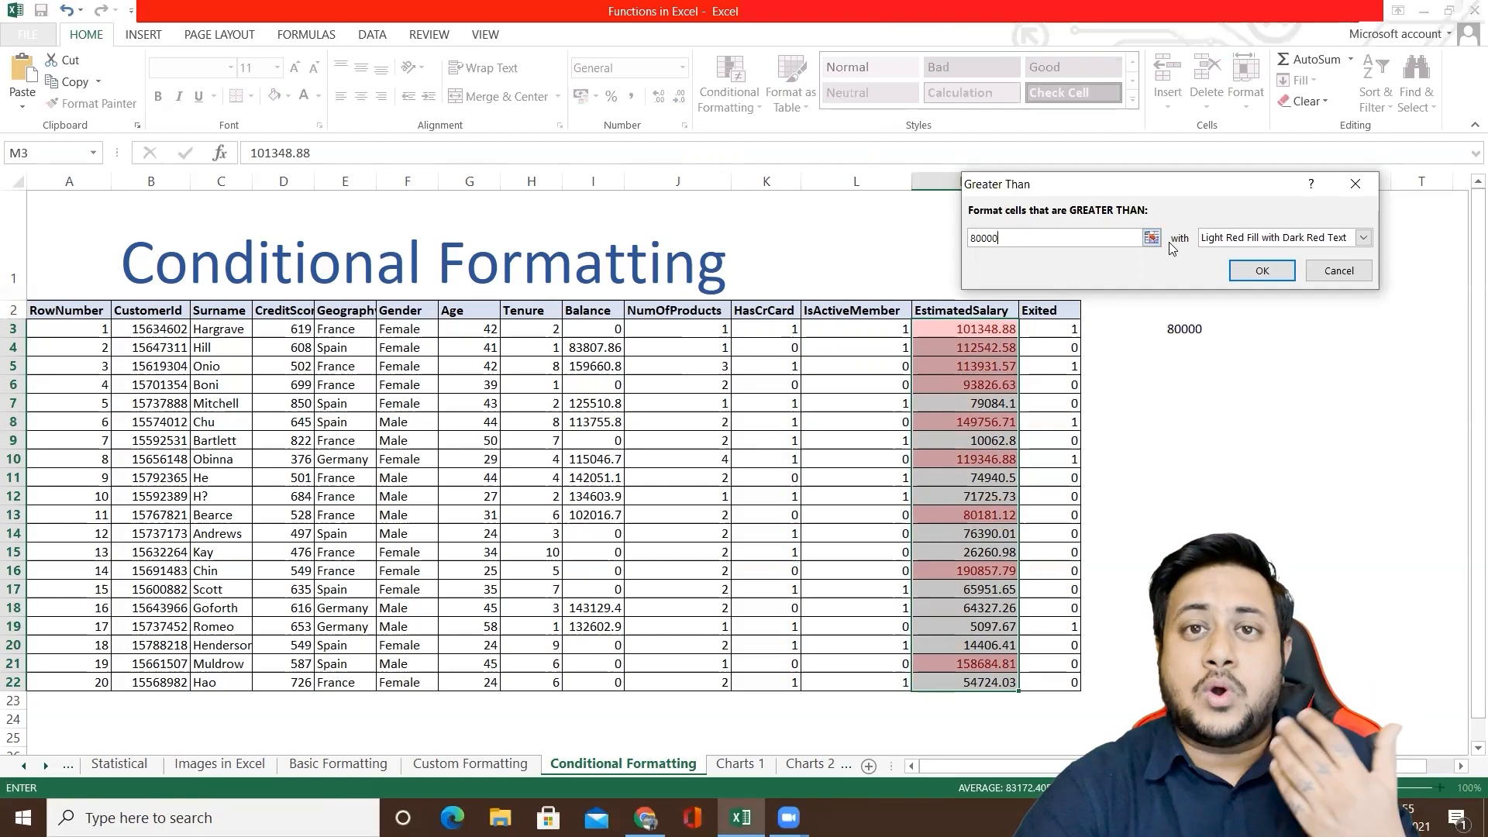
pyautogui.click(1223, 238)
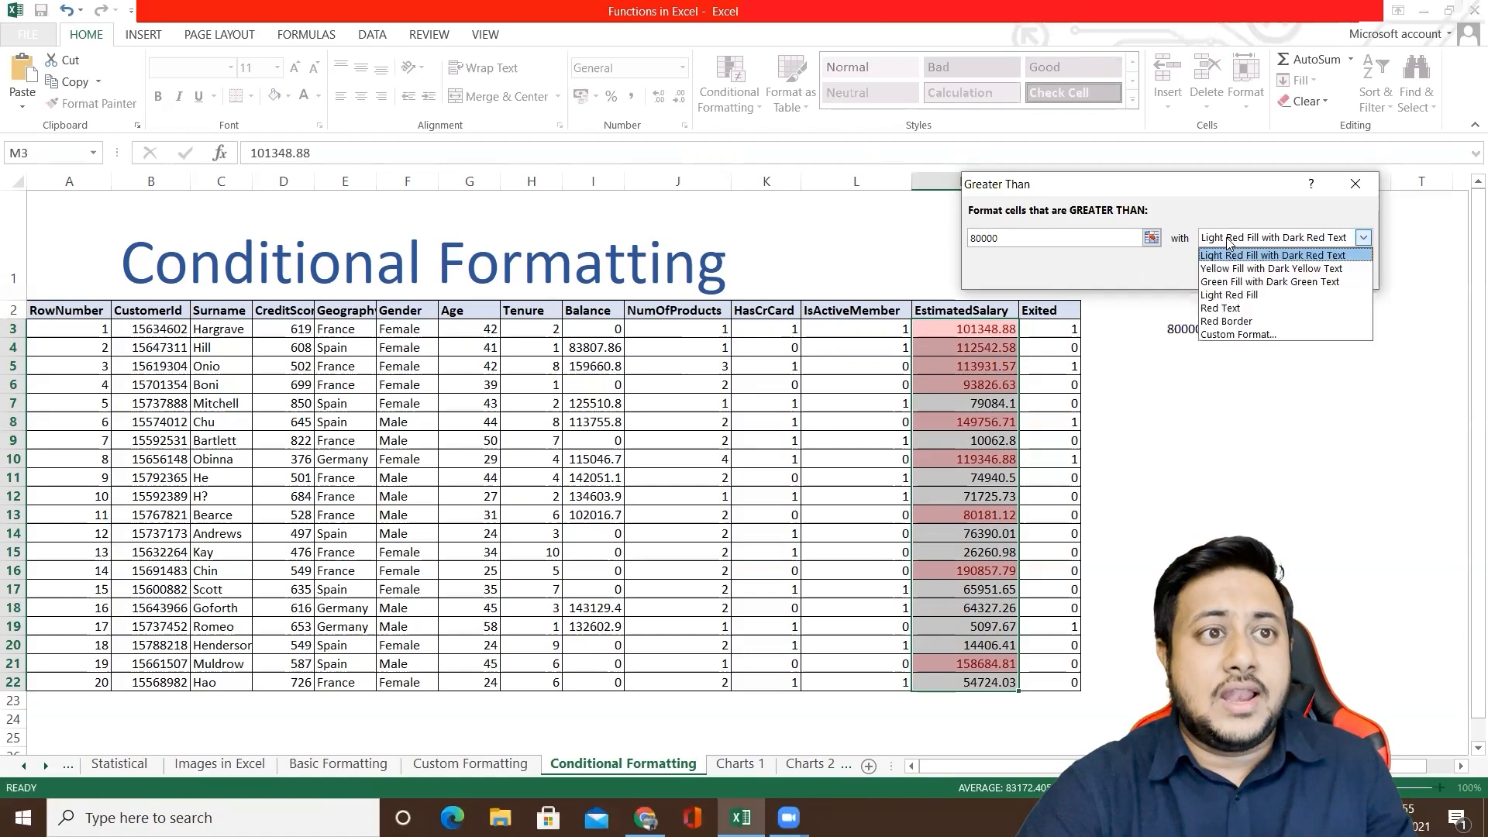
pyautogui.click(1231, 282)
pyautogui.click(1262, 271)
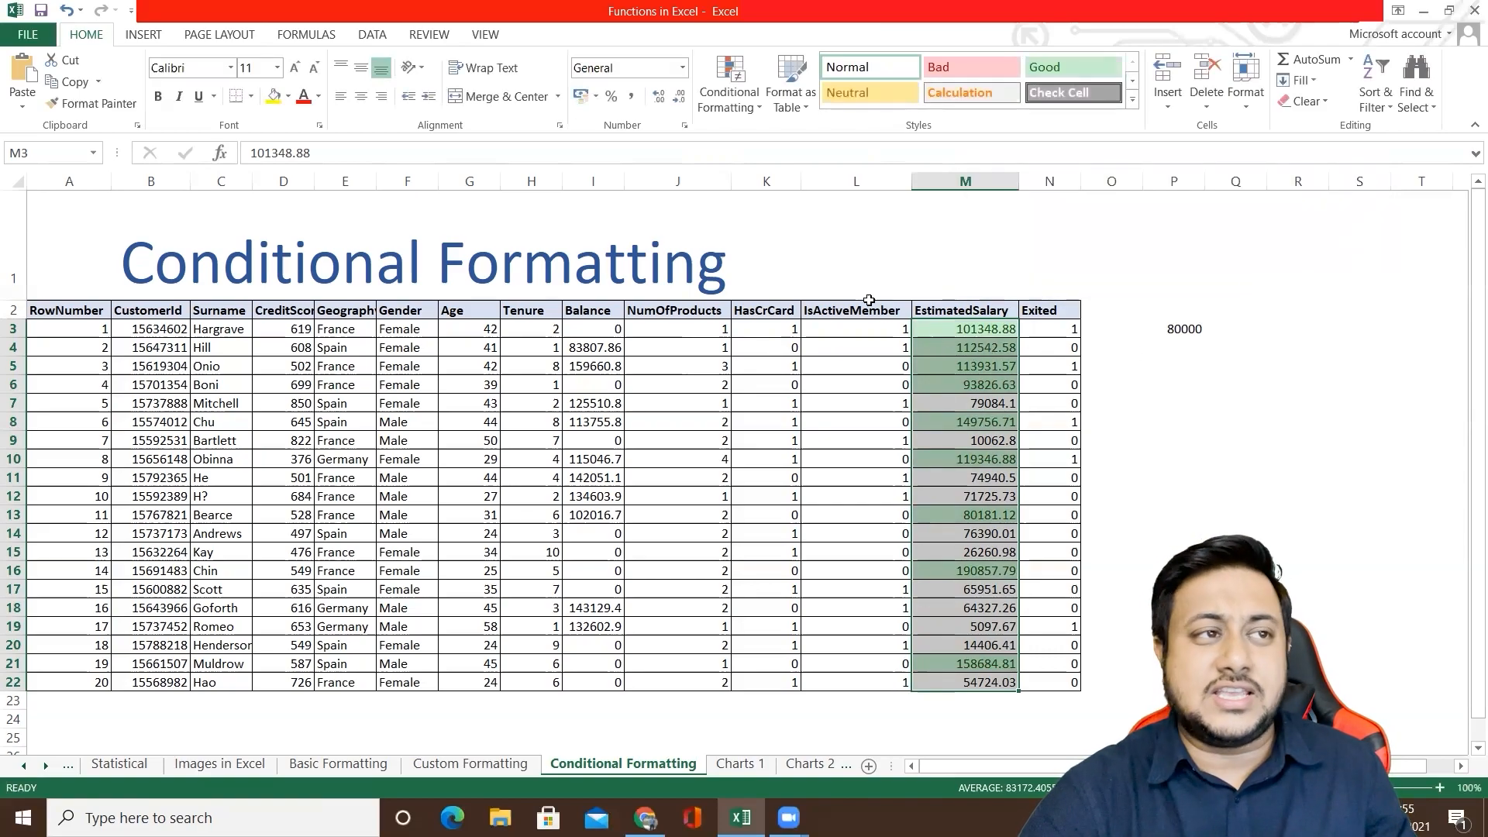
# Step: Create a Less Than highlight rule for M3:M22 with threshold 80000 and Light Red Fill with Dark Red Text
pyautogui.click(740, 107)
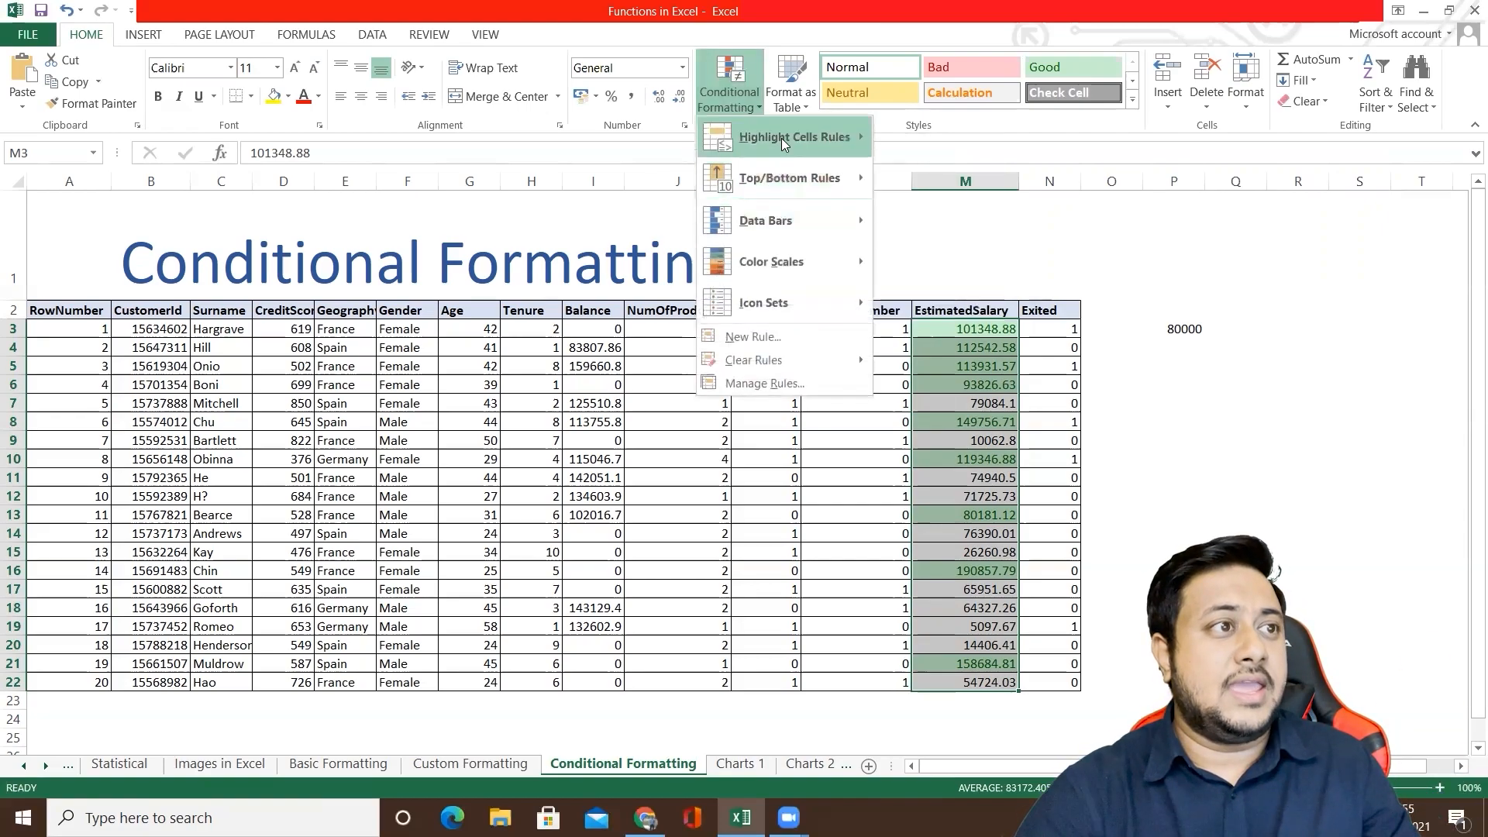
pyautogui.moveTo(782, 136)
pyautogui.click(935, 180)
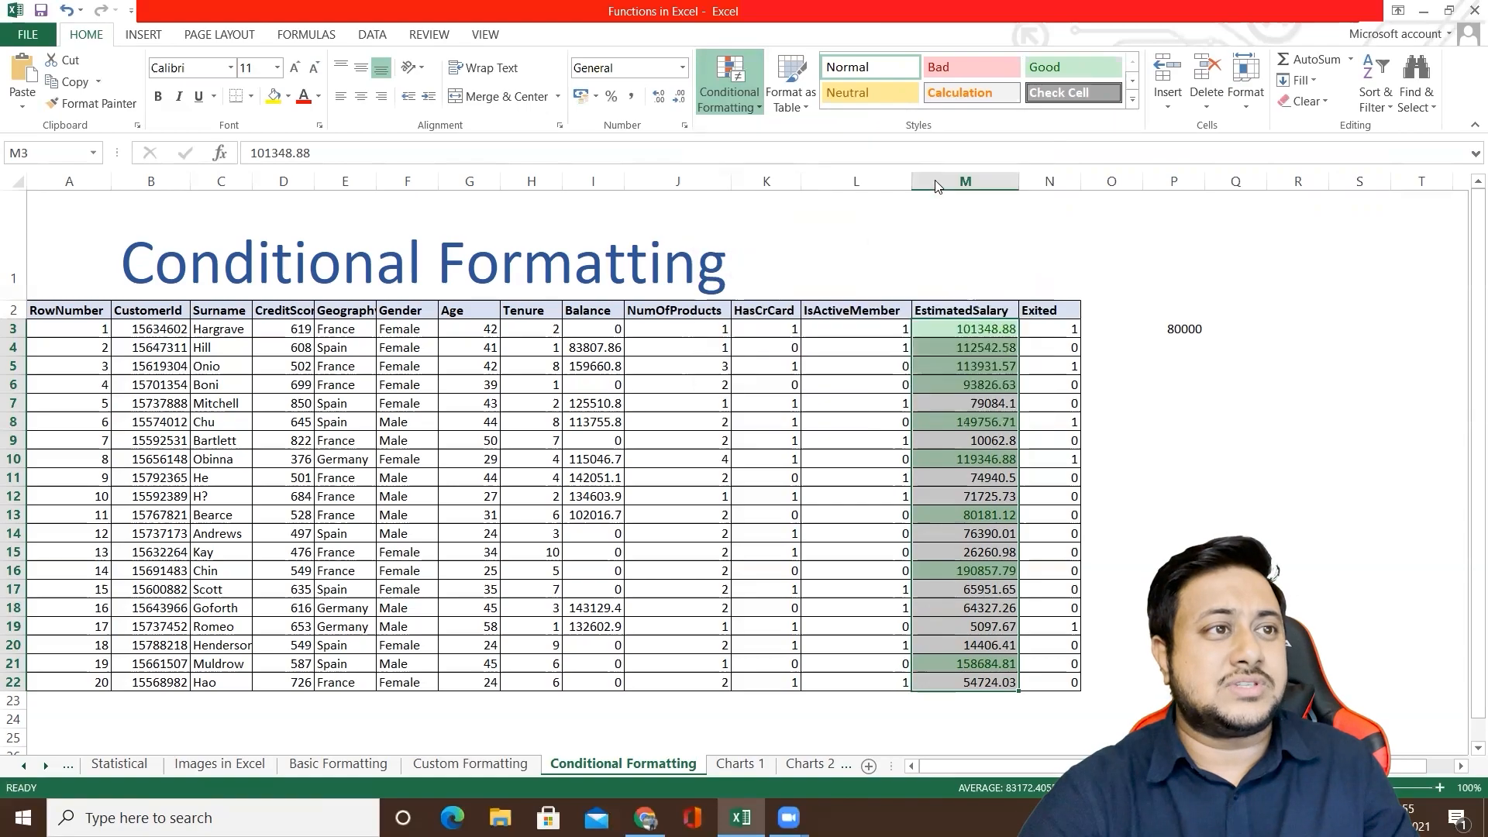
pyautogui.write('80000')
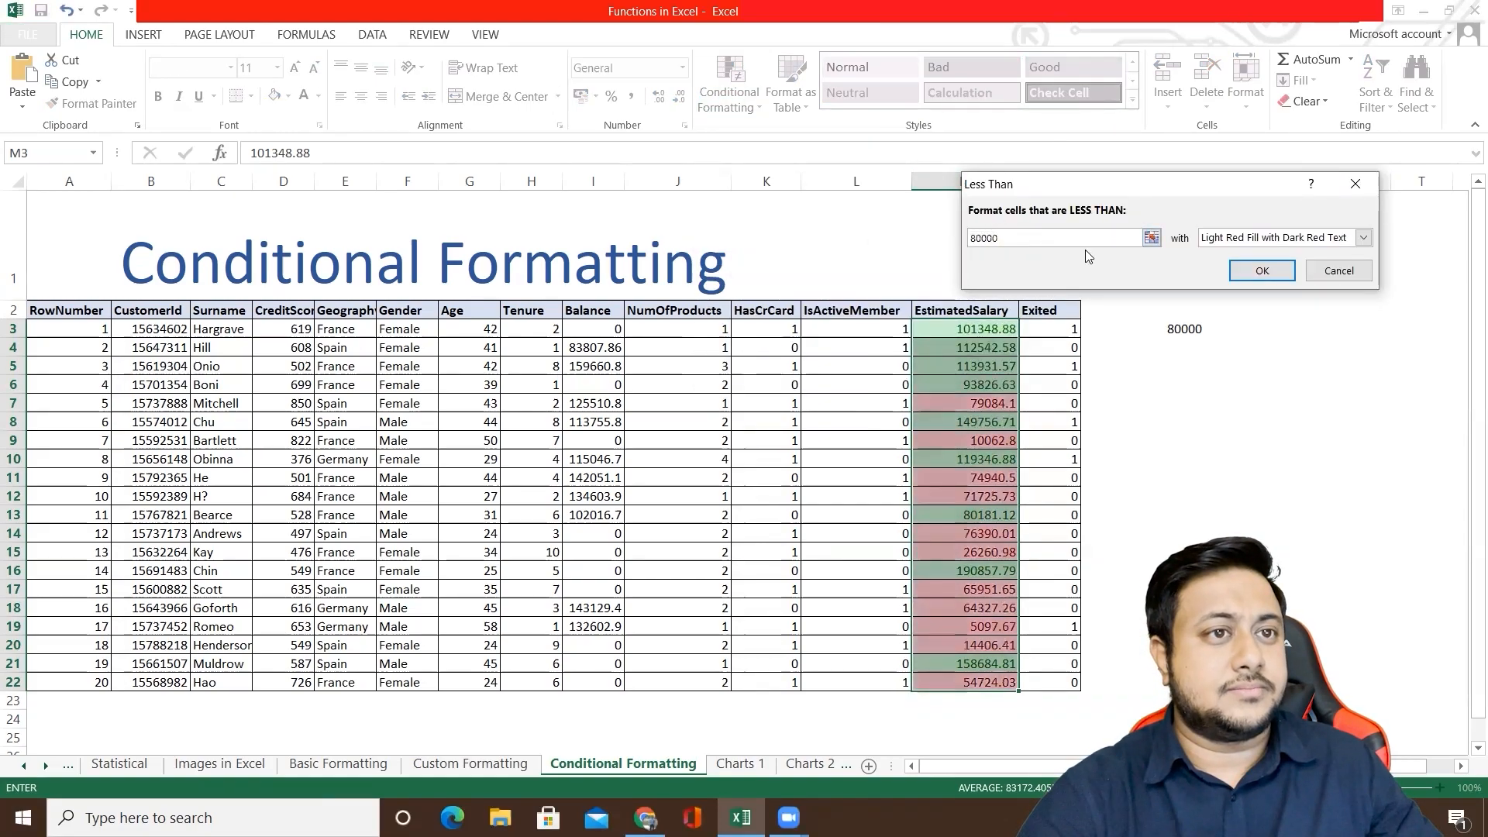
pyautogui.click(1249, 239)
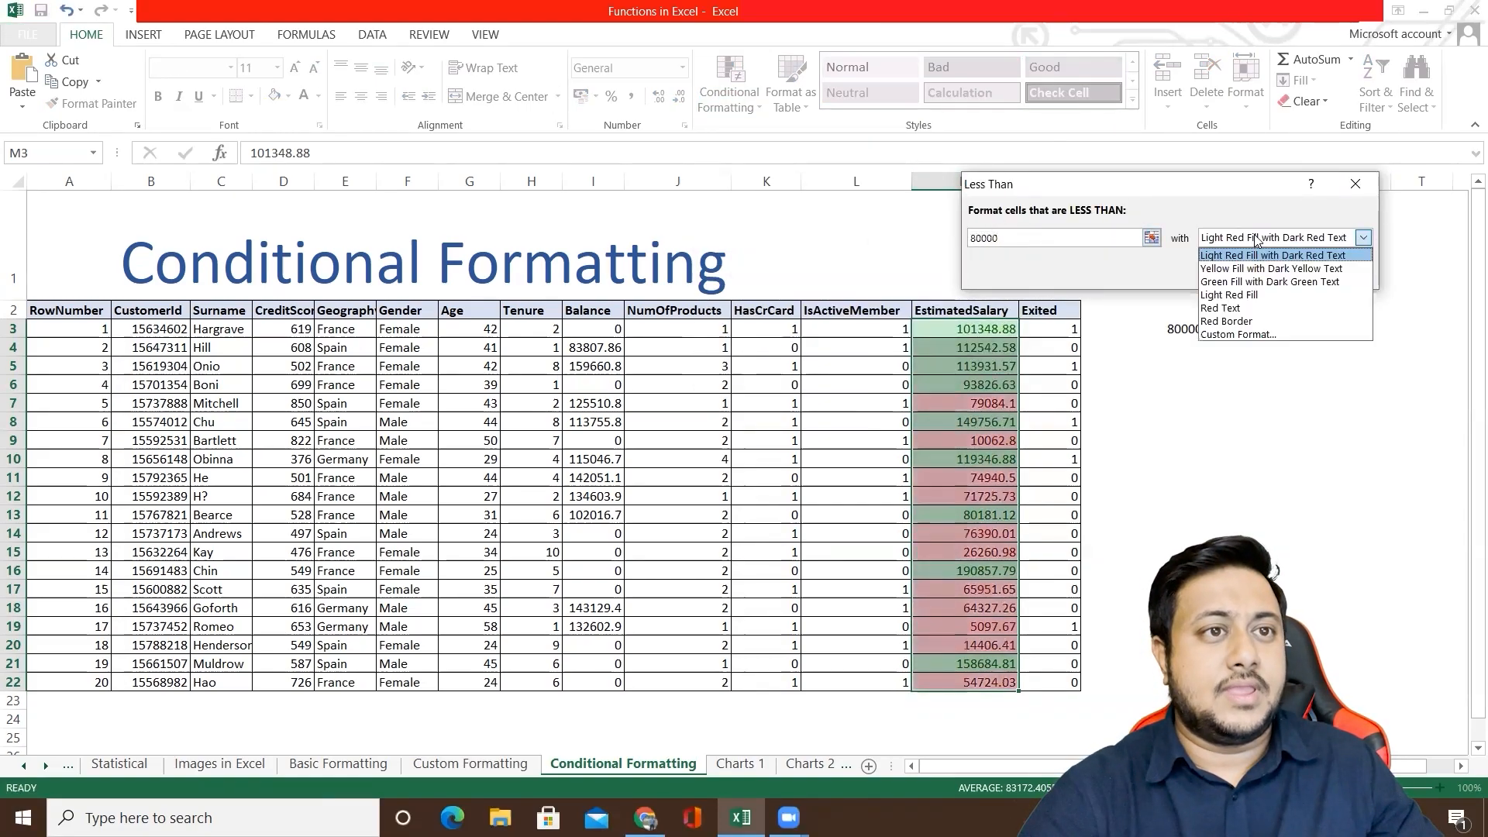
pyautogui.click(1245, 255)
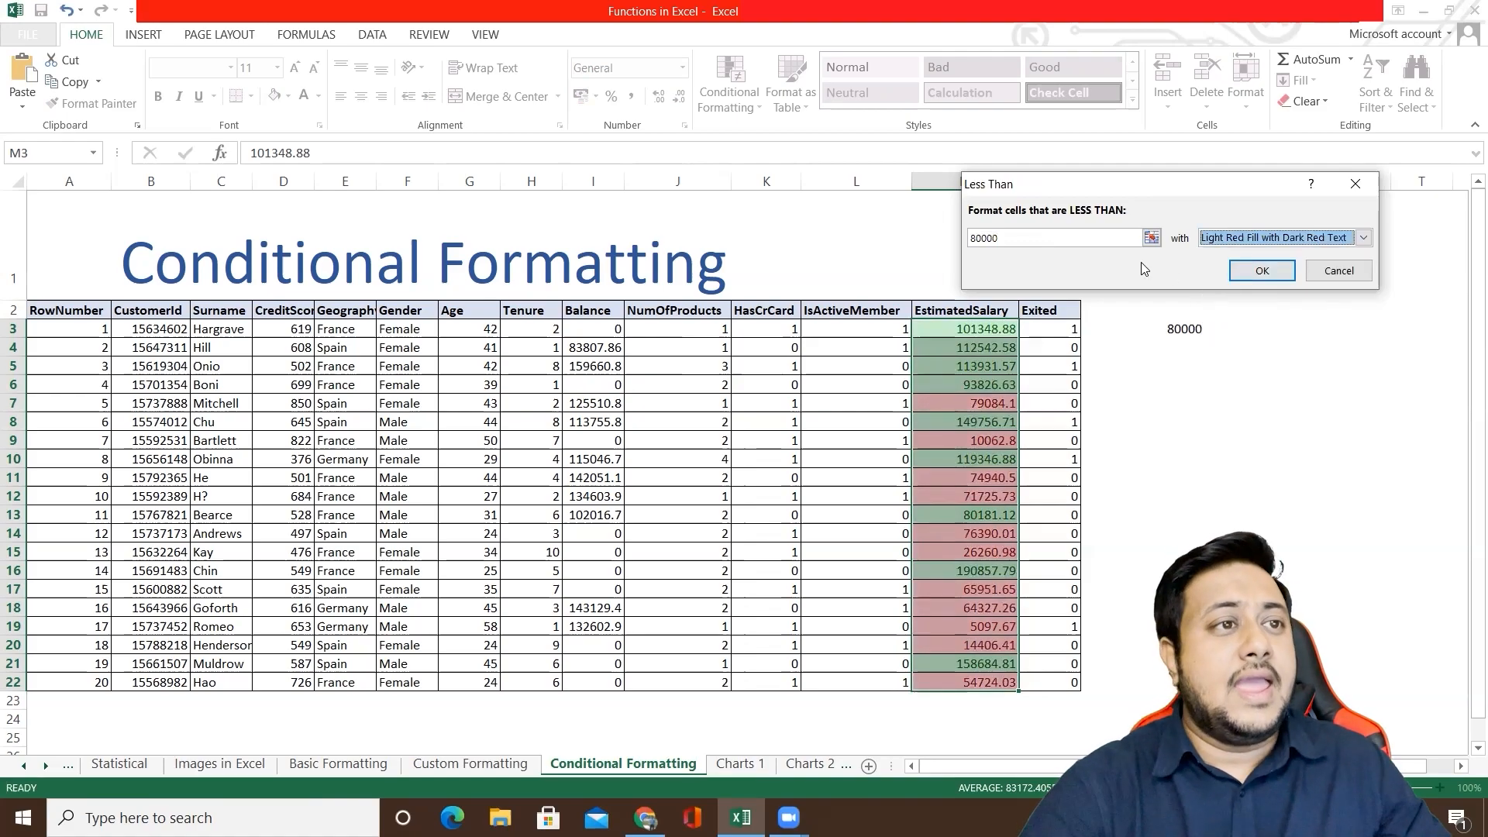
# Step: Replace the Less Than rule's threshold with a reference to cell P3 (=$P$3) and apply the rule
pyautogui.hotkey('shift', 'Tab')
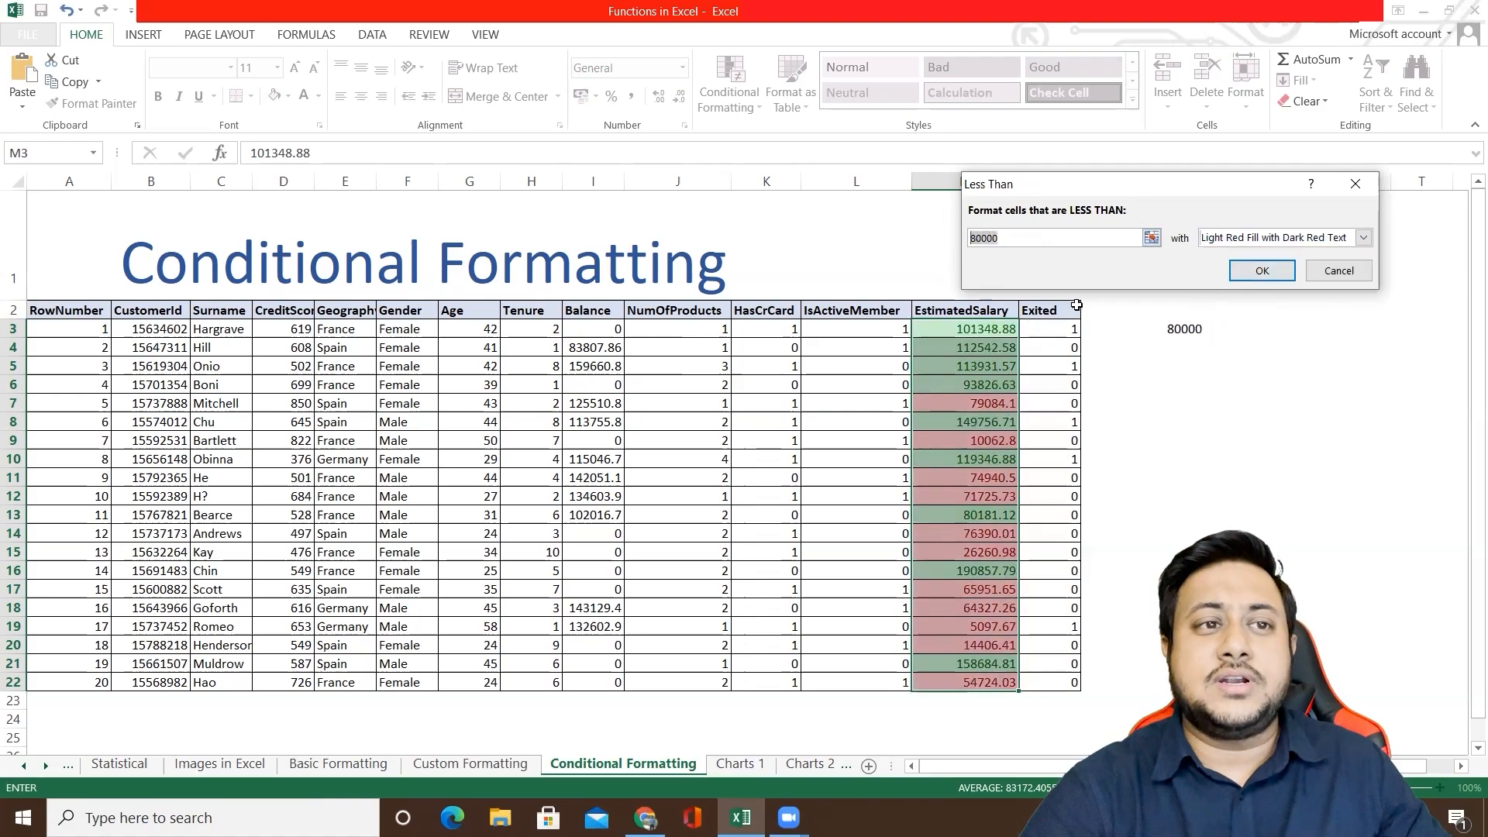
pyautogui.click(1179, 328)
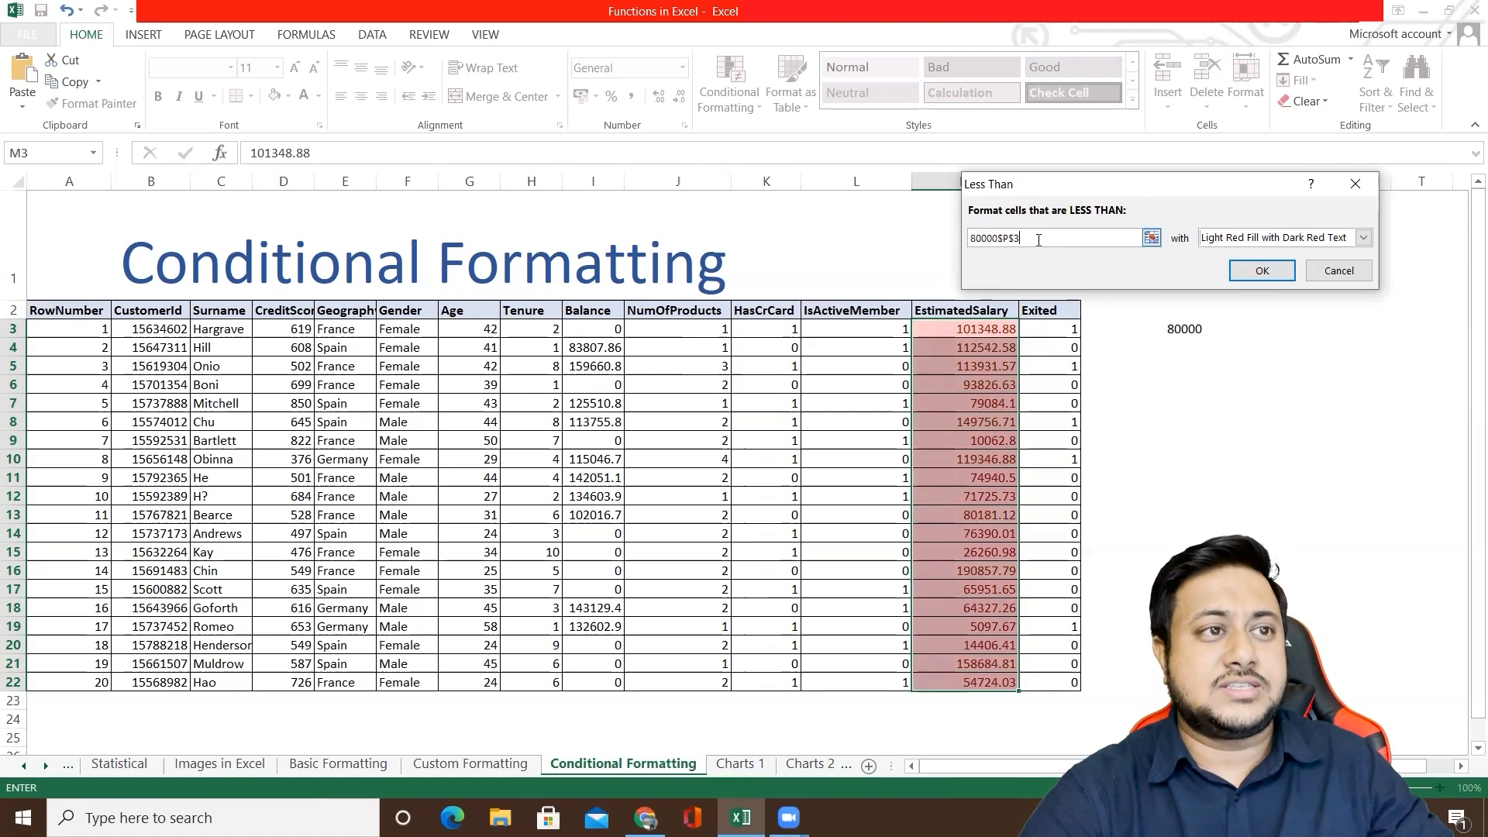
pyautogui.press('BackSpace')
pyautogui.press('BackSpace')
pyautogui.press('BackSpace')
pyautogui.press('BackSpace')
pyautogui.press('BackSpace')
pyautogui.press('BackSpace')
pyautogui.press('BackSpace')
pyautogui.press('BackSpace')
pyautogui.click(1171, 331)
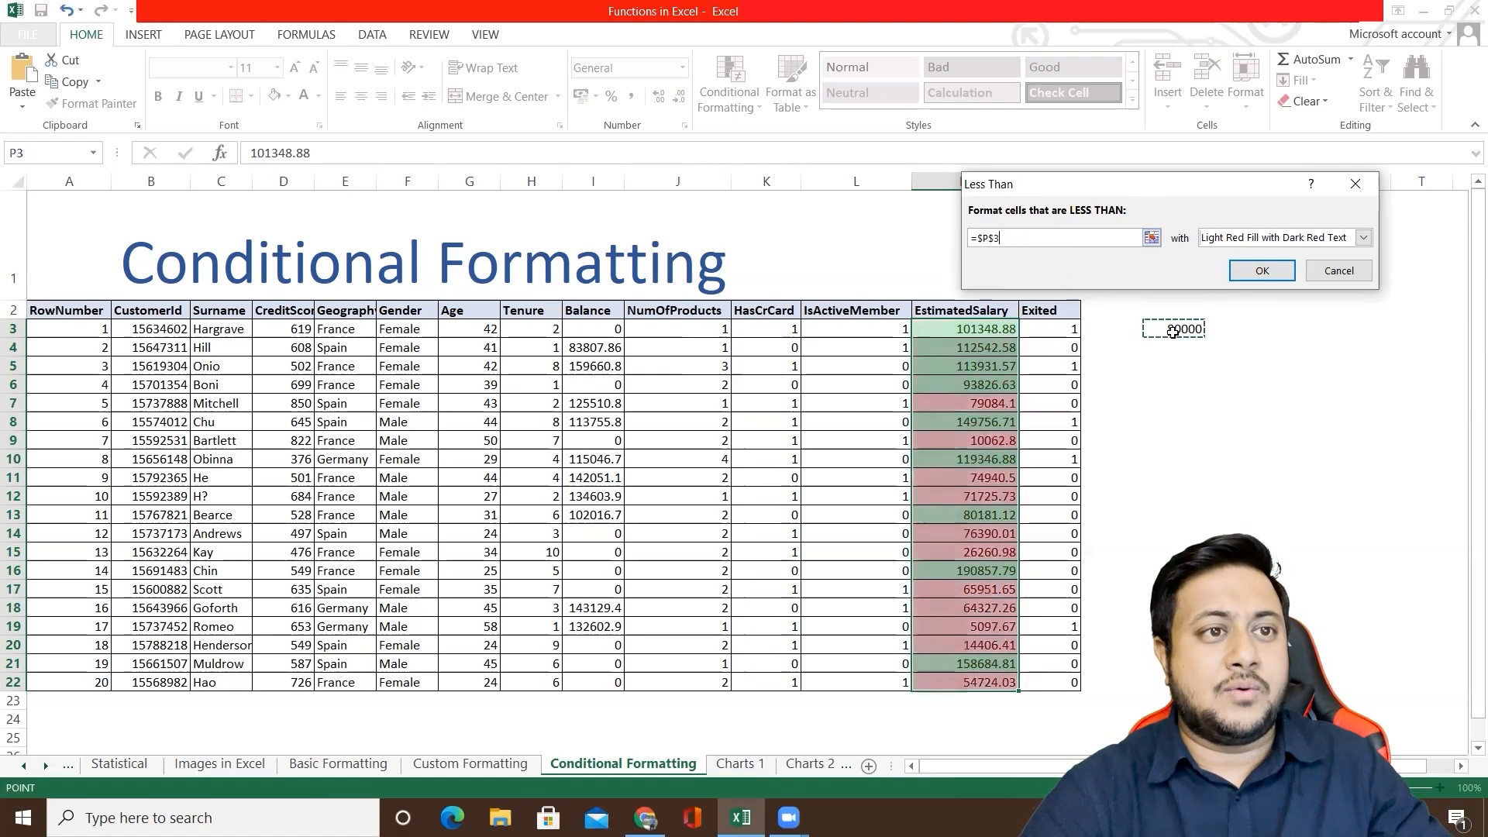
pyautogui.click(1262, 270)
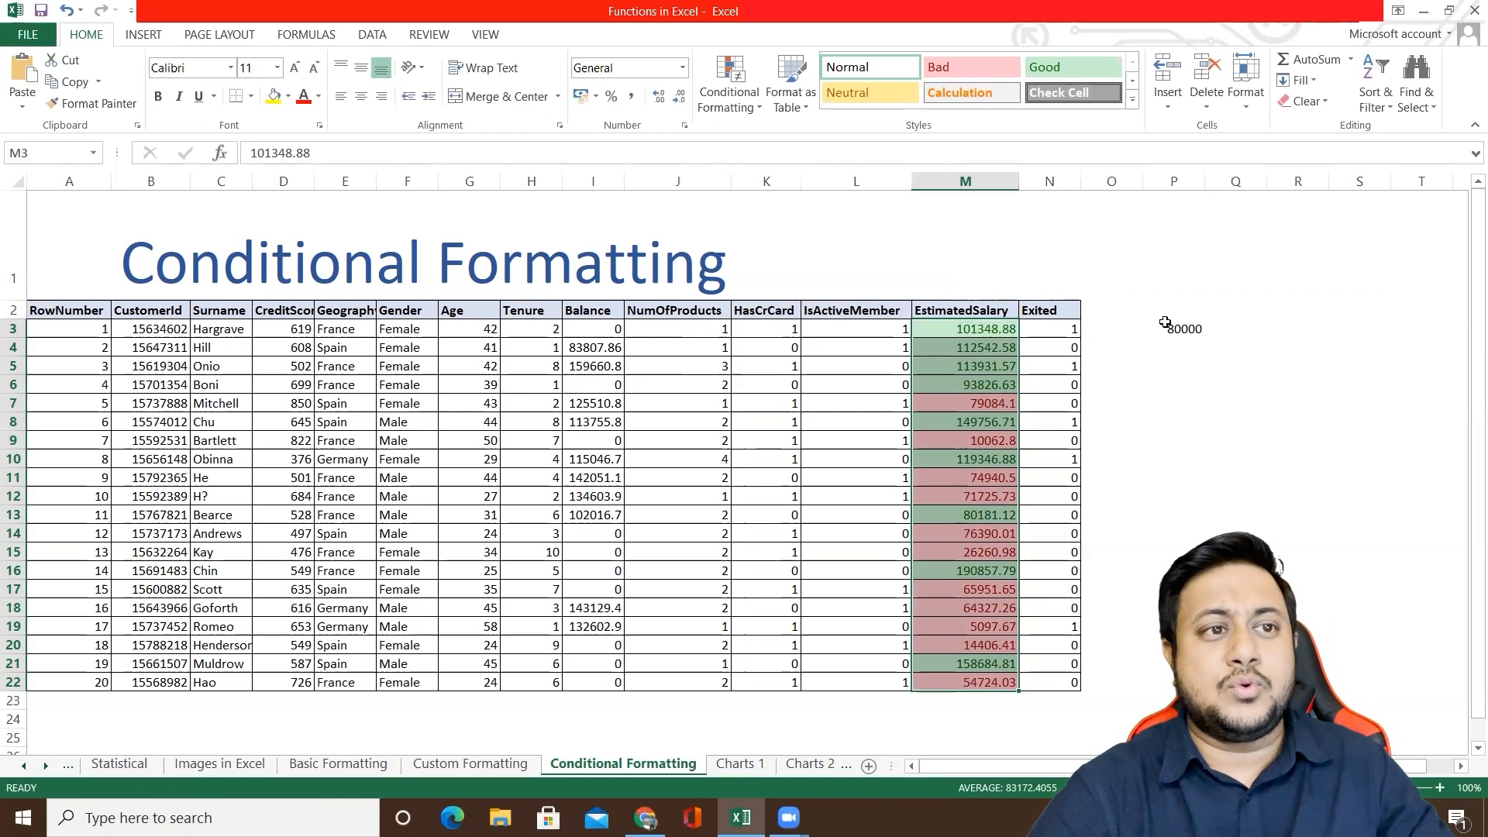
# Step: Edit the existing greater-than rule for M3:M22 so it compares against =$P$3, and apply the change
pyautogui.click(729, 84)
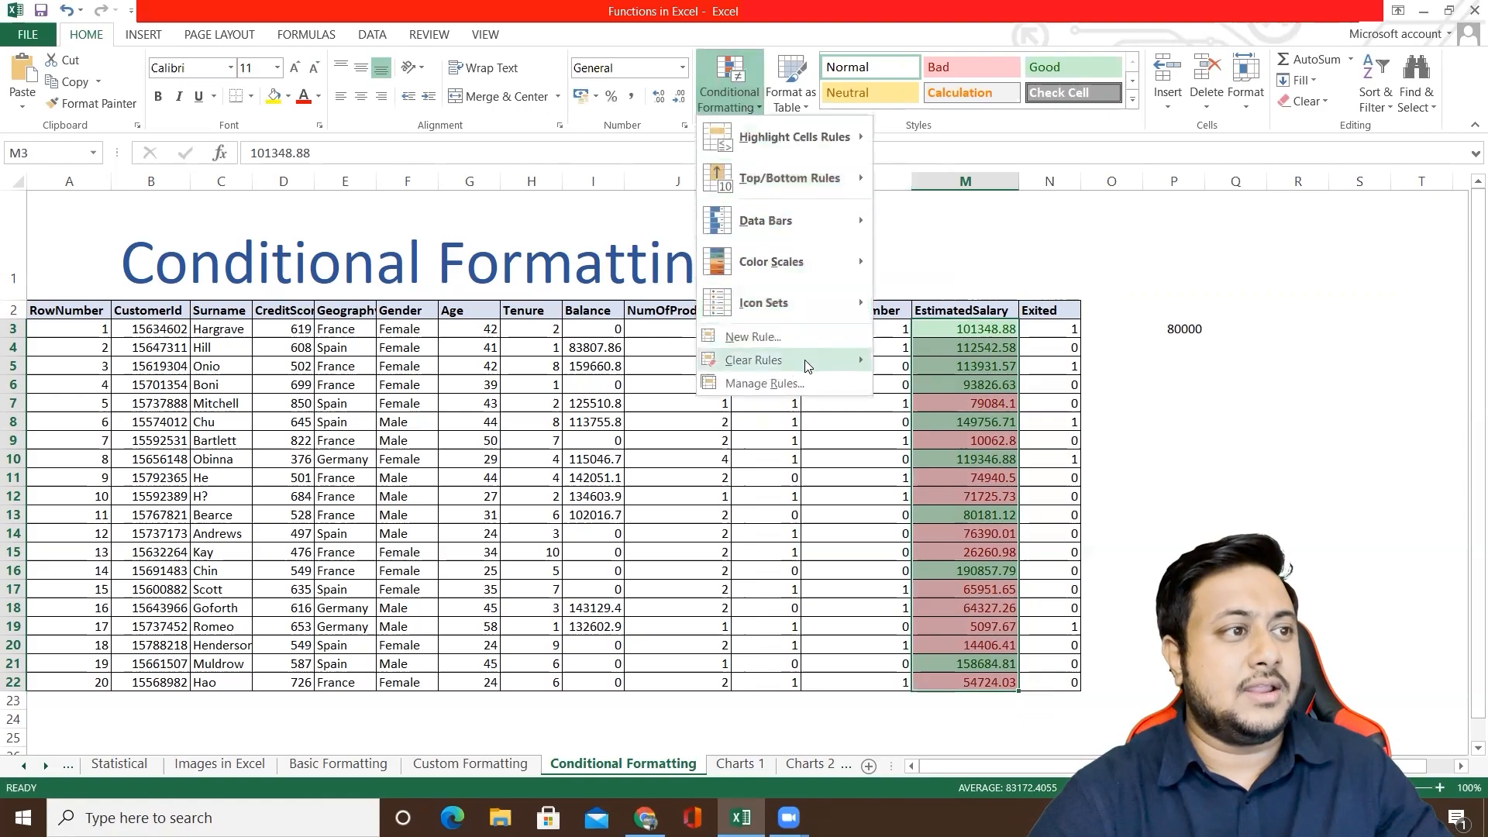
pyautogui.click(813, 380)
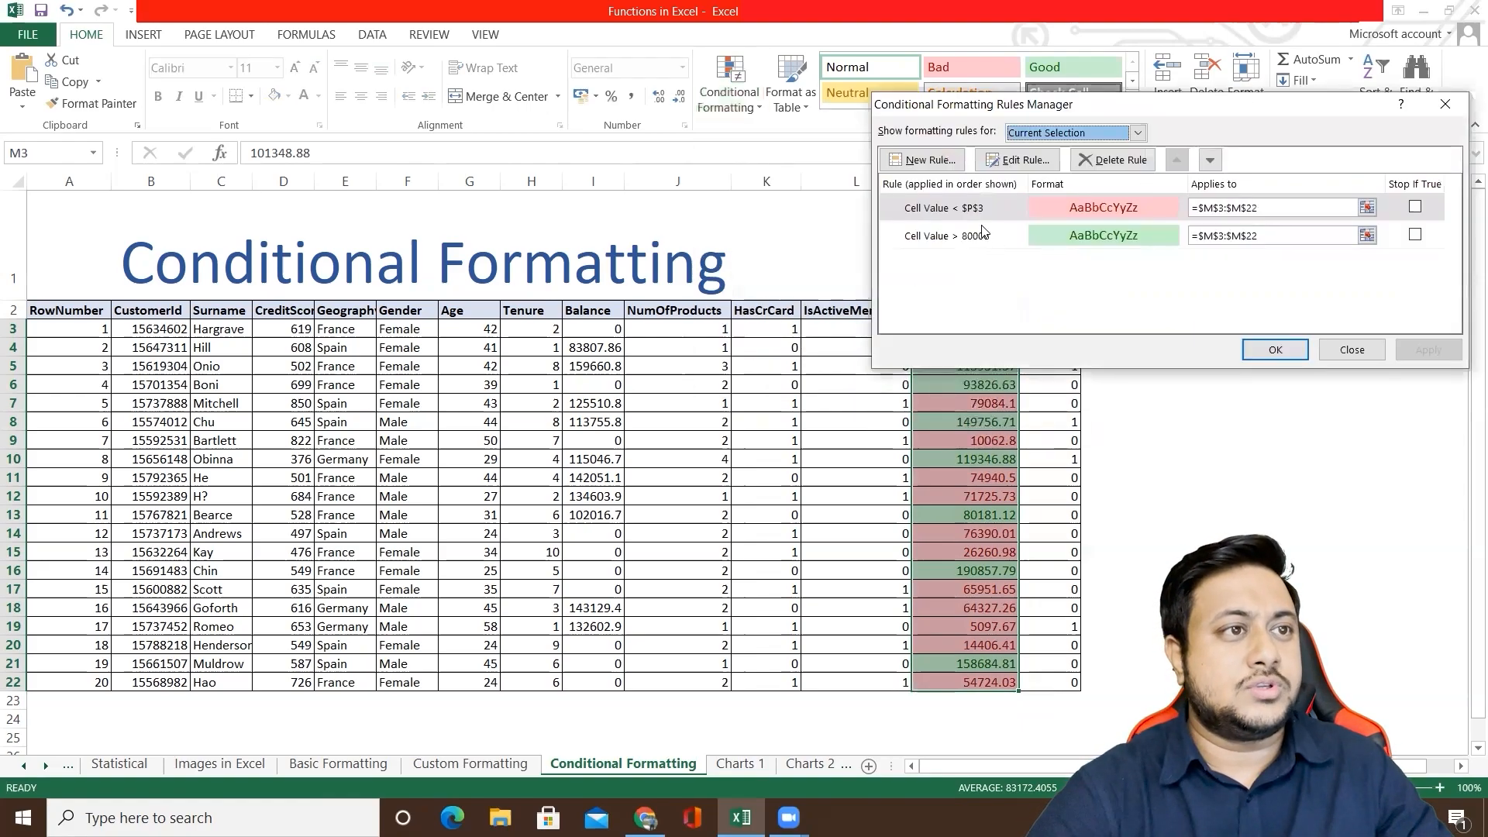
pyautogui.click(971, 235)
pyautogui.doubleClick(971, 235)
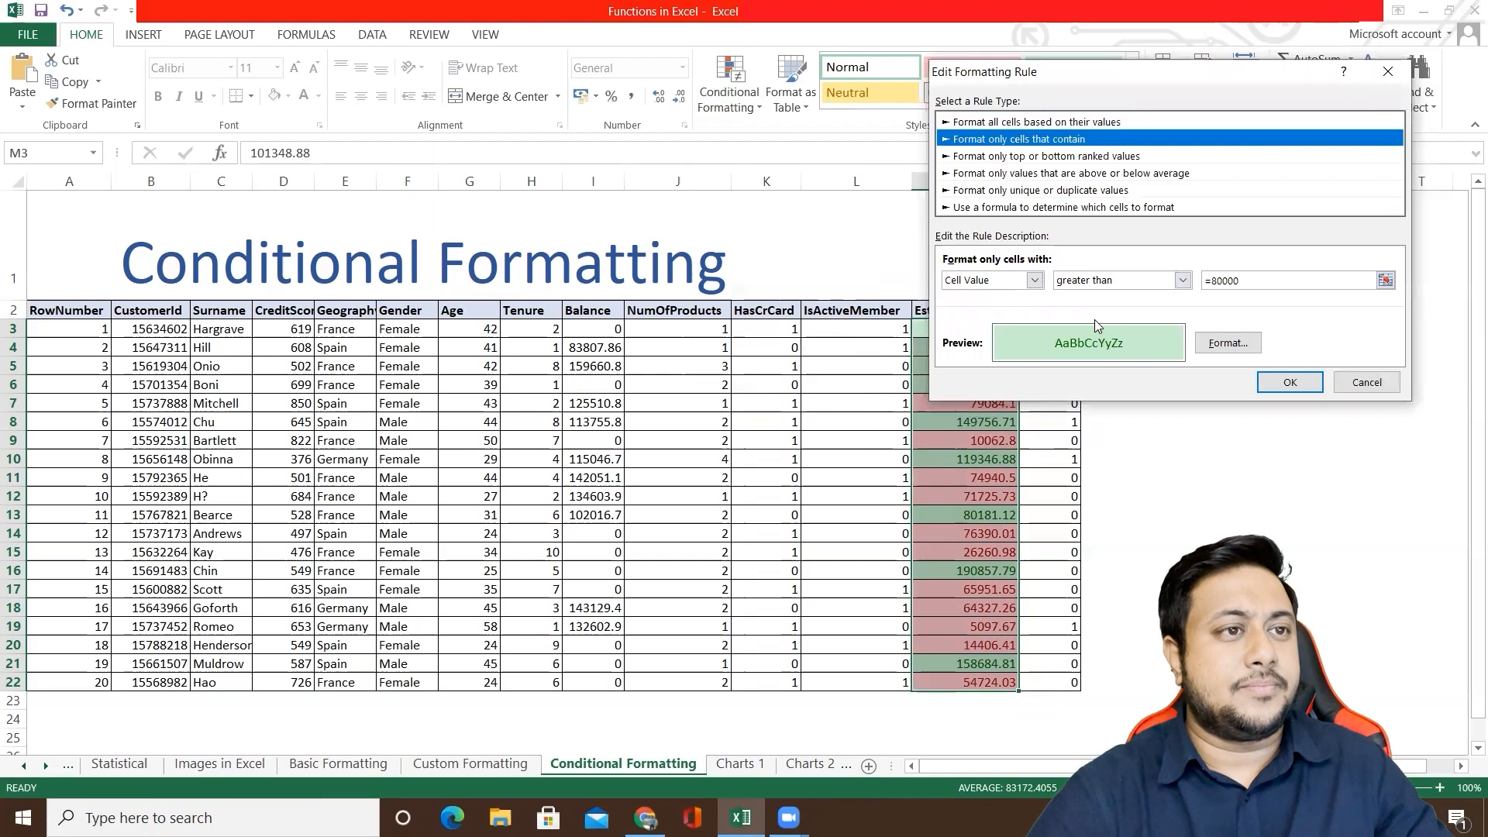
pyautogui.moveTo(1250, 281); pyautogui.dragTo(1143, 288)
pyautogui.press('BackSpace')
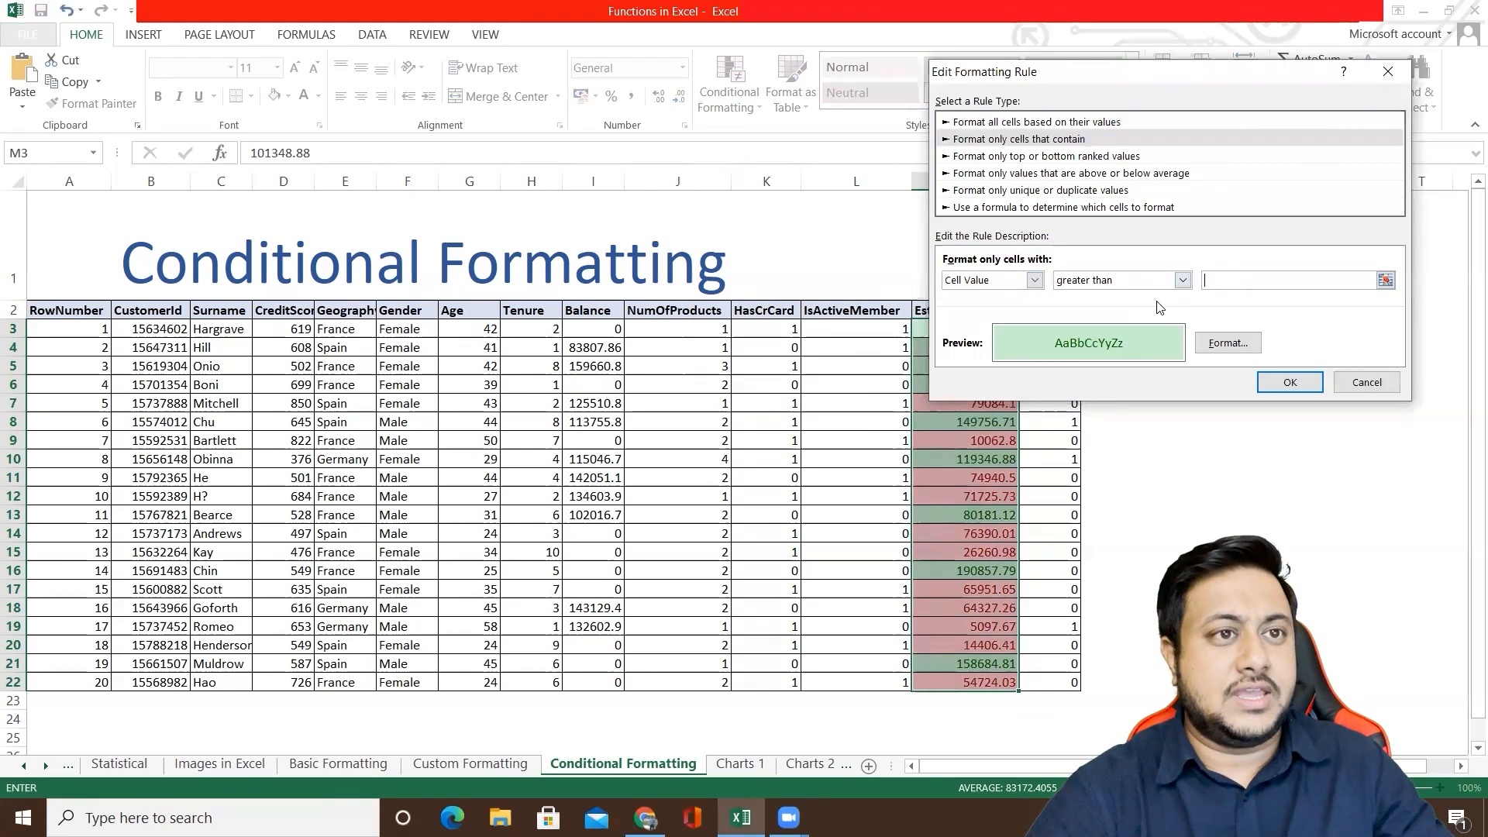
pyautogui.moveTo(1238, 73); pyautogui.dragTo(1021, 67)
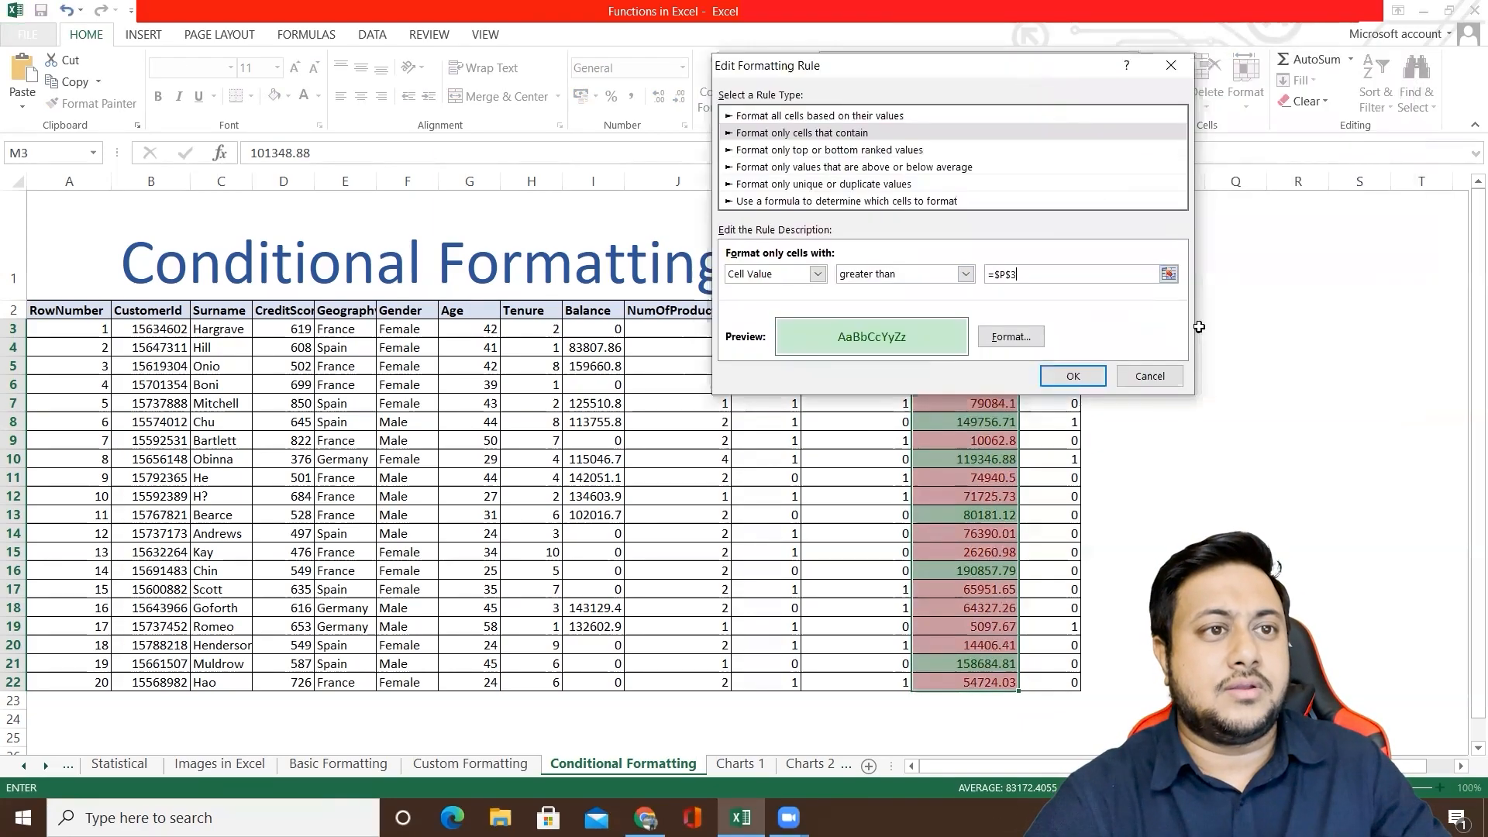
pyautogui.click(1073, 376)
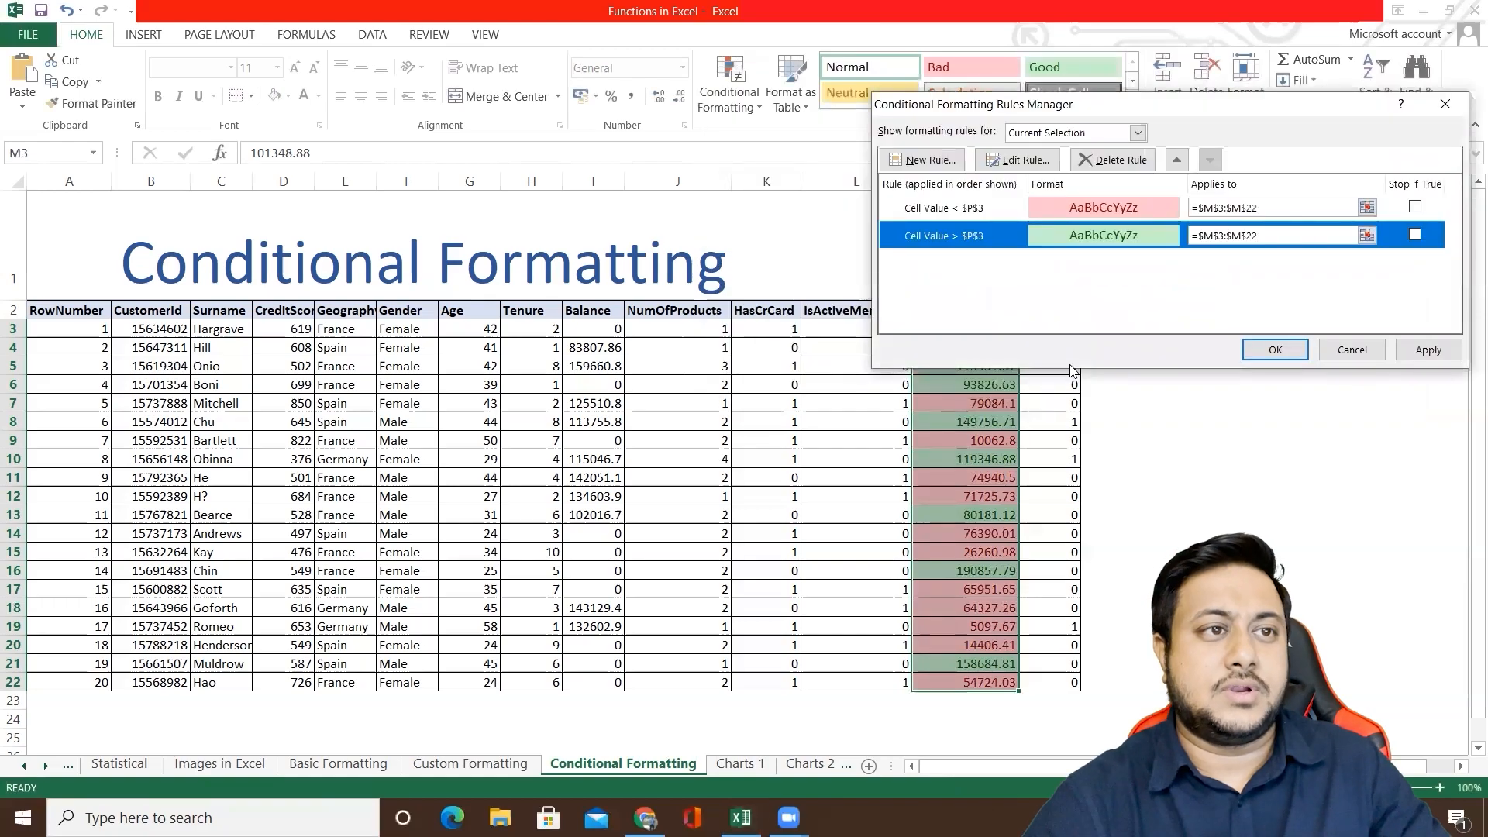
pyautogui.click(1405, 350)
pyautogui.click(1271, 348)
# Step: Test the linked rules by setting the threshold in P3 to 60000 and to 90000
pyautogui.click(1173, 335)
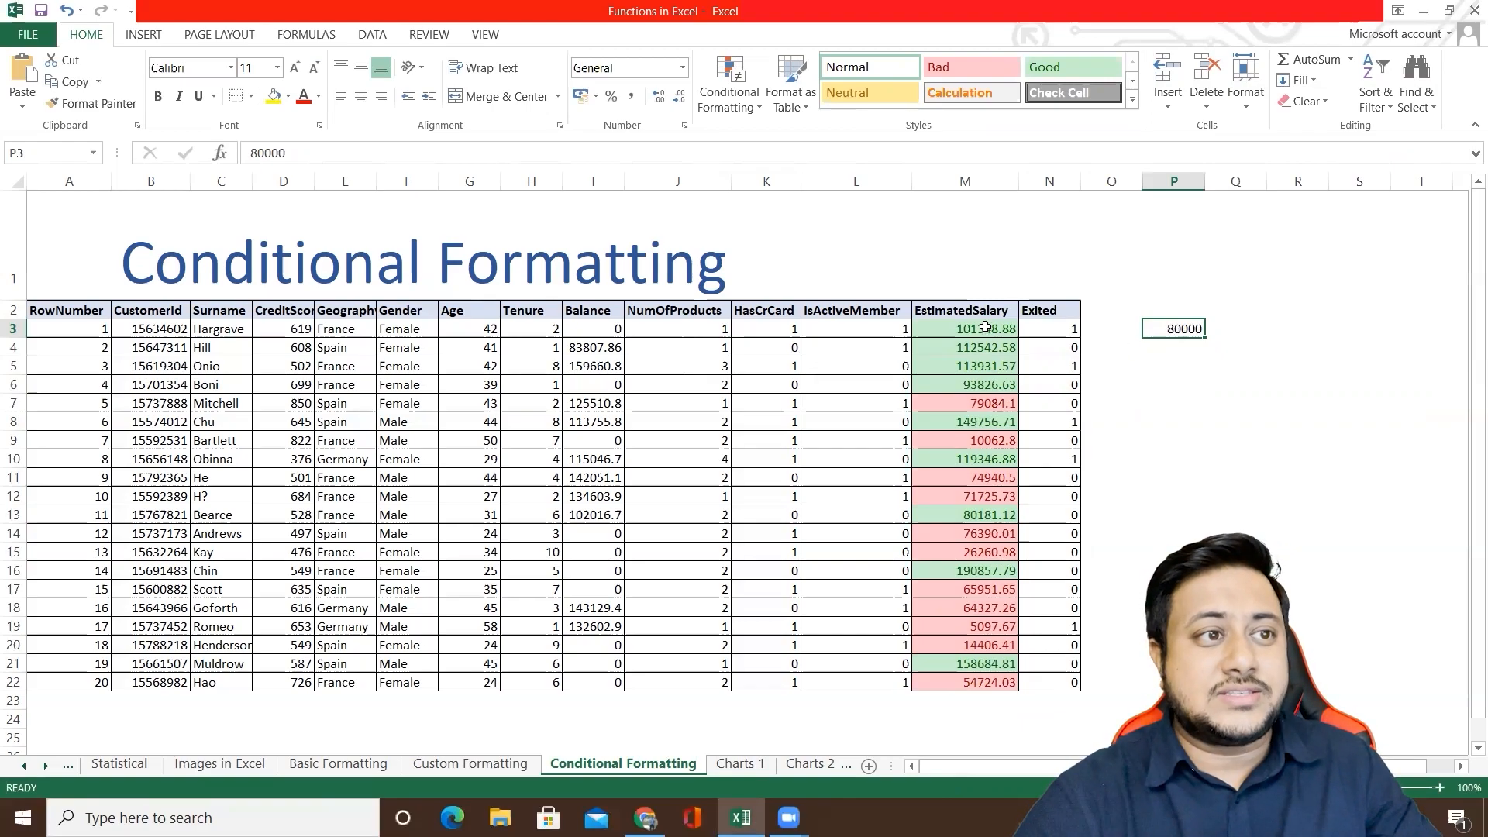
pyautogui.write('60')
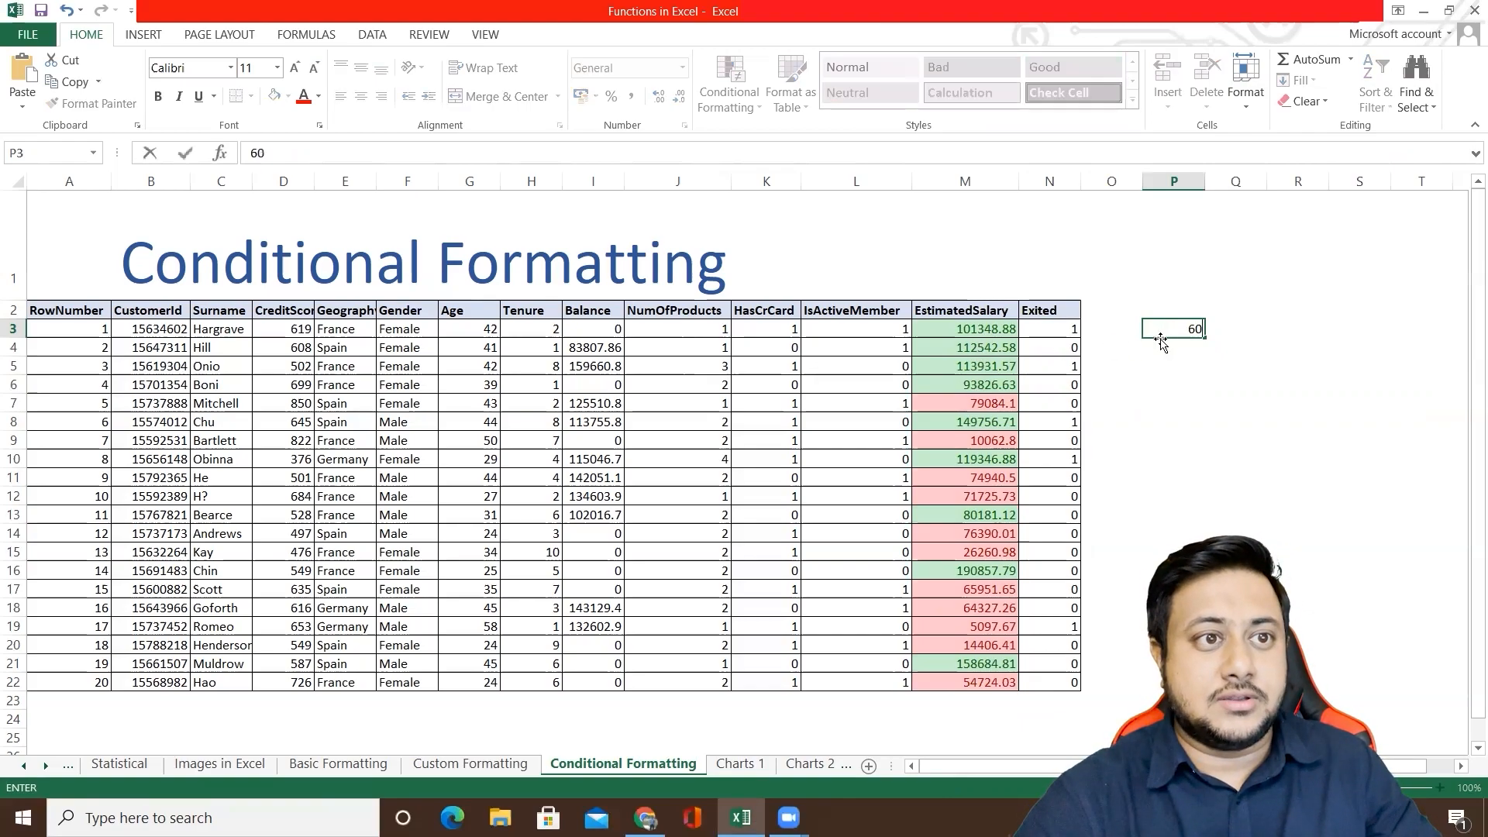
pyautogui.write('000')
pyautogui.press('Return')
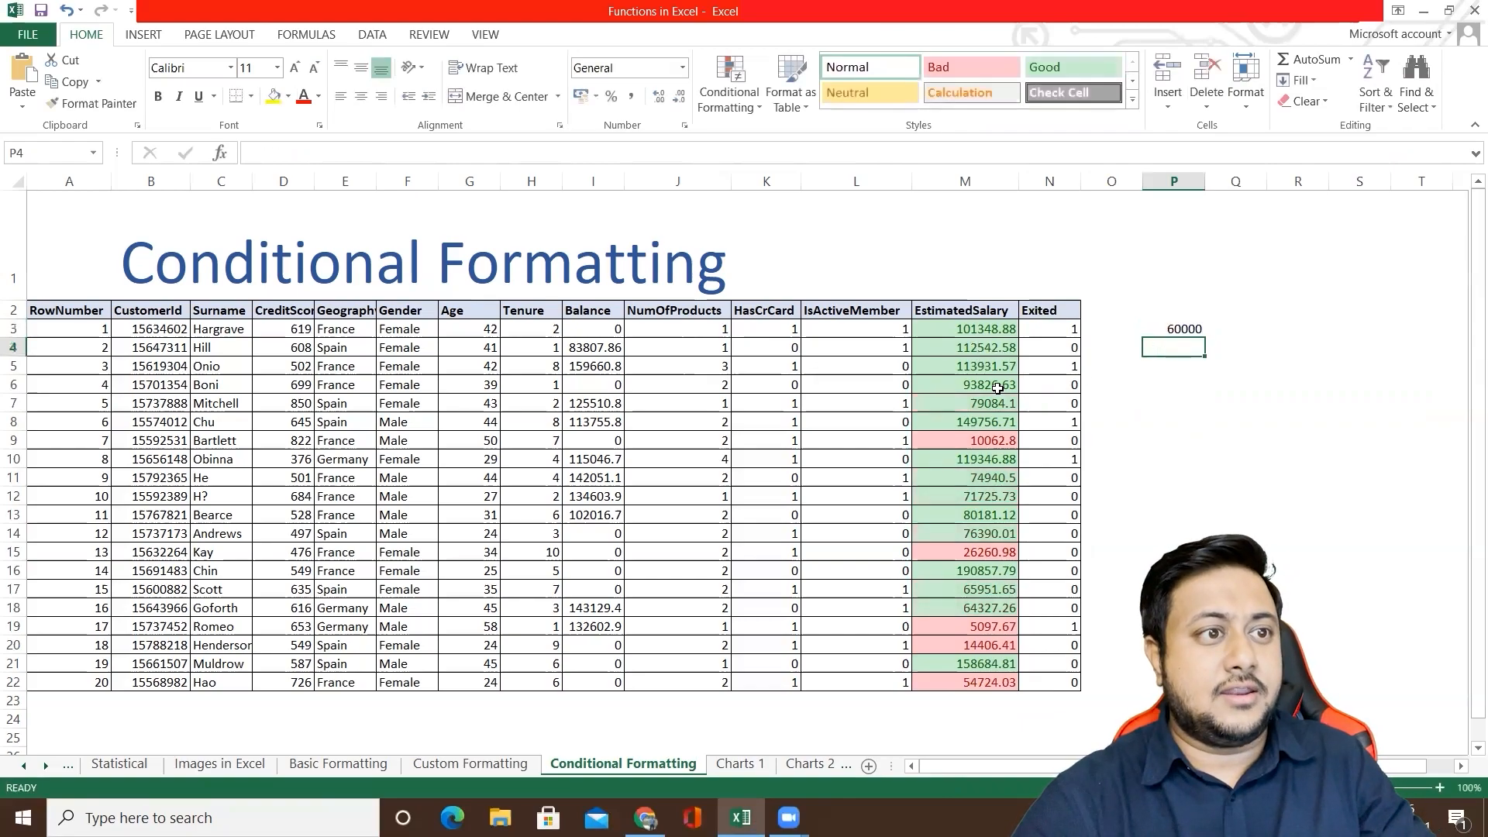
pyautogui.click(1174, 326)
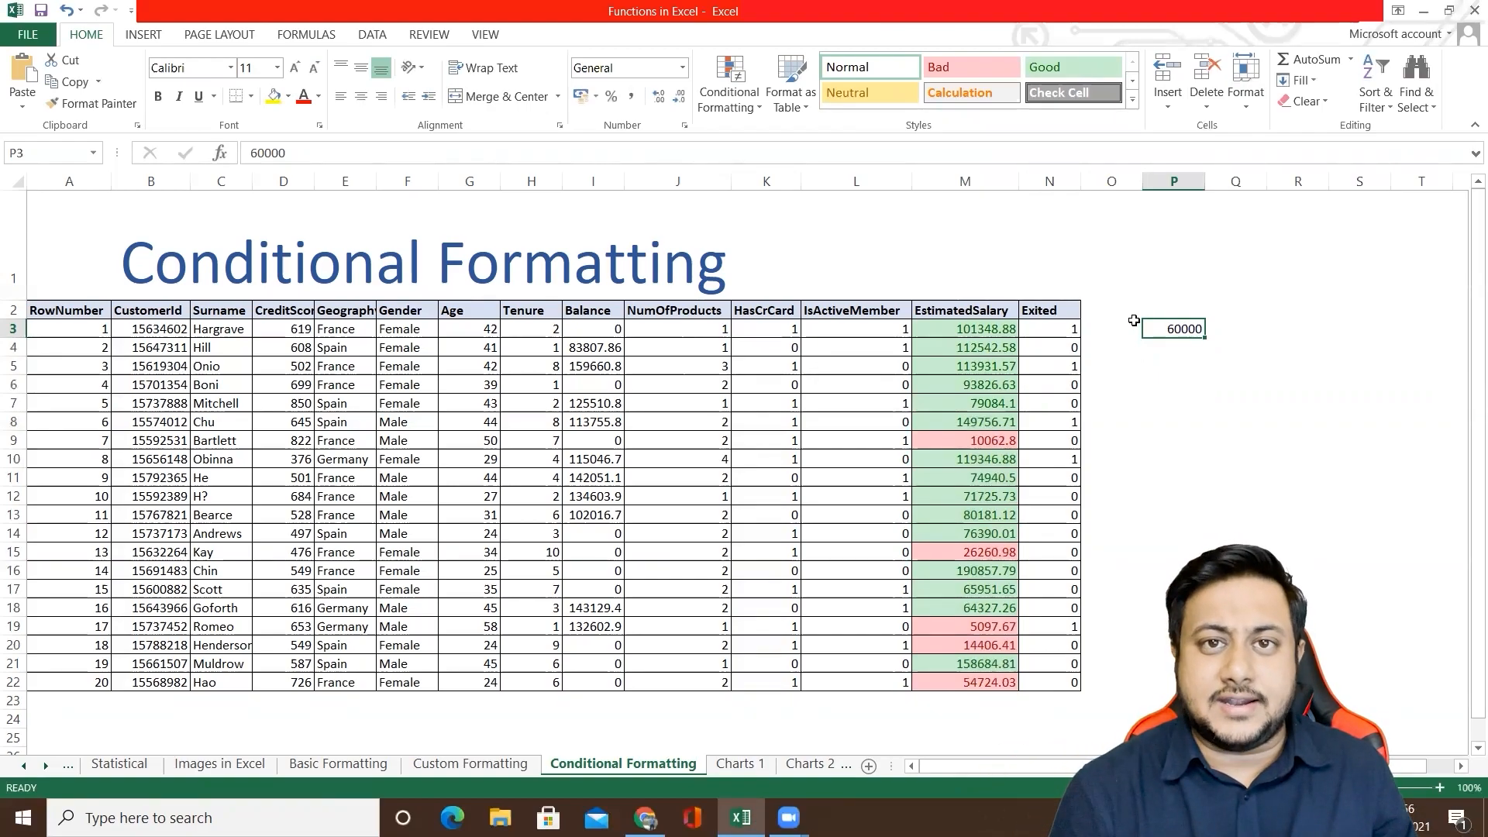
pyautogui.write('90000')
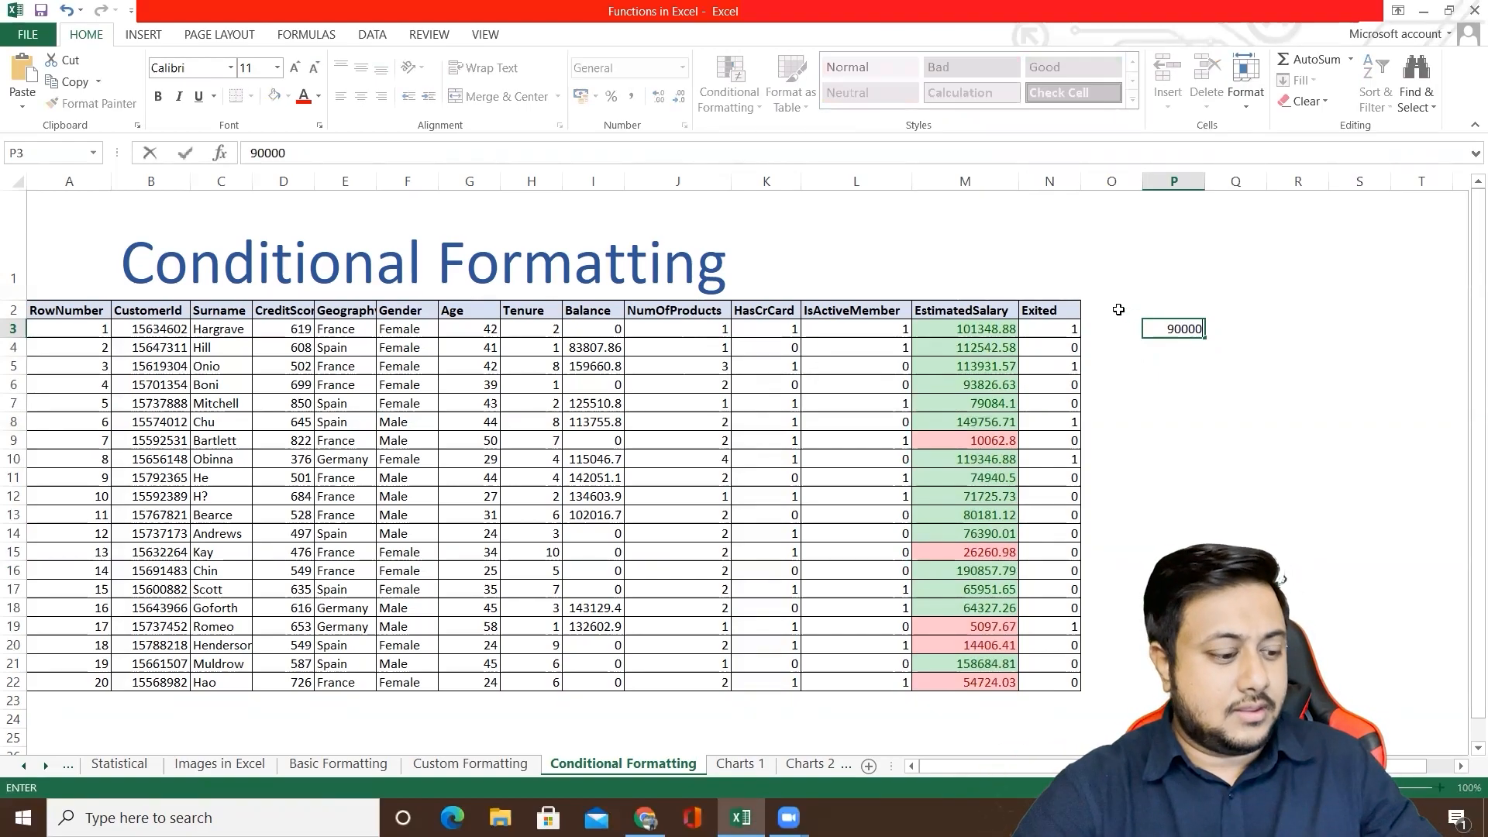
pyautogui.press('Return')
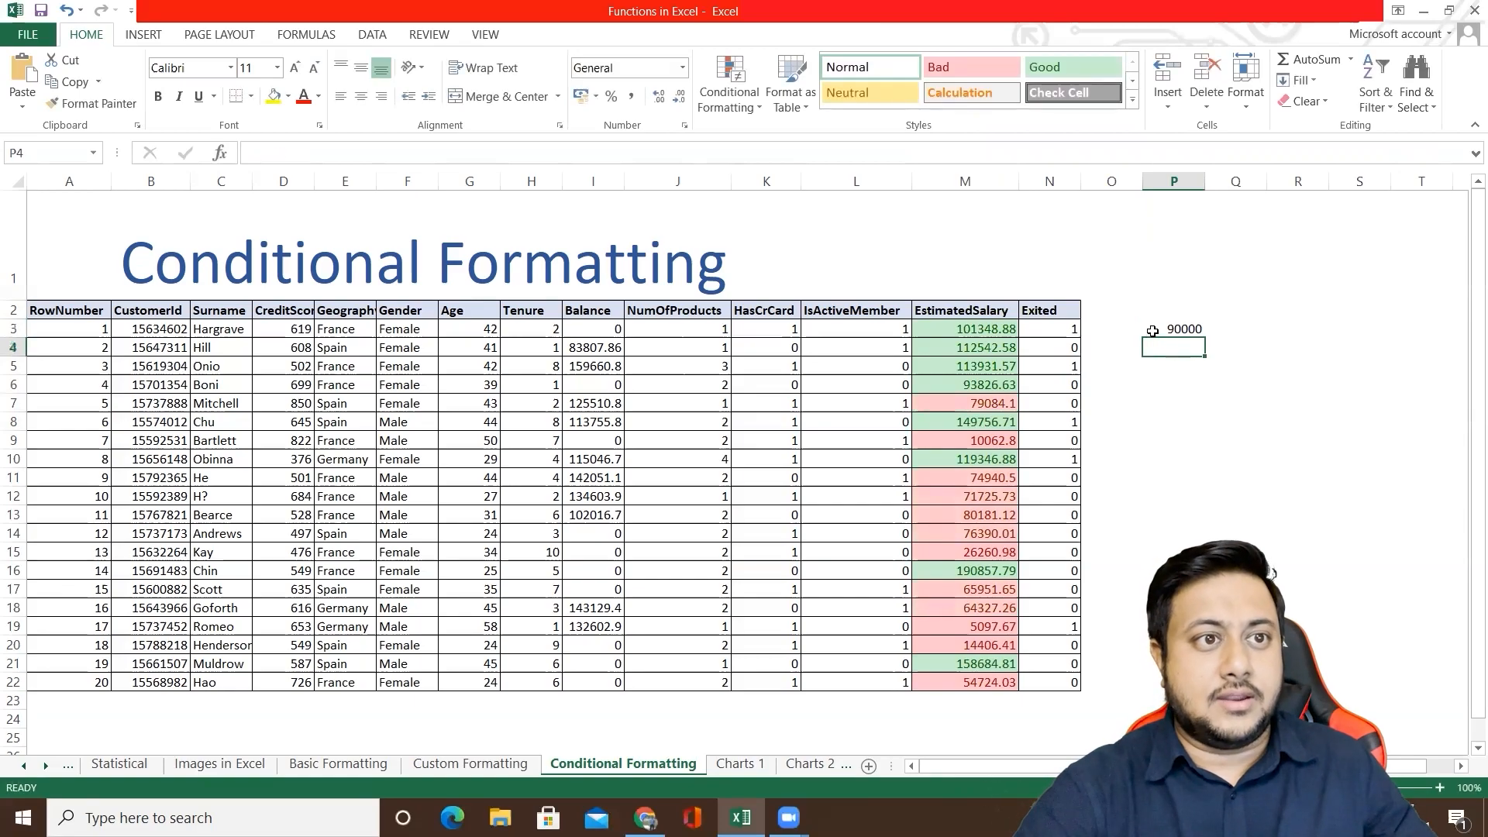
# Step: Replace the threshold in P3 with the formula =AVERAGE(M3:M22)
pyautogui.click(1162, 329)
pyautogui.doubleClick(1171, 329)
pyautogui.write('=')
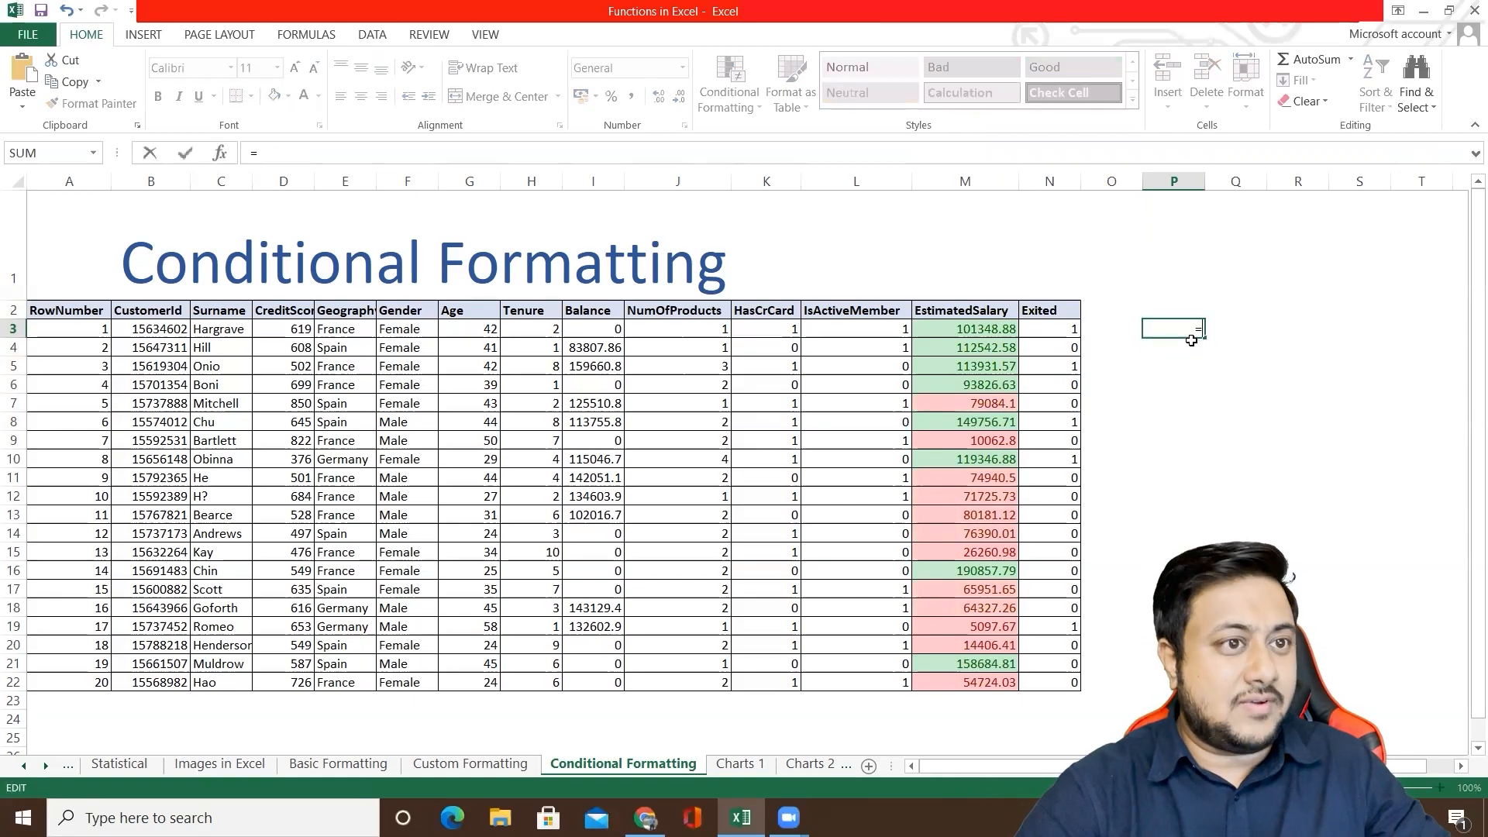
pyautogui.write('AVER')
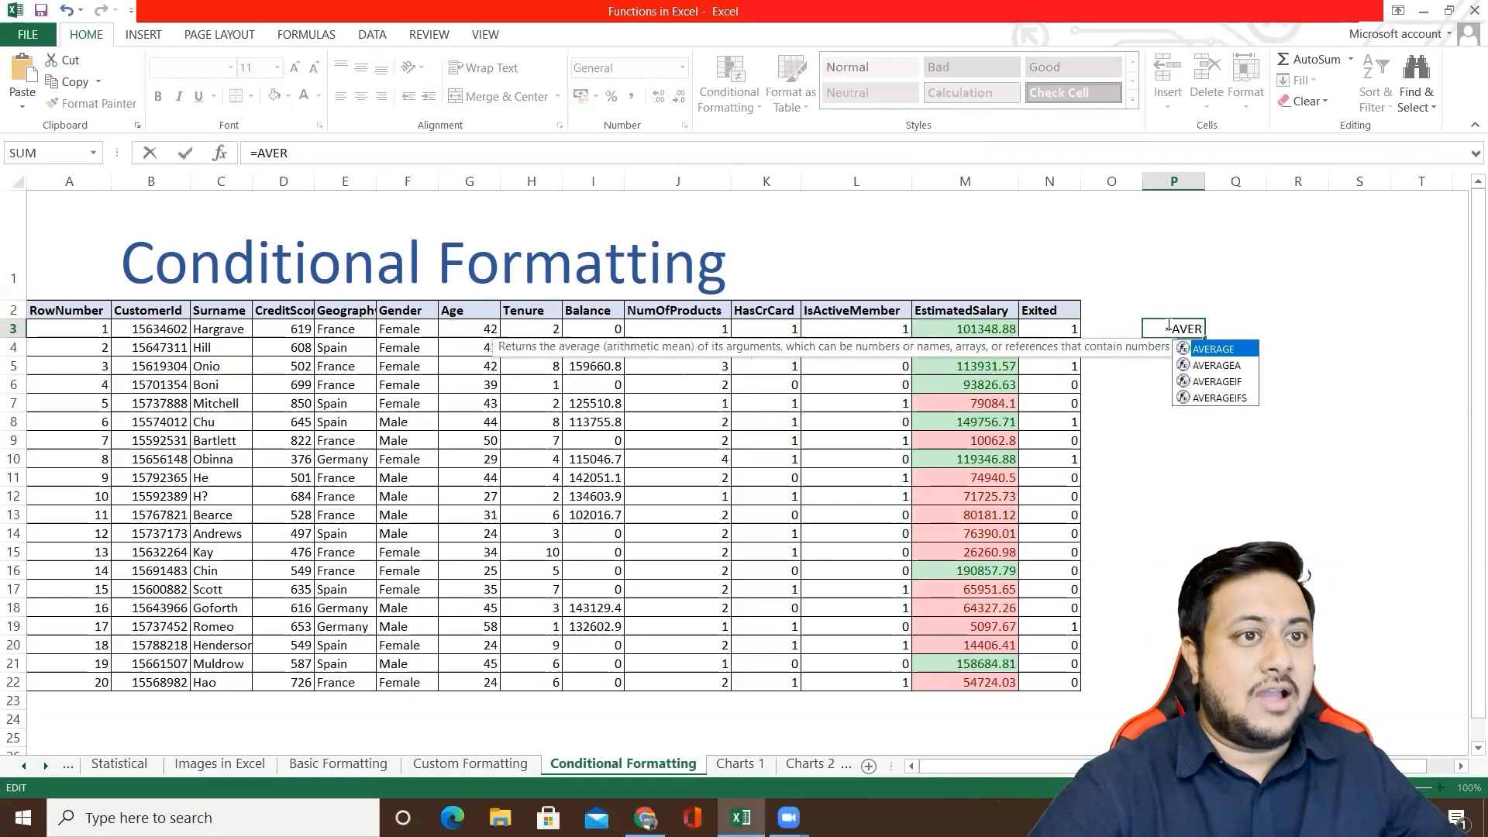
pyautogui.doubleClick(1213, 350)
pyautogui.moveTo(993, 331)
pyautogui.mouseDown()
pyautogui.moveTo(984, 643)
pyautogui.moveTo(974, 331)
pyautogui.mouseUp()
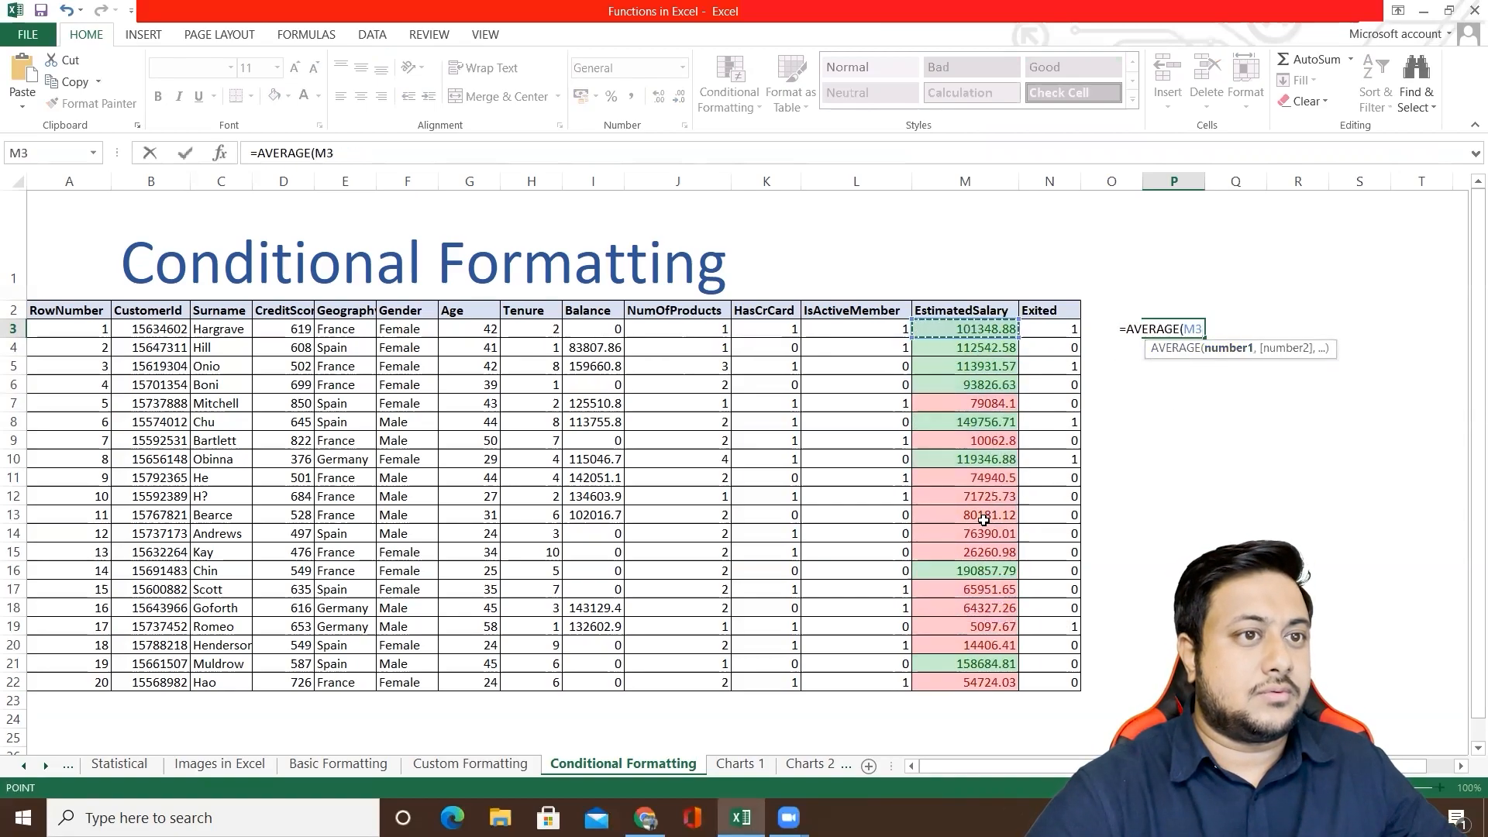
pyautogui.keyDown('shift'); pyautogui.click(969, 679); pyautogui.keyUp('shift')
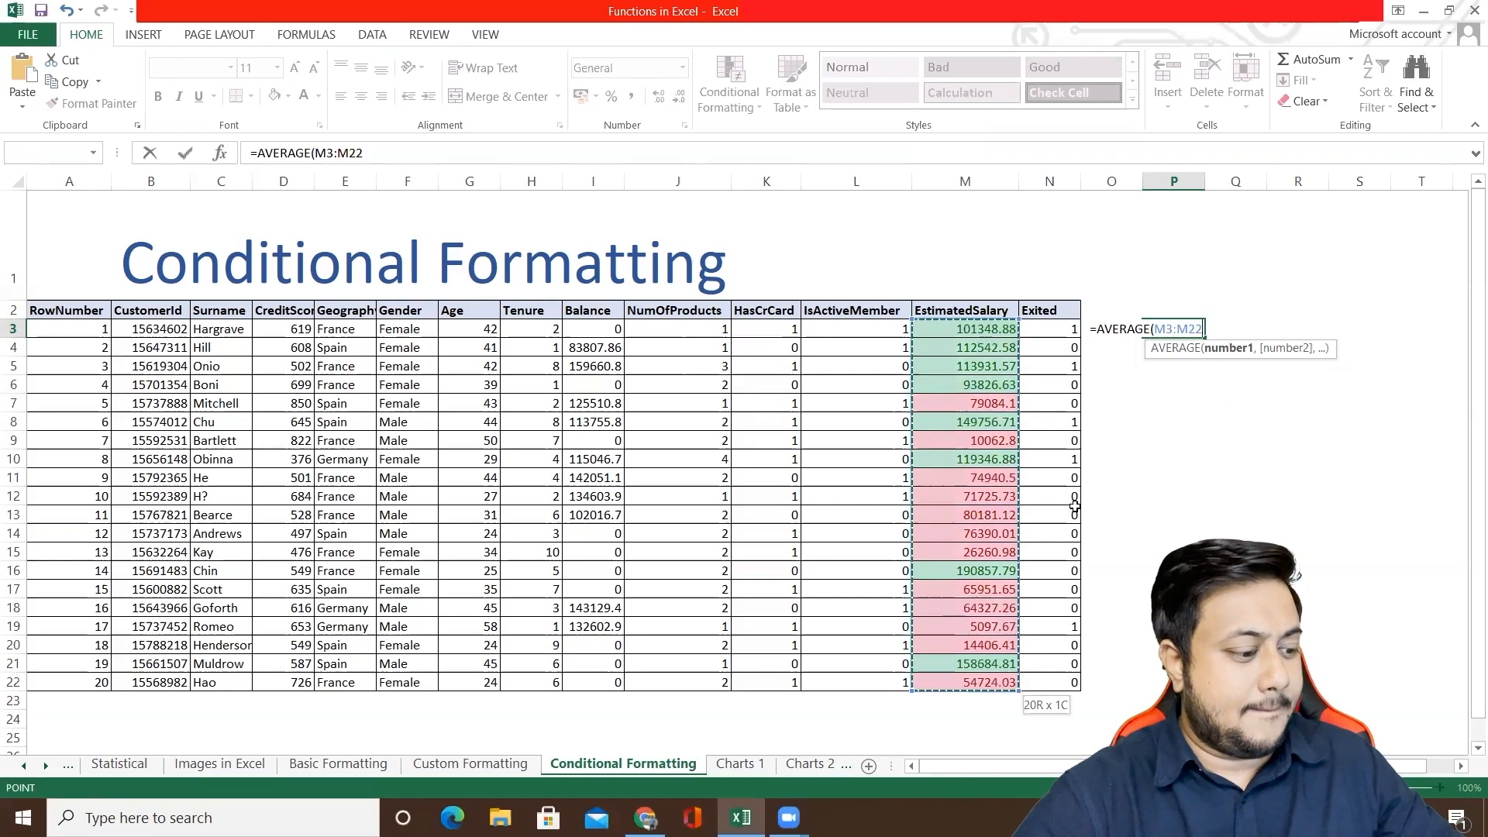
pyautogui.write(')')
pyautogui.press('Return')
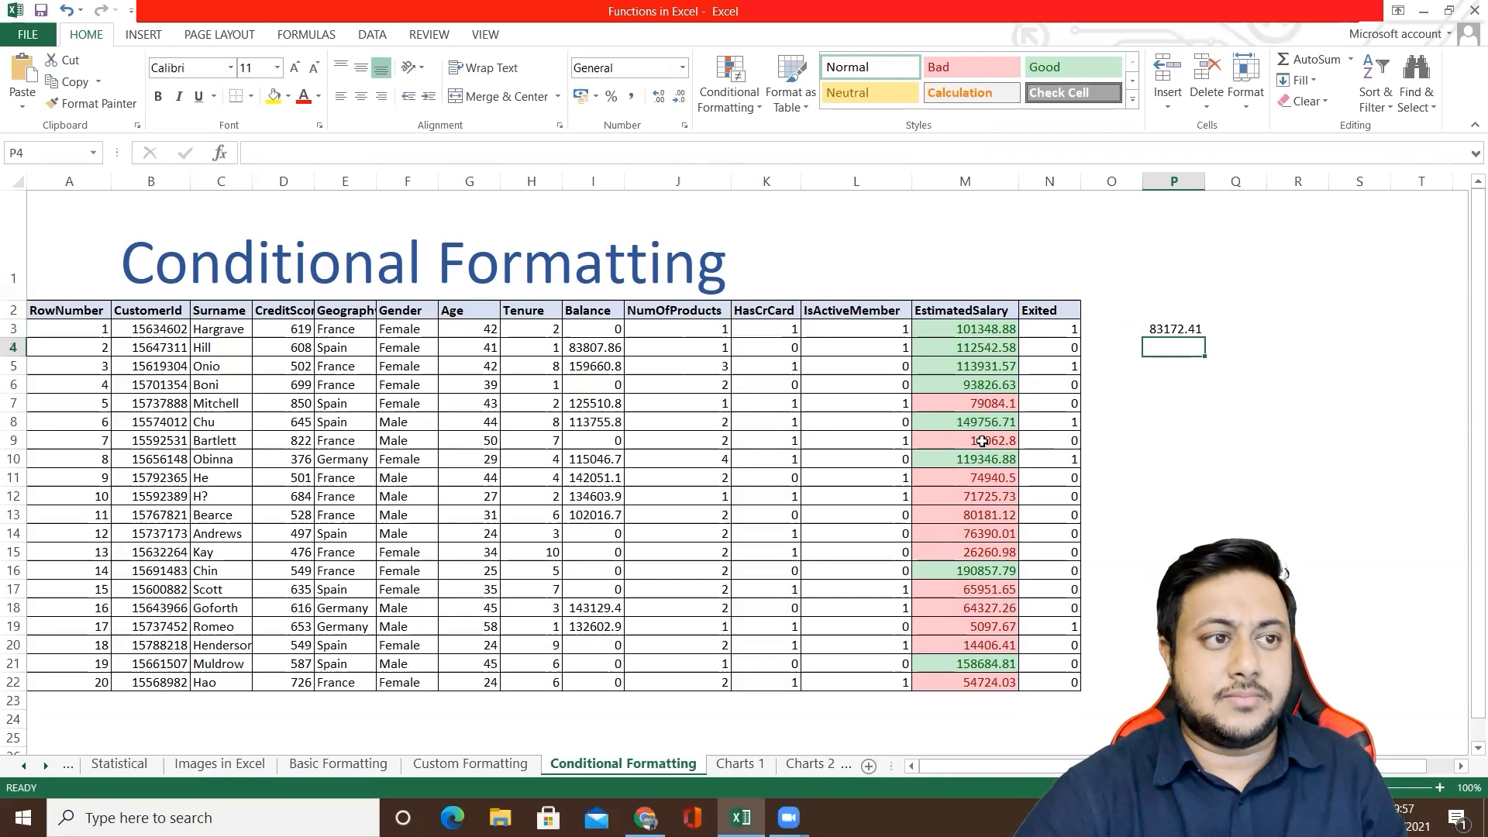
# Step: Examine the icon set, top/bottom rule and data bar options for the EstimatedSalary values in M3:M22 without applying any
pyautogui.click(980, 405)
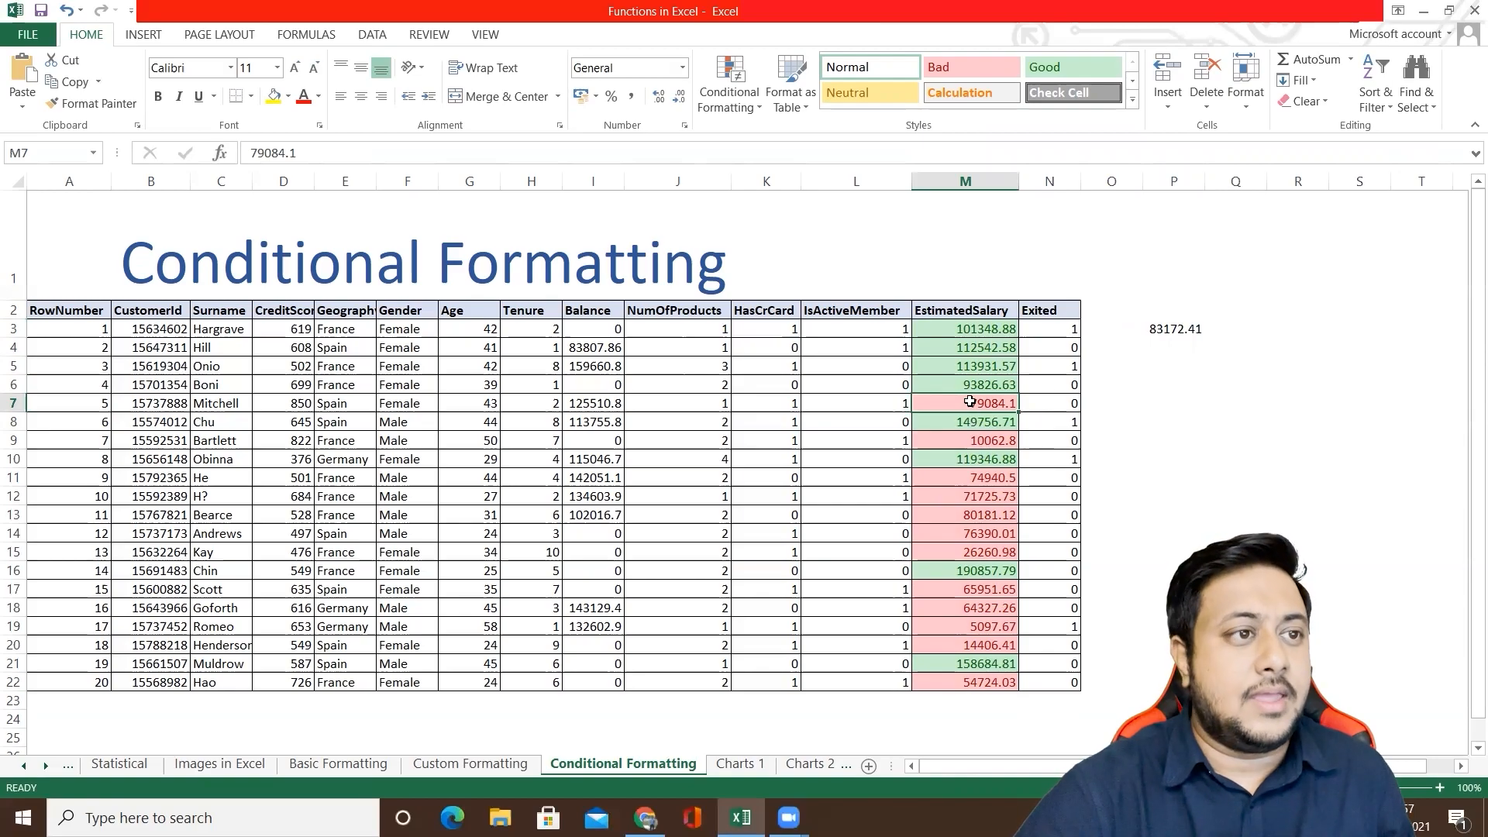
pyautogui.click(988, 329)
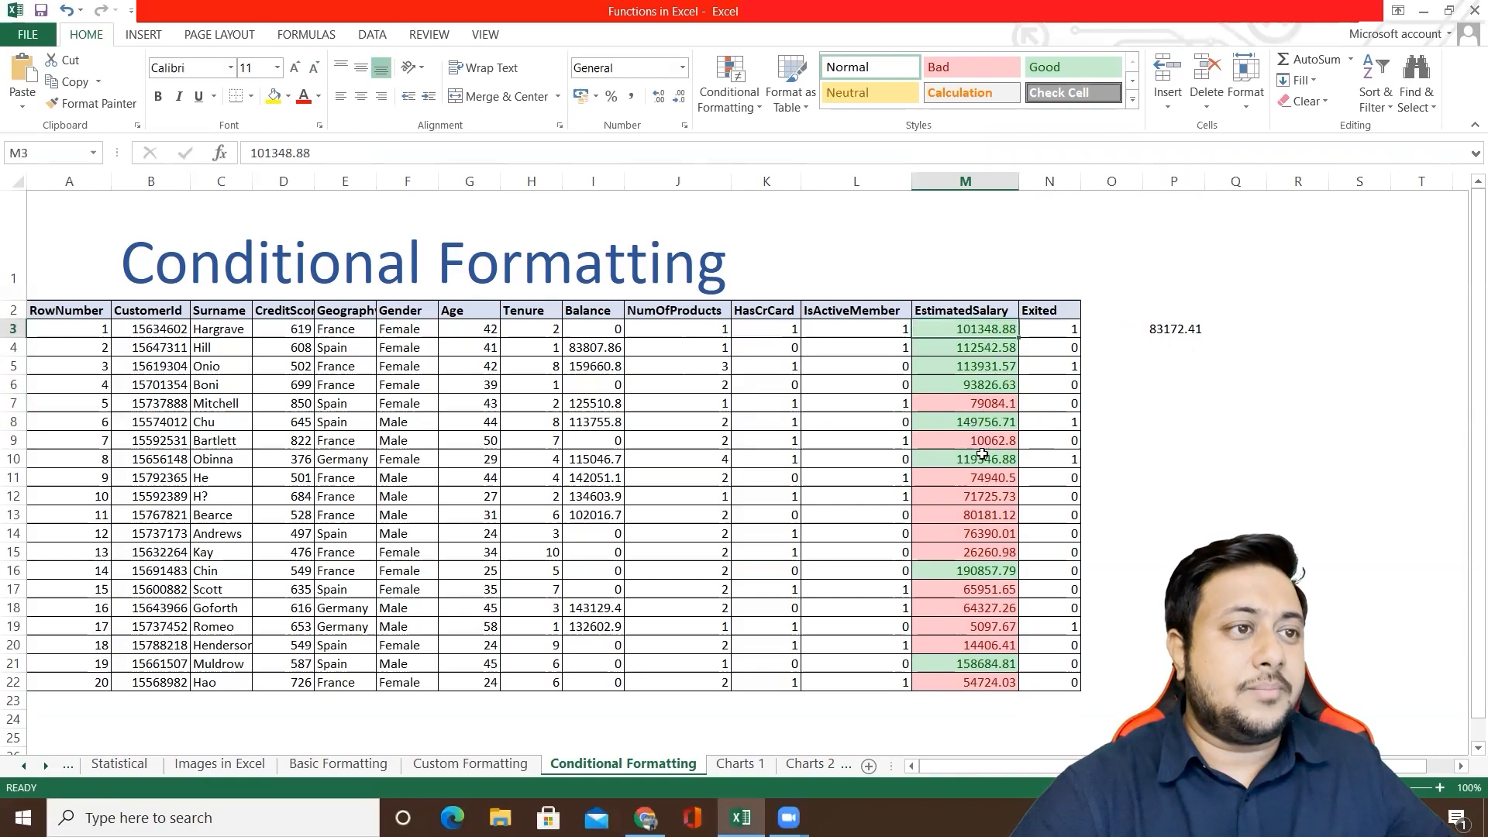
pyautogui.keyDown('shift'); pyautogui.click(968, 687); pyautogui.keyUp('shift')
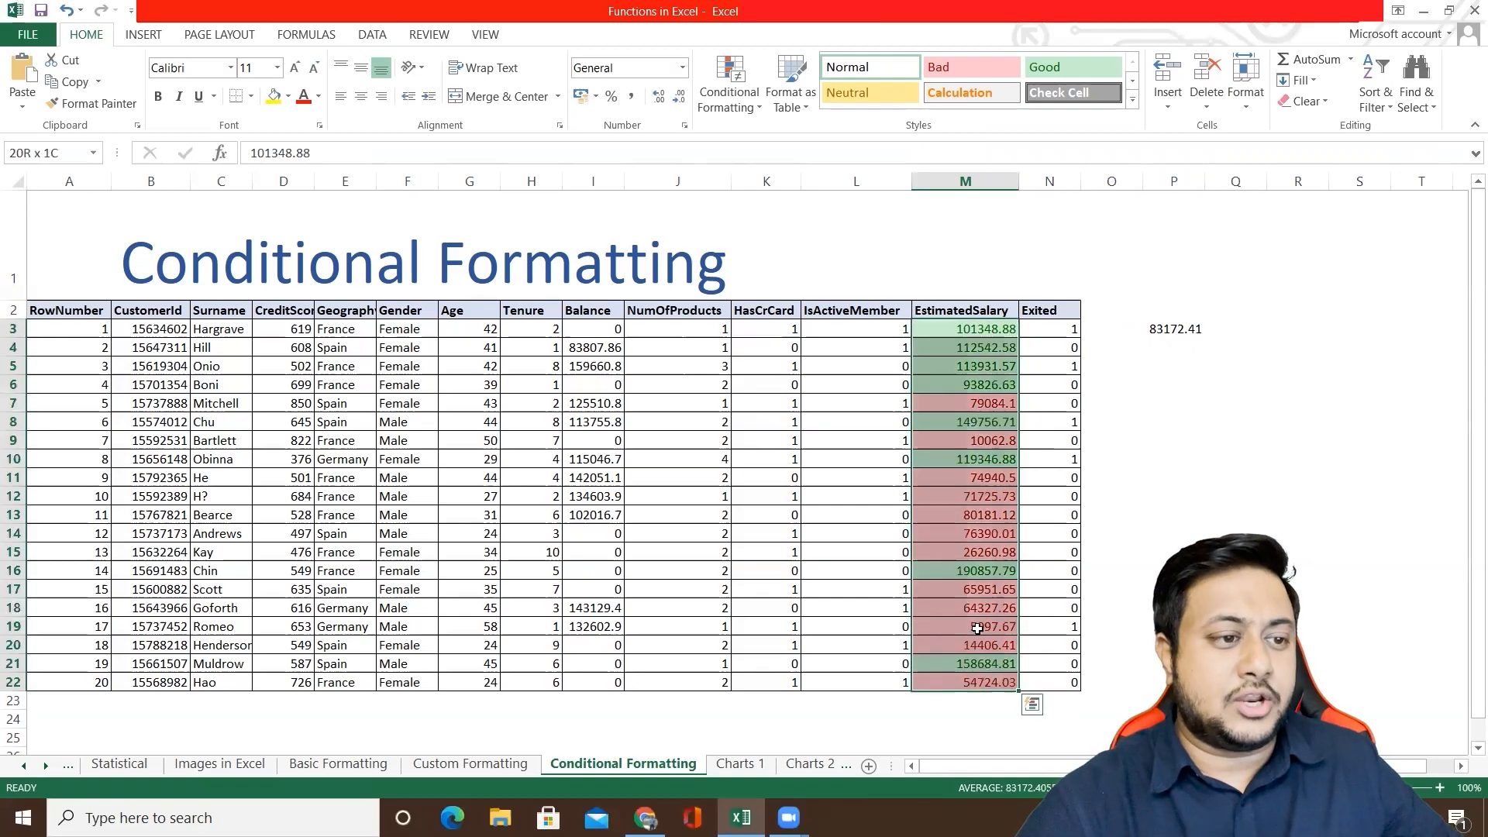
pyautogui.click(750, 113)
pyautogui.moveTo(772, 145)
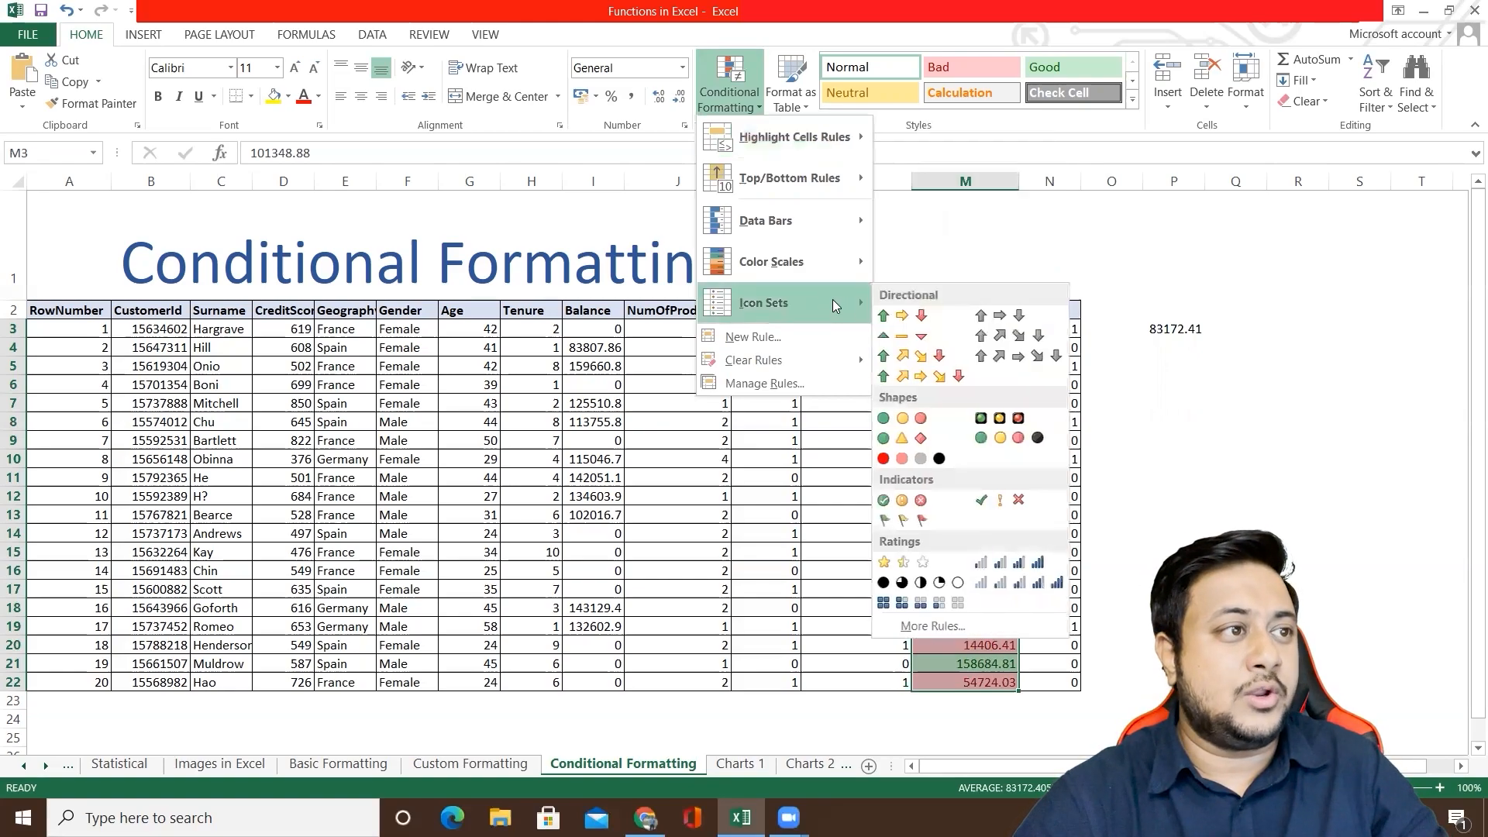
pyautogui.moveTo(804, 265)
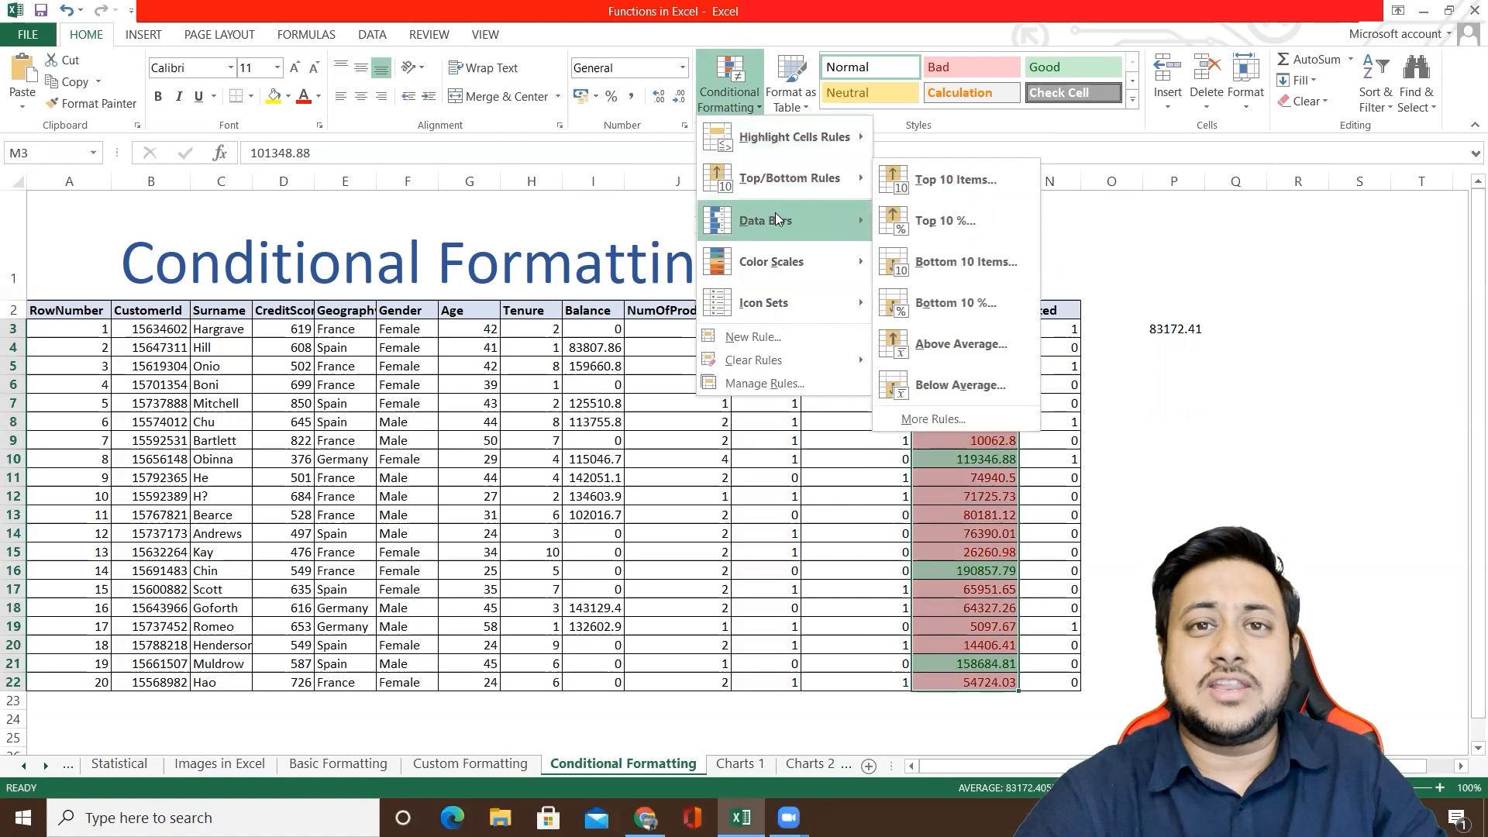
pyautogui.moveTo(776, 213)
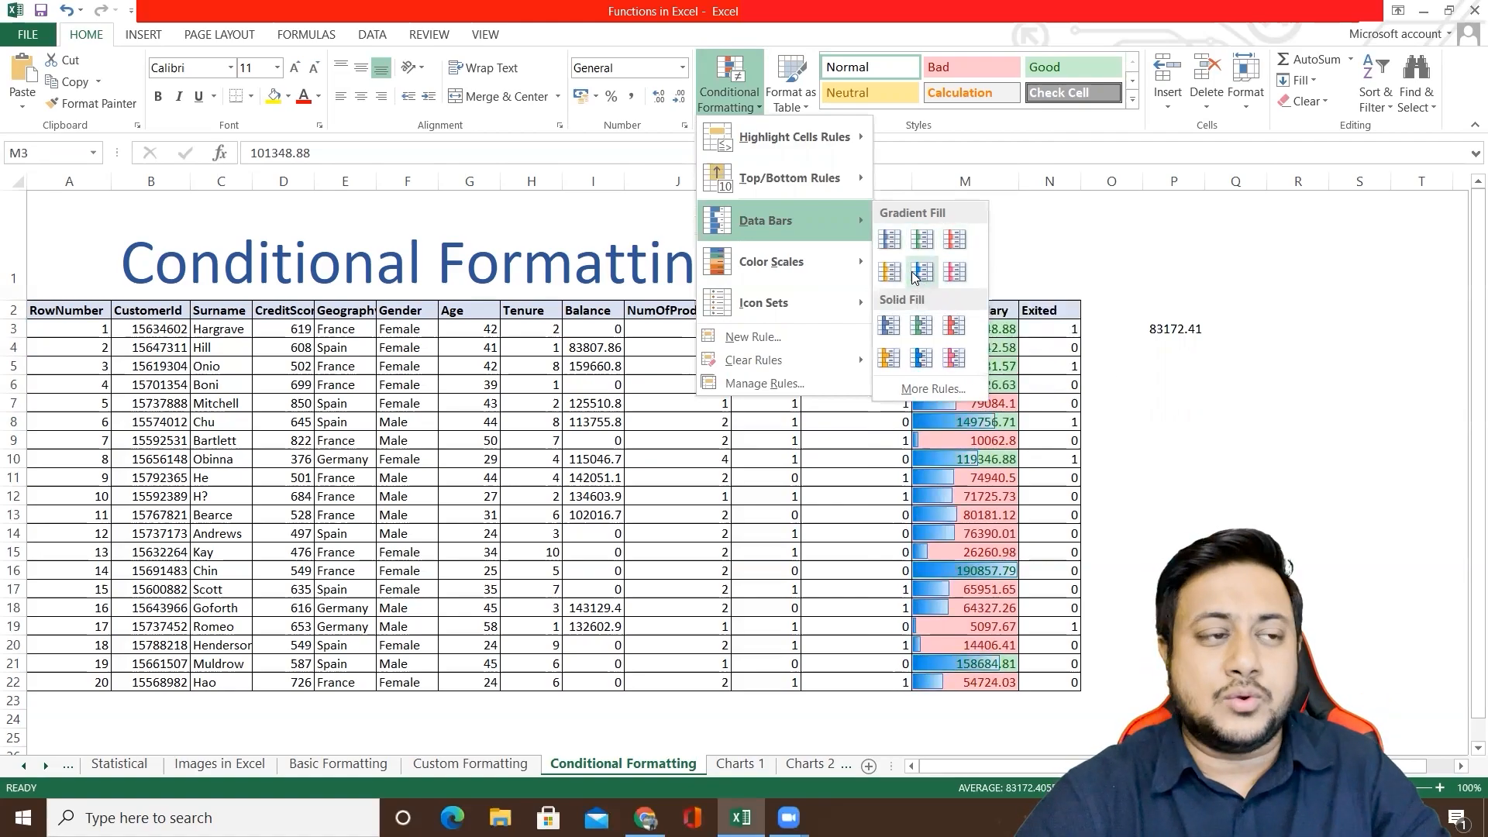
pyautogui.click(1012, 268)
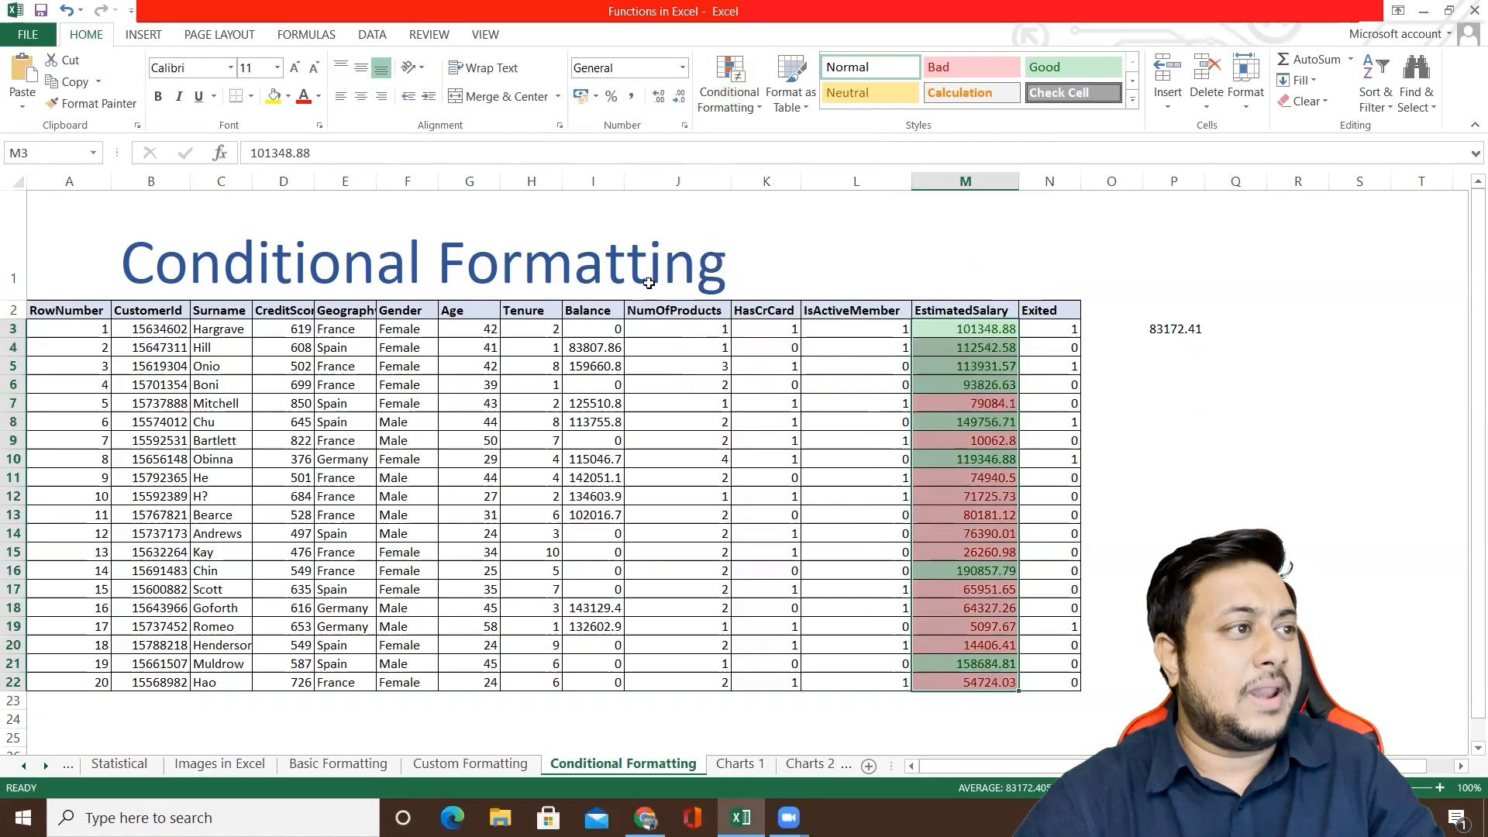
# Step: Start a new conditional formatting rule on the Balance range I2:I22 that formats the top 5 ranked values
pyautogui.click(591, 310)
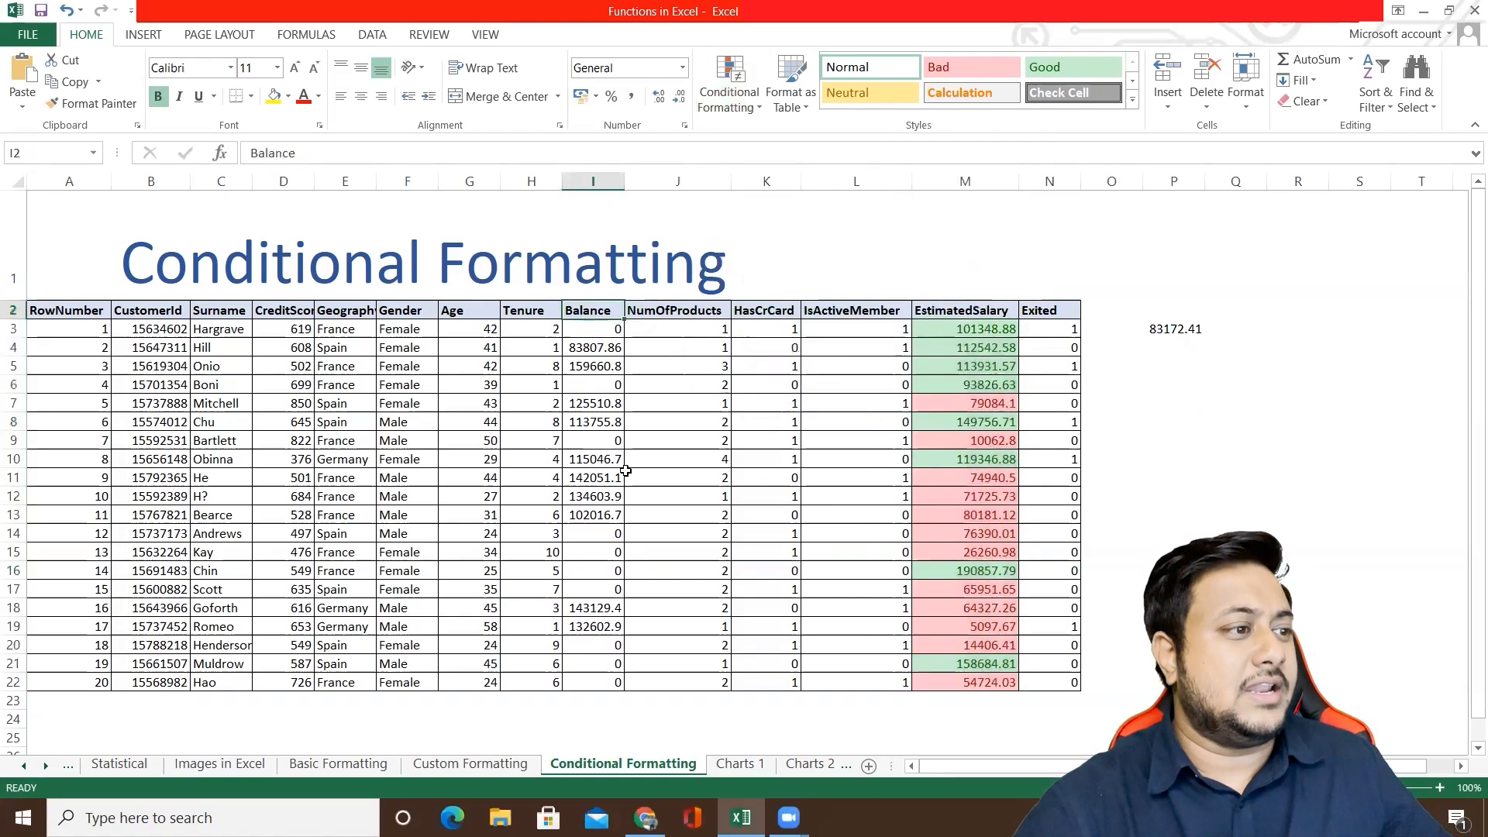
pyautogui.keyDown('shift'); pyautogui.click(598, 680); pyautogui.keyUp('shift')
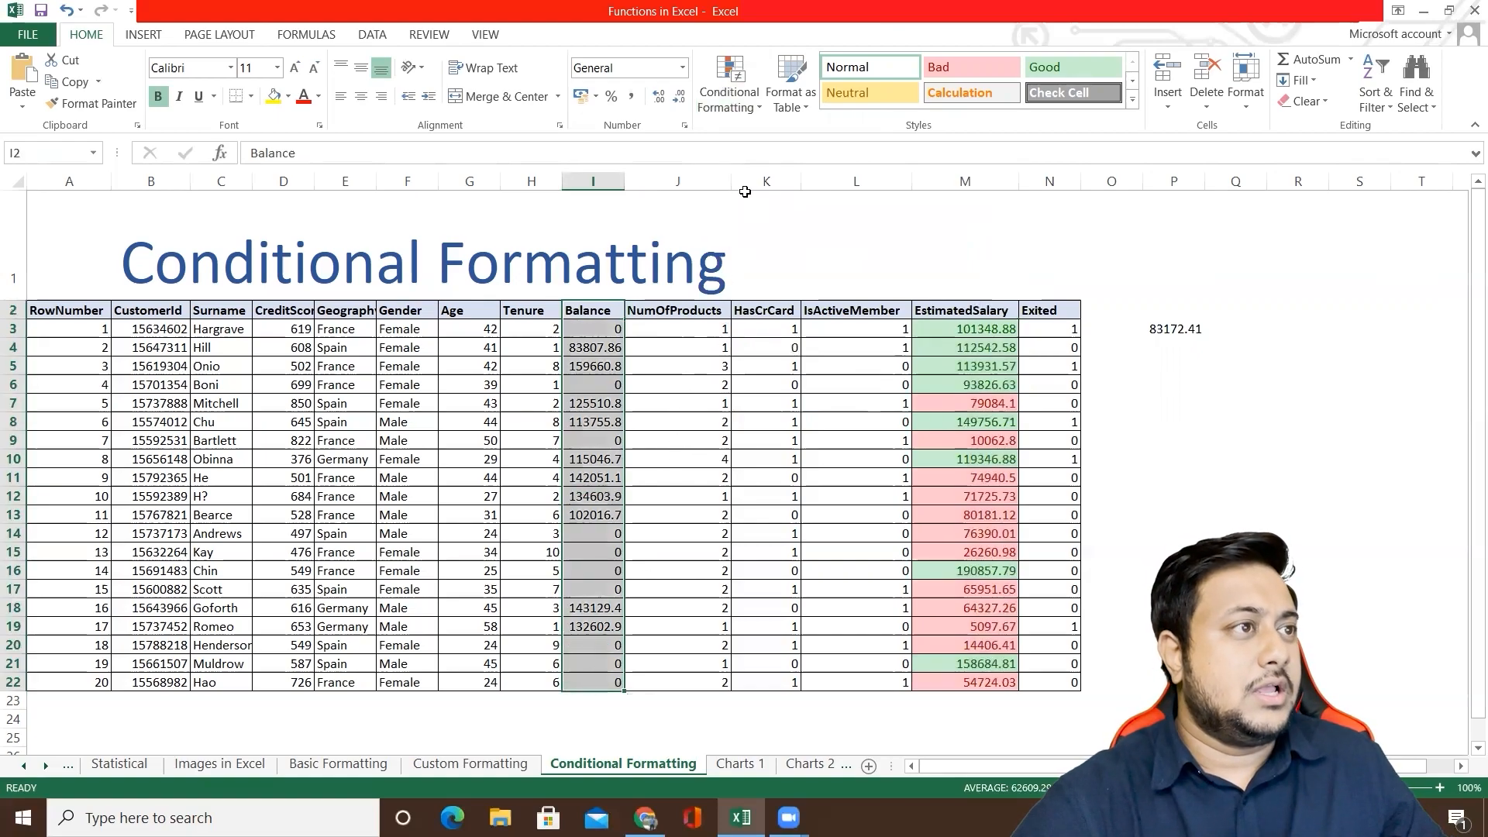
pyautogui.click(744, 102)
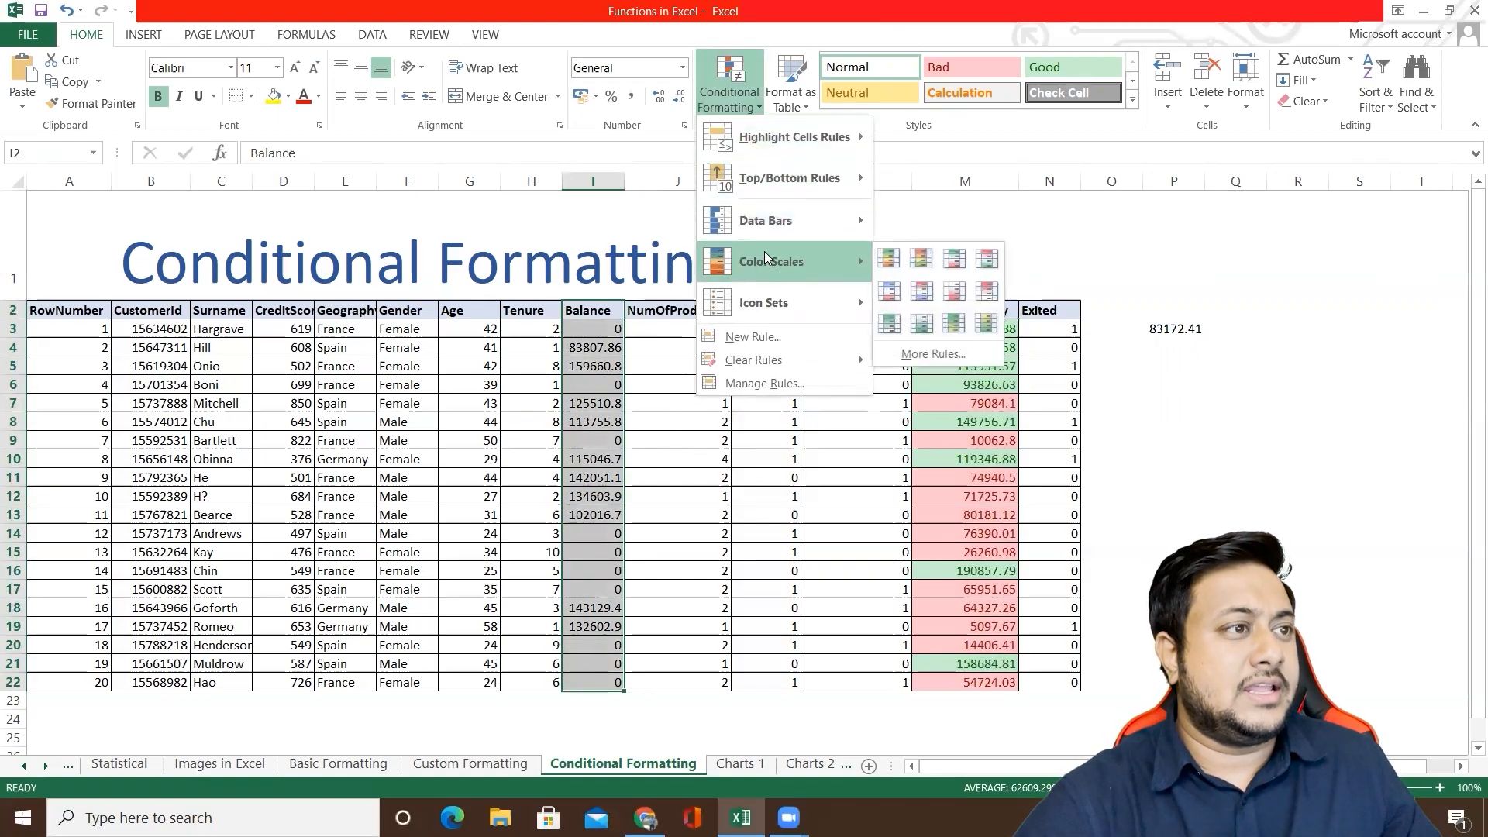
pyautogui.moveTo(780, 183)
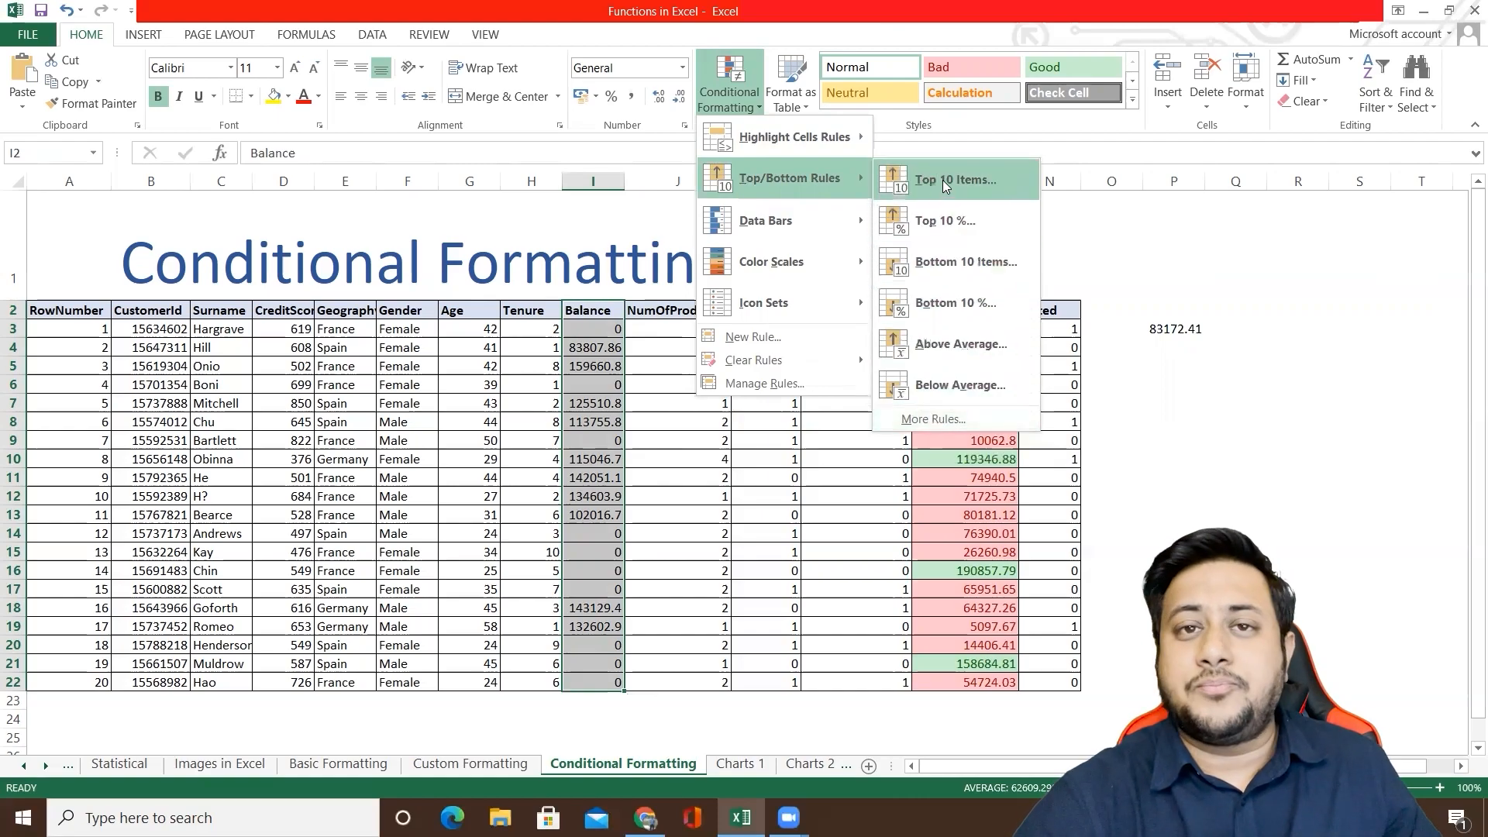
pyautogui.click(951, 418)
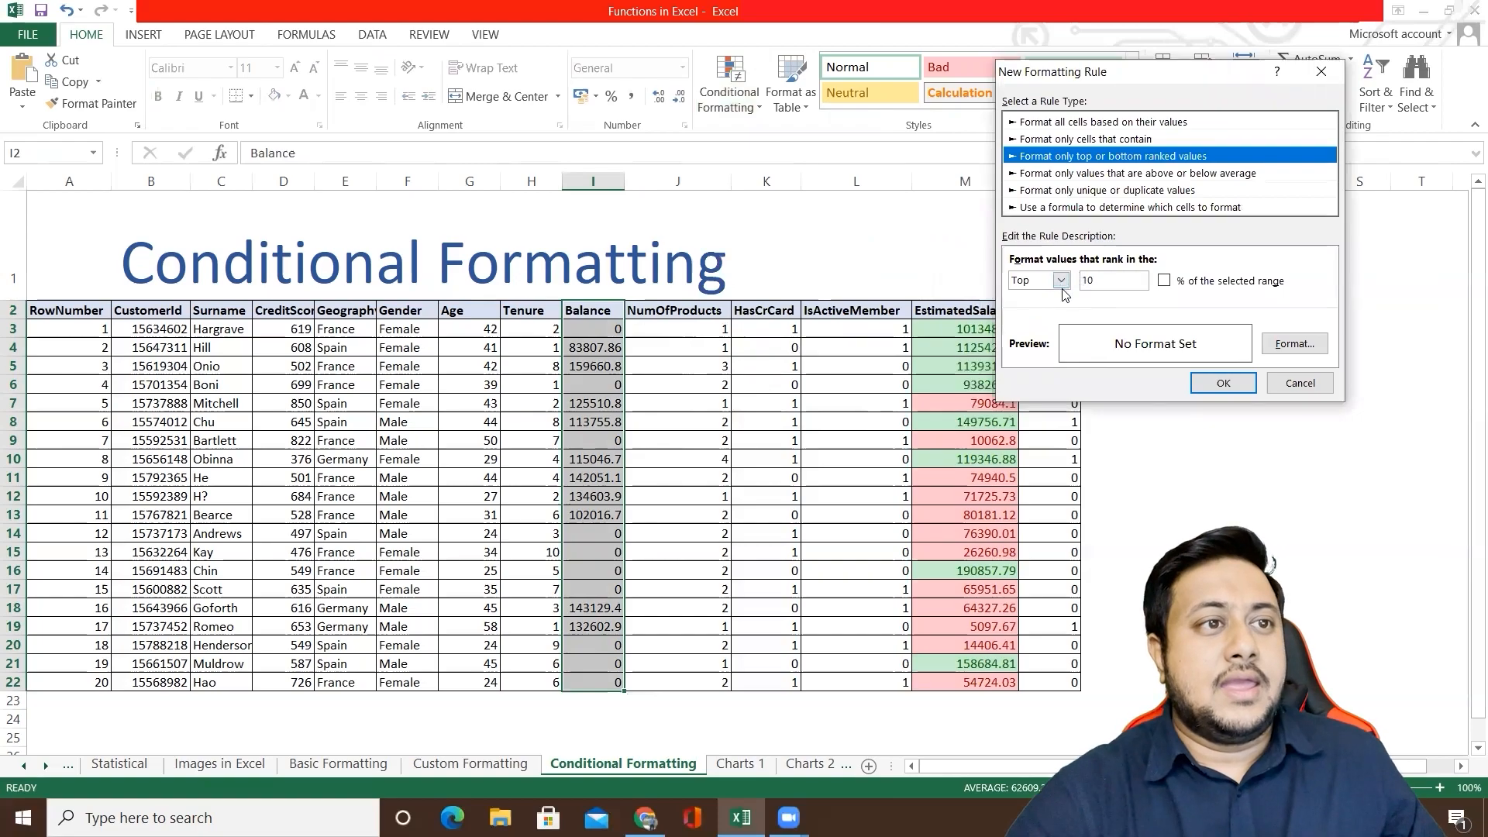
pyautogui.moveTo(1112, 281); pyautogui.dragTo(1060, 284)
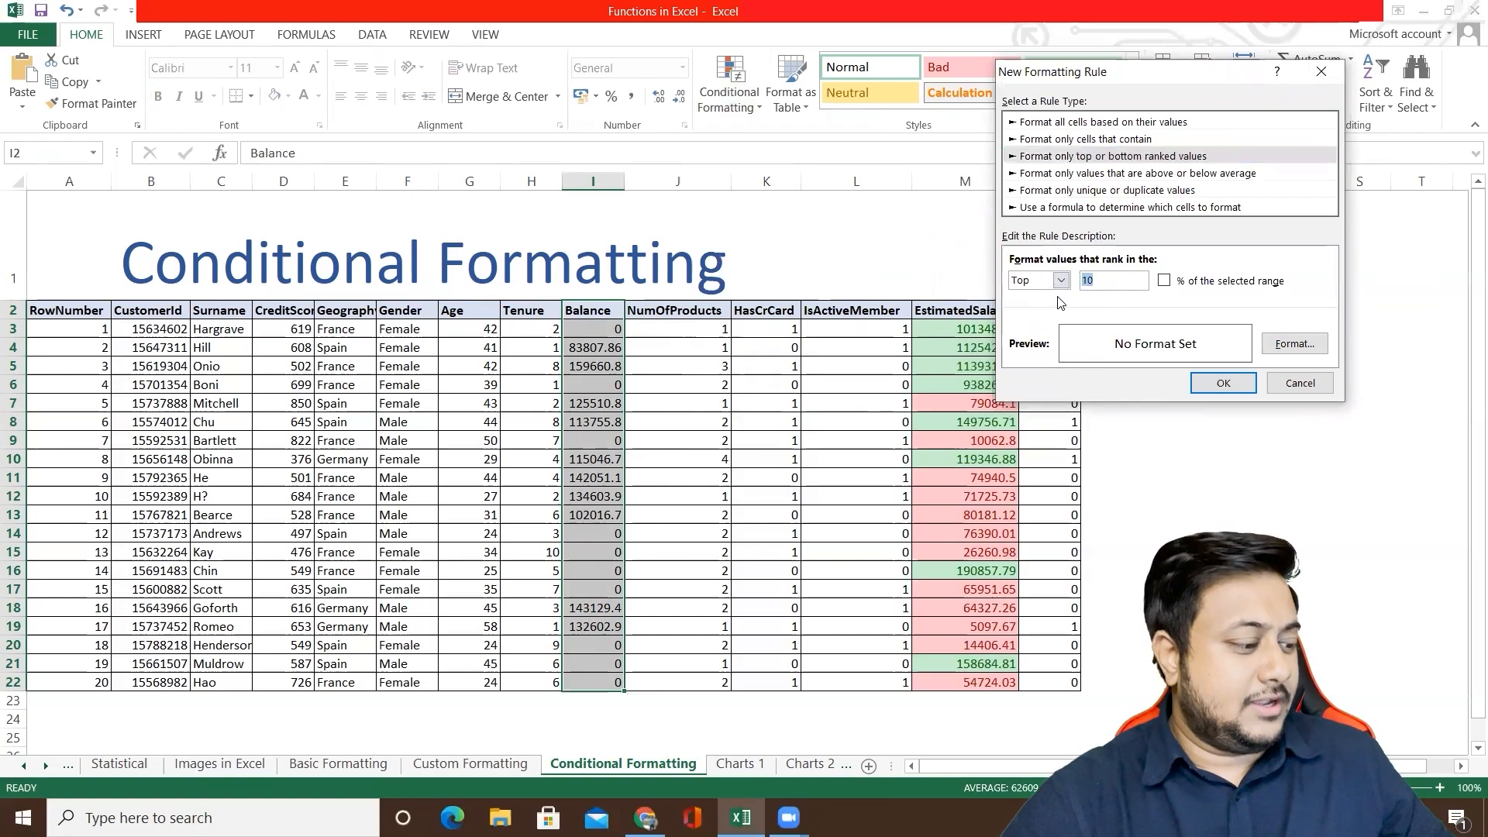
pyautogui.write('5')
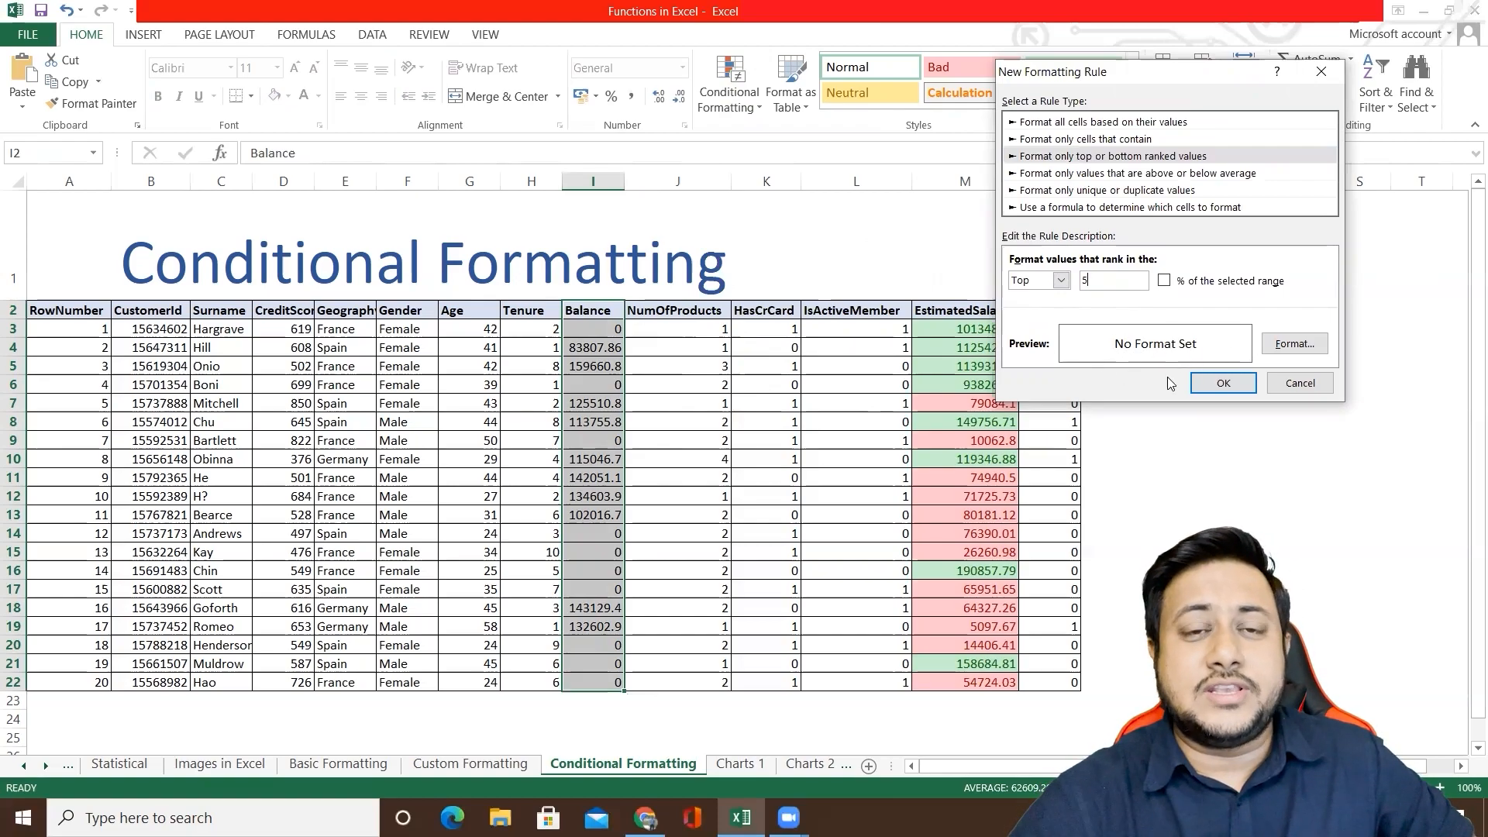
# Step: Give the top-ranked Balance rule a light blue fill and create the rule
pyautogui.click(1286, 345)
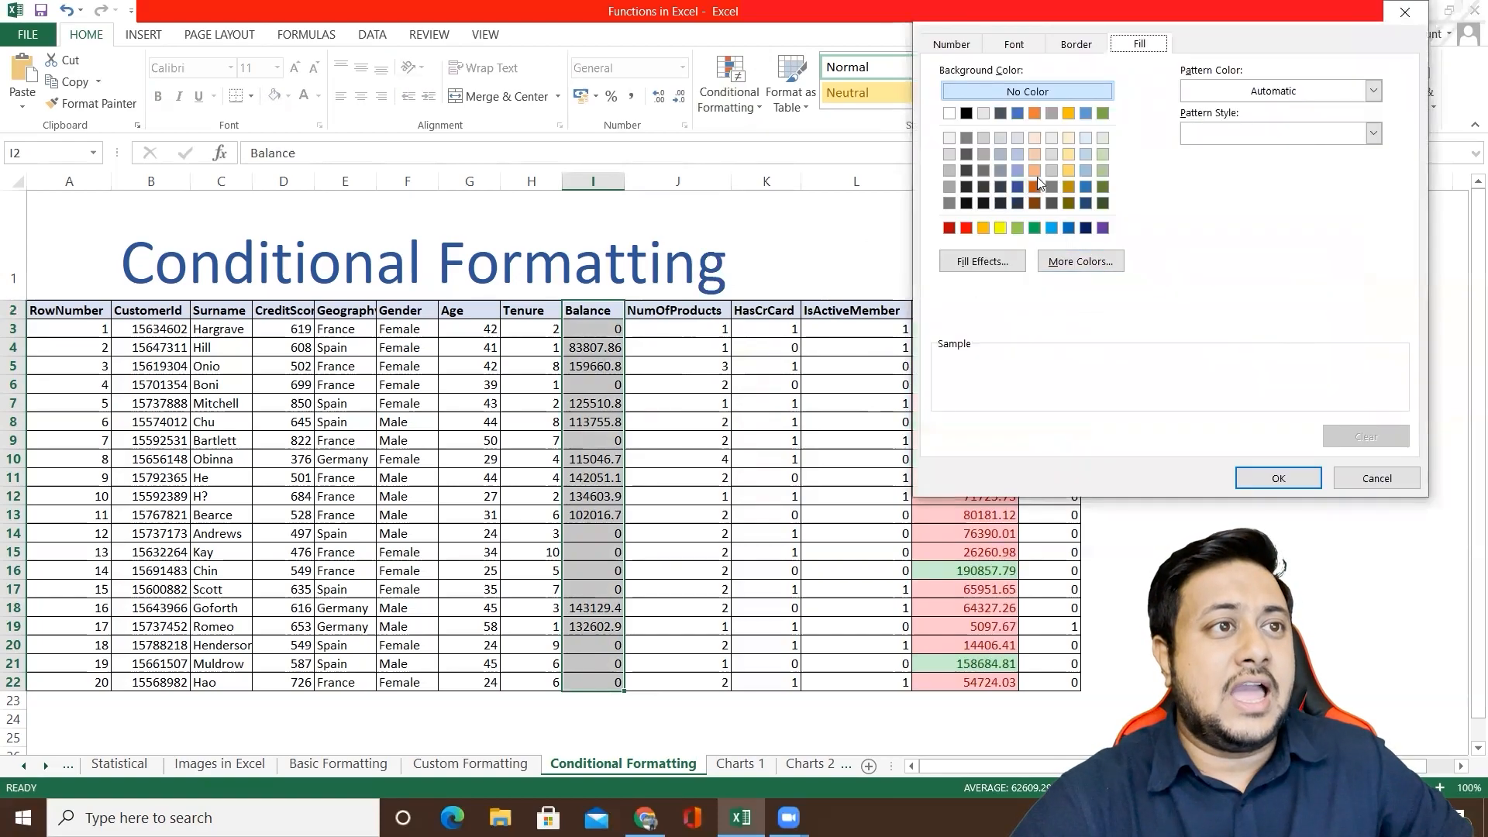
pyautogui.click(1085, 170)
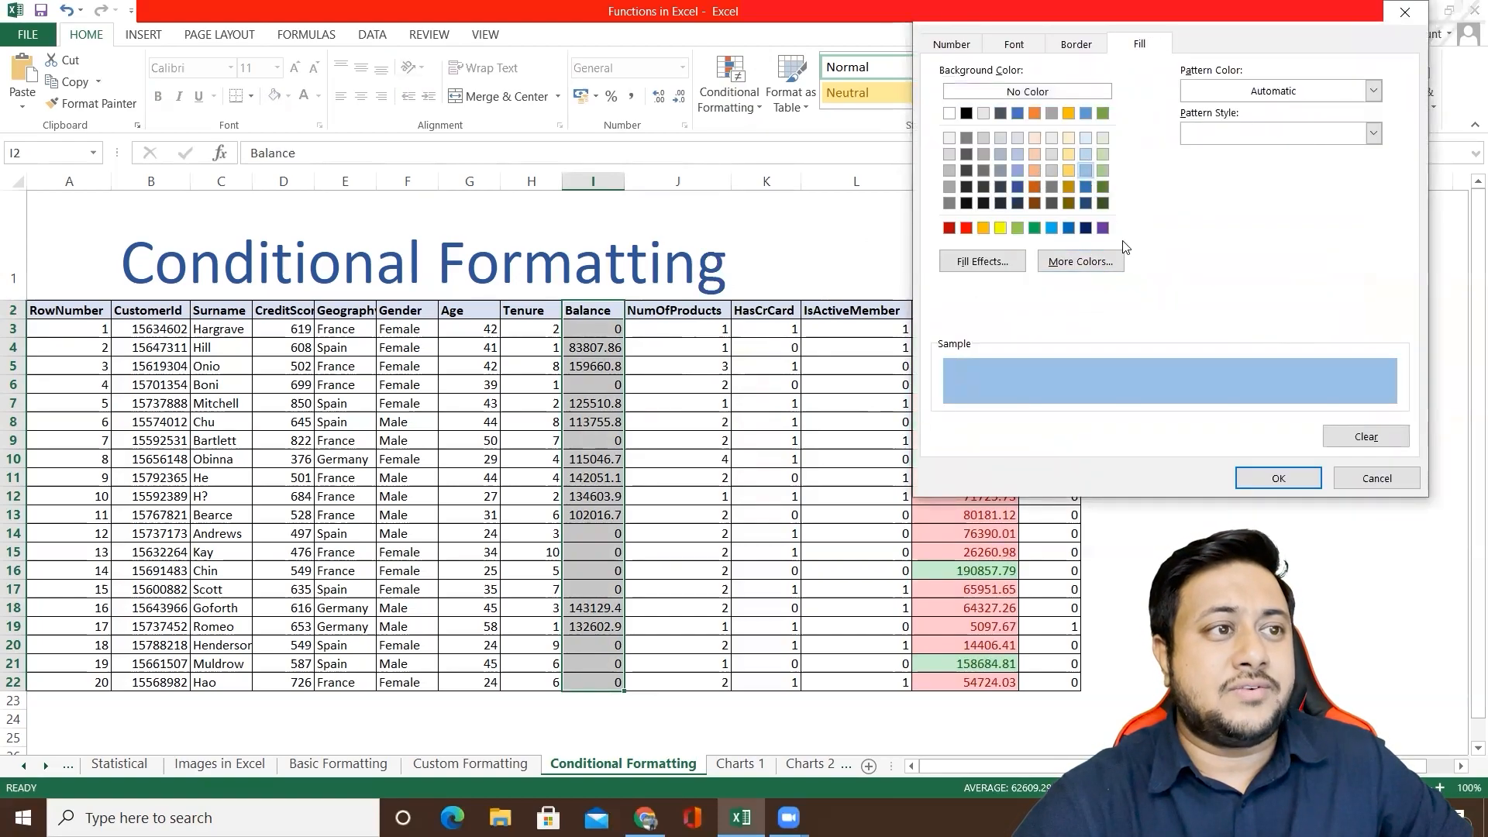
pyautogui.click(1275, 476)
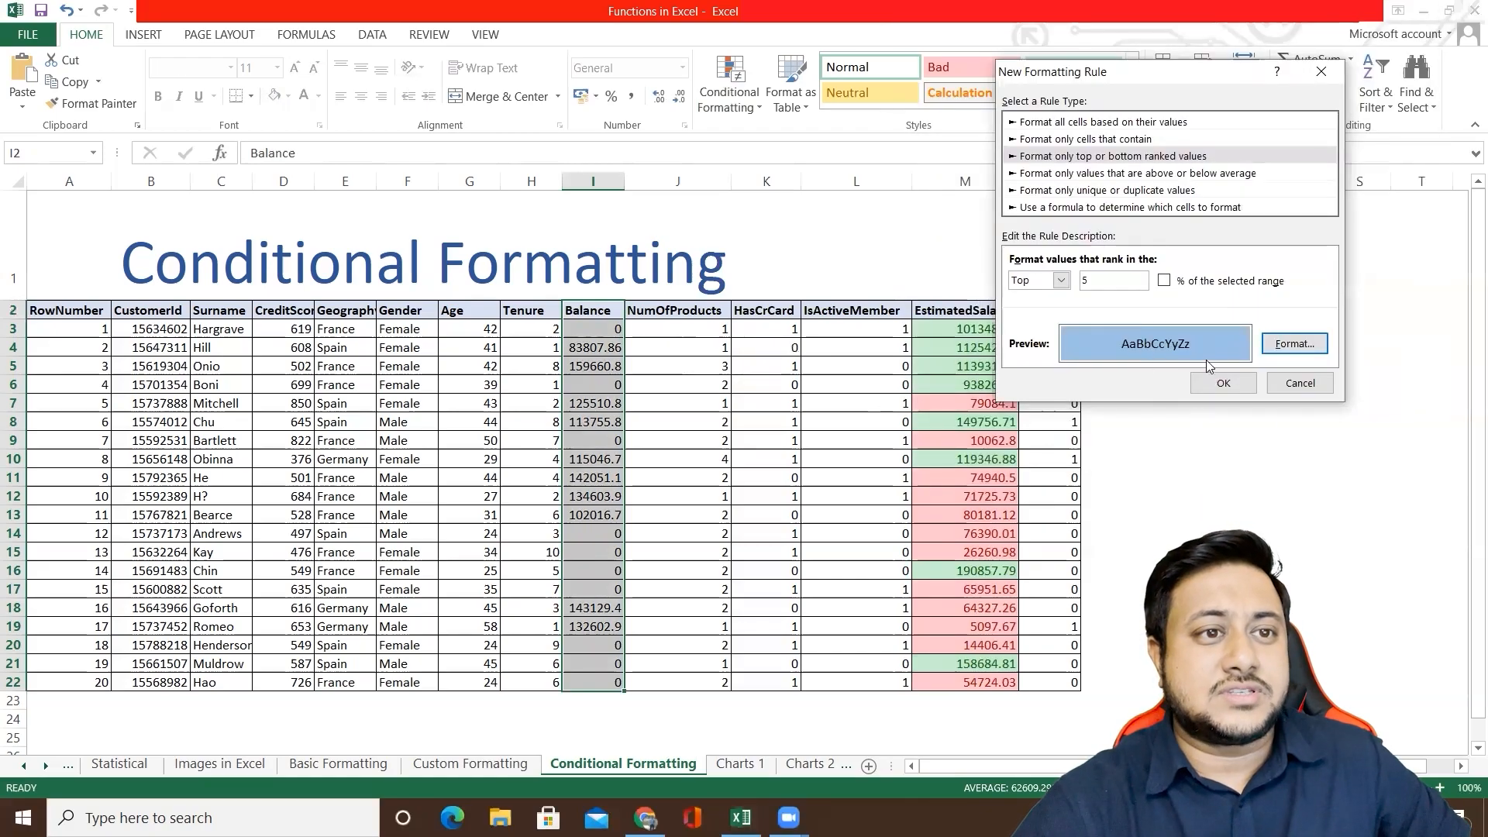
pyautogui.click(1226, 383)
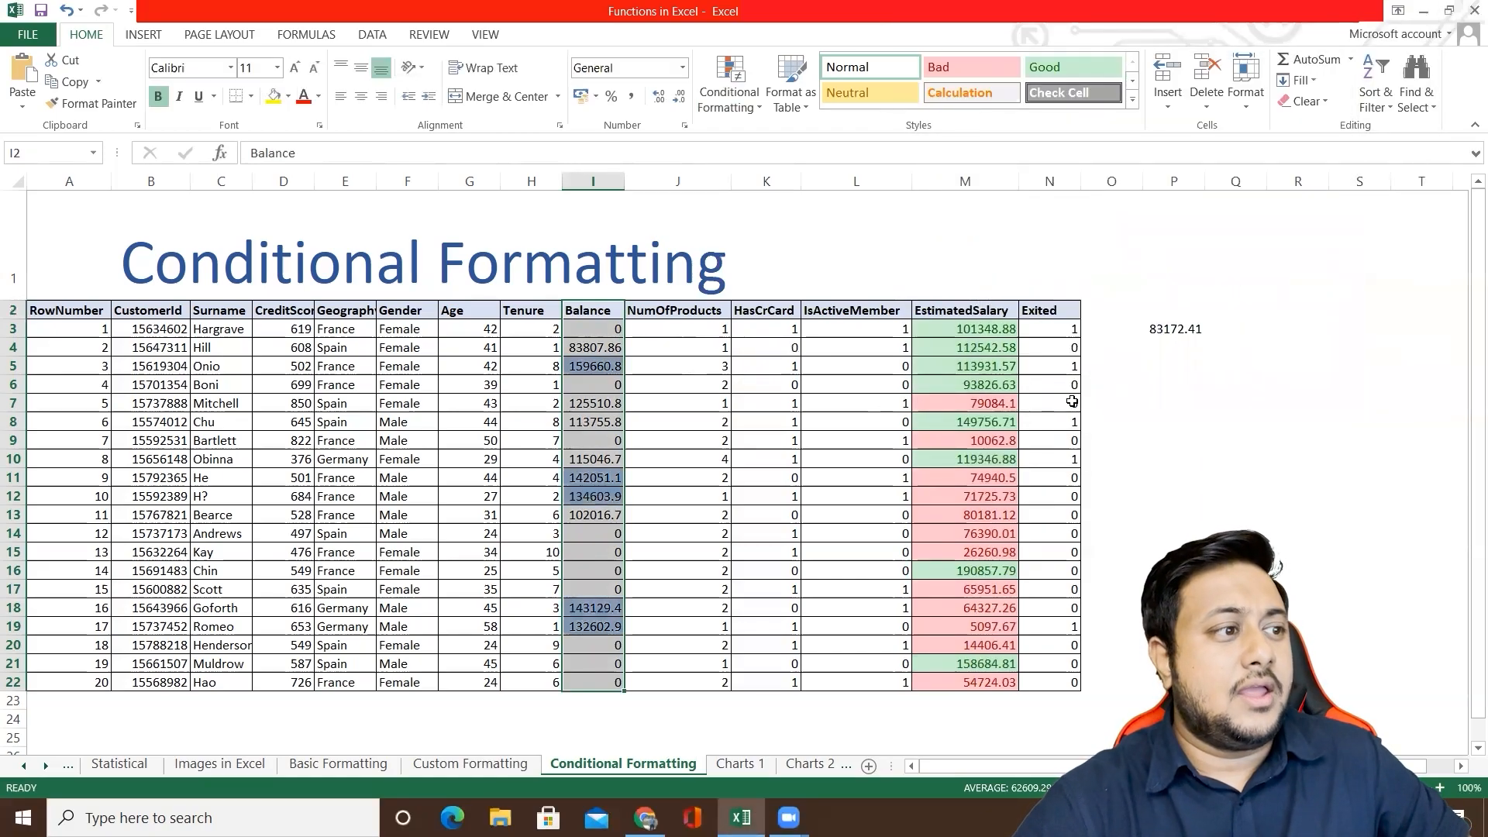
# Step: Examine the highlighted Balance values and the matching surnames in their rows
pyautogui.click(625, 383)
pyautogui.click(597, 366)
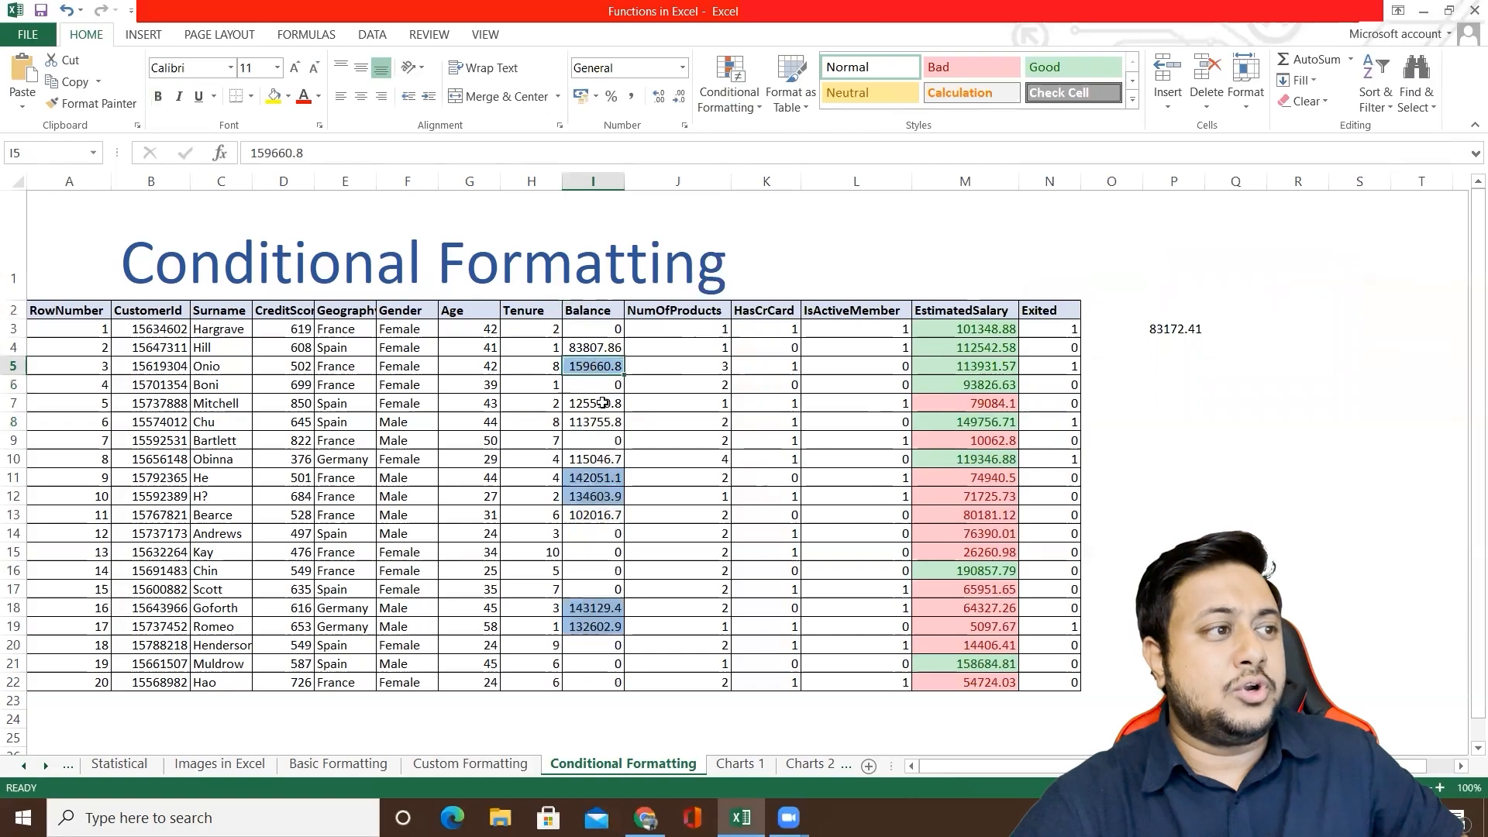
pyautogui.moveTo(611, 477); pyautogui.dragTo(613, 497)
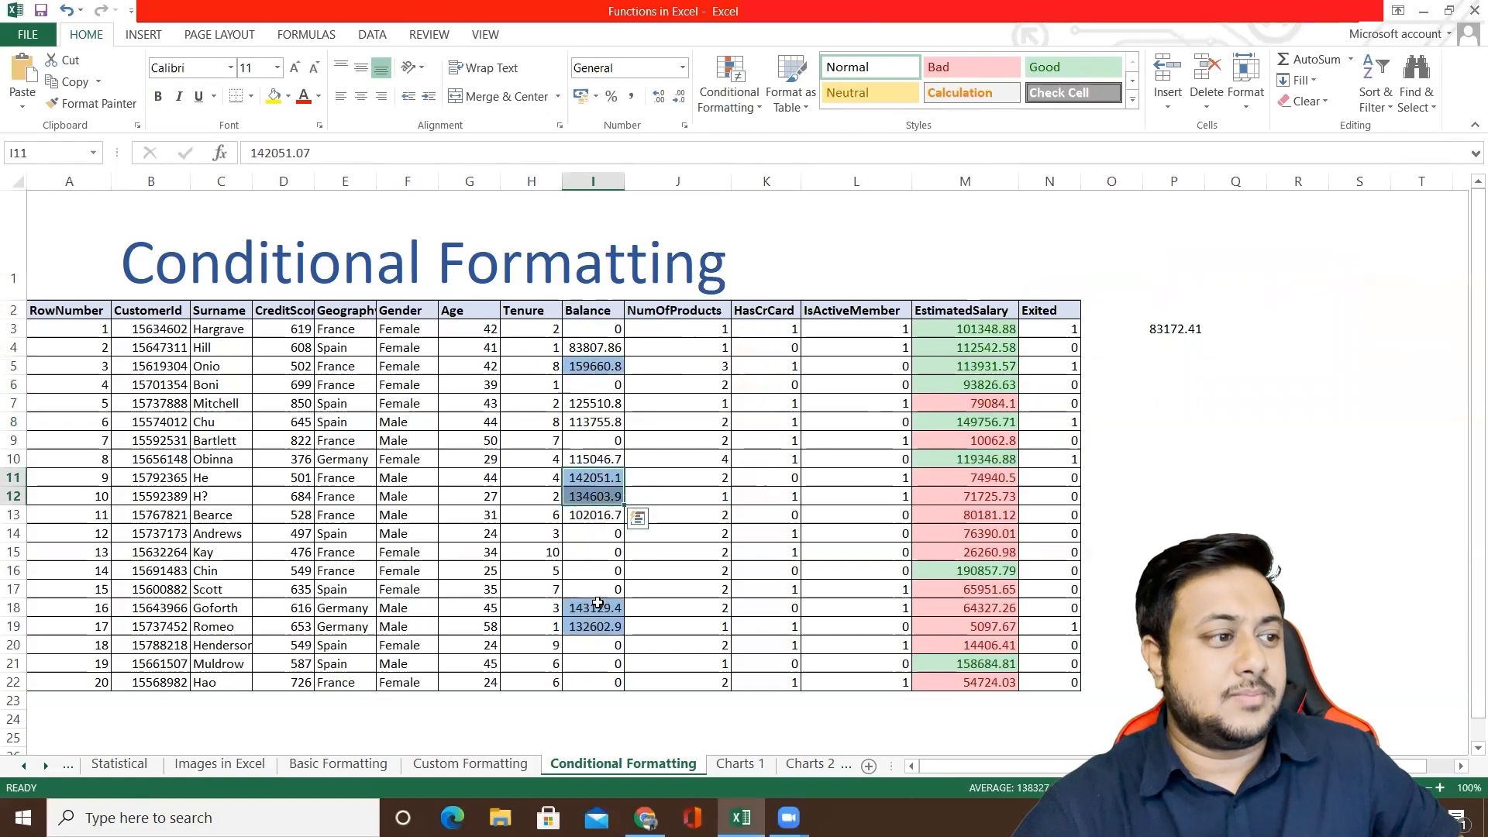
pyautogui.moveTo(596, 605); pyautogui.dragTo(597, 625)
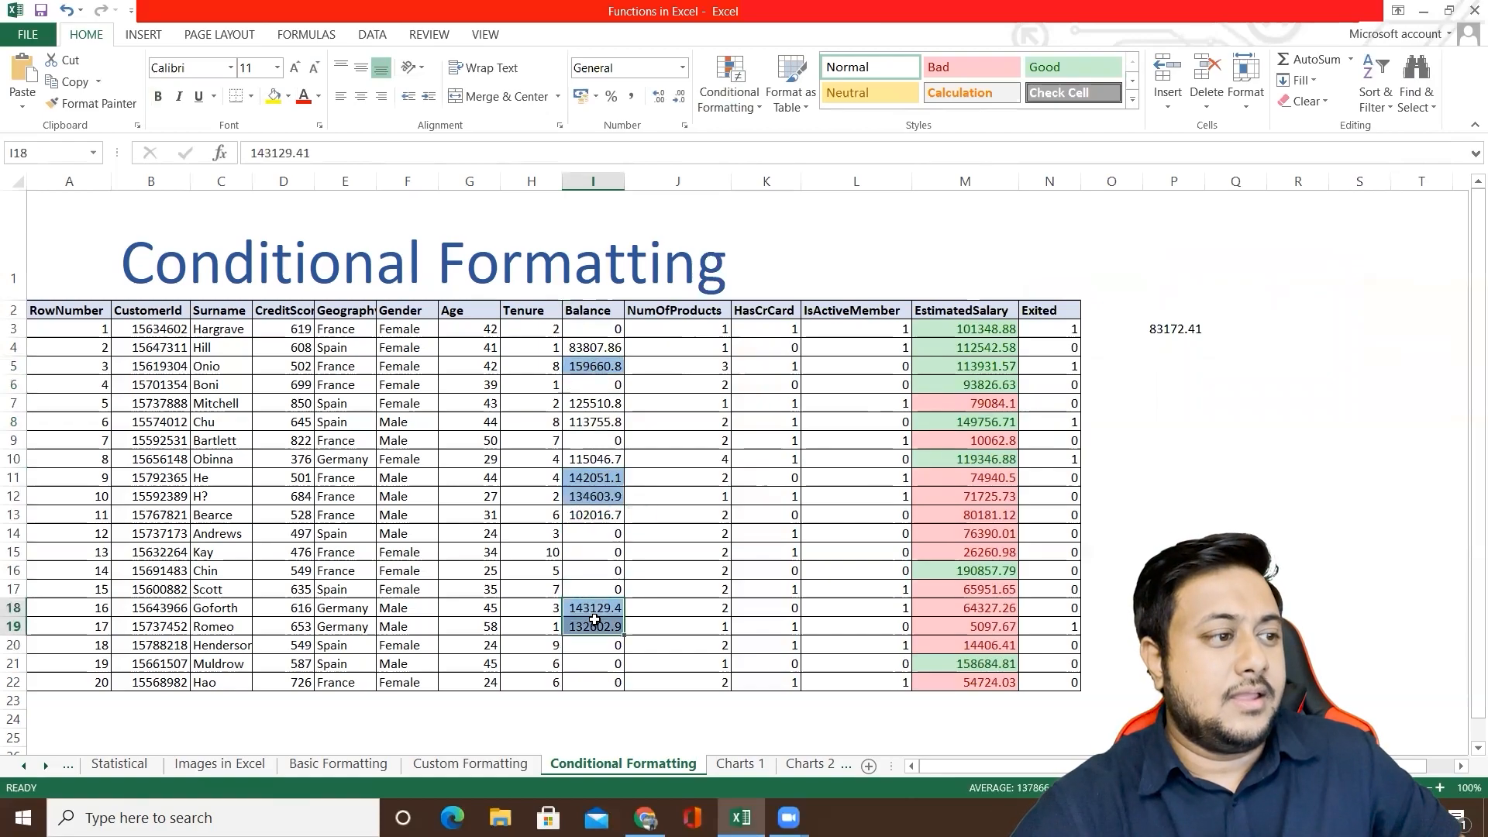
pyautogui.click(203, 369)
pyautogui.click(224, 465)
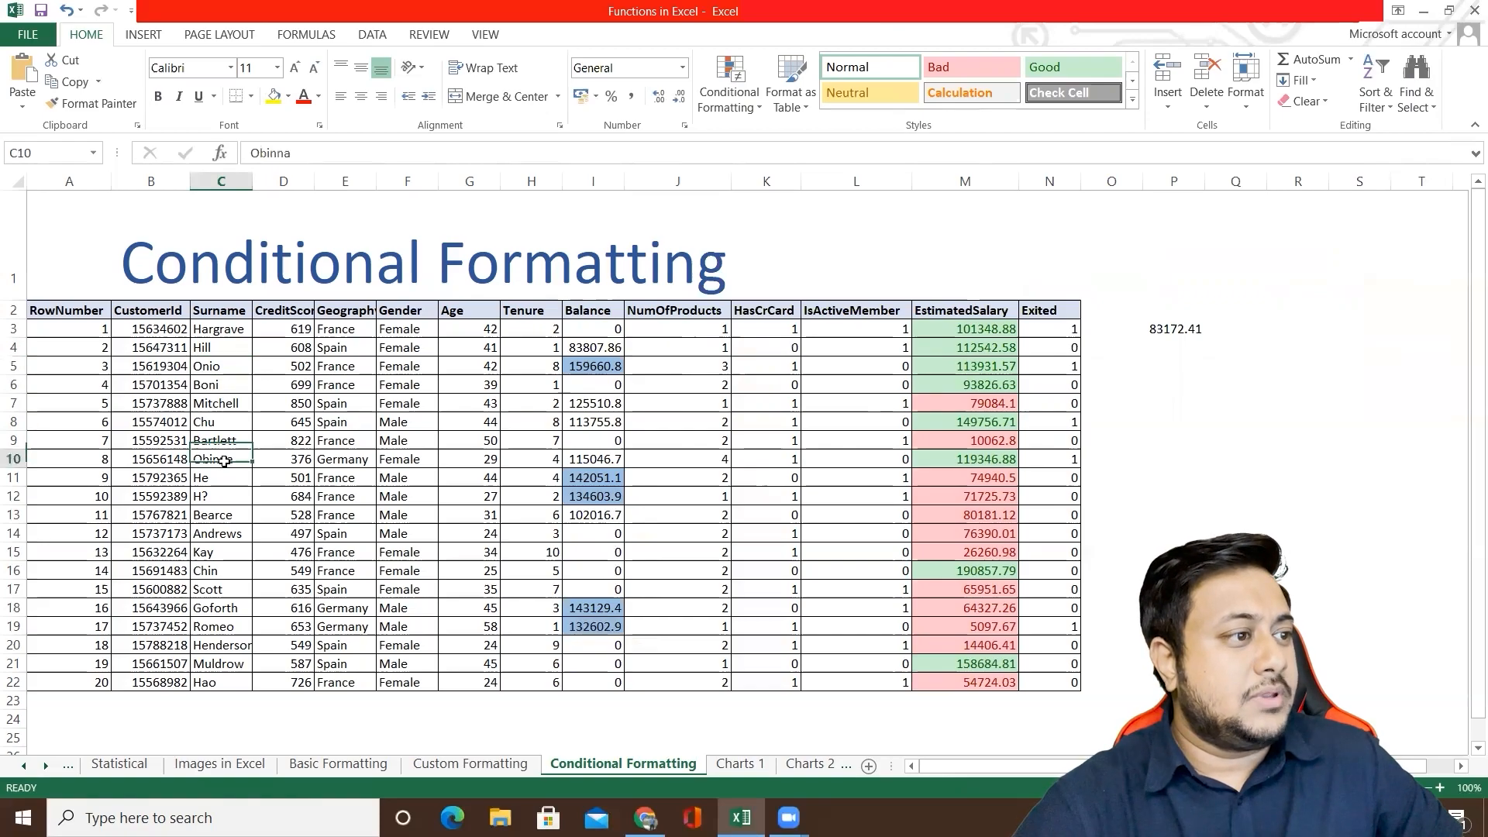
pyautogui.click(222, 478)
pyautogui.click(213, 499)
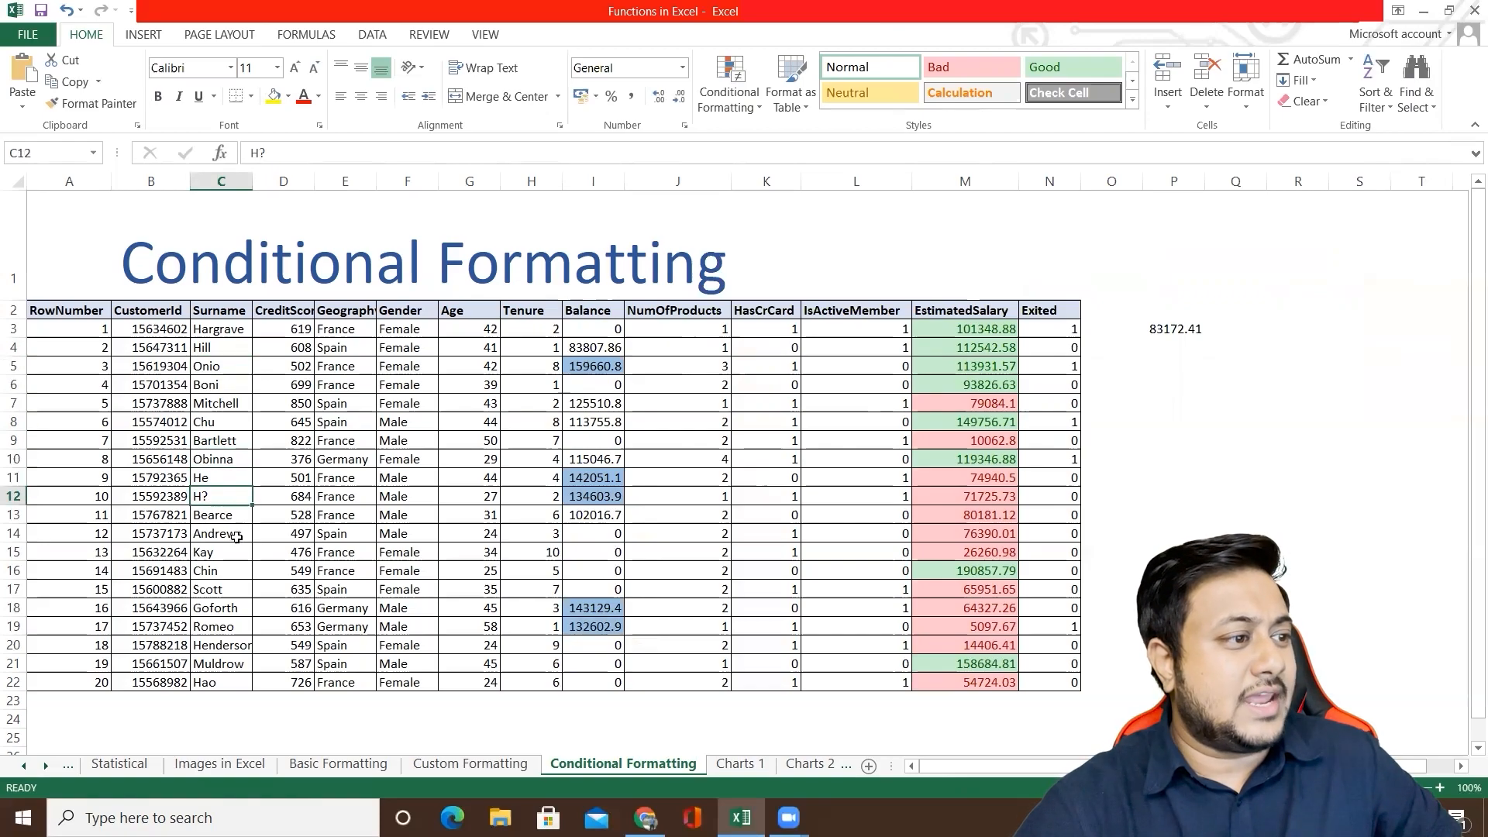
pyautogui.click(220, 610)
pyautogui.click(220, 630)
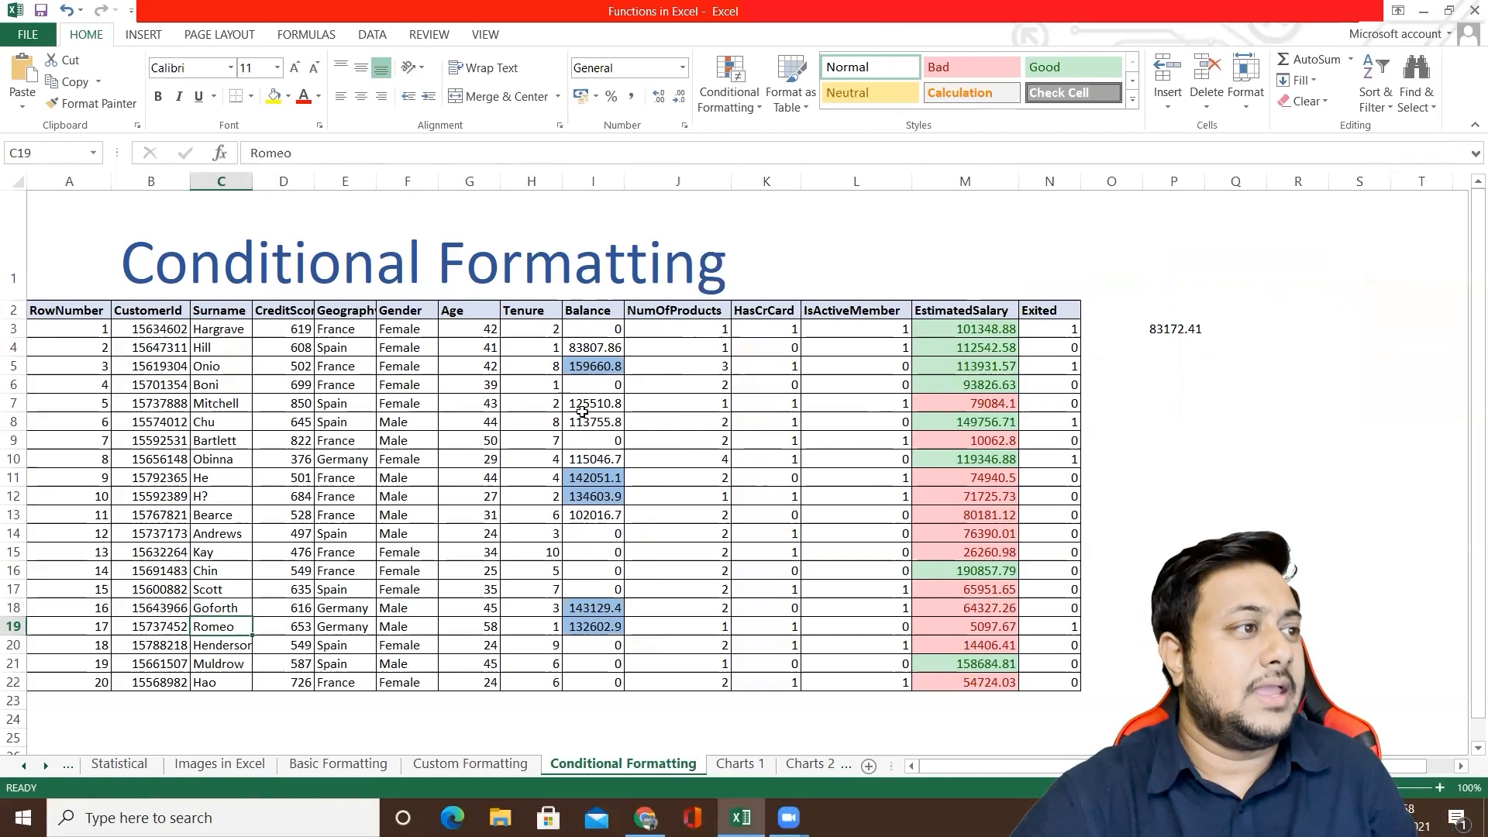
pyautogui.click(605, 330)
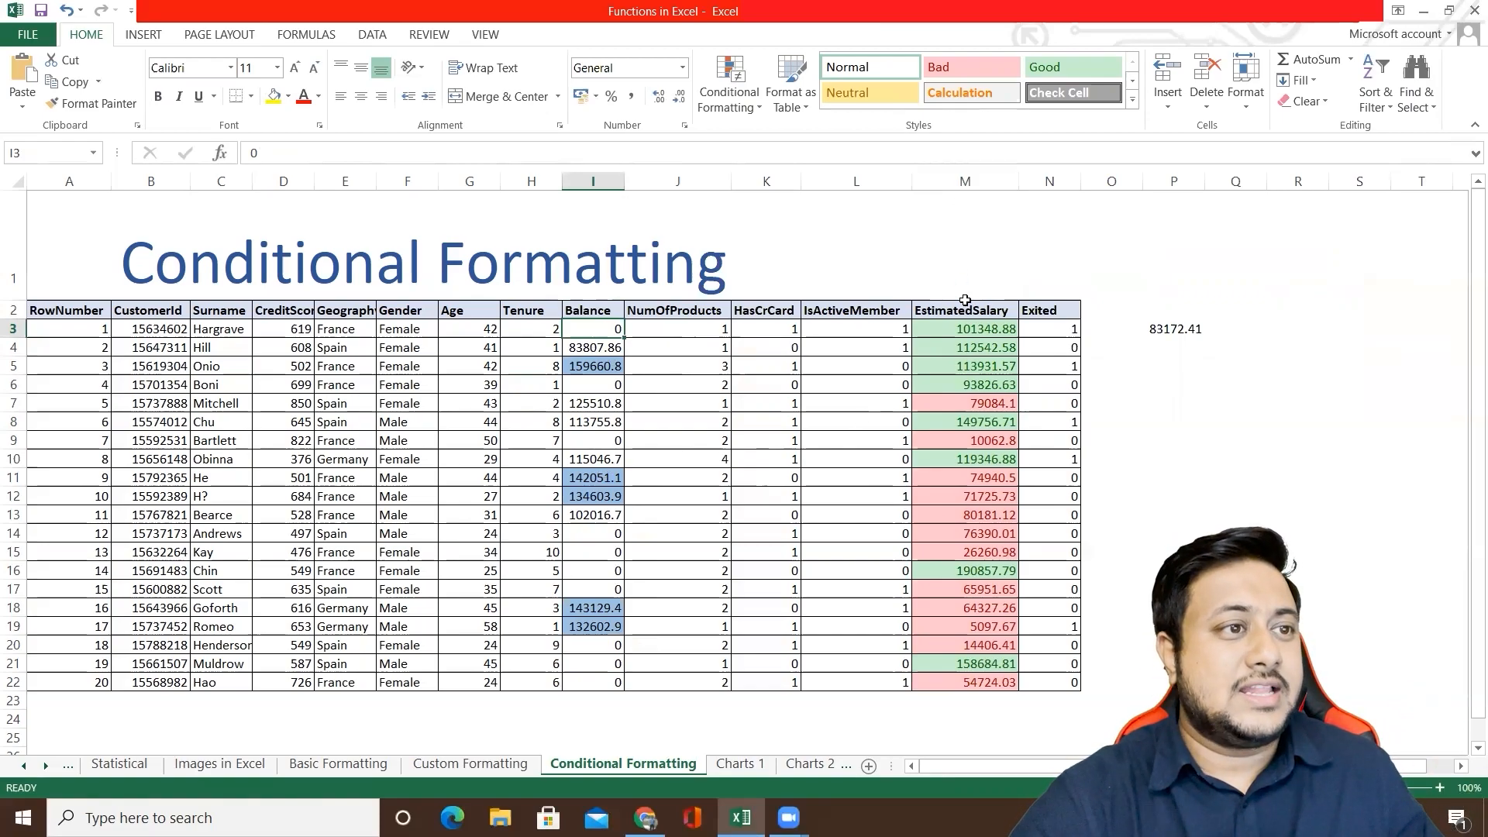
# Step: Open the conditional formatting rules for column M and review the less-than rule's settings without changing them
pyautogui.click(968, 347)
pyautogui.press('Up')
pyautogui.press('Up')
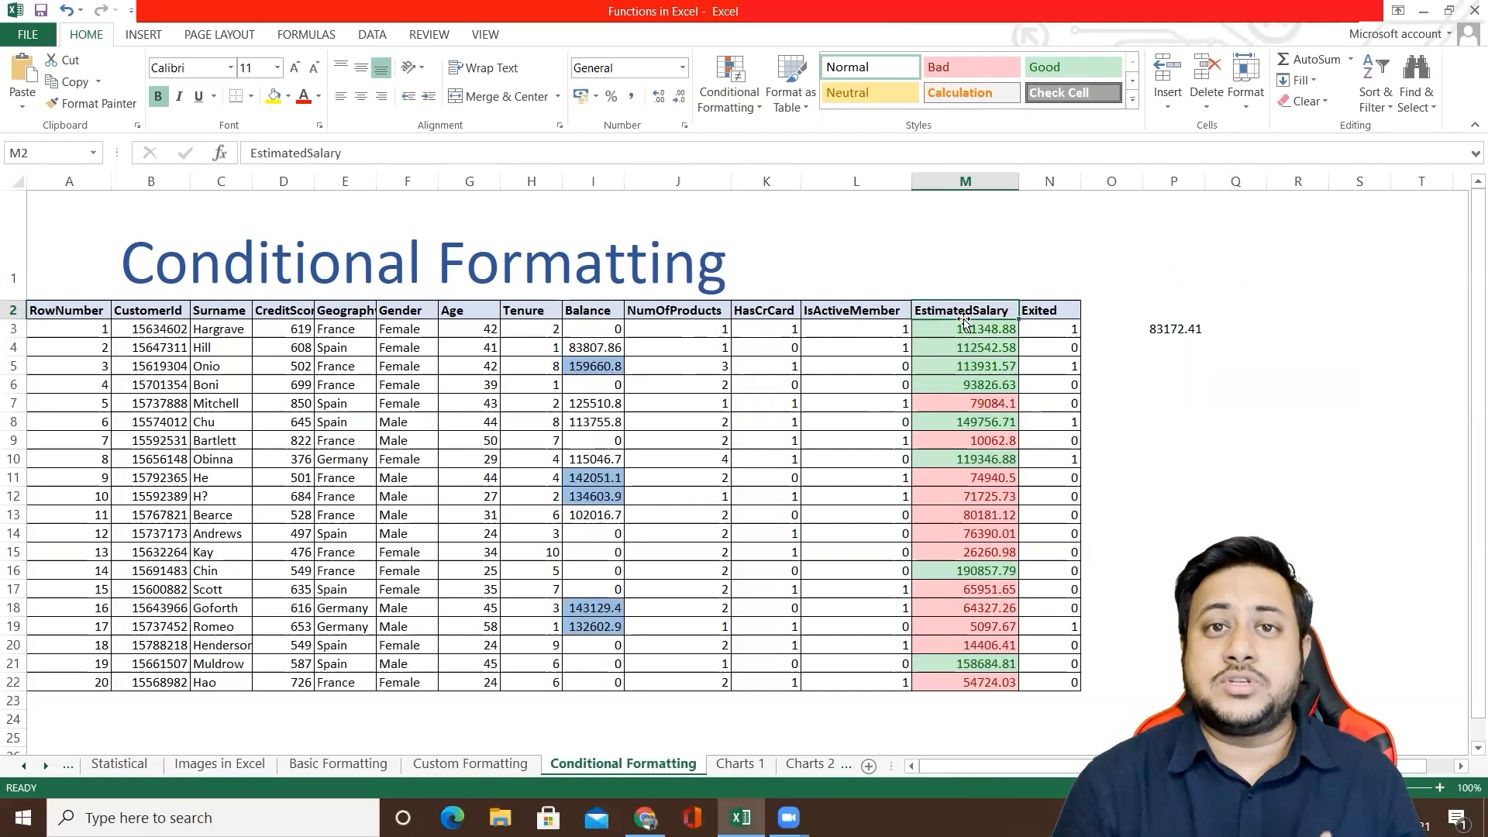
pyautogui.click(969, 183)
pyautogui.click(721, 103)
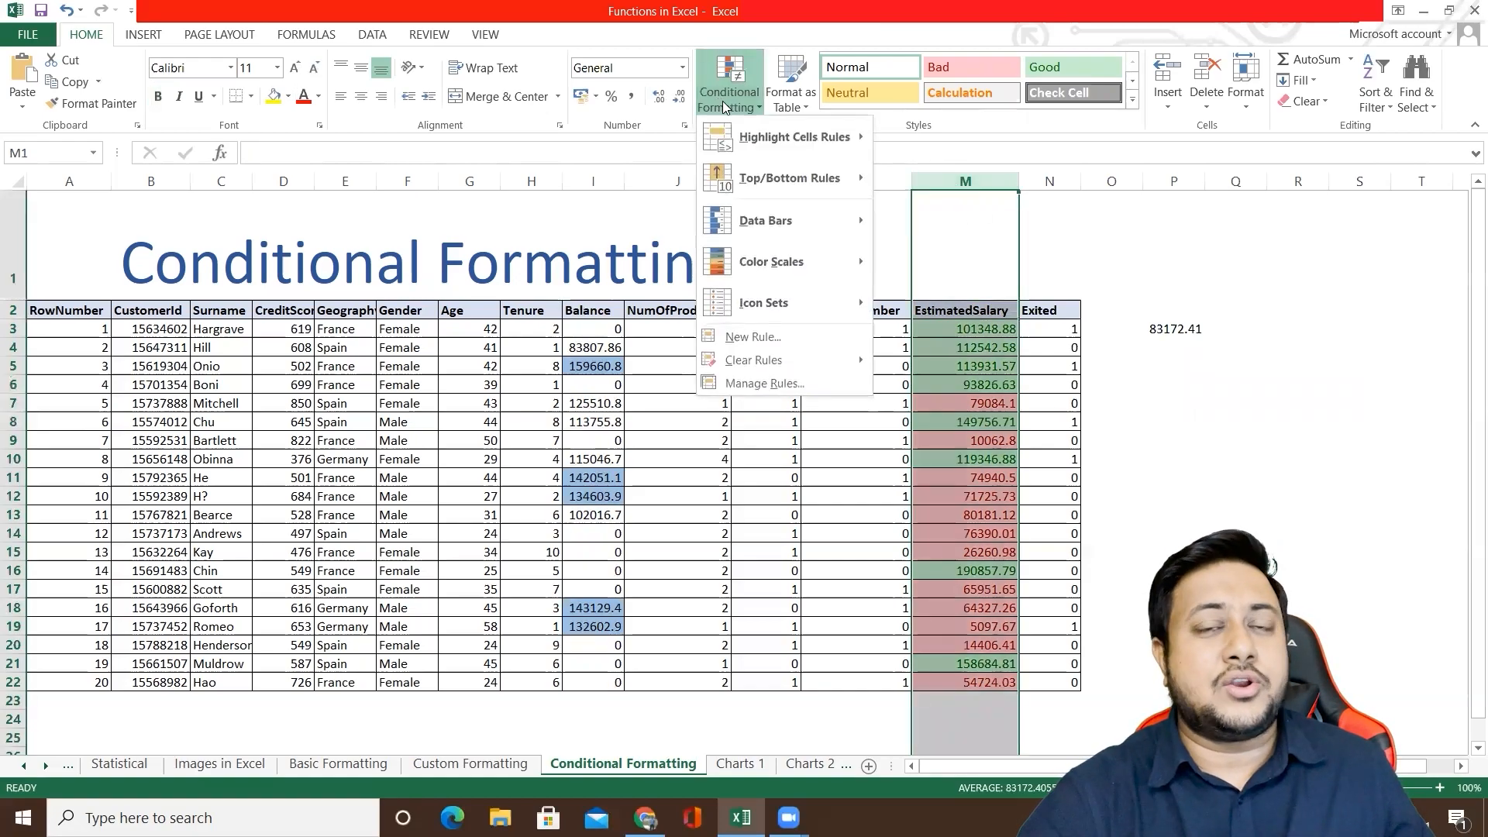
pyautogui.click(779, 385)
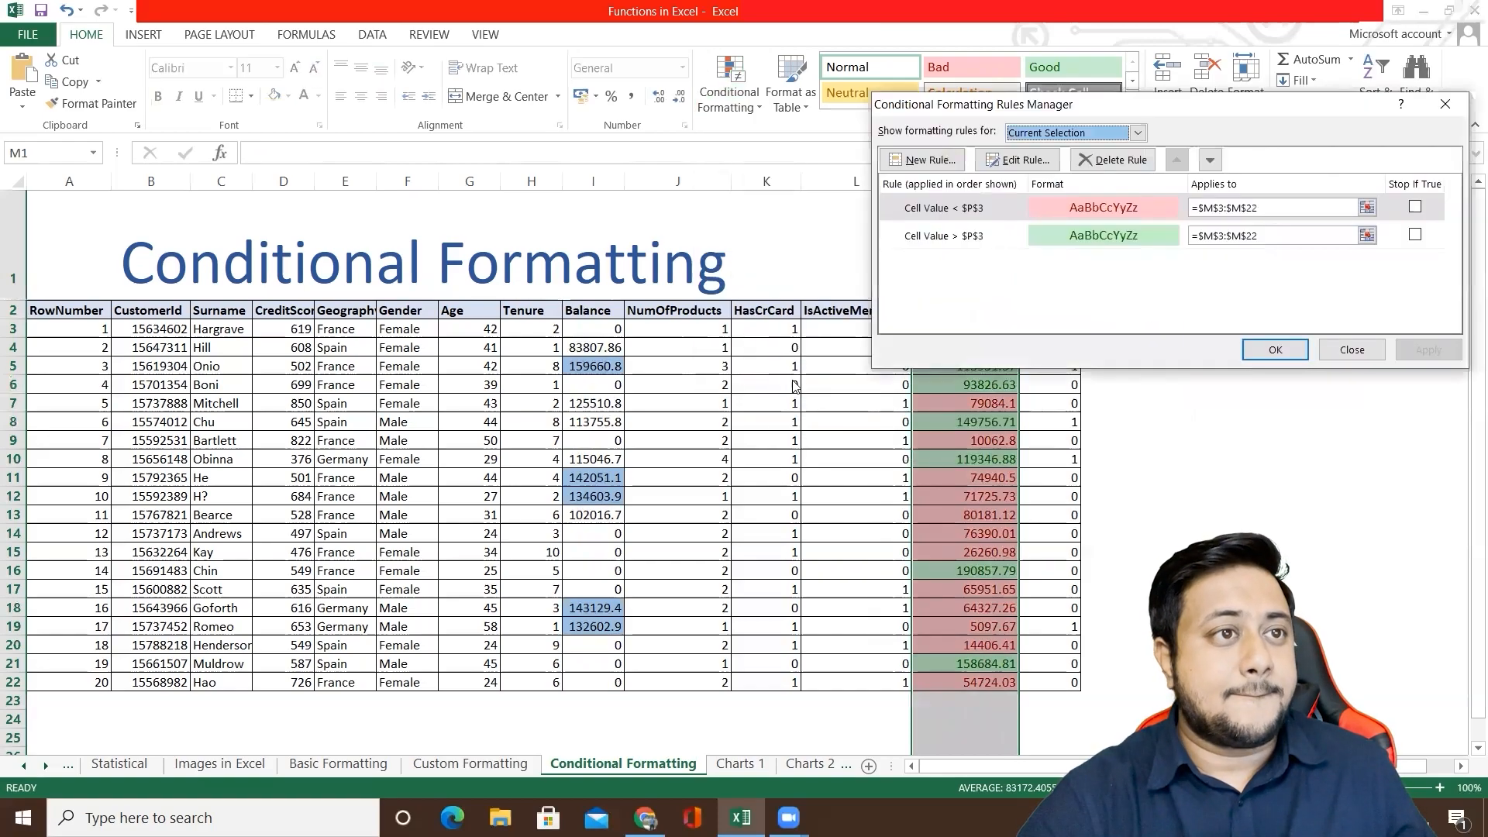
pyautogui.moveTo(1101, 109); pyautogui.dragTo(888, 215)
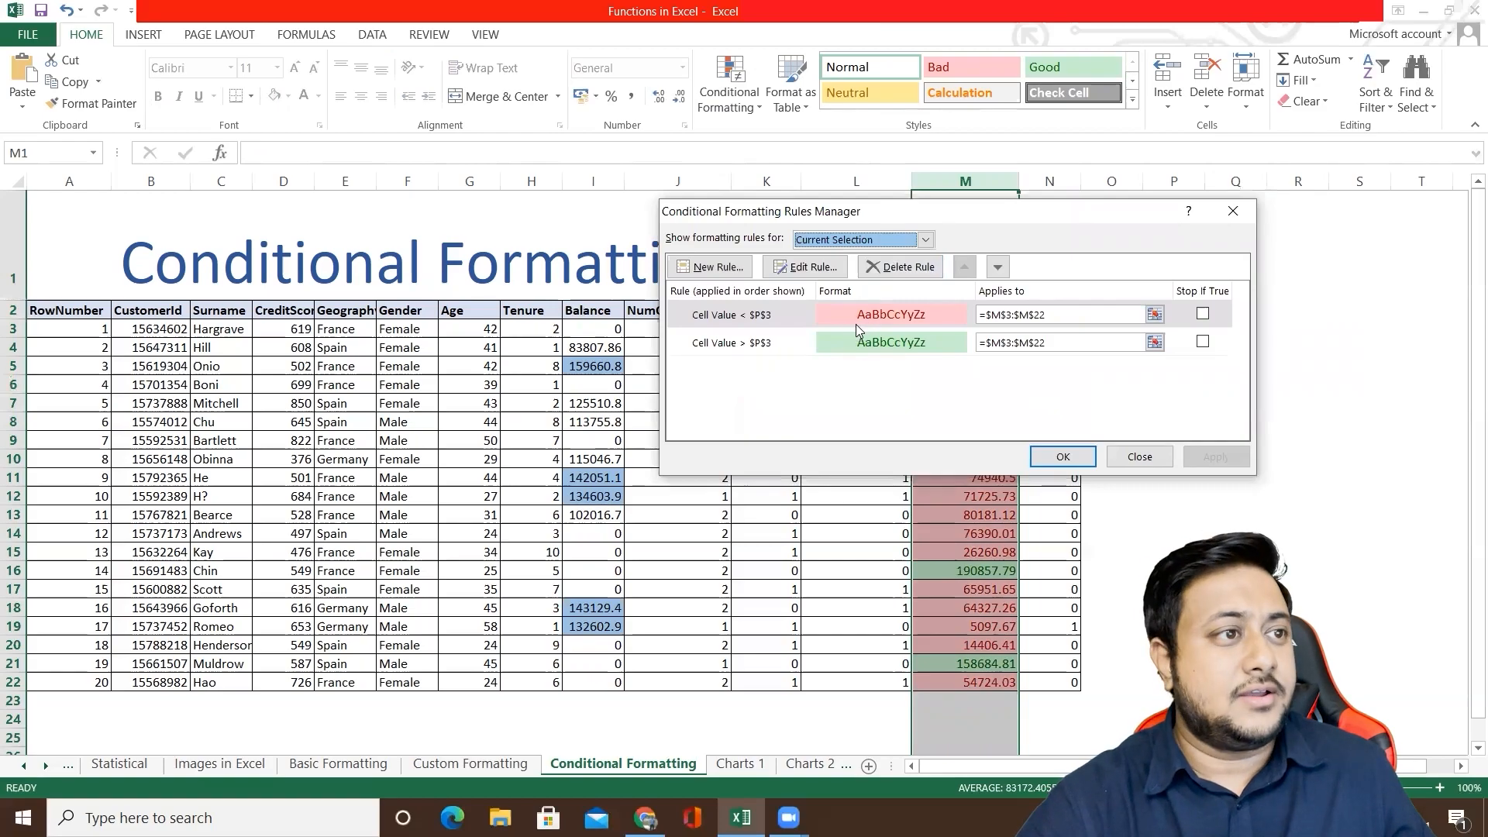
pyautogui.click(807, 269)
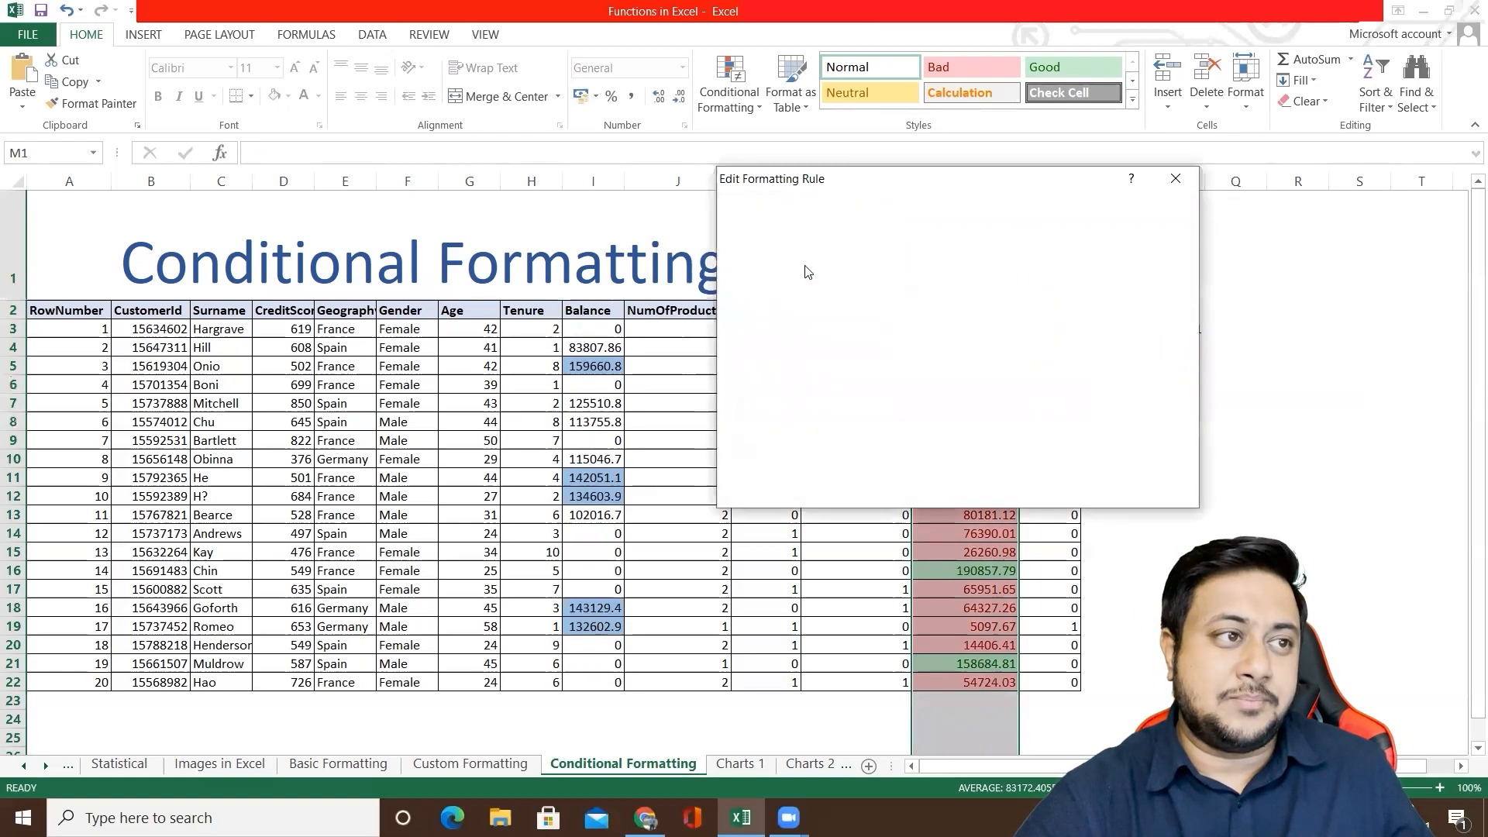
pyautogui.click(1163, 180)
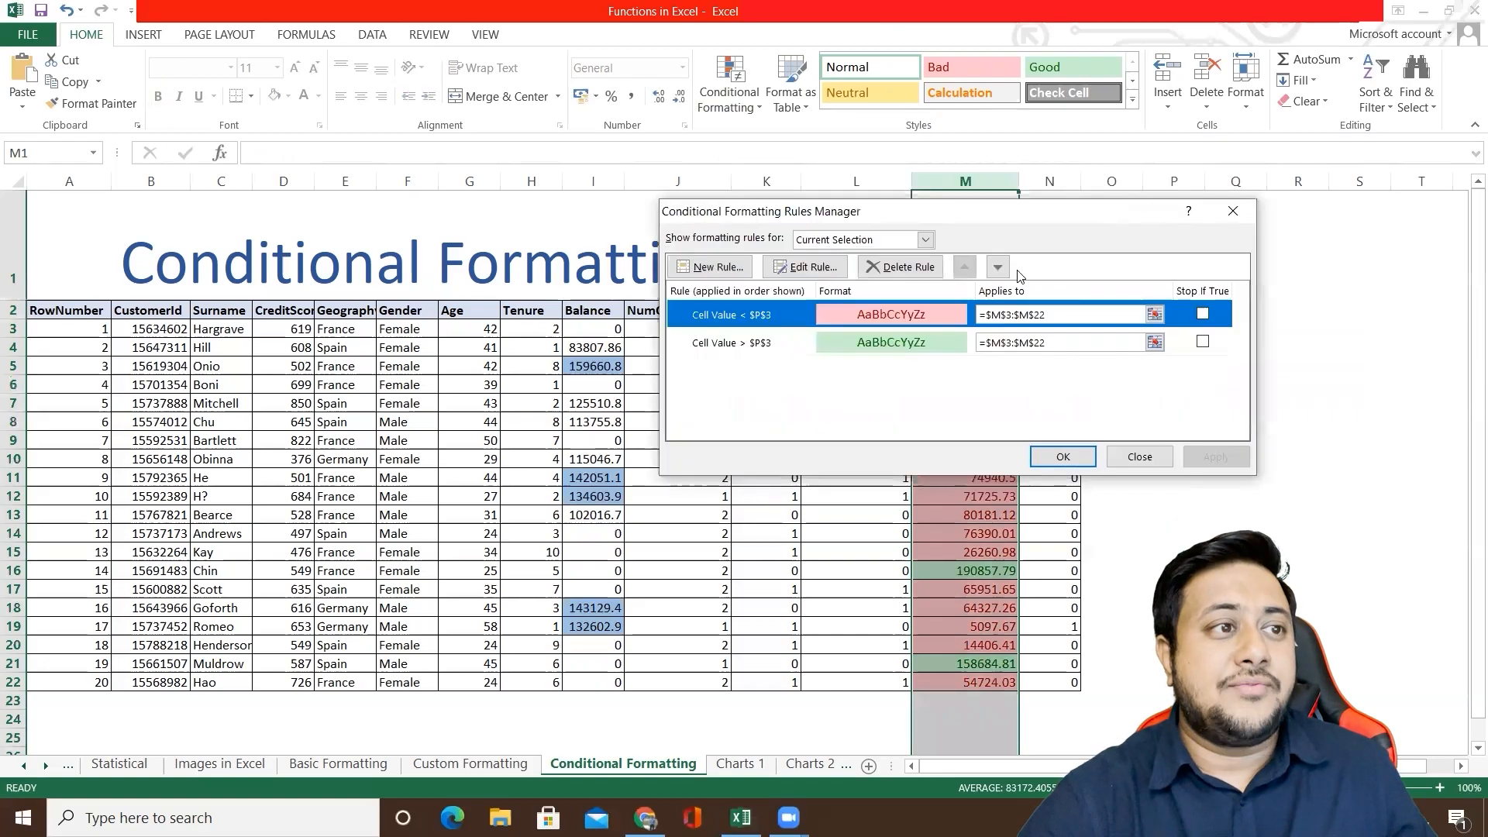
# Step: Delete both threshold rules from the EstimatedSalary column and apply the change
pyautogui.click(895, 271)
pyautogui.click(895, 271)
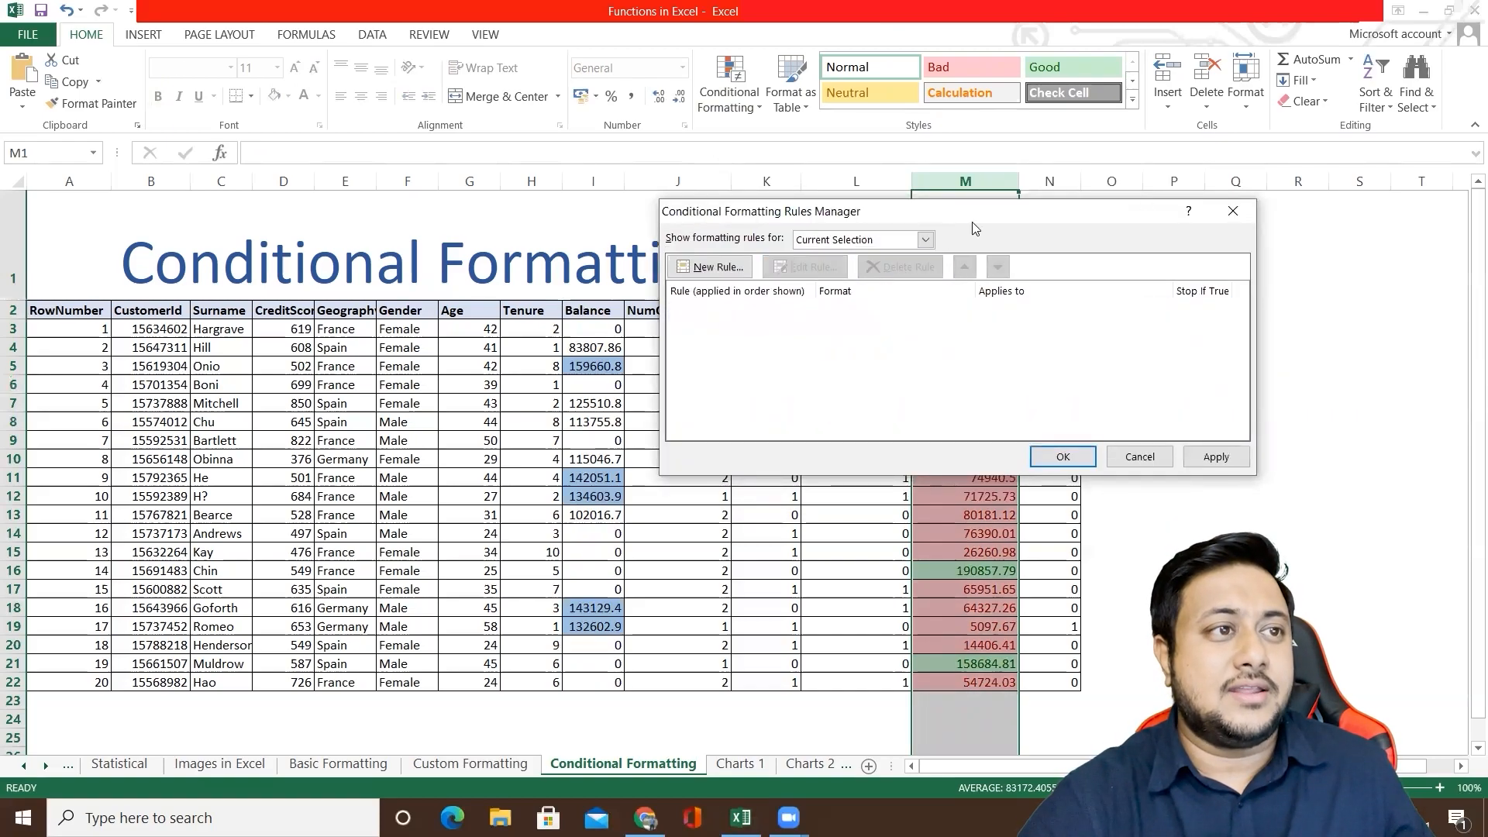
pyautogui.moveTo(923, 208); pyautogui.dragTo(462, 210)
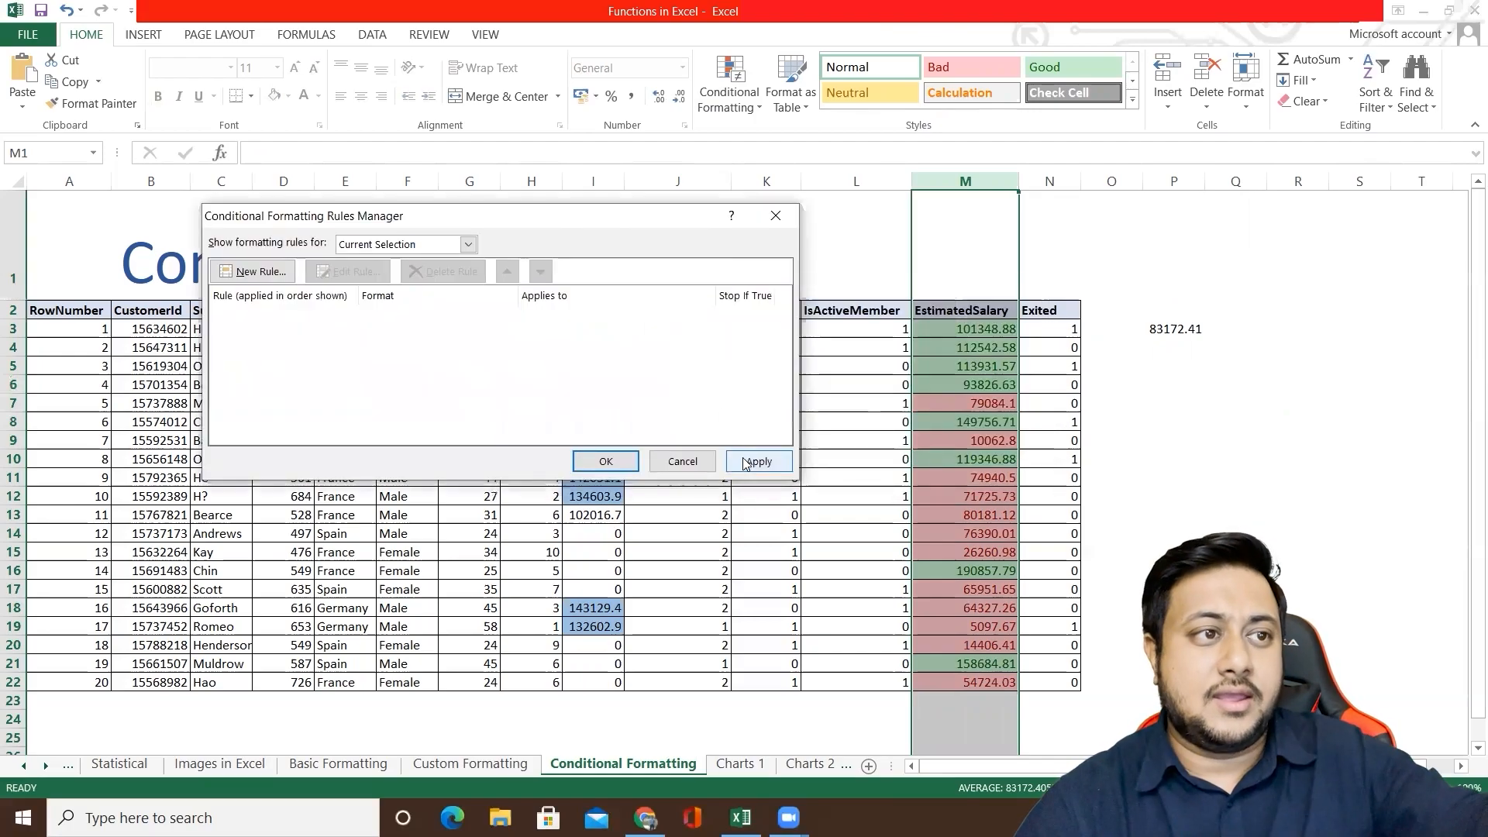
pyautogui.click(732, 461)
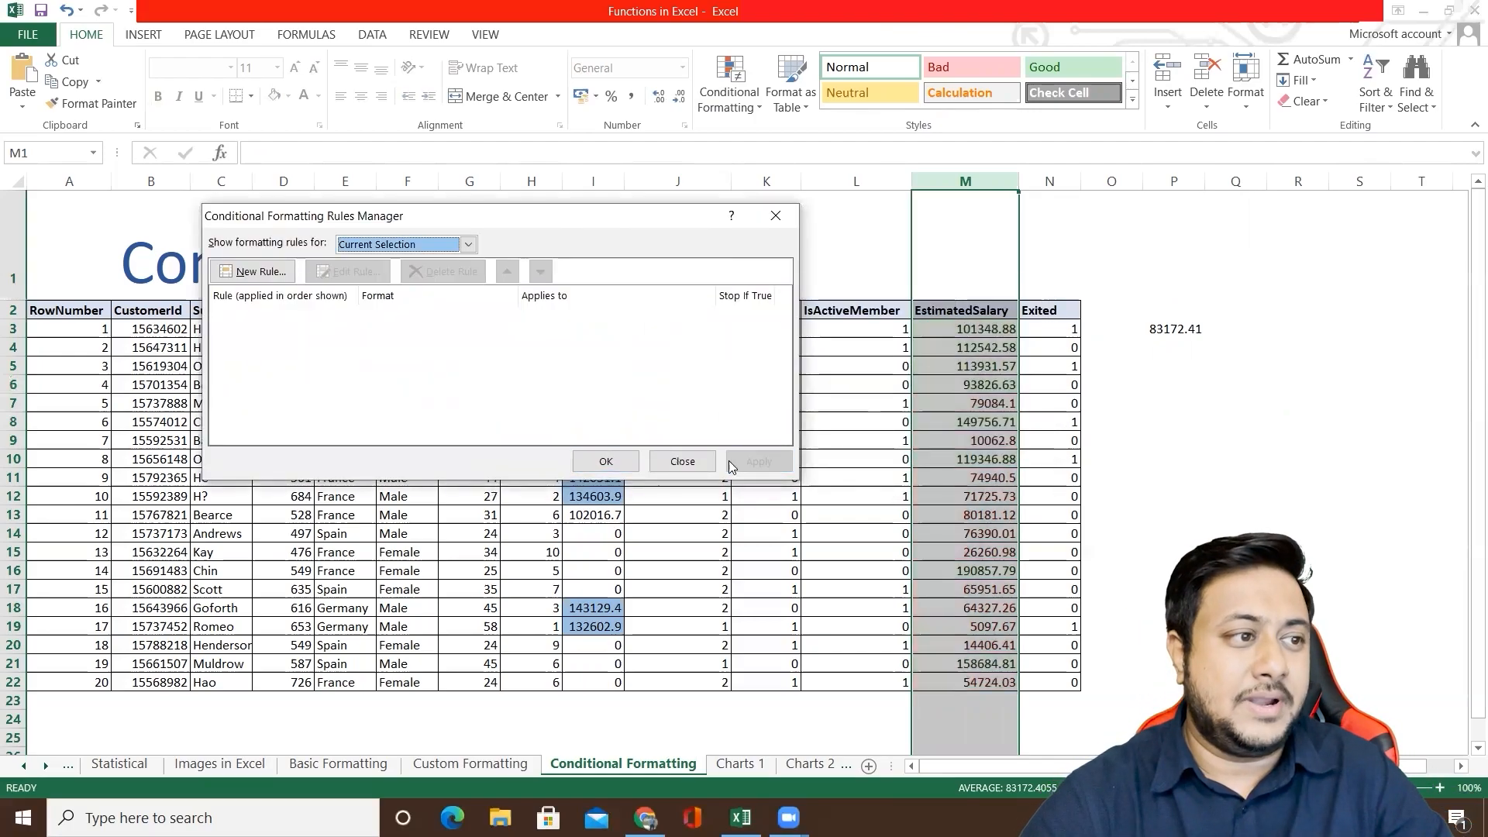
pyautogui.click(605, 461)
pyautogui.click(851, 426)
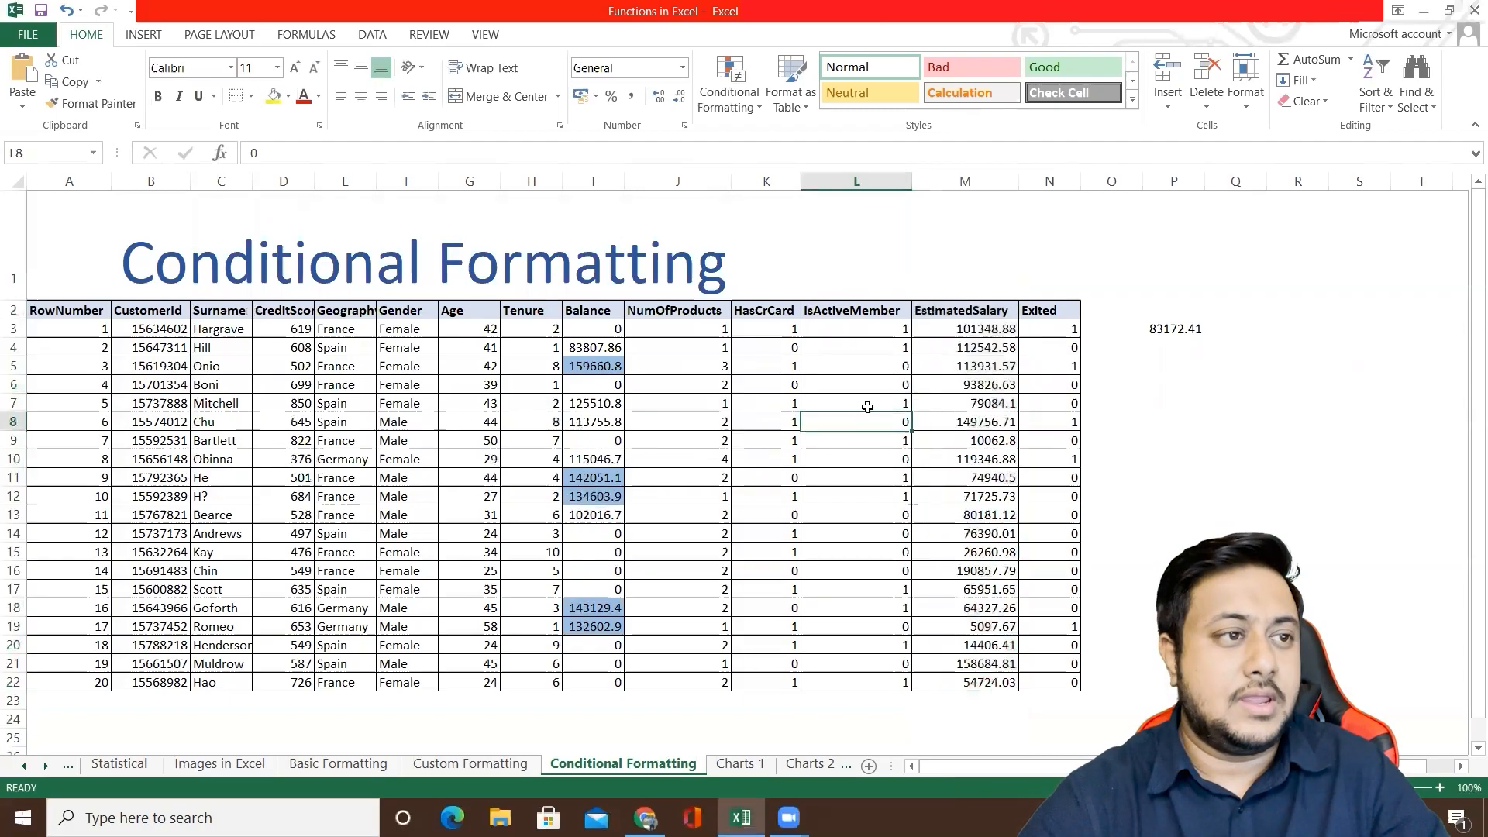
# Step: Apply the directional icon set with three coloured arrows to the EstimatedSalary values in M3:M22
pyautogui.click(968, 333)
pyautogui.keyDown('shift'); pyautogui.click(987, 690); pyautogui.keyUp('shift')
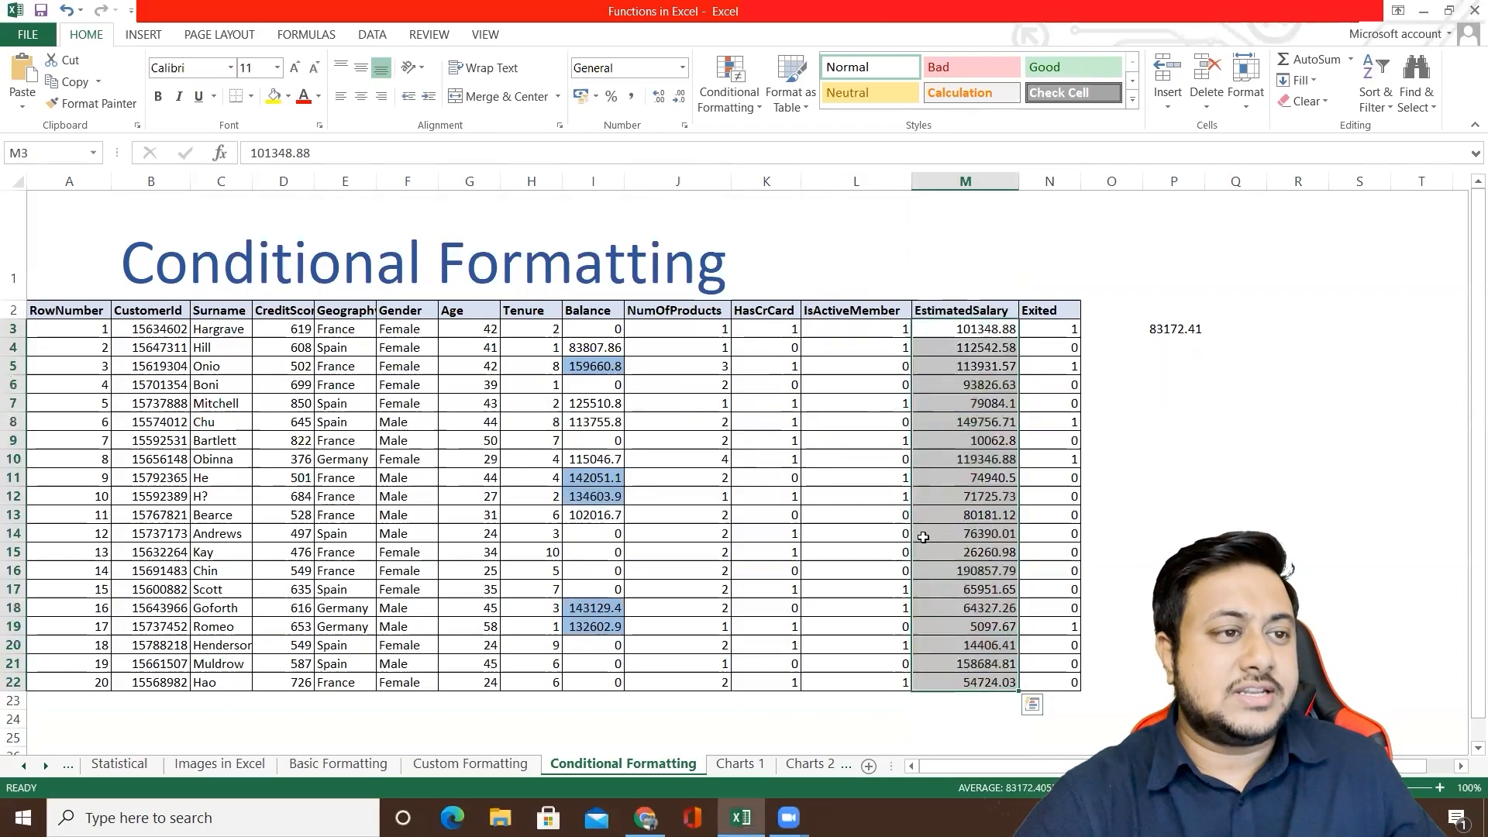
pyautogui.click(712, 110)
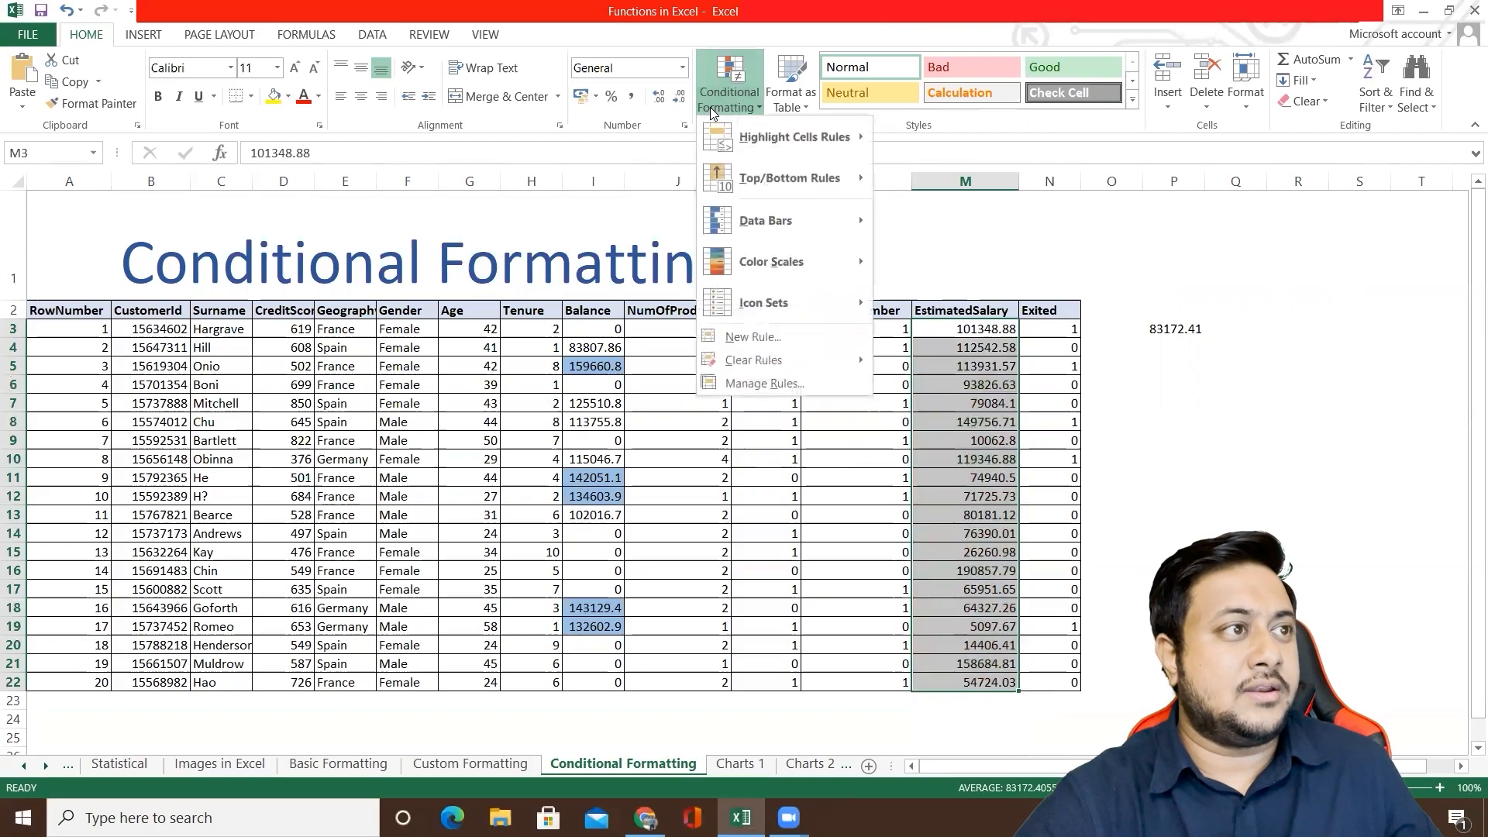
pyautogui.moveTo(762, 261)
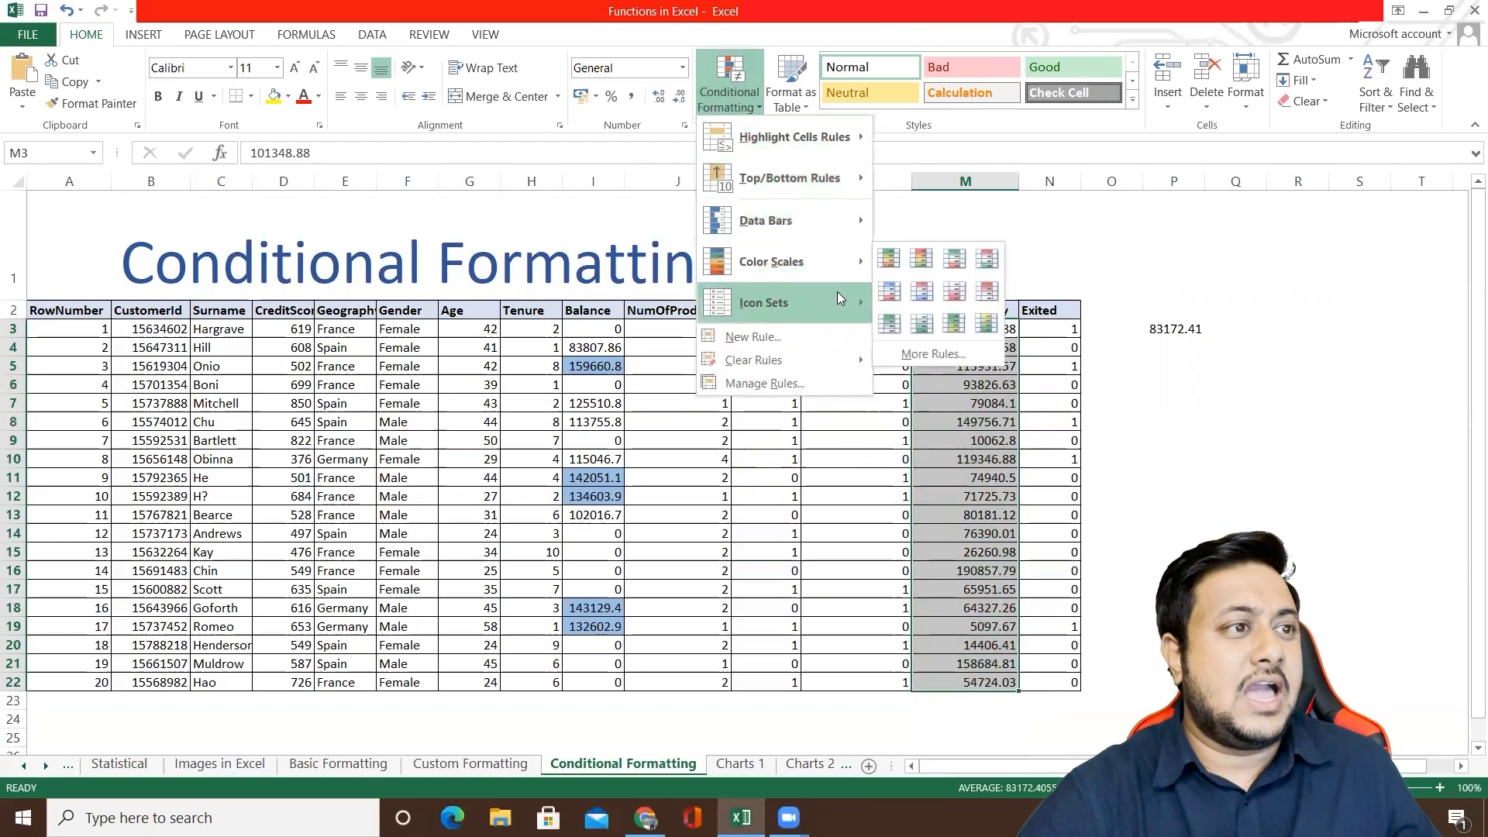
pyautogui.moveTo(842, 299)
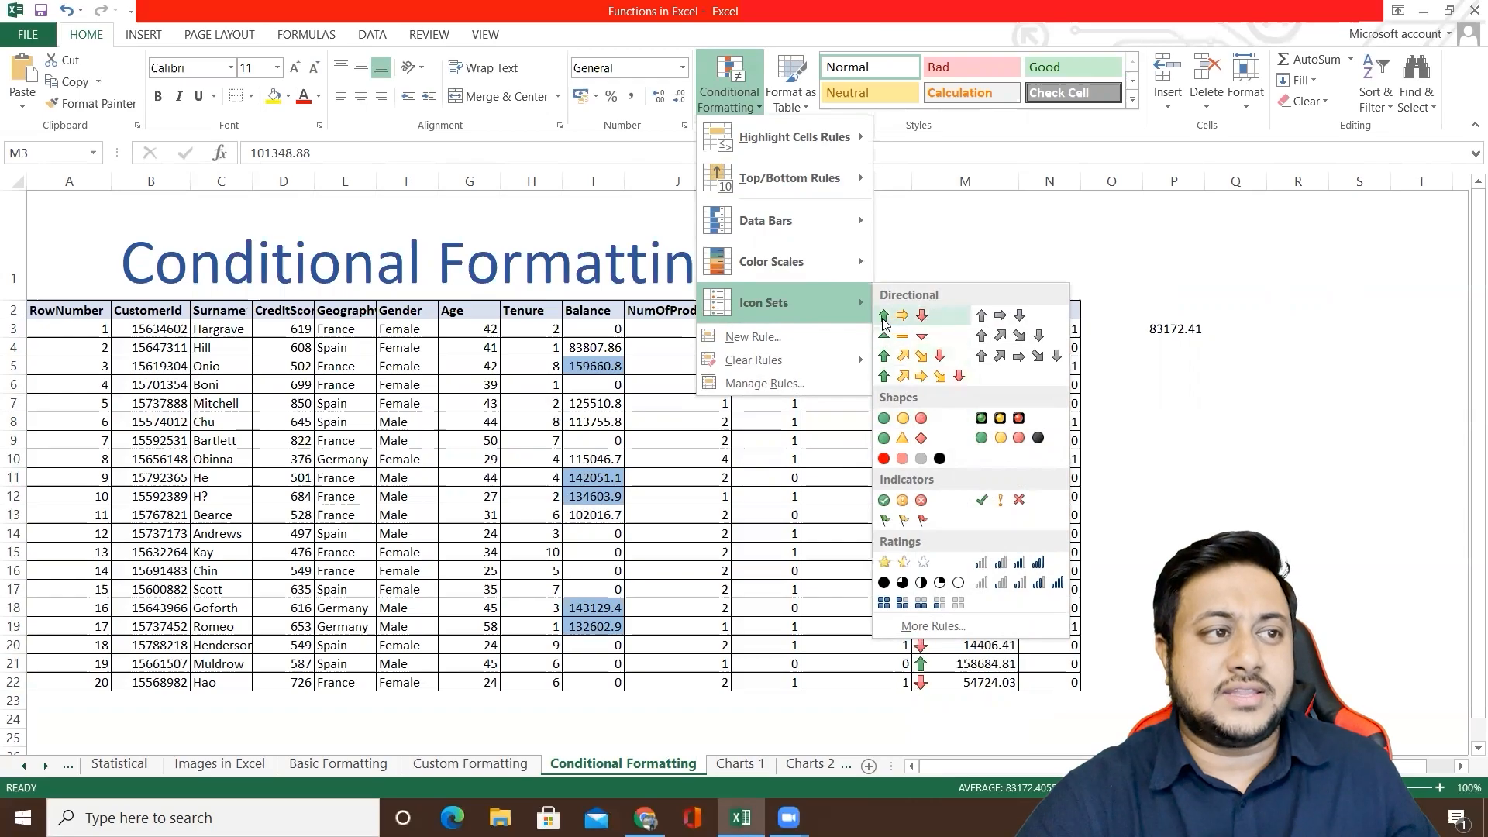
pyautogui.click(883, 317)
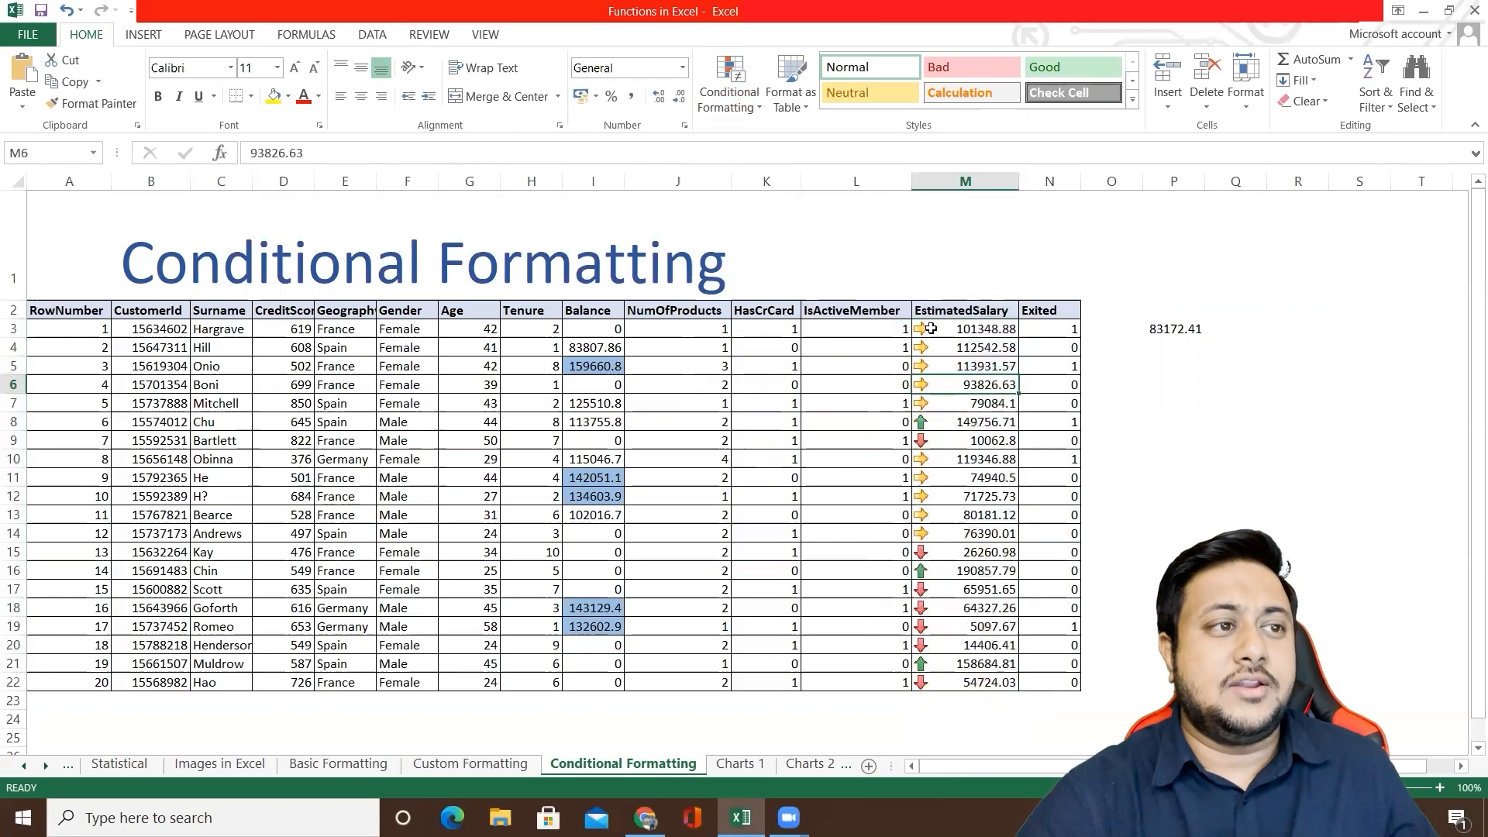
# Step: Examine the arrow icons beside individual EstimatedSalary values in the upper rows
pyautogui.moveTo(929, 408); pyautogui.dragTo(939, 410)
pyautogui.click(943, 426)
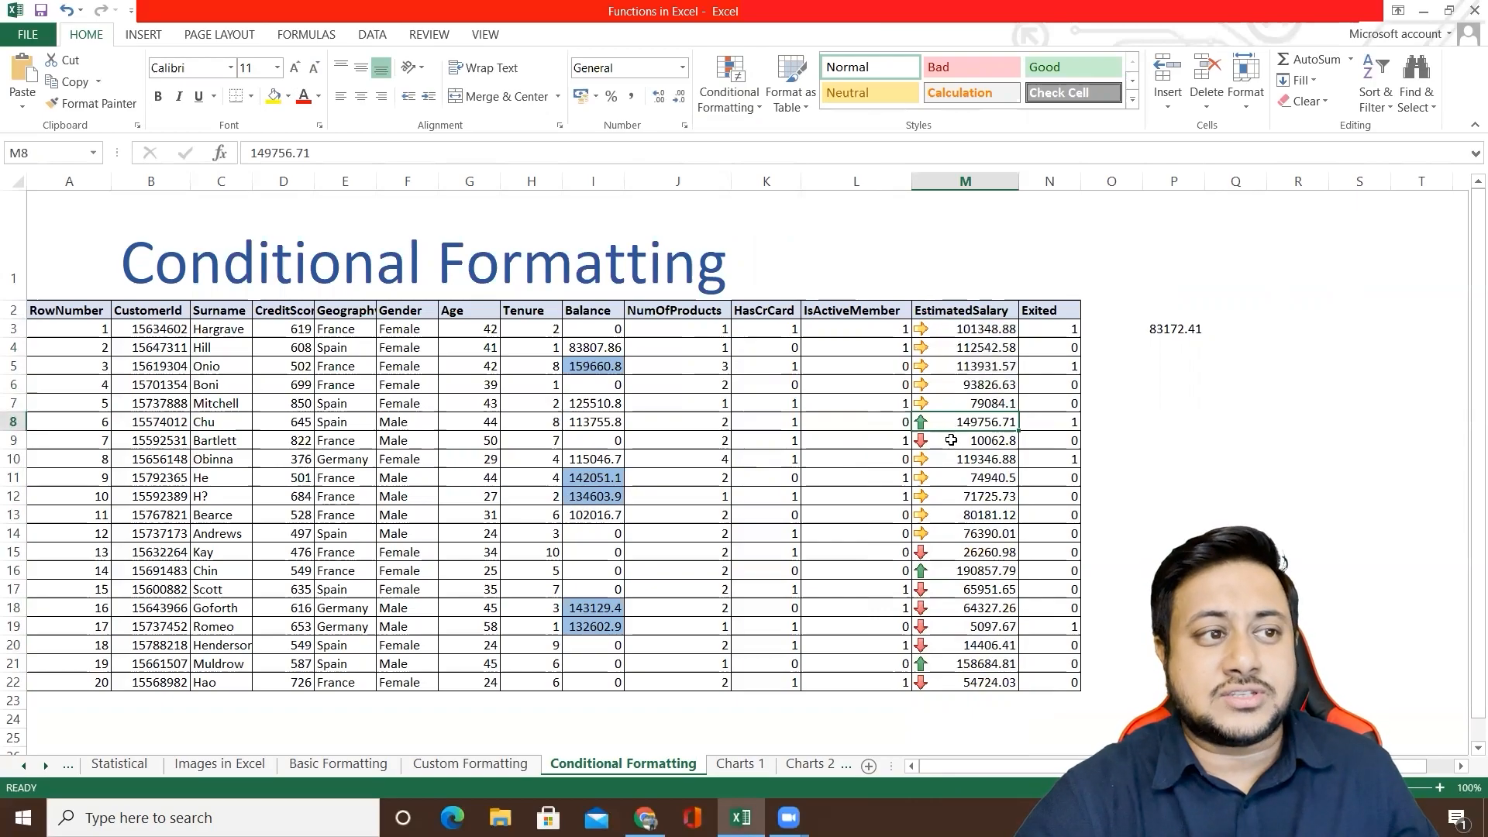
pyautogui.doubleClick(937, 330)
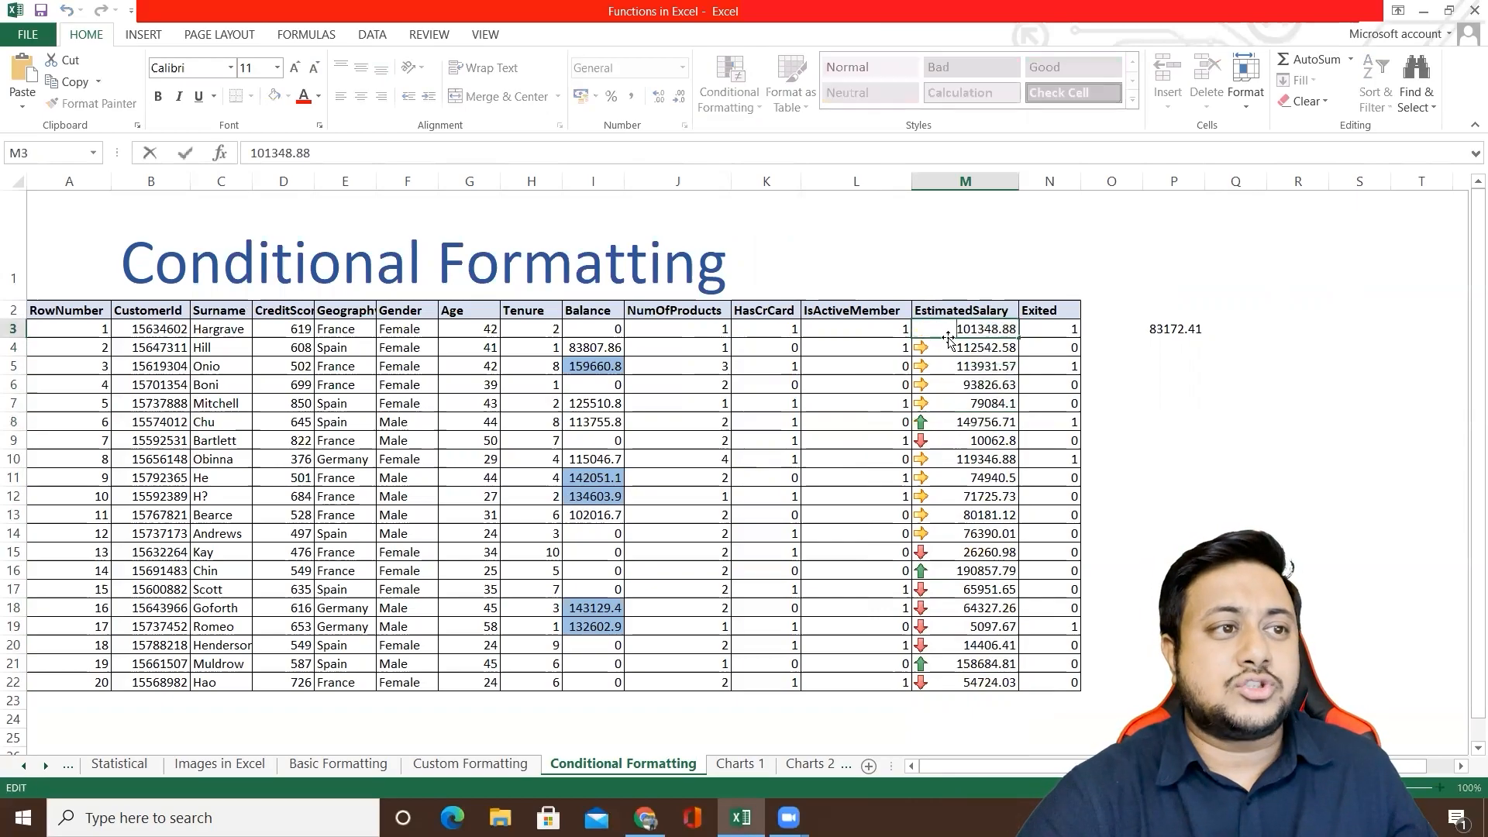
pyautogui.click(944, 360)
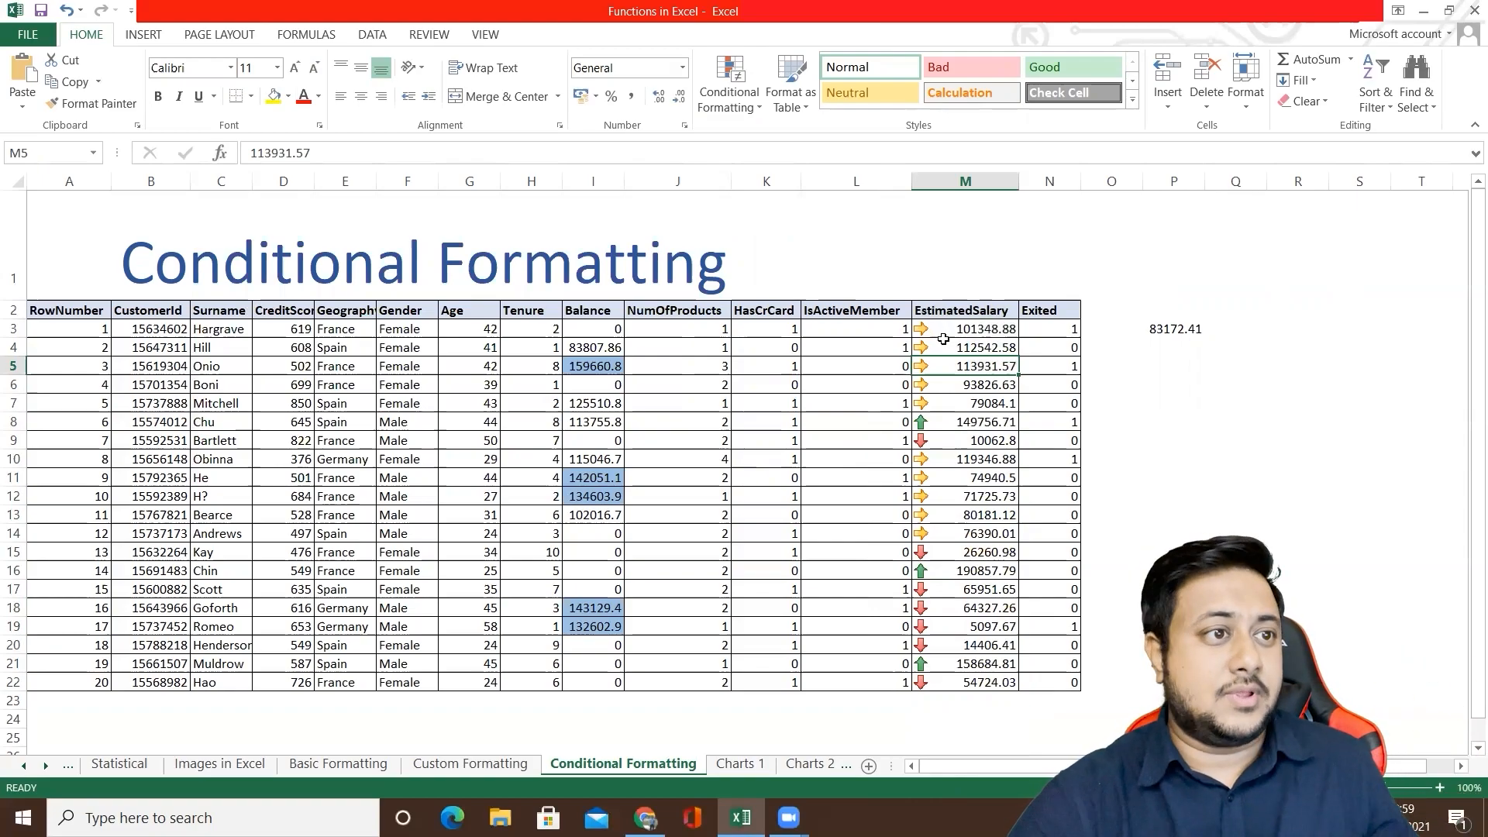
# Step: Open the icon set rule applied to the EstimatedSalary values in M3:M22 for editing
pyautogui.click(943, 332)
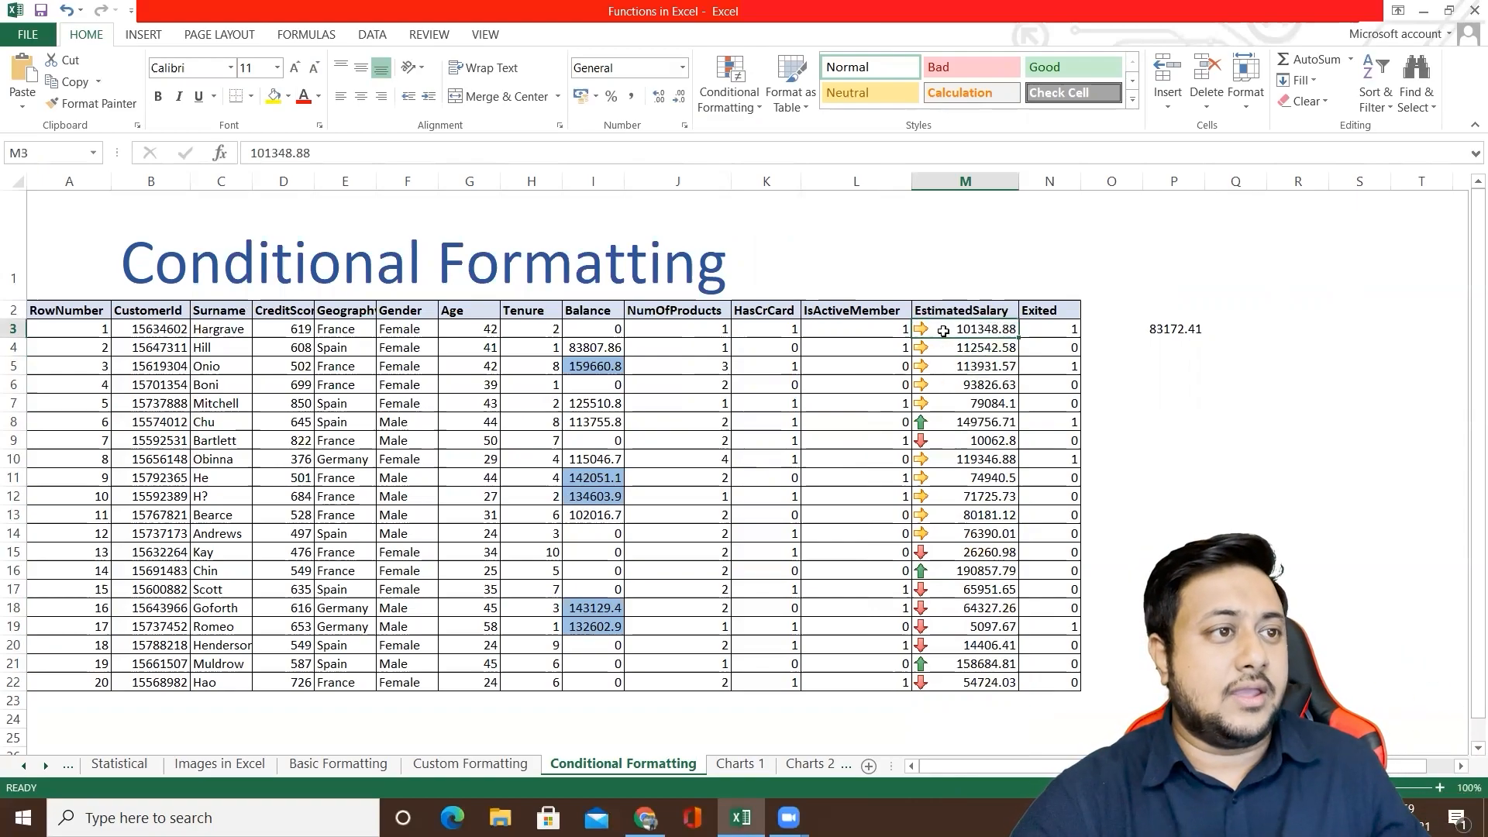
pyautogui.keyDown('shift'); pyautogui.click(965, 682); pyautogui.keyUp('shift')
pyautogui.click(742, 102)
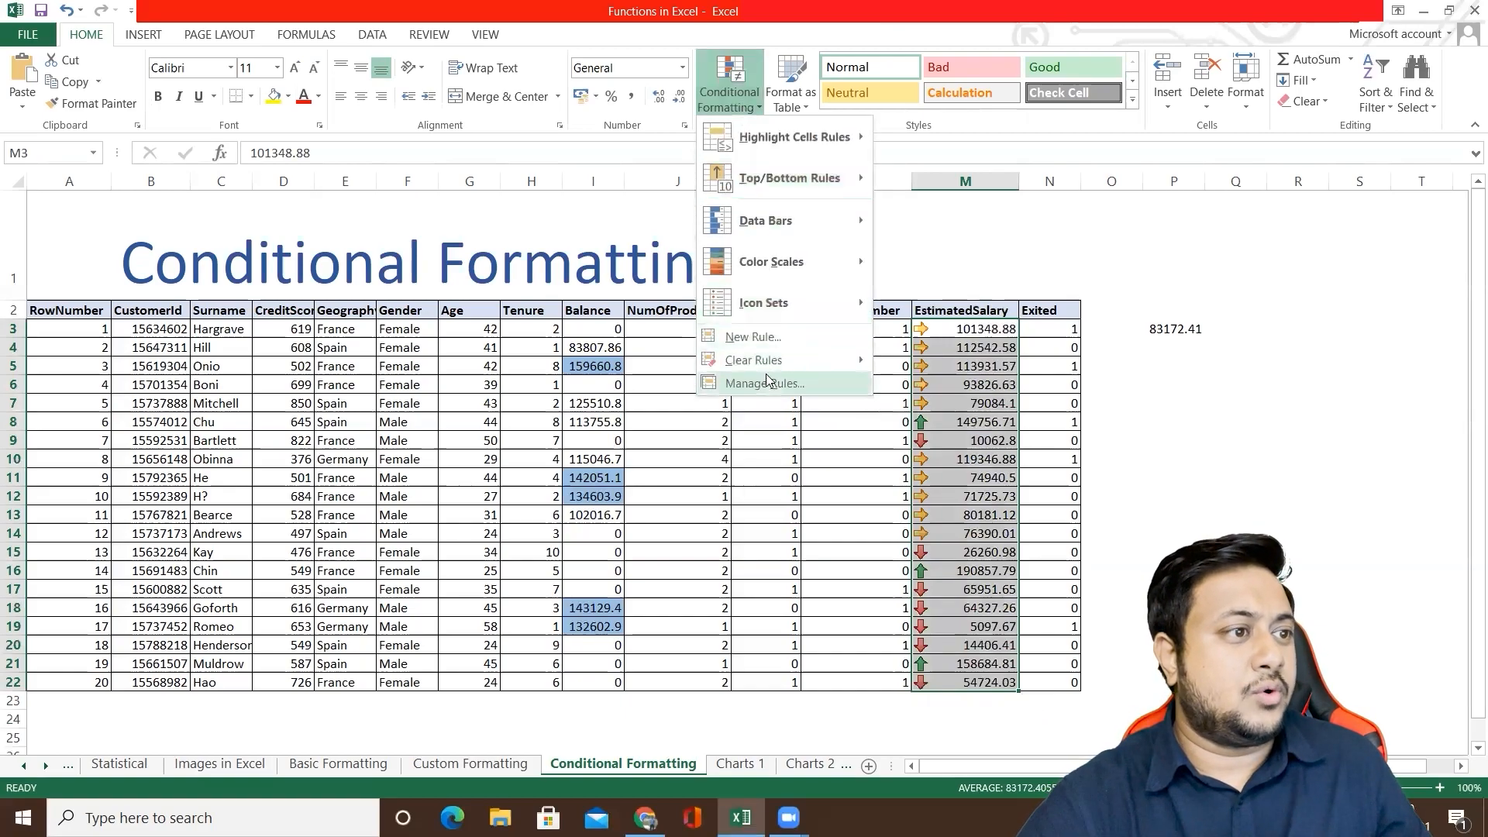
pyautogui.click(779, 383)
pyautogui.click(480, 319)
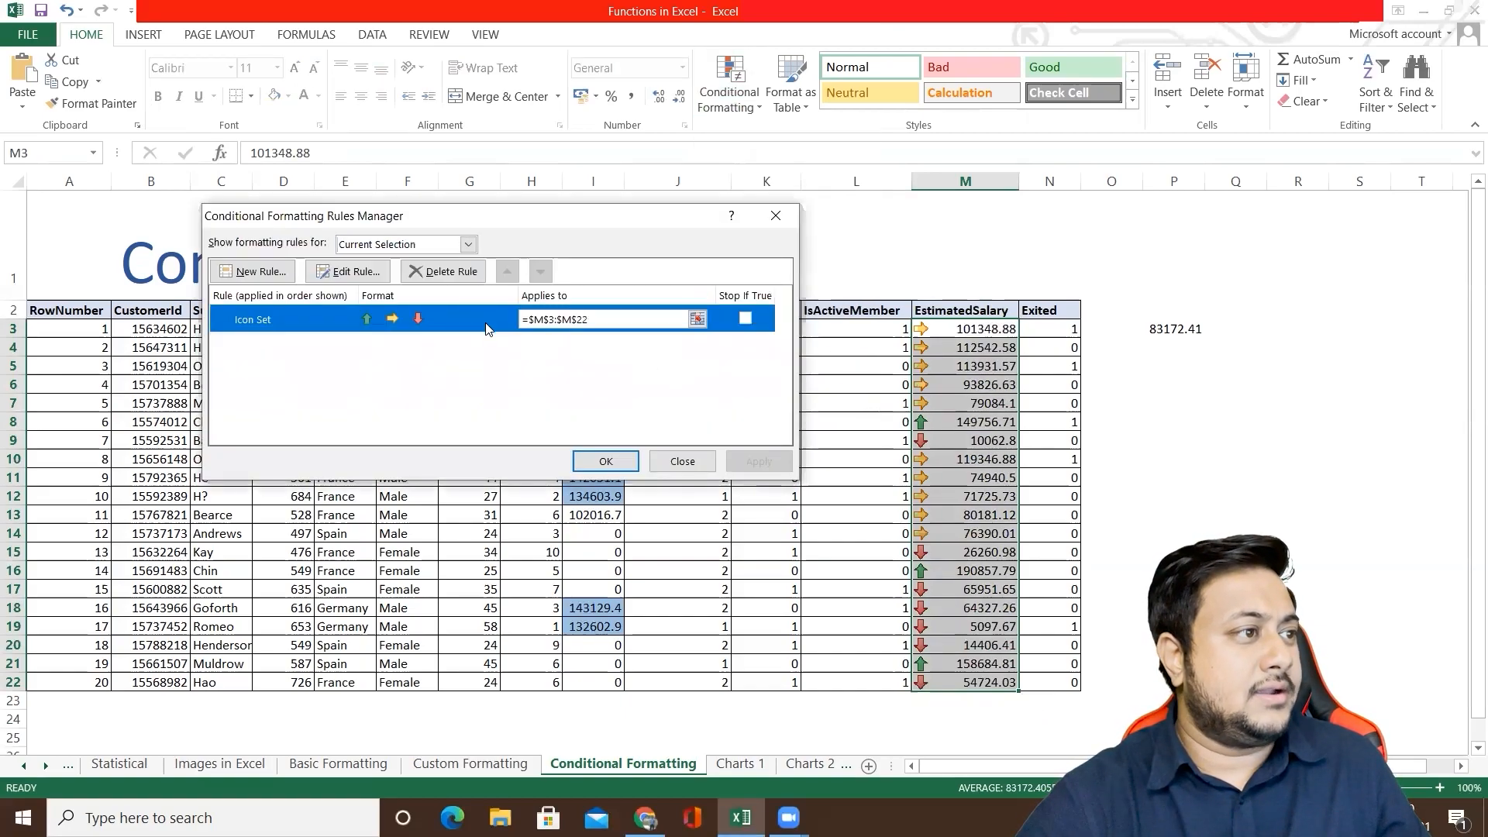
pyautogui.click(385, 277)
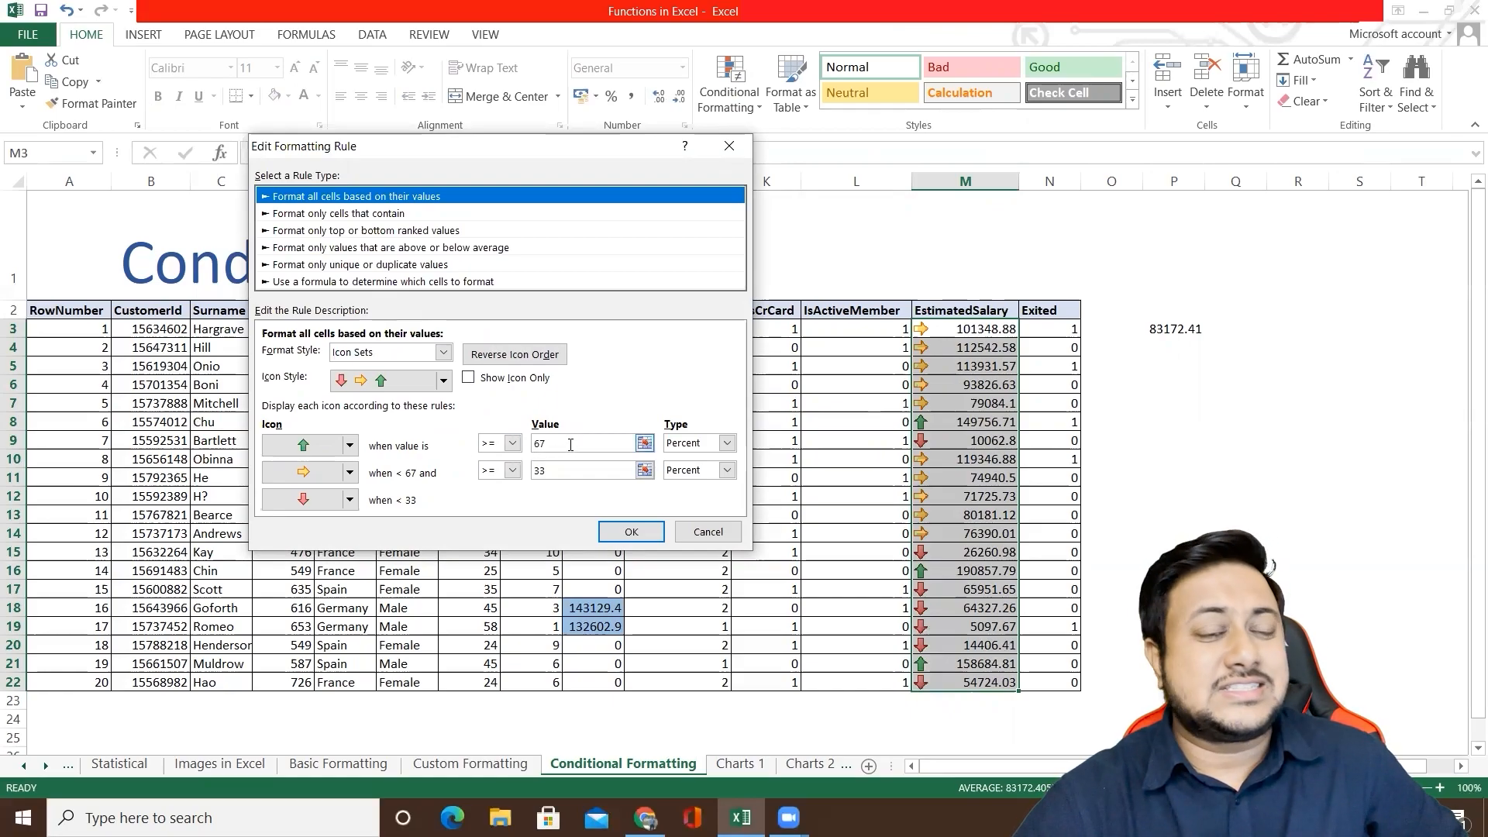
# Step: Switch the green up arrow's threshold to the Number type and reference the average salary in cell P3 (=$P$3)
pyautogui.doubleClick(540, 444)
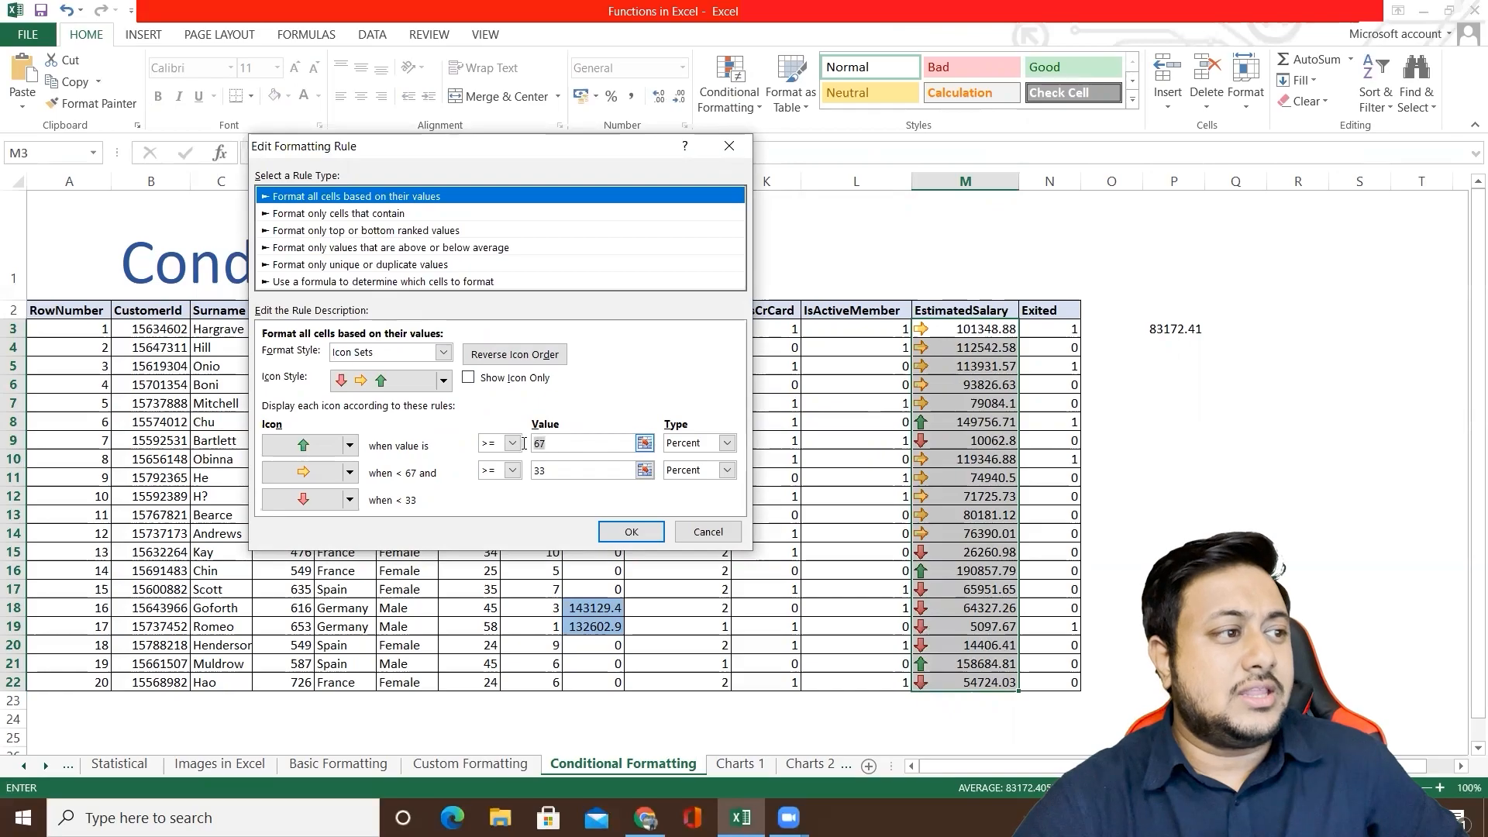
pyautogui.click(727, 443)
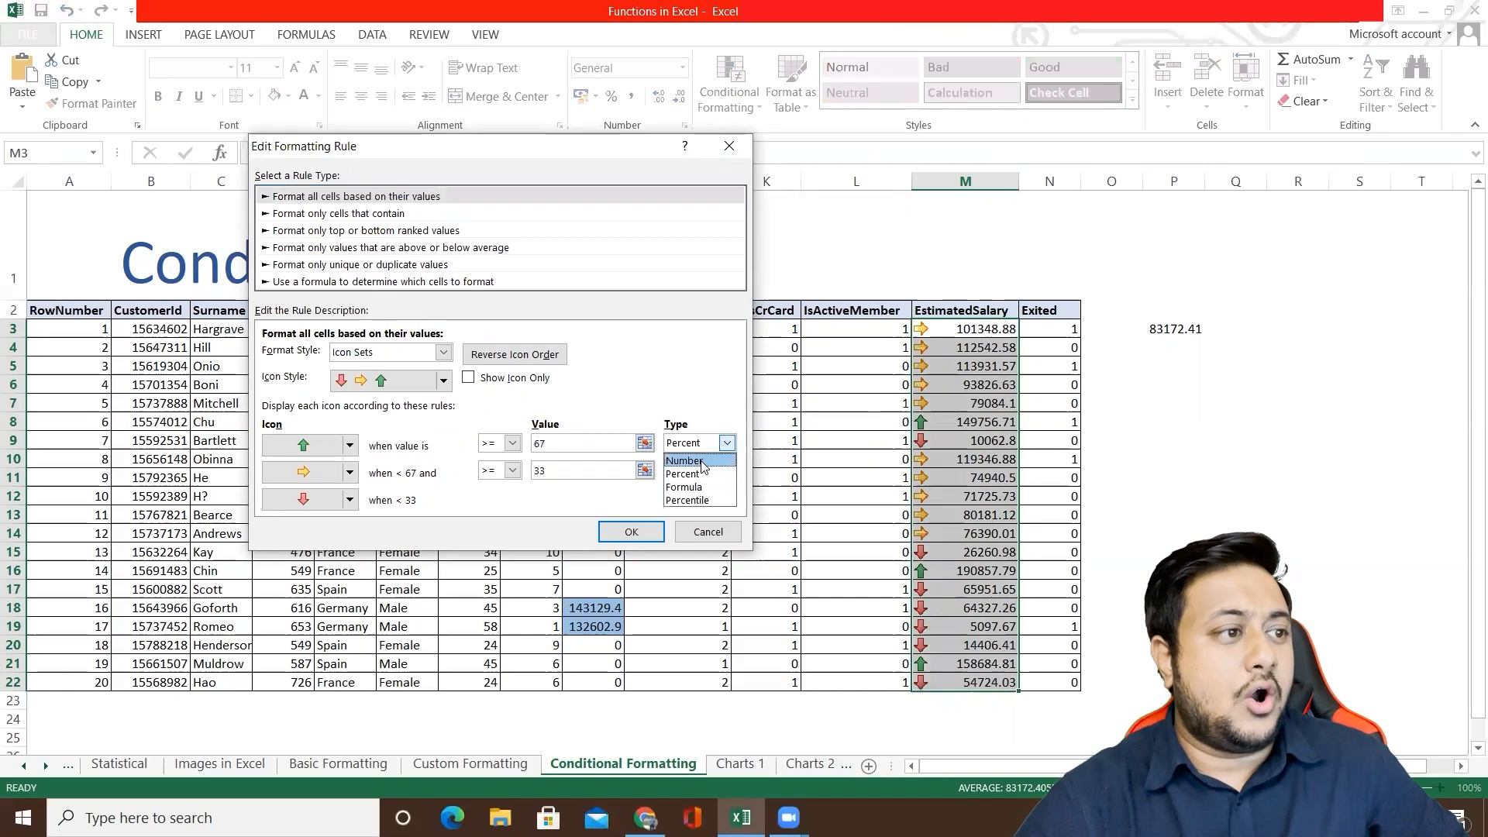
pyautogui.click(702, 461)
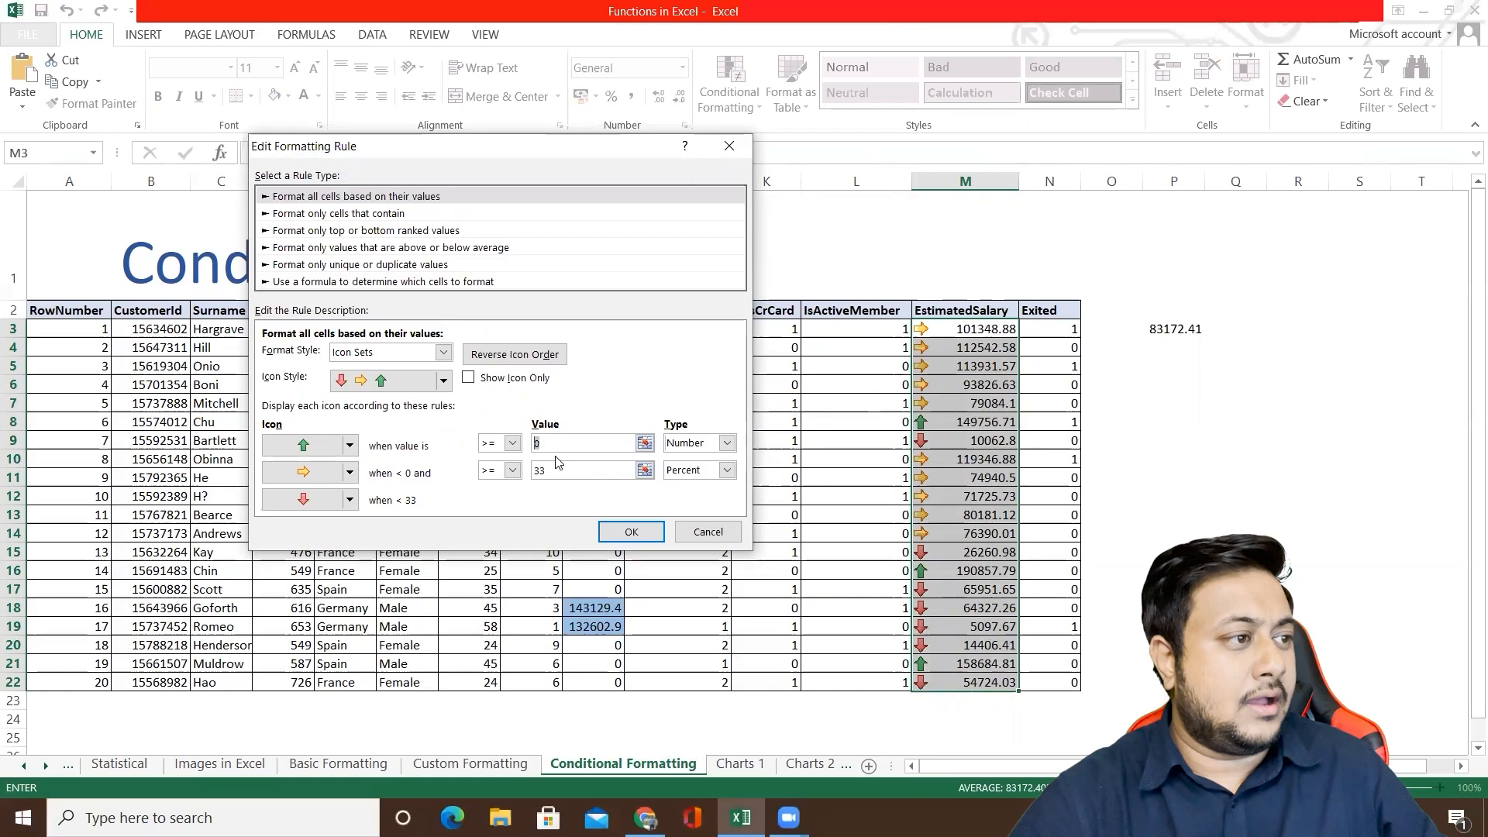
pyautogui.write('800')
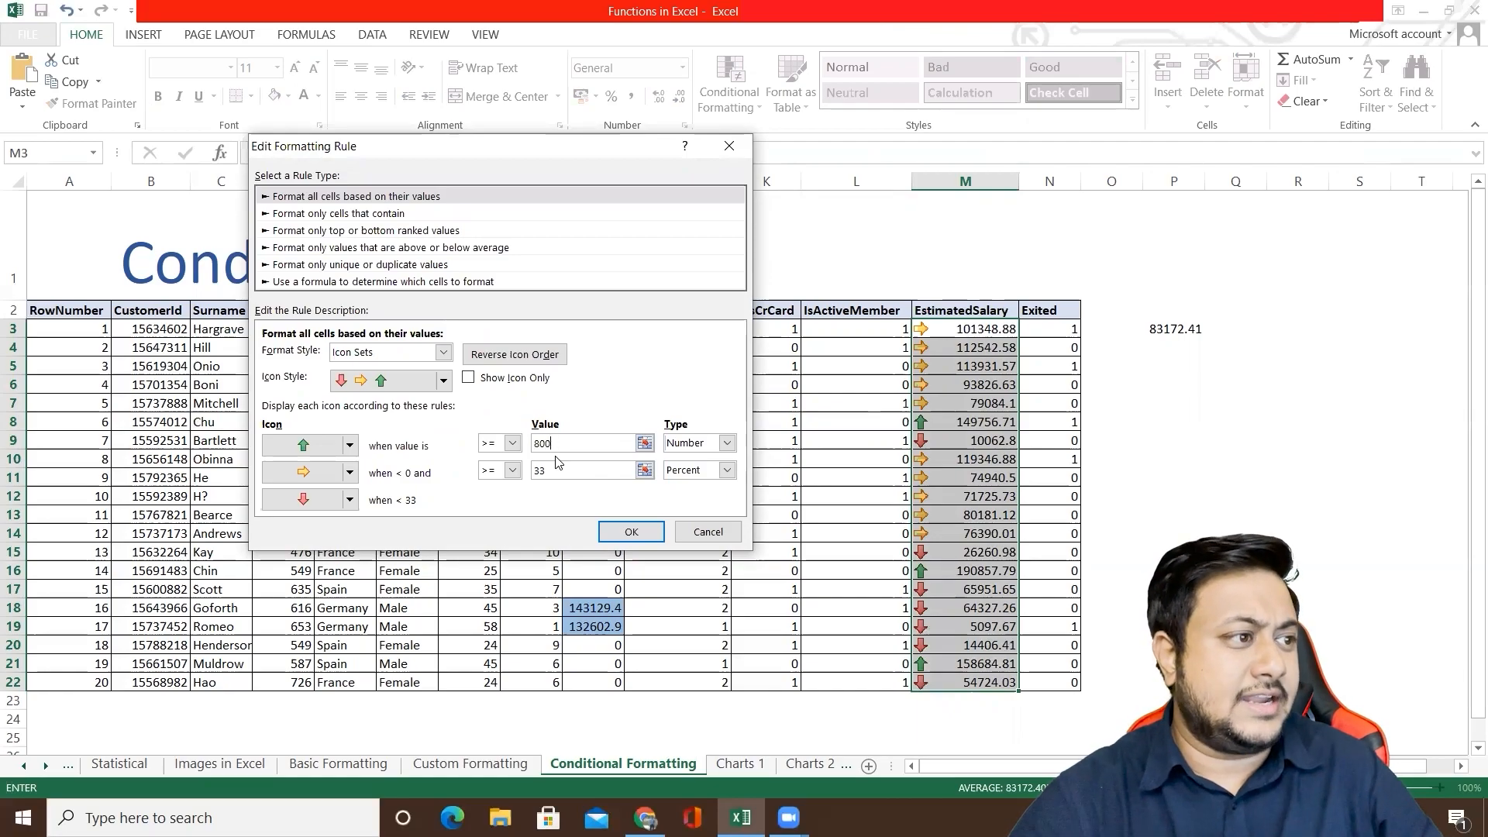
pyautogui.press('BackSpace')
pyautogui.press('BackSpace')
pyautogui.press('BackSpace')
pyautogui.press('BackSpace')
pyautogui.write('8')
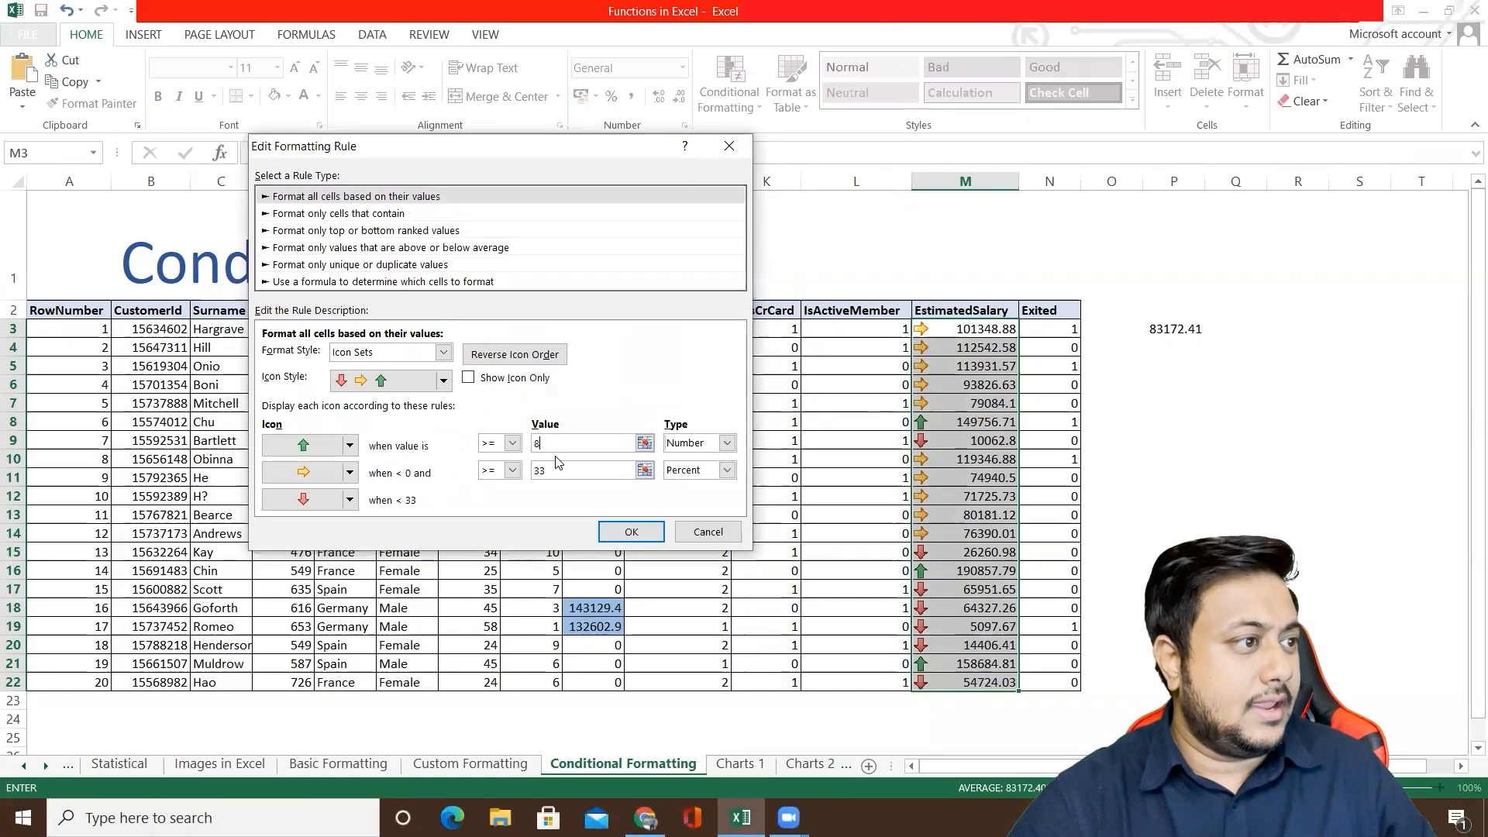
pyautogui.press('BackSpace')
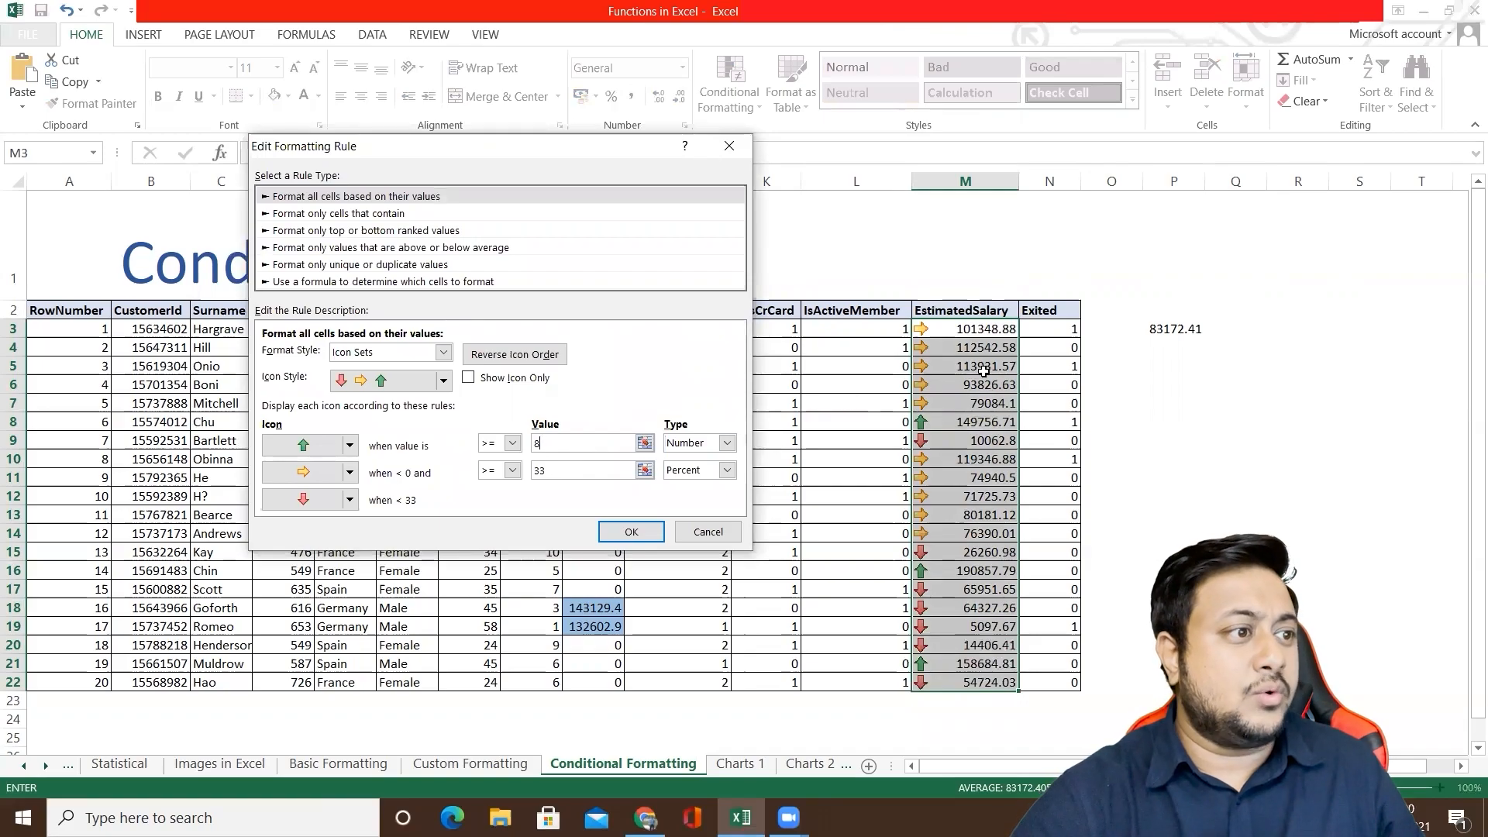
pyautogui.click(1175, 330)
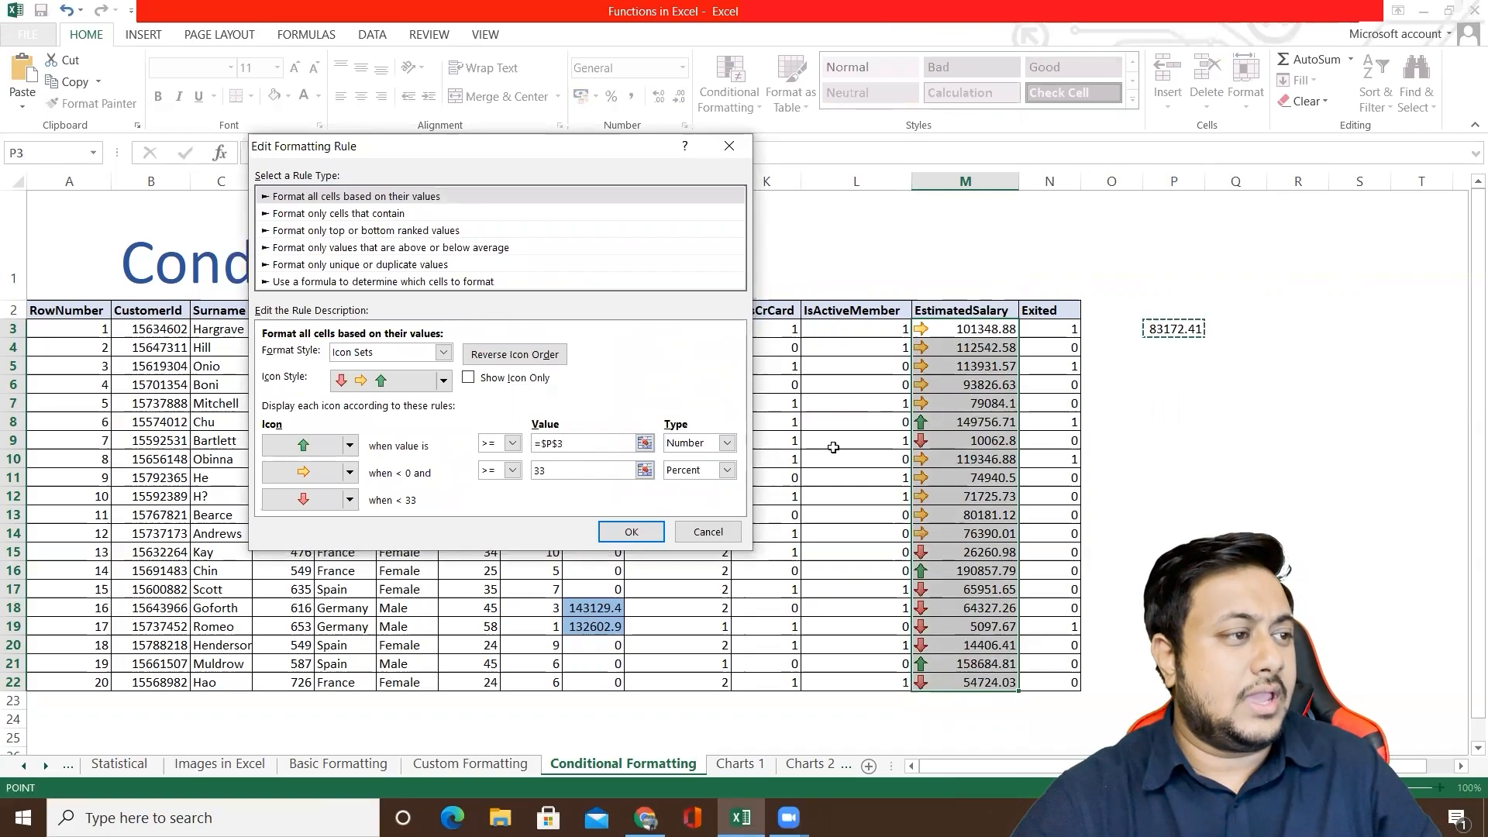
# Step: Set the yellow arrow's lower threshold to the number 60000 and apply the edited icon set rule
pyautogui.click(562, 471)
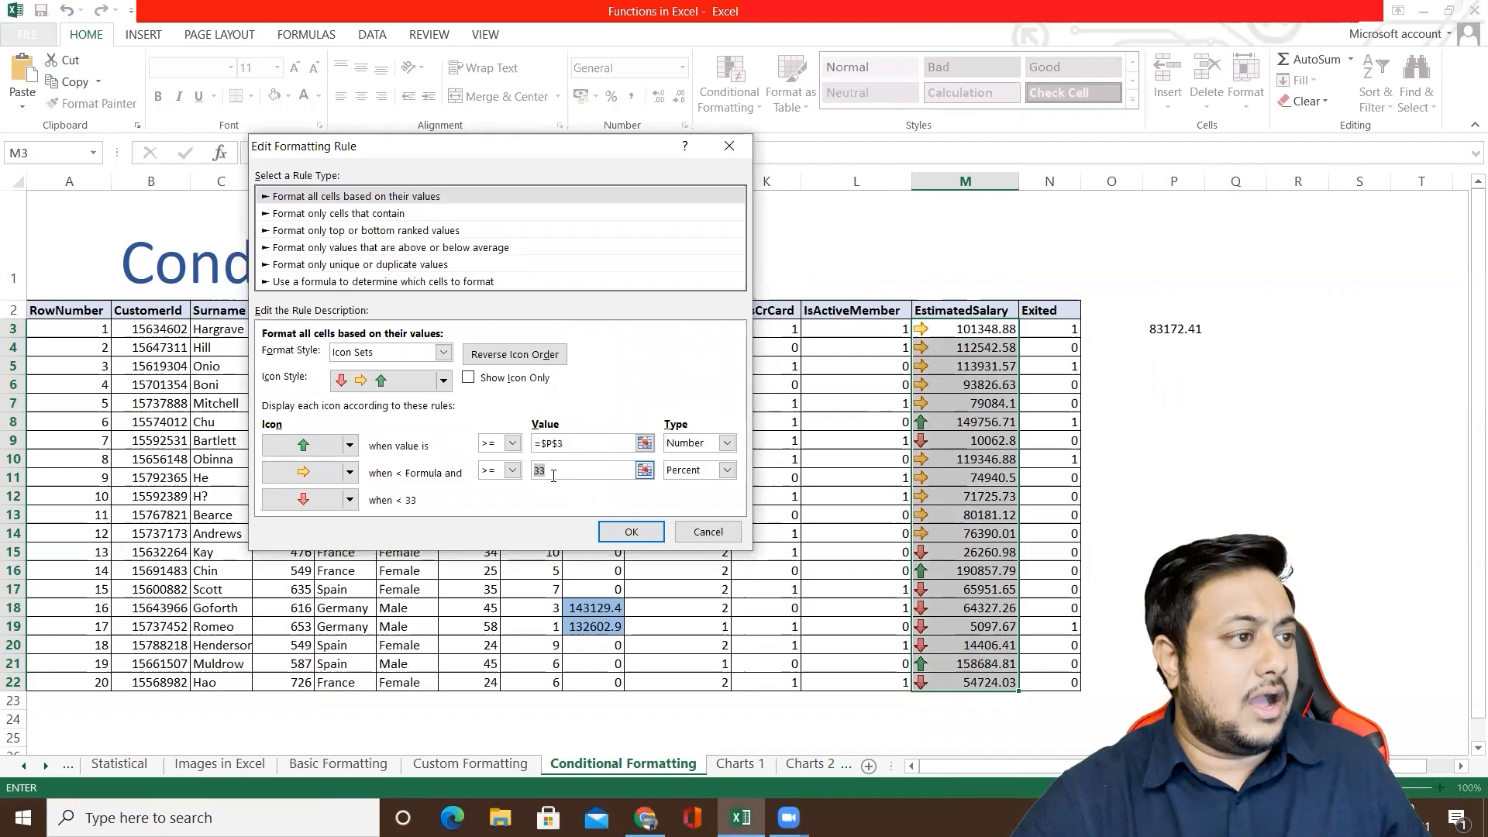
pyautogui.click(689, 470)
pyautogui.click(688, 490)
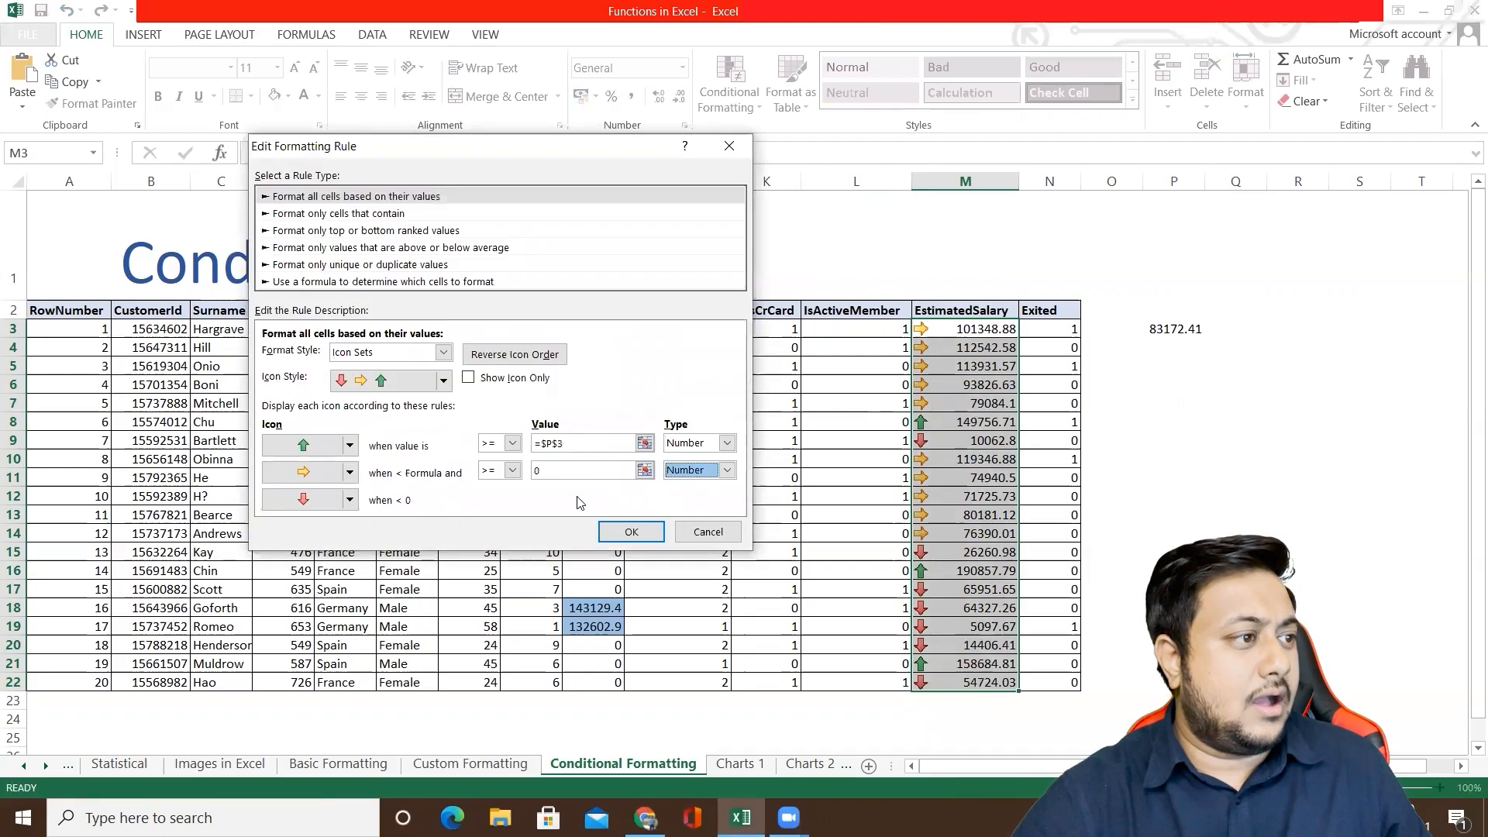
pyautogui.click(558, 472)
pyautogui.click(537, 472)
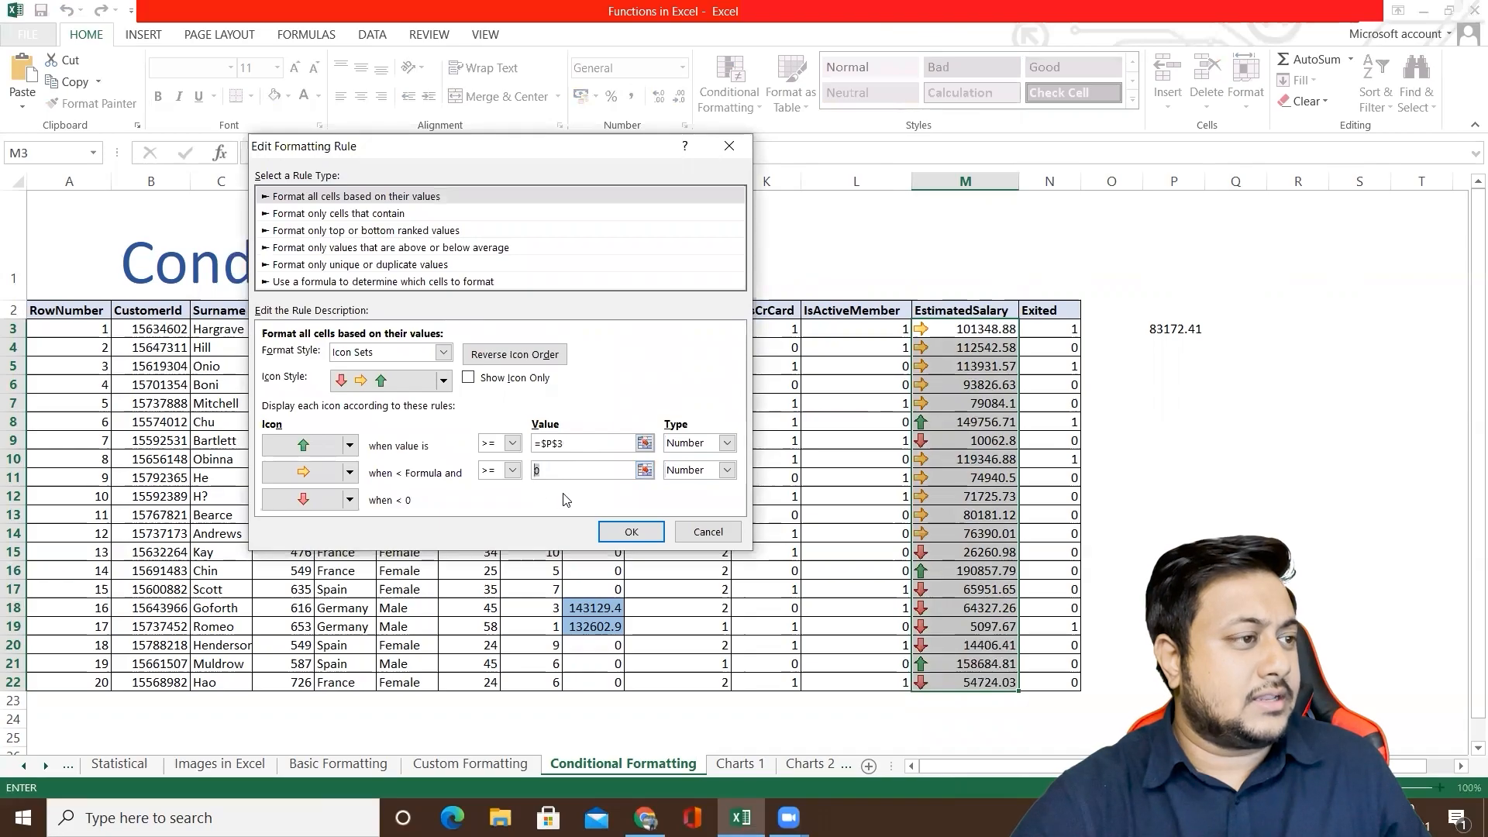
pyautogui.write('6000')
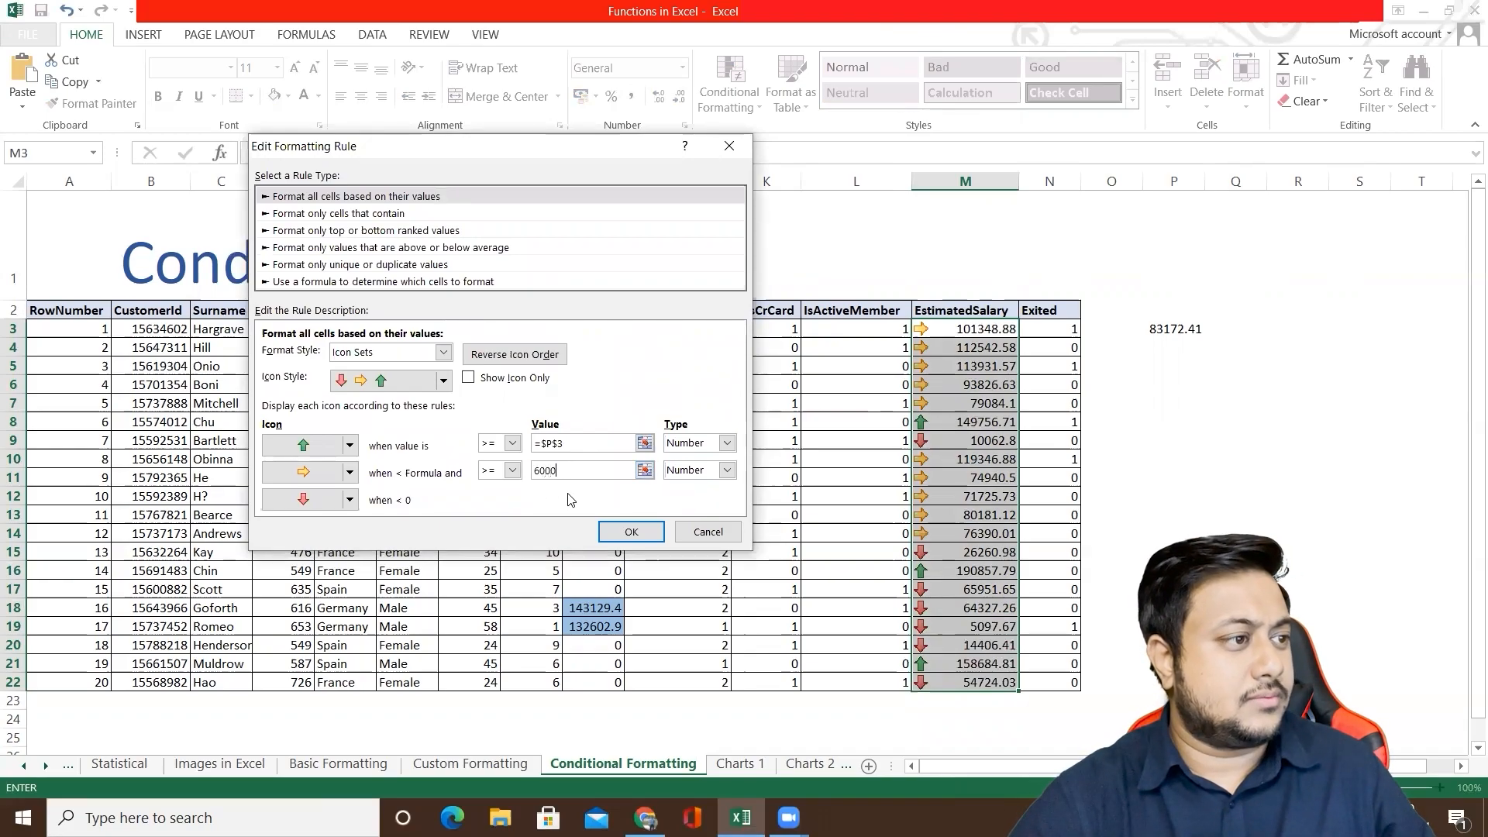
pyautogui.write('0')
pyautogui.click(628, 532)
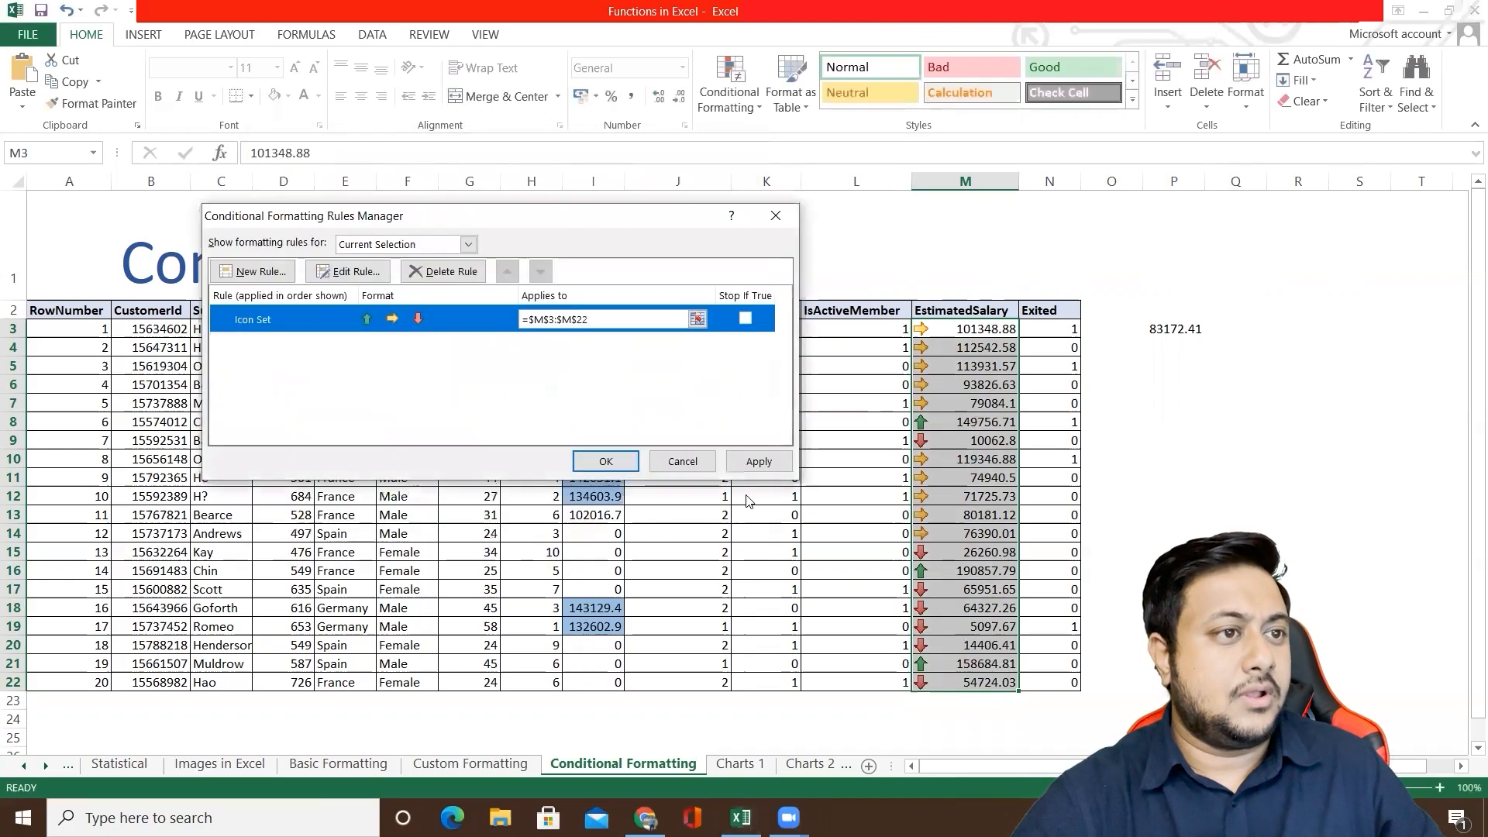
pyautogui.click(758, 462)
pyautogui.click(635, 462)
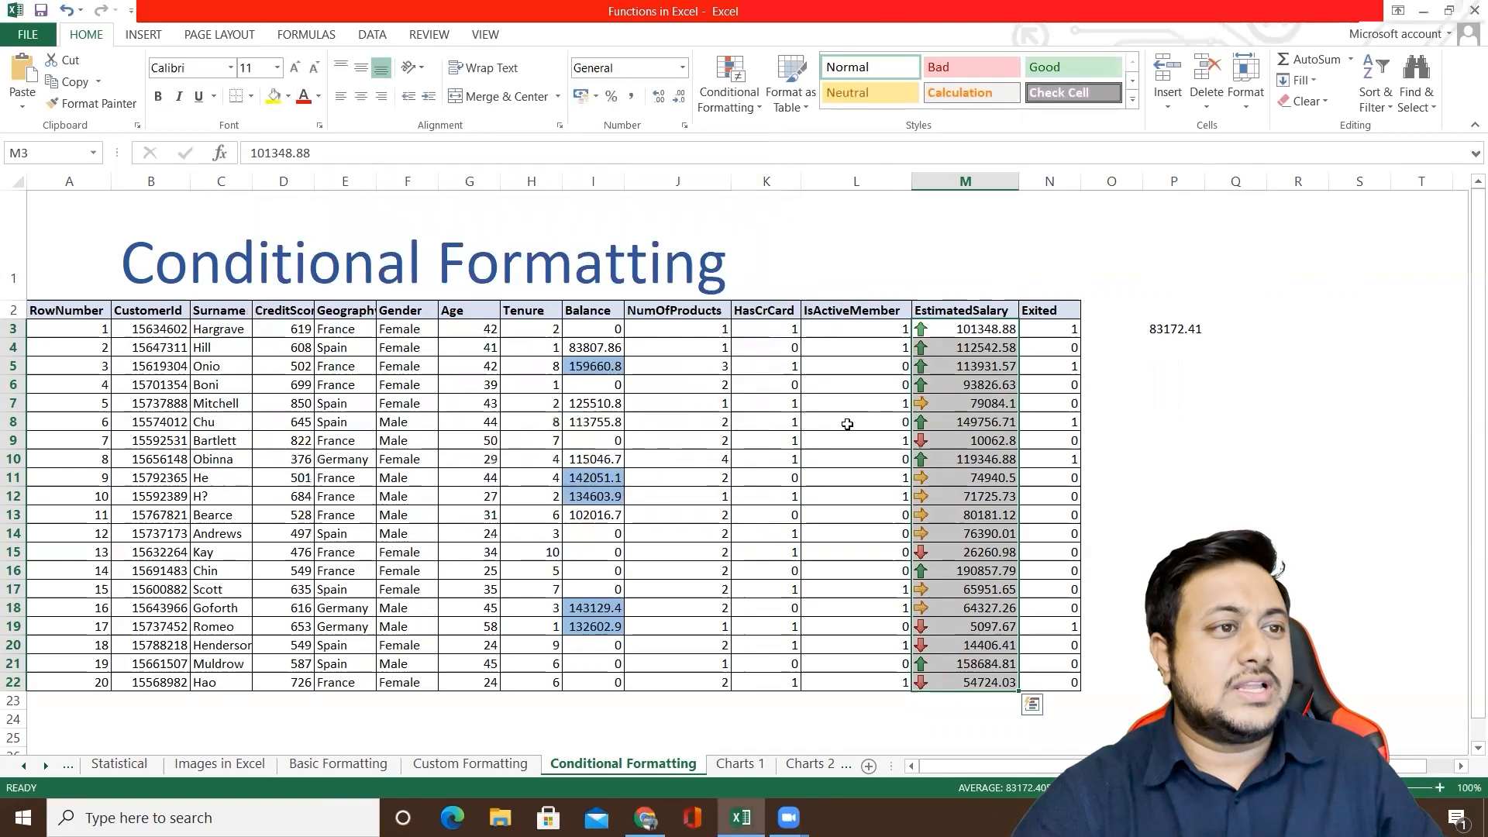
# Step: Reopen the icon set rule for M3:M22 and review its icon style and thresholds without changing them
pyautogui.click(994, 381)
pyautogui.moveTo(982, 330); pyautogui.dragTo(975, 686)
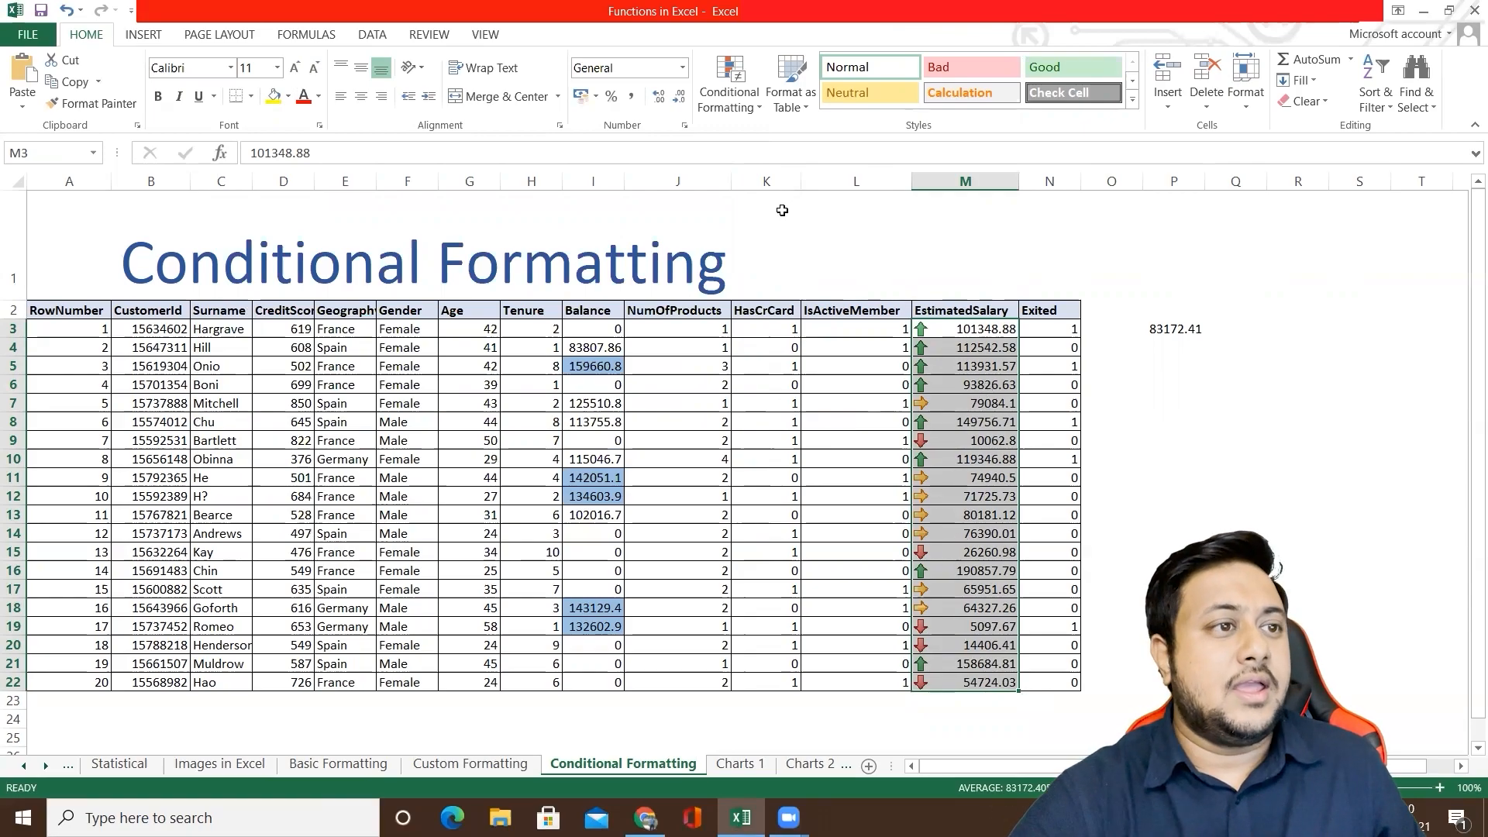
pyautogui.click(729, 86)
pyautogui.moveTo(754, 180)
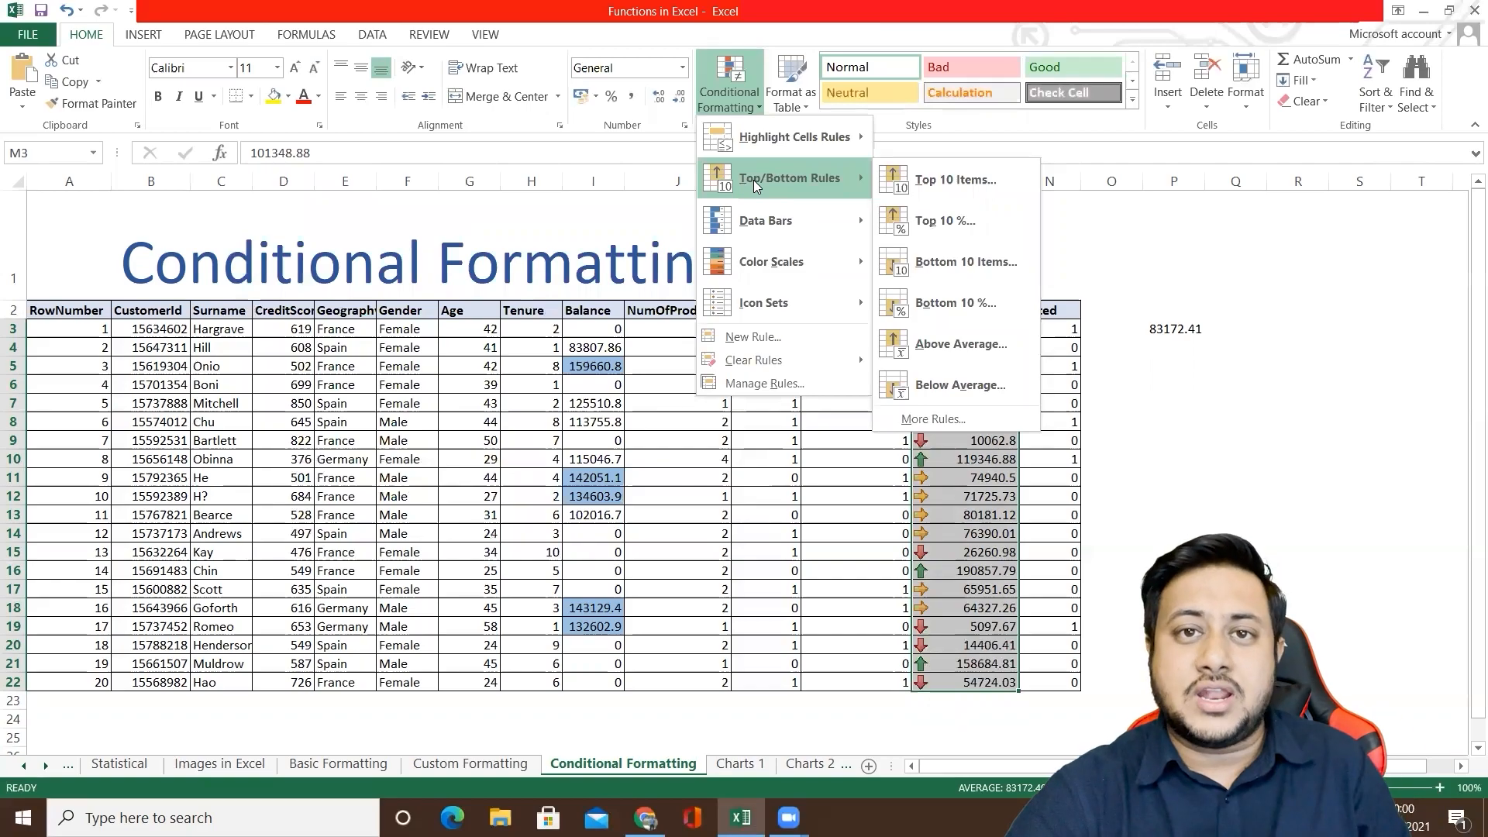
pyautogui.click(760, 383)
pyautogui.doubleClick(478, 320)
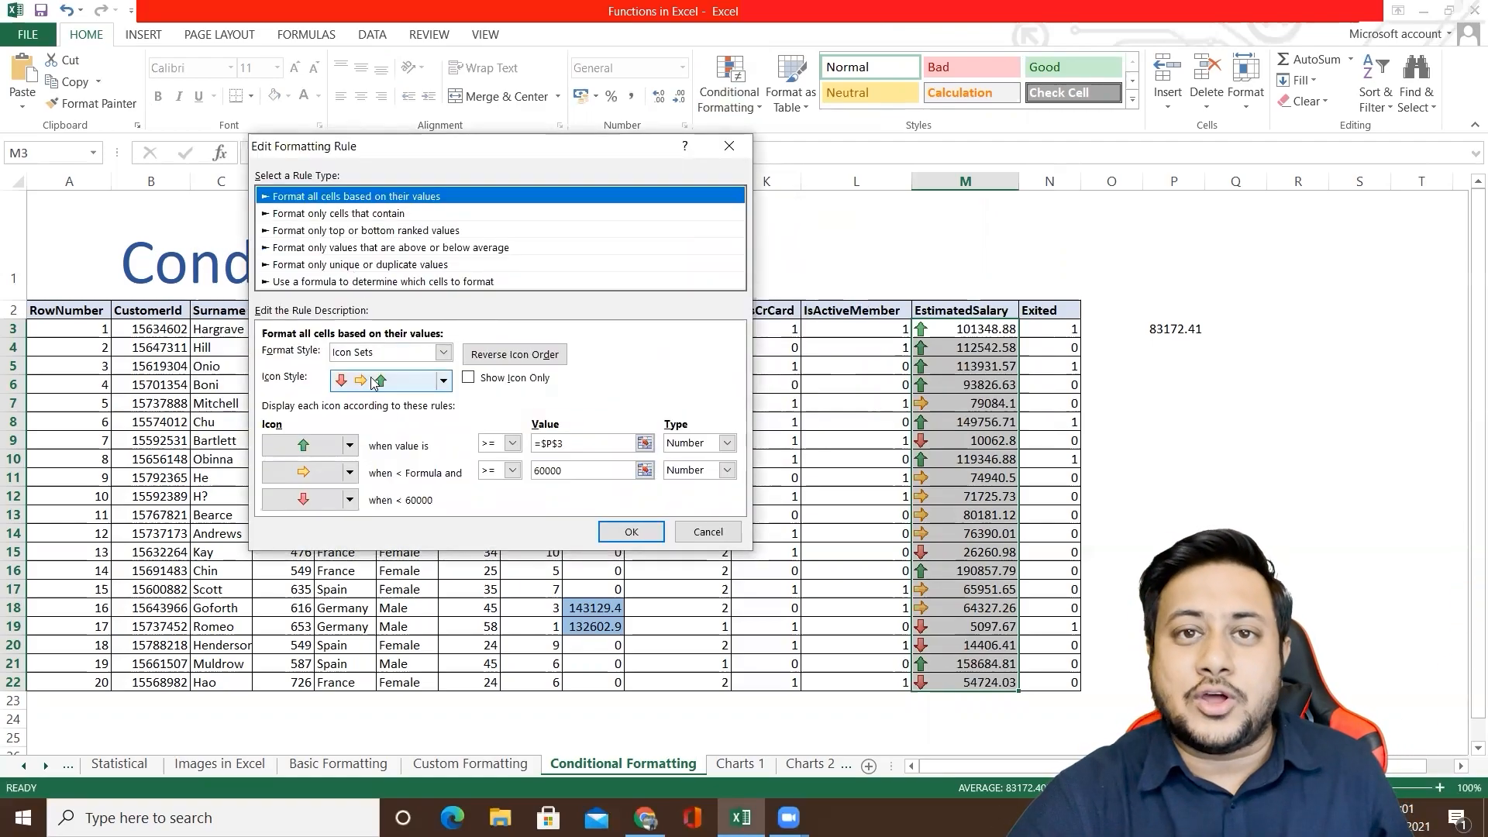
pyautogui.click(708, 532)
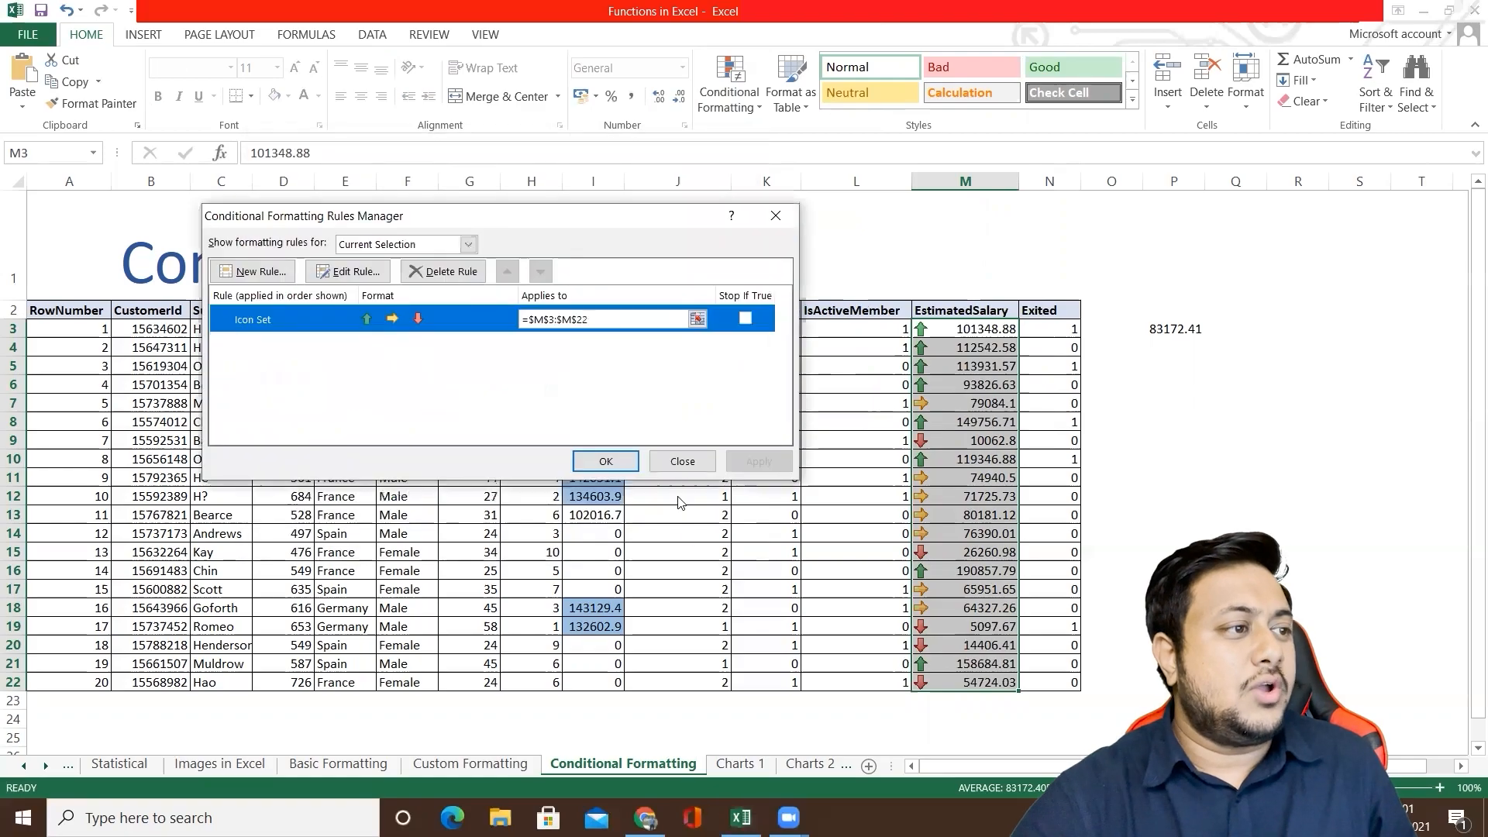
pyautogui.click(680, 459)
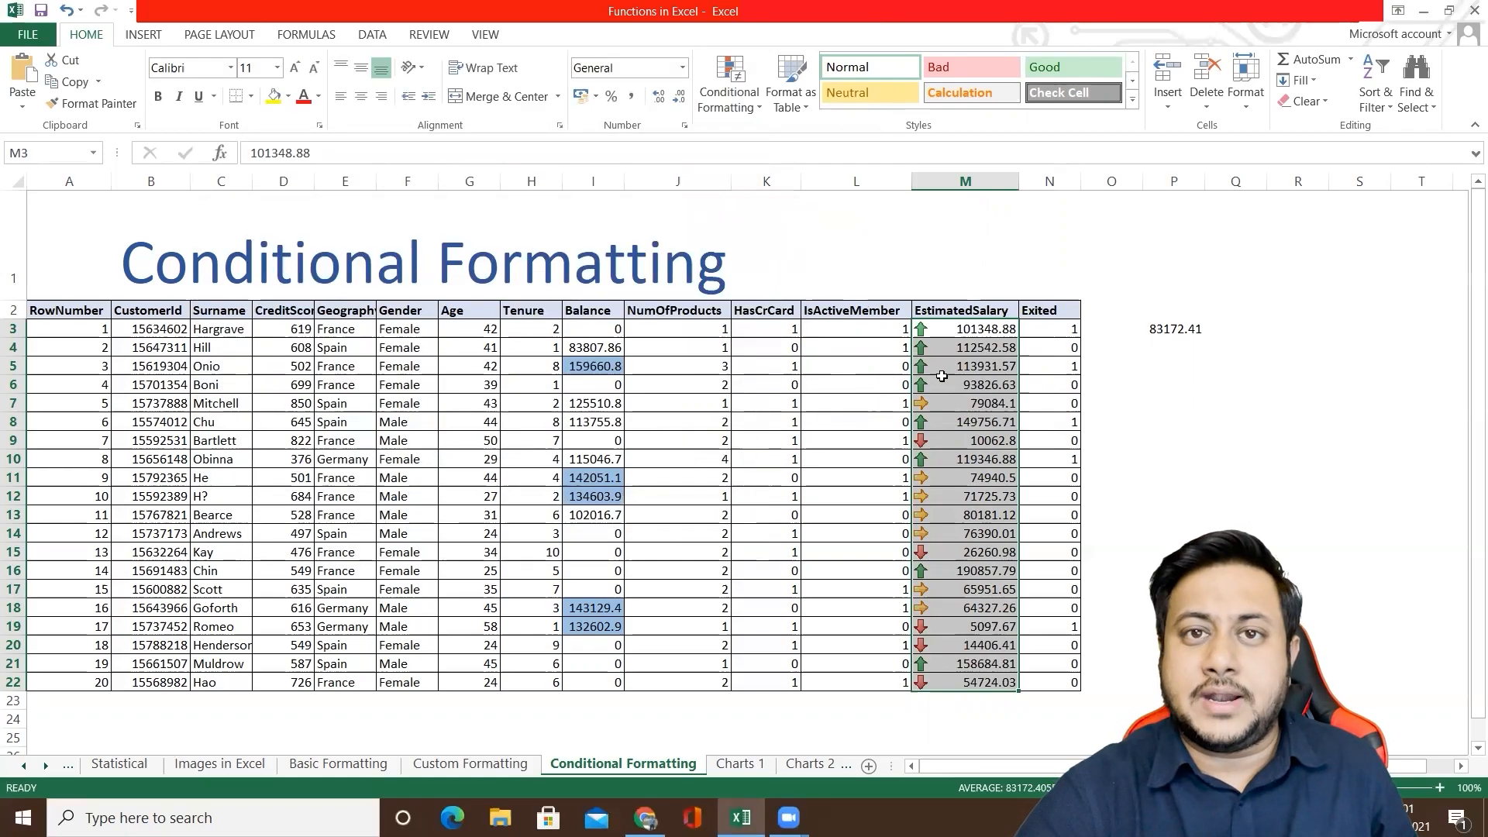